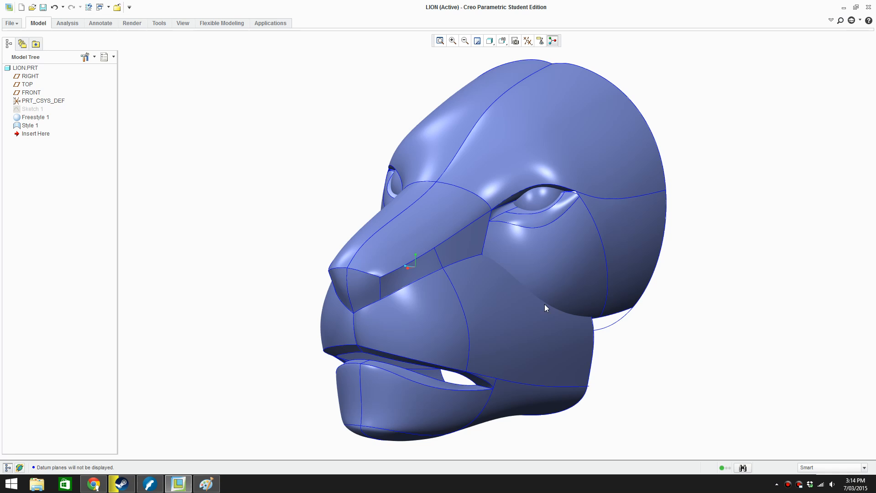
Switch to Music Creator 6 Touch, start playback of the test project, and return to the lion head model
mouse_move(544, 304)
middle_mouse_down()
mouse_move(569, 305)
mouse_move(549, 307)
middle_mouse_up()
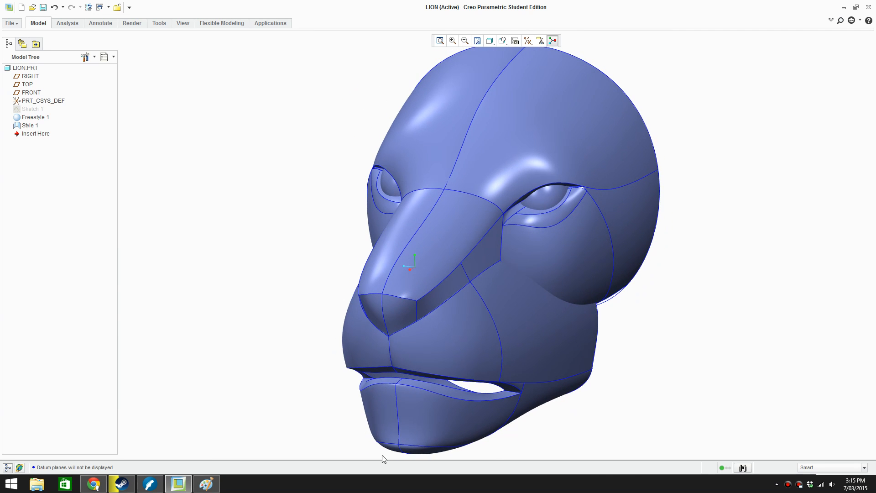
left_click(150, 483)
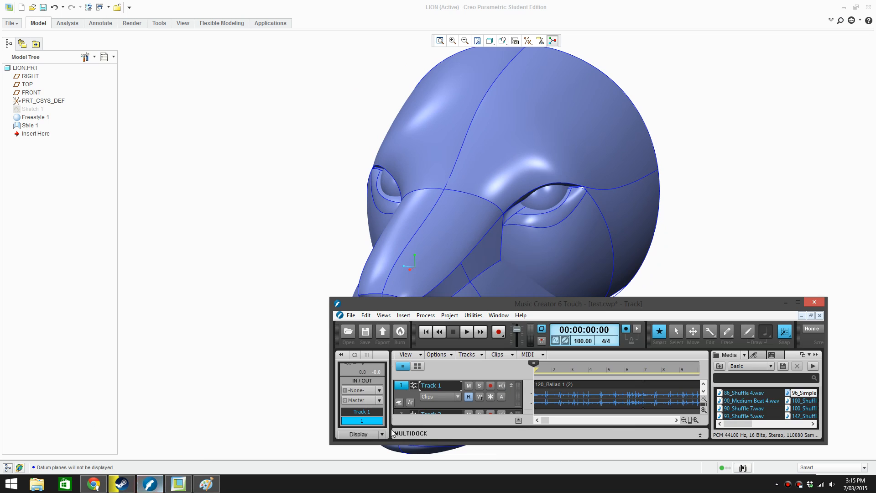
left_click(467, 331)
left_click(294, 307)
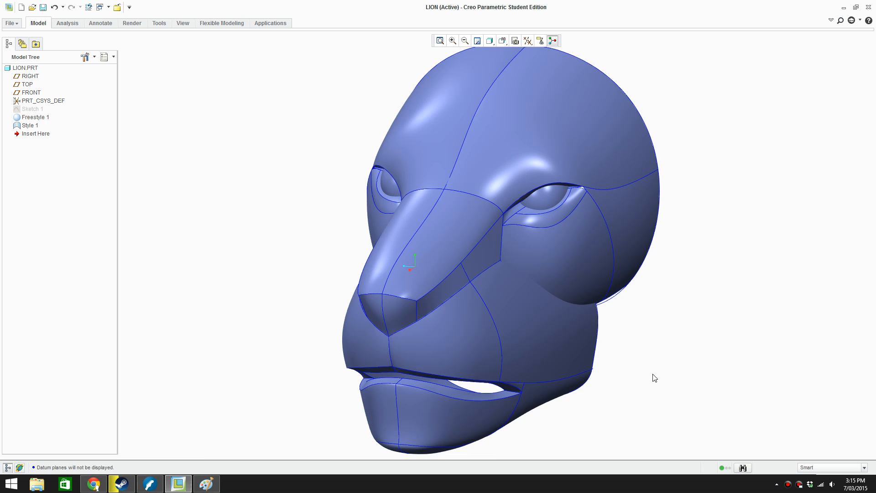
mouse_move(655, 376)
middle_mouse_down()
mouse_move(689, 366)
mouse_move(727, 375)
mouse_move(651, 365)
mouse_move(592, 383)
mouse_move(598, 364)
mouse_move(580, 374)
mouse_move(659, 369)
middle_mouse_up()
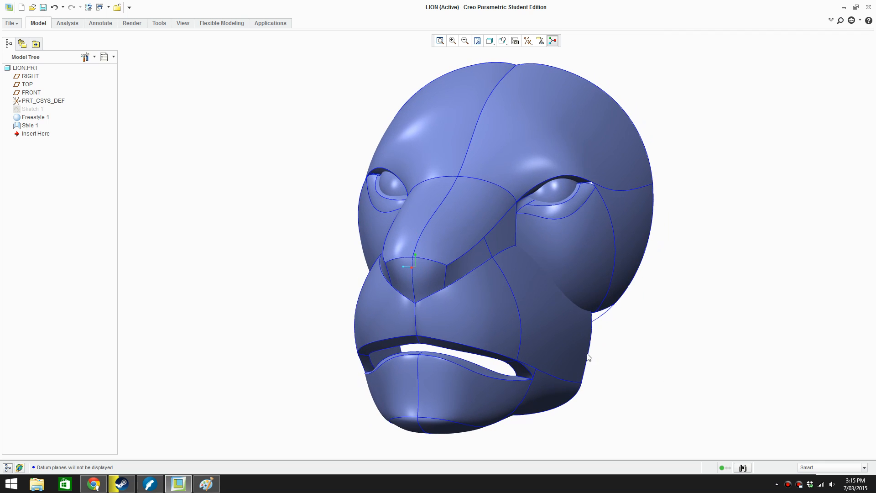
mouse_move(588, 357)
middle_mouse_down()
mouse_move(618, 352)
mouse_move(618, 433)
mouse_move(608, 338)
mouse_move(665, 333)
mouse_move(688, 344)
mouse_move(498, 328)
mouse_move(486, 336)
mouse_move(511, 332)
mouse_move(426, 328)
mouse_move(372, 339)
middle_mouse_up()
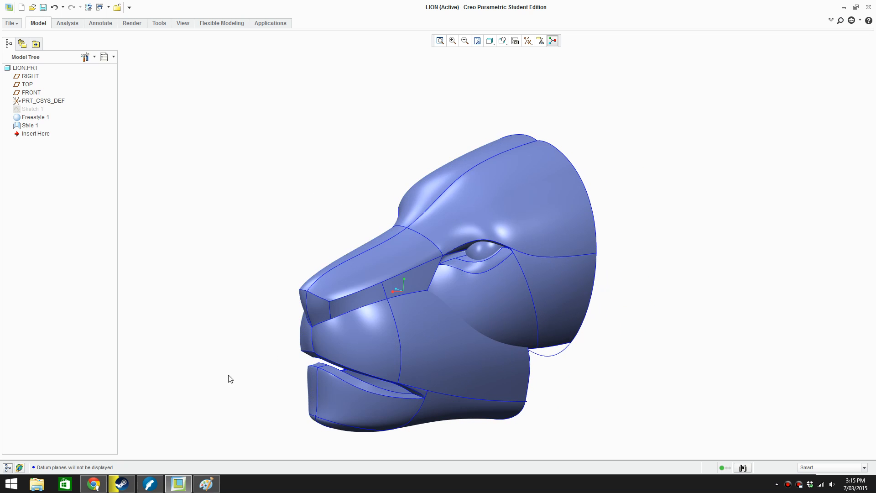
Switch to Chrome and run an image search for "lion head" in a new browser tab
left_click(93, 483)
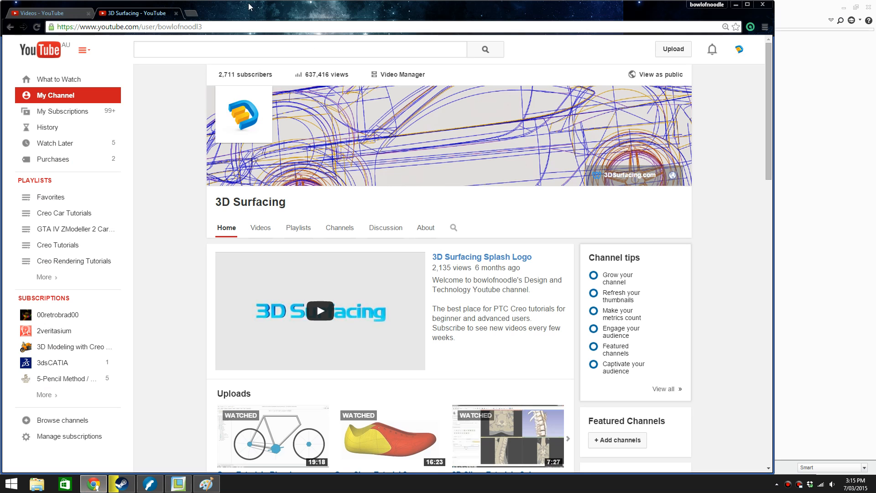
left_click(191, 13)
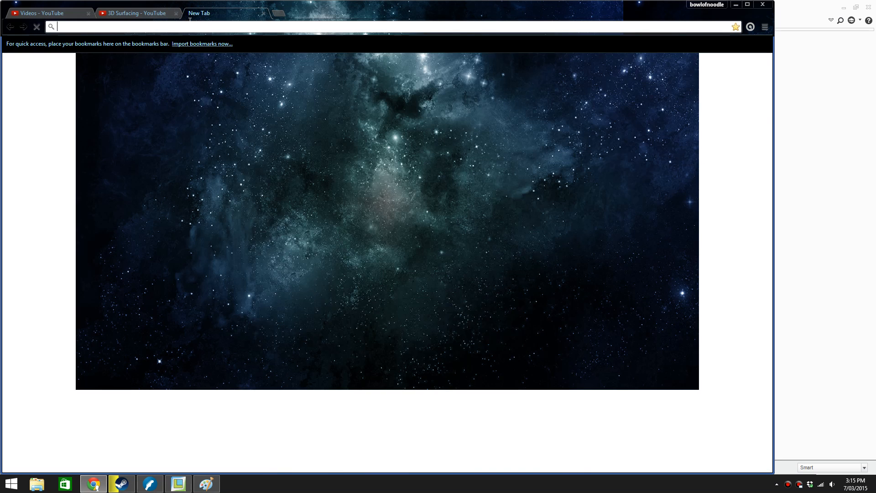
type("lion head")
key("Return")
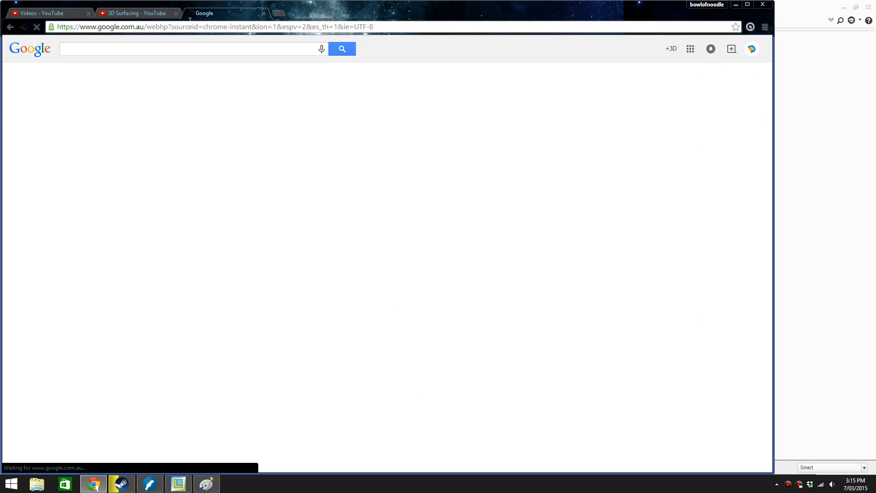
left_click(101, 79)
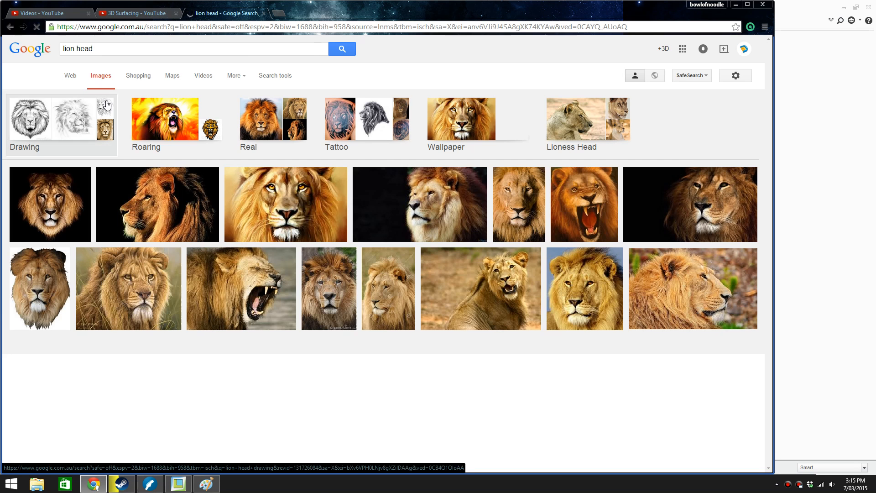
Filter the lion head image results to the Large size
left_click(274, 75)
left_click(73, 98)
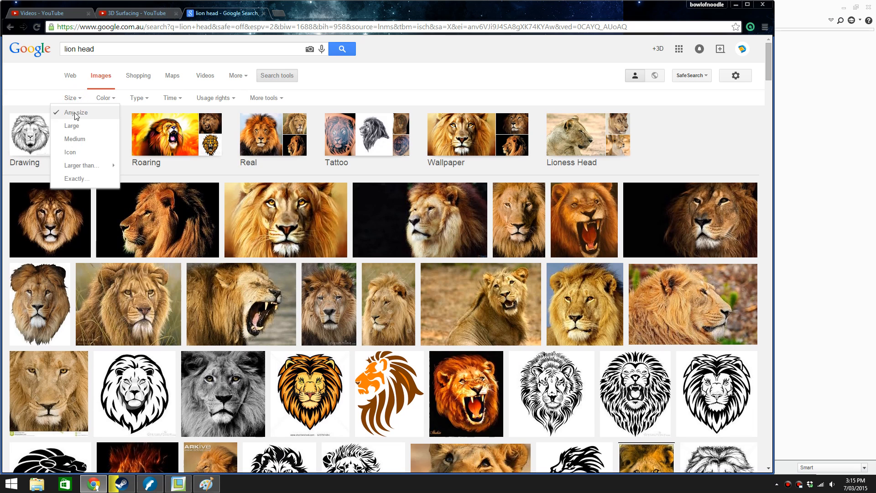
left_click(75, 126)
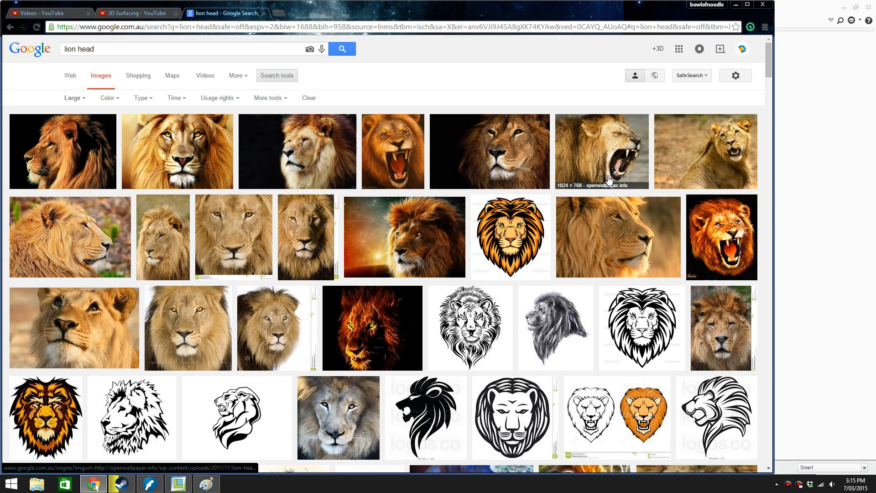
Look through the large lion head images for photos and sculptures usable as modelling references
scroll(638, 182, "down", 1)
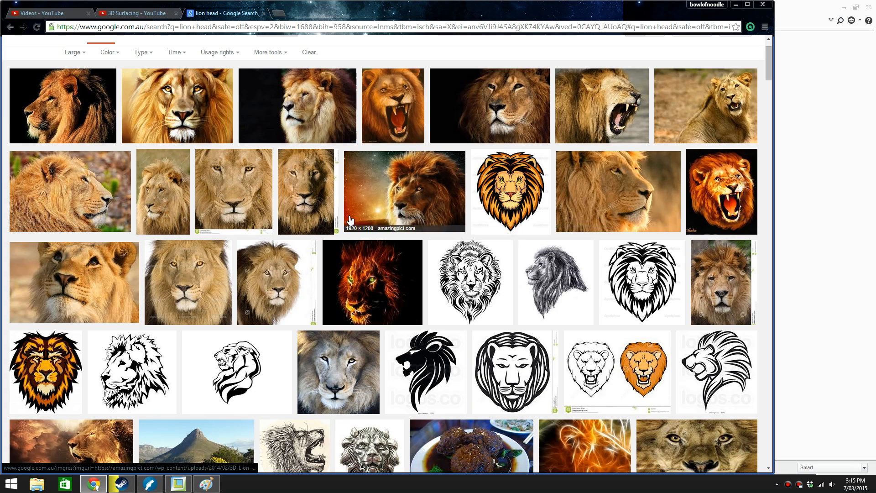
scroll(215, 274, "down", 1)
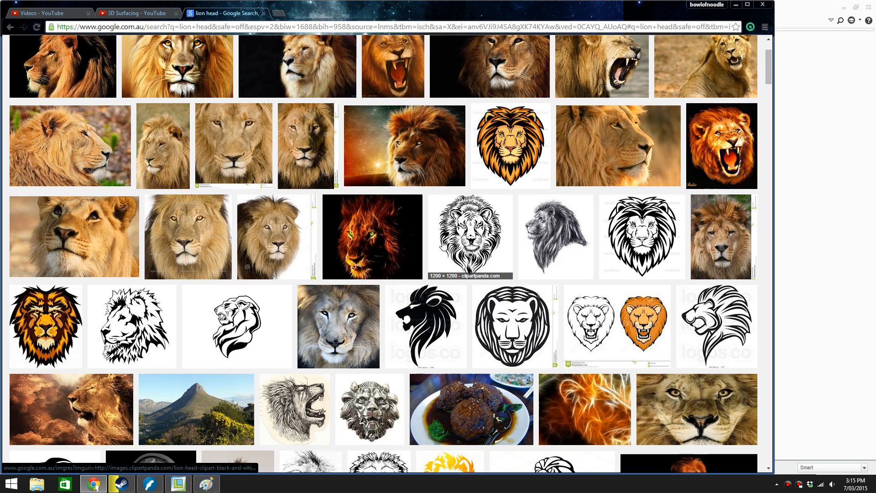
scroll(485, 233, "down", 1)
scroll(485, 233, "down", 4)
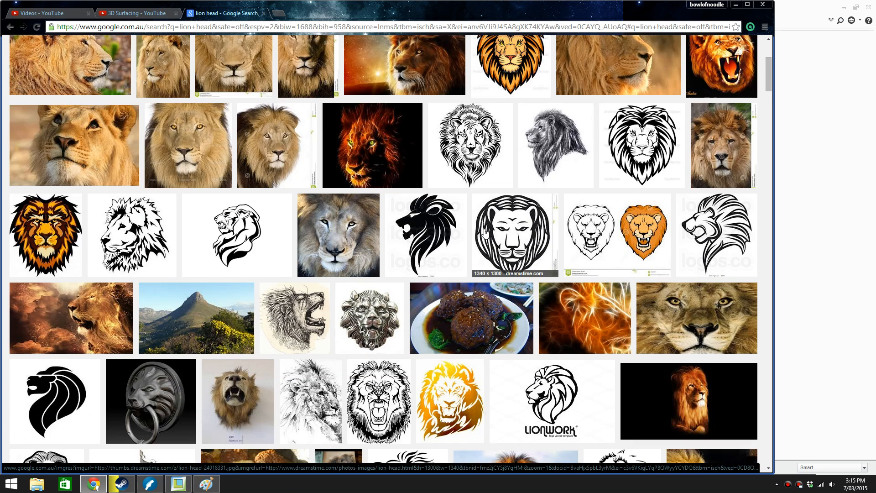
scroll(385, 243, "down", 4)
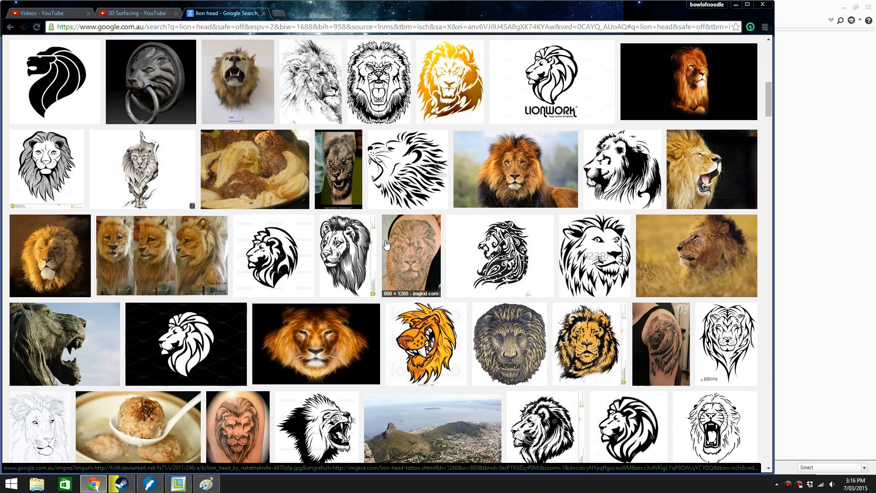
scroll(386, 243, "down", 3)
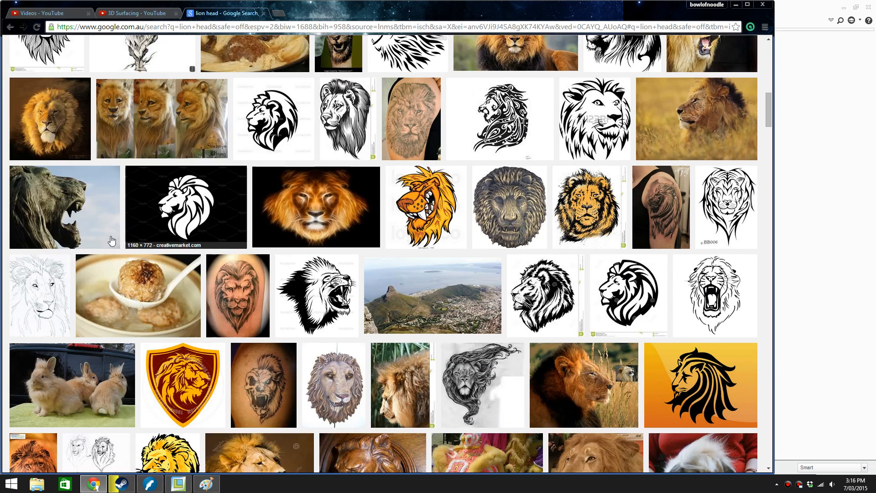
scroll(256, 273, "down", 1)
scroll(257, 273, "down", 2)
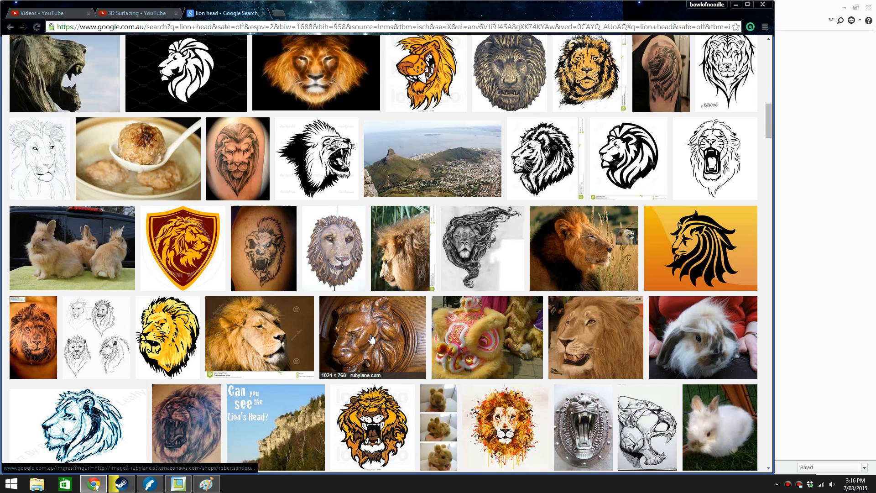
scroll(365, 337, "down", 1)
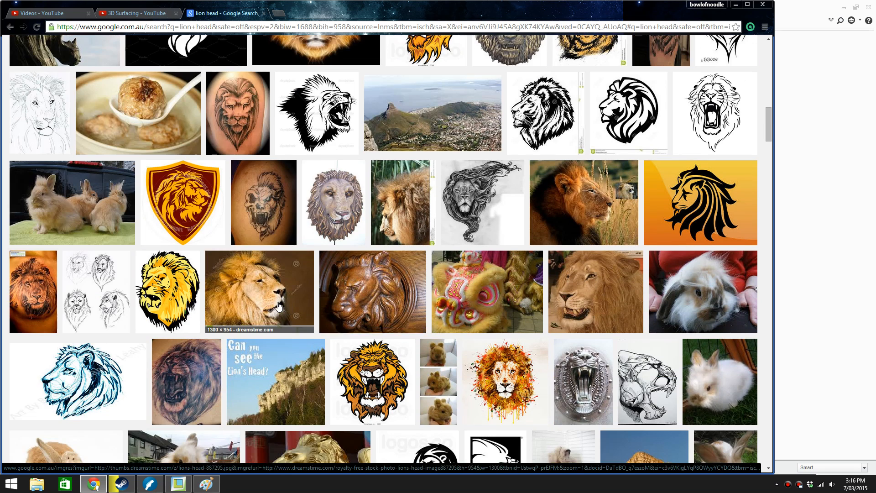
scroll(279, 305, "down", 2)
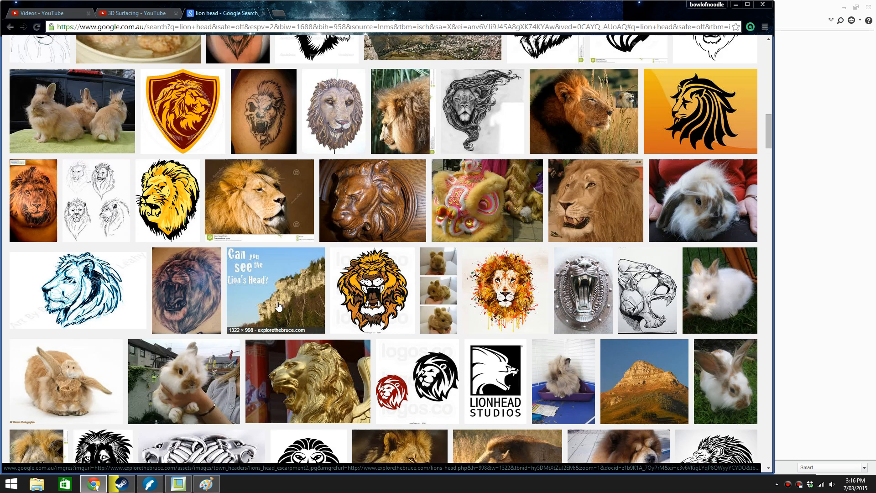
scroll(280, 306, "down", 1)
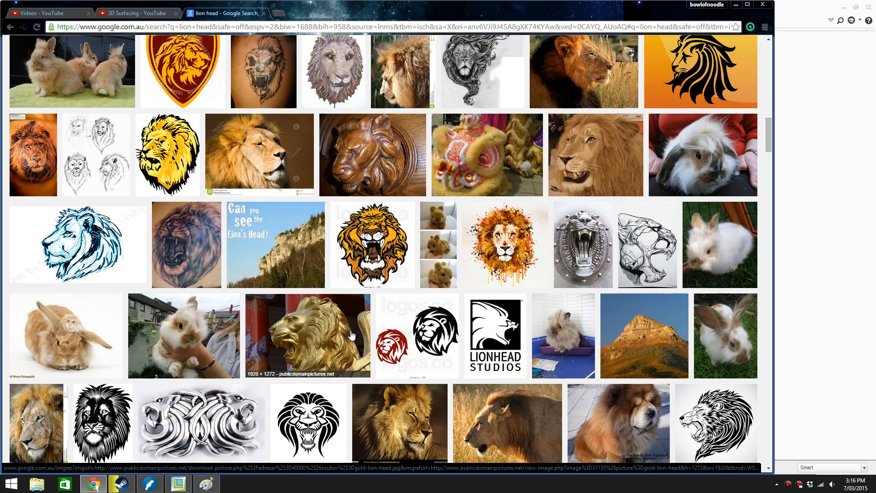
Open the gold lion statue, the 7-themes.com side profile and the modernhdwallpaper.com lion results in separate new tabs
right_click(335, 332)
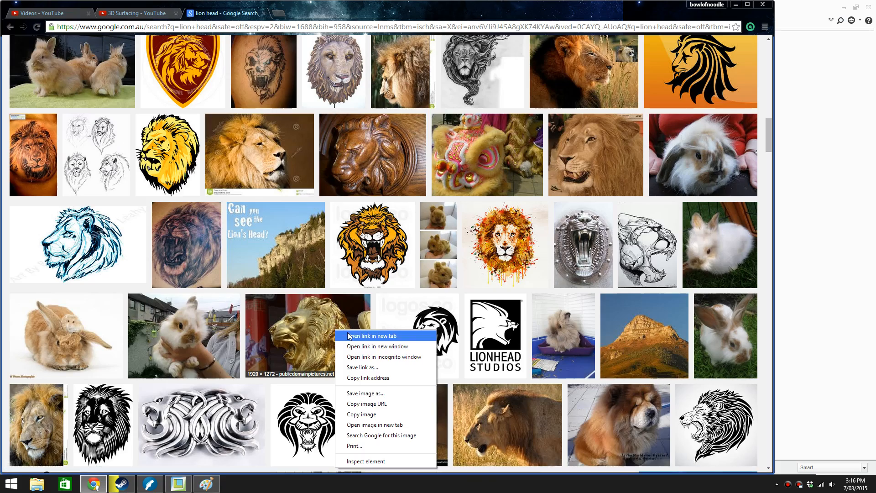
left_click(345, 335)
scroll(346, 336, "down", 2)
scroll(340, 330, "up", 8)
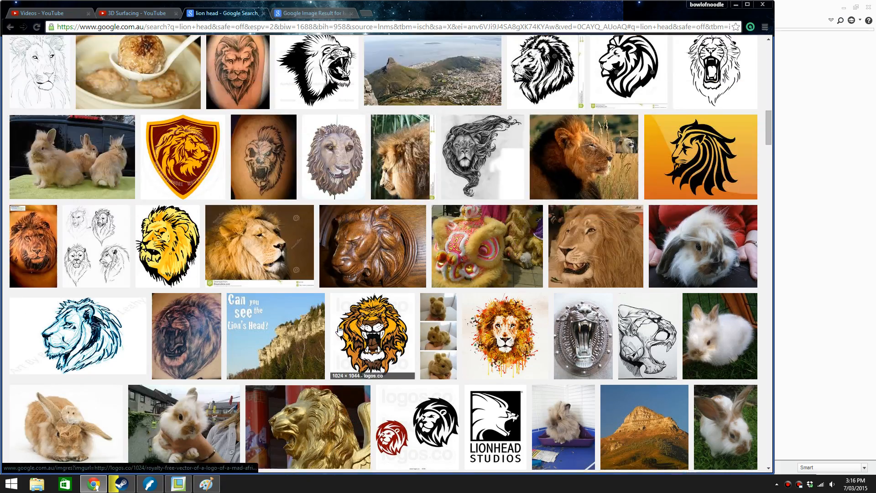
scroll(338, 330, "up", 15)
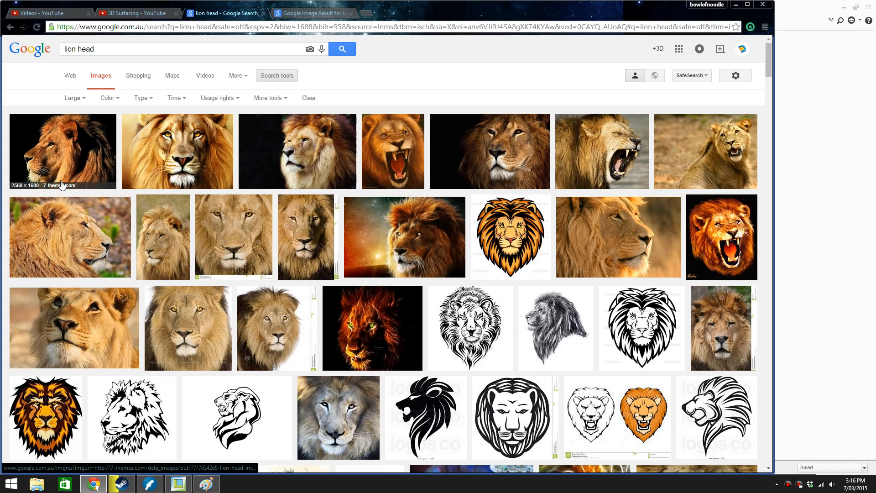
right_click(71, 179)
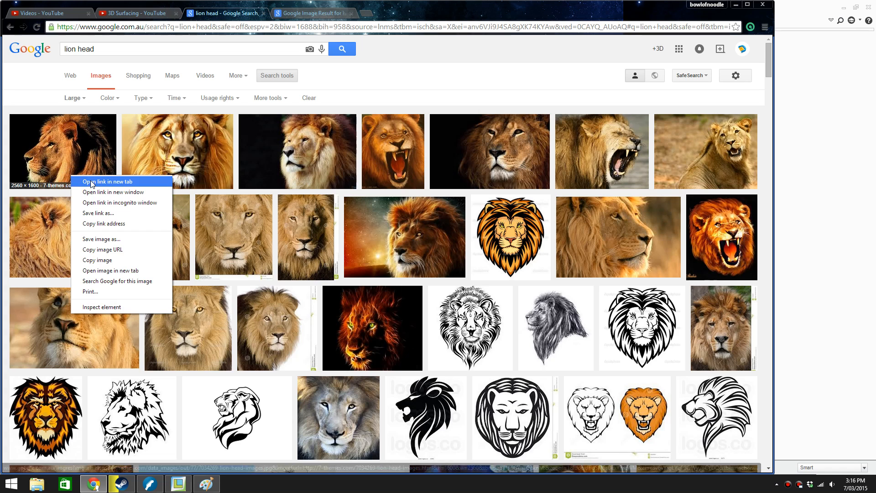
left_click(91, 177)
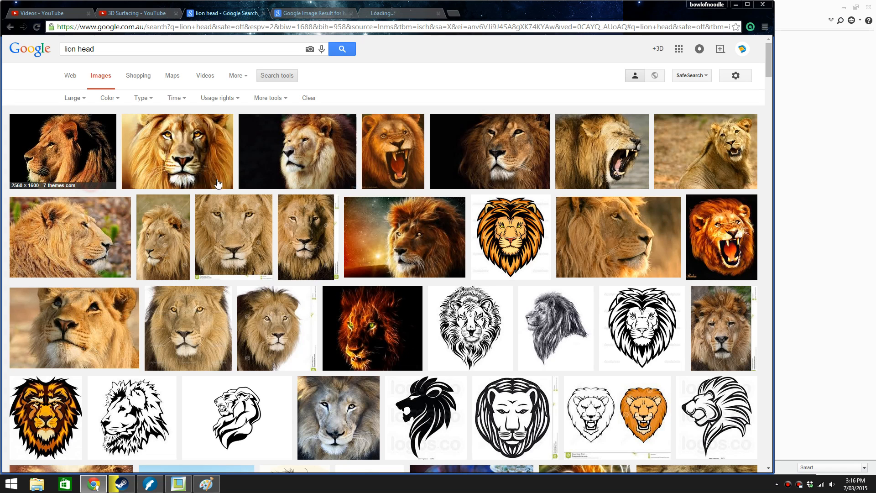
right_click(508, 164)
left_click(525, 170)
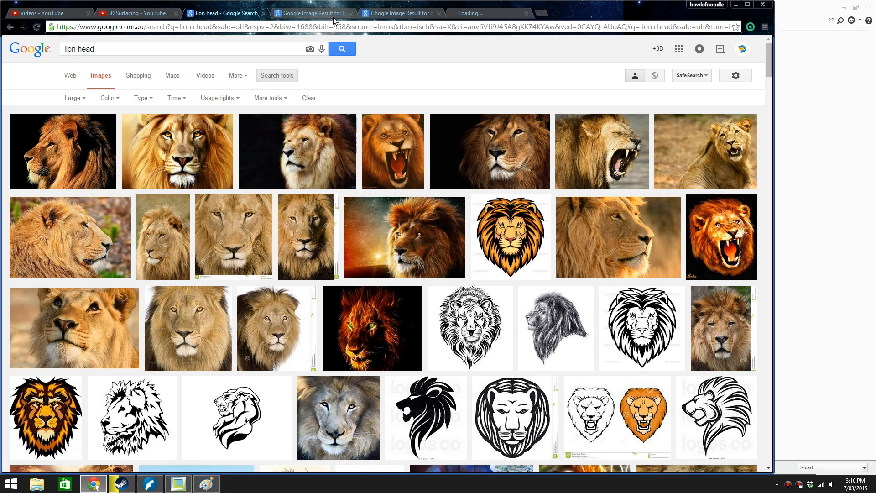
Try to view the full-size gold lion head image from its result tab, without saving the file
left_click(314, 13)
left_click(582, 217)
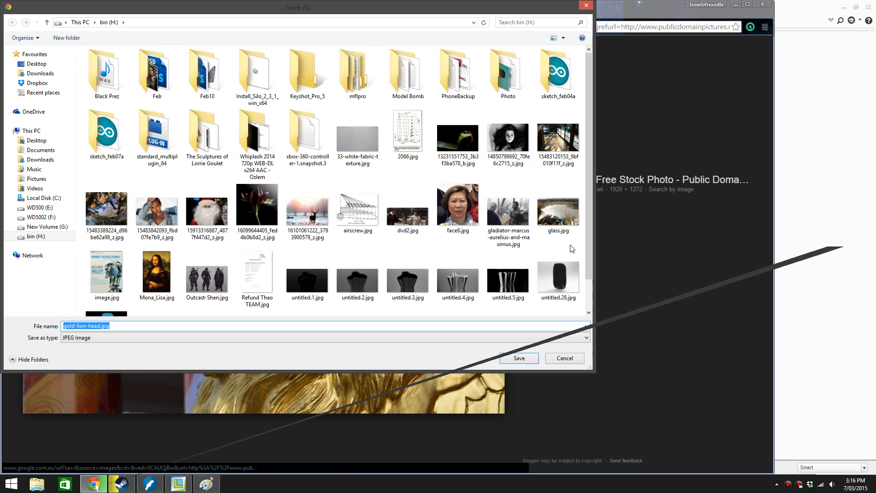
left_click(565, 357)
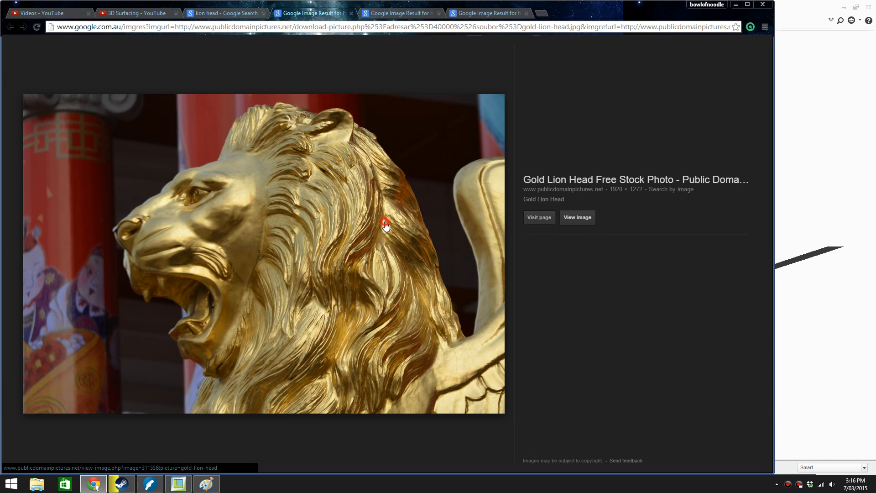
Try to enlarge the gold lion head photo on its PublicDomainPictures page, cancel the file save, and go back
left_click(386, 224)
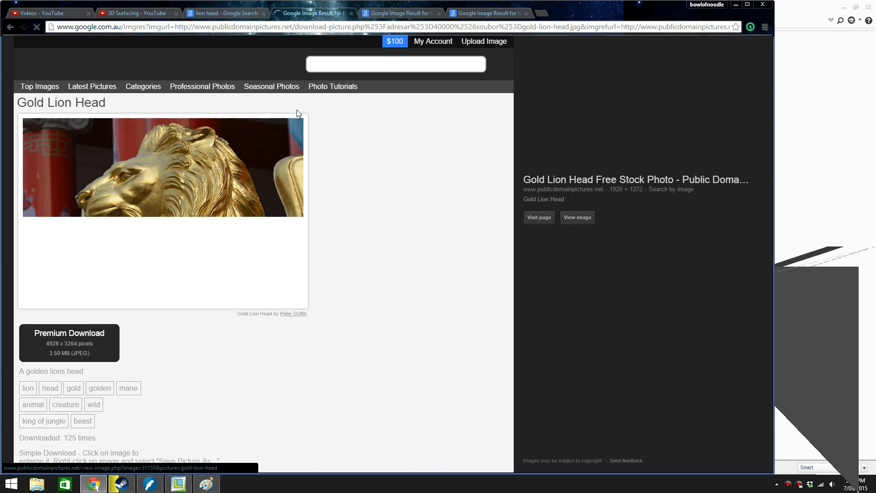
left_click(174, 150)
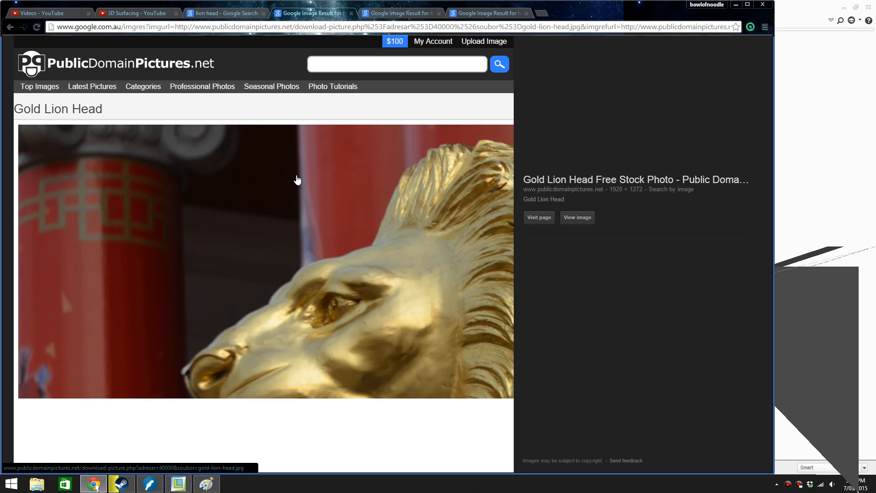
left_click(297, 179)
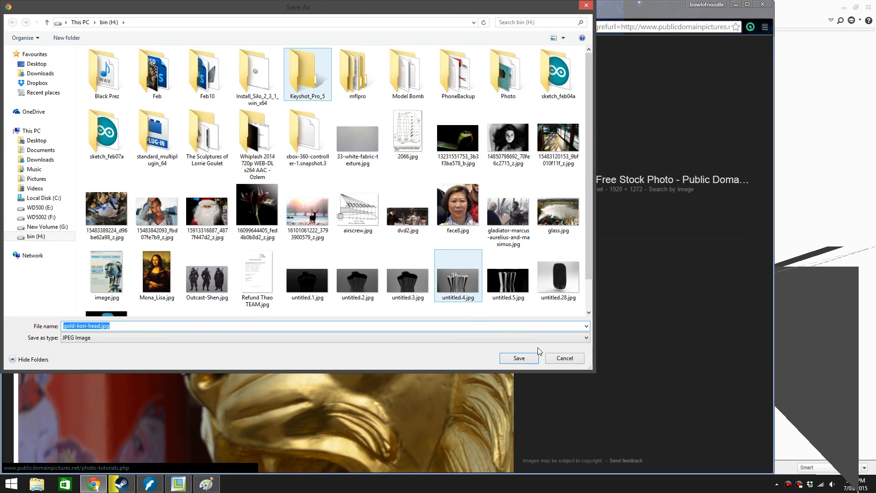
left_click(554, 361)
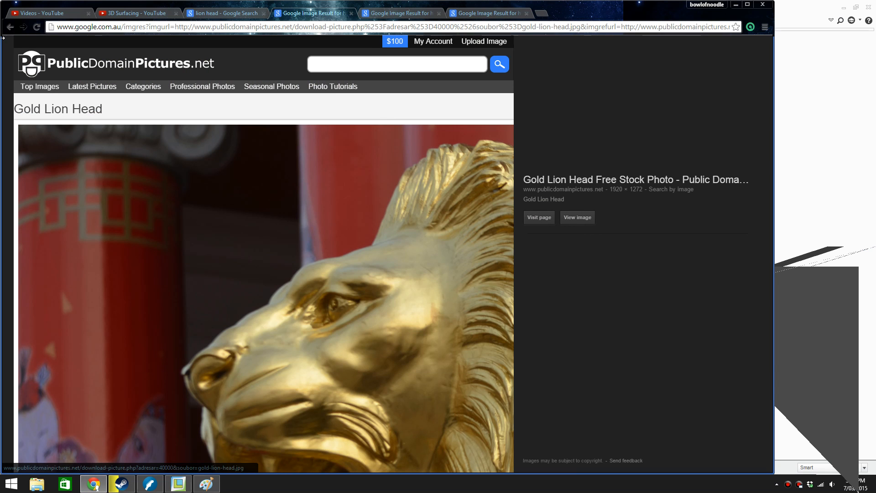
left_click(10, 28)
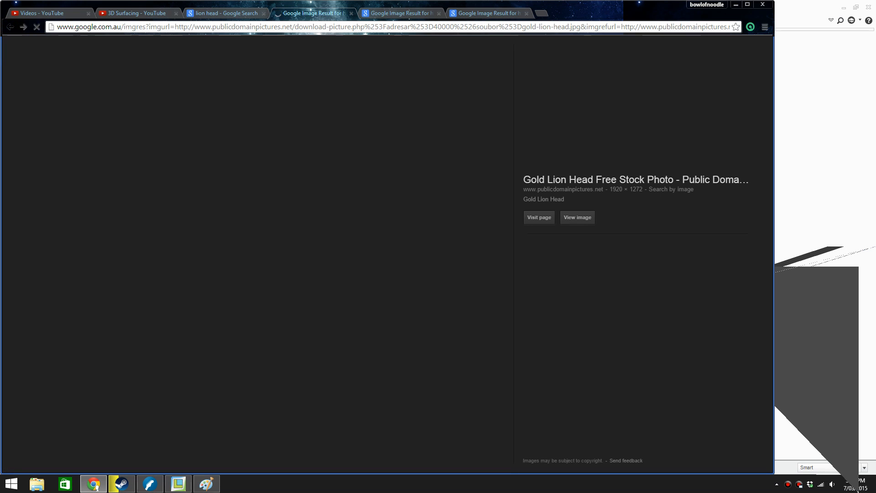
Try to view the full-size 7-themes.com side profile of the lion, and close its tab
left_click(381, 18)
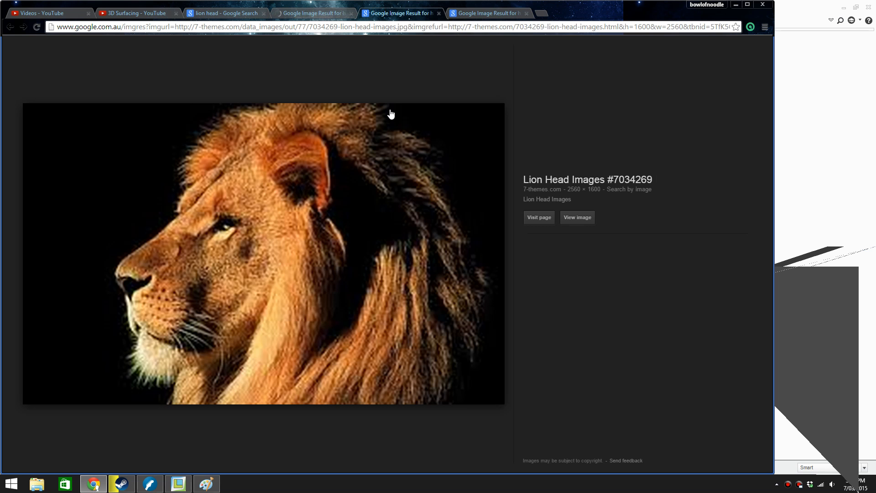
left_click(569, 225)
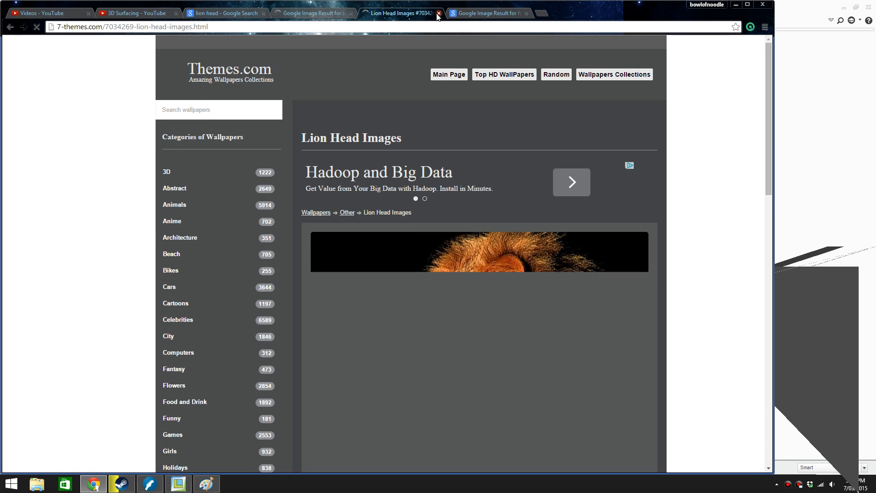
left_click(438, 14)
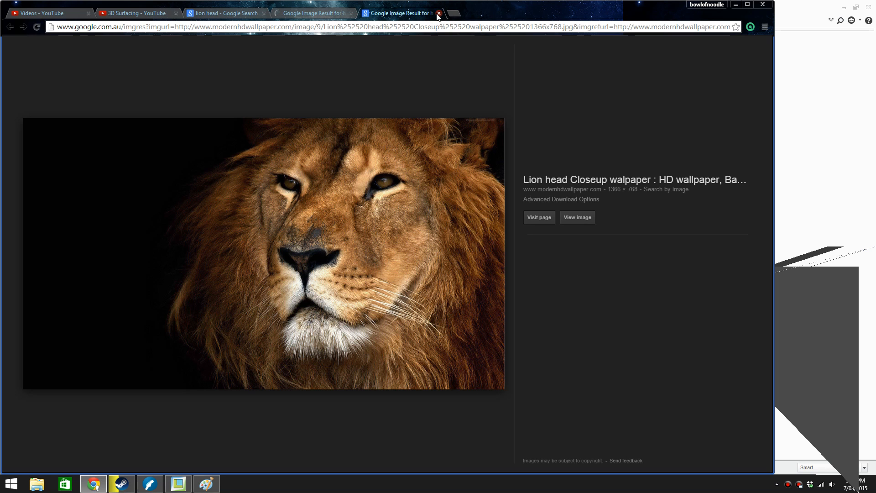
View the modernhdwallpaper.com lion closeup at full size and copy the image
left_click(564, 220)
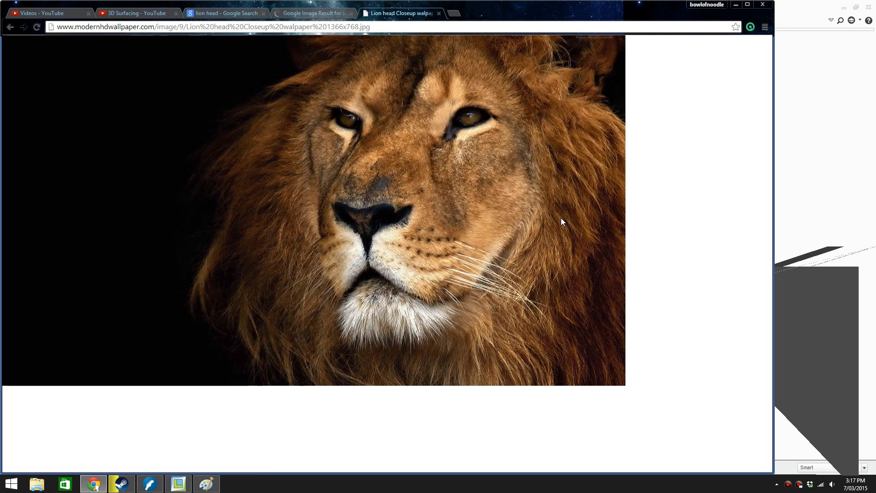
right_click(484, 194)
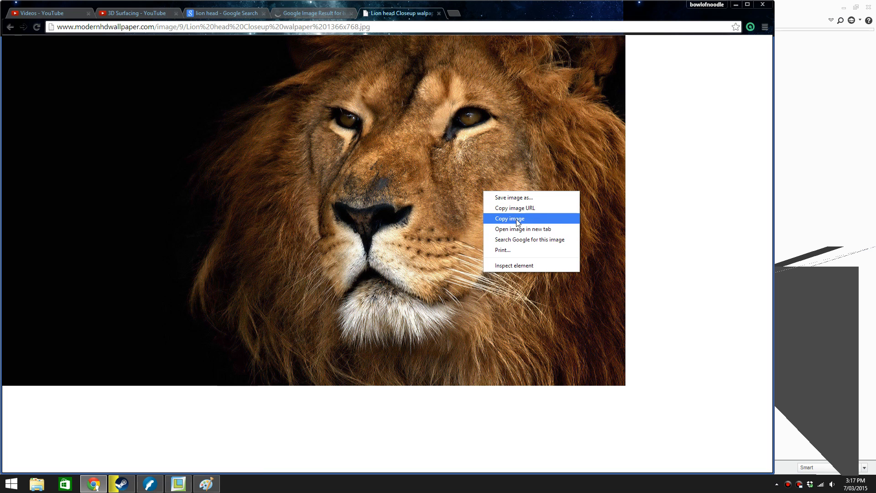
left_click(515, 218)
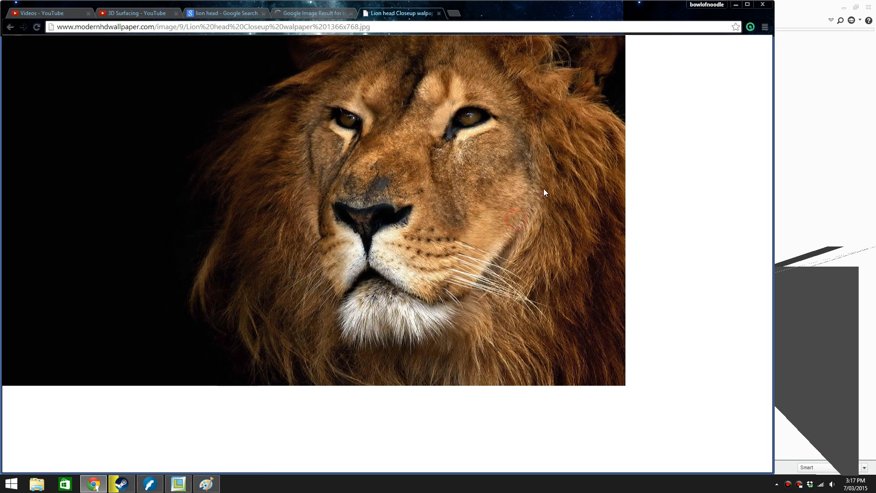
Minimise the browser, open Paint and paste the copied lion closeup onto the canvas
left_click(736, 5)
mouse_move(478, 322)
middle_mouse_down()
mouse_move(475, 289)
mouse_move(442, 305)
mouse_move(470, 313)
middle_mouse_up()
left_click(20, 486)
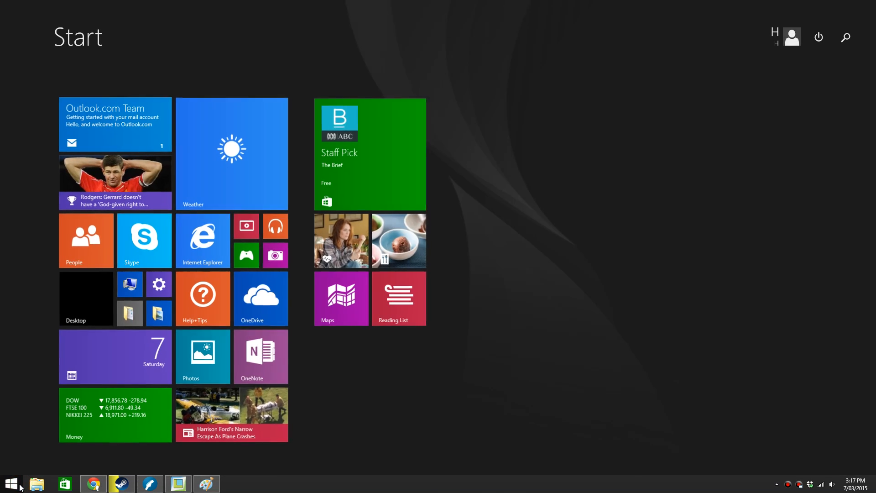
type("paint")
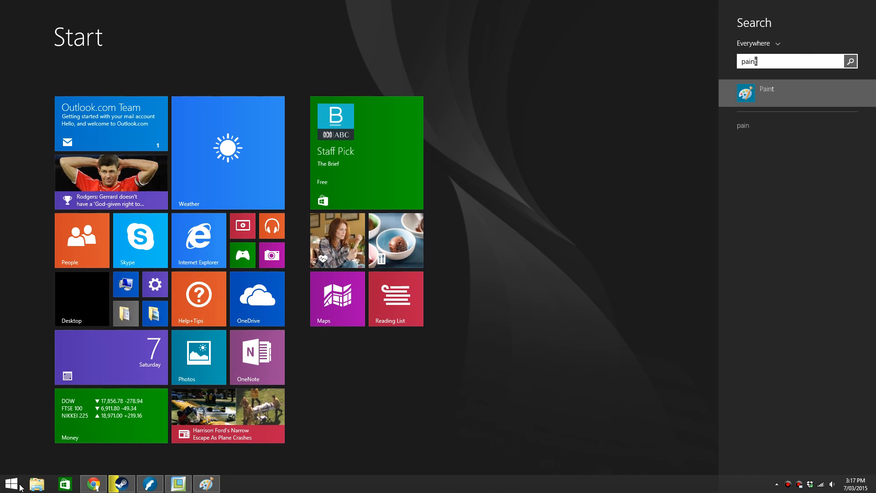
key("Return")
key("ctrl+v")
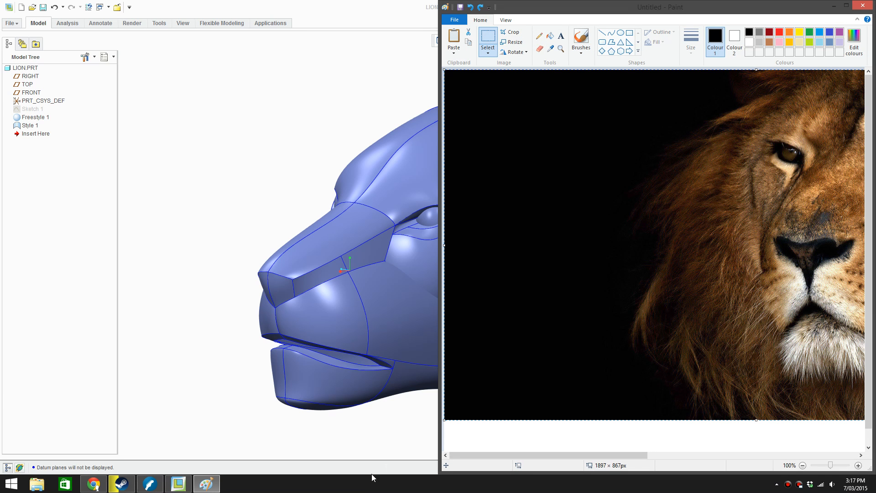
Resize and place the Paint window beside the Creo model so the lion's whole face shows
mouse_move(439, 472)
left_mouse_down()
mouse_move(452, 393)
mouse_move(514, 396)
mouse_move(511, 413)
left_mouse_up()
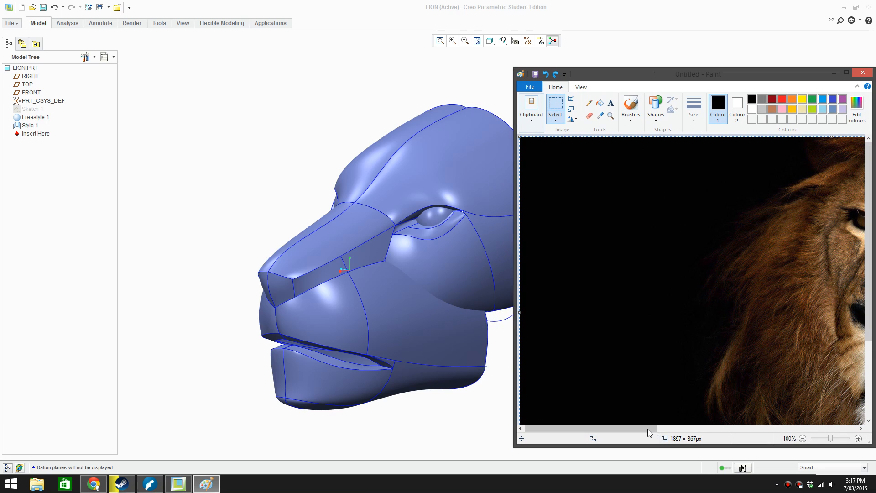
left_click_drag(647, 428, 743, 427)
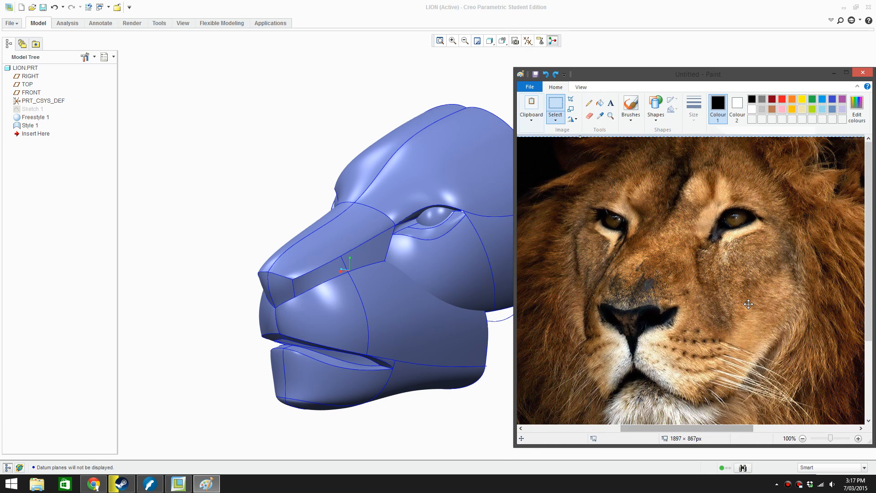
scroll(748, 303, "down", 1, "ctrl")
scroll(743, 282, "up", 1, "ctrl")
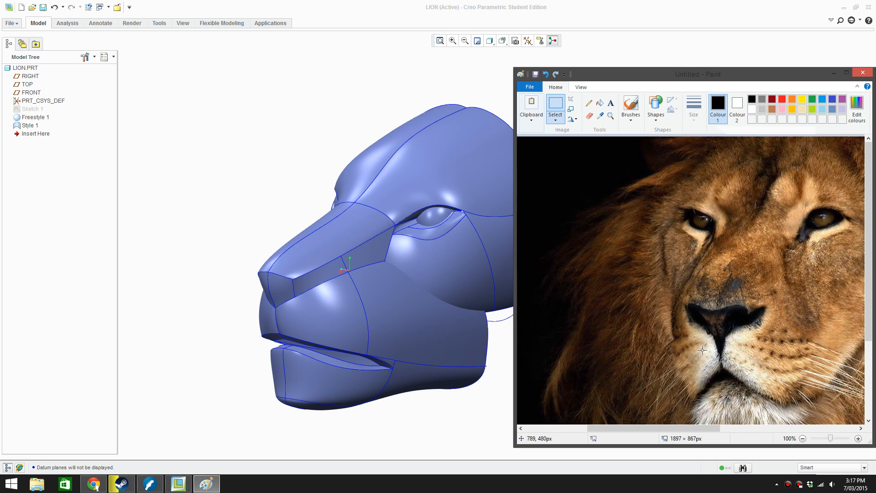
left_click_drag(584, 77, 559, 70)
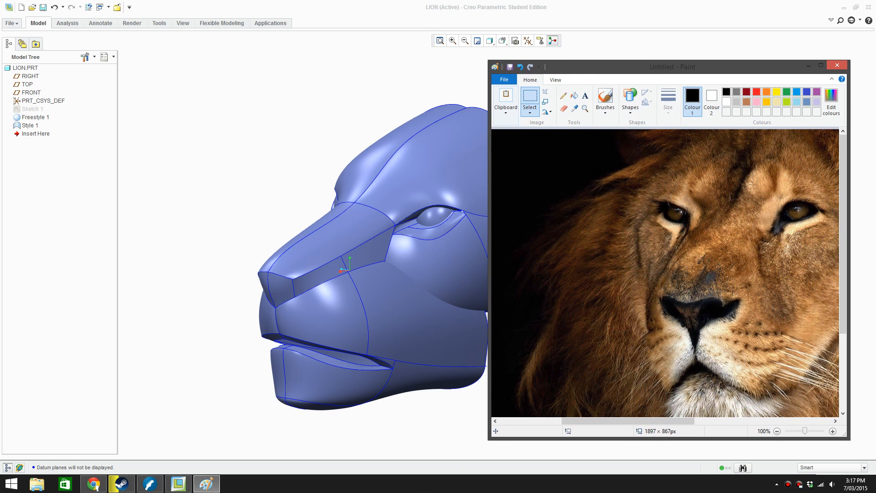
left_click_drag(491, 429, 372, 427)
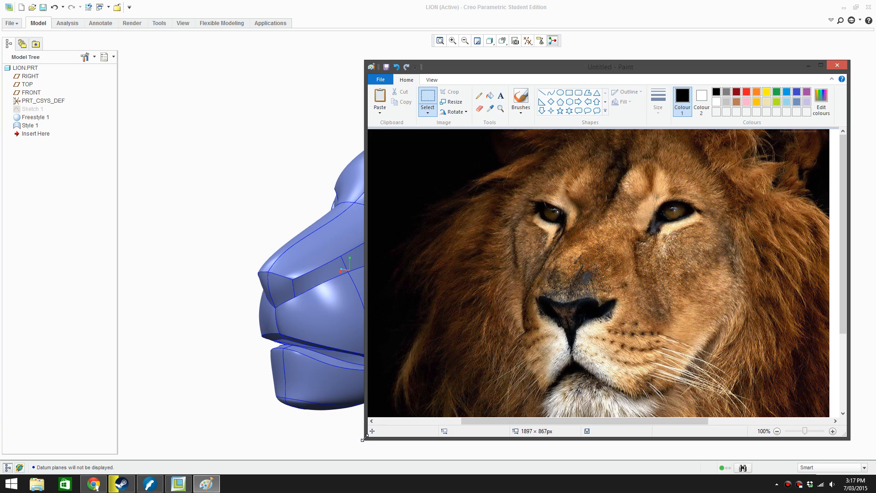
left_click_drag(364, 438, 307, 475)
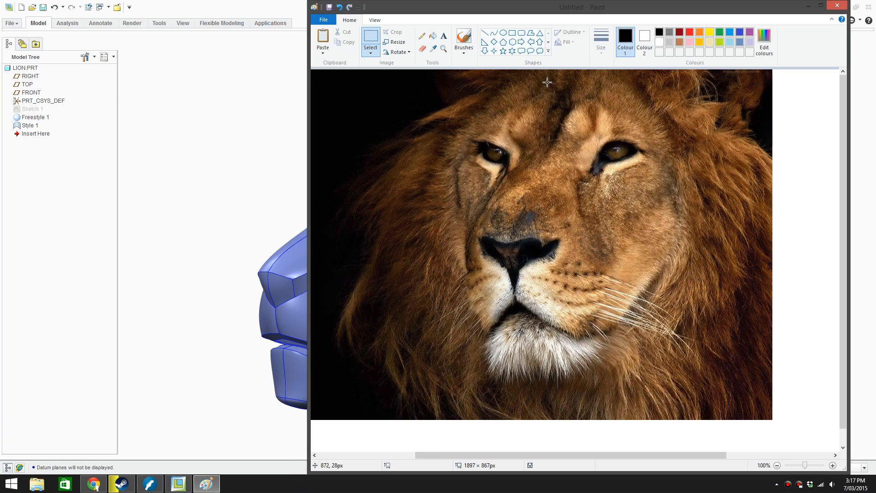
left_click_drag(570, 13, 875, 41)
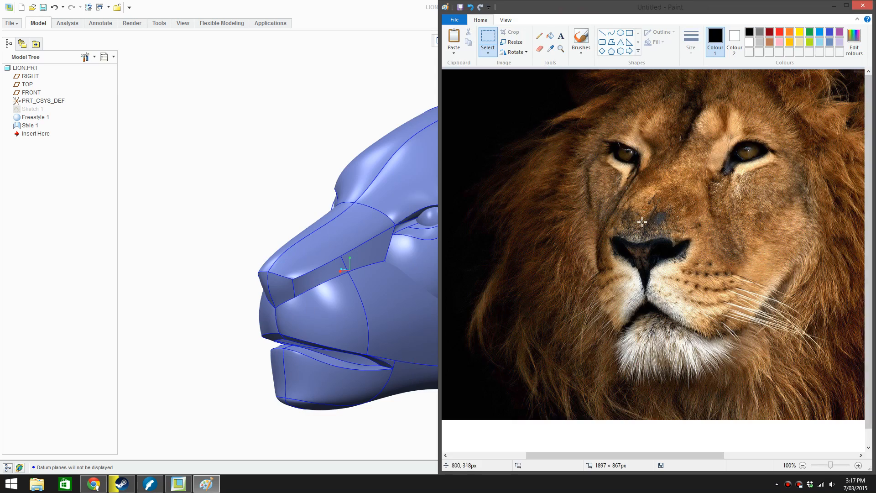
With the Pencil at its thickest size, trace the lion's chin, cheek edge and mane flow in black, undoing the misplaced face-side stroke
left_click(539, 37)
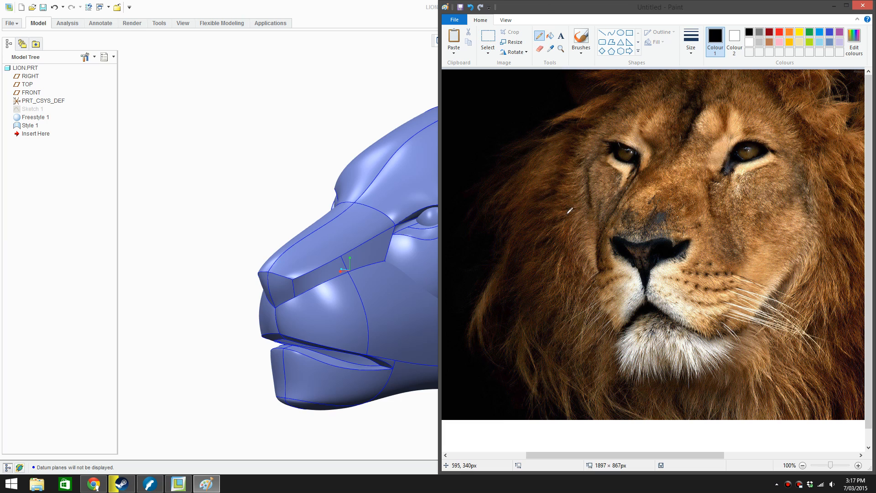
left_click(691, 41)
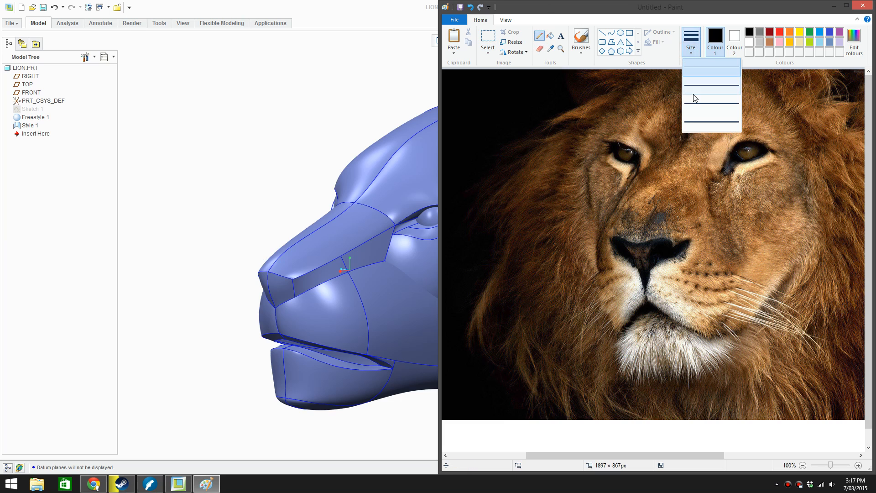
left_click(702, 123)
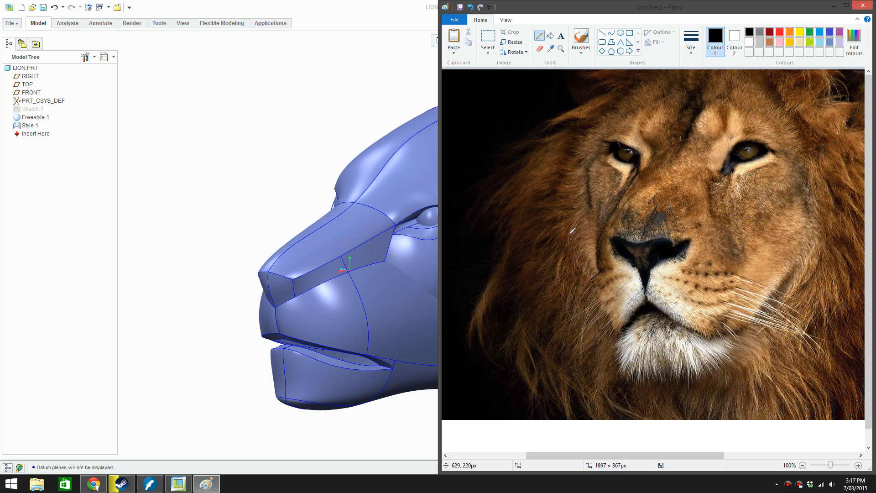
left_click_drag(638, 377, 701, 370)
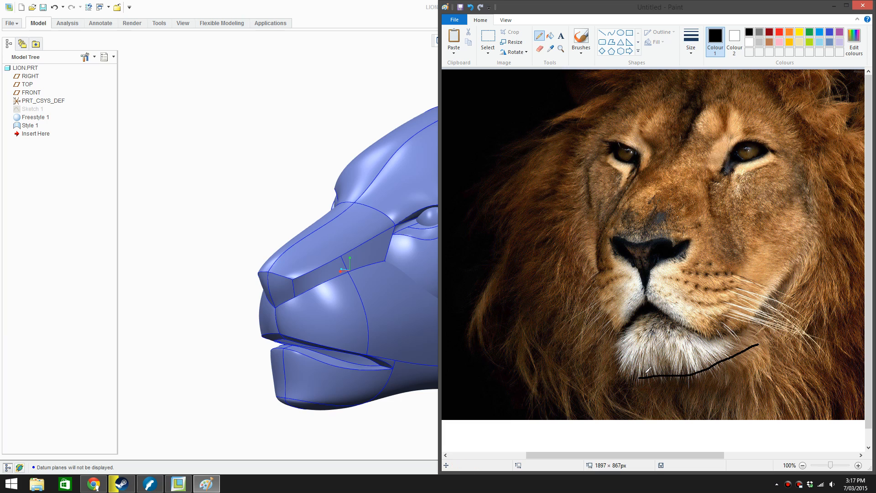
left_click_drag(641, 376, 626, 373)
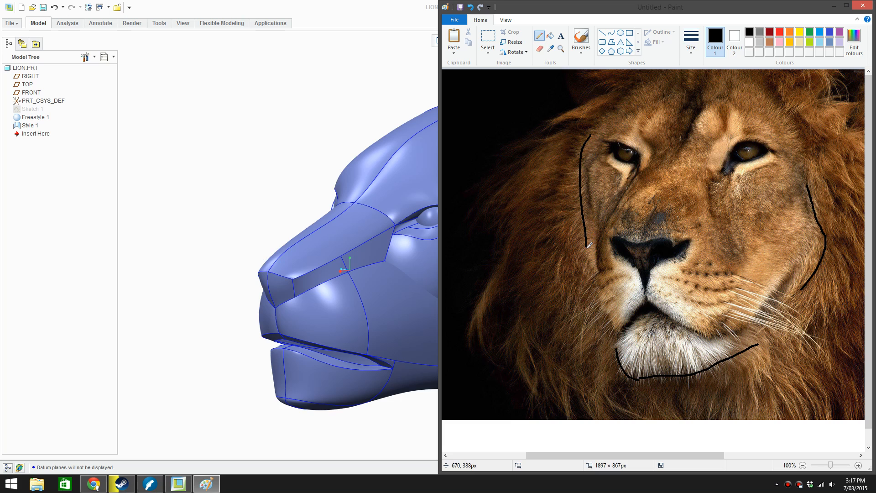
key("ctrl+z")
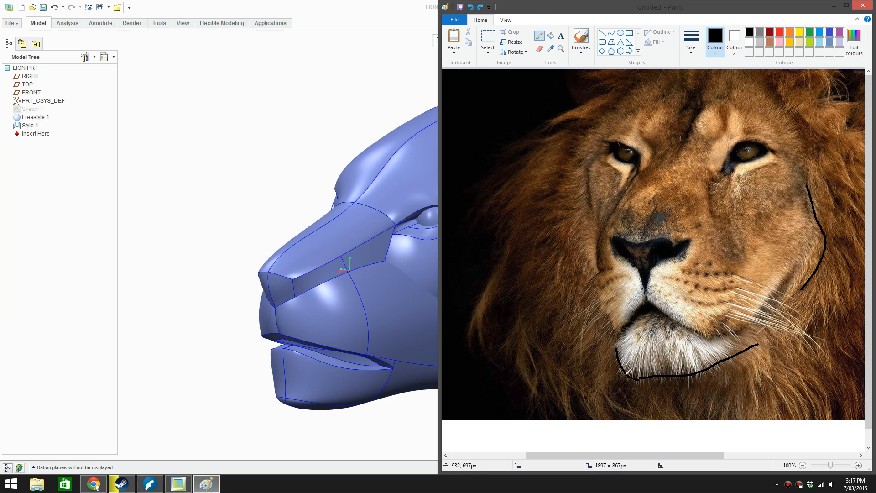
left_click_drag(610, 91, 562, 123)
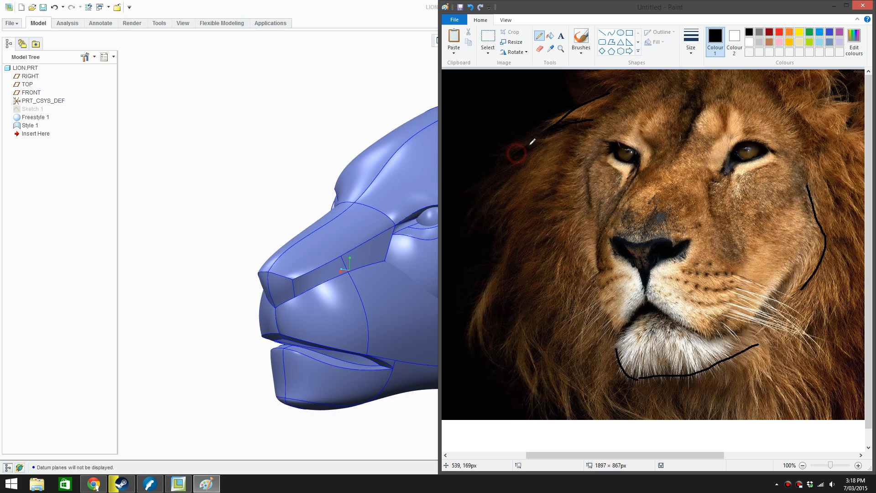
left_click_drag(515, 152, 576, 131)
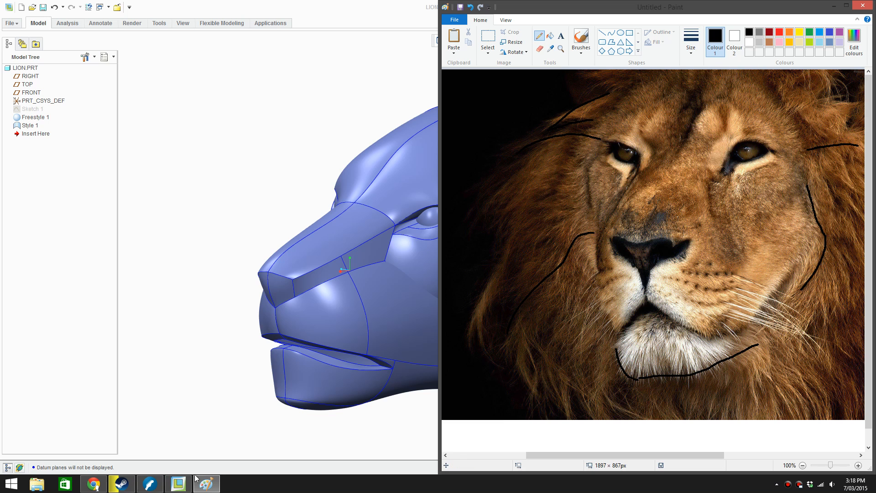
Switch to Chrome and close the gold lion head and lion closeup tabs to return to the lion head image results
left_click(93, 484)
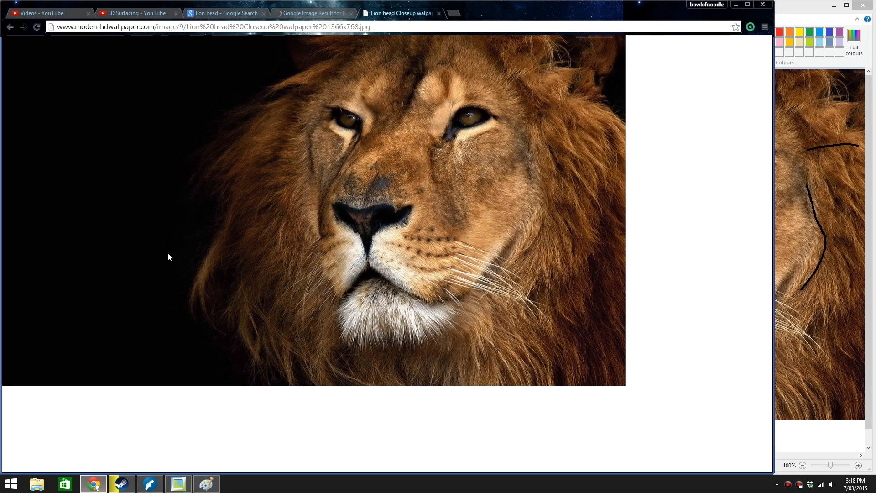
left_click(308, 14)
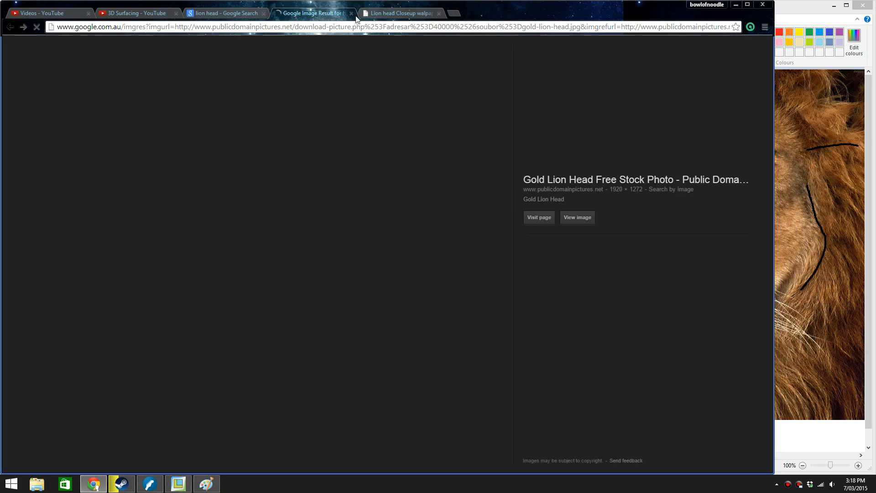
left_click(352, 13)
left_click(352, 13)
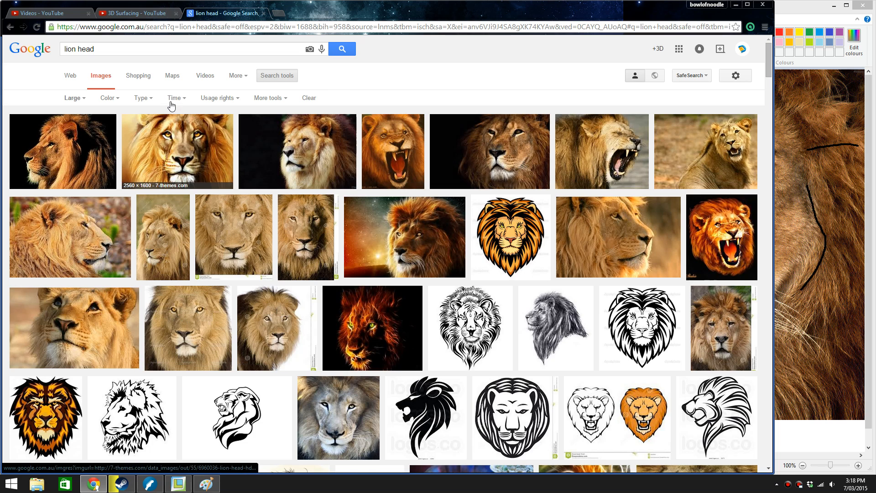
Filter the lion head image results to Medium size and look over them
left_click(73, 98)
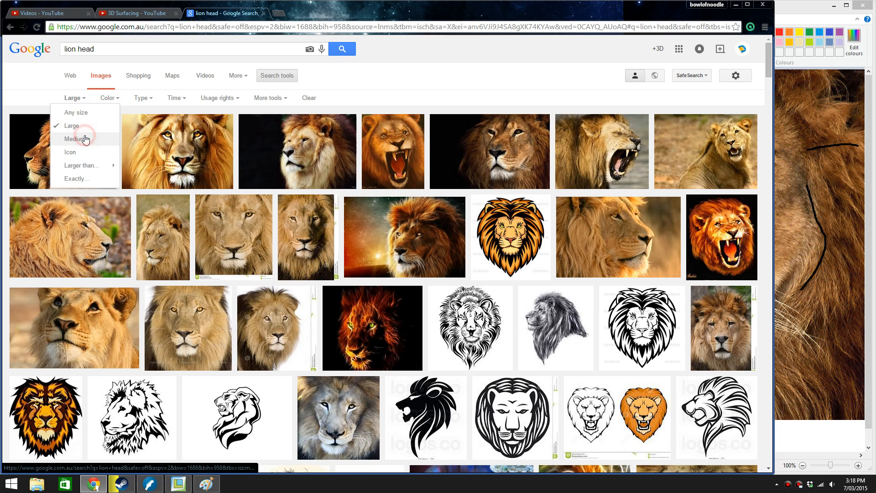
left_click(85, 139)
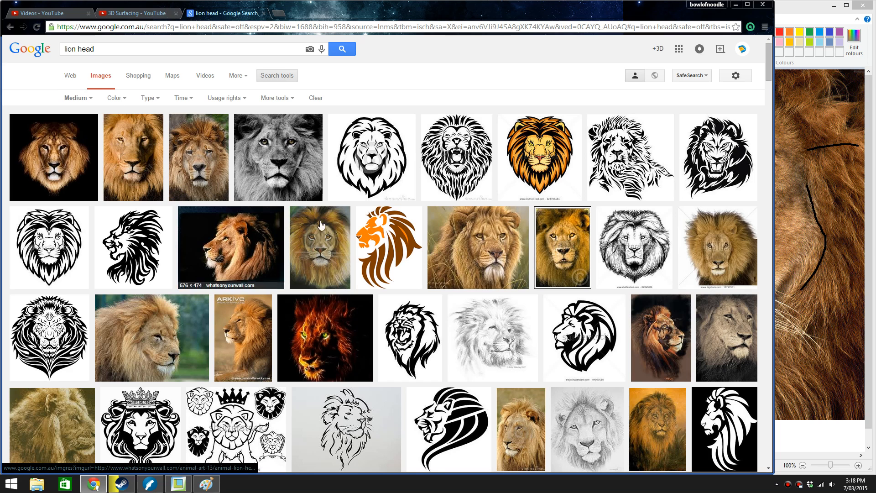
scroll(338, 224, "down", 2)
scroll(337, 225, "up", 2)
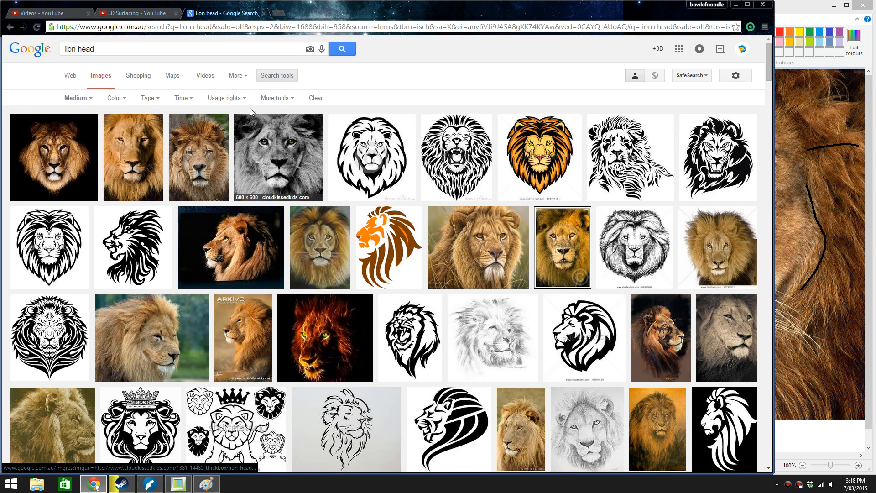
Shorten the image search to "lion" and filter the results to Large size
double_click(86, 49)
key("BackSpace")
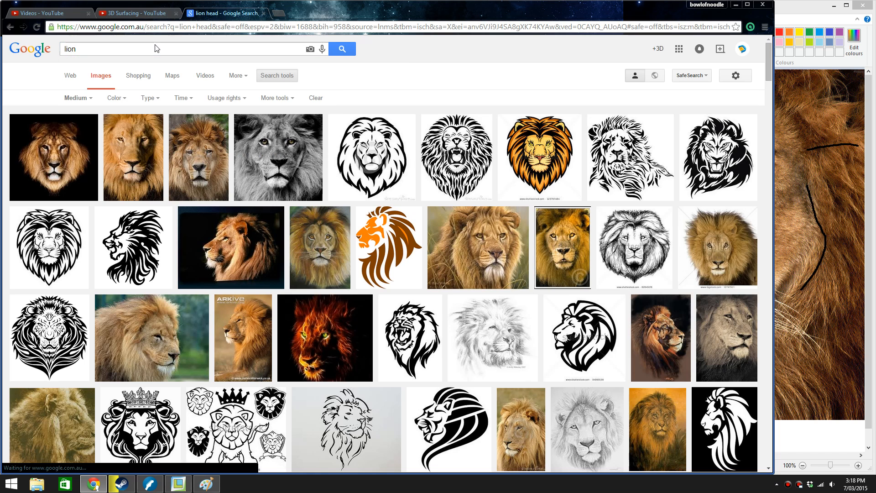
key("Return")
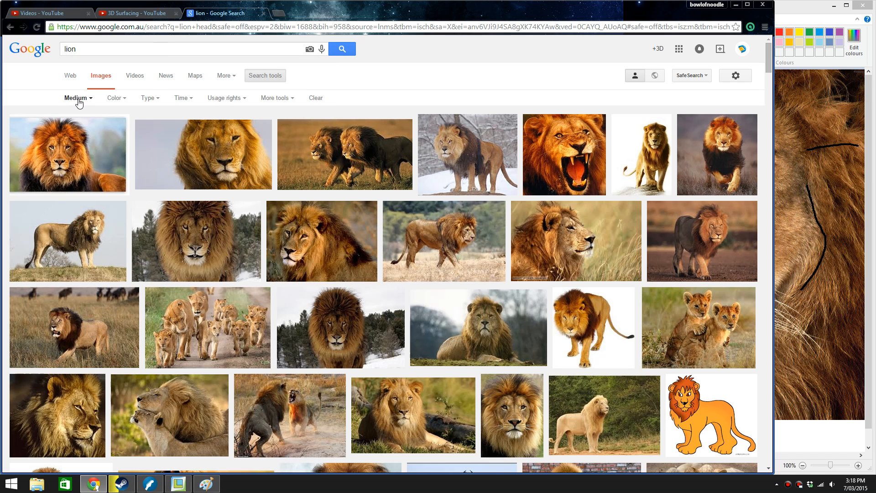
left_click(76, 98)
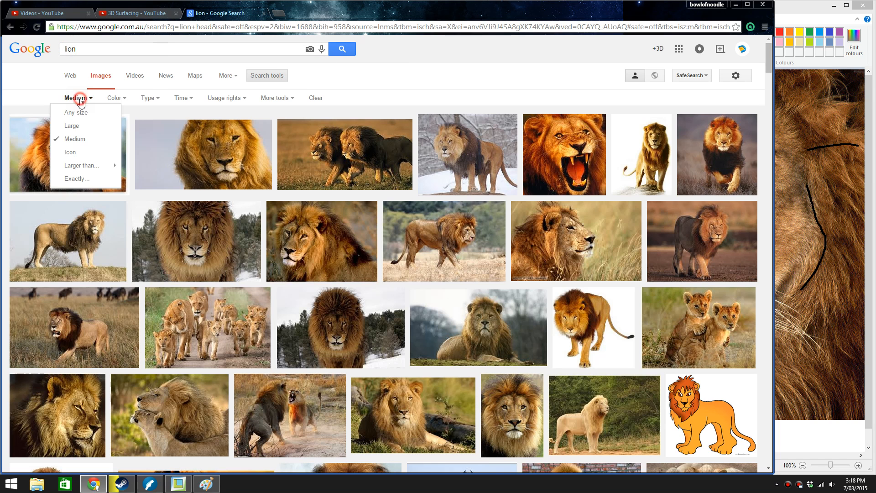
left_click(91, 130)
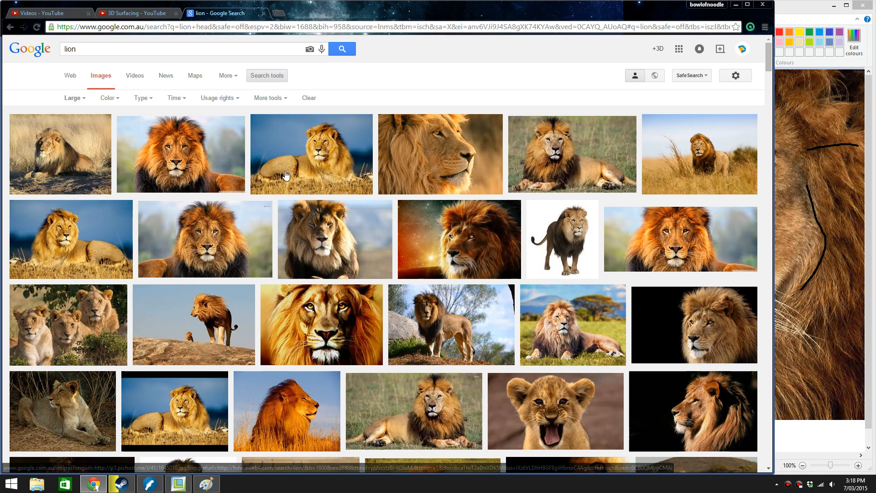
Browse the large lion results, preview the 5467 × 4100 lion-4.jpg photo and go to its source page
scroll(639, 239, "down", 1)
scroll(634, 240, "down", 1)
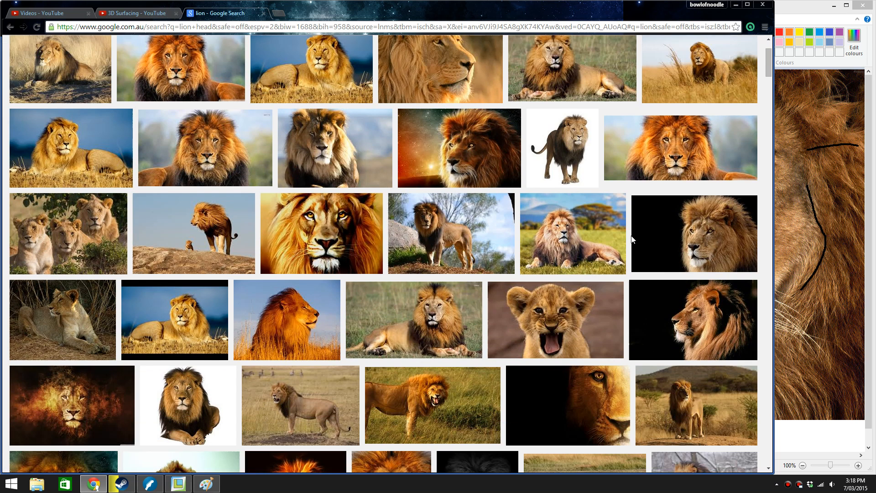
scroll(632, 239, "down", 1)
scroll(632, 240, "down", 1)
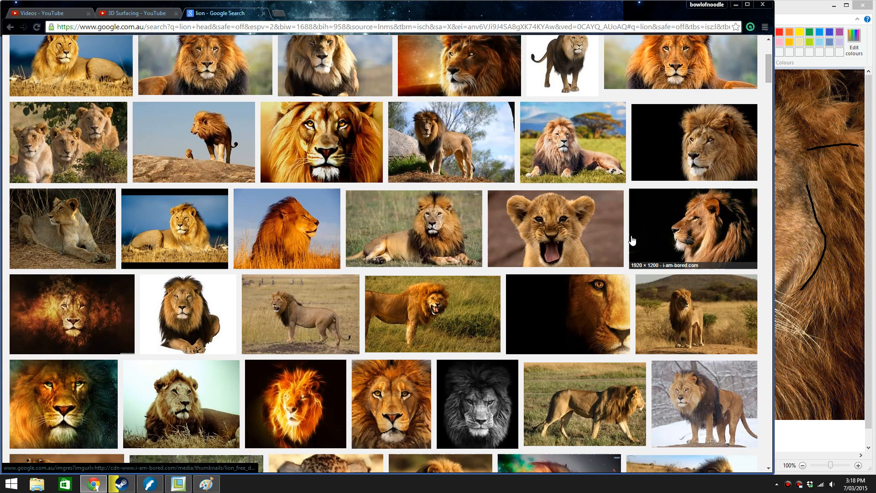
scroll(632, 240, "up", 3)
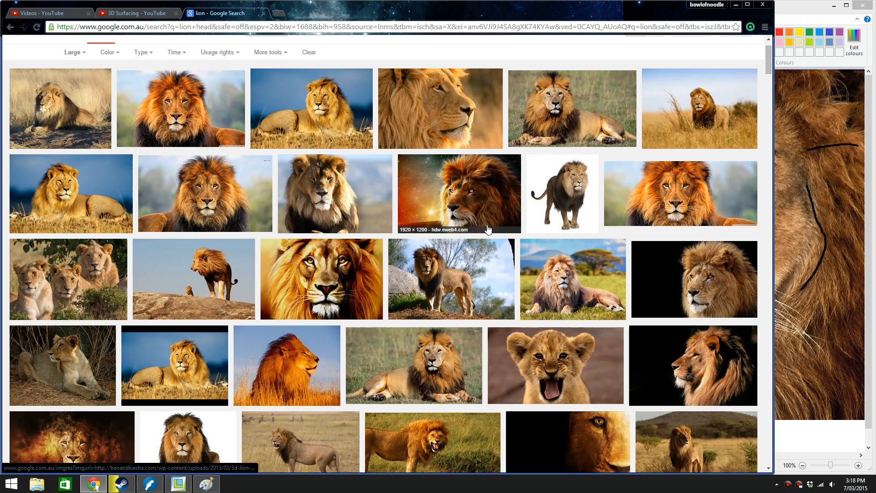
scroll(488, 228, "down", 1)
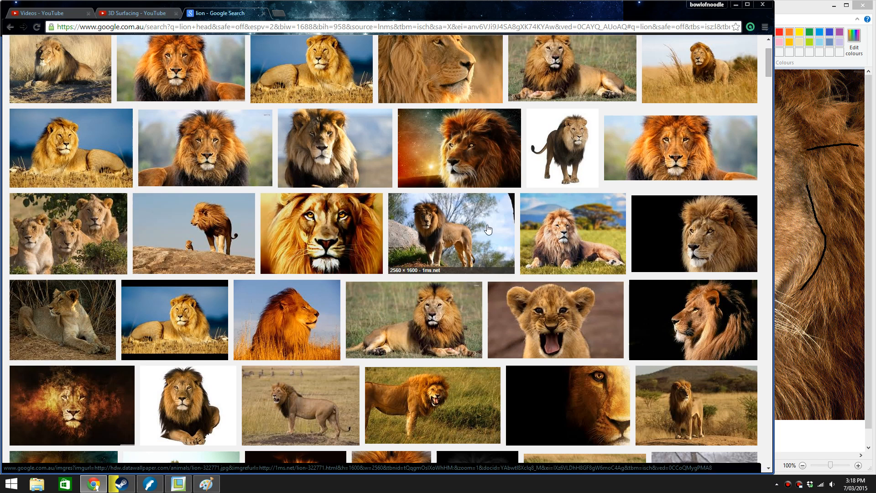
left_click(543, 247)
left_click(573, 241)
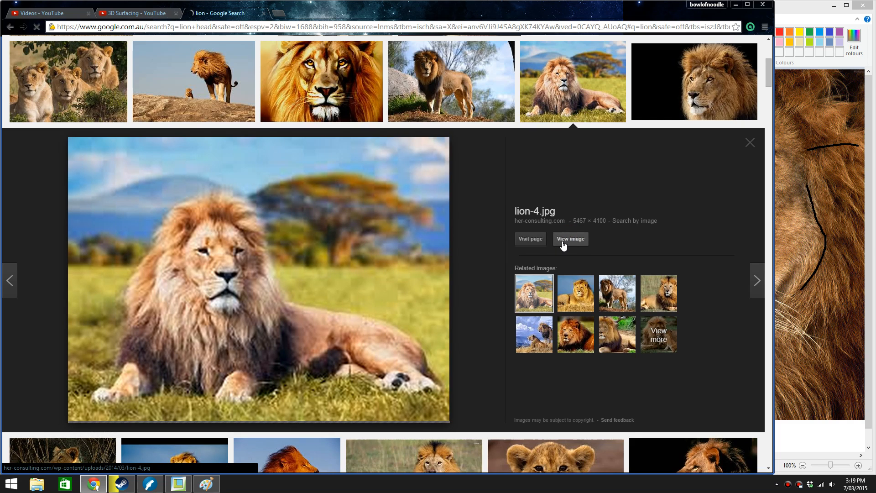
left_click(564, 245)
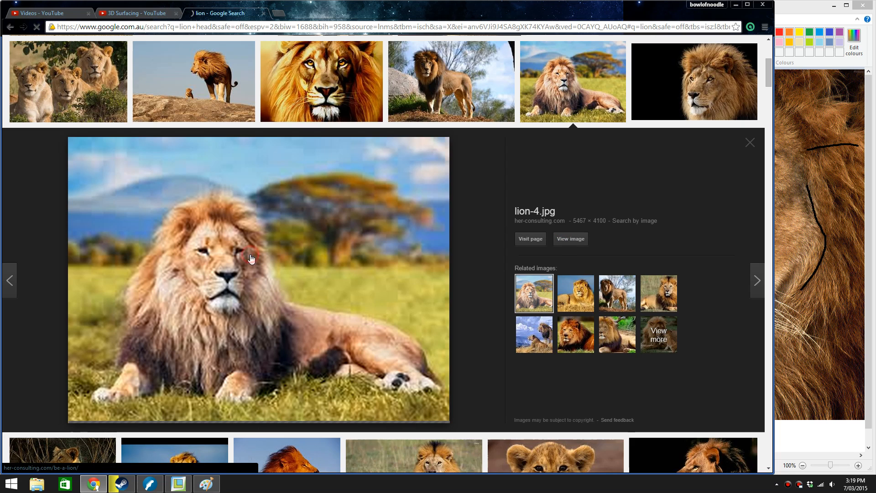
left_click(374, 249)
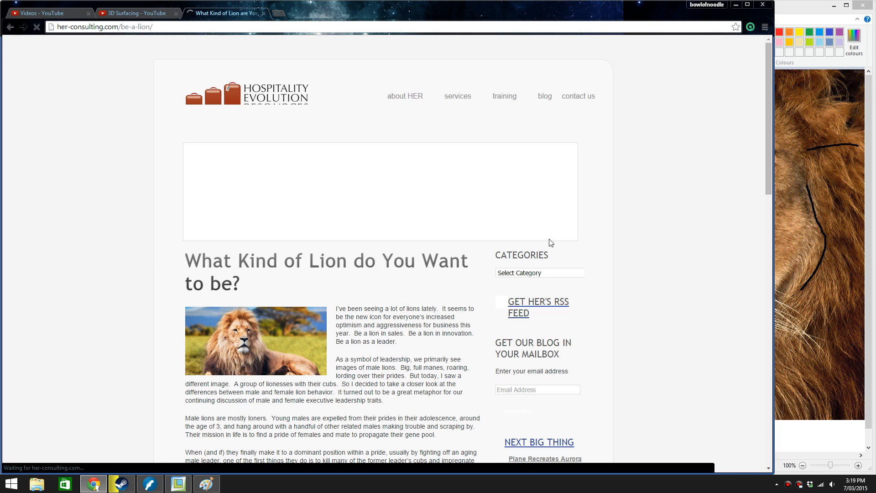
Check the article's lion photo in its own tab, close that tab, and return to the lion image results
scroll(341, 250, "down", 3)
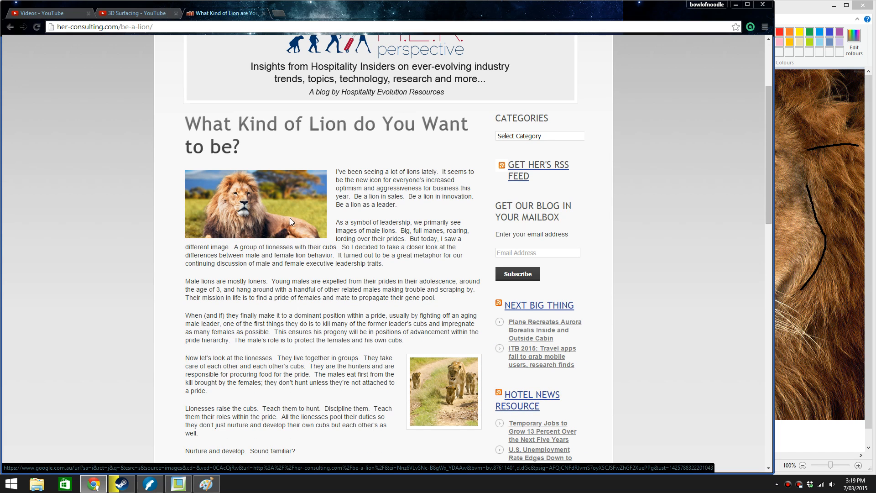
left_click_drag(290, 221, 273, 13)
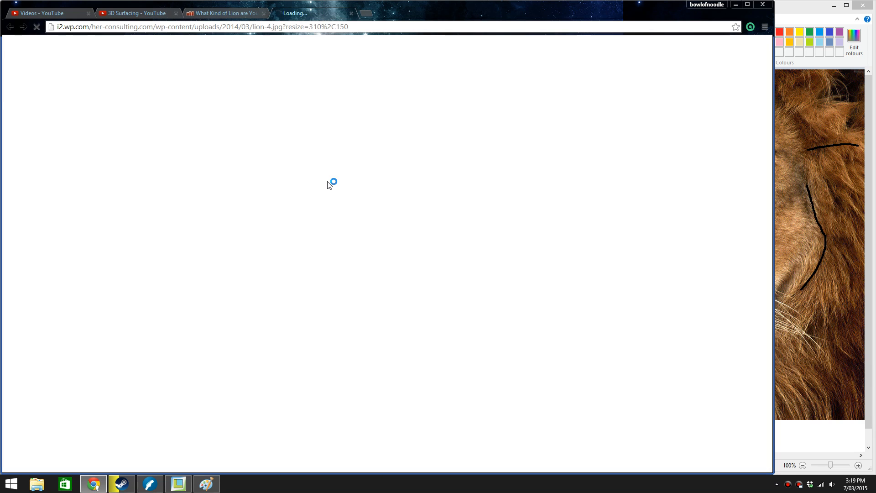
left_click(348, 14)
scroll(424, 260, "down", 15)
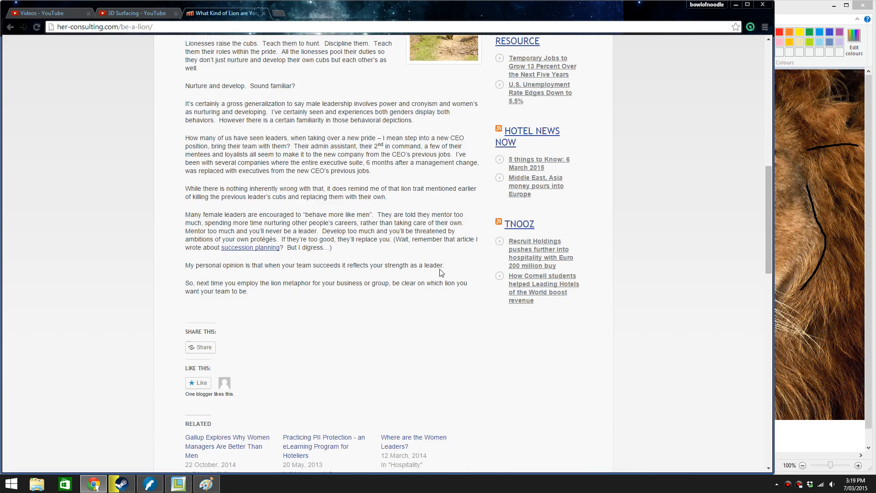
scroll(442, 272, "down", 5)
scroll(440, 273, "up", 20)
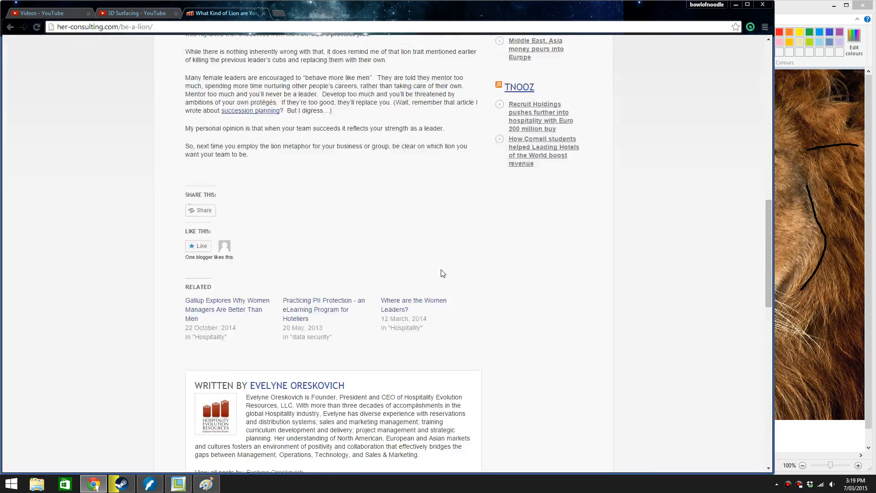
scroll(440, 273, "up", 4)
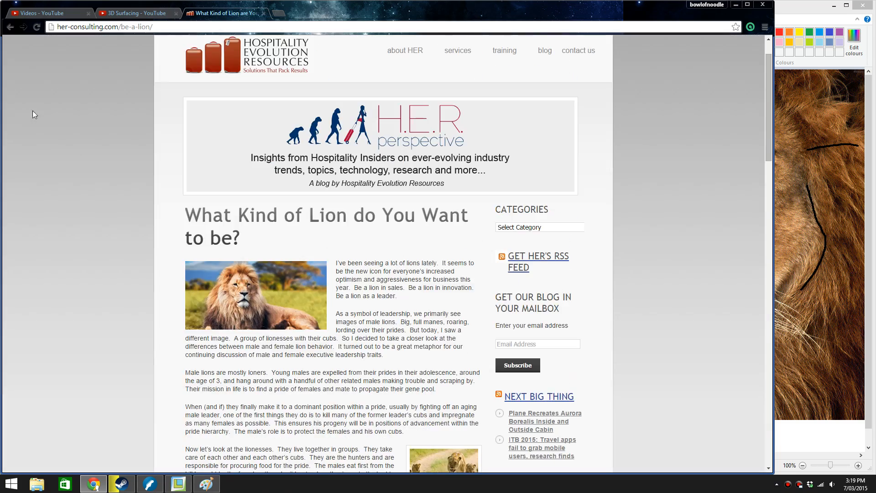
left_click(10, 27)
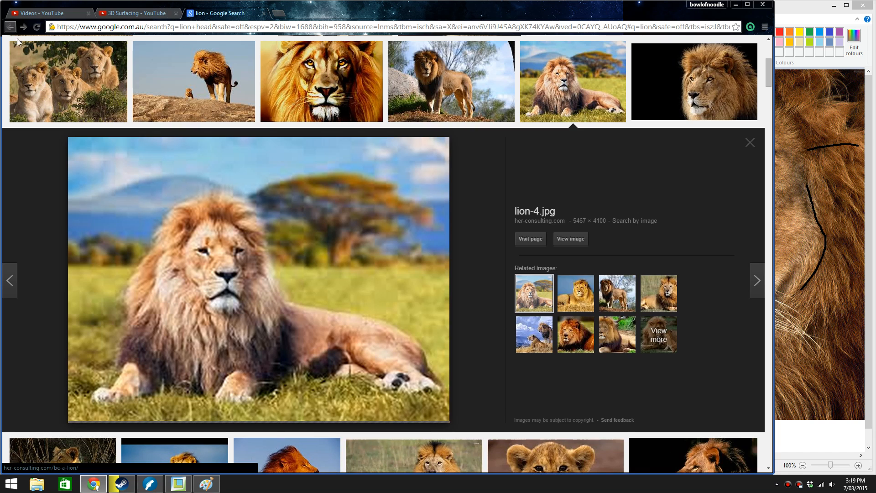
Find the 2800 × 2000 photo of the lion standing in snow and open its source page on globe-views.com
scroll(282, 254, "down", 6)
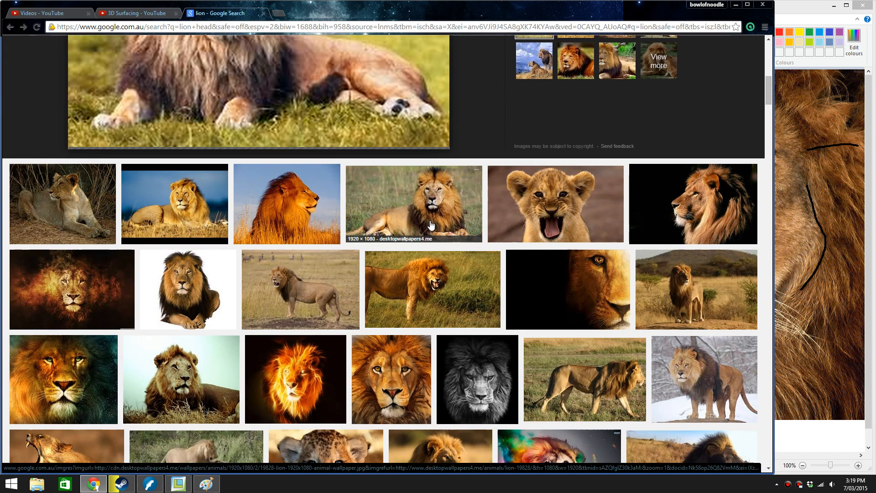
scroll(430, 224, "down", 2)
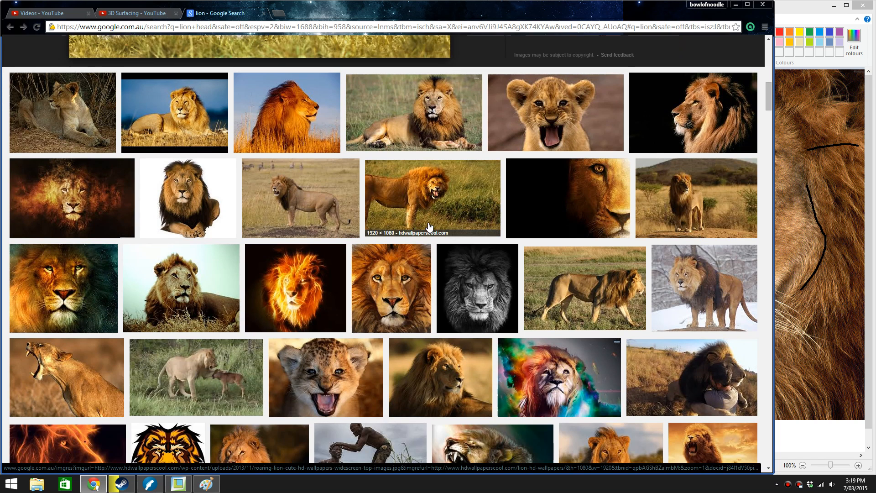
scroll(429, 227, "down", 2)
left_click(715, 202)
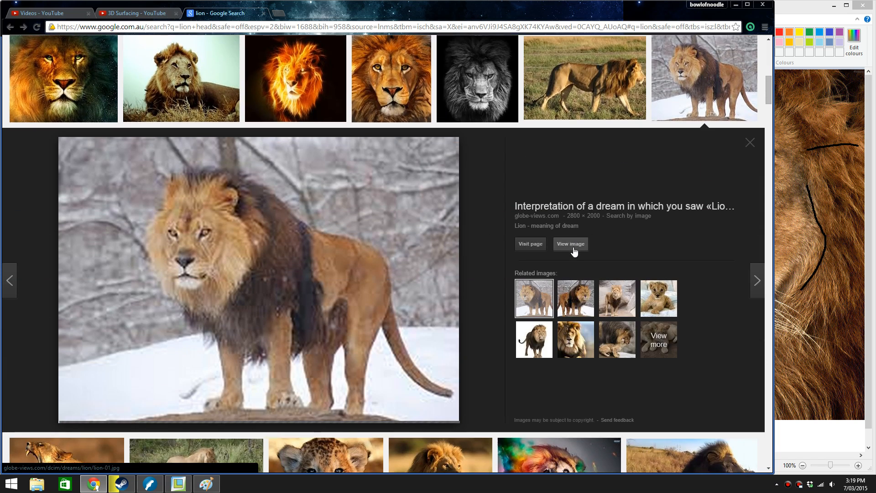
left_click(574, 252)
left_click(566, 245)
right_click(348, 255)
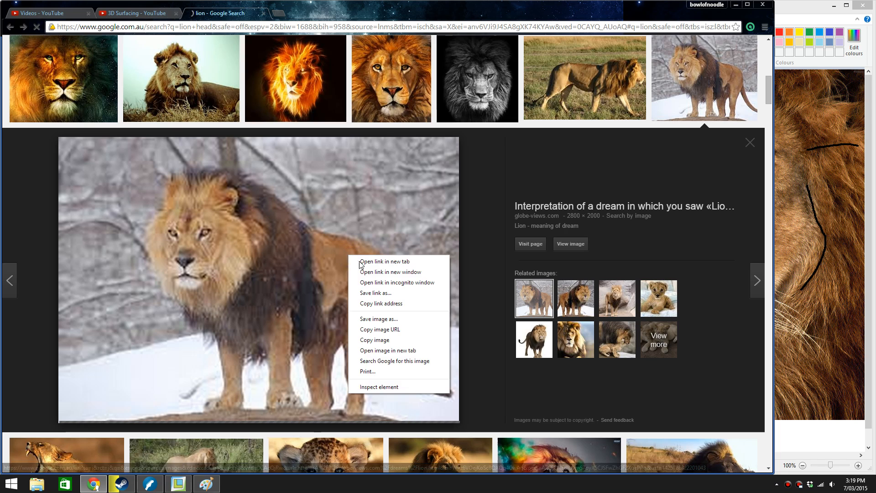
left_click(311, 286)
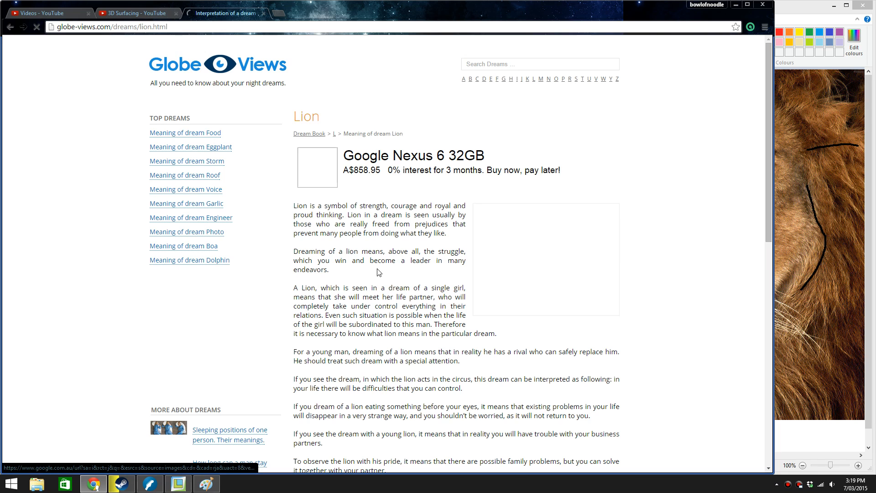
View the snow lion photo lion-01.jpg at full size in its own tab and copy the image
scroll(534, 198, "down", 1)
left_click(534, 198)
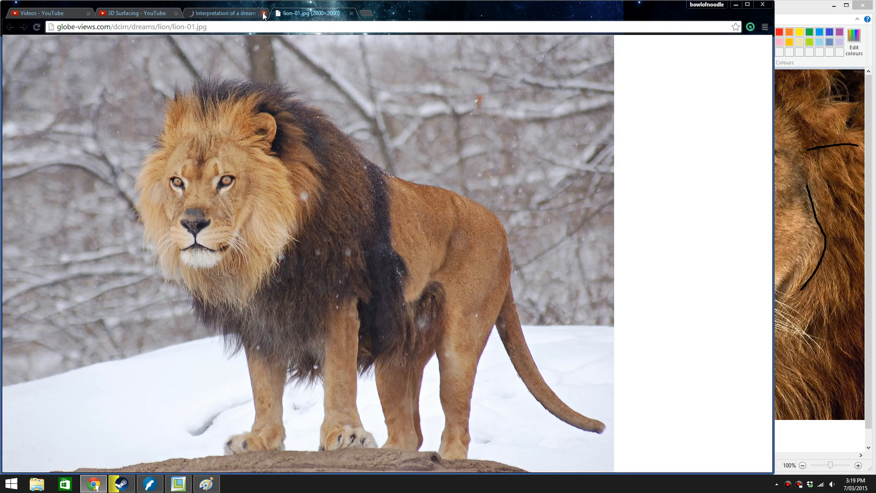
left_click(263, 14)
left_click(283, 172)
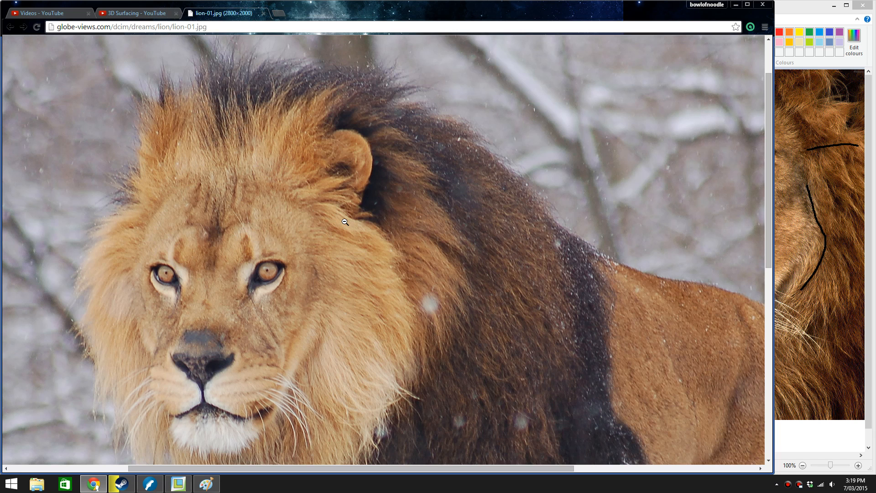
scroll(345, 222, "down", 1)
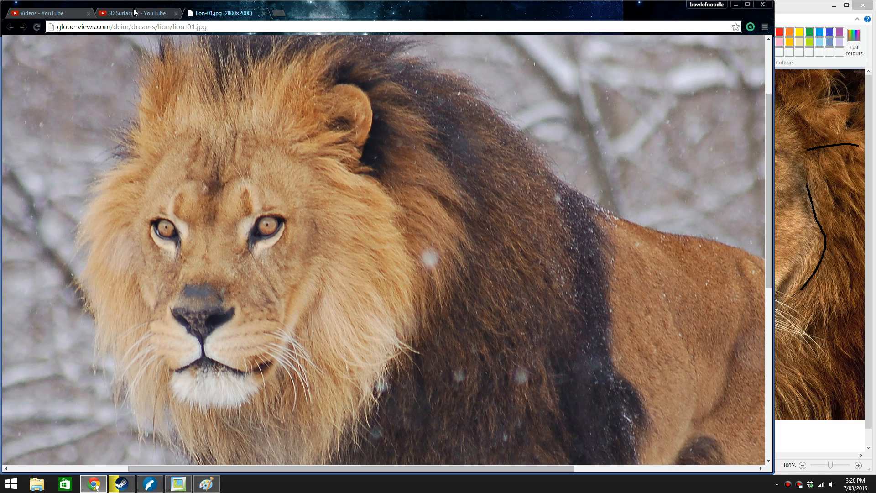
right_click(237, 143)
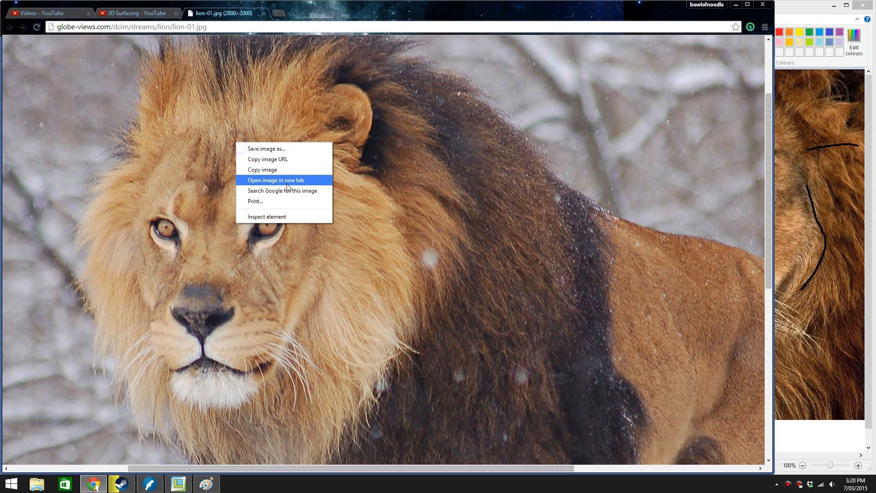
left_click(274, 170)
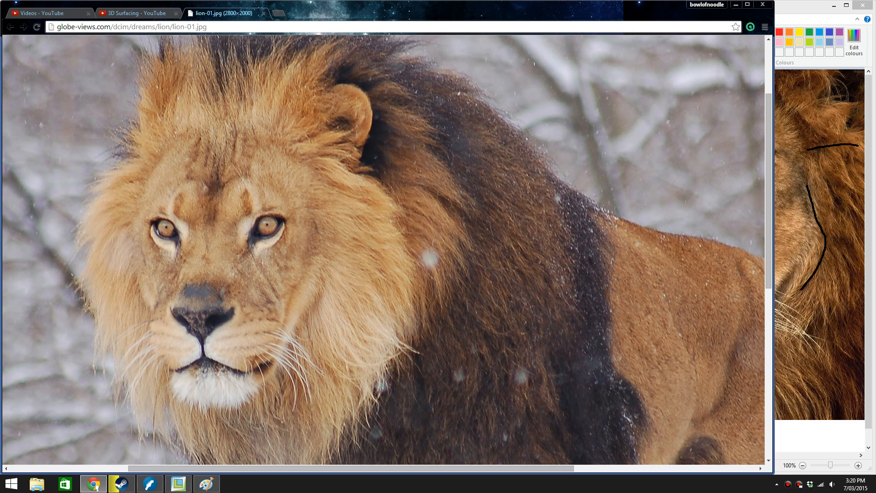
Reopen the closed dream article tab, discard the small lion-4.jpg tab, and go back from the article to the image search
right_click(243, 10)
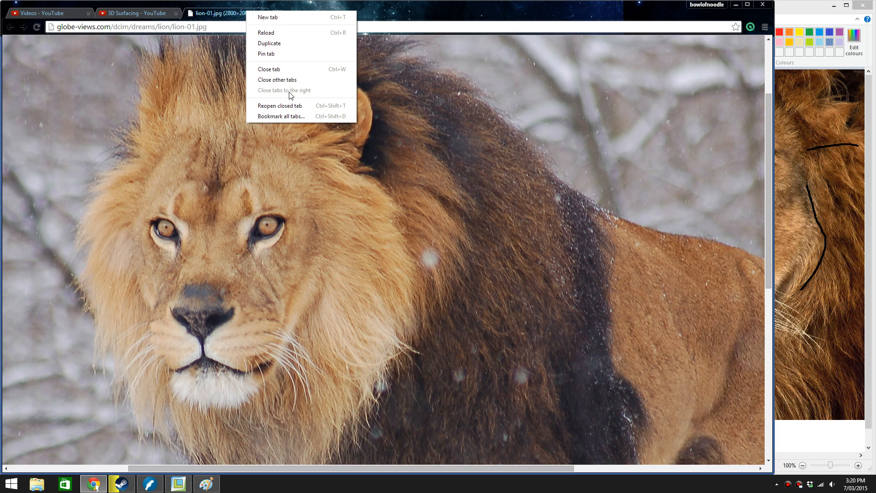
left_click(293, 108)
right_click(231, 13)
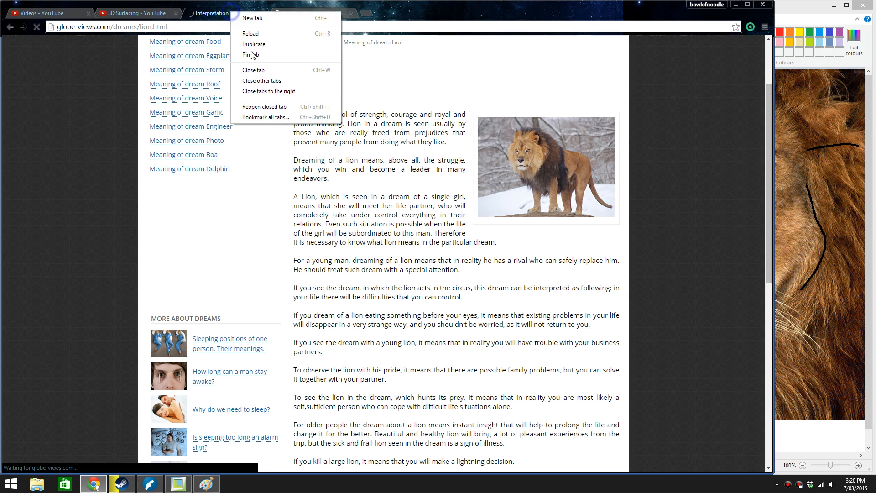
left_click(292, 107)
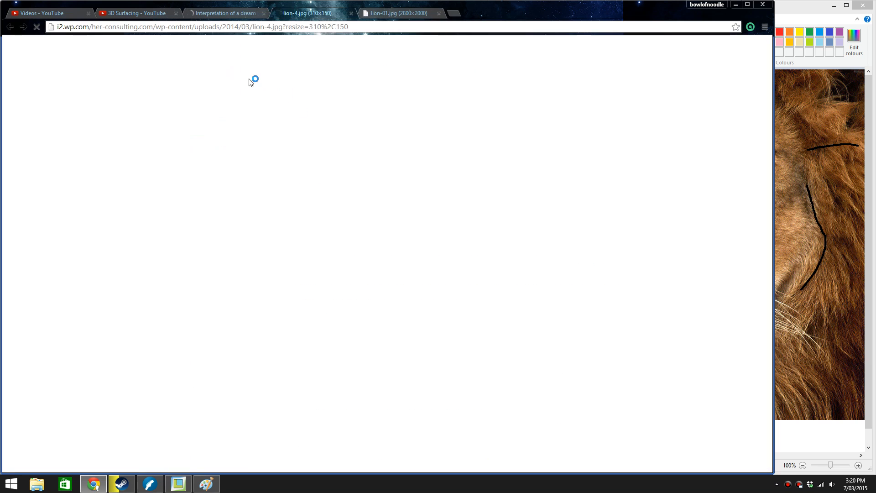
left_click(348, 16)
left_click(319, 13)
left_click(224, 13)
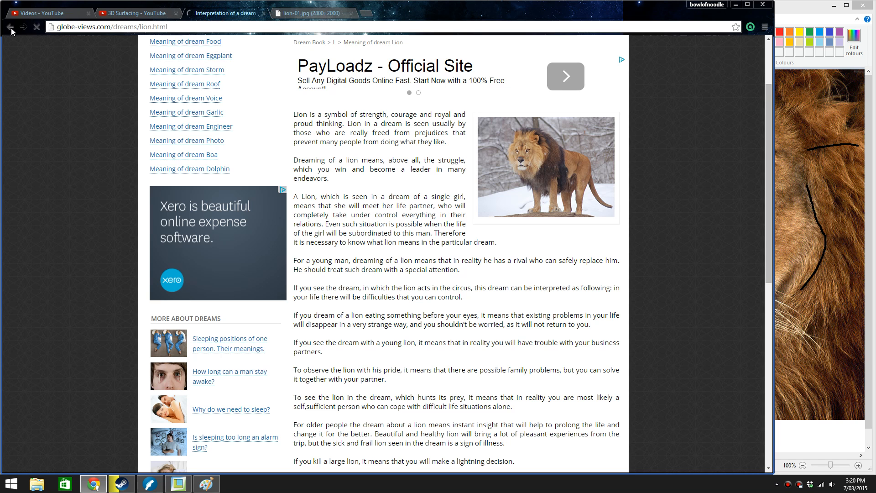
left_click(10, 27)
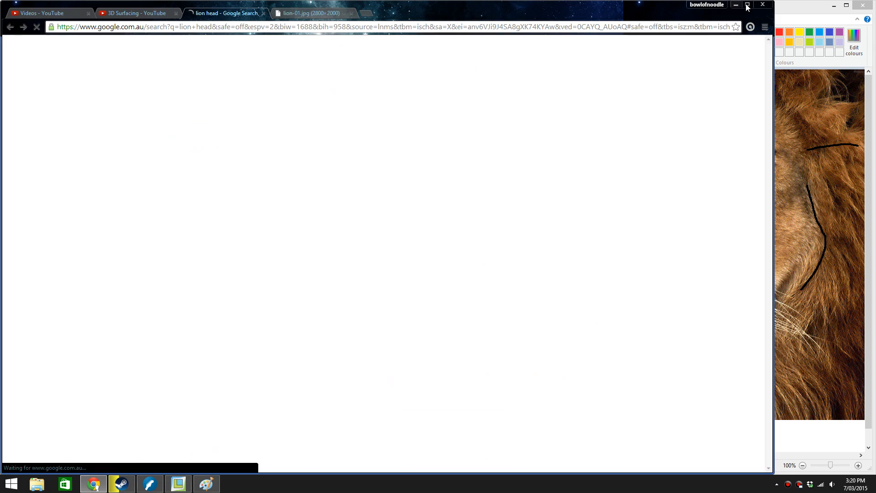
Minimize Chrome and paste the copied snow lion photo into the Paint canvas
left_click(738, 5)
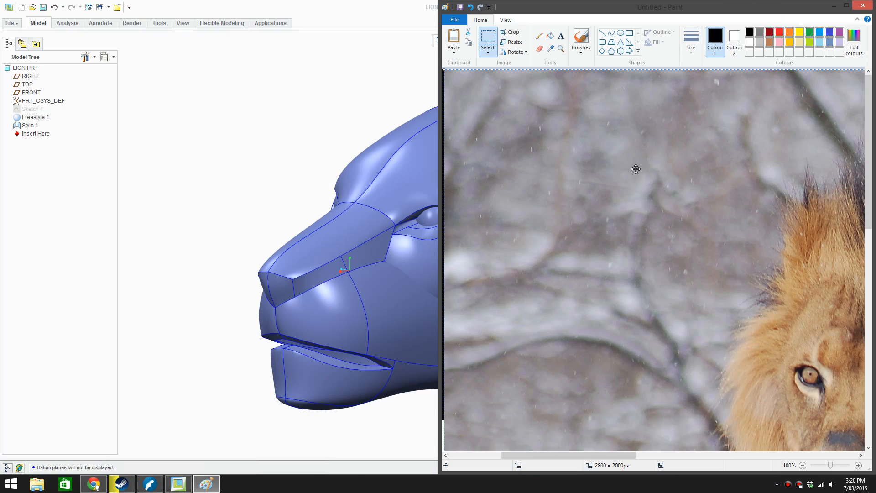
key("ctrl+v")
scroll(658, 242, "down", 2, "ctrl")
scroll(673, 238, "up", 1, "ctrl")
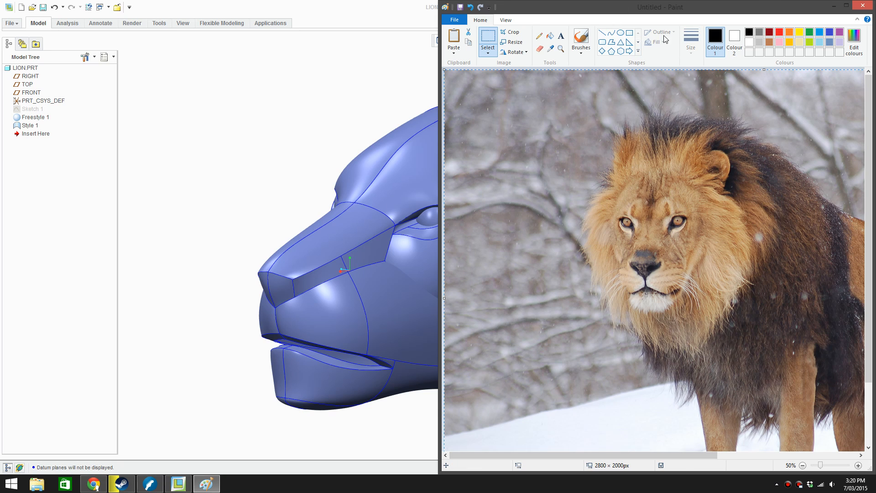
With the Pencil, trace the forehead mane line, the cheek's mane edge and the ear on the body side in black
left_click(539, 36)
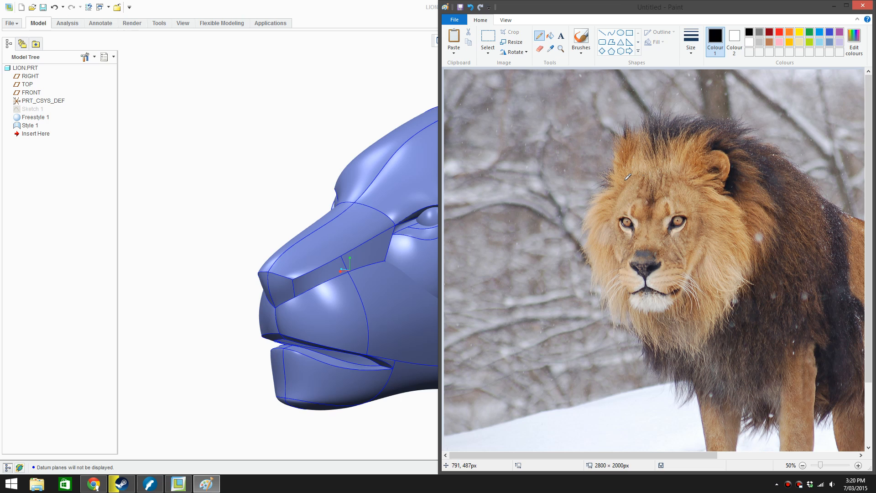
left_click_drag(651, 178, 677, 132)
mouse_move(722, 197)
left_mouse_down()
mouse_move(746, 234)
mouse_move(746, 283)
left_mouse_up()
left_click_drag(711, 153, 729, 151)
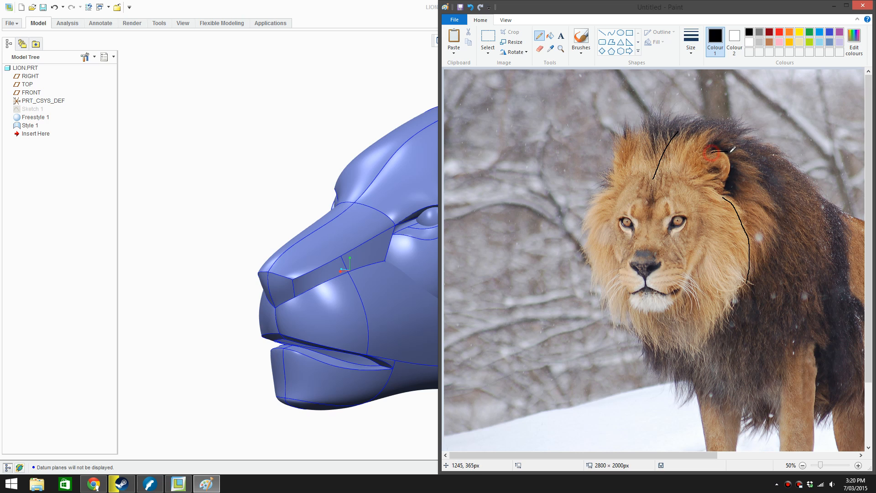
Choose a line size and trace the opposite mane edge, the lower mane, and the outline of the chin and muzzle
left_click(696, 56)
left_click(704, 120)
mouse_move(618, 188)
left_mouse_down()
mouse_move(603, 200)
mouse_move(584, 253)
mouse_move(601, 297)
left_mouse_up()
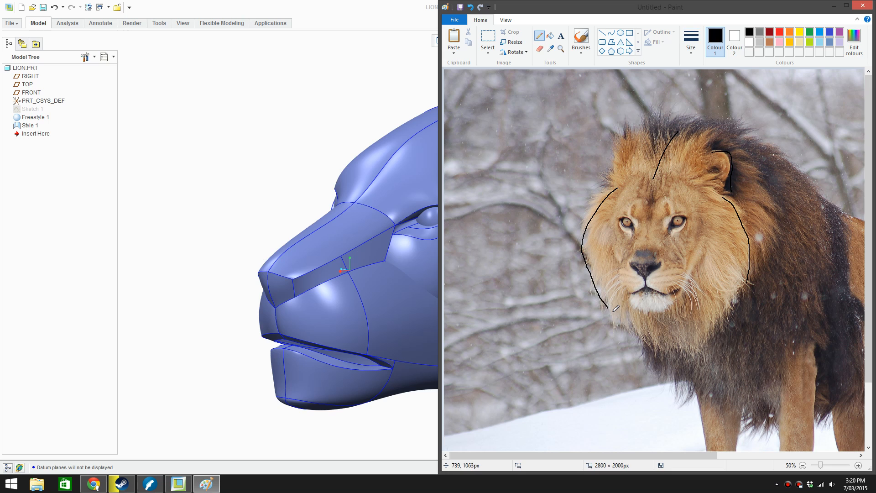
left_click_drag(634, 336, 646, 345)
mouse_move(637, 304)
left_mouse_down()
mouse_move(663, 306)
mouse_move(695, 269)
left_mouse_up()
left_click_drag(637, 306, 622, 264)
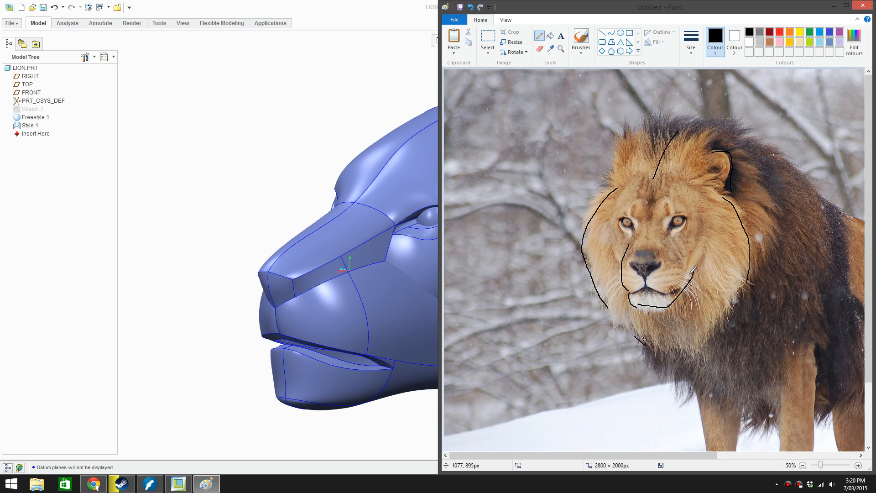
Redraw the muzzle's far-side line and sketch short fur strokes at the mane's edge below the ear
left_click_drag(680, 244, 671, 304)
key("ctrl+z")
key("ctrl+z")
left_click_drag(690, 252, 669, 289)
left_click_drag(696, 195, 697, 206)
key("ctrl+z")
mouse_move(689, 182)
left_mouse_down()
mouse_move(733, 164)
mouse_move(706, 182)
mouse_move(720, 181)
mouse_move(723, 199)
mouse_move(743, 205)
mouse_move(757, 230)
left_mouse_up()
key("ctrl+z")
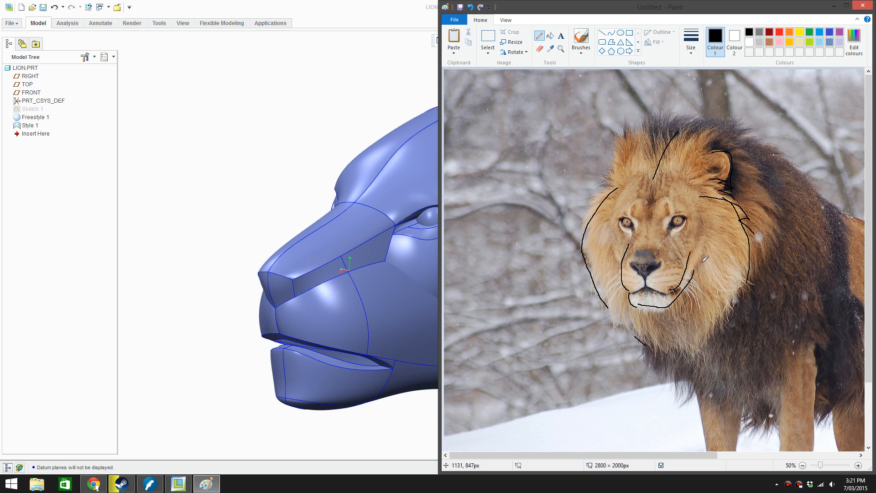
Extend the cheek line, draw zigzag fur beneath the chin, and add fur strokes along the lower edge of the mane
left_click_drag(695, 266, 709, 239)
mouse_move(656, 310)
left_mouse_down()
mouse_move(659, 324)
mouse_move(697, 297)
mouse_move(701, 309)
left_mouse_up()
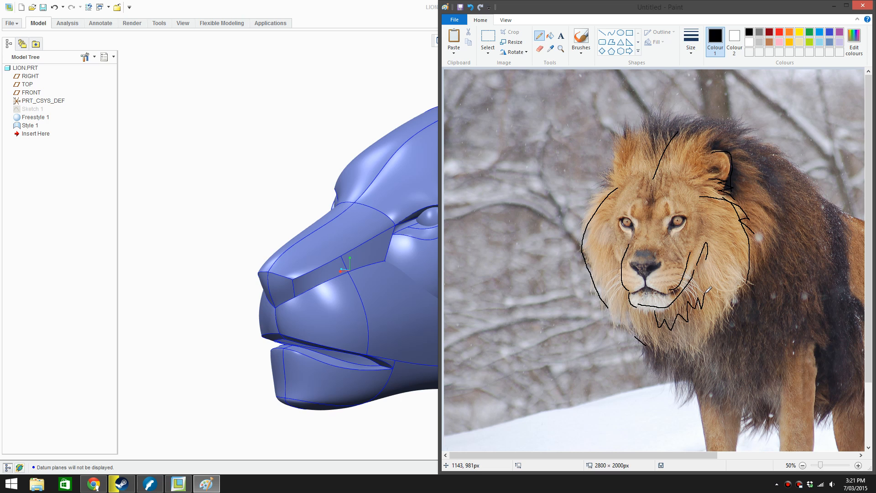
left_click_drag(642, 329, 675, 353)
left_click_drag(708, 306, 698, 352)
left_click_drag(724, 296, 715, 333)
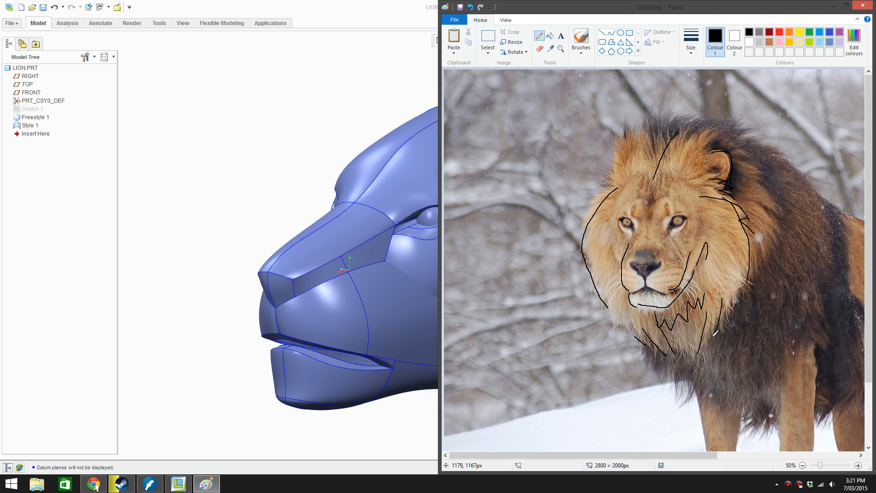
mouse_move(741, 277)
left_mouse_down()
mouse_move(724, 320)
mouse_move(741, 303)
left_mouse_up()
Trace the mane's top edge back along the neck and mark the fur tufts beside the forehead
left_click_drag(641, 125, 661, 110)
mouse_move(668, 117)
left_mouse_down()
mouse_move(731, 121)
mouse_move(820, 196)
left_mouse_up()
left_click_drag(620, 178, 615, 143)
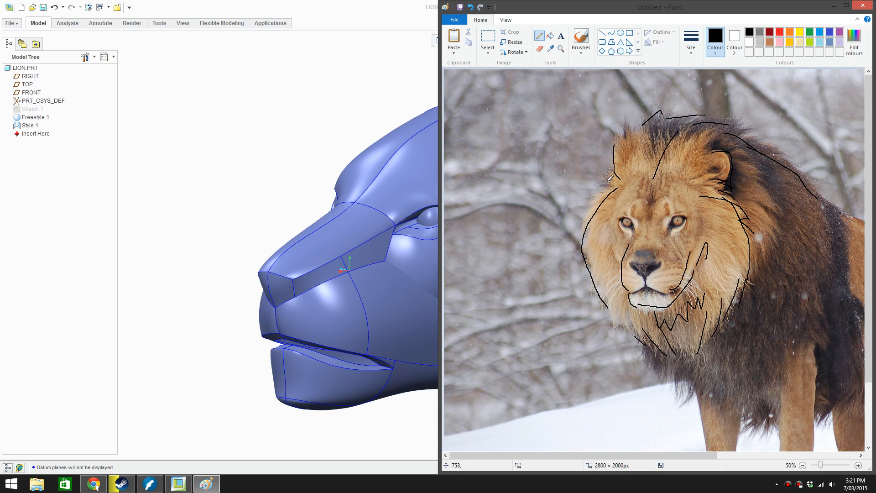
mouse_move(606, 186)
left_mouse_down()
mouse_move(599, 172)
mouse_move(617, 172)
left_mouse_up()
Outline the face over the forehead and draw mane flow lines in front of the ear and across both cheeks
mouse_move(615, 249)
left_mouse_down()
mouse_move(629, 184)
mouse_move(665, 174)
mouse_move(685, 180)
mouse_move(709, 217)
left_mouse_up()
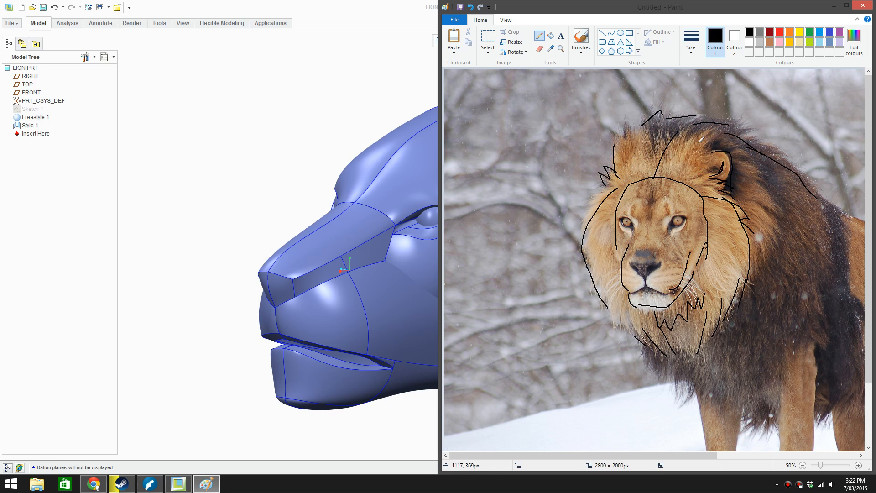
mouse_move(667, 152)
left_mouse_down()
mouse_move(686, 123)
mouse_move(713, 132)
mouse_move(706, 159)
left_mouse_up()
left_click_drag(609, 230, 599, 282)
left_click_drag(628, 252, 611, 309)
left_click_drag(705, 253, 726, 316)
left_click_drag(702, 224, 754, 258)
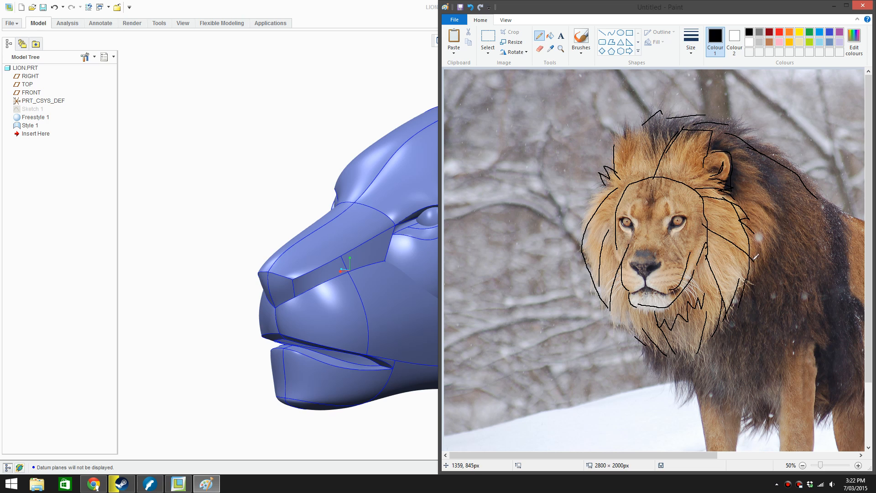
Add hair strokes rising from the forehead, one beside the brow, and a long line down the back of the neck
left_click_drag(705, 200, 741, 210)
left_click_drag(634, 181, 624, 139)
left_click(645, 176)
mouse_move(645, 177)
left_mouse_down()
mouse_move(640, 137)
mouse_move(665, 167)
left_mouse_up()
left_click_drag(729, 134, 816, 236)
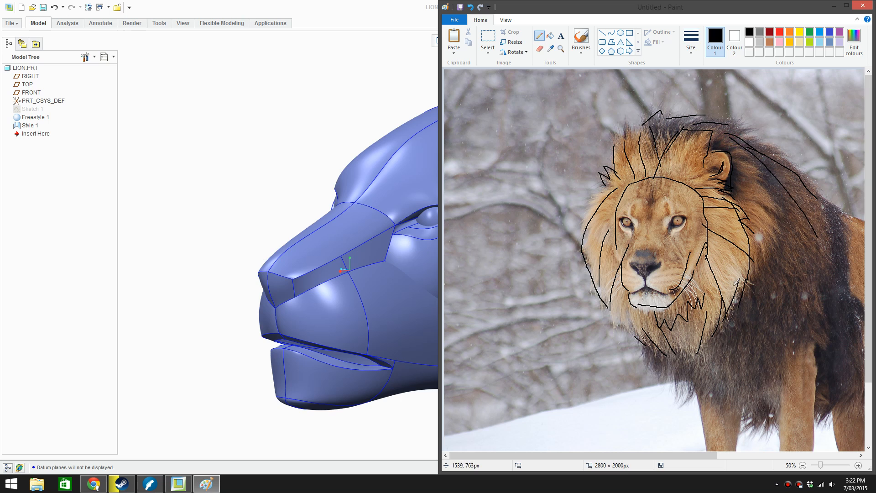
Draw long mane flow lines down the chest and from behind the ear down the shoulder
left_click_drag(690, 296, 726, 353)
left_click_drag(651, 341, 693, 390)
left_click_drag(709, 346, 735, 412)
mouse_move(760, 180)
left_mouse_down()
mouse_move(780, 257)
mouse_move(772, 347)
mouse_move(758, 364)
left_mouse_up()
left_click_drag(757, 157, 787, 314)
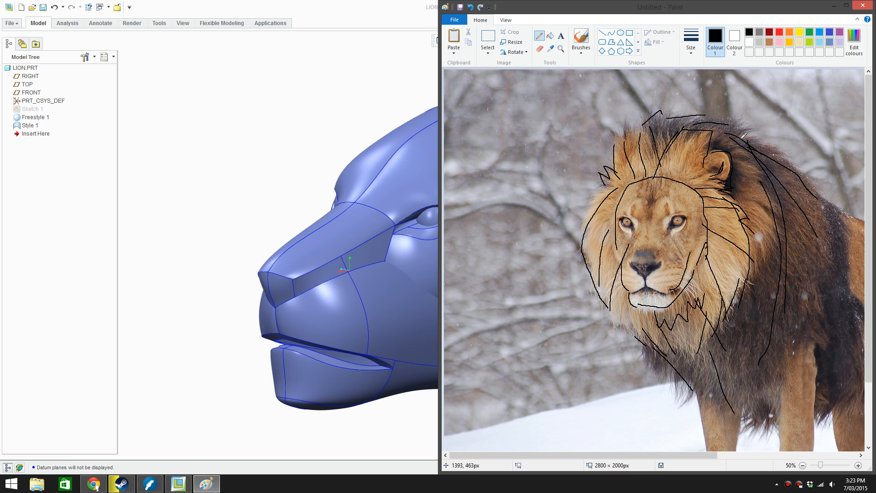
Thicken the neck and shoulder mane with more long strokes and continue the outer cheek and chest fur downward
left_click_drag(736, 125, 804, 223)
left_click_drag(760, 135, 803, 269)
left_click_drag(766, 231, 756, 350)
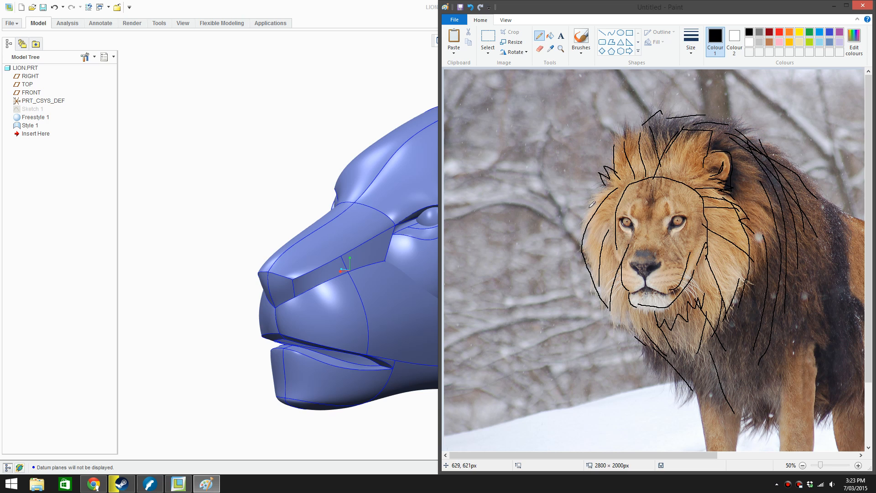
mouse_move(601, 188)
left_mouse_down()
mouse_move(593, 283)
mouse_move(610, 310)
left_mouse_up()
mouse_move(611, 276)
left_mouse_down()
mouse_move(626, 323)
mouse_move(663, 375)
mouse_move(693, 395)
mouse_move(706, 388)
mouse_move(714, 352)
mouse_move(709, 428)
mouse_move(761, 321)
left_mouse_up()
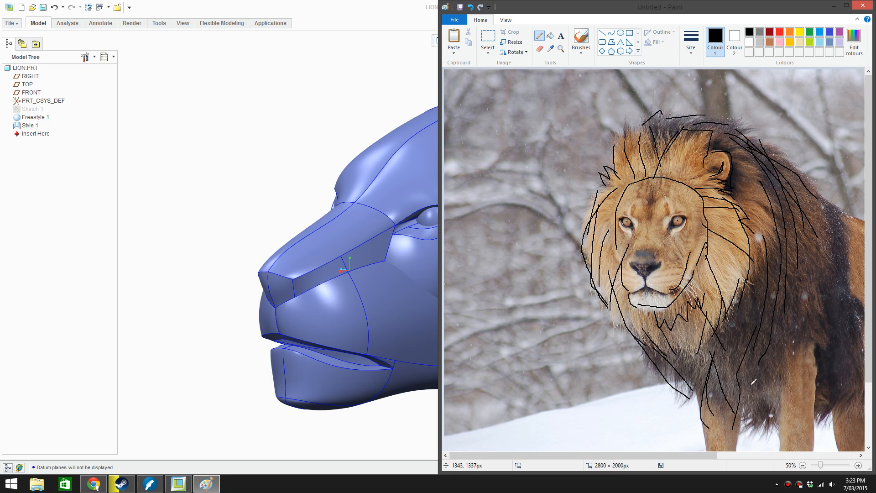
mouse_move(744, 421)
left_mouse_down()
mouse_move(785, 303)
mouse_move(797, 215)
mouse_move(754, 391)
left_mouse_up()
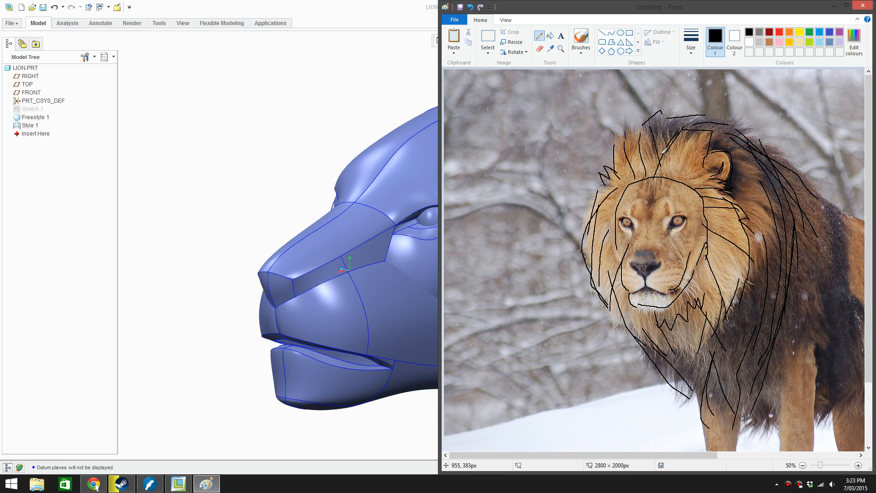
Sweep mane lines from the forehead over the crown to the shoulder, outline the crown, and undo the last cheek stroke
mouse_move(662, 153)
left_mouse_down()
mouse_move(687, 124)
mouse_move(739, 120)
mouse_move(805, 221)
left_mouse_up()
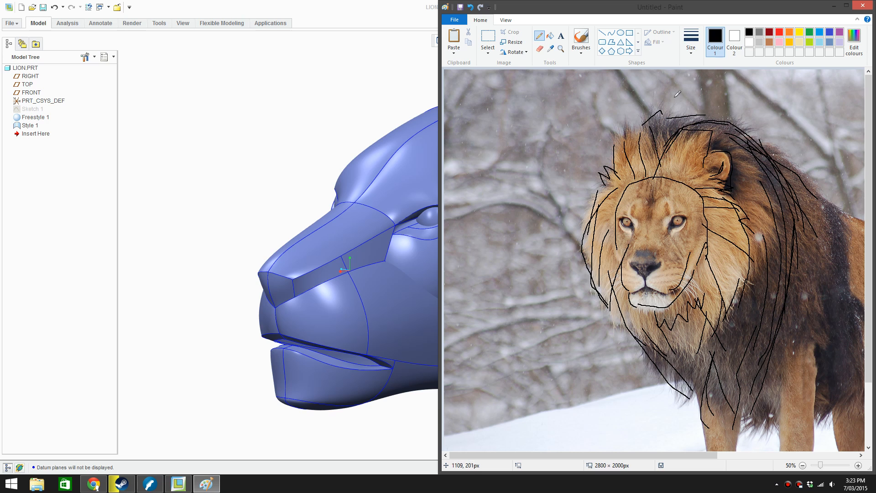
mouse_move(611, 173)
left_mouse_down()
mouse_move(620, 137)
mouse_move(676, 113)
left_mouse_up()
mouse_move(657, 169)
left_mouse_down()
mouse_move(665, 151)
mouse_move(714, 121)
mouse_move(748, 129)
left_mouse_up()
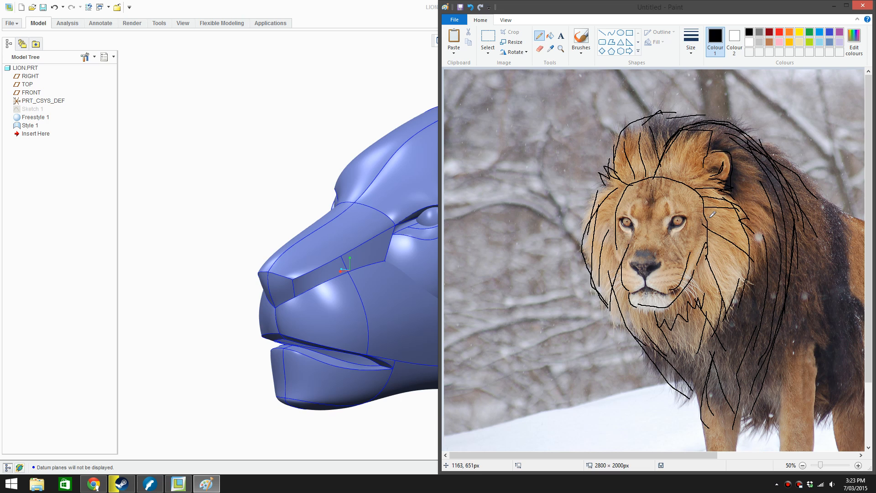
left_click_drag(702, 220, 785, 229)
key("ctrl+z")
Switch to Creo Parametric, restore the full ribbon, and orient the lion head to a straight side view
left_click(187, 106)
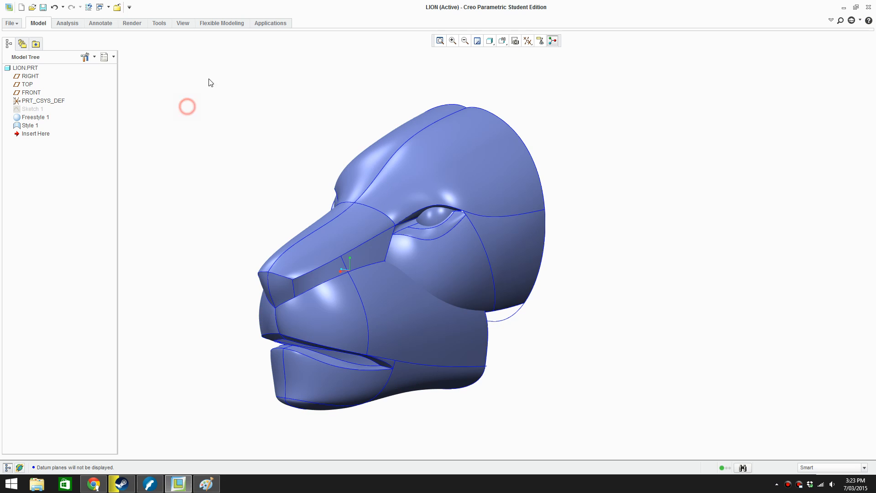
left_click(831, 21)
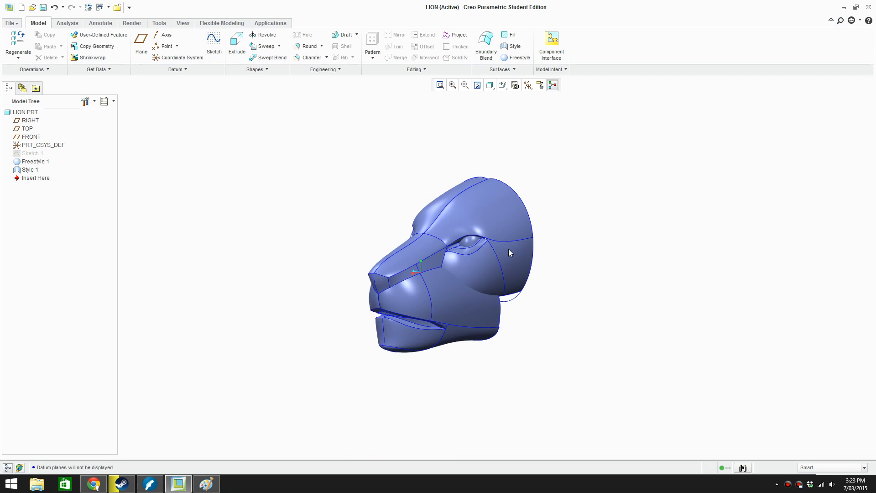
mouse_move(510, 252)
middle_mouse_down()
mouse_move(532, 244)
mouse_move(502, 254)
middle_mouse_up()
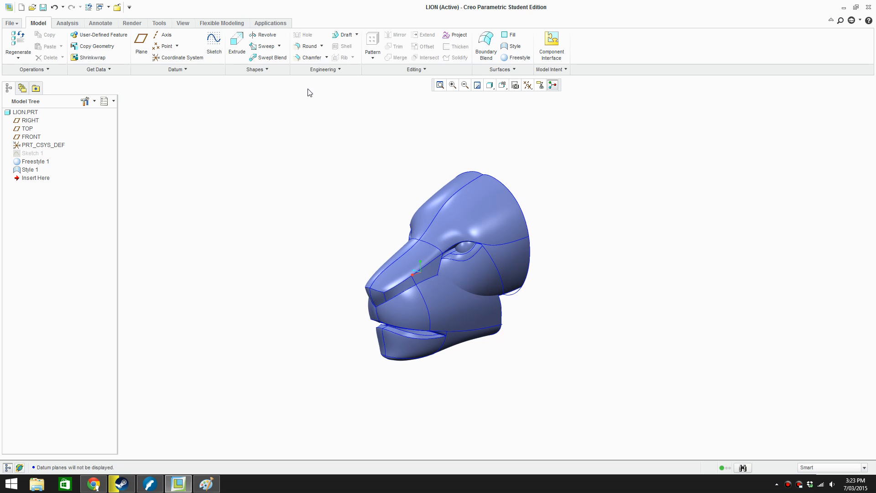
left_click(502, 84)
left_click(513, 139)
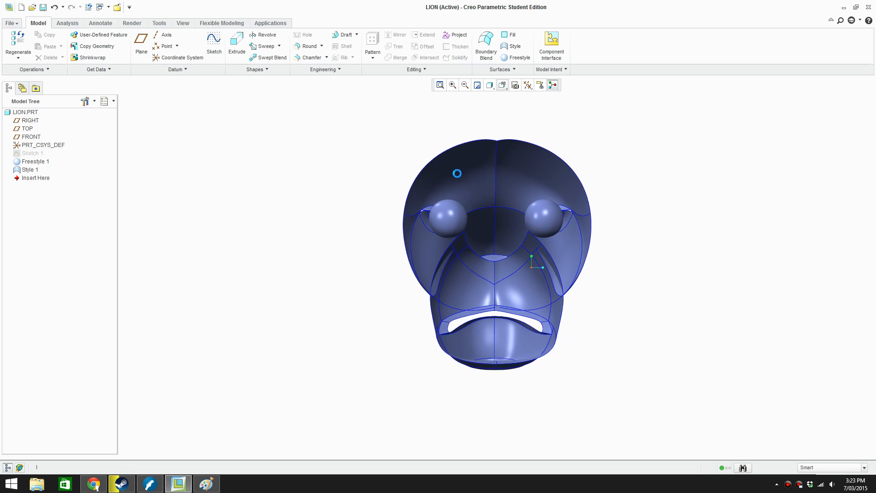
left_click(502, 86)
left_click(515, 128)
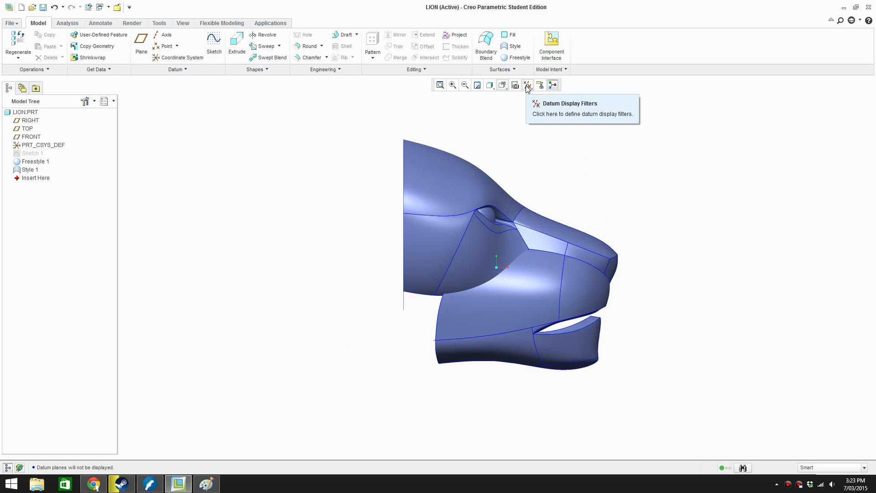
Turn on Plane Display so the datum planes are shown beside the head
left_click(527, 86)
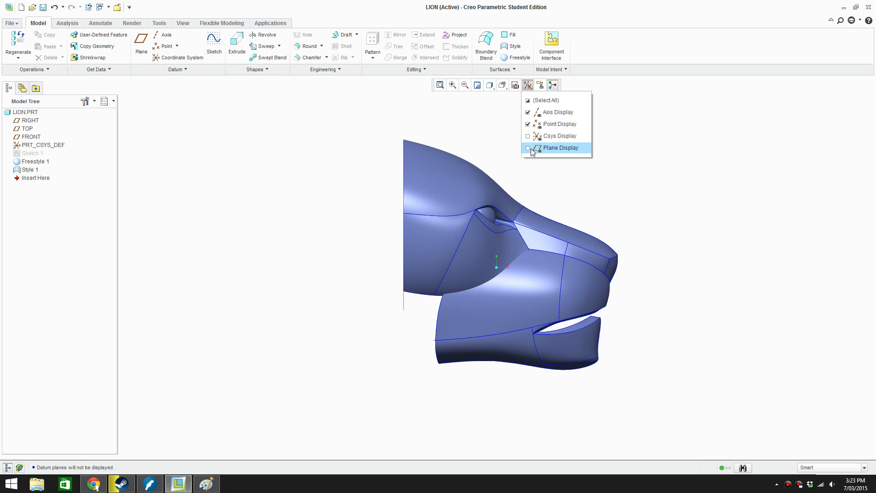
left_click(536, 149)
left_click(246, 188)
scroll(290, 285, "up", 2)
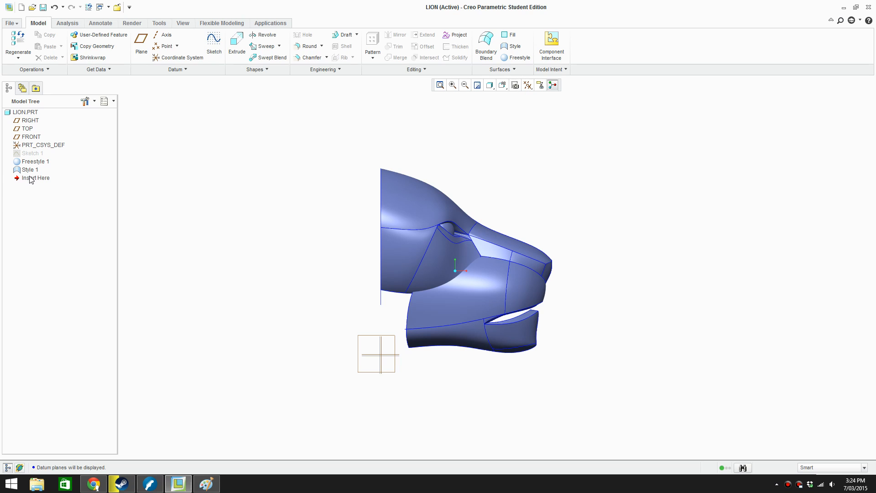
Open the definition of Sketch 1 to examine its rectangle and dimensions, and leave it without changes
right_click(32, 154)
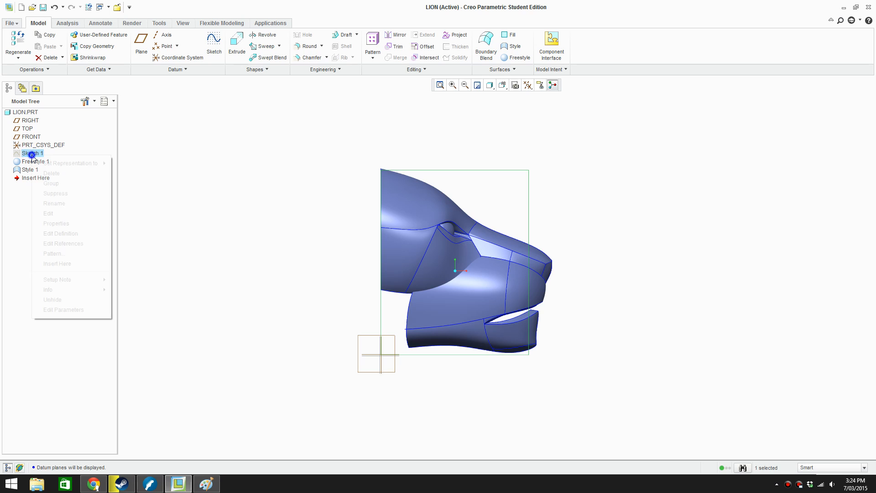
left_click(77, 232)
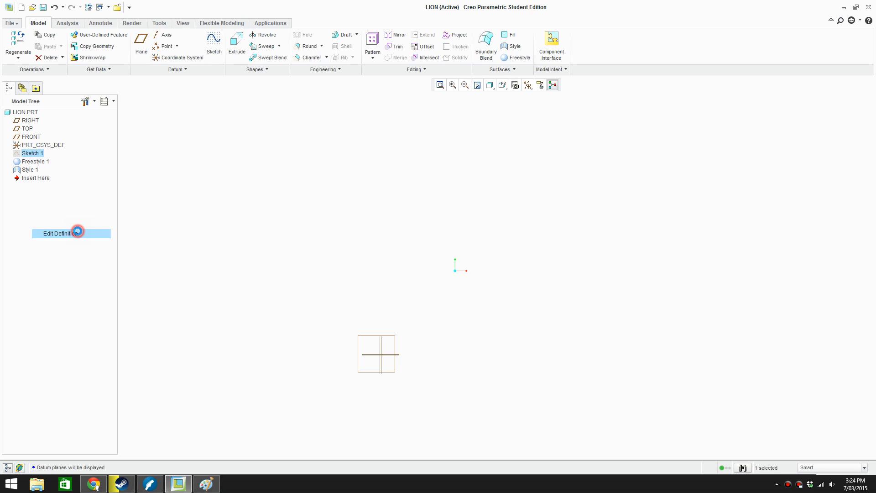
left_click(750, 47)
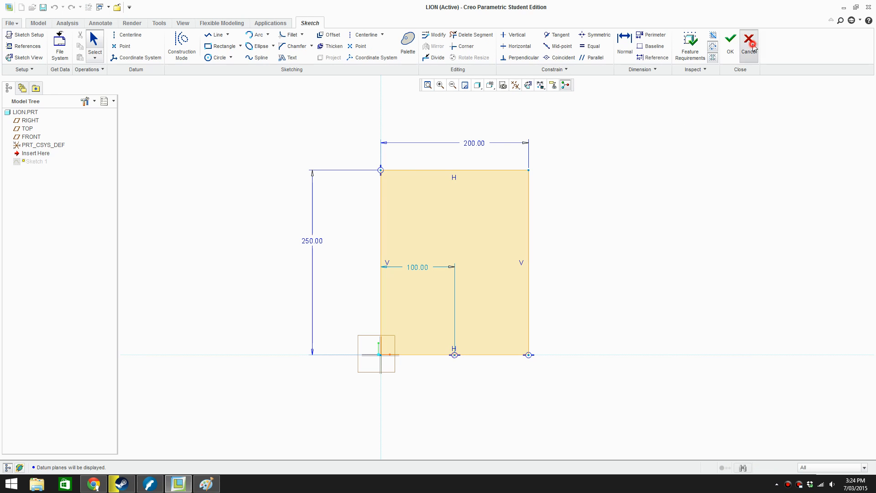
left_click(417, 251)
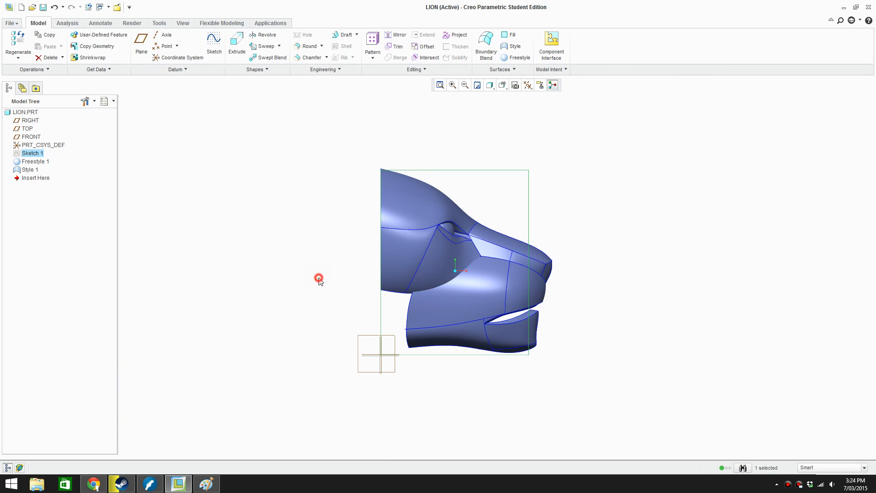
Start a new sketch on the FRONT datum plane with RIGHT as the orientation reference
left_click(213, 43)
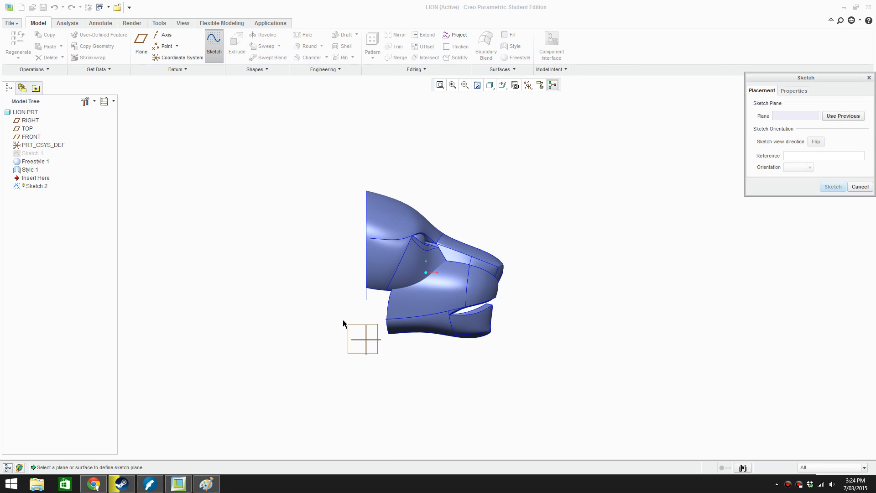
left_click(355, 330)
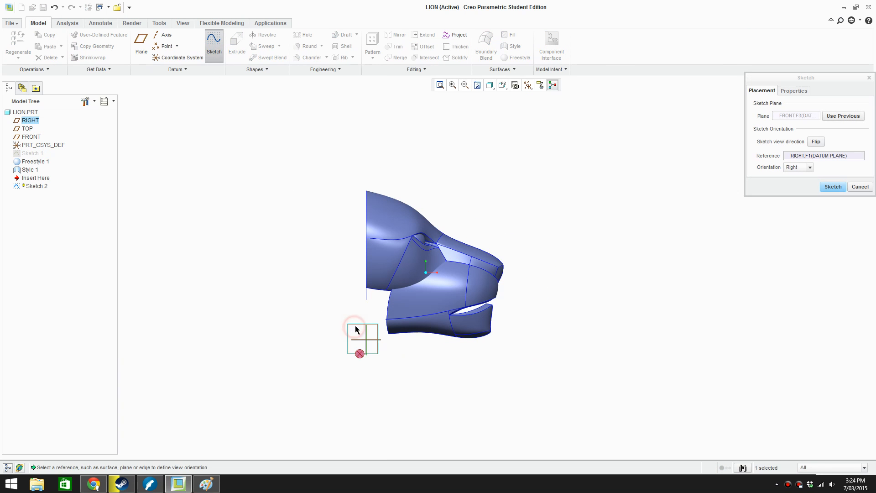
left_click(833, 187)
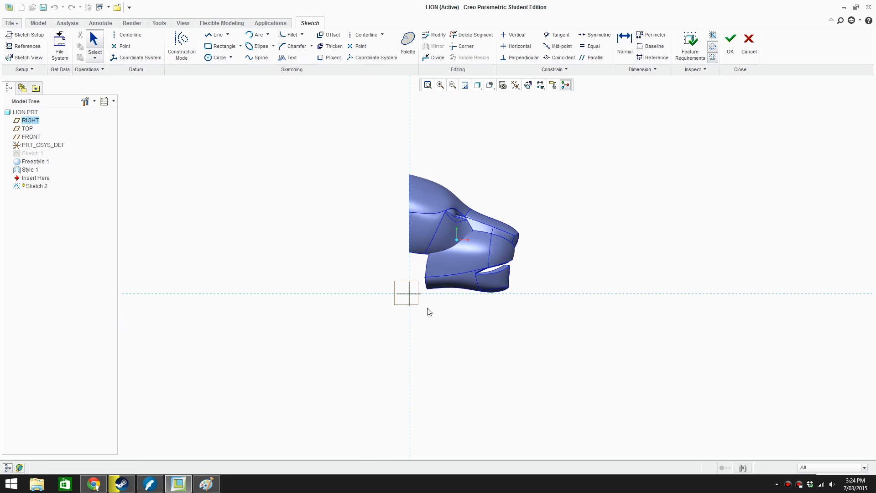
scroll(456, 301, "down", 2)
scroll(449, 269, "up", 1)
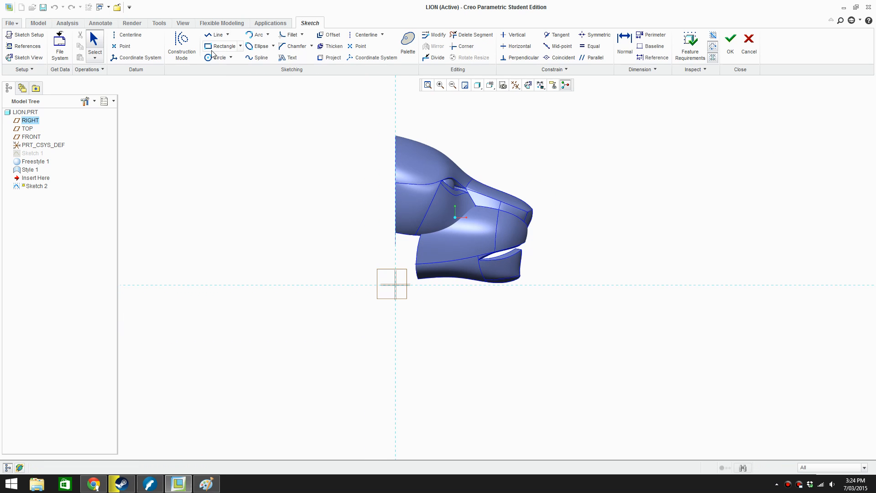
left_click(256, 58)
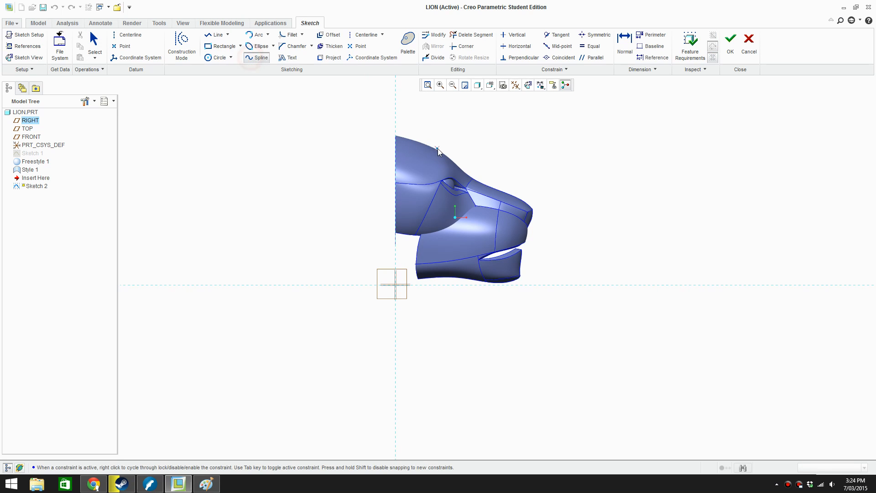
scroll(469, 274, "up", 1)
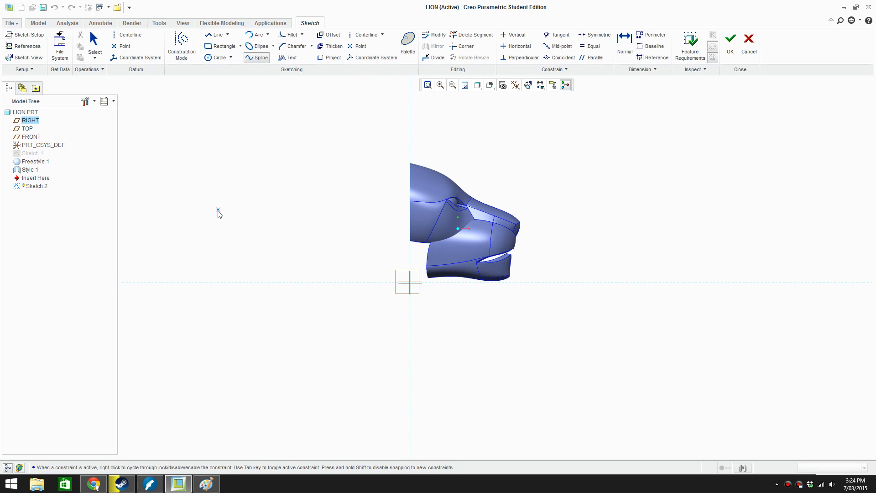
left_click(409, 158)
left_click(314, 120)
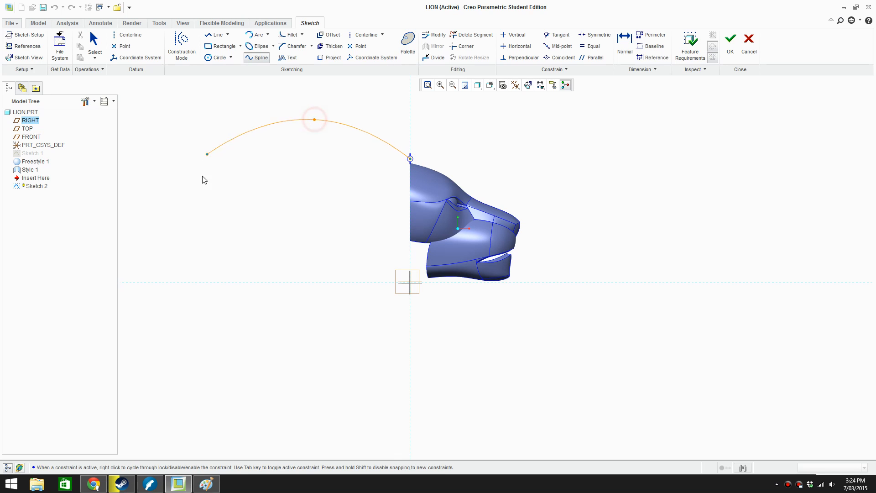
middle_click(237, 198)
key("ctrl+z")
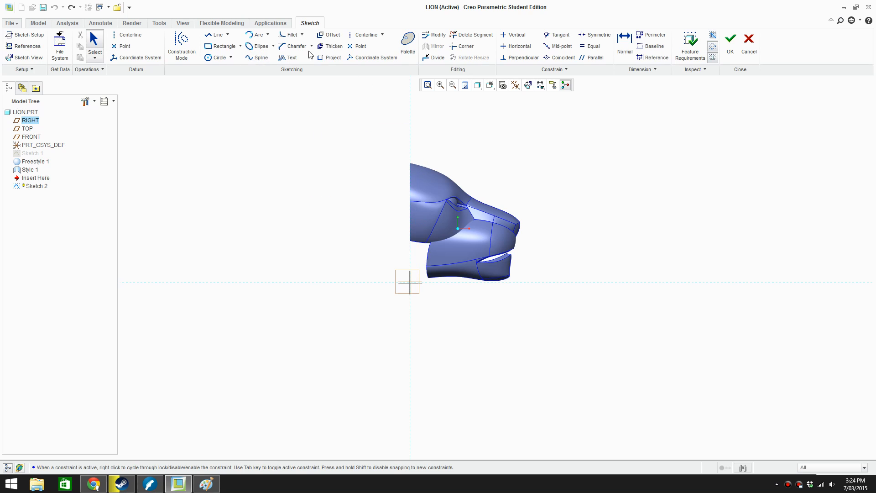
Sketch a four-point spline from the top of the head, arching backward and down to about 378 behind the vertical reference
left_click(256, 57)
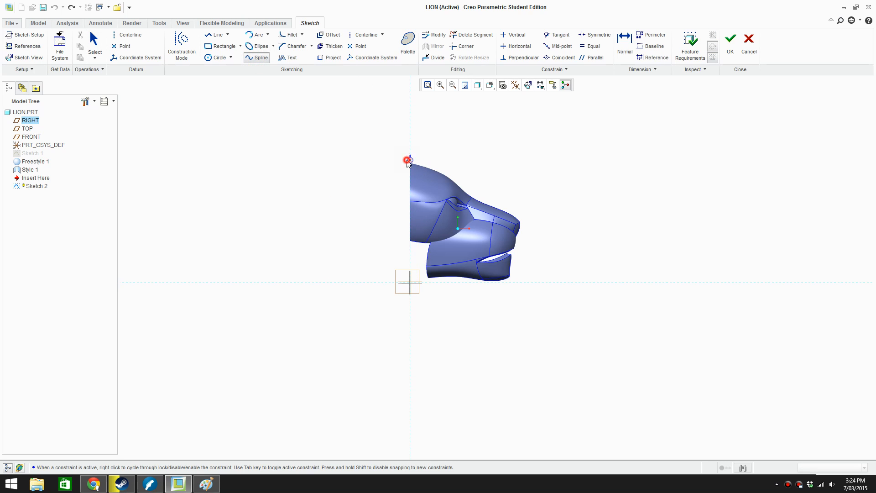
left_click(408, 161)
left_click(327, 135)
left_click(235, 241)
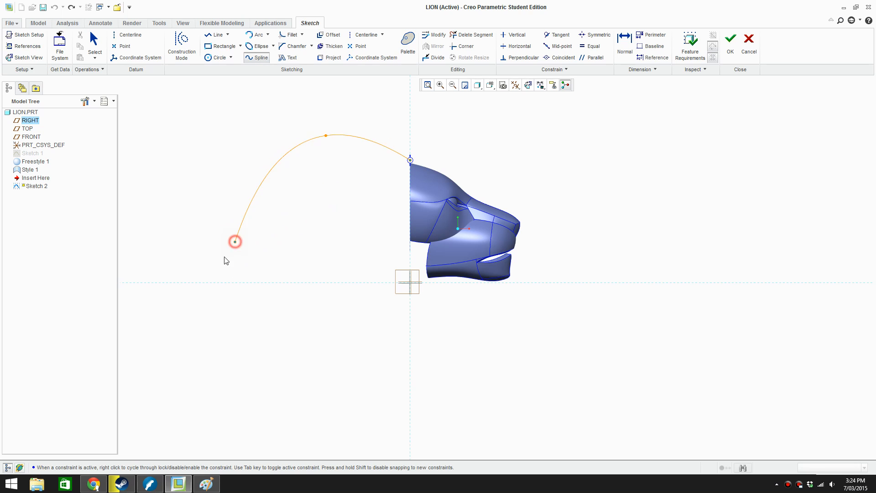
left_click(232, 297)
middle_click(231, 297)
middle_click(332, 191)
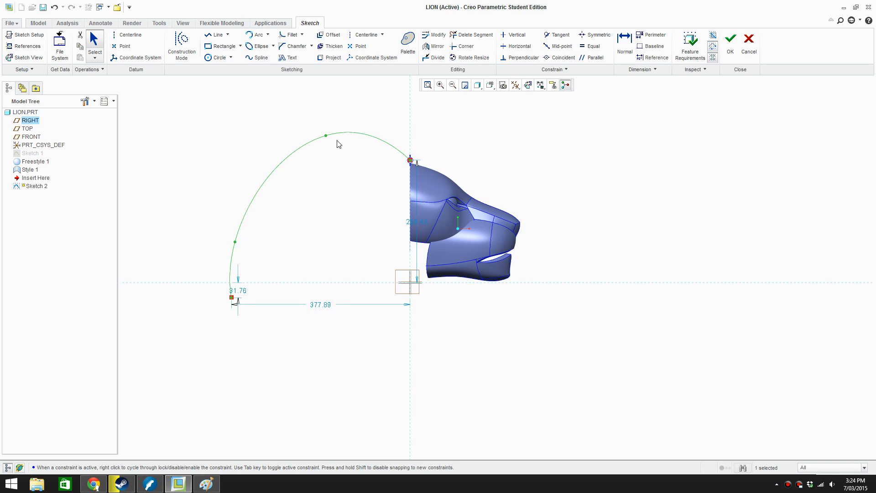
Reshape the crown spline by moving its upper interpolation point slightly down and back, and accept the spline edit
double_click(325, 136)
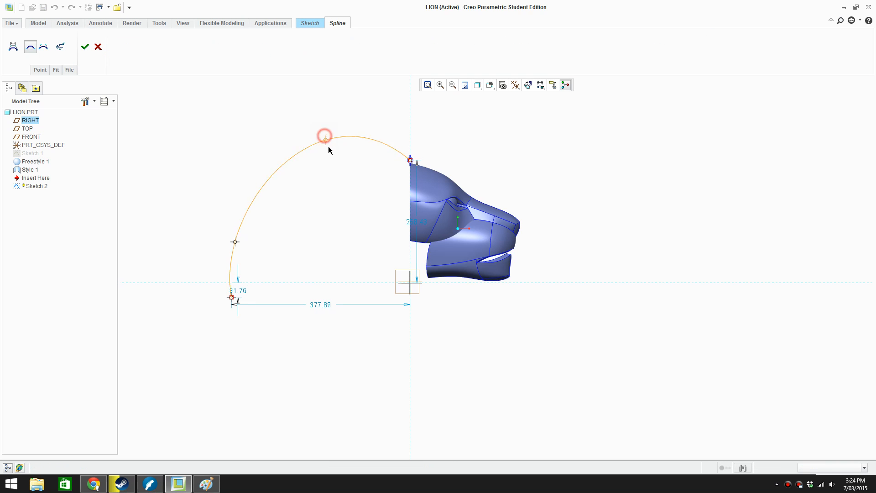
mouse_move(330, 150)
left_mouse_down()
mouse_move(341, 129)
mouse_move(344, 137)
mouse_move(321, 145)
left_mouse_up()
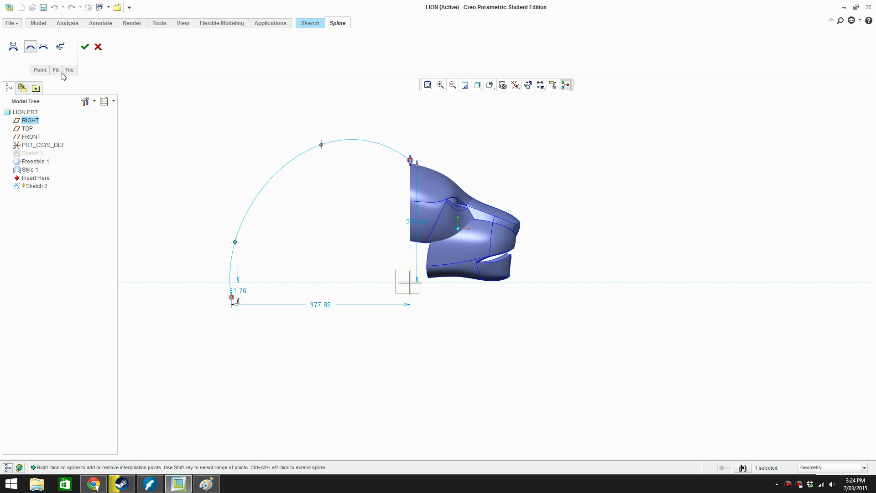
left_click(85, 47)
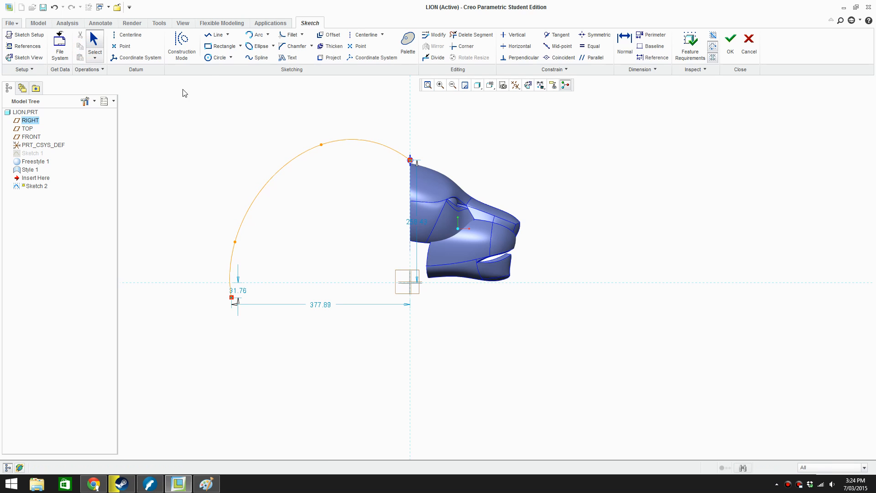
Sketch a four-point spline from under the chin, curving down and back to about 315 below the horizontal reference
left_click(465, 277)
left_click(461, 296)
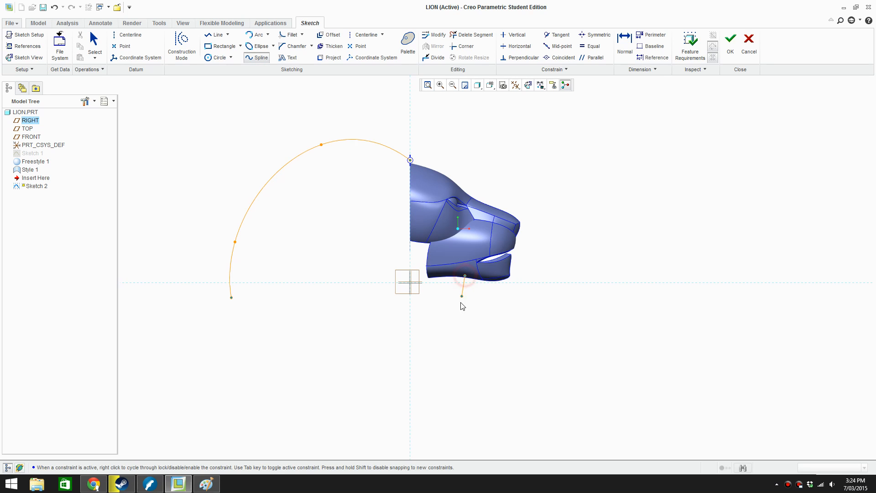
left_click(423, 403)
left_click(382, 431)
middle_click(385, 350)
left_click(88, 50)
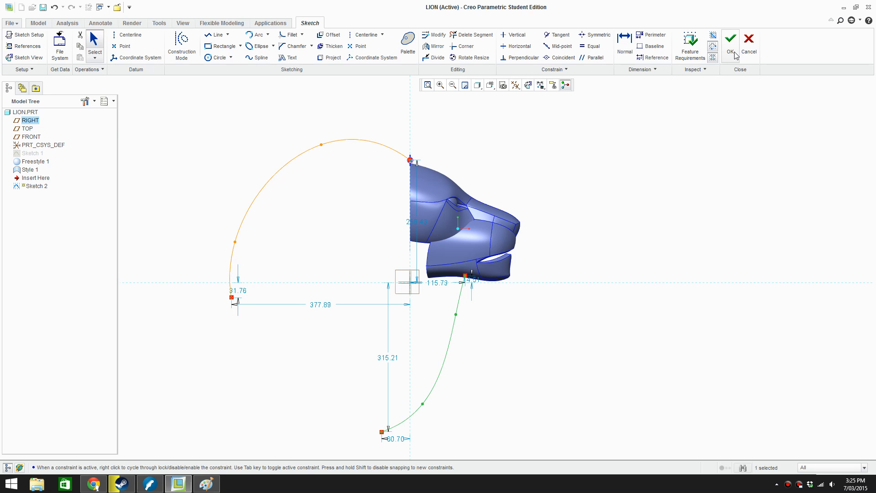
Compare the sketched profile splines with the mane strokes on the lion photo by switching between Creo Parametric and Paint
scroll(444, 248, "up", 1)
key("alt+Tab")
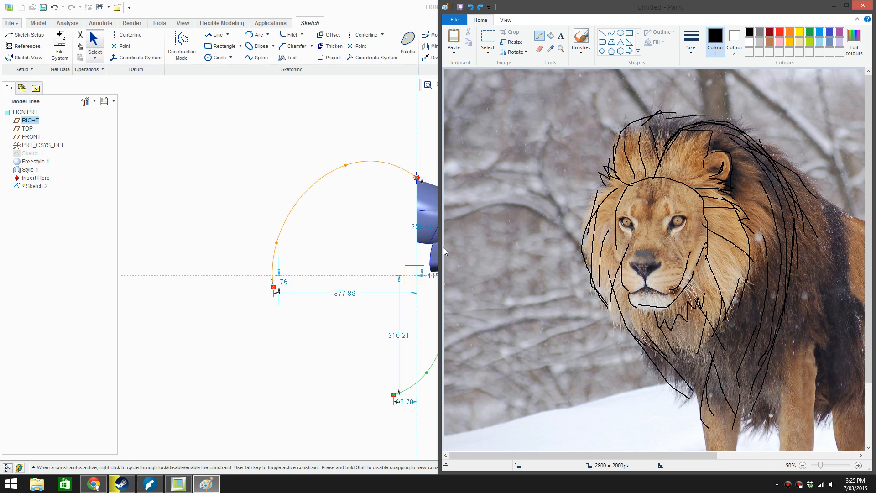
key("alt+Tab")
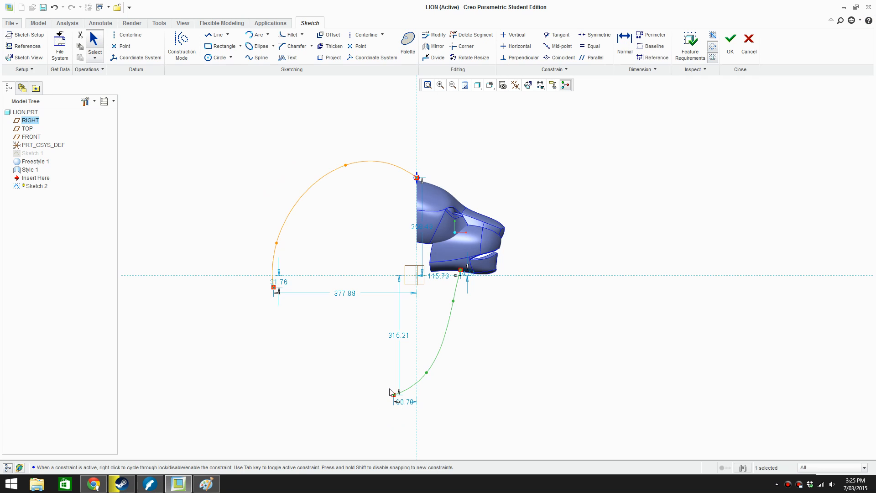
key("alt+Tab")
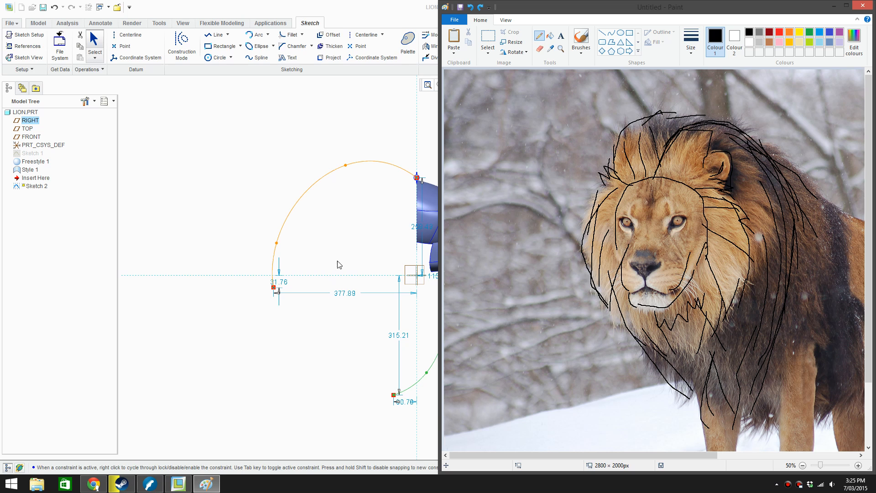
key("alt+Tab")
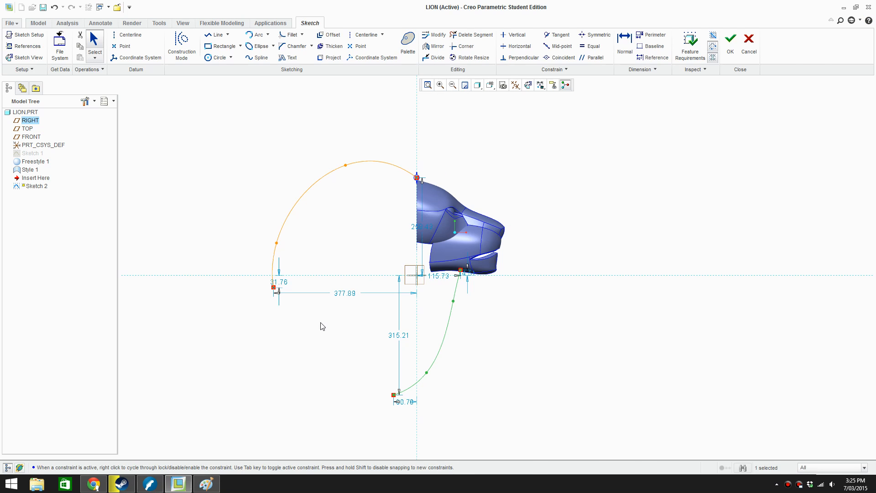
key("alt+Tab")
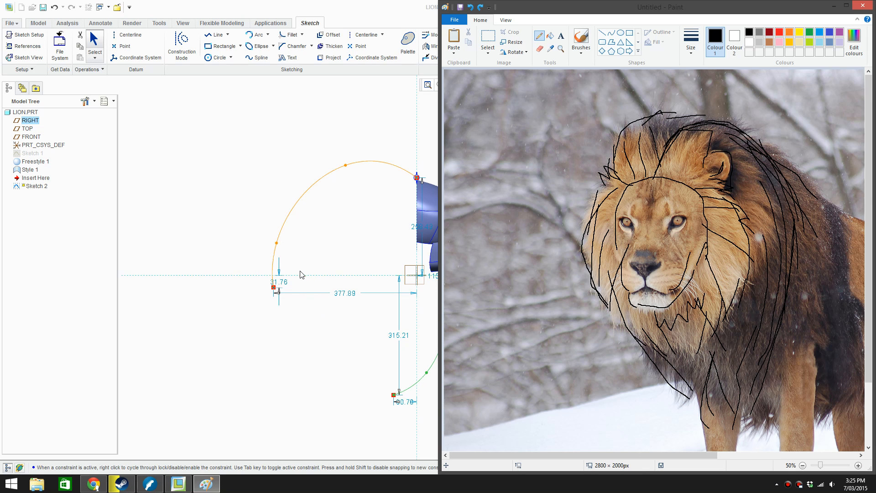
key("alt+Tab")
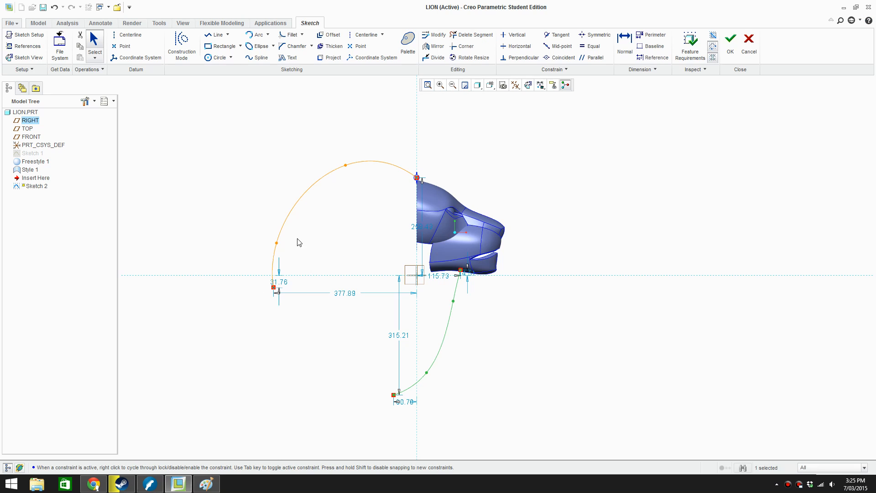
Sketch a four-point S-shaped spline down the rear of the mane, crossing the crown spline's lower end, and complete the sketch
left_click(256, 58)
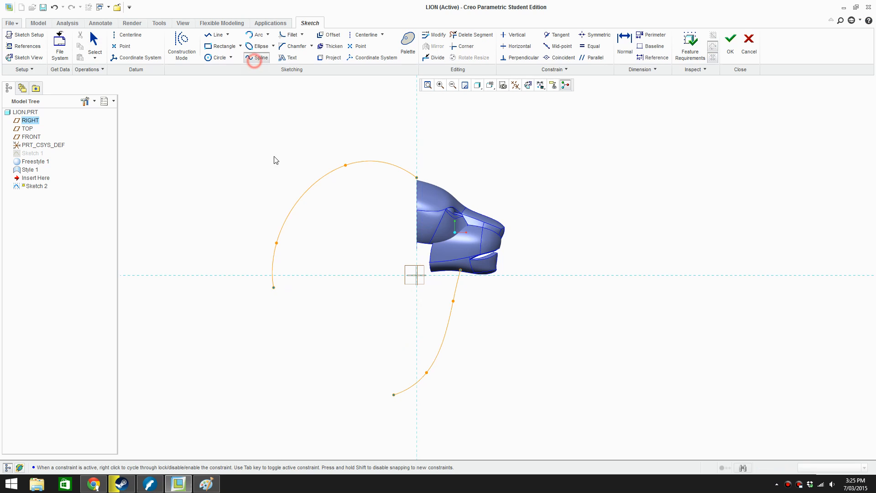
left_click(294, 236)
left_click(280, 318)
left_click(318, 383)
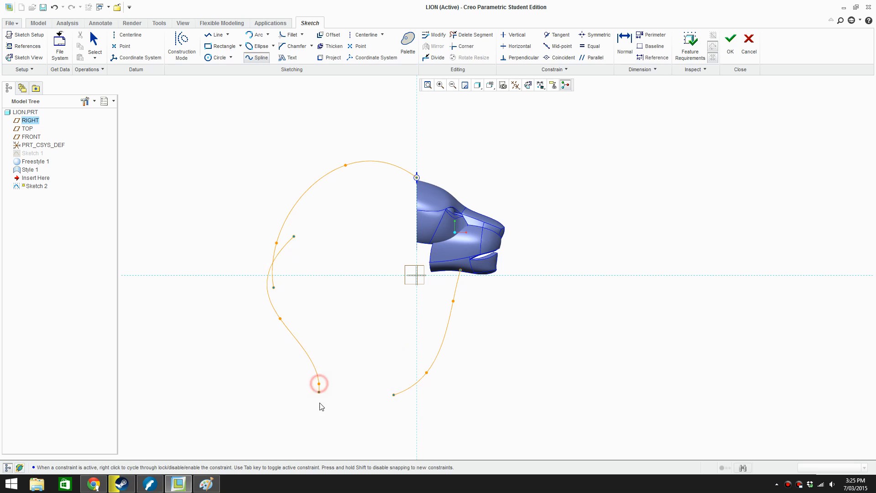
left_click(308, 419)
middle_click(307, 419)
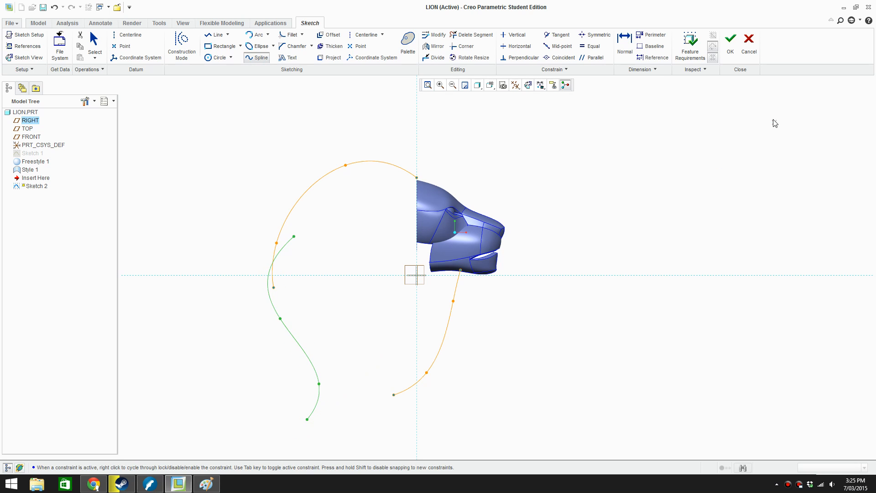
left_click(729, 40)
Start a new sketch on the RIGHT datum plane with TOP as reference, and orient it to face the lion's front
scroll(450, 294, "up", 3)
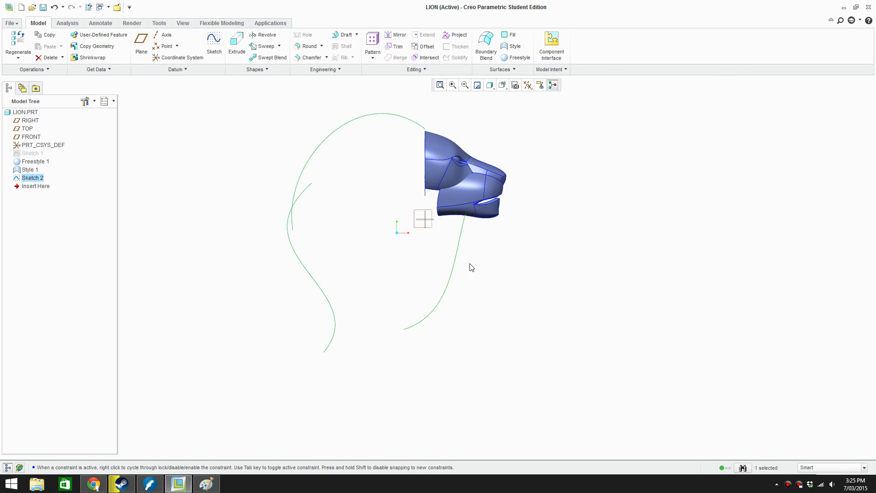
mouse_move(469, 266)
middle_mouse_down()
mouse_move(375, 295)
mouse_move(398, 313)
mouse_move(392, 299)
middle_mouse_up()
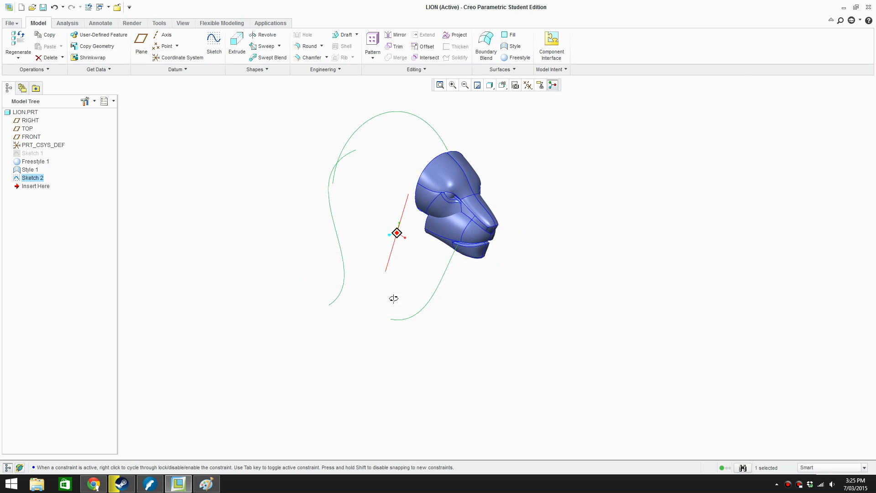
scroll(396, 299, "down", 3)
middle_click_drag(446, 273, 404, 324, "shift")
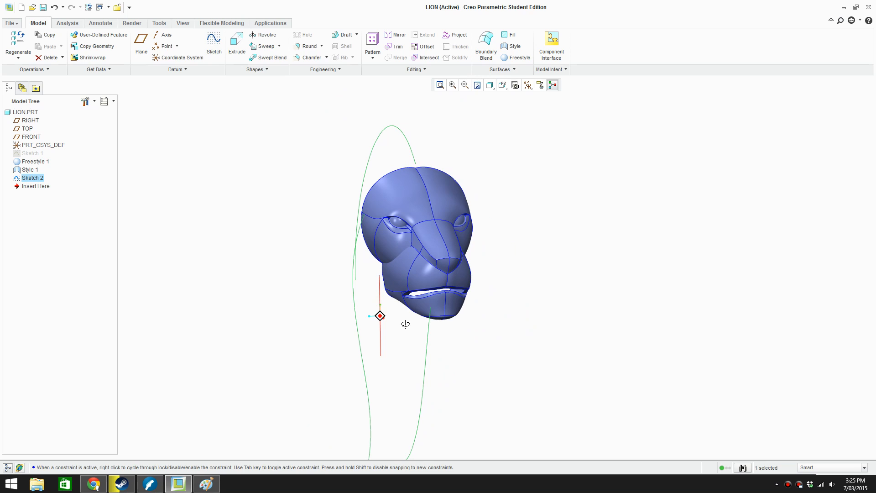
left_click(224, 112)
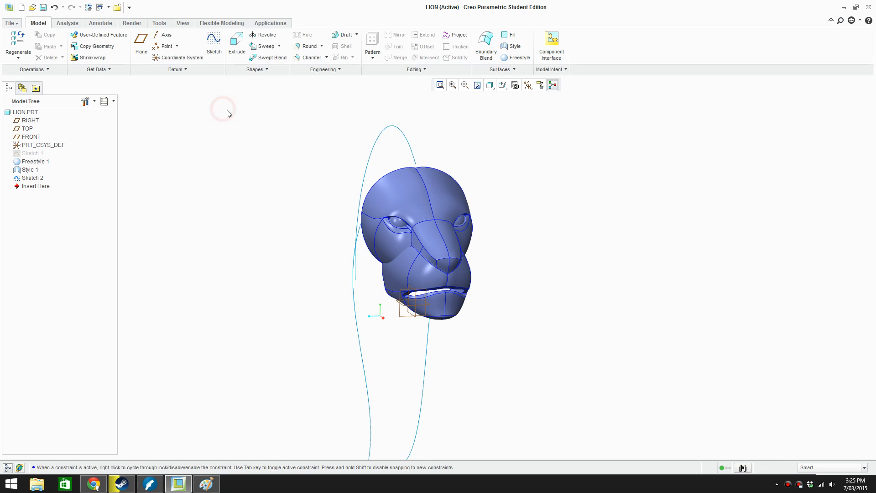
left_click(213, 48)
scroll(401, 322, "down", 3)
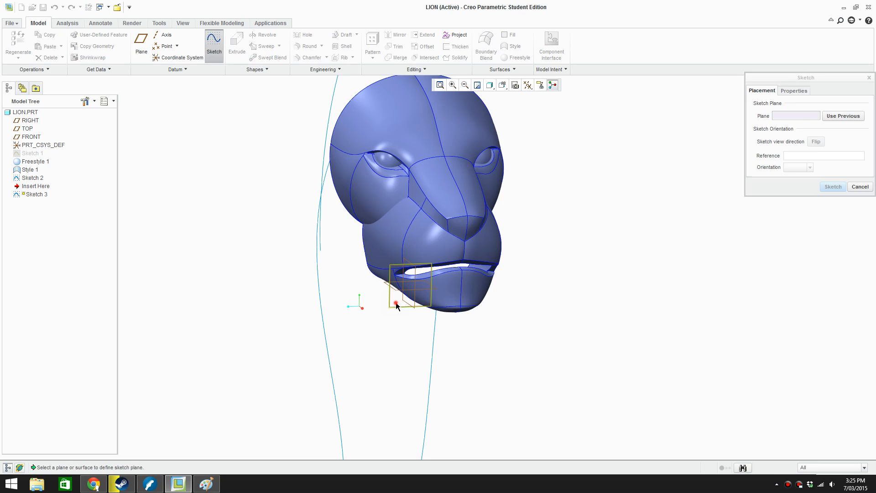
left_click(396, 306)
left_click(832, 187)
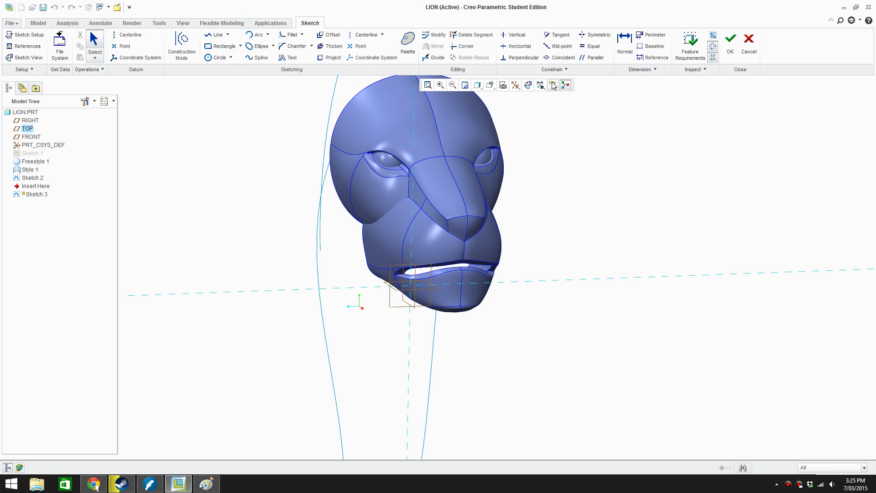
left_click(528, 85)
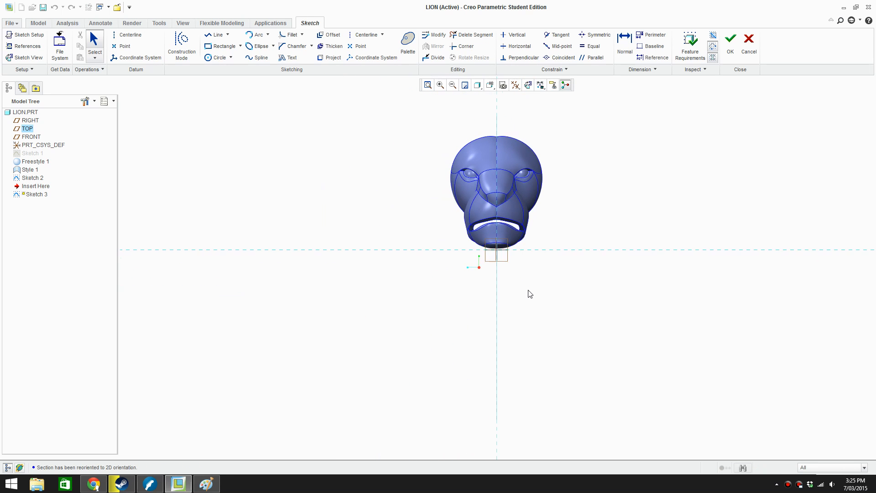
Place the Creo Parametric window side by side with the lion photo in Paint, with the whole head in view
left_click_drag(584, 4, 0, 106)
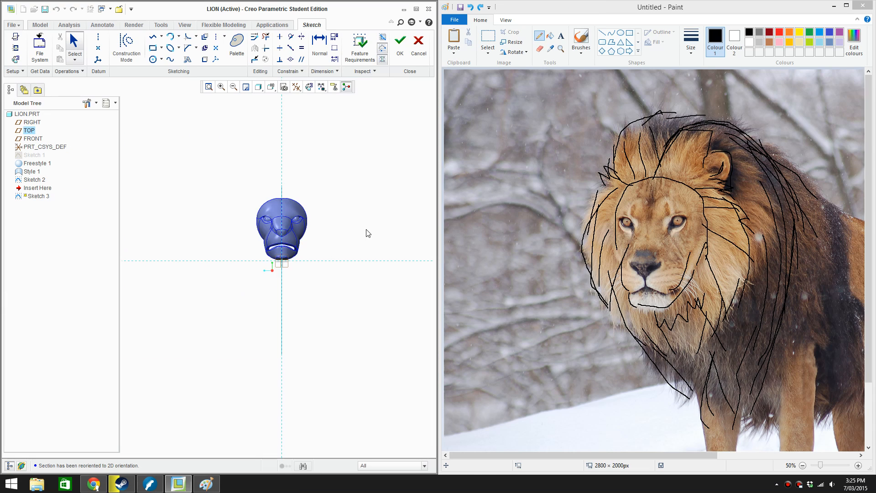
scroll(287, 241, "down", 2)
scroll(287, 238, "down", 3)
scroll(297, 236, "up", 1)
middle_click_drag(306, 230, 313, 256, "shift")
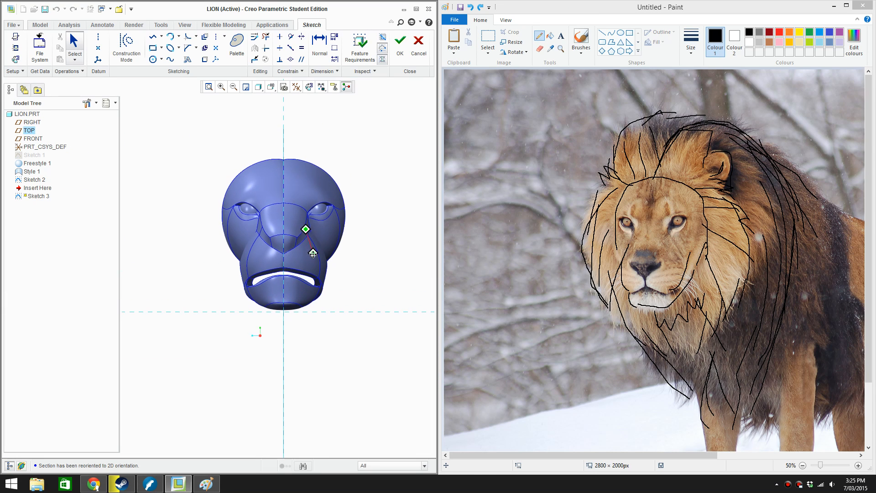
scroll(313, 259, "up", 1)
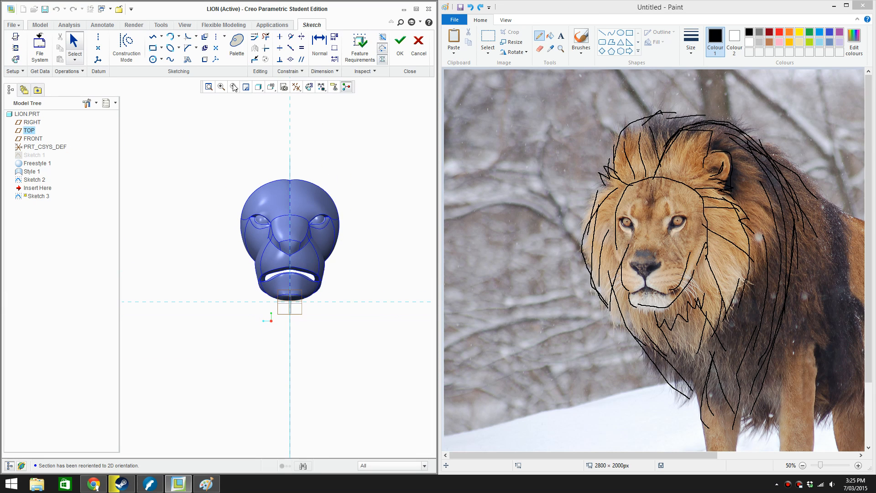
Sketch a five-point spline for one side of the mane outline, from above the head to about 214 below the horizontal reference
left_click(170, 59)
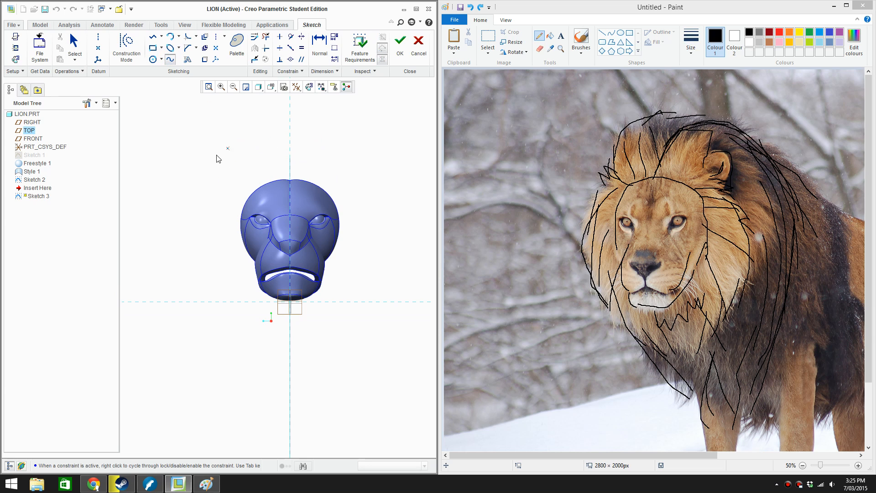
left_click(290, 142)
left_click(212, 145)
left_click(169, 247)
left_click(244, 354)
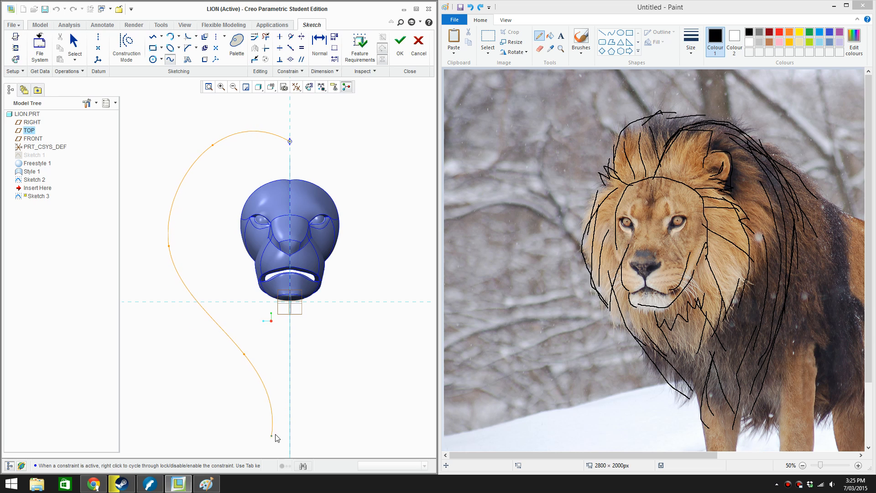
left_click(273, 406)
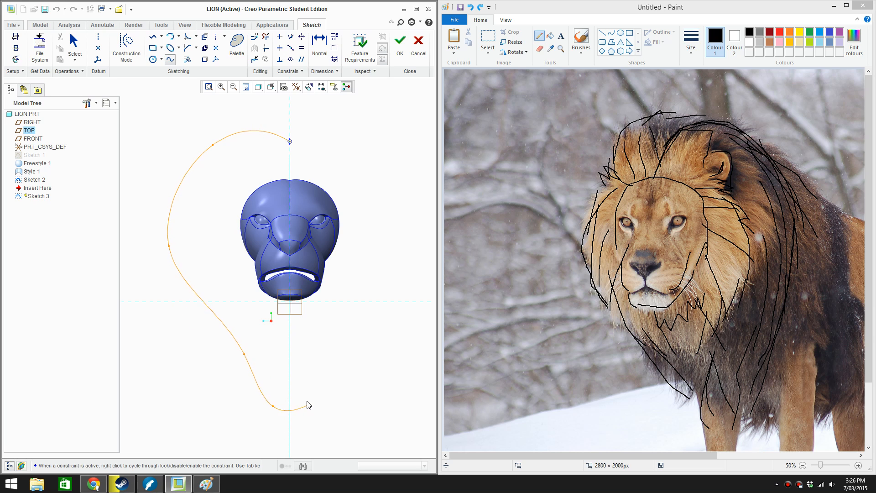
middle_click(307, 405)
left_click(75, 50)
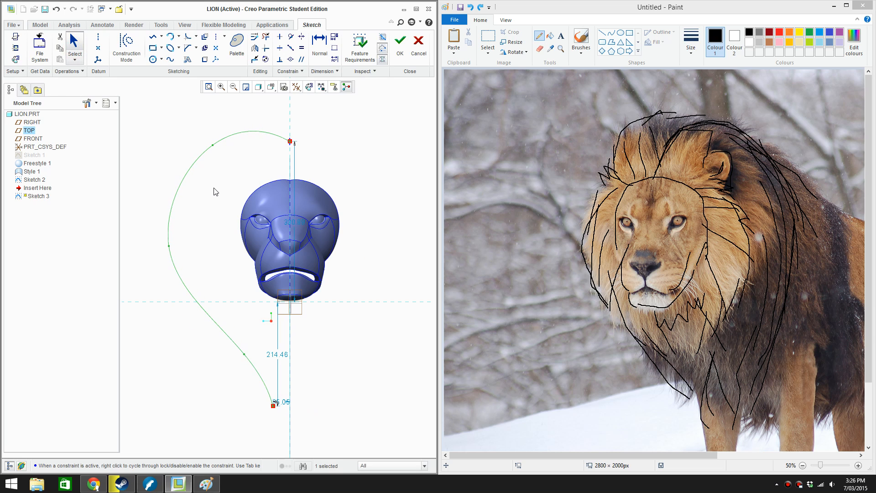
Reshape the mane outline spline by moving its upper and side points inward and its lower point slightly down, and accept it
double_click(184, 182)
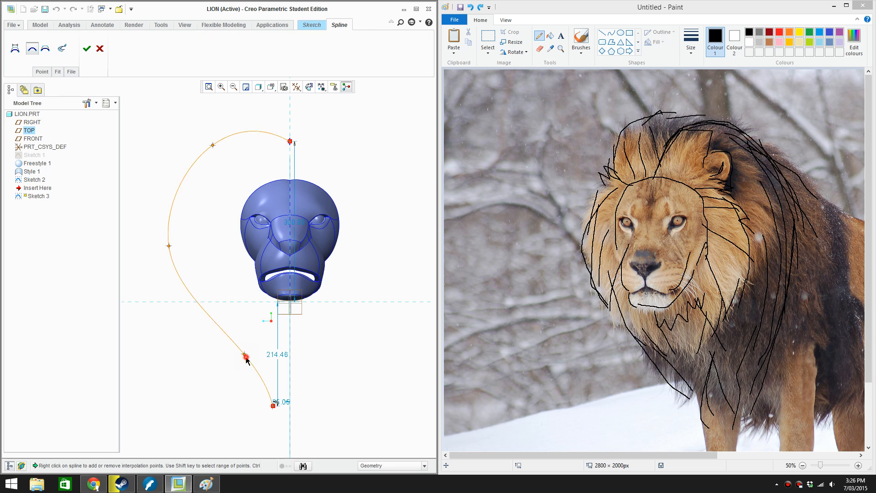
left_click_drag(246, 360, 238, 376)
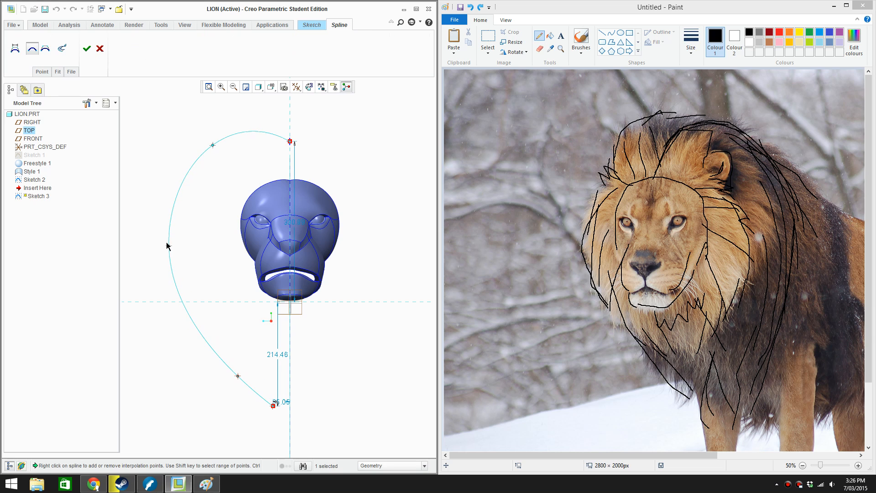
left_click_drag(213, 148, 220, 159)
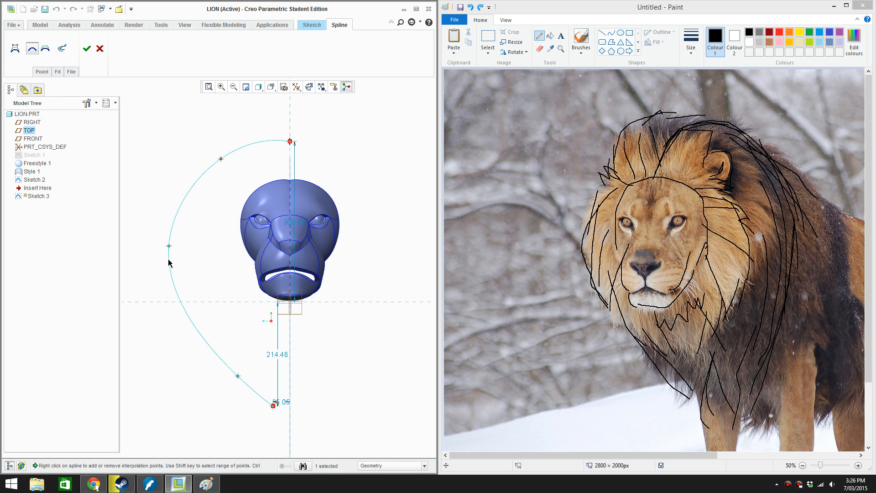
left_click_drag(170, 247, 186, 255)
left_click_drag(218, 161, 224, 167)
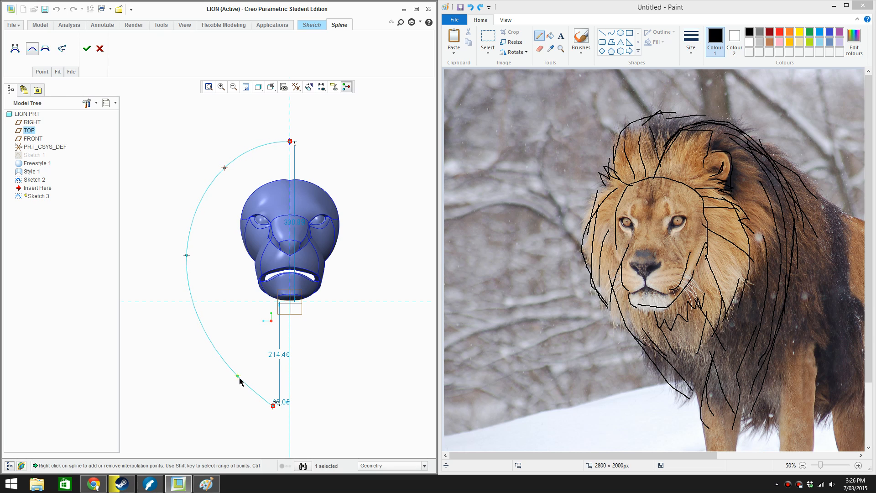
mouse_move(240, 379)
left_mouse_down()
mouse_move(224, 384)
mouse_move(242, 382)
mouse_move(254, 367)
mouse_move(245, 366)
left_mouse_up()
left_click(86, 48)
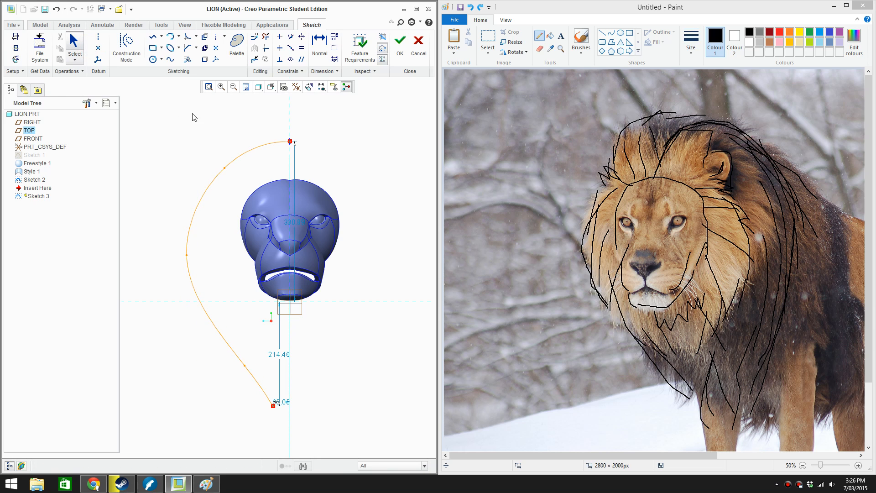
Sketch a five-point spline for the opposite side of the mane outline, from the top point to the vertical reference, about 231 below the horizontal reference
left_click(290, 141)
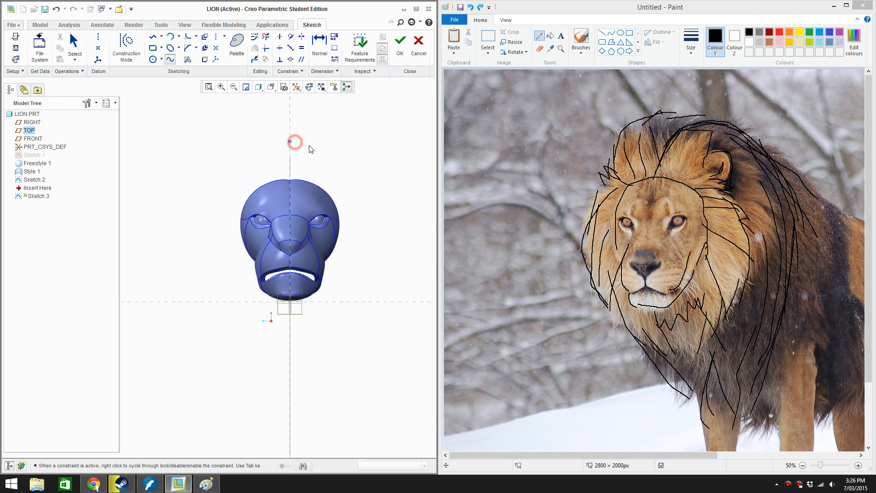
left_click(361, 160)
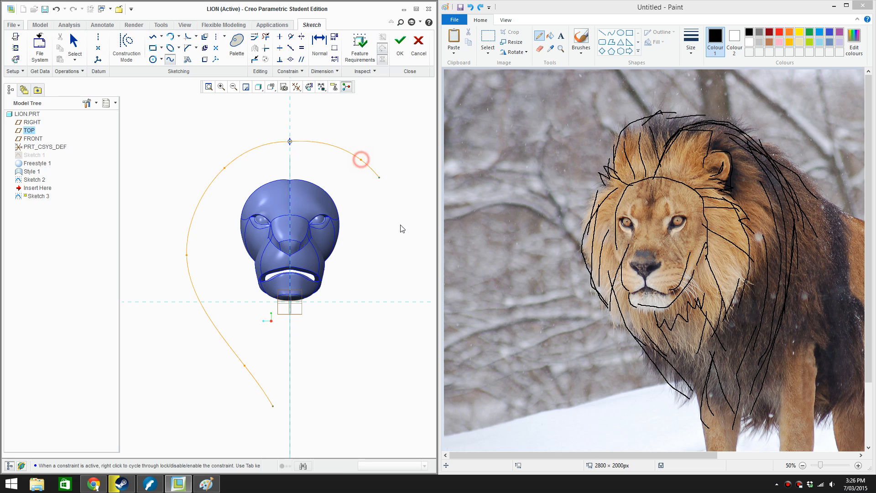
left_click(385, 267)
left_click(331, 374)
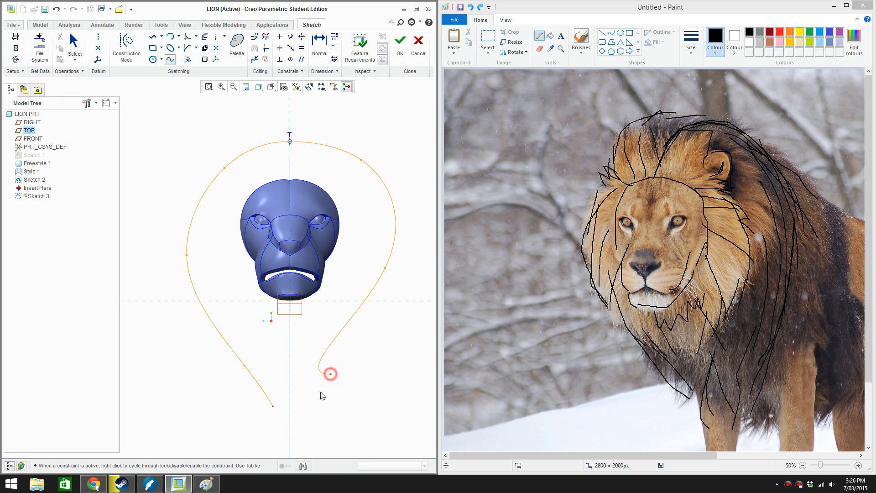
left_click(293, 413)
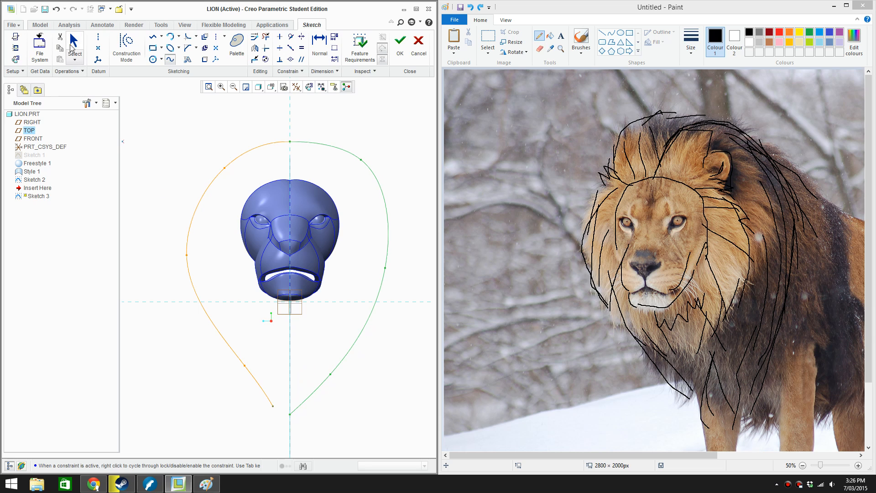
left_click(72, 41)
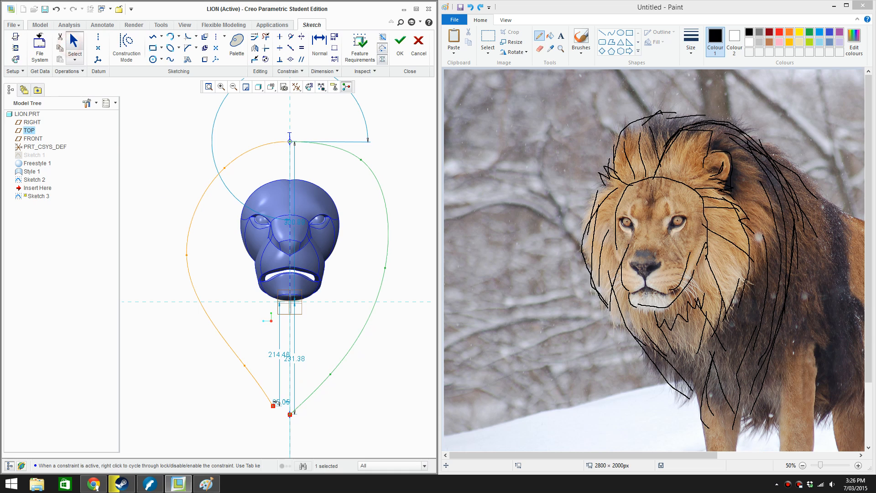
Move the lower end of the first mane spline onto the vertical reference to meet the second spline's end, and accept it
double_click(260, 384)
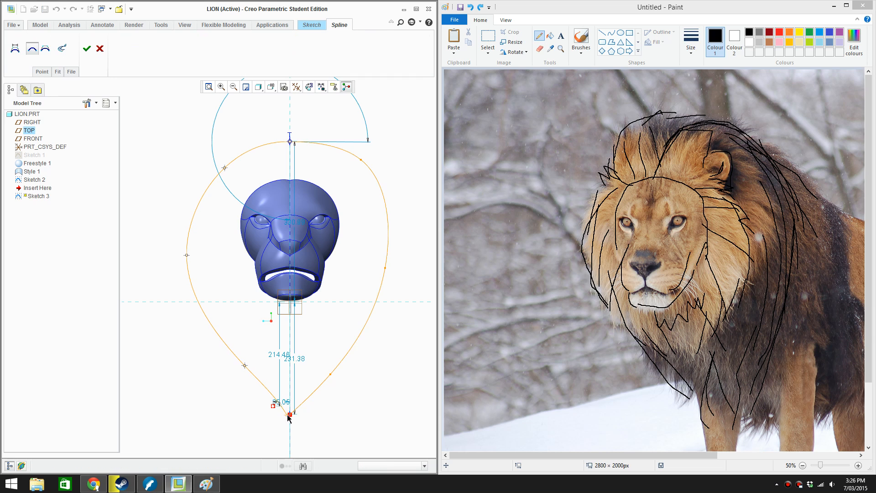
left_click(290, 414)
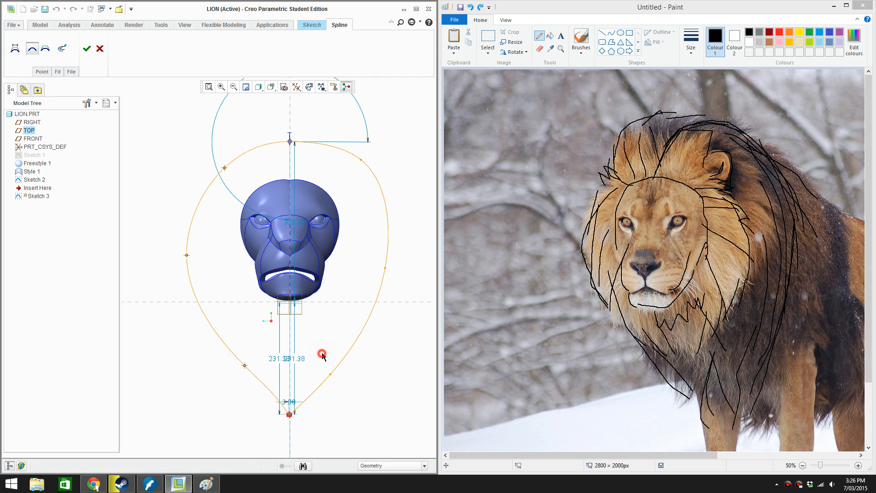
left_click(361, 160)
left_click(87, 49)
Reshape the second mane spline by moving its upper interpolation point inward, and accept it
double_click(357, 159)
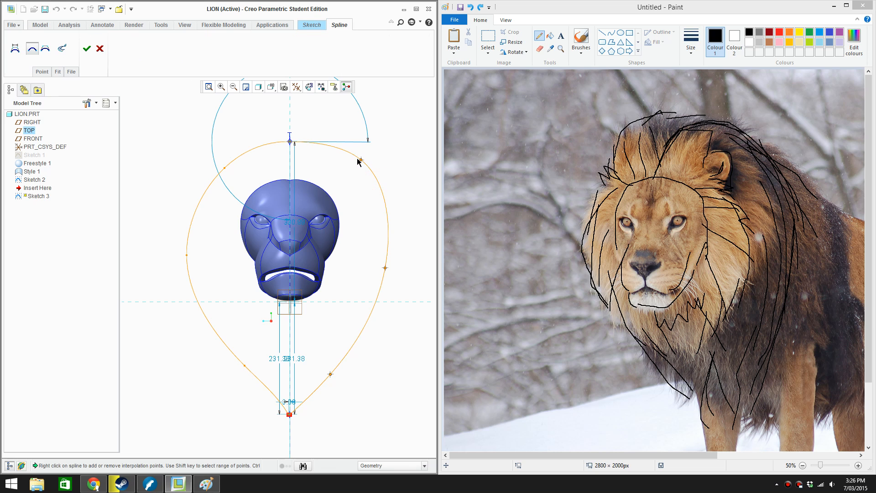
right_click(360, 160)
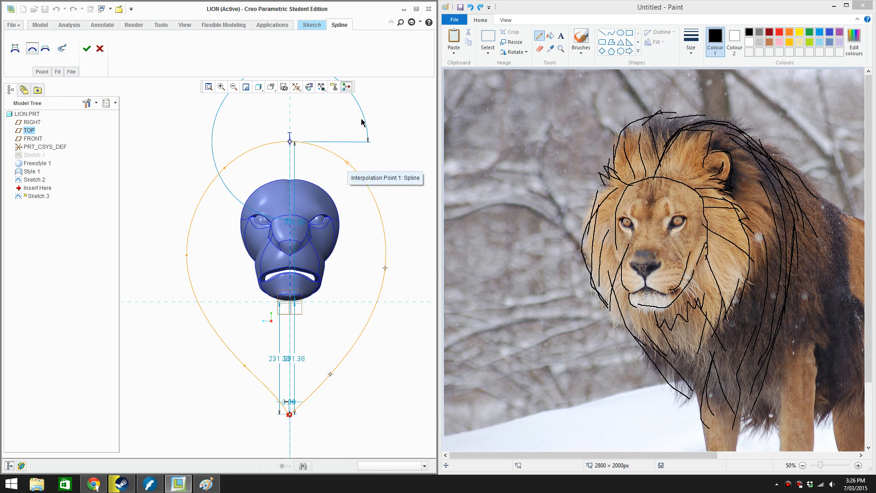
left_click(348, 163)
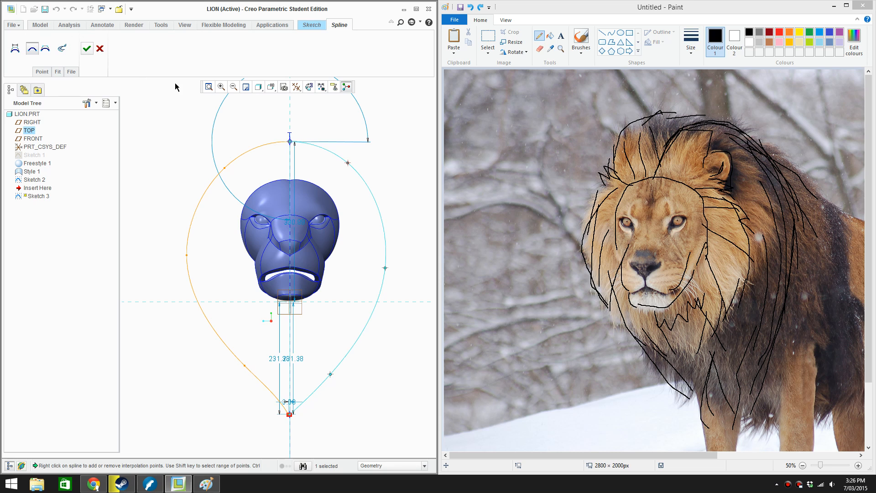
left_click(86, 48)
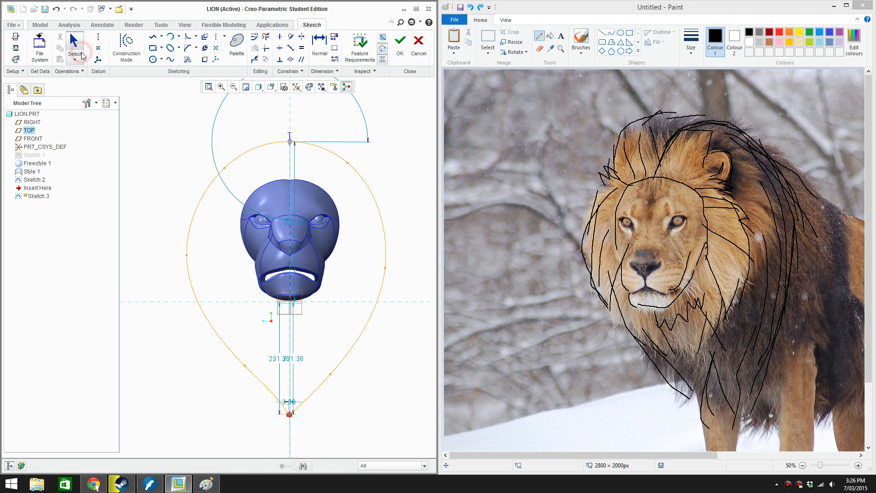
Accept the front-view mane sketch and view it at an angle together with the side-profile sketch
left_click(399, 48)
left_click(408, 209)
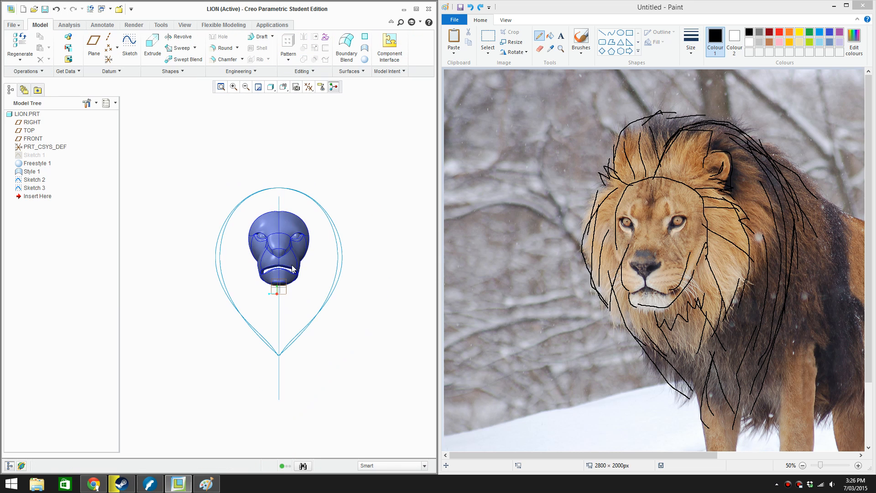
mouse_move(296, 269)
middle_mouse_down()
mouse_move(319, 273)
mouse_move(320, 282)
middle_mouse_up()
scroll(317, 280, "up", 3)
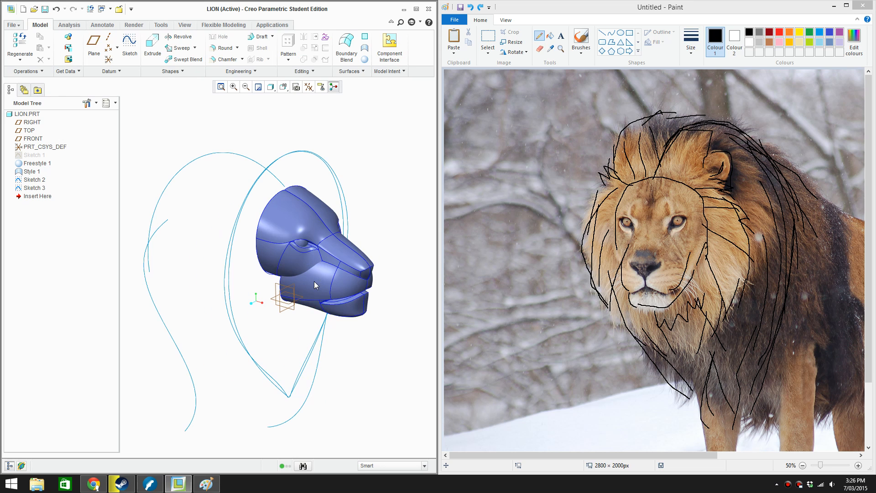
Reopen Sketch 3 in its 2D sketch orientation to check the mane outline, and close it without editing
left_click(34, 180)
left_click(35, 189)
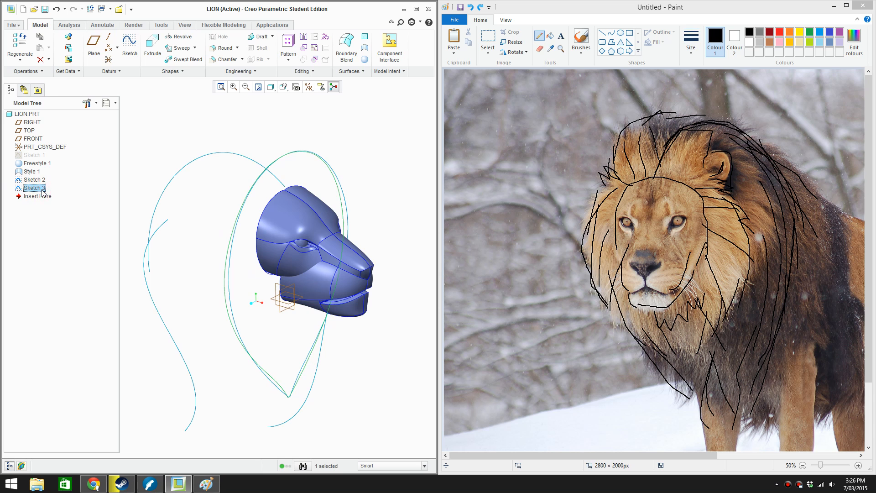
right_click(40, 188)
left_click(70, 268)
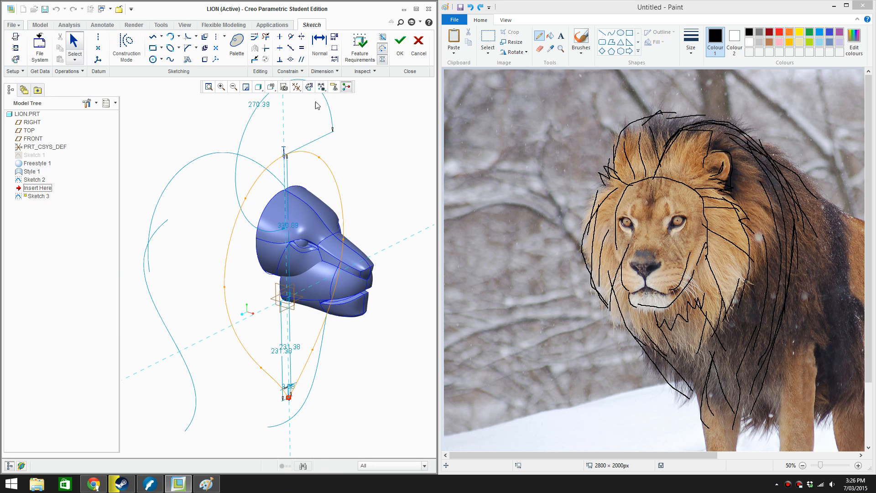
left_click(308, 88)
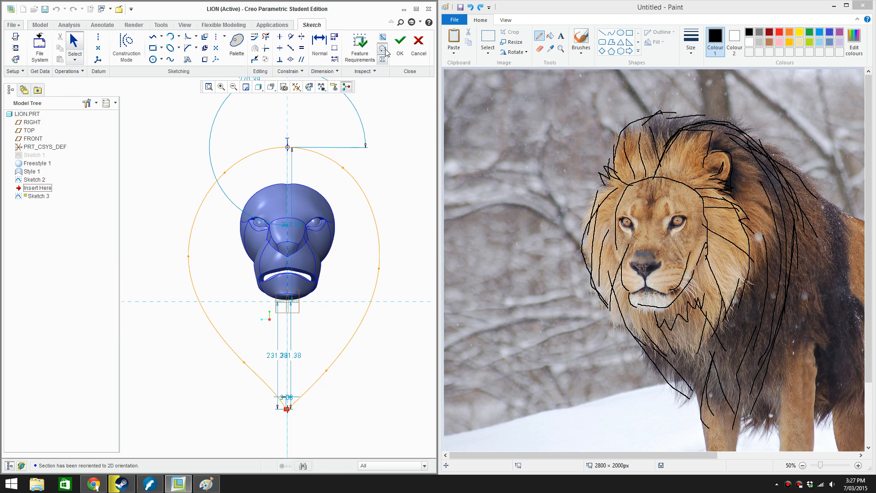
left_click(402, 50)
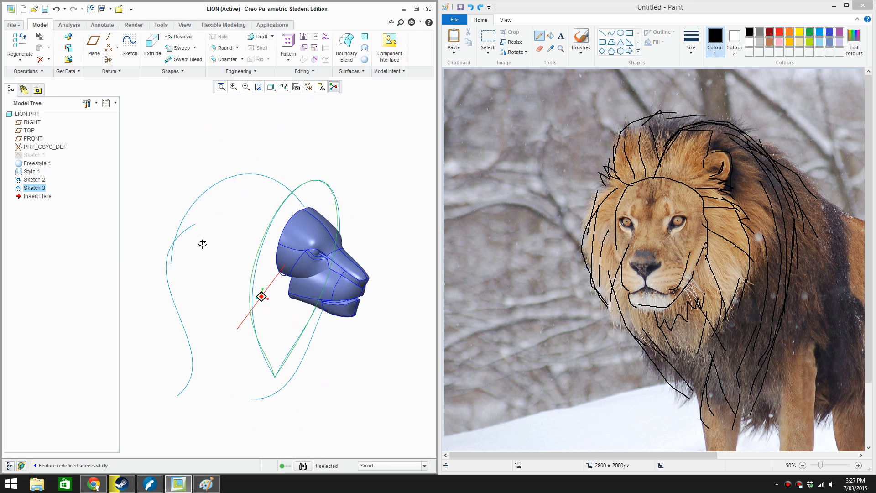
Reorder Sketch 2 and Sketch 3 so they come before Freestyle 1 in the feature order
left_click(34, 179, "ctrl")
left_click_drag(34, 180, 33, 160)
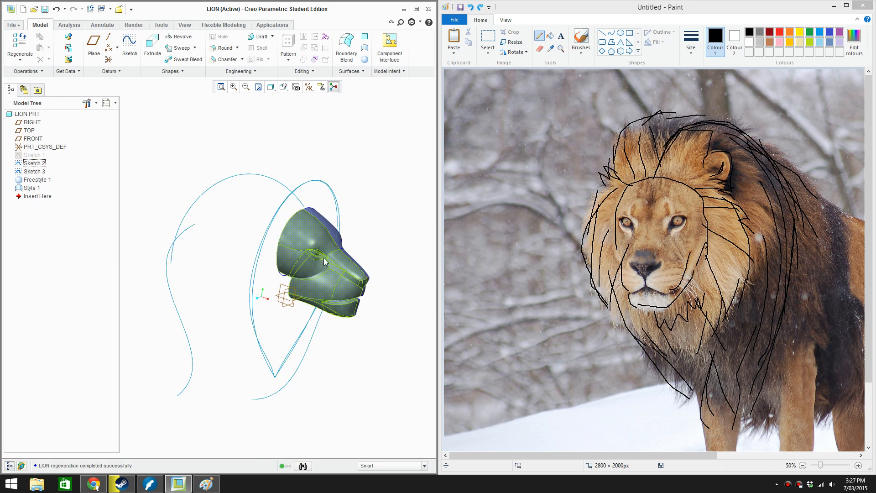
left_click(405, 256)
mouse_move(273, 357)
middle_mouse_down()
mouse_move(254, 354)
mouse_move(285, 352)
mouse_move(237, 352)
mouse_move(277, 353)
mouse_move(264, 352)
middle_mouse_up()
Edit Sketch 3 to delete the second mane spline, keeping only the first side's outline, and accept the sketch
left_click(42, 173)
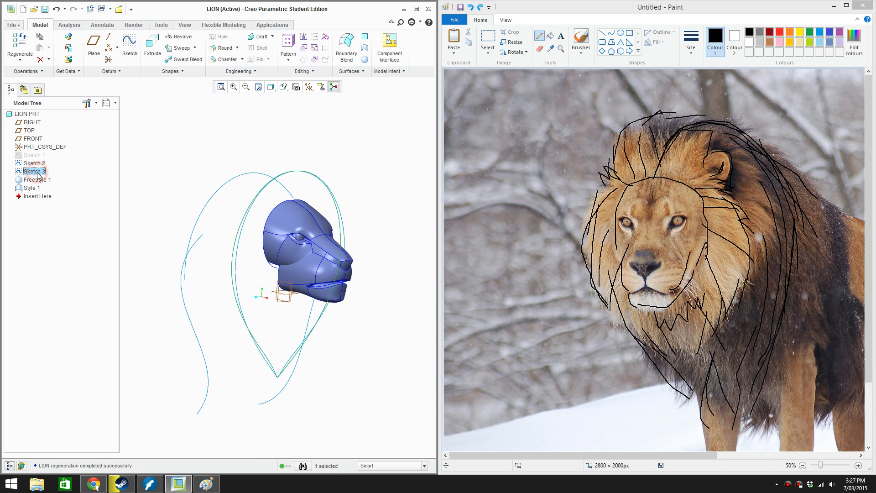
right_click(42, 173)
left_click(89, 251)
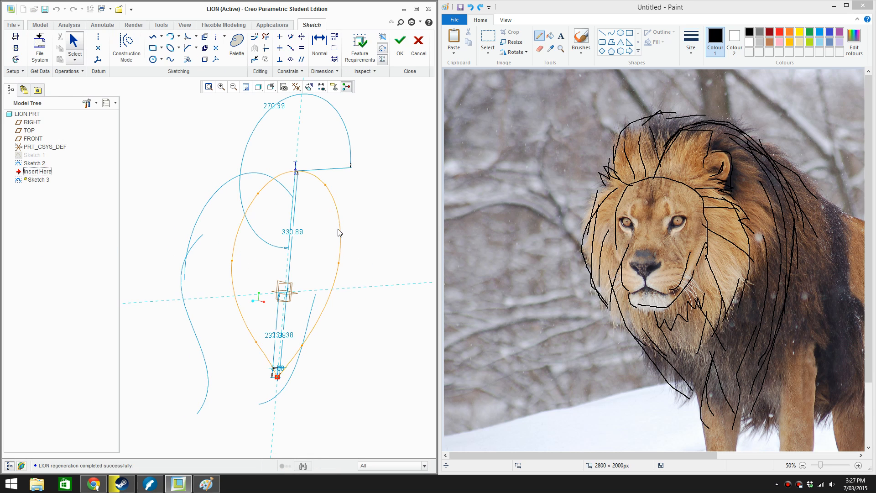
left_click(400, 43)
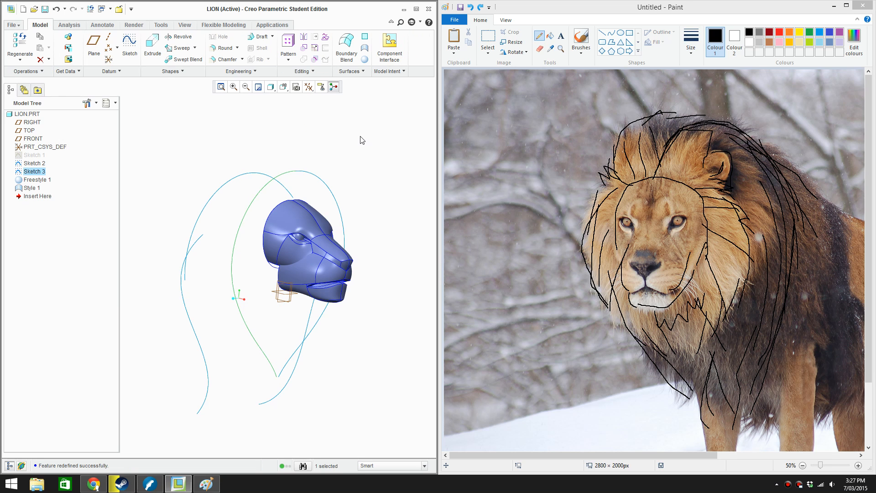
mouse_move(286, 271)
middle_mouse_down()
mouse_move(272, 272)
mouse_move(293, 273)
middle_mouse_up()
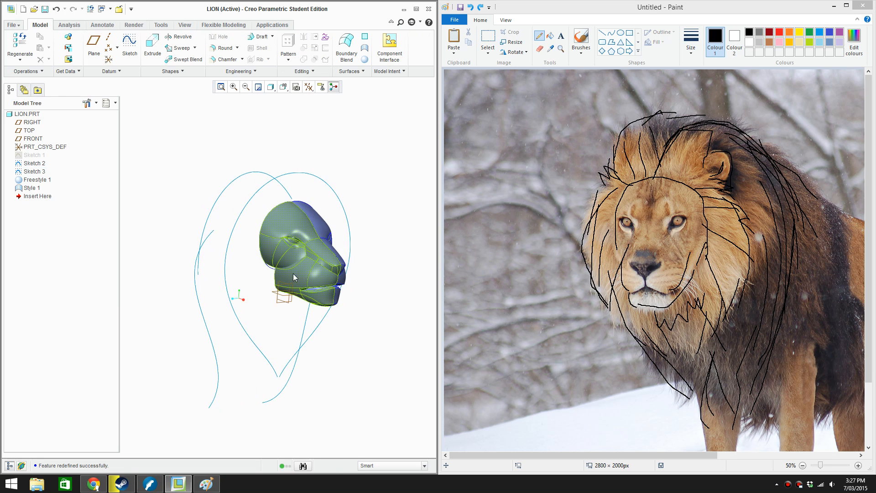
scroll(380, 293, "up", 1)
Narrow the Paint window with the lion's head kept in view, and widen the Creo Parametric window to fill the freed space
left_click(449, 250)
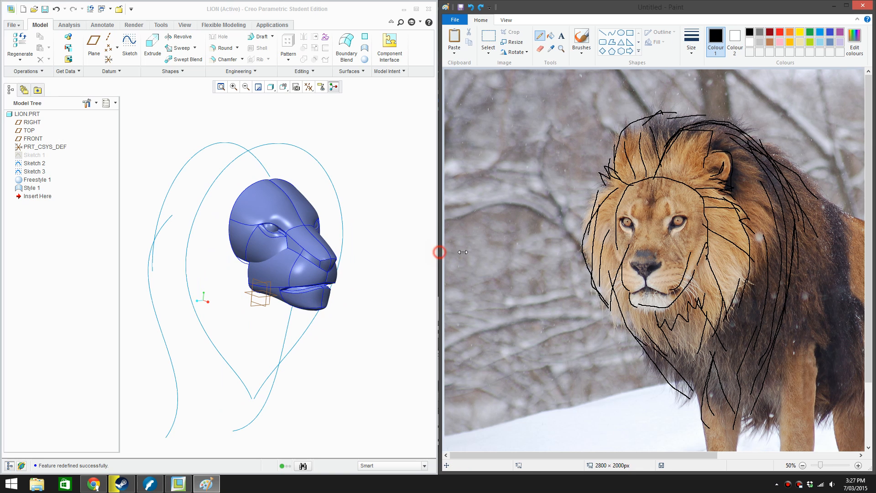
left_click_drag(441, 252, 609, 255)
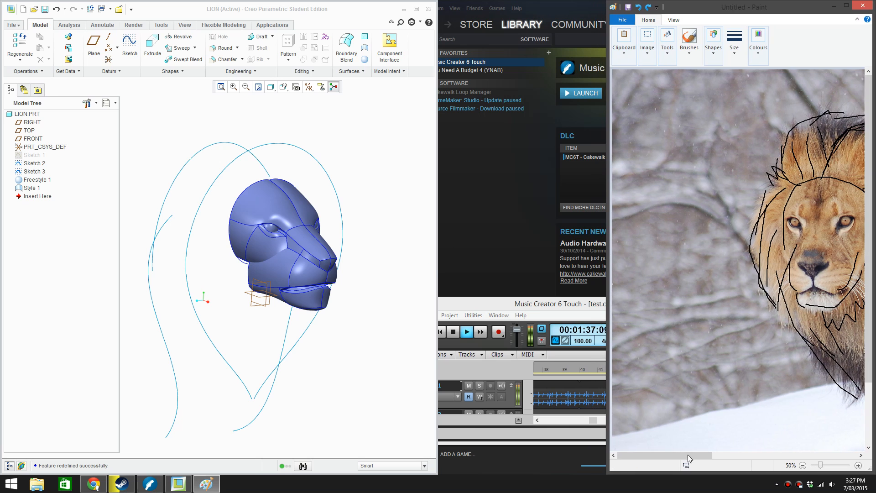
left_click_drag(680, 453, 734, 446)
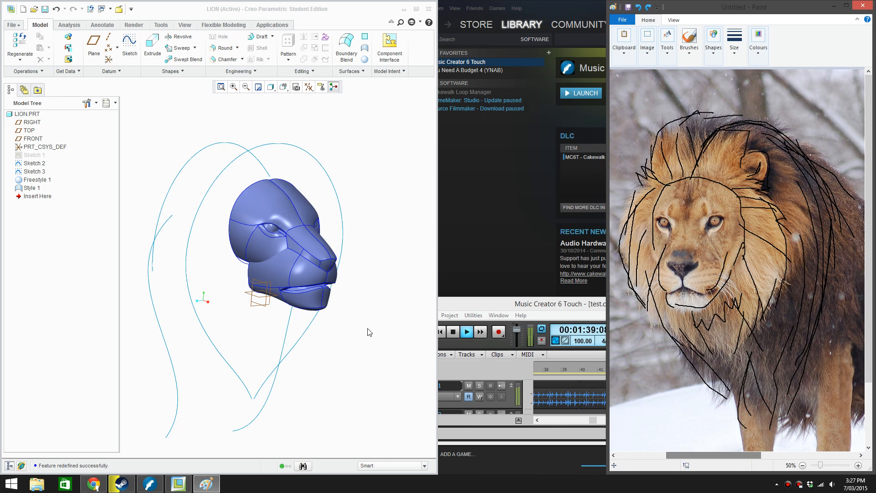
left_click_drag(437, 296, 604, 288)
Open the Style 1 feature for redefinition
scroll(397, 299, "up", 3)
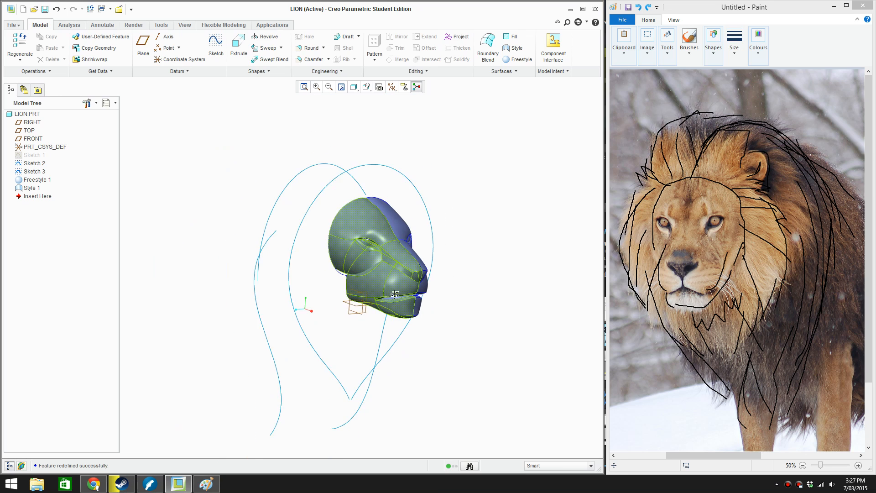
middle_click_drag(397, 299, 433, 301)
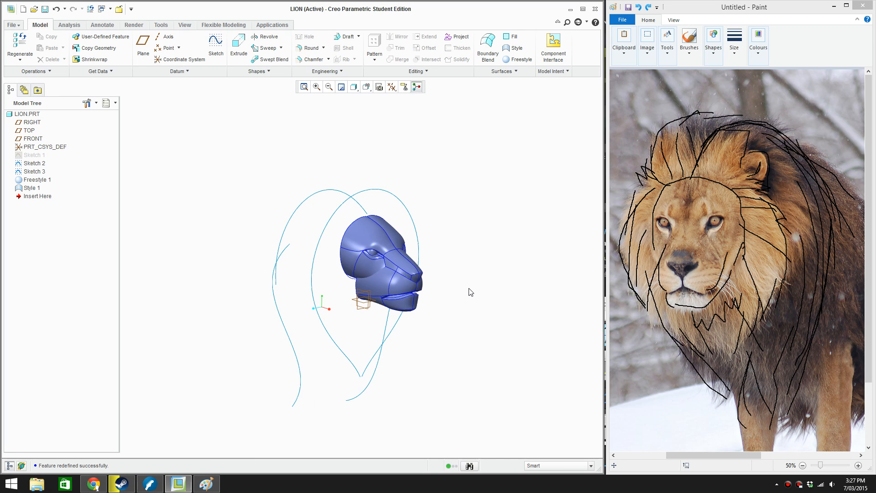
scroll(471, 292, "down", 3)
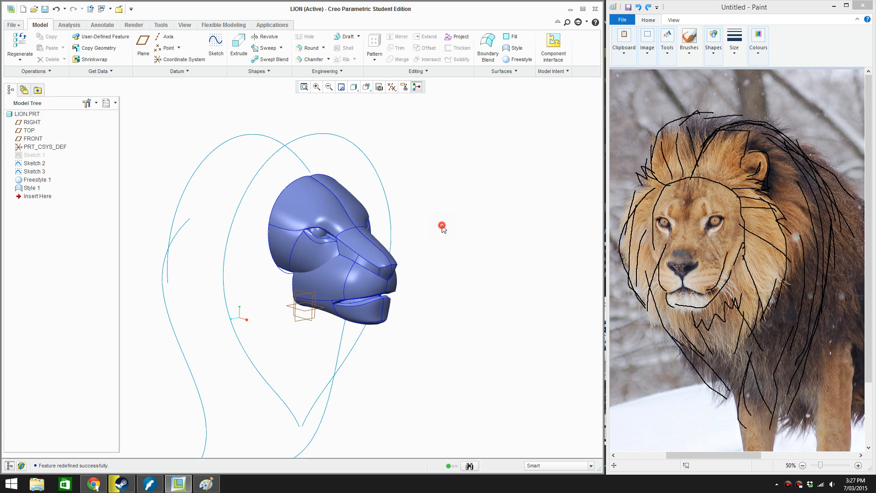
scroll(441, 227, "up", 2)
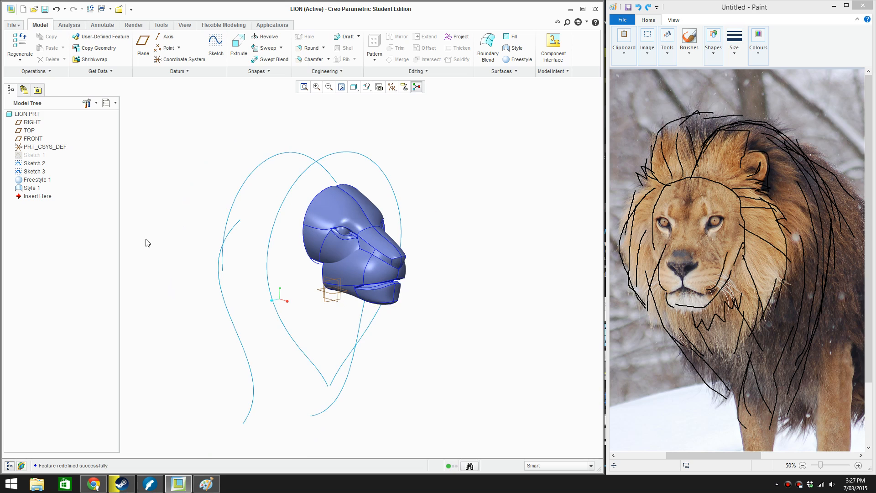
left_click(26, 189)
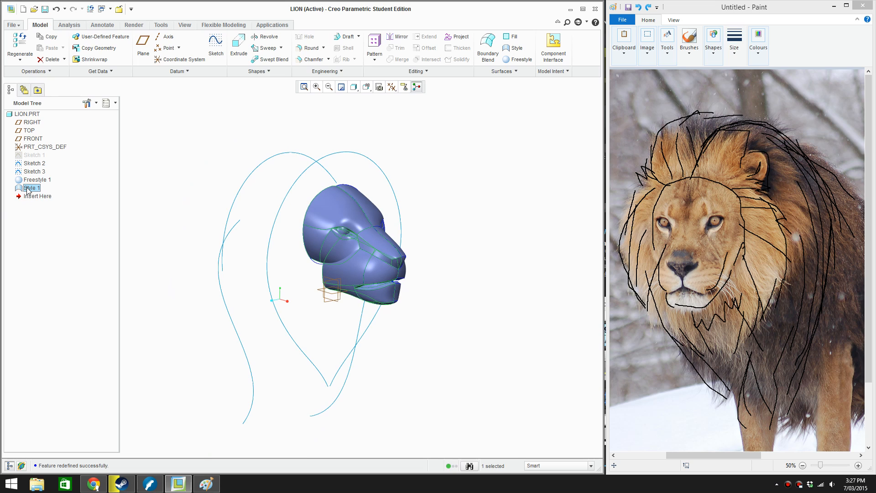
right_click(26, 189)
left_click(76, 252)
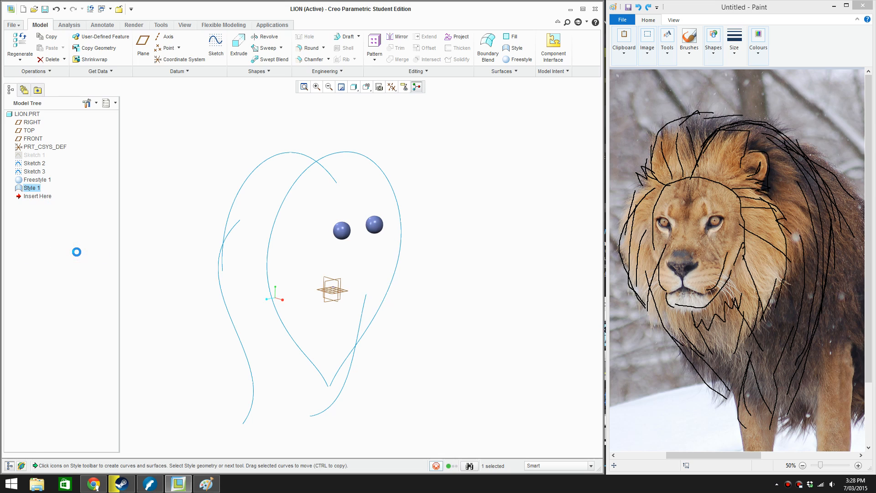
Set the FRONT datum plane as the active plane and look straight at it with the active plane orientation
scroll(292, 257, "down", 3)
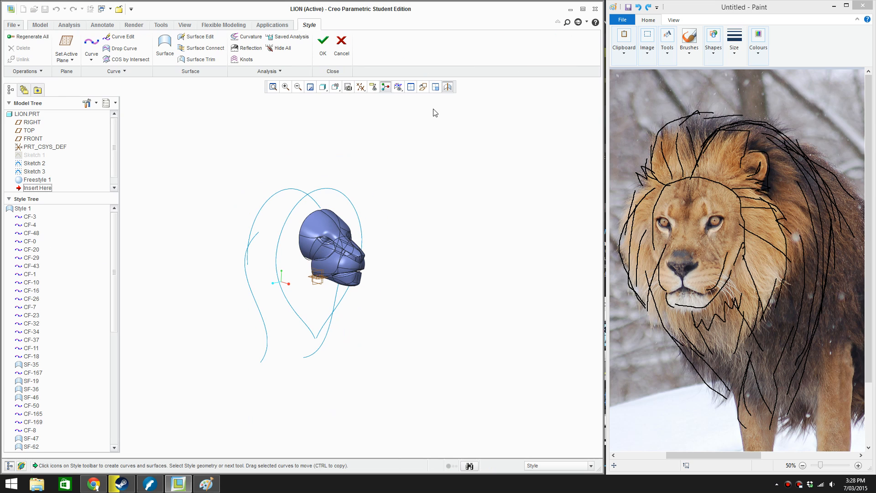
left_click(360, 87)
left_click(410, 233)
scroll(257, 306, "up", 3)
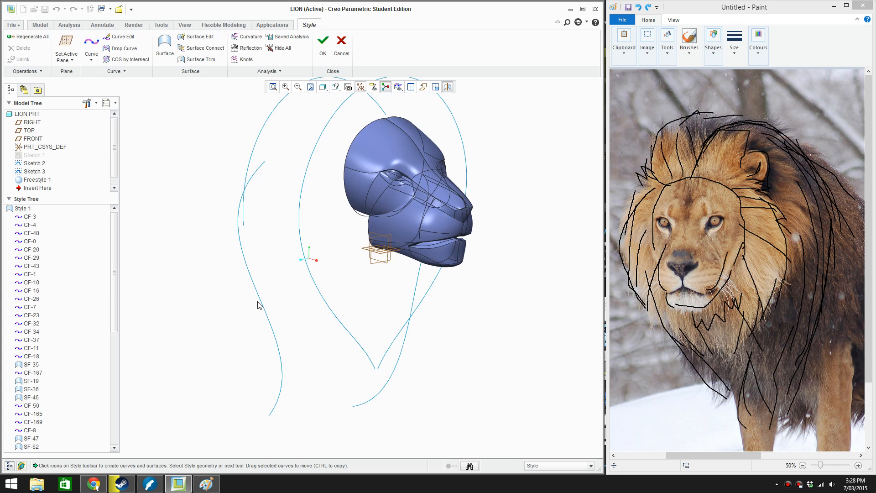
middle_click_drag(339, 263, 300, 329, "shift")
scroll(300, 329, "down", 2)
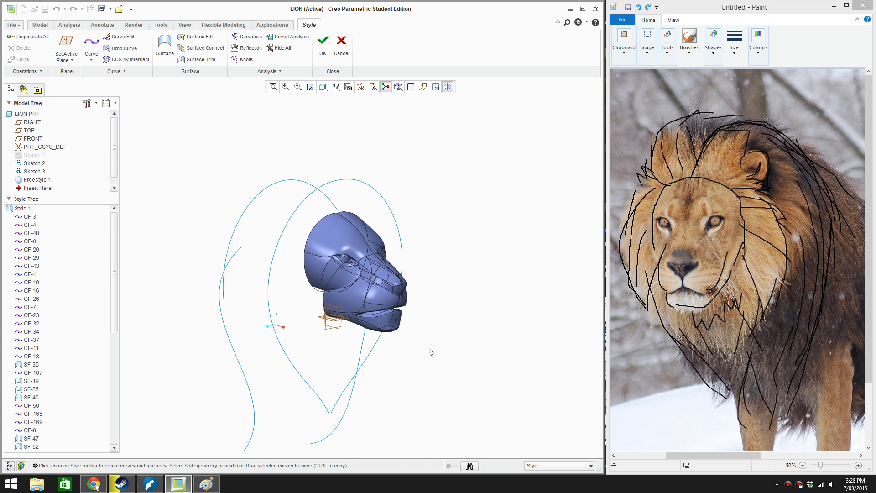
mouse_move(430, 351)
middle_mouse_down()
mouse_move(466, 348)
mouse_move(439, 360)
middle_mouse_up()
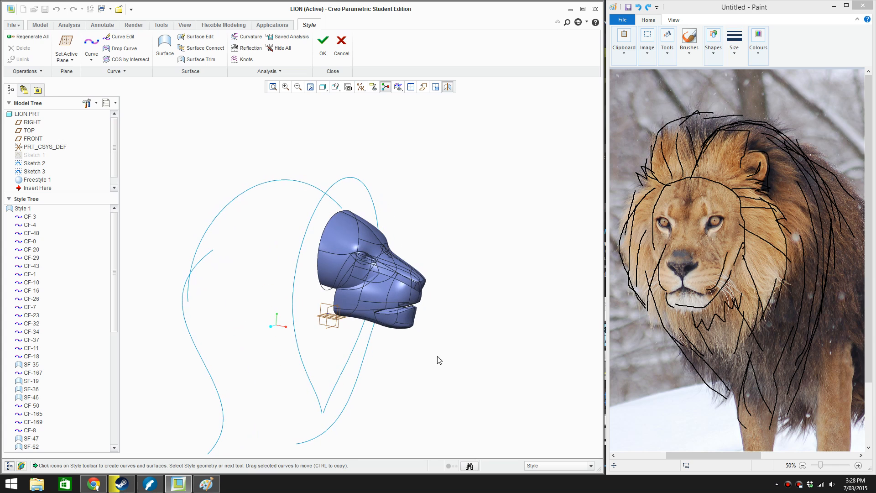
right_click(418, 357)
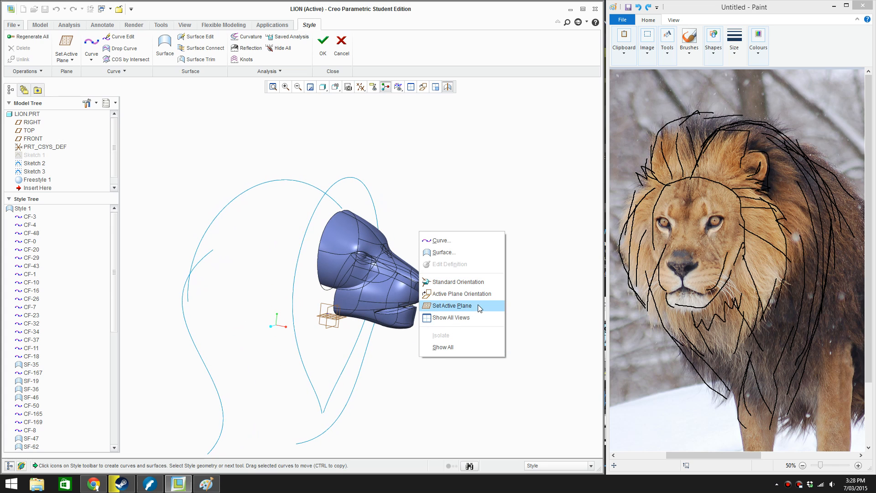
left_click(477, 305)
scroll(389, 310, "up", 2)
left_click(289, 302)
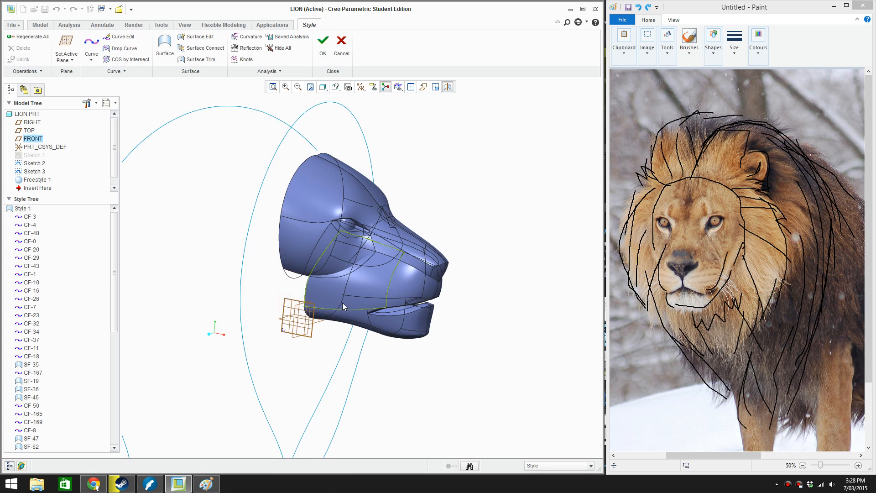
scroll(288, 301, "down", 2)
mouse_move(411, 260)
middle_mouse_down()
mouse_move(433, 250)
mouse_move(395, 272)
mouse_move(418, 260)
mouse_move(407, 255)
middle_mouse_up()
left_click(425, 89)
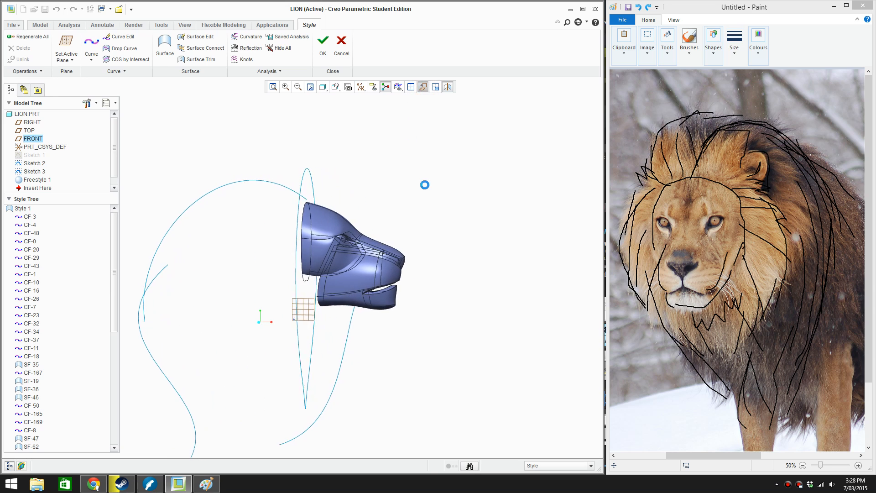
Draw a free three-point curve from the top of the head back along the upper arc of the side-profile sketch
left_click(92, 45)
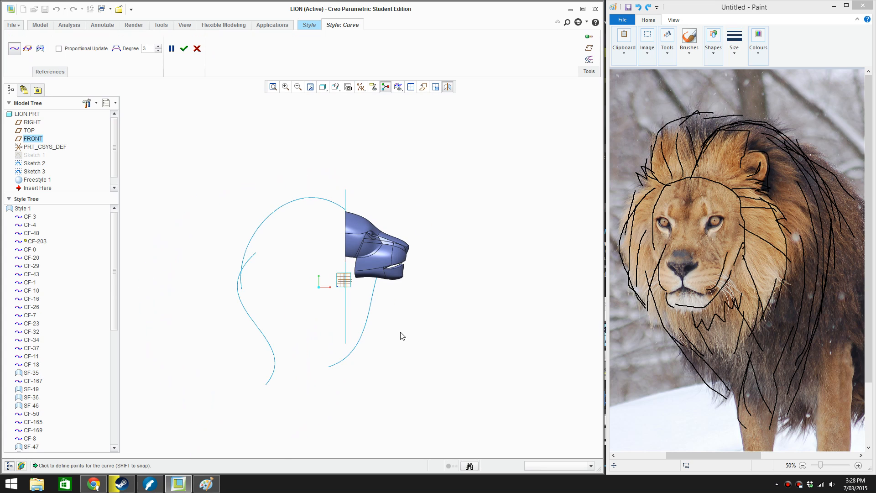
scroll(400, 334, "down", 2)
left_click(317, 274)
middle_click_drag(317, 275, 383, 311, "shift")
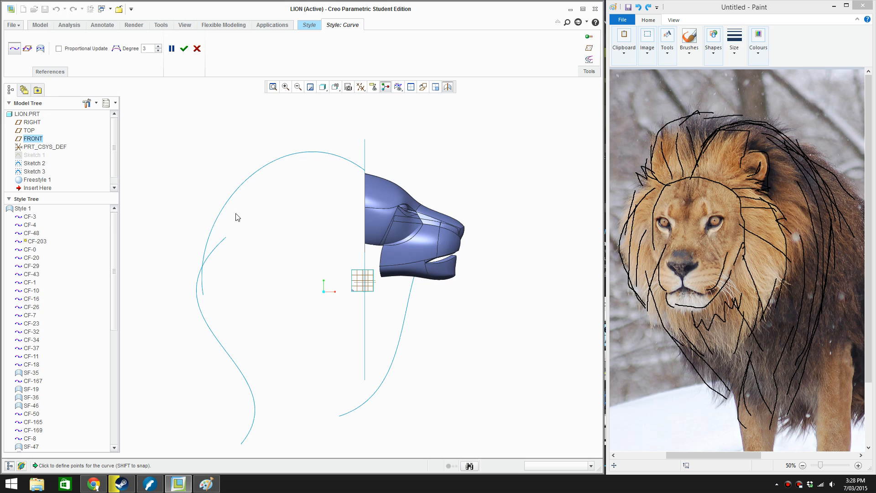
left_click(372, 170)
left_click_drag(282, 149, 255, 160)
mouse_move(206, 254)
left_mouse_down()
mouse_move(208, 280)
mouse_move(204, 271)
left_mouse_up()
left_click(185, 53)
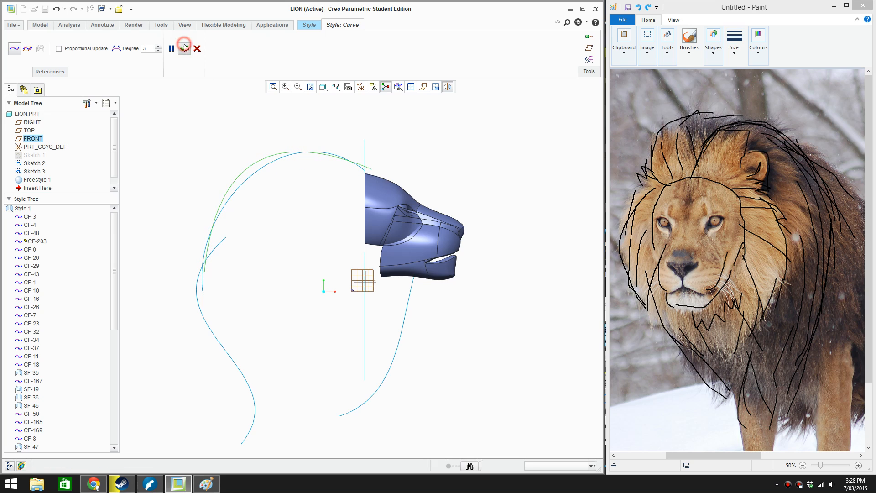
Reshape the new curve by adjusting its points and front tangent so it arches just outside the sketched mane profile
double_click(269, 157)
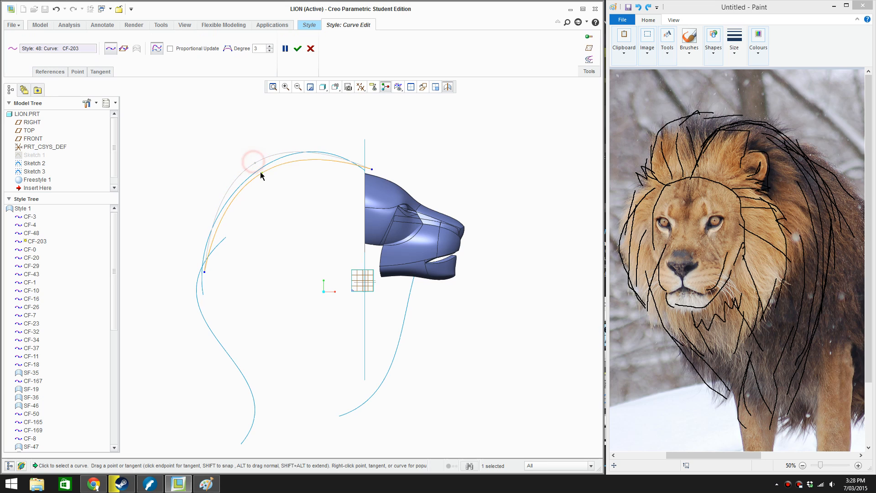
left_click_drag(260, 175, 250, 169)
left_click_drag(374, 169, 374, 172)
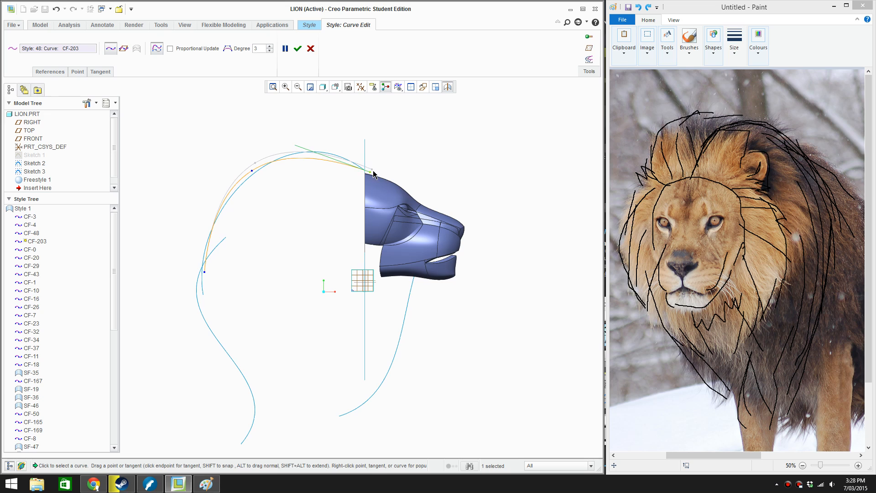
right_click(303, 156)
left_click(323, 200)
left_click_drag(301, 158, 332, 150)
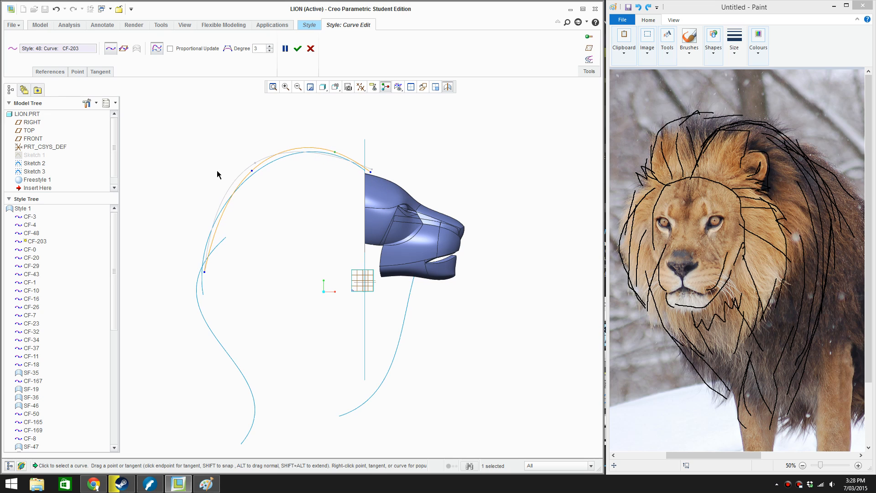
left_click_drag(250, 171, 235, 183)
left_click(296, 50)
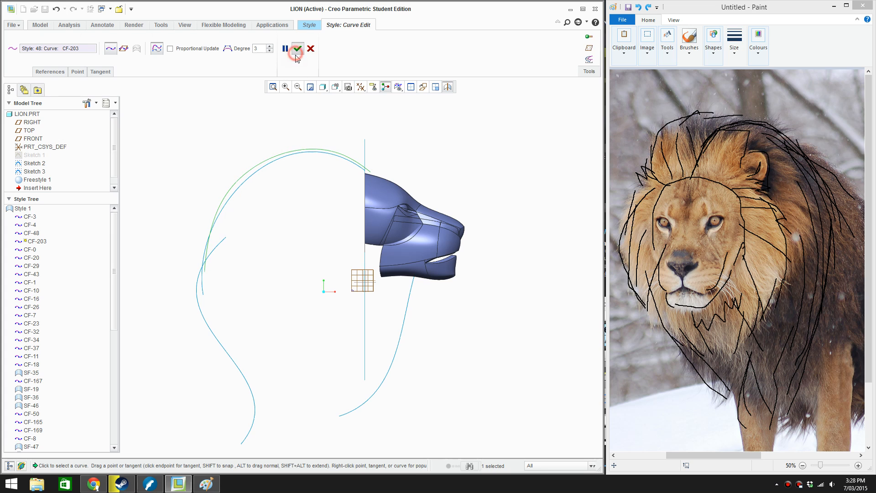
Copy the arched mane curve and scale the copy slightly smaller, keeping it inside the original arc
middle_click_drag(382, 214, 391, 183)
scroll(357, 217, "down", 3)
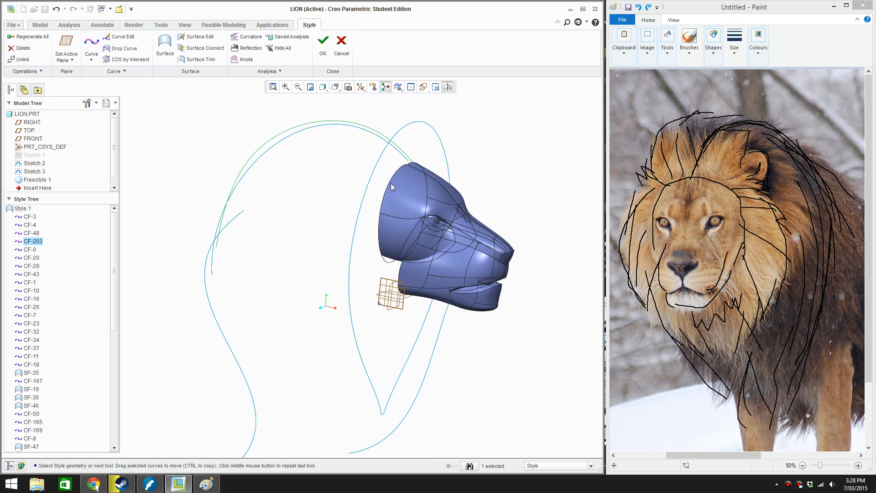
left_click(421, 90)
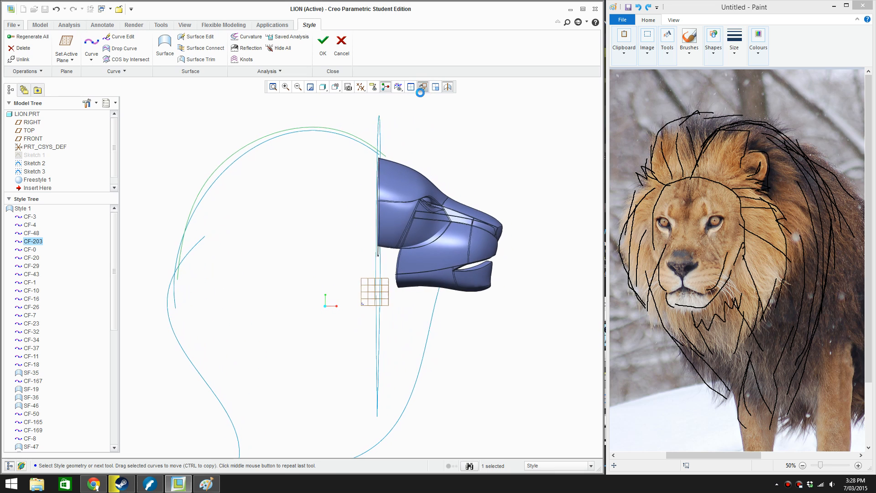
left_click(293, 149)
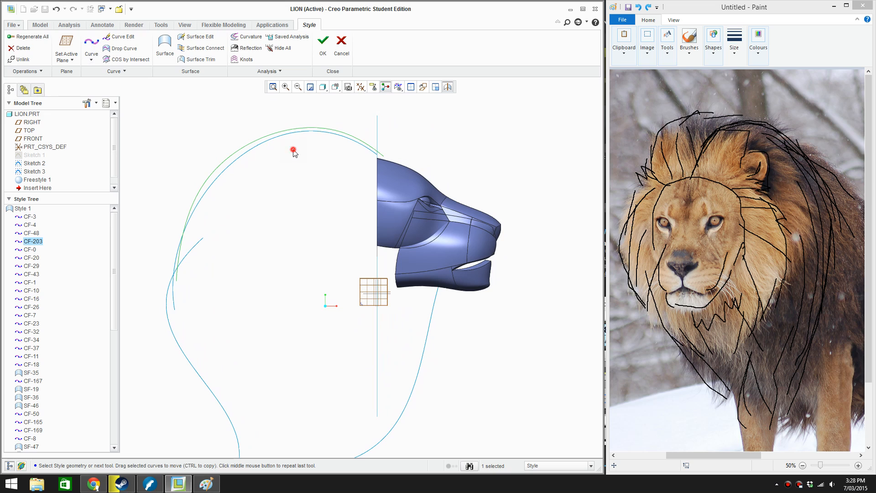
left_click(288, 129)
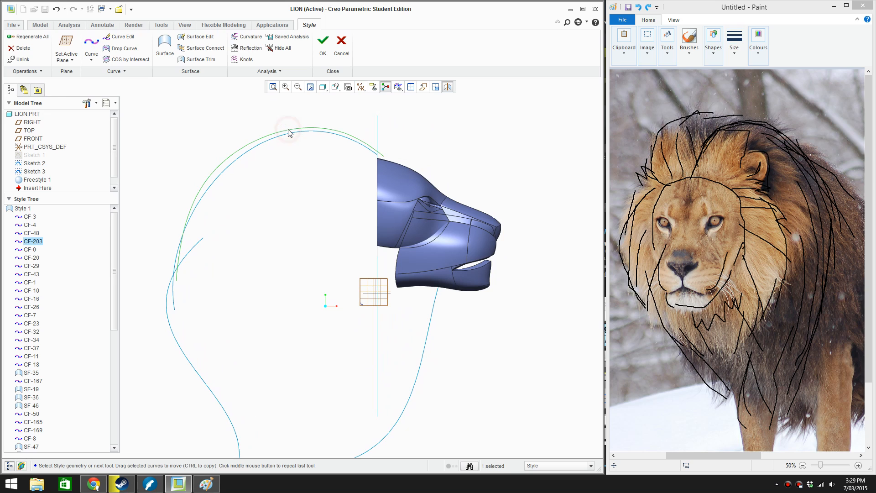
left_click(111, 72)
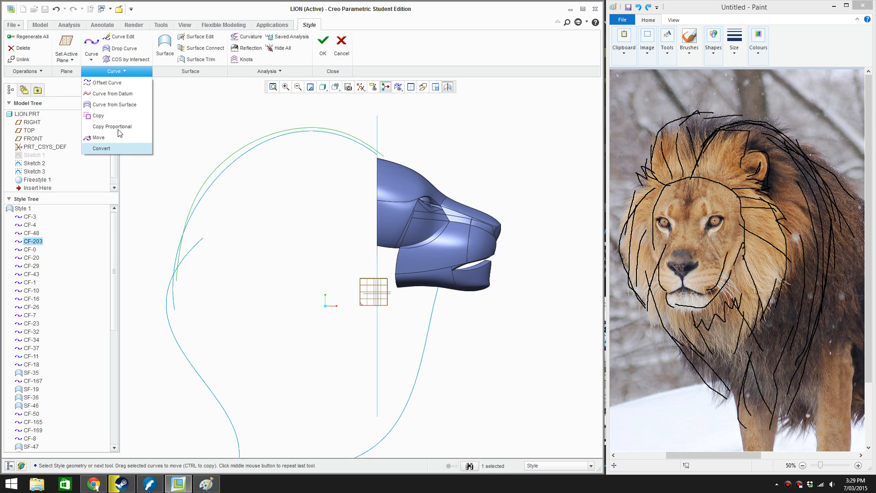
left_click(116, 116)
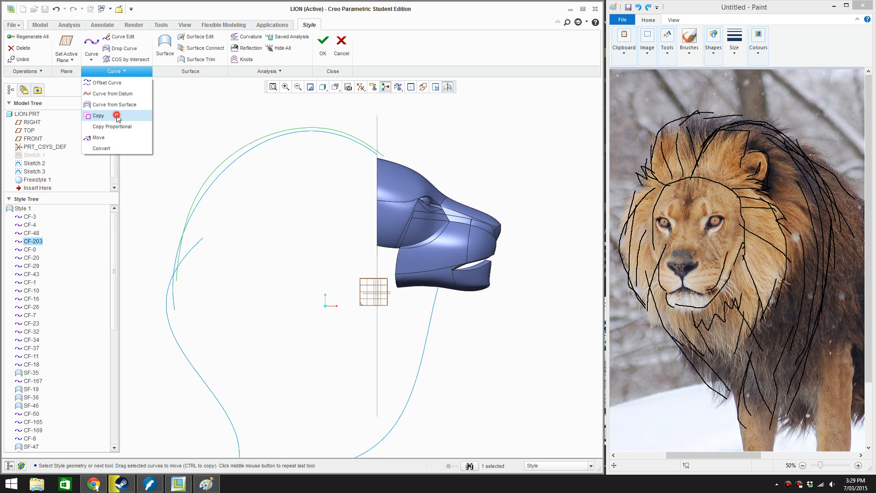
left_click_drag(175, 129, 196, 138)
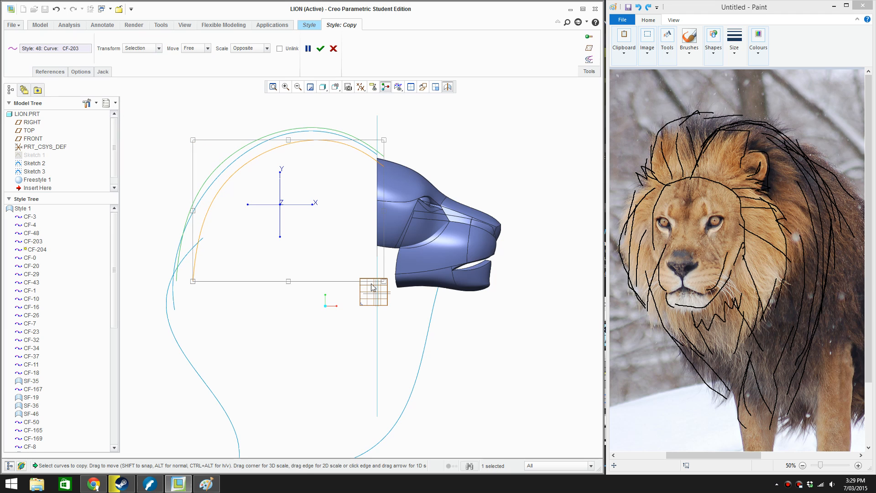
Try to move the copied curve sideways off the head's centre plane using the Free, Normal and H/V move options
middle_click_drag(393, 283, 358, 313)
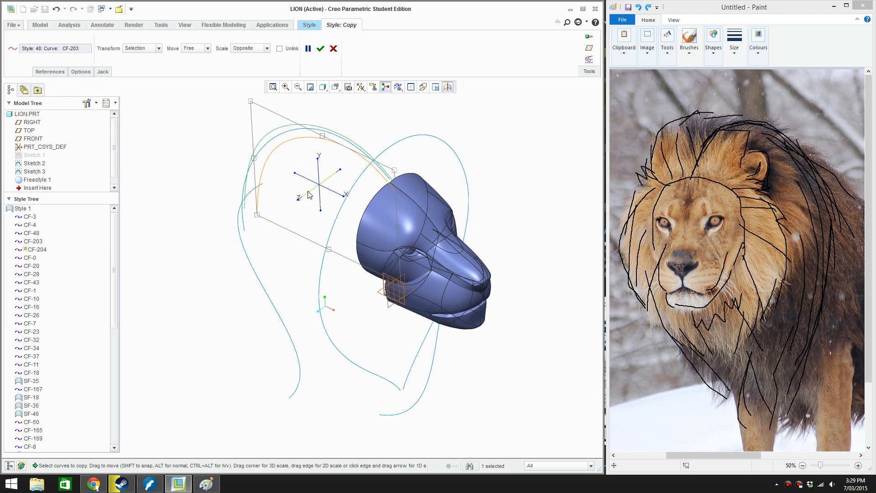
left_click_drag(308, 195, 262, 216)
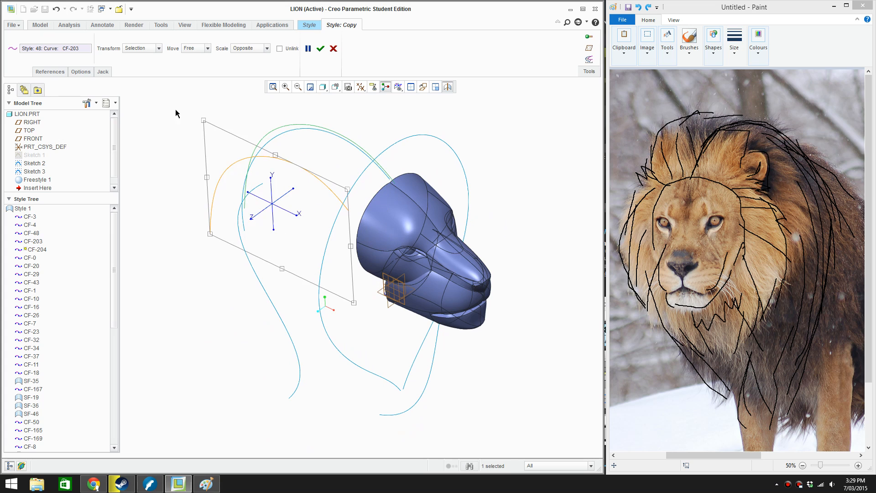
key("ctrl+z")
left_click(191, 72)
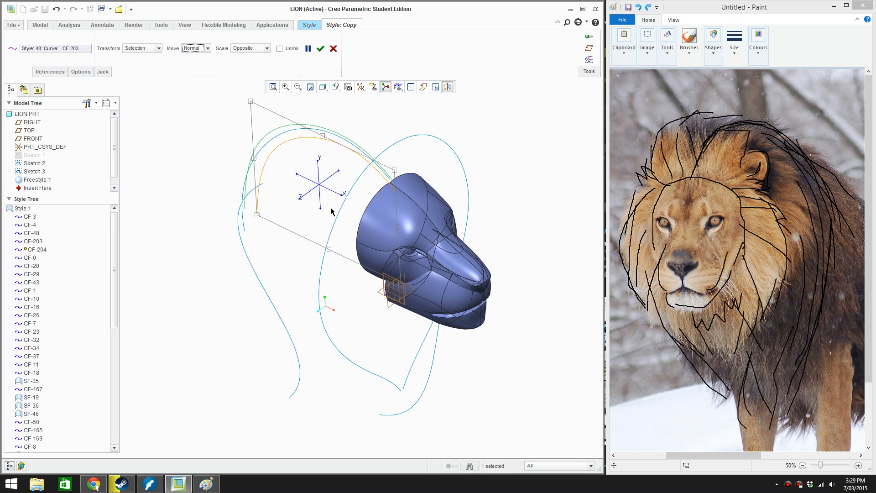
left_click_drag(306, 201, 272, 225)
left_click(196, 48)
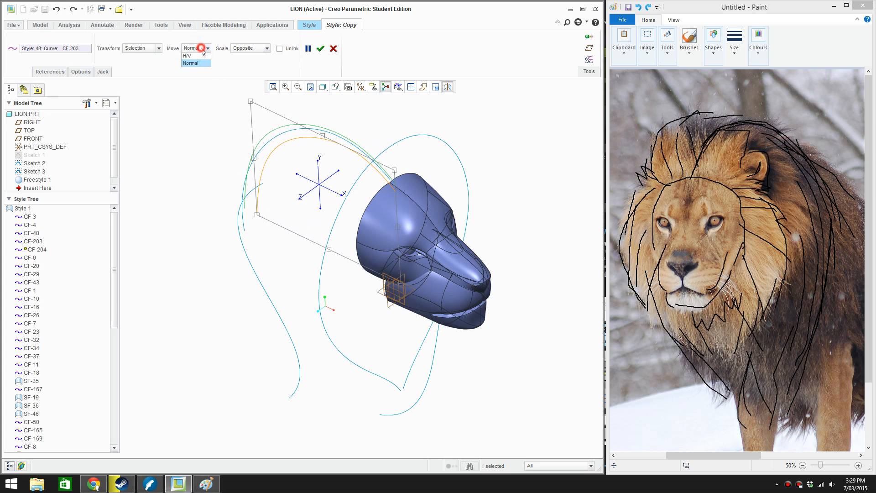
left_click(191, 64)
left_click_drag(325, 209, 326, 183)
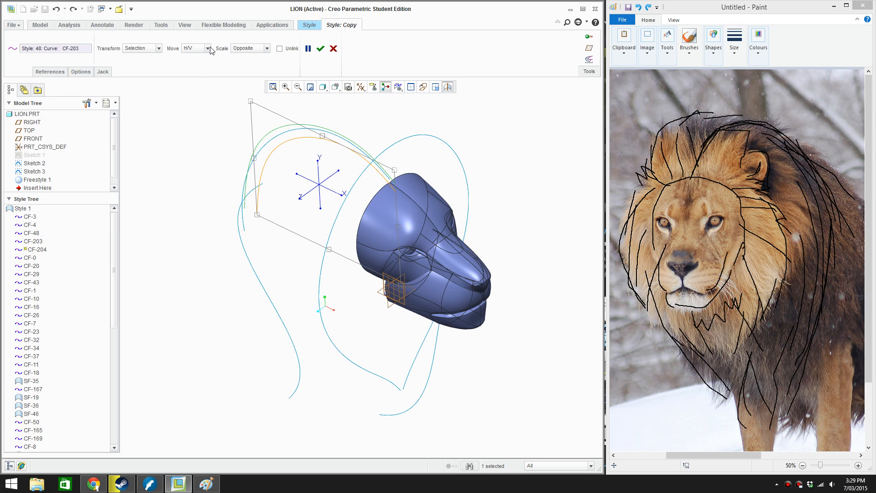
Set the copy's Move option to Normal, move the curve out to the side of the head, and rotate its rear end outward
left_click(191, 56)
left_click_drag(310, 192, 269, 212)
middle_click_drag(284, 297, 256, 269)
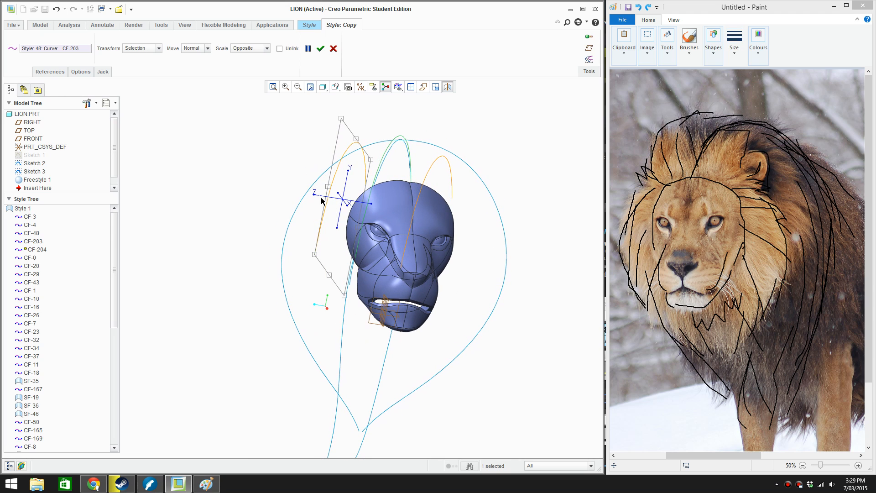
left_click_drag(315, 197, 335, 255)
middle_click_drag(295, 290, 338, 196)
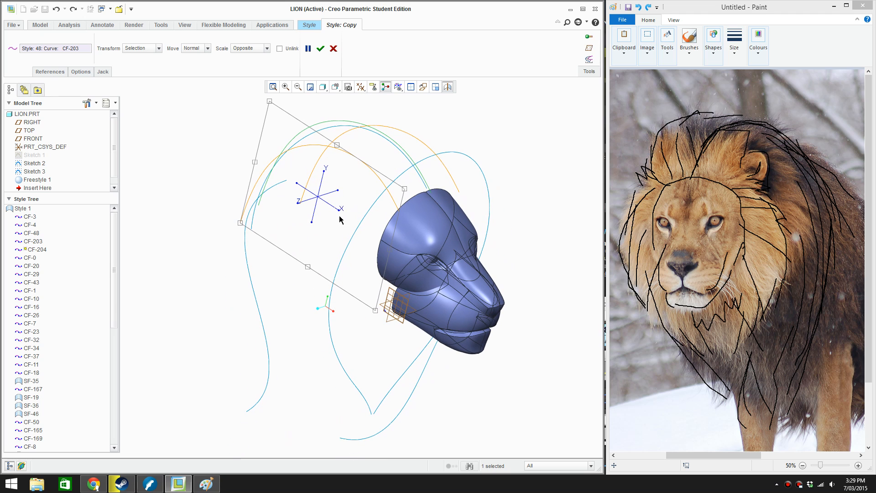
left_click_drag(338, 214, 348, 219)
mouse_move(348, 219)
middle_mouse_down()
mouse_move(320, 271)
mouse_move(309, 263)
mouse_move(319, 227)
mouse_move(350, 236)
middle_mouse_up()
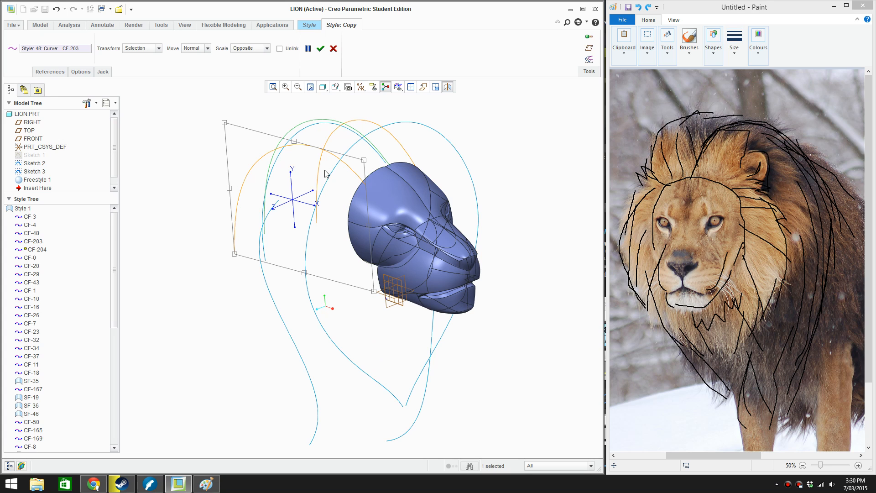
Rotate the copied mane curve until it lies roughly horizontal beside the head, undoing the rotations that go wrong
mouse_move(289, 172)
left_mouse_down()
mouse_move(282, 178)
mouse_move(289, 172)
left_mouse_up()
key("ctrl+z")
middle_click_drag(301, 219, 274, 212)
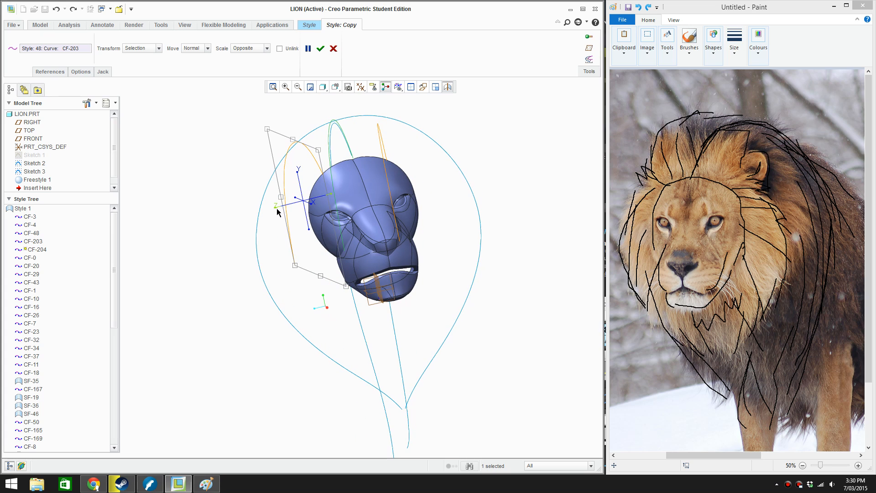
left_click_drag(276, 211, 291, 226)
middle_click_drag(205, 309, 223, 319)
mouse_move(316, 207)
left_mouse_down()
mouse_move(332, 202)
mouse_move(314, 212)
left_mouse_up()
key("ctrl+z")
left_click_drag(296, 176, 284, 204)
scroll(338, 243, "up", 2)
middle_click_drag(340, 236, 323, 222)
scroll(323, 222, "down", 2)
left_click_drag(323, 221, 288, 227)
Set the Move option to Free, squeeze the copied curve's outer side inward toward the head, and accept the copy
left_click(187, 46)
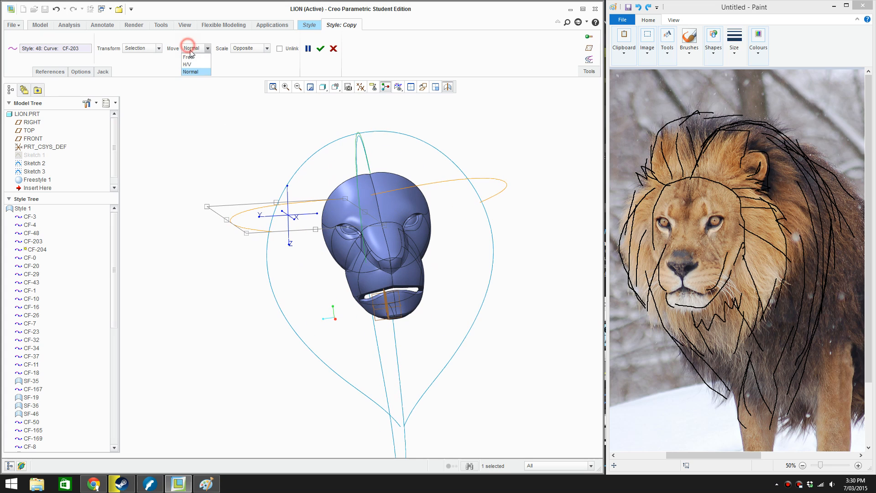
left_click(192, 49)
left_click(194, 48)
left_click(195, 58)
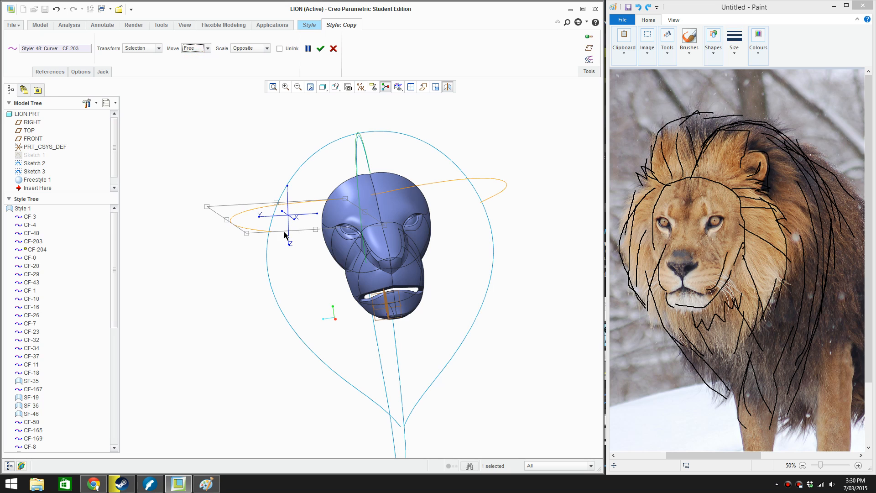
left_click_drag(292, 230, 315, 264)
middle_click_drag(421, 270, 471, 289)
left_click_drag(469, 289, 278, 261)
mouse_move(261, 277)
middle_mouse_down()
mouse_move(276, 313)
mouse_move(246, 278)
mouse_move(260, 303)
mouse_move(285, 311)
mouse_move(250, 287)
mouse_move(279, 279)
mouse_move(259, 273)
middle_mouse_up()
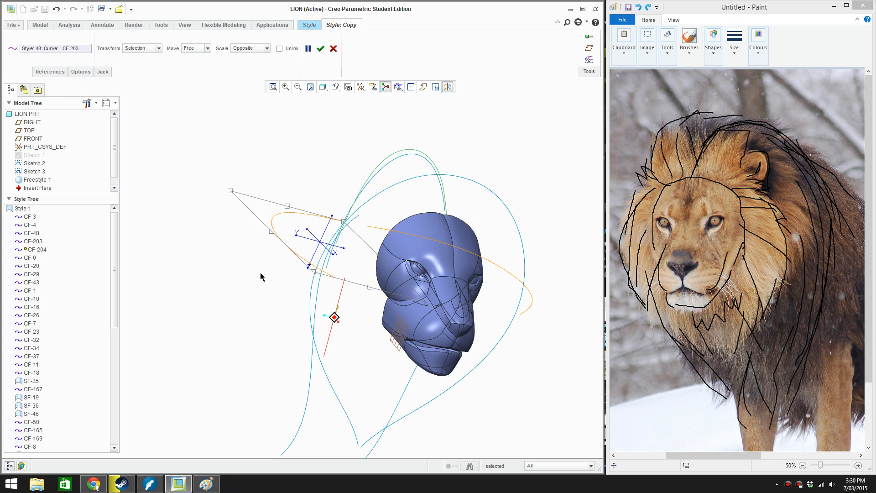
middle_click_drag(315, 311, 271, 361)
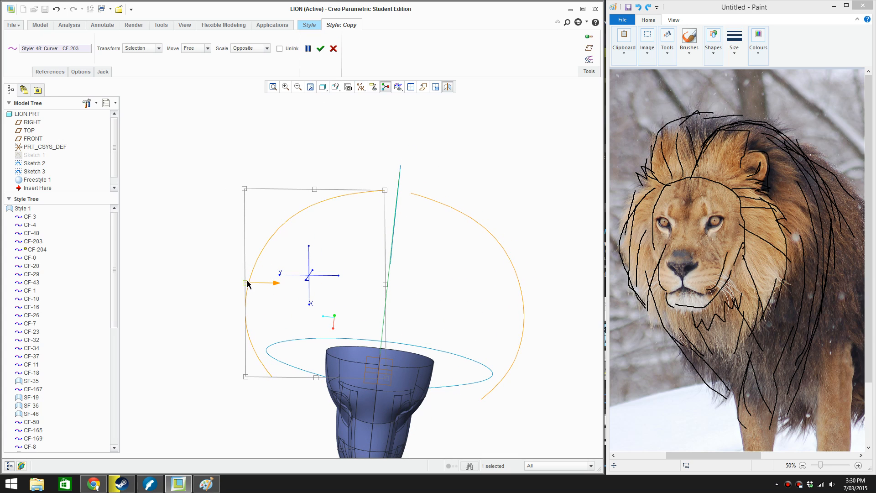
left_click_drag(247, 284, 283, 278)
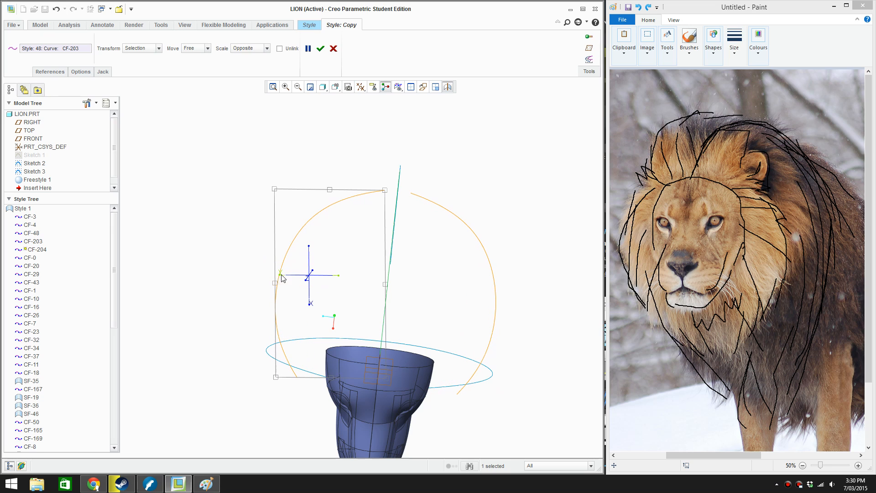
left_click(321, 49)
Edit the side mane curve from above, pulling its front end in to the head and adjusting the neighbouring point to match
scroll(404, 303, "down", 3)
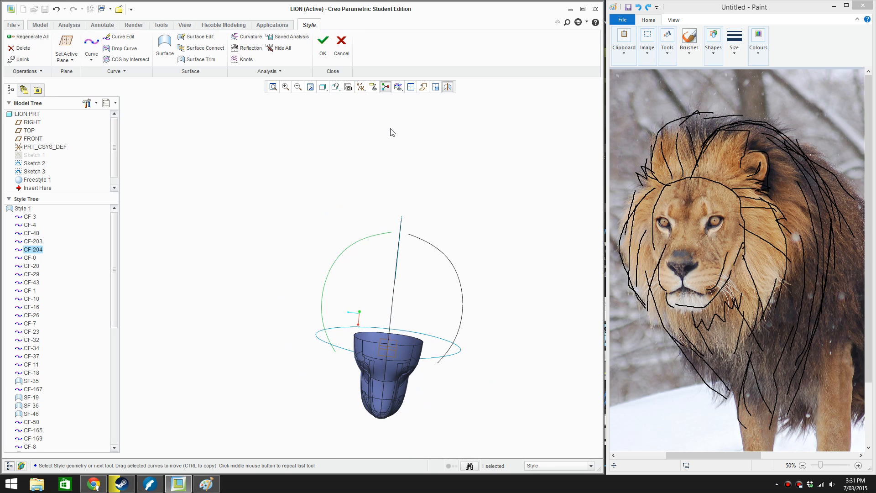
double_click(365, 351)
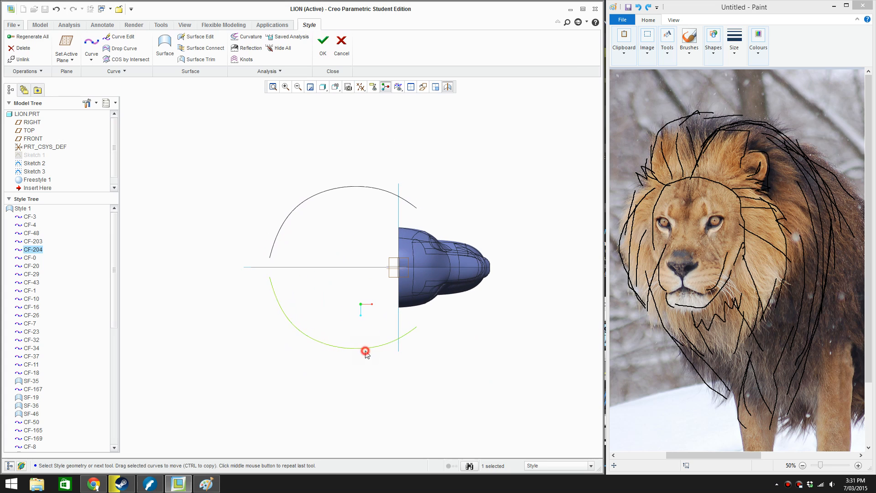
scroll(374, 345, "up", 2)
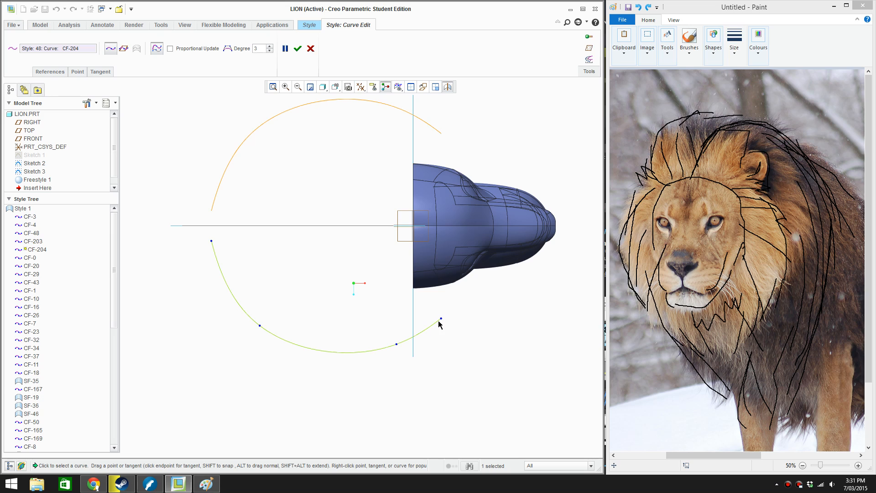
left_click_drag(440, 320, 443, 288)
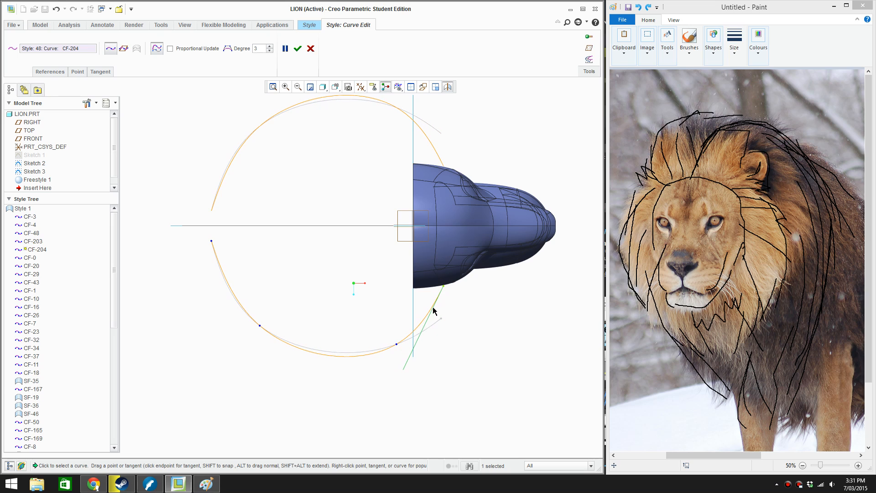
mouse_move(398, 344)
left_mouse_down()
mouse_move(389, 338)
mouse_move(401, 334)
mouse_move(385, 329)
mouse_move(409, 323)
mouse_move(387, 316)
mouse_move(409, 326)
left_mouse_up()
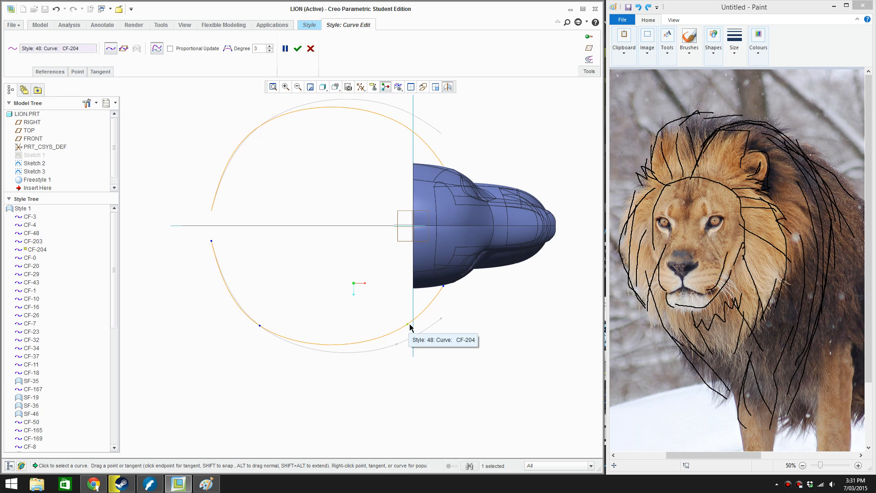
left_click(443, 287)
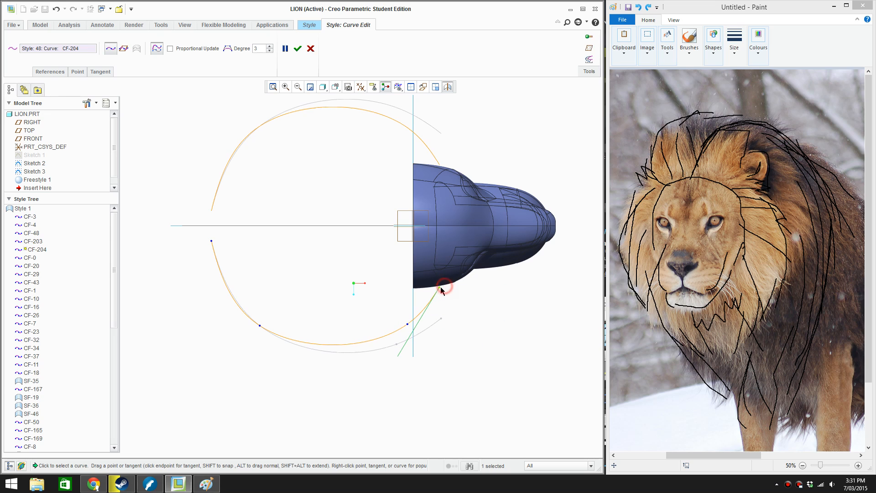
left_click(407, 323)
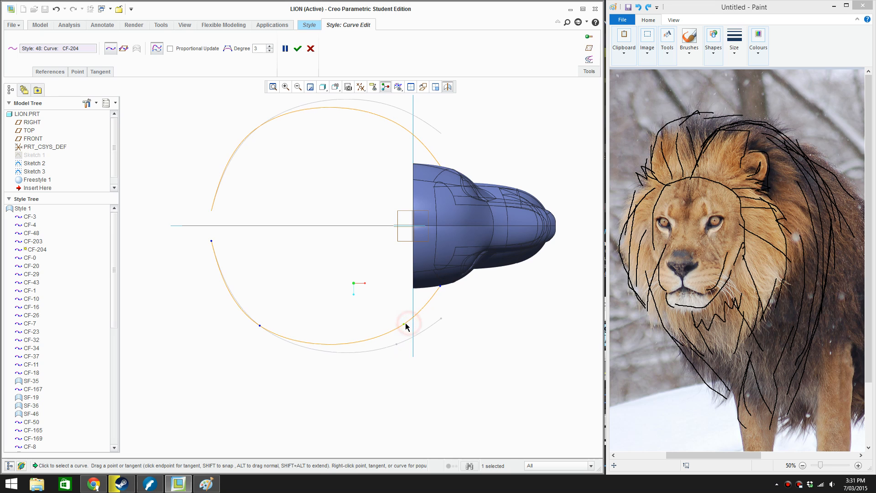
left_click(297, 49)
Extend the side mane curve's rear end back to the sketched mane profile and smooth its neighbouring point
middle_click_drag(344, 207, 273, 229)
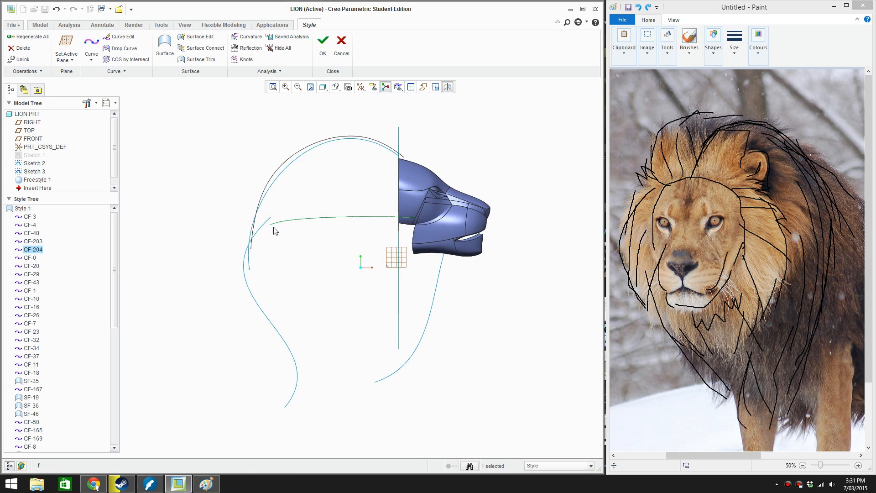
scroll(284, 223, "down", 3)
double_click(284, 223)
left_click_drag(269, 223, 242, 231)
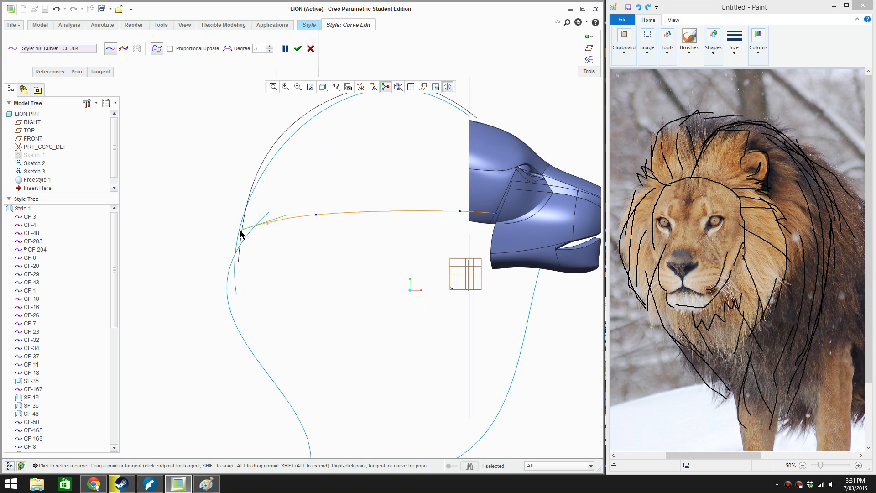
left_click_drag(316, 215, 312, 216)
Move the rear end of the arched top mane curve up along the profile and accept the edit
left_click(245, 208)
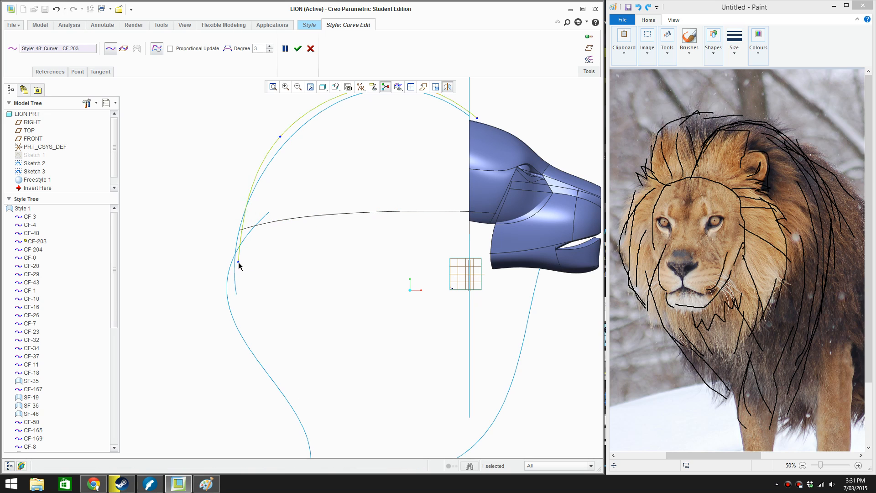
left_click_drag(238, 263, 241, 204)
left_click(297, 49)
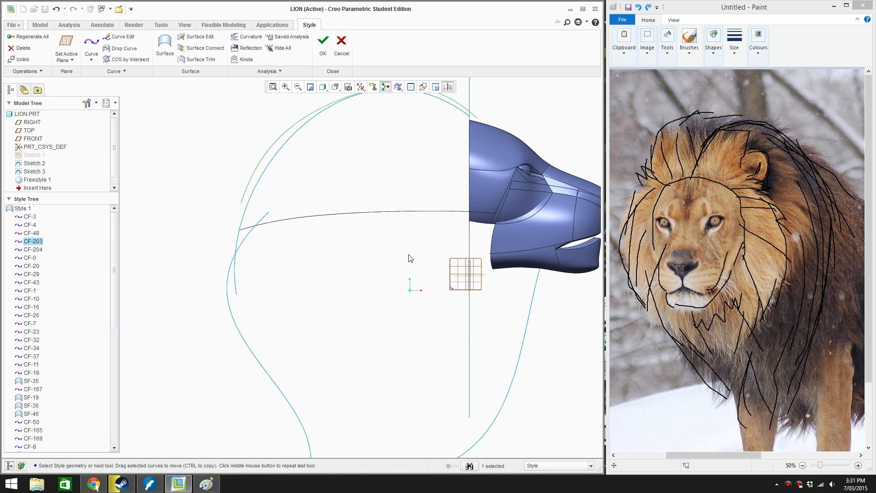
Set the RIGHT datum plane as the active plane
scroll(408, 256, "down", 3)
middle_click_drag(409, 256, 400, 288)
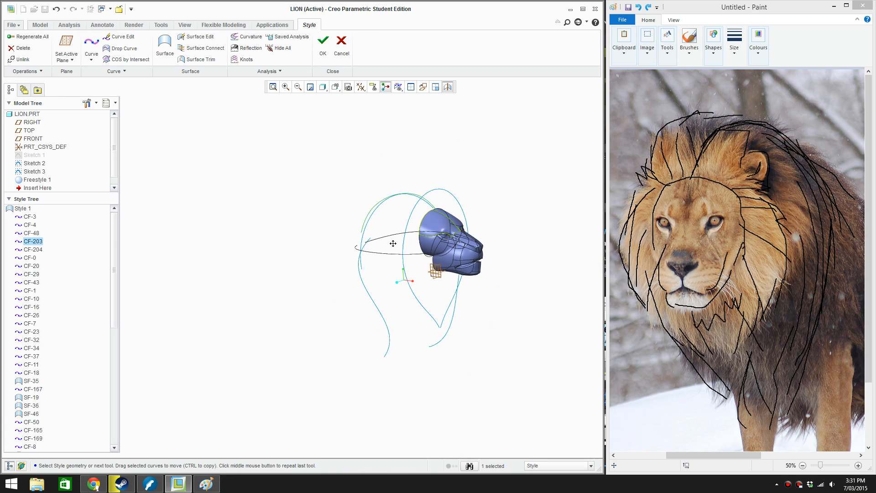
middle_click_drag(393, 243, 366, 260, "shift")
scroll(346, 248, "up", 4)
middle_click_drag(465, 286, 443, 269)
middle_click_drag(469, 276, 447, 284)
scroll(447, 283, "up", 2)
left_click(423, 371)
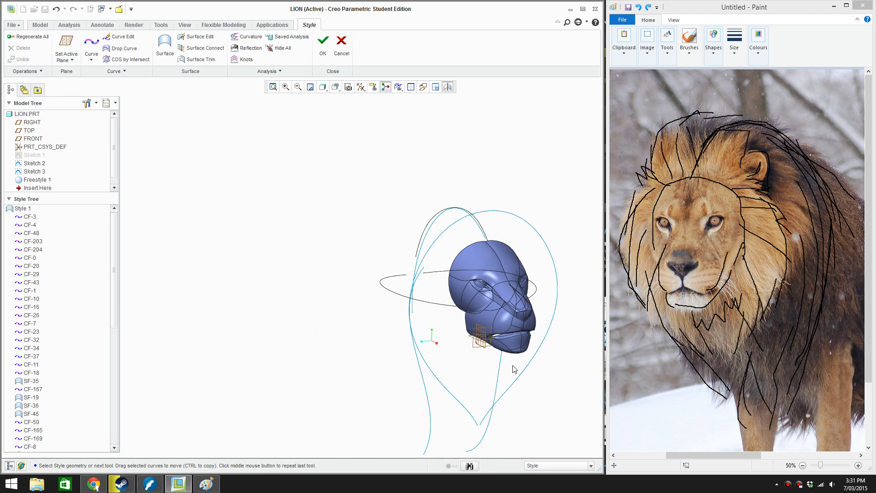
scroll(466, 351, "down", 3)
right_click(466, 349)
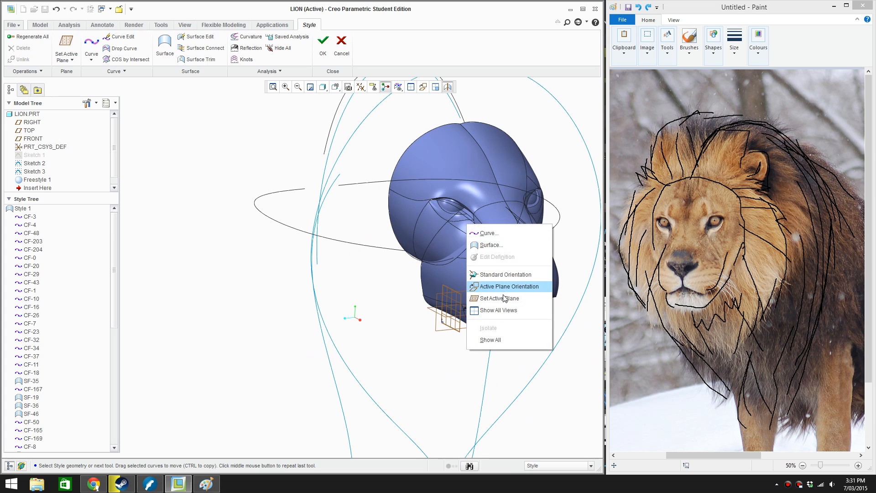
left_click(505, 299)
left_click(437, 292)
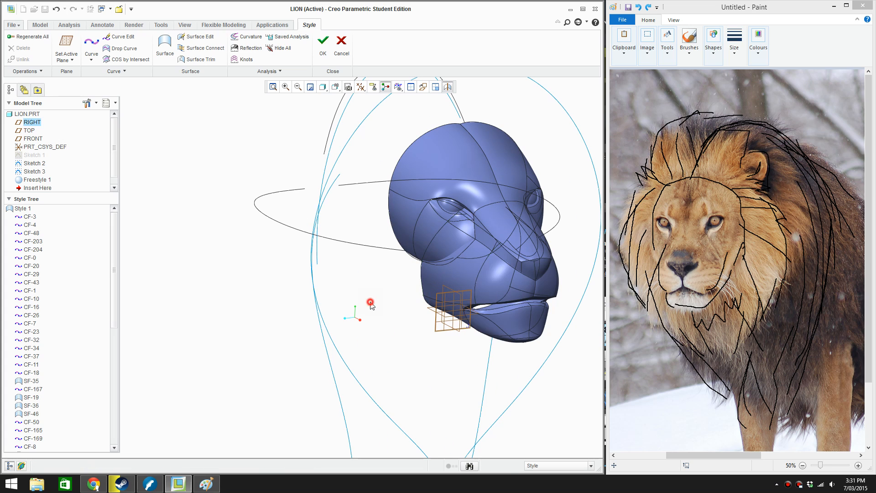
Create a two-point Style curve joining the front end of the side mane curve to the front end of the top arch
scroll(370, 305, "up", 3)
left_click(92, 43)
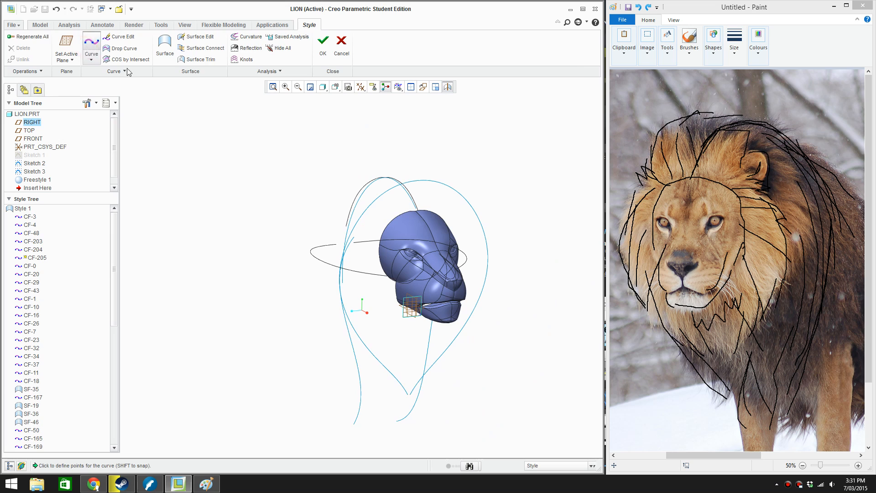
scroll(372, 303, "down", 3)
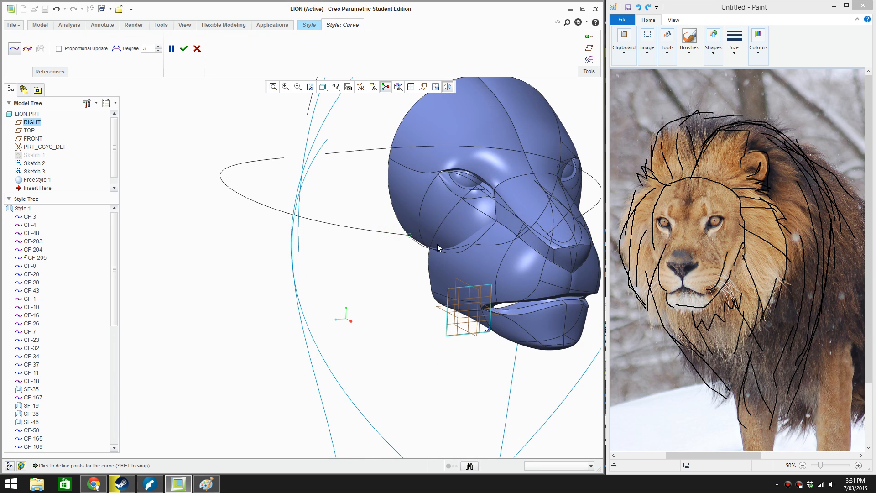
scroll(438, 248, "up", 4)
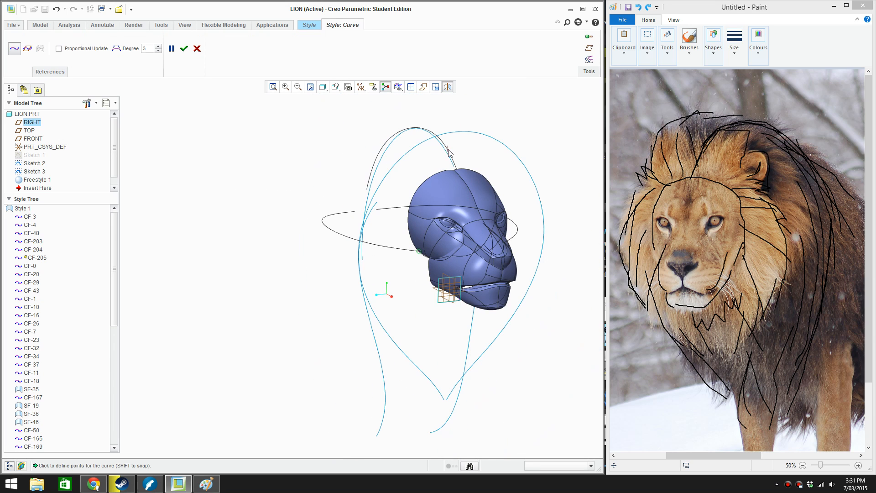
left_click(455, 169)
left_click(184, 48)
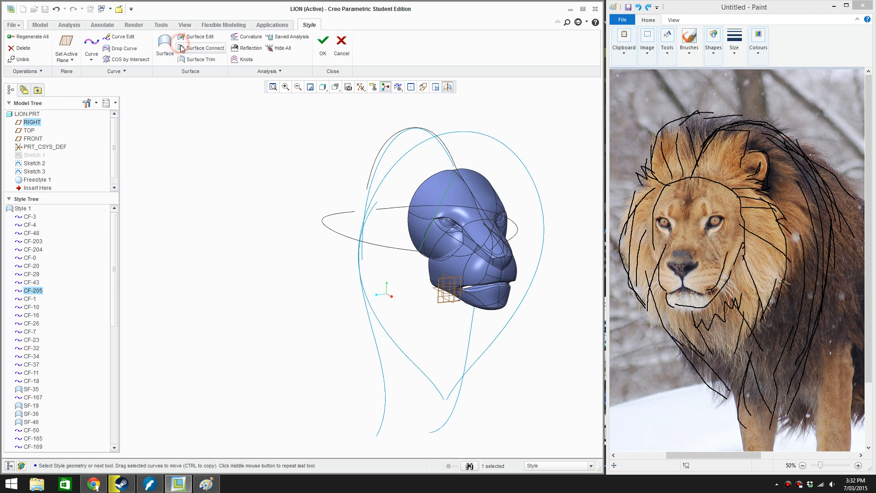
Add a midpoint to the connecting curve and pull it outward past the side of the head in the front view
left_click(422, 91)
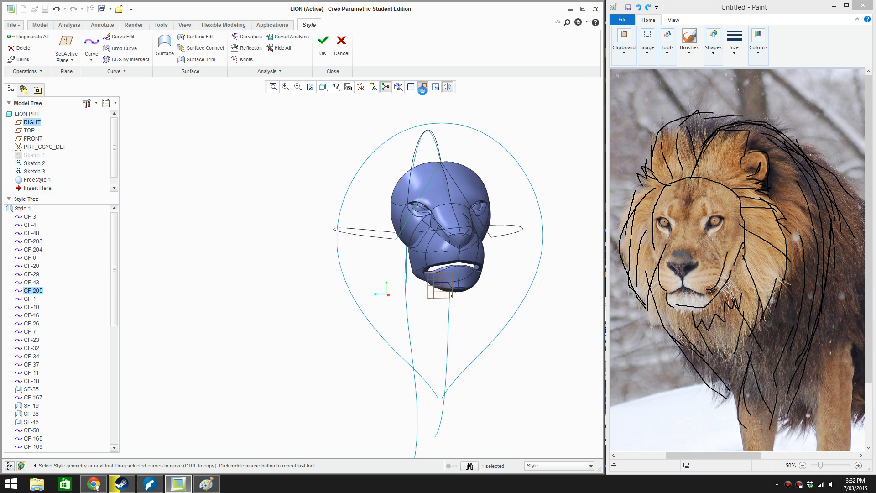
left_click(421, 184)
double_click(422, 184)
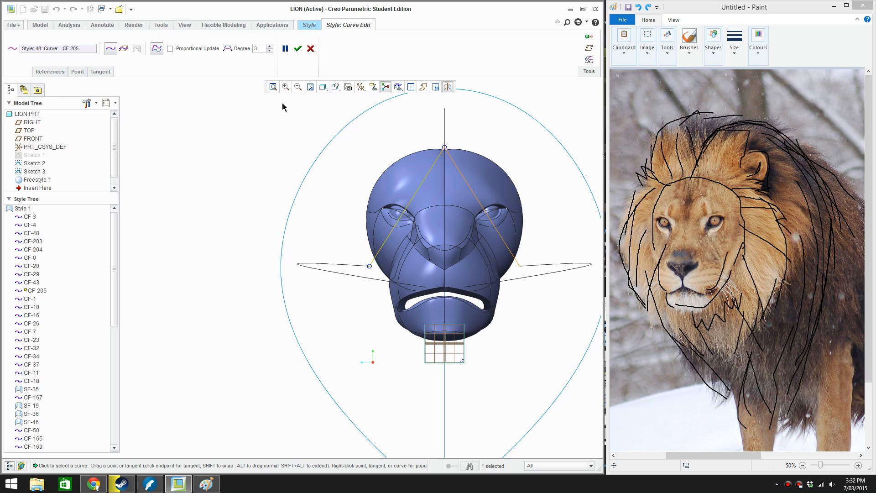
right_click(420, 190)
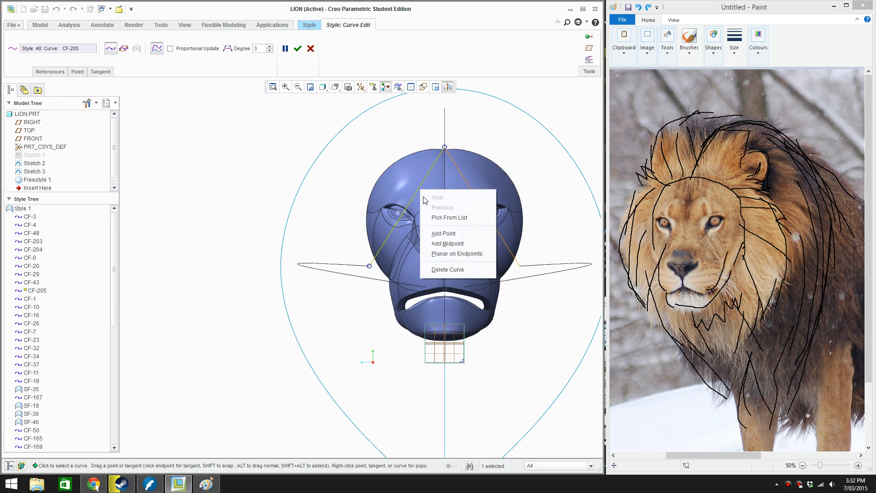
left_click(449, 243)
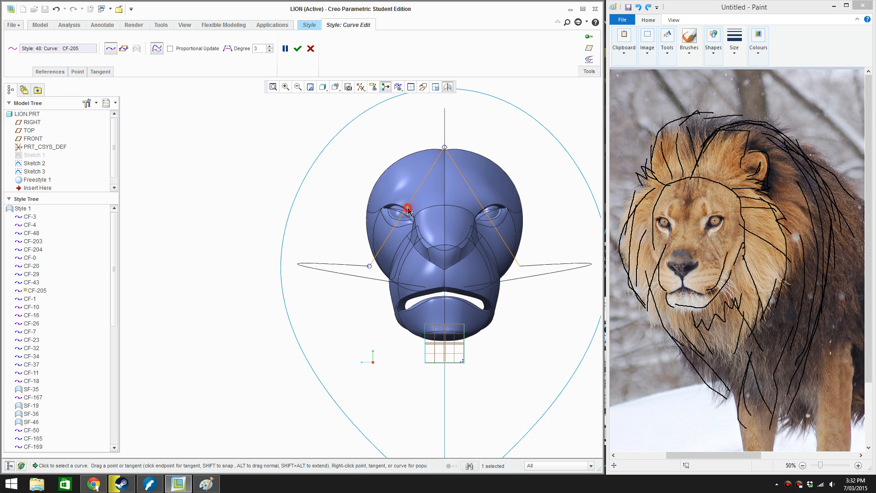
left_click_drag(408, 210, 361, 216)
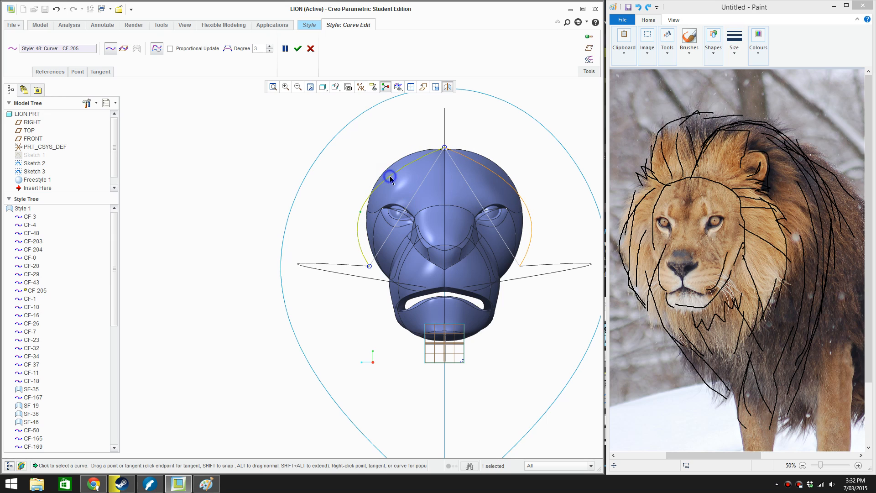
Add another point to the connecting curve and adjust both inner points so it follows just outside the head's outline
right_click(390, 179)
left_click(420, 227)
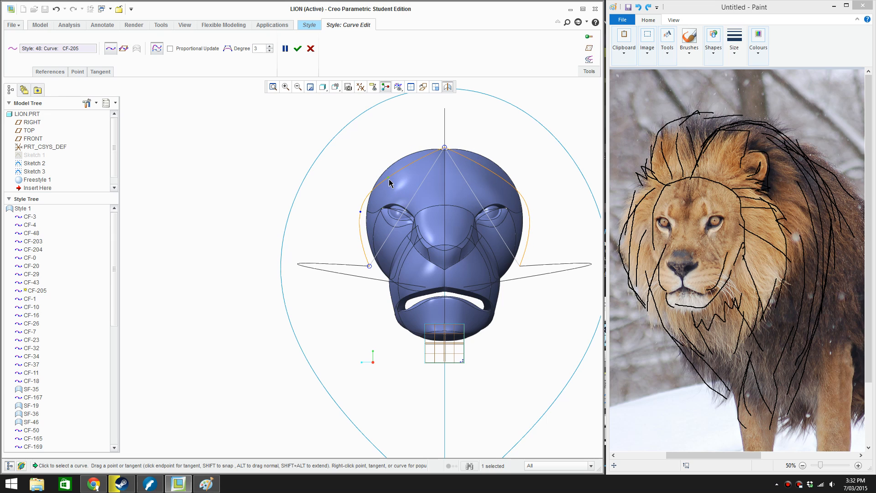
left_click_drag(389, 178, 406, 155)
left_click_drag(360, 212, 361, 218)
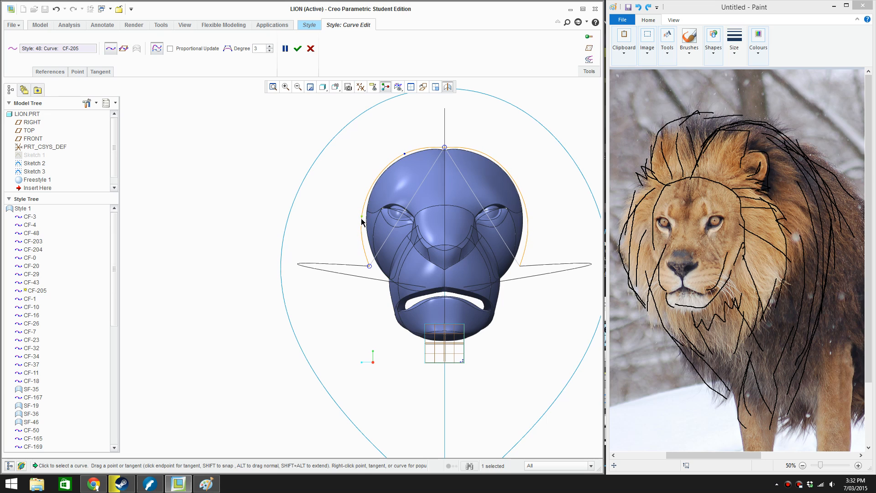
Shift the side mane curve's front end slightly in toward the head and accept the edit
left_click(346, 266)
left_click(370, 266)
left_click_drag(378, 266, 376, 265)
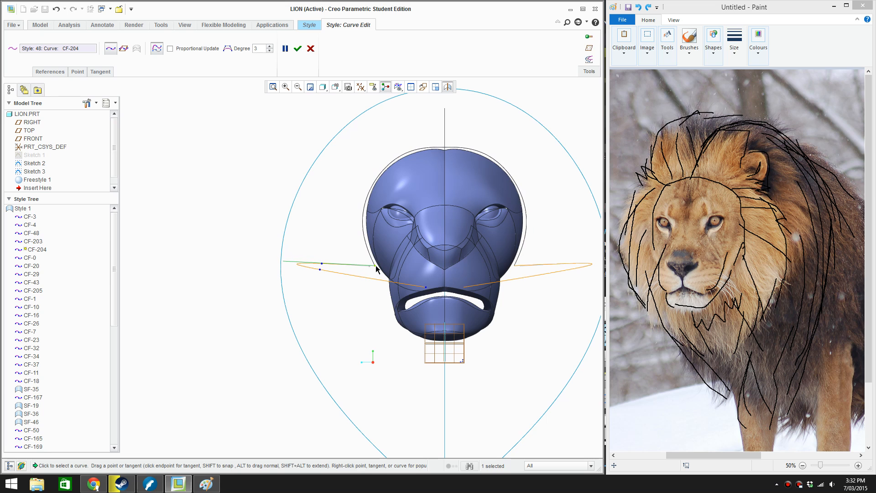
left_click(297, 48)
Move the top arch curve's front end forward and down along the forehead in the side view
middle_click_drag(363, 205, 460, 166)
scroll(460, 166, "up", 3)
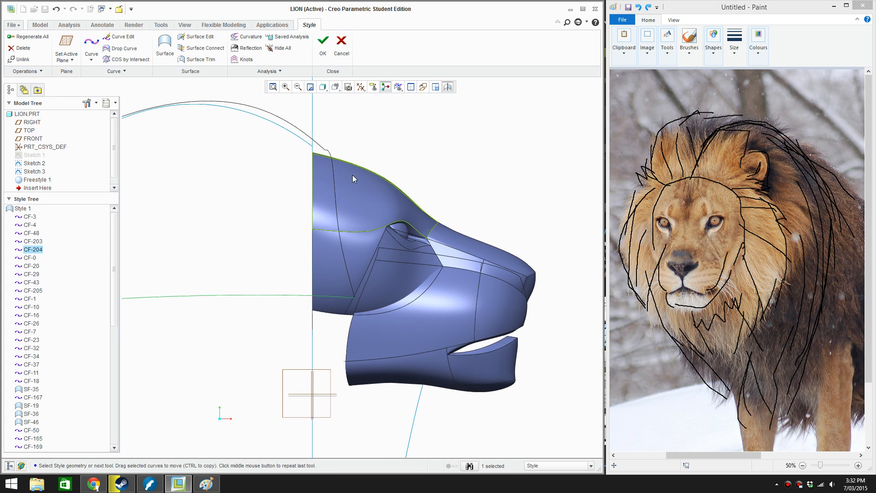
double_click(329, 176)
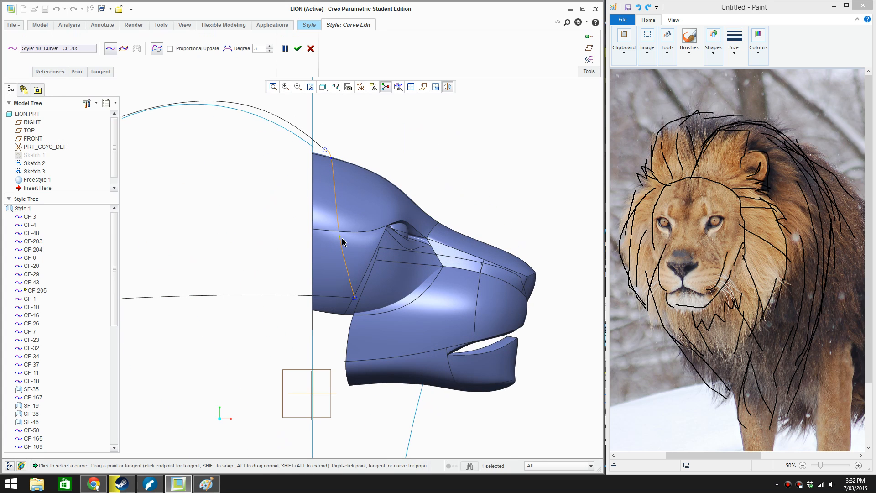
left_click(333, 296)
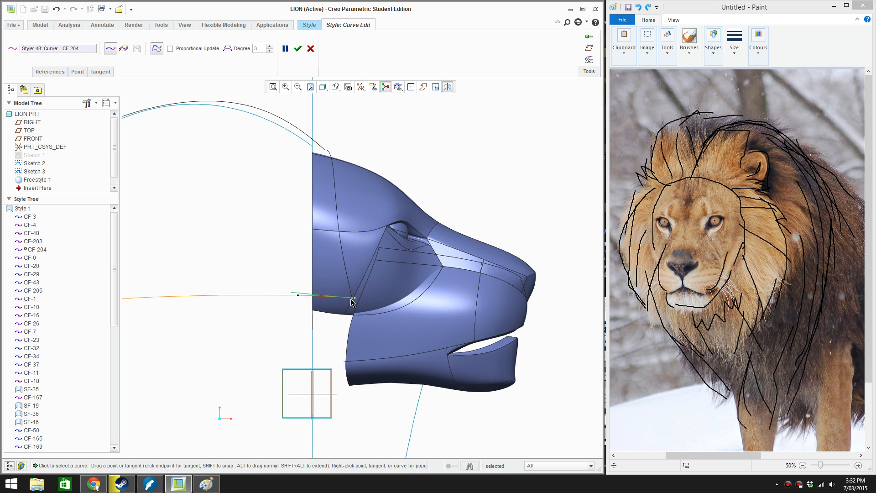
left_click(322, 145)
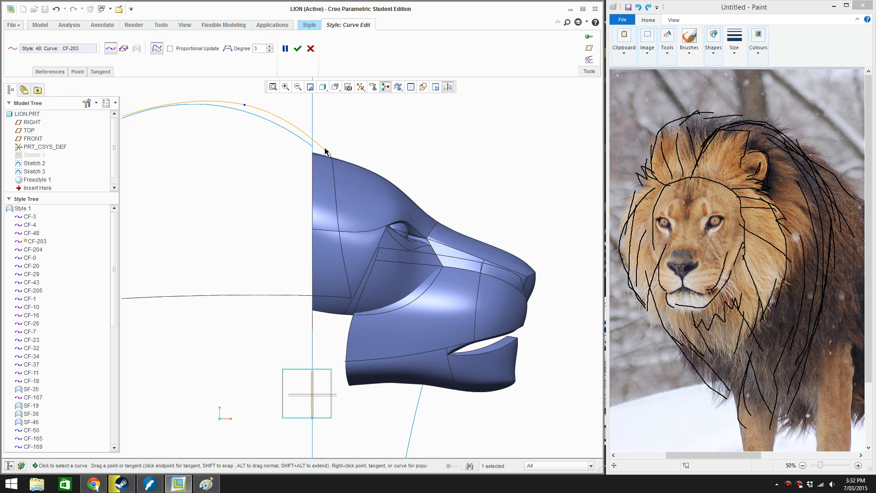
left_click_drag(339, 157, 347, 160)
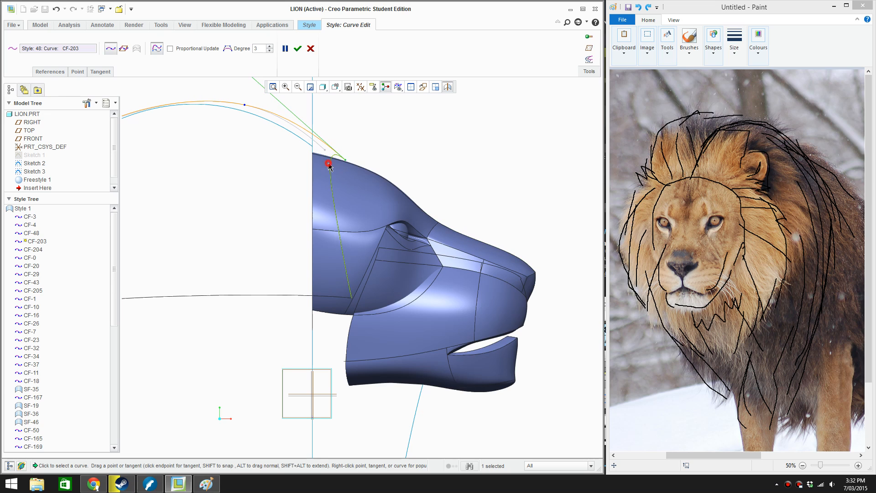
Shift both inner points of the front connecting curve forward so it runs nearly straight down in the side view, and accept the edit
left_click(329, 165)
left_click_drag(339, 240, 347, 240)
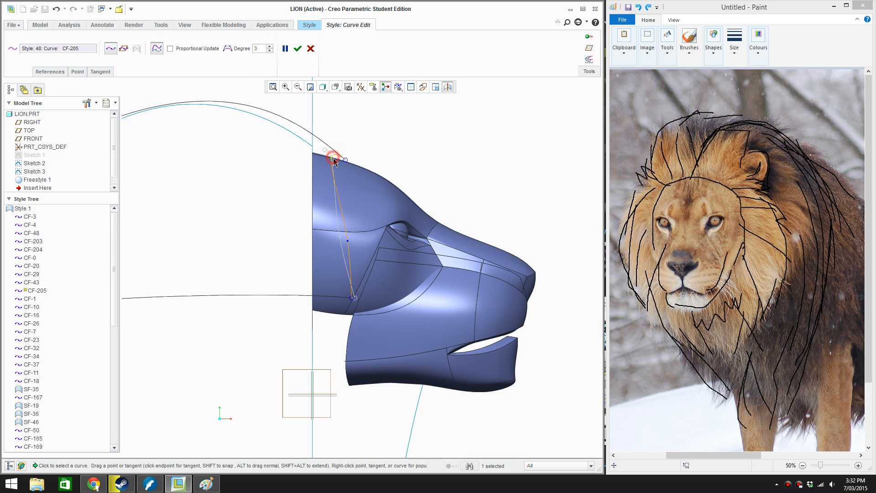
left_click_drag(334, 161, 344, 173)
left_click(297, 49)
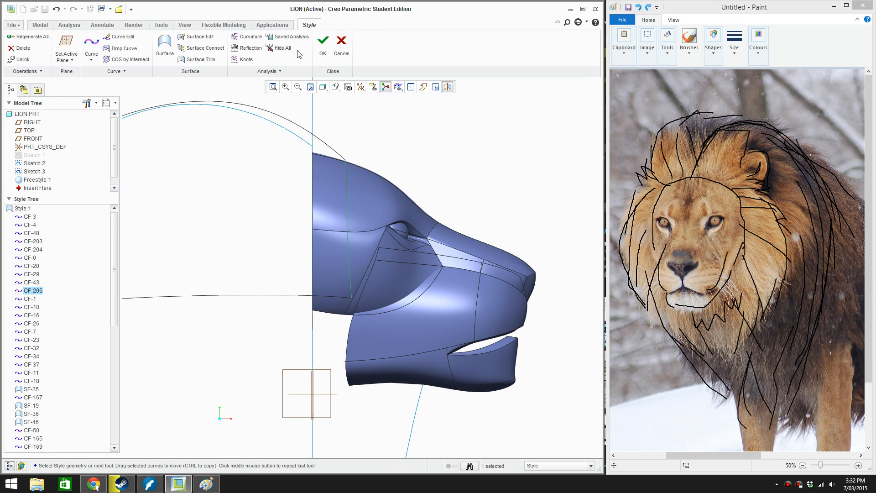
Pull the connecting curve's lower inner point in closer to the side of the head in the front view and accept the edit
key("r")
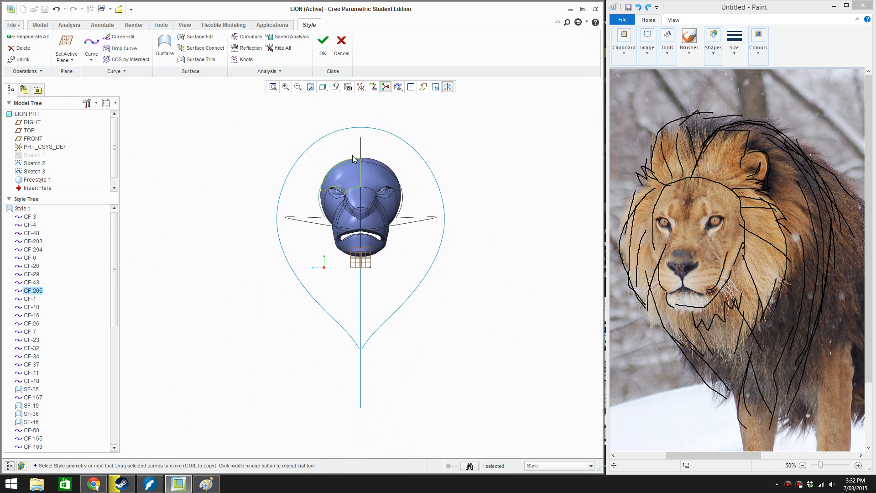
scroll(352, 155, "down", 3)
double_click(337, 175)
scroll(337, 179, "down", 3)
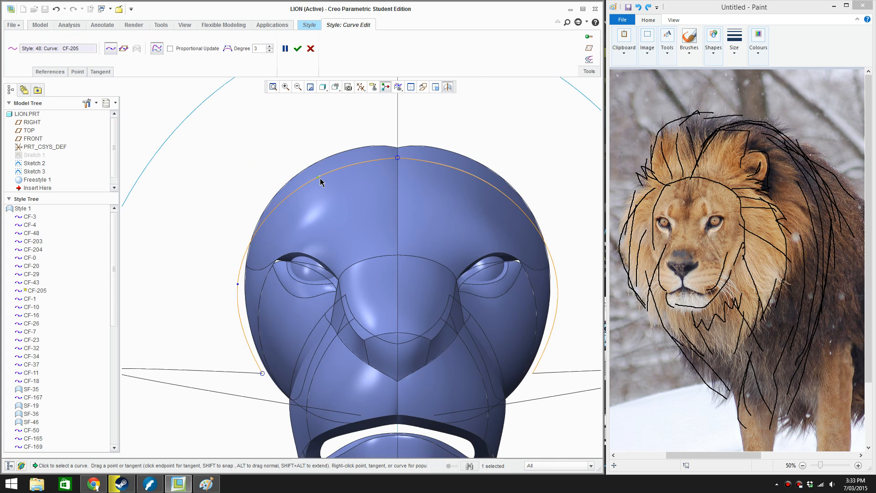
left_click(237, 284)
left_click_drag(240, 285, 242, 287)
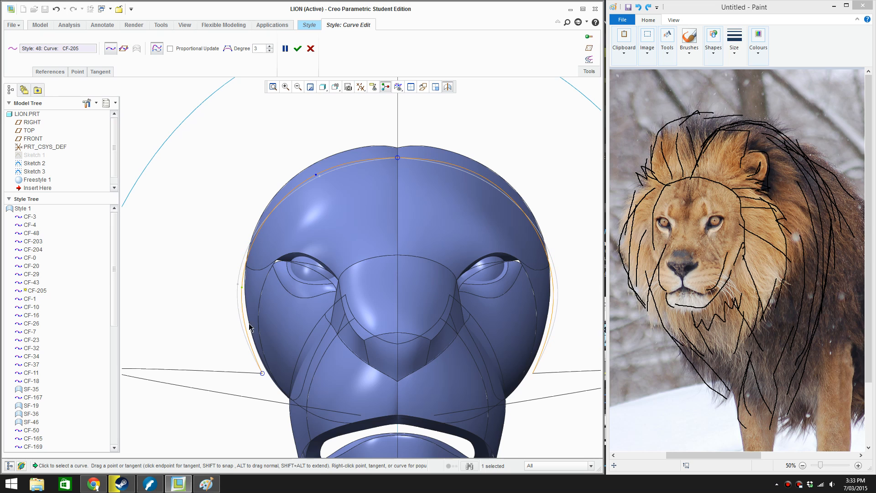
scroll(278, 372, "down", 2)
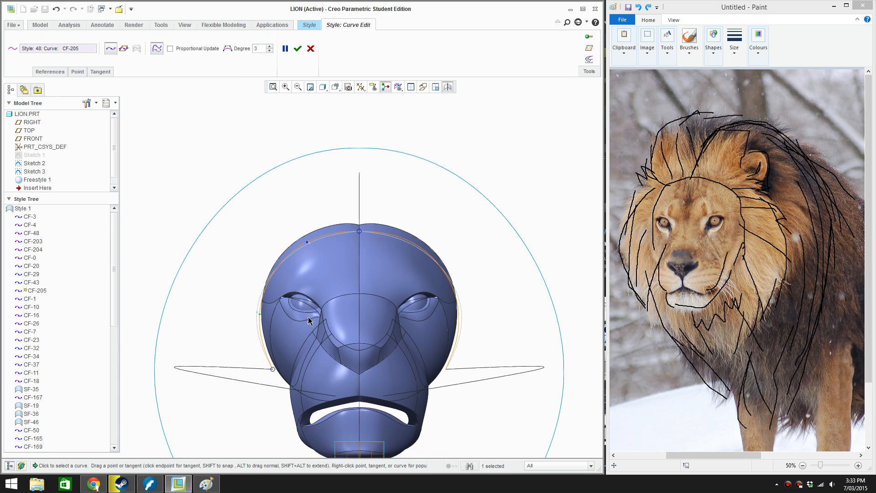
left_click(298, 47)
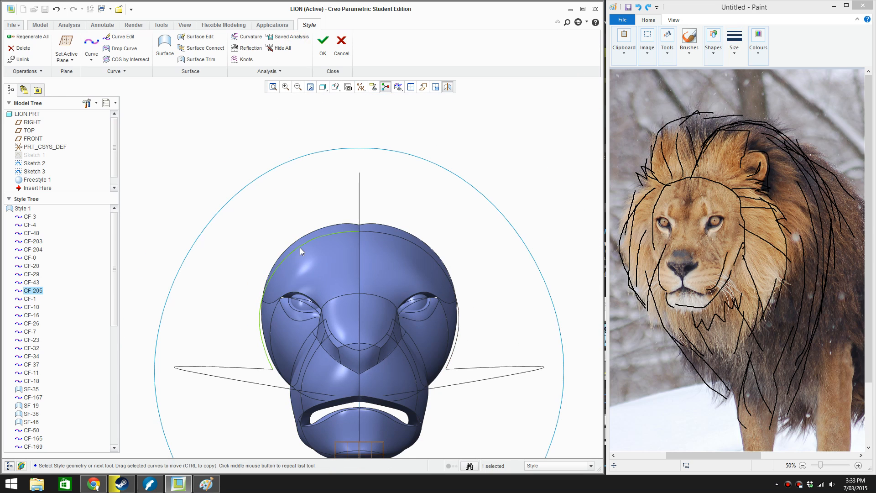
left_click(264, 231)
middle_click_drag(264, 231, 387, 294)
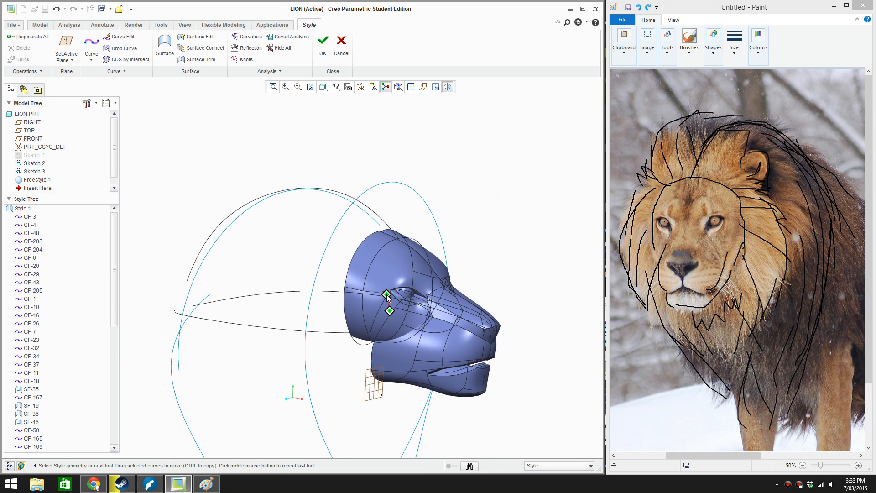
Add the configuration option enable_selection_glow with the value yes and apply the options
left_click(12, 25)
left_click(32, 227)
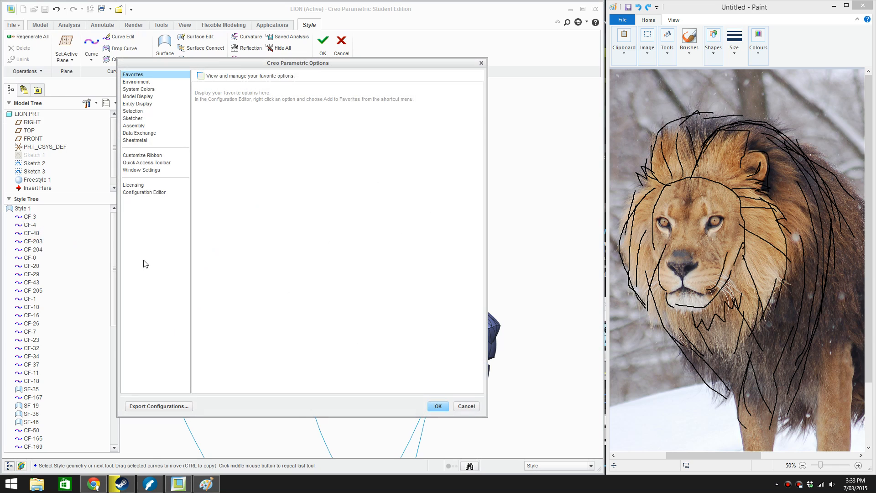
left_click(143, 198)
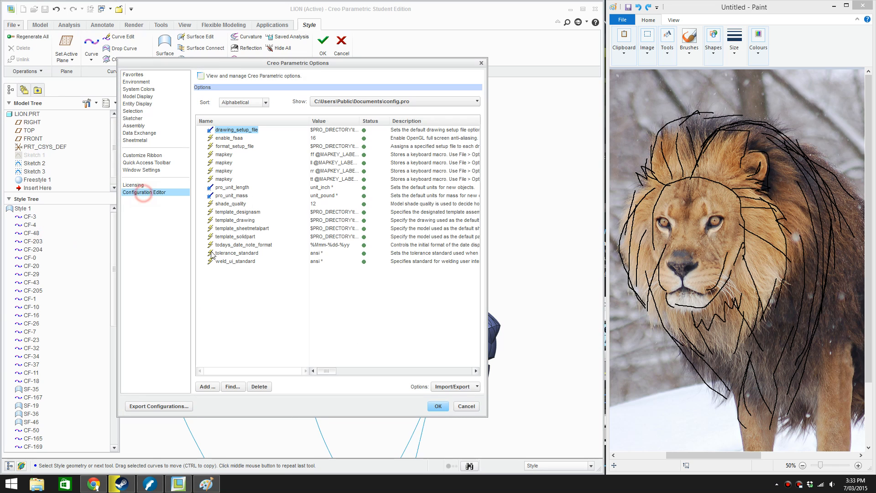
left_click(209, 385)
type("en")
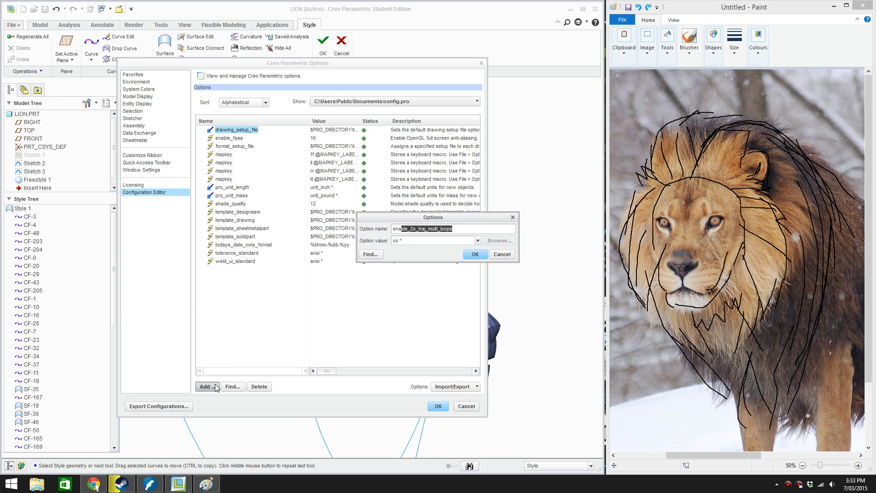
type("able_selection_")
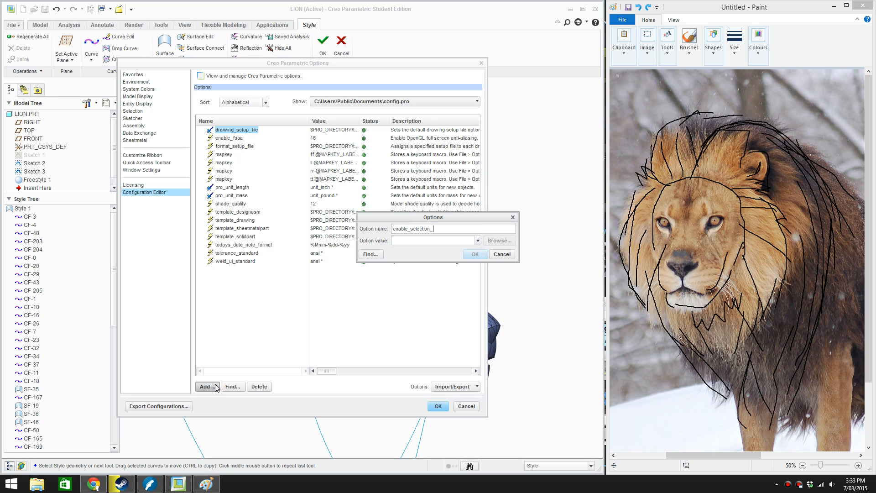
type("glow")
key("Tab")
left_click(475, 254)
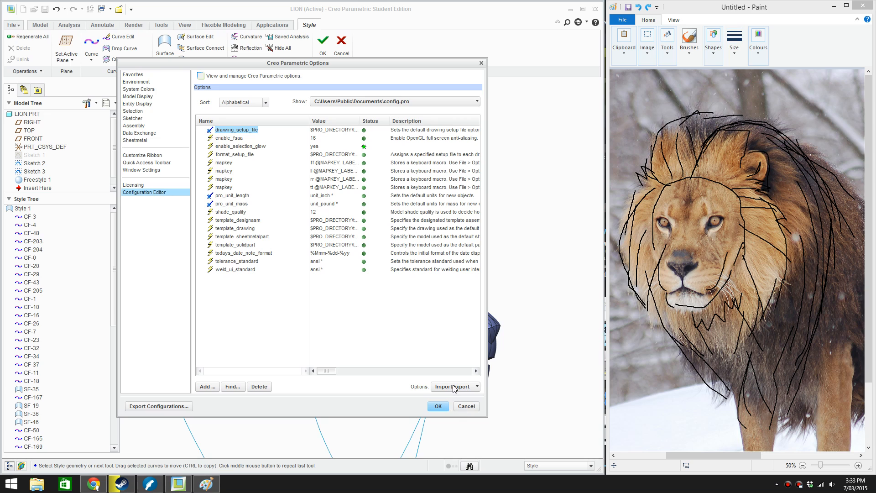
left_click(437, 405)
Examine the mane curves around the head from the front and side
left_click(444, 278)
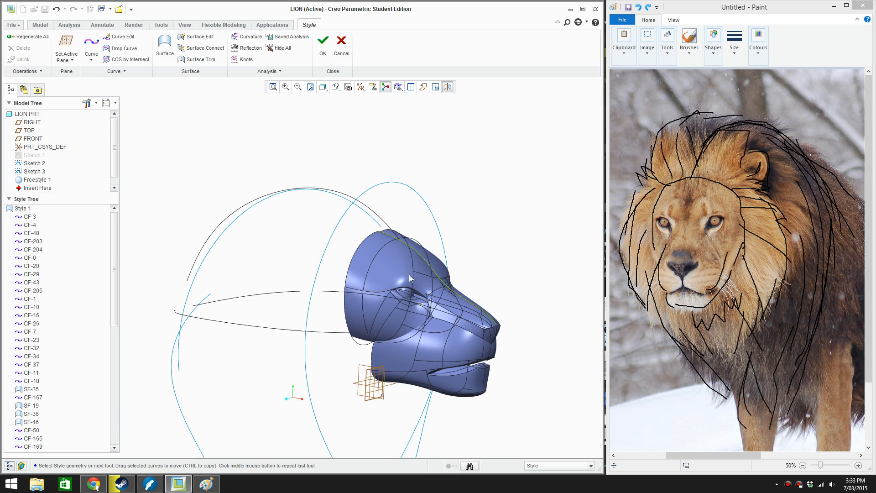
left_click(401, 273)
left_click(453, 226)
left_click(378, 213)
left_click(444, 211)
scroll(317, 291, "up", 1)
middle_click_drag(317, 291, 280, 293)
scroll(280, 293, "down", 1)
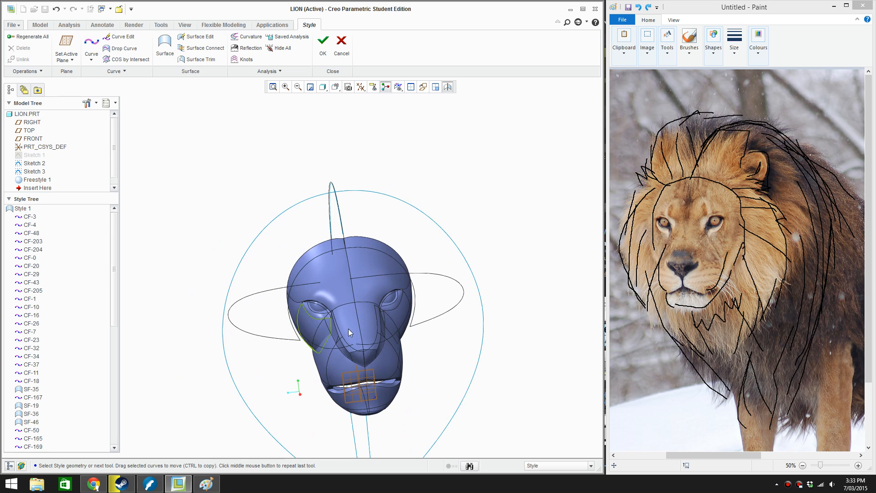
mouse_move(349, 328)
middle_mouse_down("shift")
mouse_move(339, 295)
mouse_move(383, 294)
mouse_move(257, 260)
middle_mouse_up("shift")
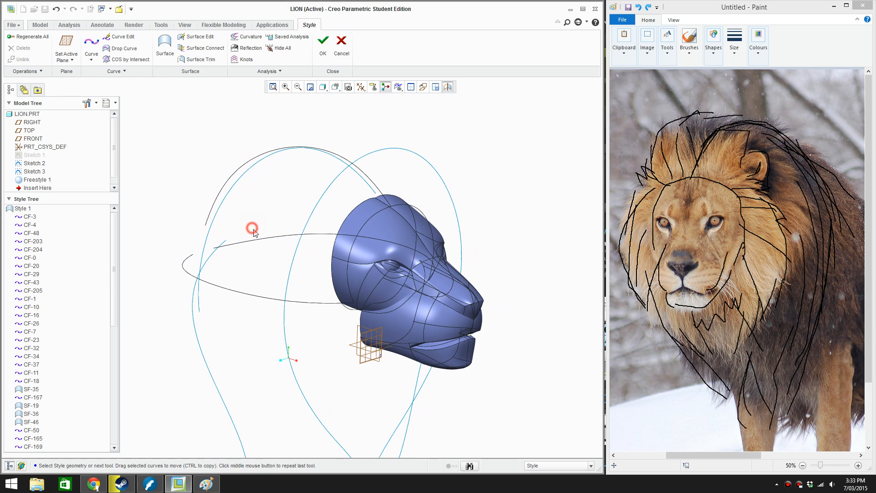
left_click(354, 244)
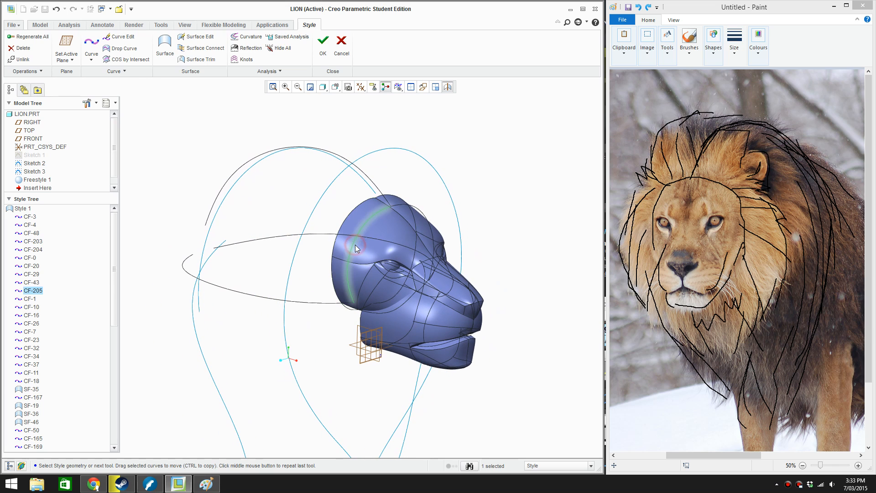
left_click_drag(354, 245, 224, 225)
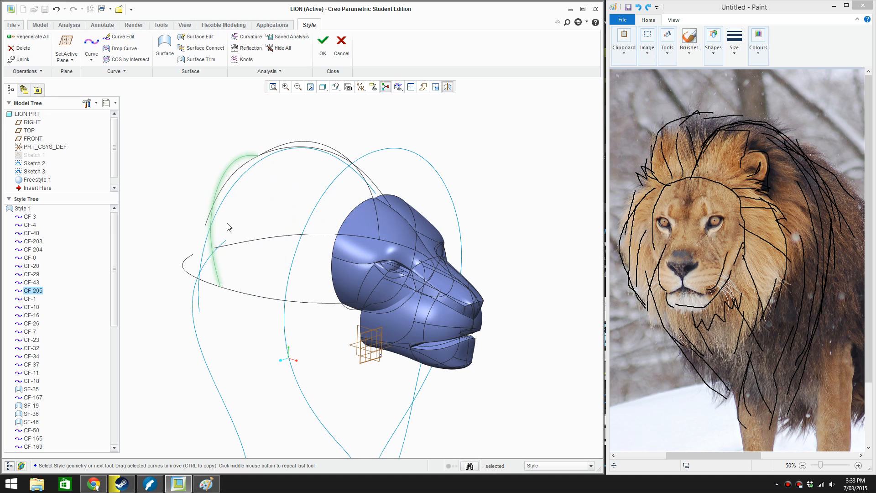
key("ctrl+z")
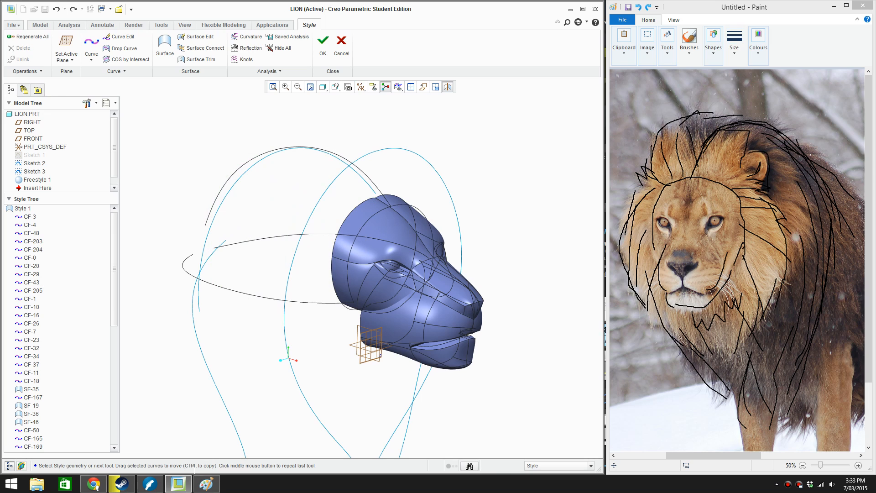
Copy the front connecting curve and slide the copy back along the arch and side curves to near their rear ends
left_click(356, 241)
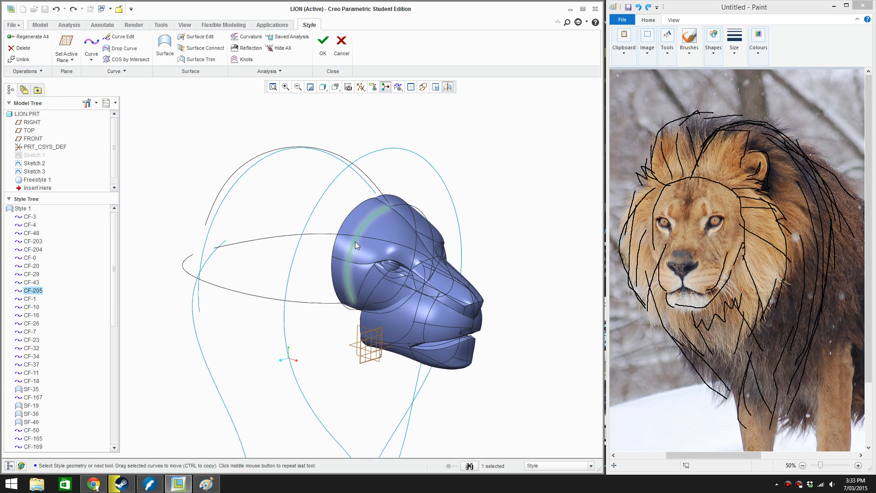
left_click_drag(355, 242, 214, 225, "ctrl")
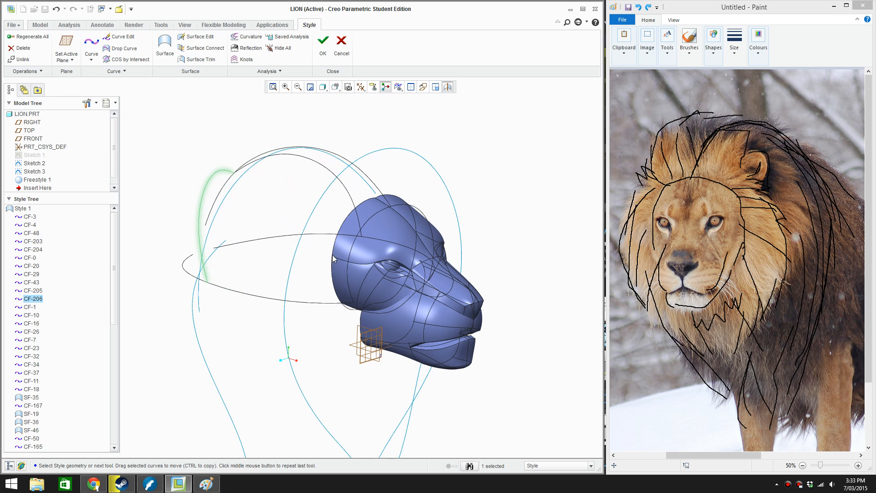
middle_click_drag(254, 246, 313, 205)
double_click(317, 204)
scroll(318, 207, "down", 2)
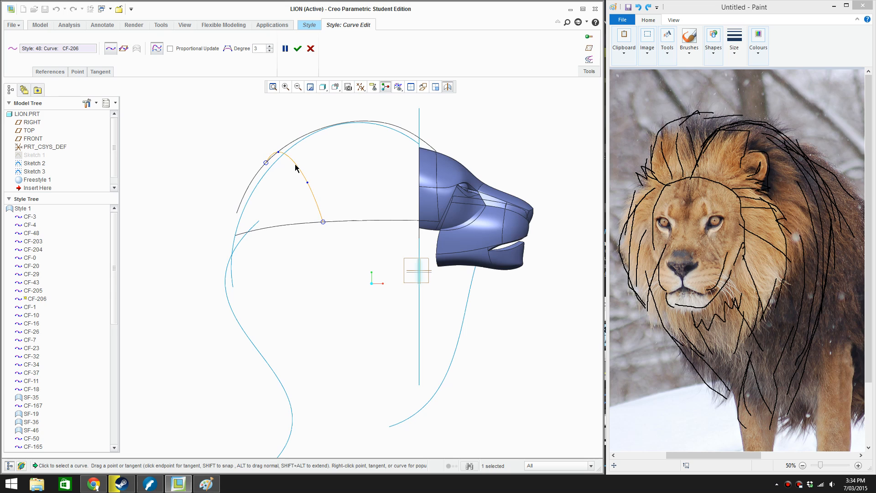
left_click(311, 49)
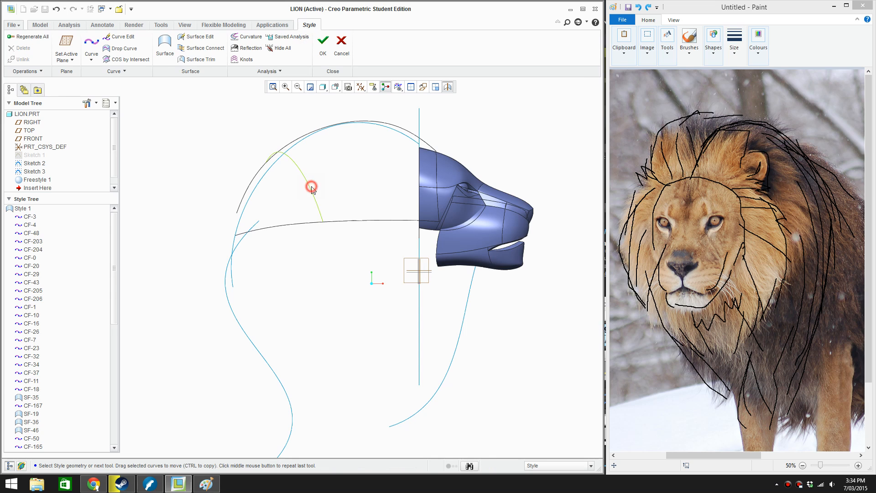
left_click(310, 186)
left_click_drag(311, 186, 238, 228)
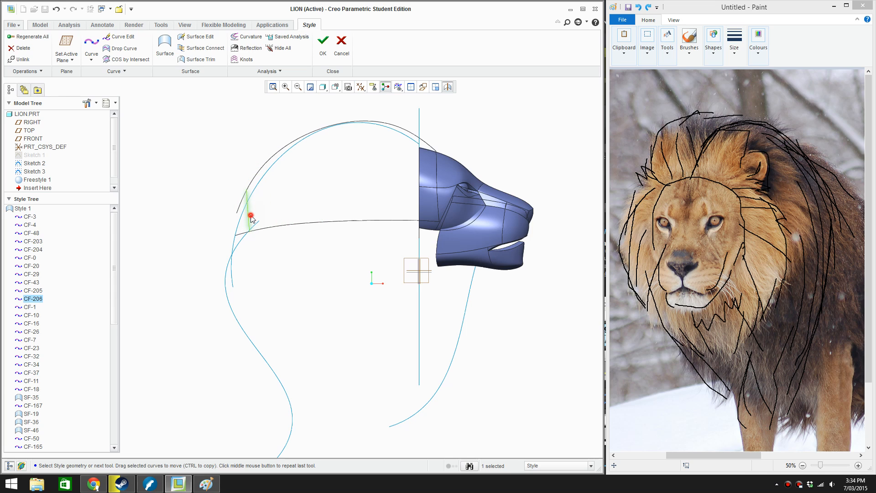
Lower the upper inner point of the rear connecting curve in the front view to smooth its arch, and accept the edit
double_click(251, 217)
scroll(269, 215, "up", 2)
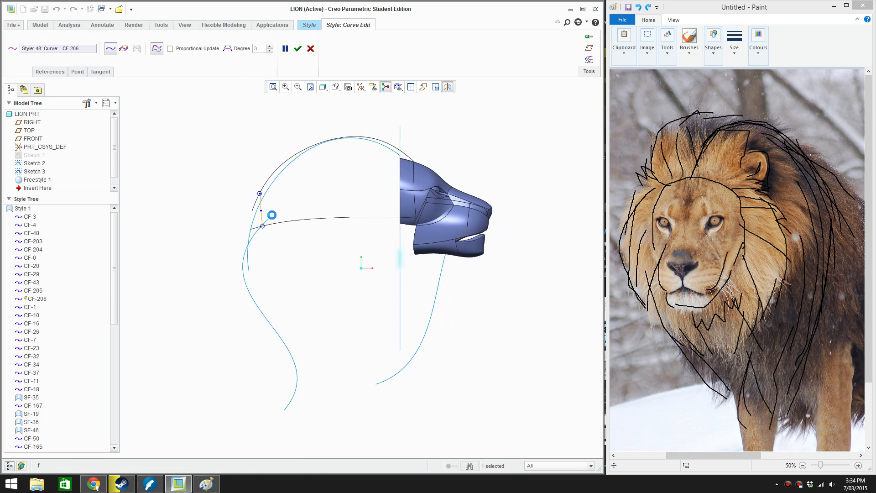
scroll(266, 211, "down", 5)
scroll(262, 207, "up", 5)
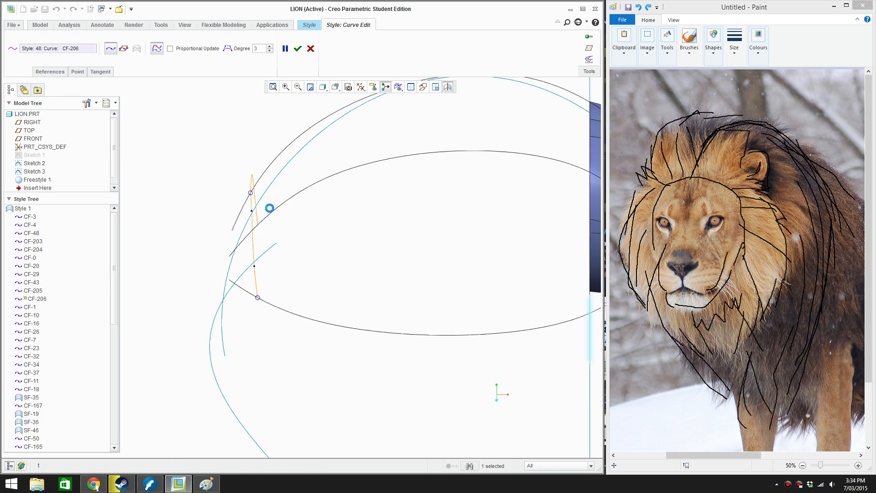
middle_click_drag(276, 308, 322, 258)
scroll(315, 274, "down", 5)
scroll(341, 193, "down", 3)
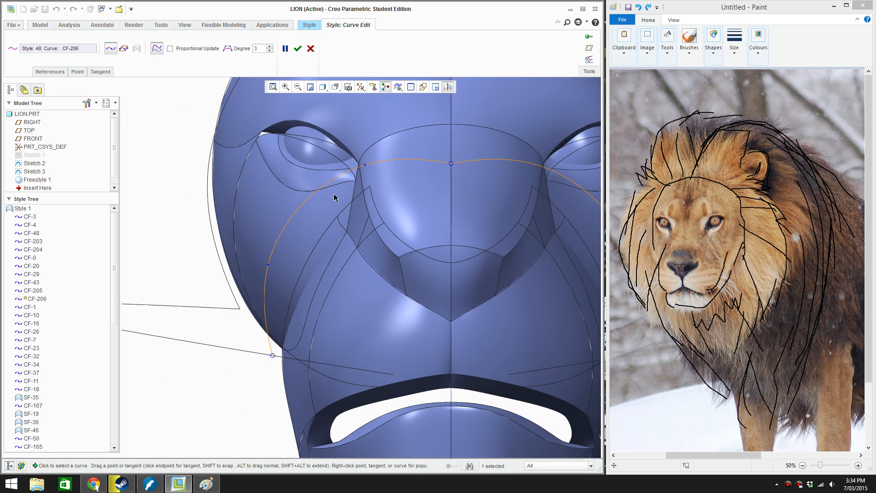
left_click_drag(364, 170, 364, 180)
scroll(272, 252, "up", 2)
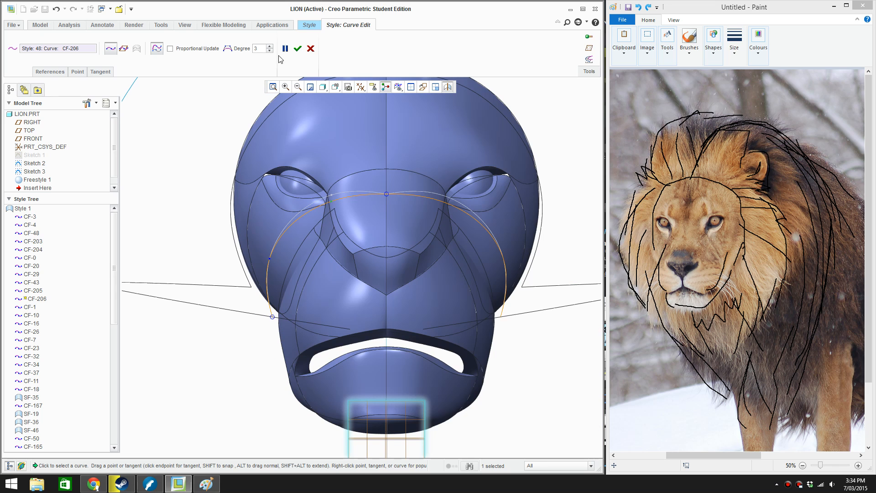
left_click(301, 50)
Create a Style surface for the upper mane from the rear connecting curve, lower side curve, front connecting curve and top arch curve
scroll(398, 250, "up", 3)
middle_click_drag(398, 250, 483, 254)
scroll(423, 261, "up", 2)
left_click(271, 198)
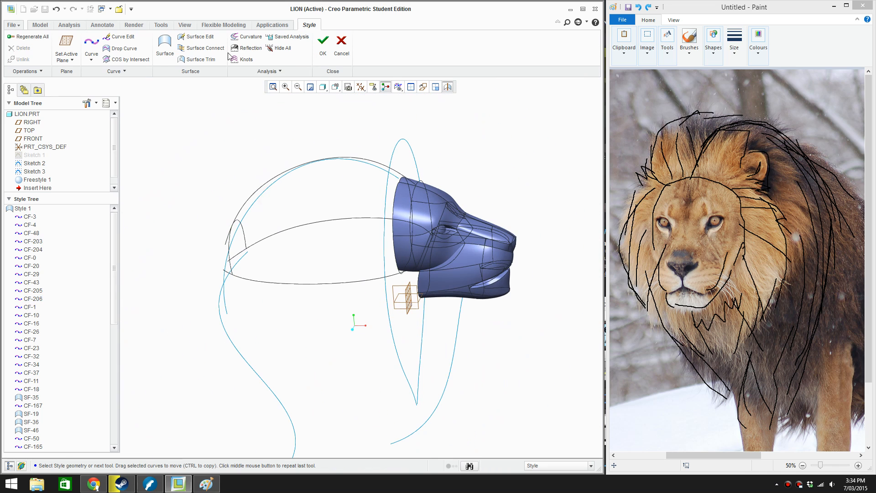
left_click(161, 48)
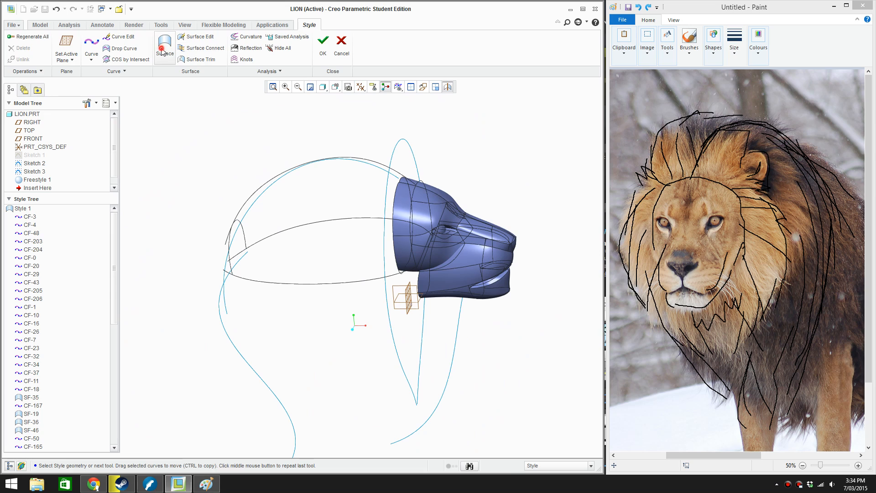
left_click(230, 258)
left_click(275, 279, "ctrl")
left_click(408, 232, "ctrl")
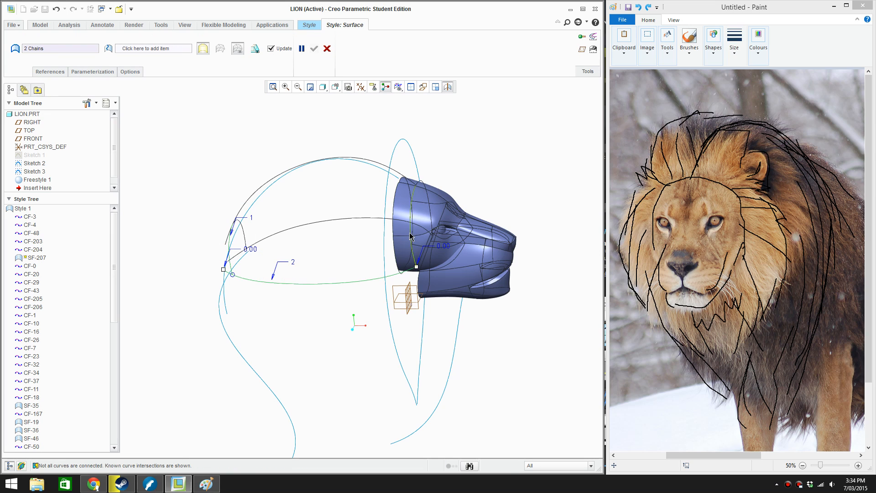
left_click(388, 167, "ctrl")
left_click(307, 48)
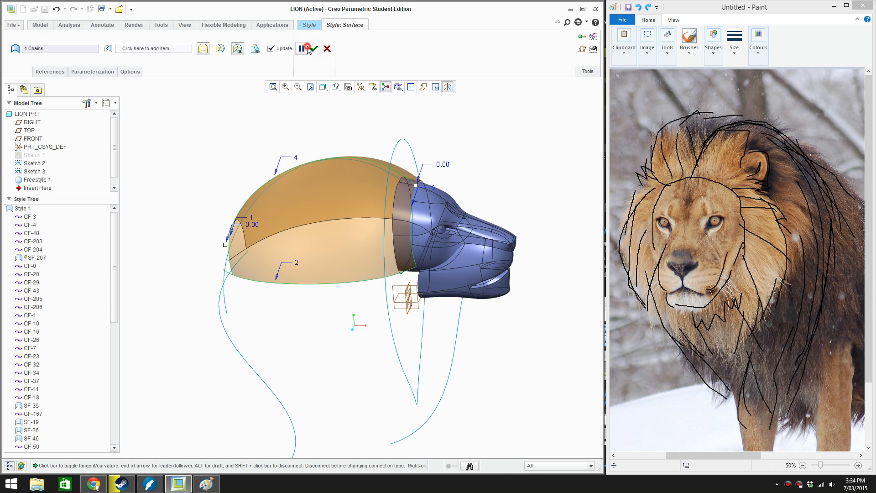
left_click(303, 47)
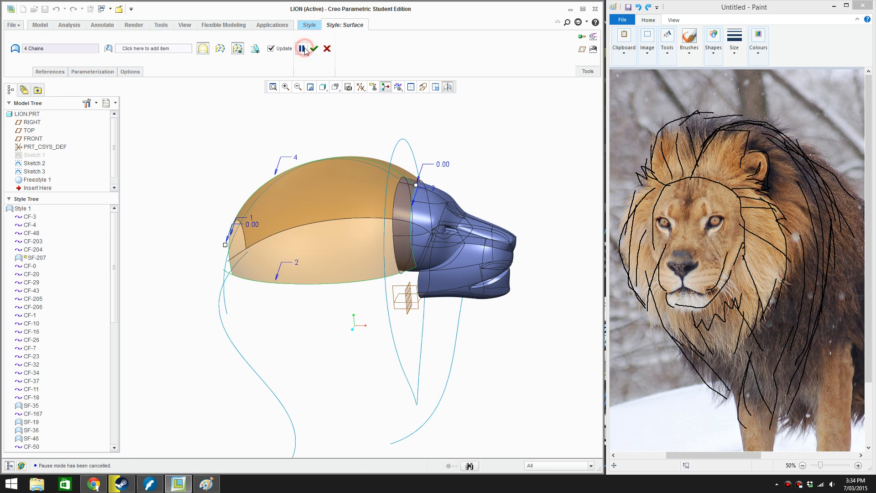
middle_click(351, 105)
Examine the new mane surface and its boundary connections, especially along the top arch where the mirrored halves meet
left_click(351, 105)
middle_click_drag(397, 262, 368, 220)
left_click(368, 222)
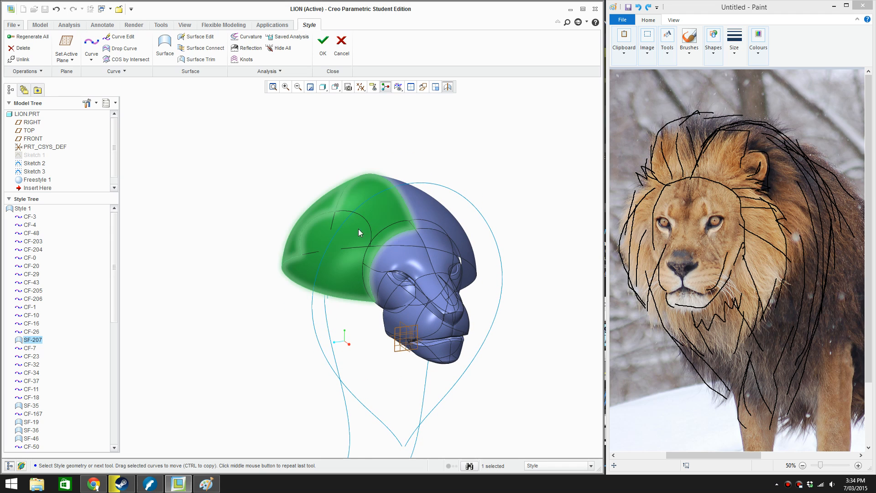
left_click(449, 151)
scroll(409, 185, "down", 3)
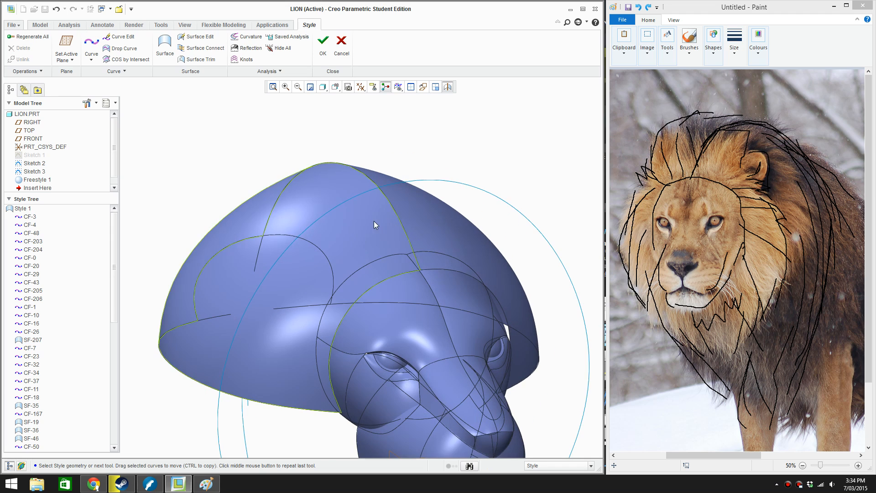
middle_click_drag(374, 221, 354, 224)
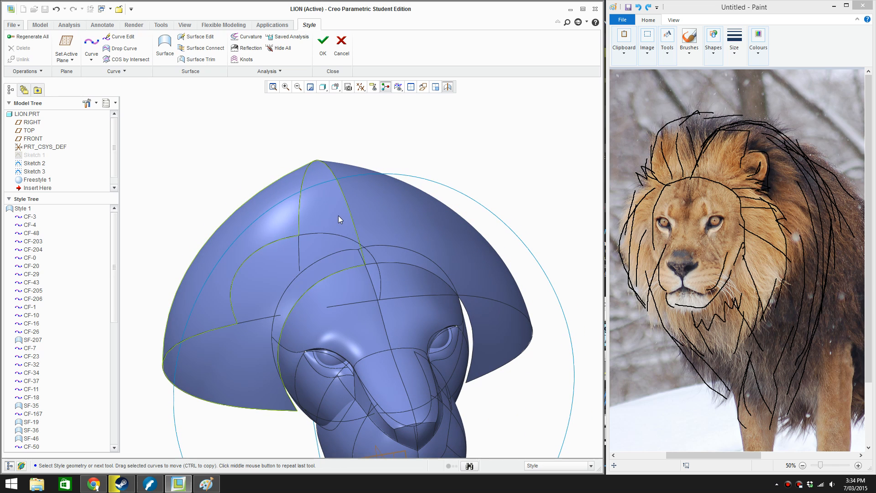
double_click(336, 215)
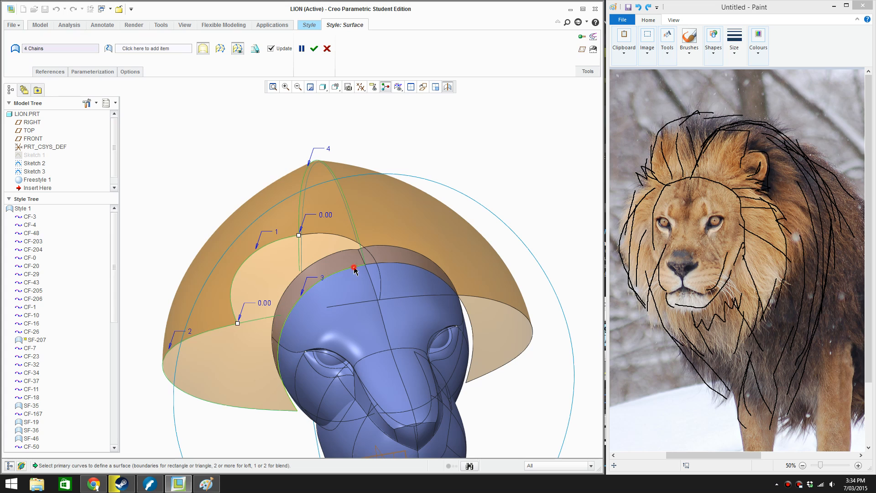
left_click(354, 269)
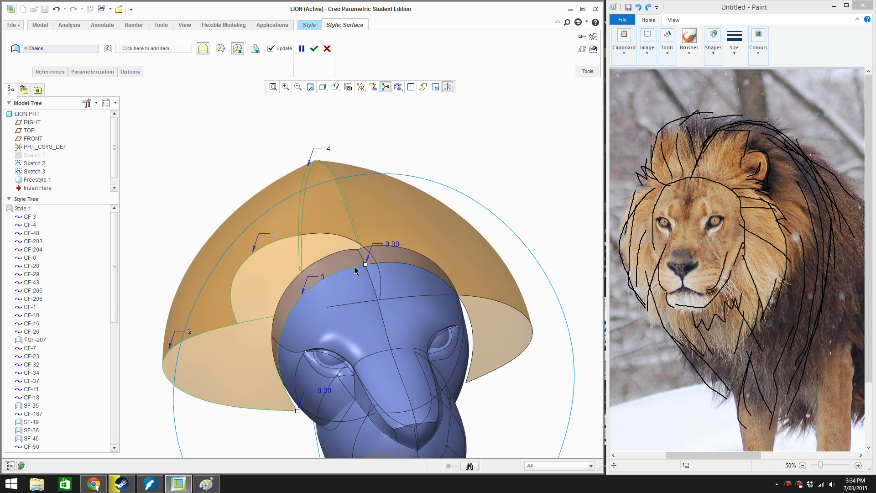
left_click(314, 48)
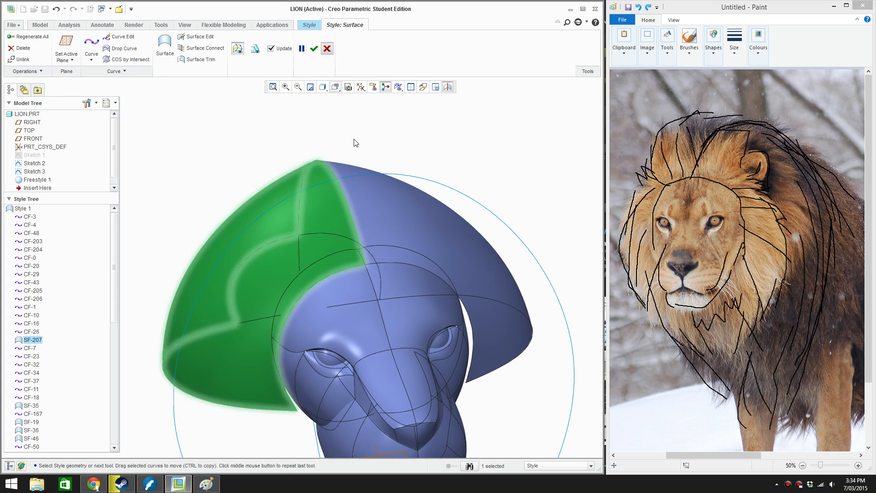
Make the front connecting curve's upper-end tangent Normal to the head's vertical mid-plane and accept the edit
double_click(354, 269)
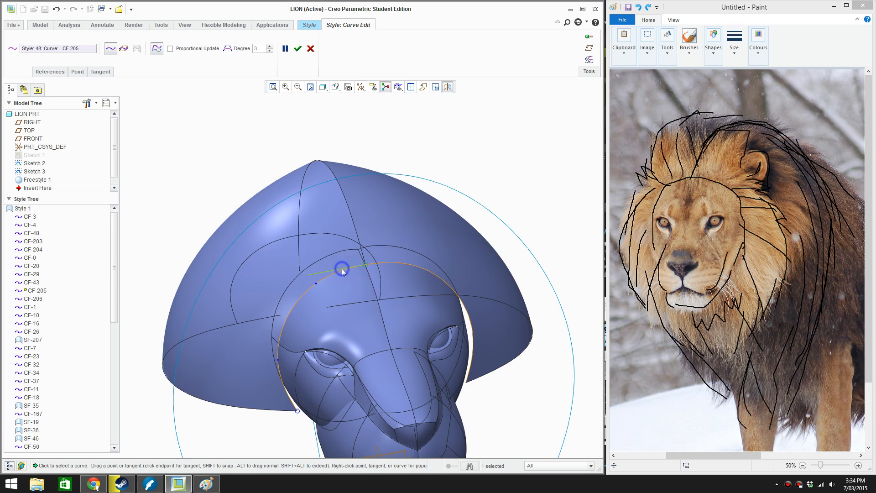
right_click(341, 269)
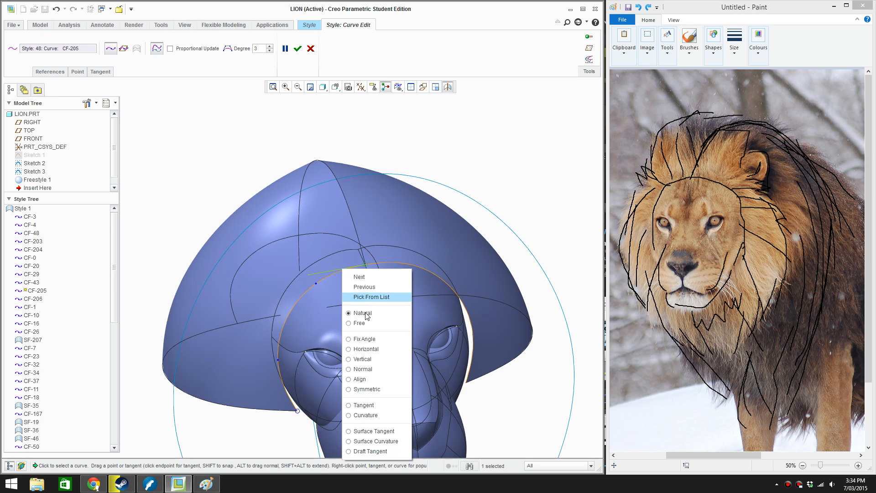
left_click(368, 369)
scroll(355, 306, "up", 3)
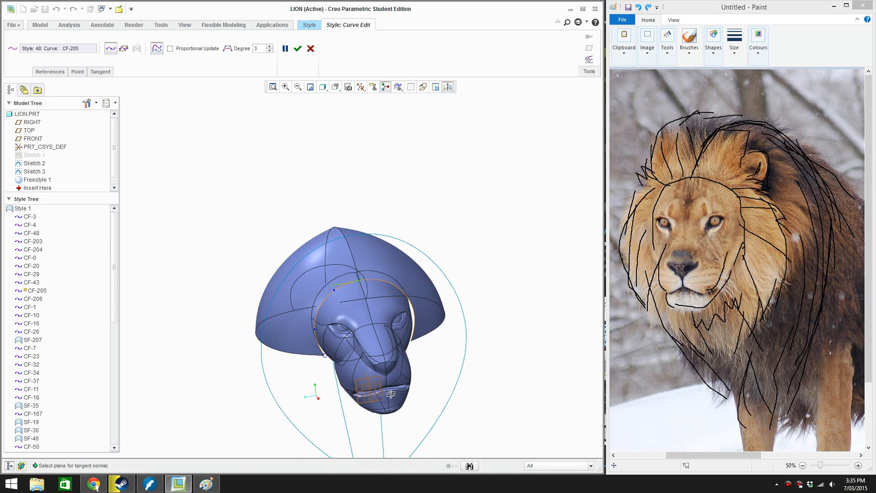
scroll(391, 393, "down", 4)
left_click(372, 365)
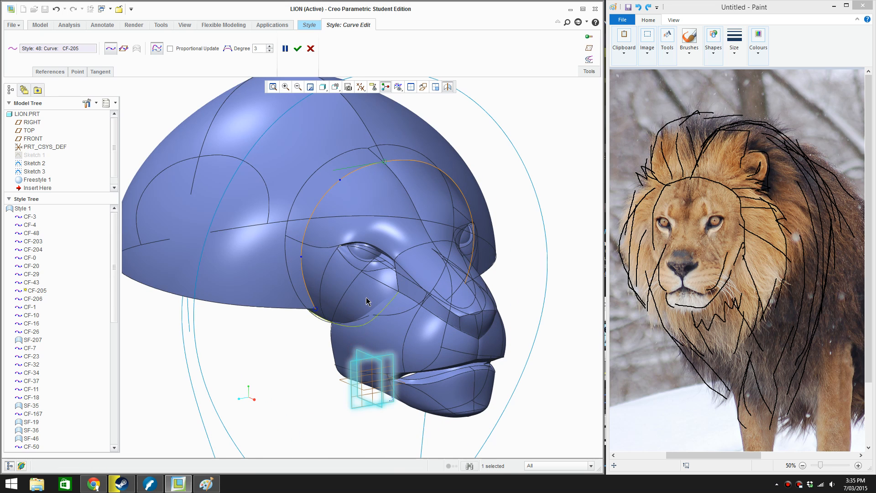
scroll(366, 301, "up", 3)
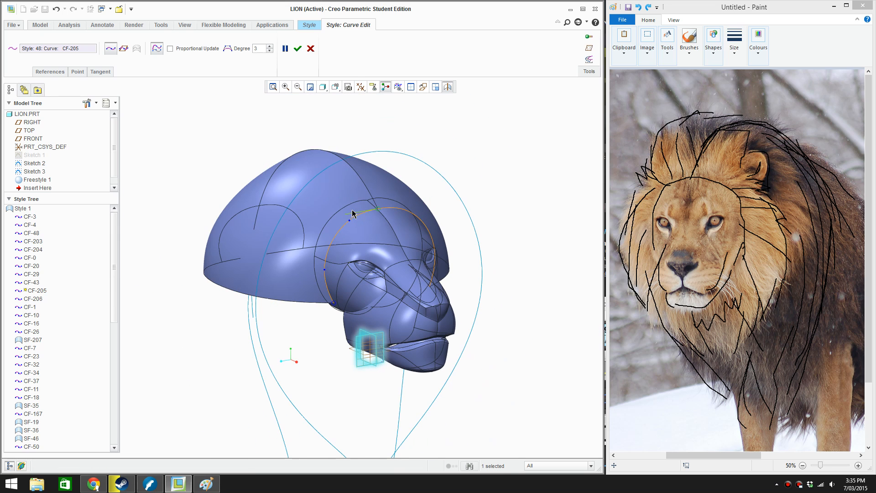
middle_click_drag(353, 213, 334, 102)
left_click(297, 49)
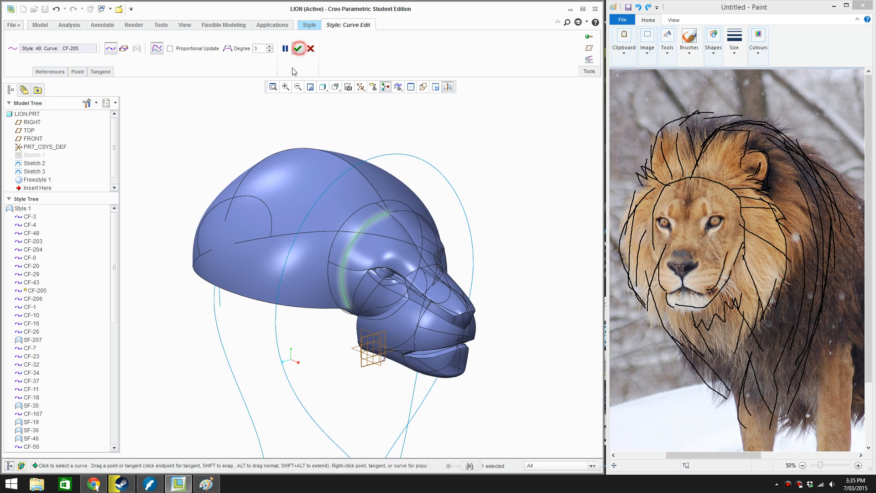
Make the rear connecting curve's upper-end tangent Normal to the same vertical mid-plane and accept the edit
middle_click_drag(270, 233, 220, 218)
double_click(223, 220)
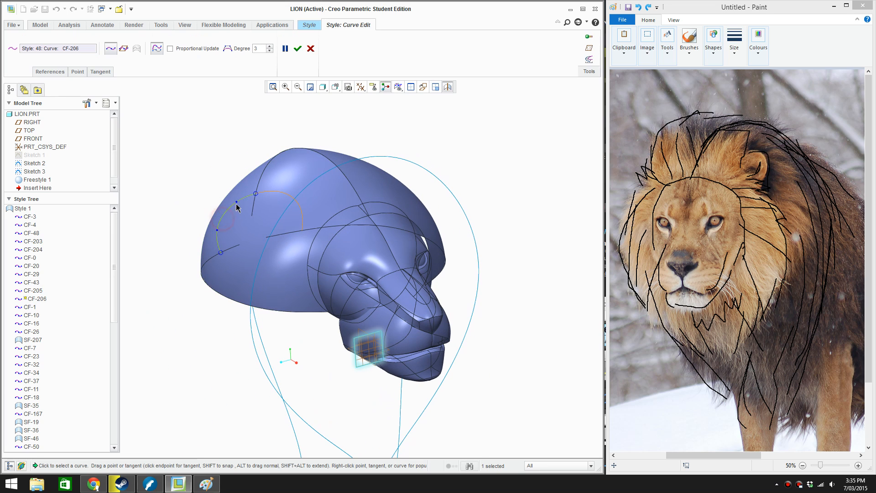
right_click(242, 196)
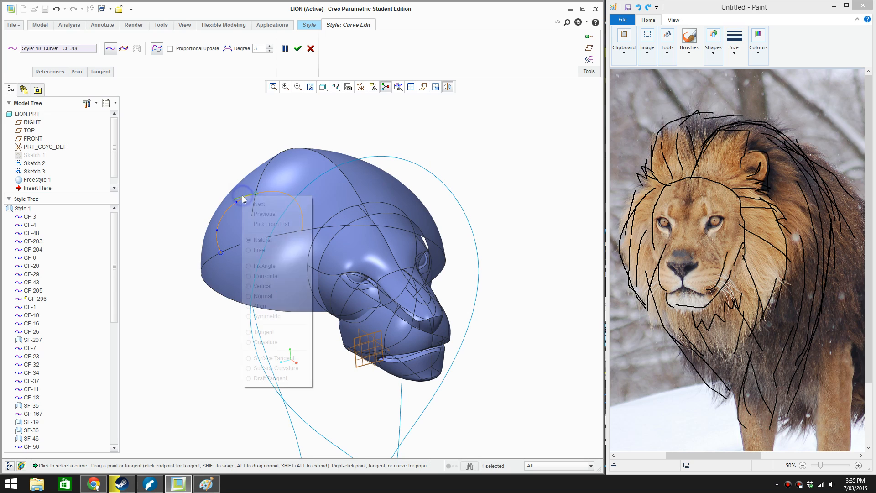
left_click(280, 296)
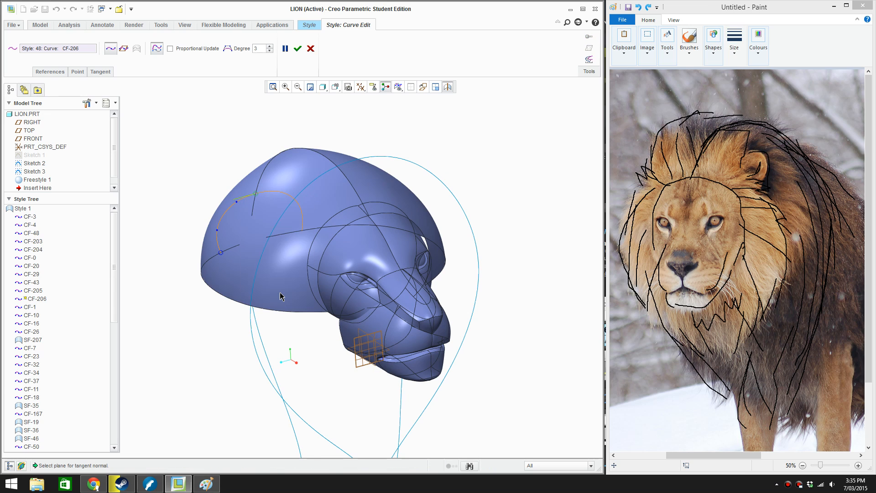
left_click(359, 329)
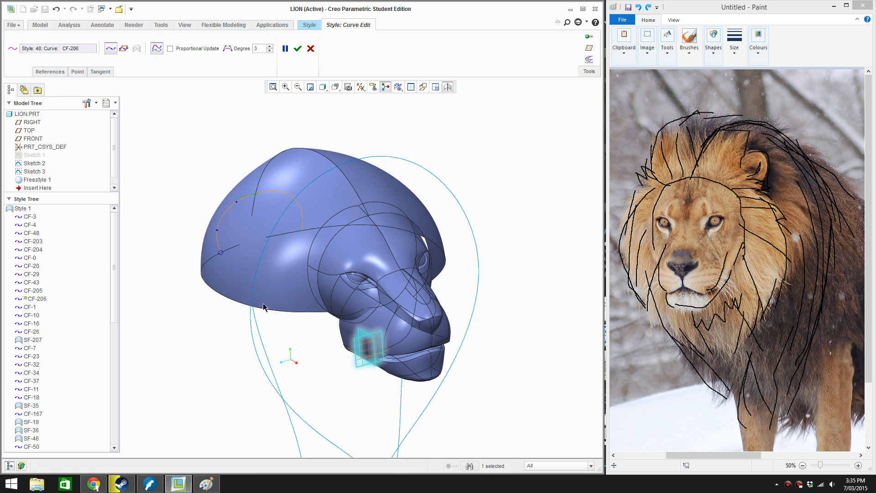
left_click(298, 48)
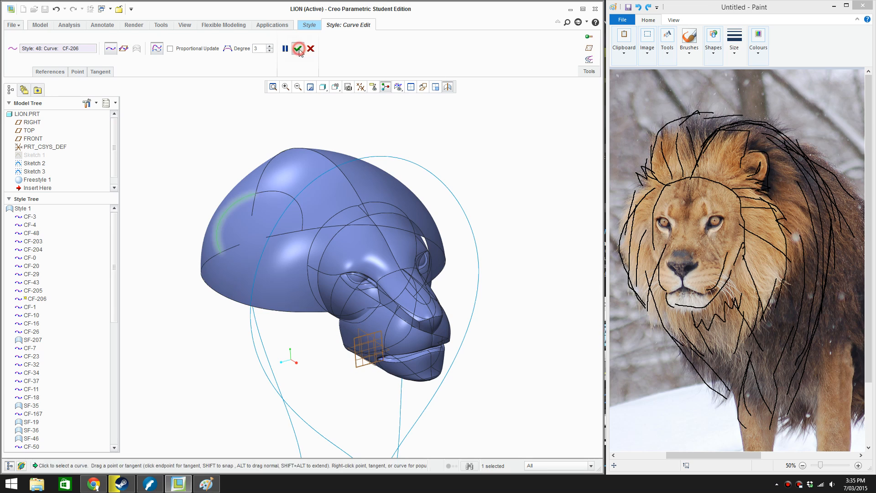
Reopen the front connecting curve and check the constraint type of its upper-end tangent
double_click(337, 215)
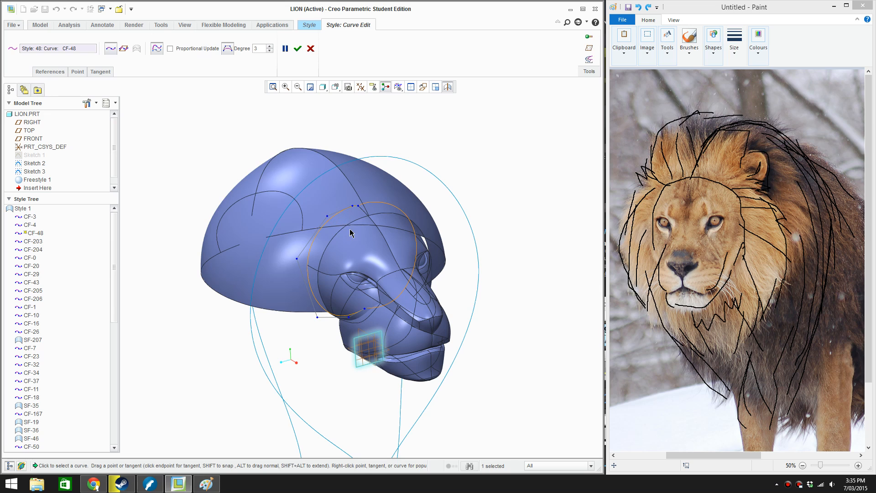
left_click(356, 222)
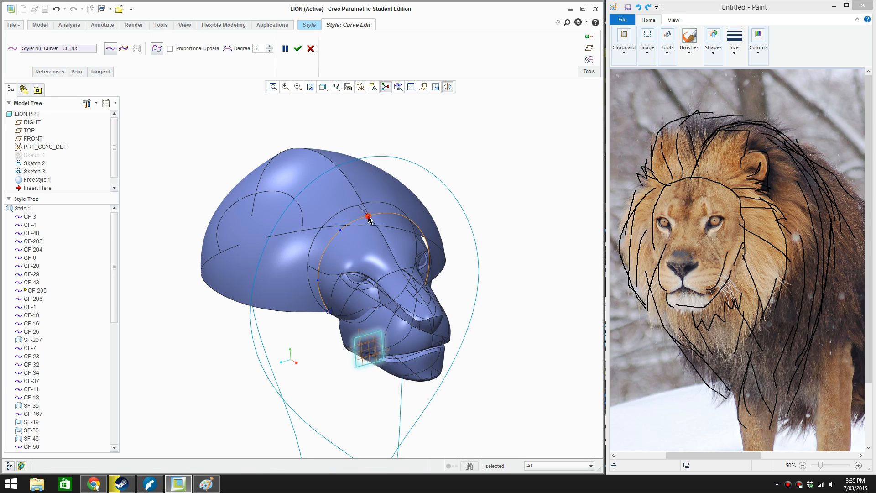
right_click(355, 221)
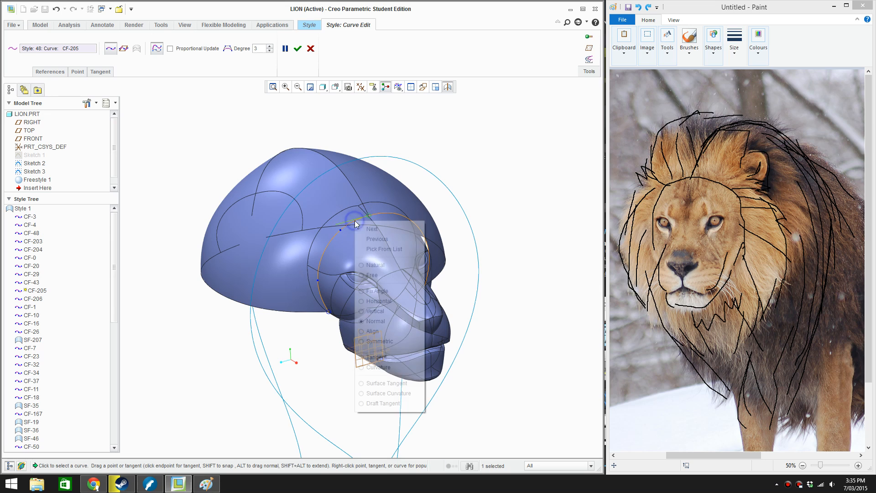
left_click(386, 325)
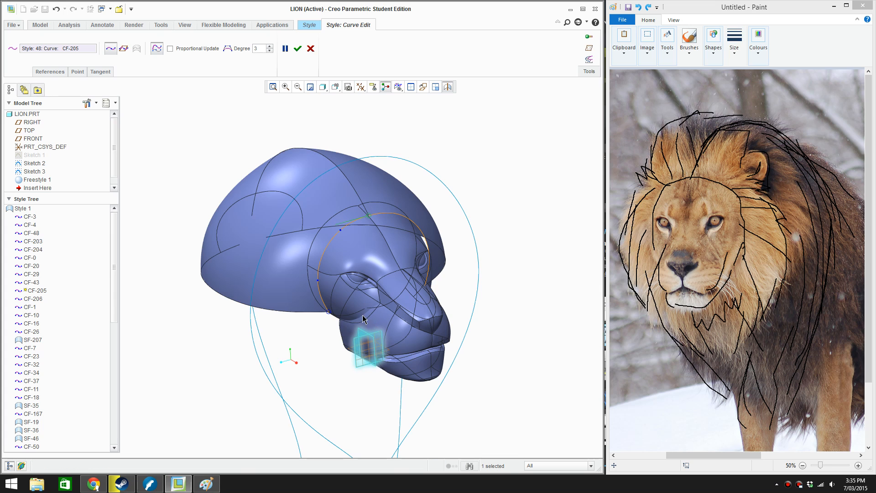
left_click(298, 49)
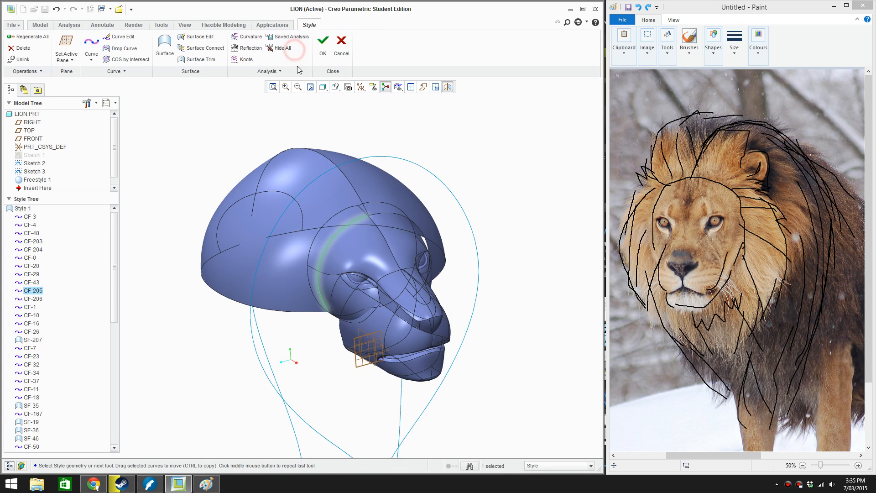
Change the mane surface's connection along the top arch boundary to smooth it across the mid-plane, and accept the edit
left_click(251, 136)
double_click(292, 193)
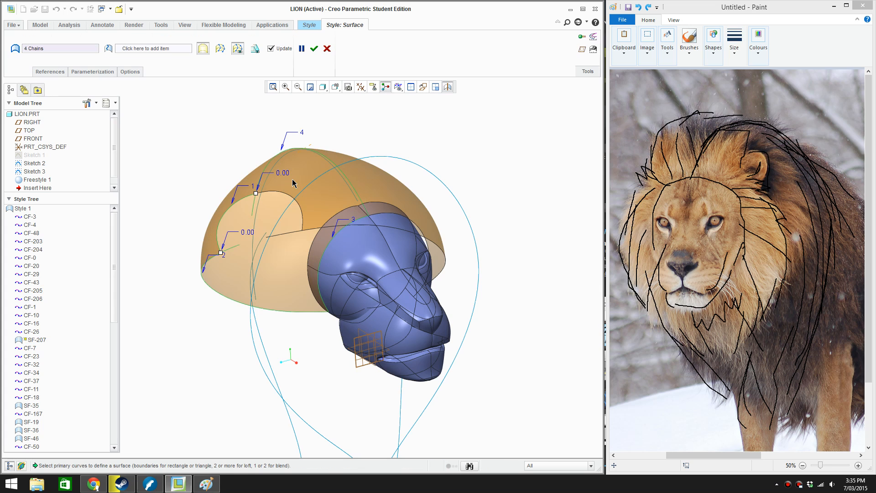
right_click(311, 151)
left_click(330, 200)
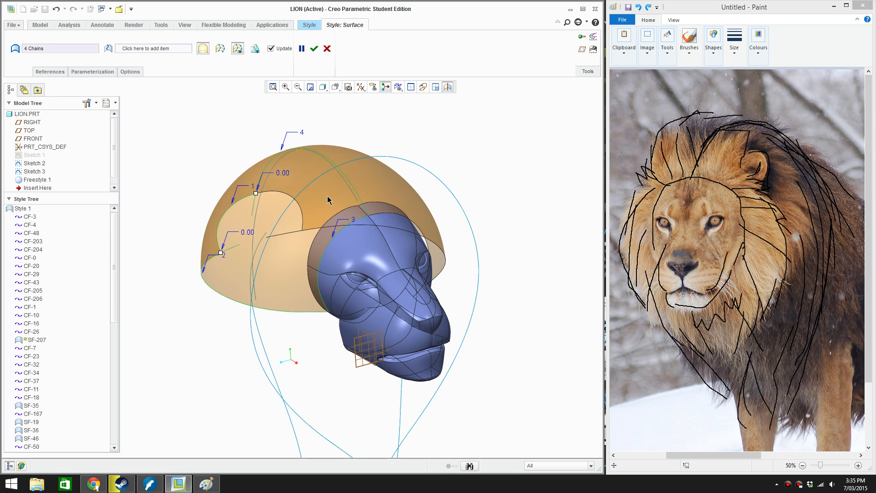
left_click(313, 48)
Set the display style to Shading With Edges and inspect the mane surface around the head and from the side
mouse_move(379, 121)
middle_mouse_down()
mouse_move(387, 117)
mouse_move(408, 169)
mouse_move(358, 178)
mouse_move(435, 174)
mouse_move(402, 227)
mouse_move(330, 217)
middle_mouse_up()
mouse_move(359, 276)
middle_mouse_down()
mouse_move(345, 248)
mouse_move(366, 236)
mouse_move(358, 315)
middle_mouse_up()
scroll(359, 242, "down", 4)
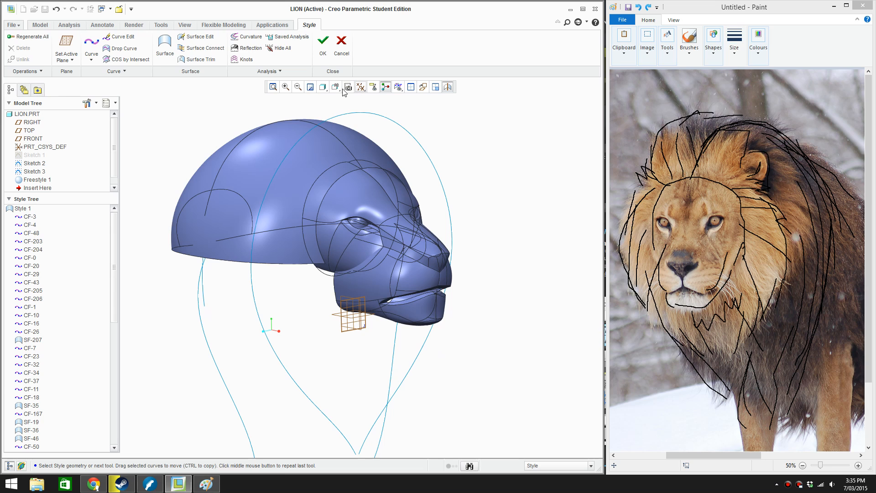
left_click(323, 87)
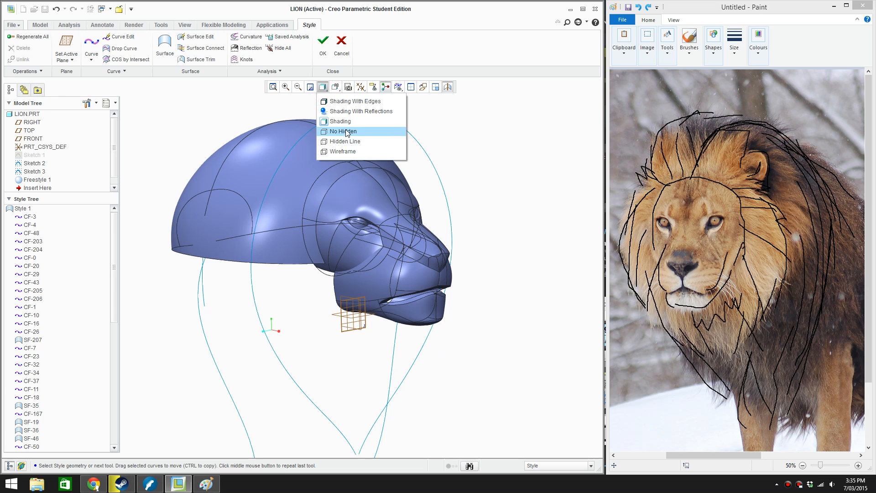
left_click(338, 100)
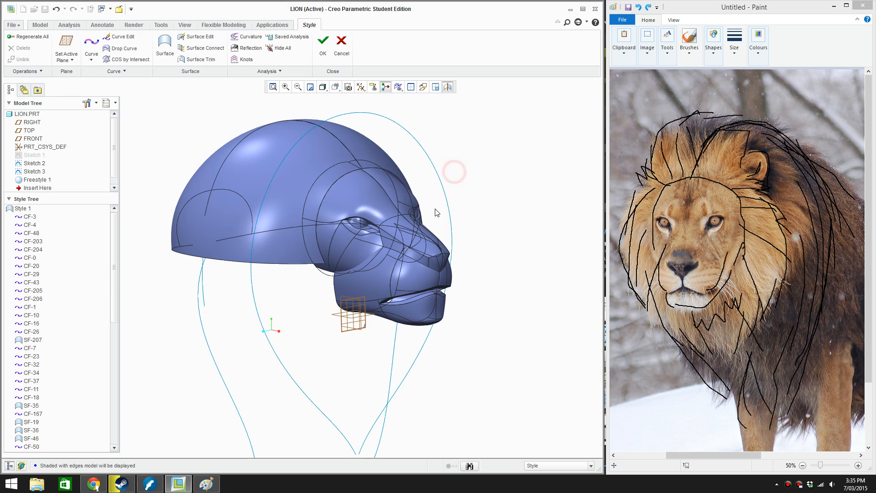
middle_click_drag(412, 197, 387, 242)
scroll(389, 246, "down", 2)
scroll(450, 244, "up", 3)
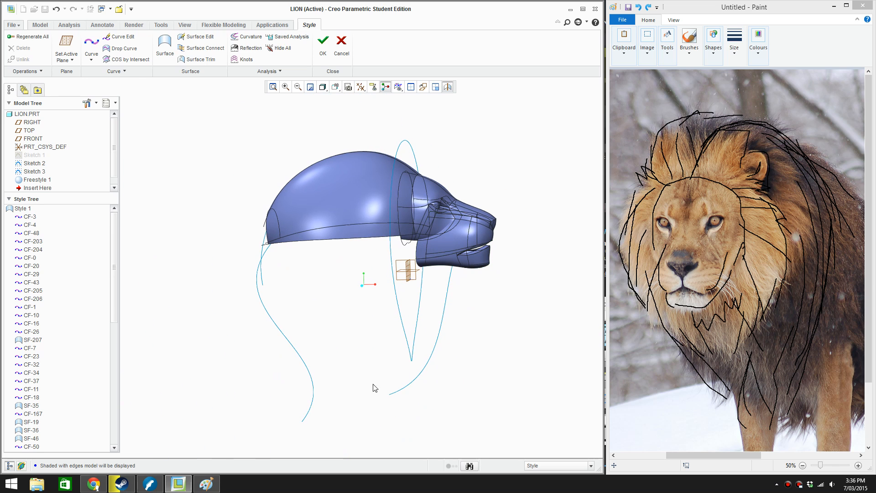
Search the Windows Start screen for Paint and open it
left_click(11, 483)
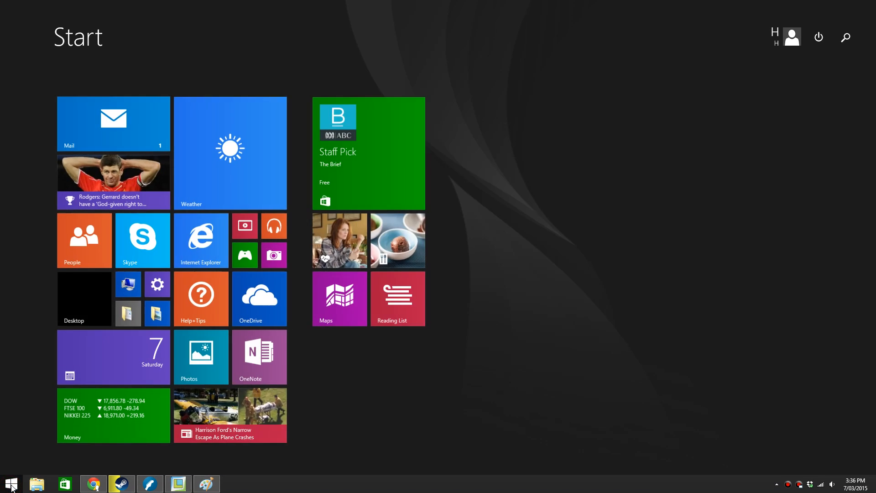
type("paint")
left_click(11, 483)
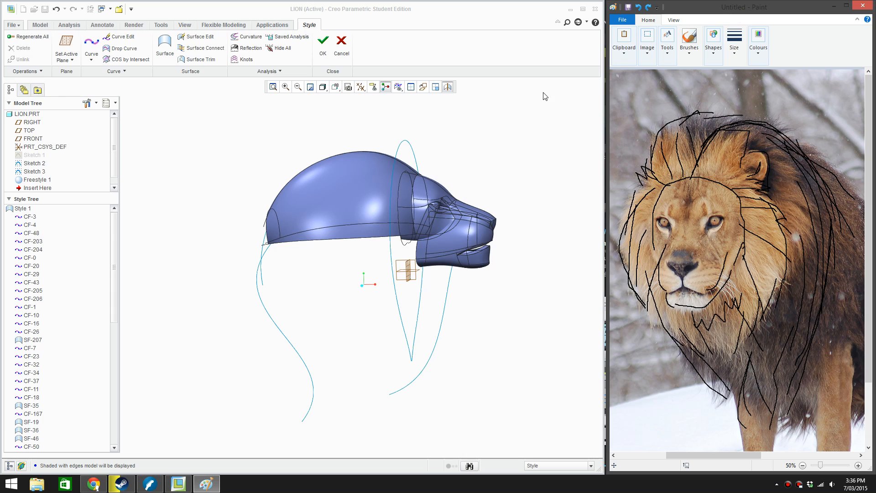
Enlarge the side view of the lion head in Creo for a screenshot, and switch to Paint in a wider window
left_click(559, 115)
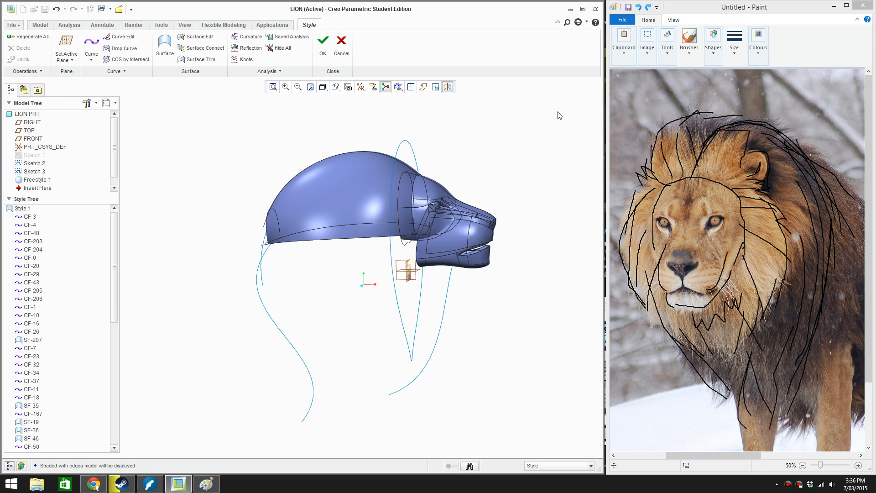
scroll(386, 332, "down", 2)
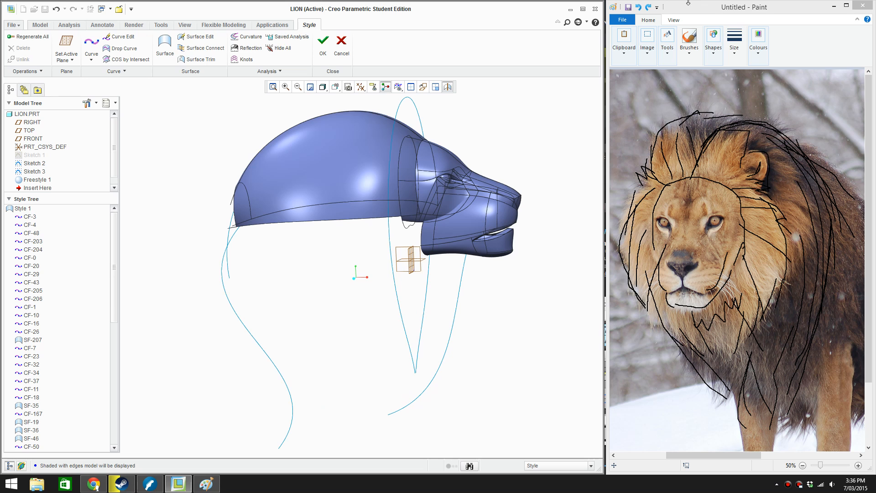
left_click(696, 15)
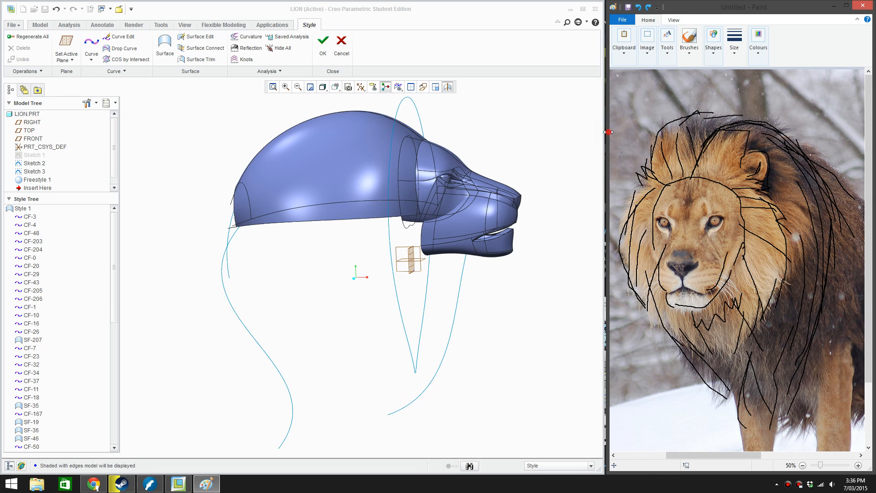
mouse_move(605, 383)
left_mouse_down()
mouse_move(389, 144)
mouse_move(11, 159)
left_mouse_up()
key("ctrl+v")
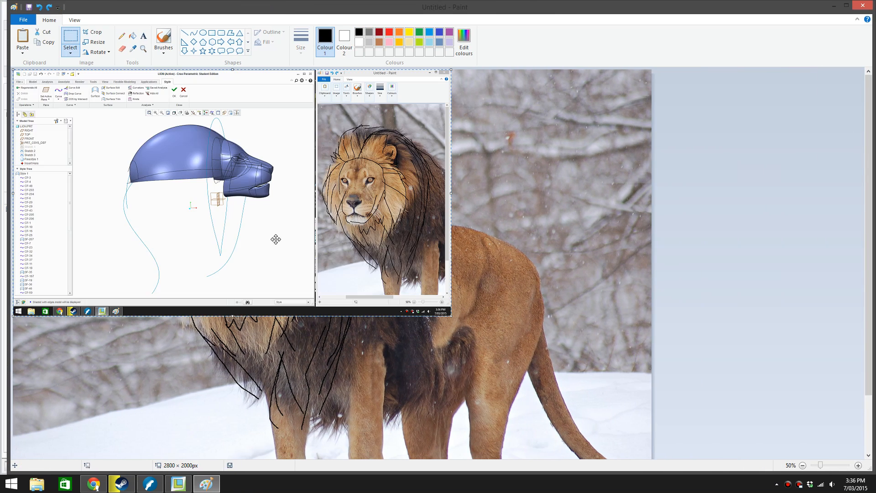
left_click_drag(243, 212, 551, 245)
key("Delete")
left_click_drag(652, 297, 862, 294)
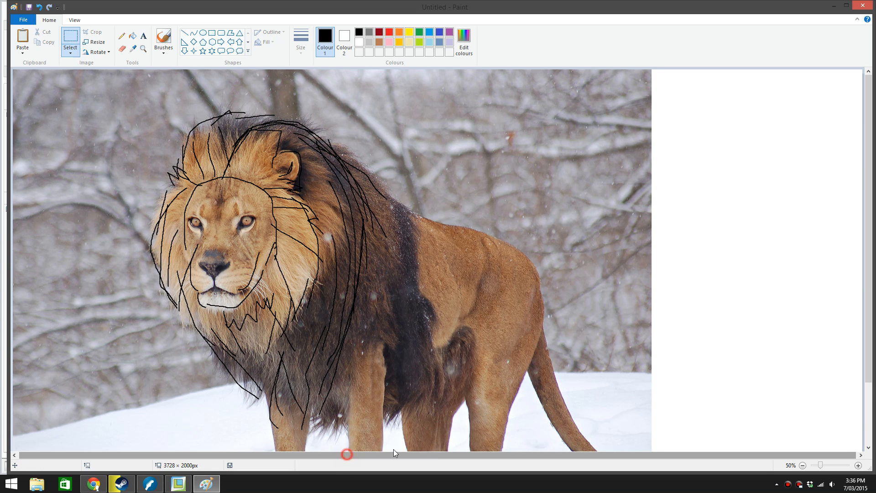
scroll(300, 384, "down", 3)
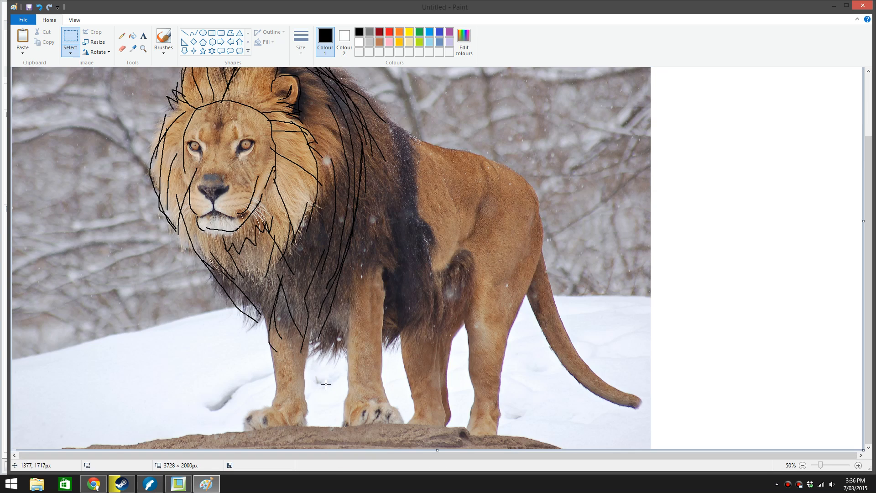
key("ctrl+z")
Extend the canvas below the lion photo to 2800 × 3260 px and place the pasted Creo screenshot in the blank area
scroll(325, 384, "down", 1, "ctrl")
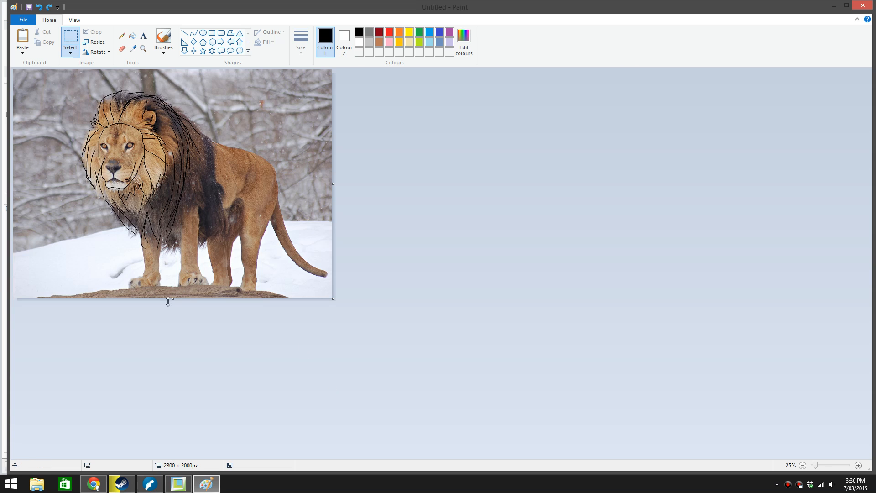
left_click_drag(171, 301, 178, 441)
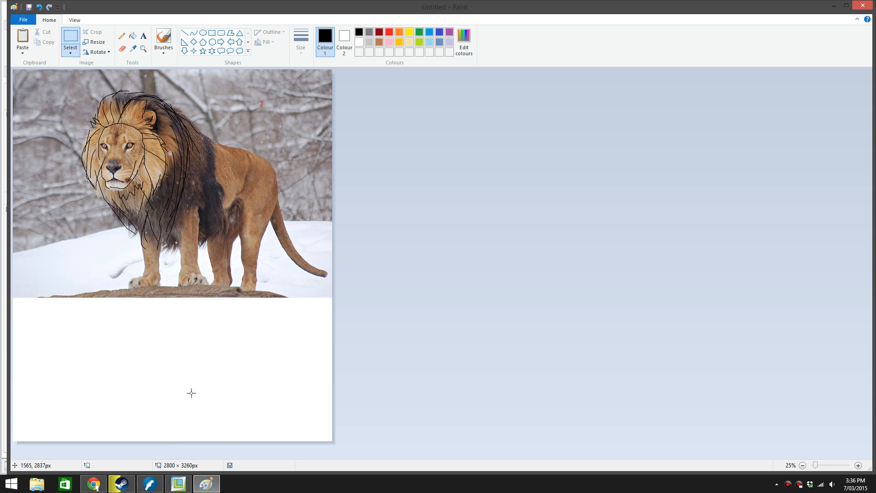
key("ctrl+v")
left_click_drag(133, 144, 182, 388)
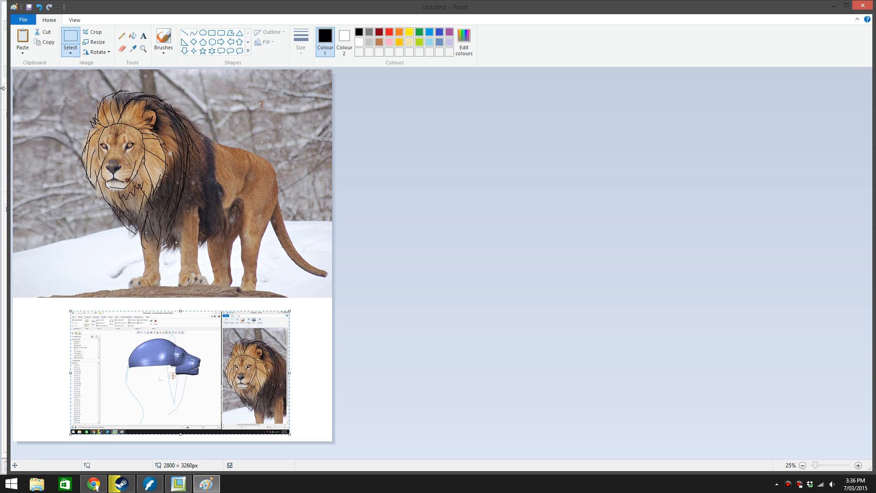
left_click(70, 36)
left_click_drag(204, 335, 146, 380)
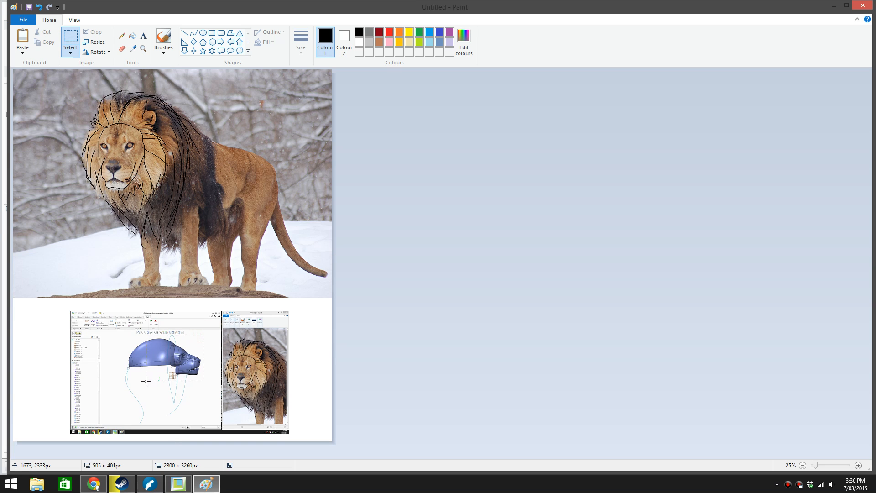
left_click(113, 407)
Using a black brush, sketch mane strands from under the chin down and back towards the chest on the pasted model screenshot
scroll(177, 383, "up", 2, "ctrl")
scroll(575, 327, "down", 15)
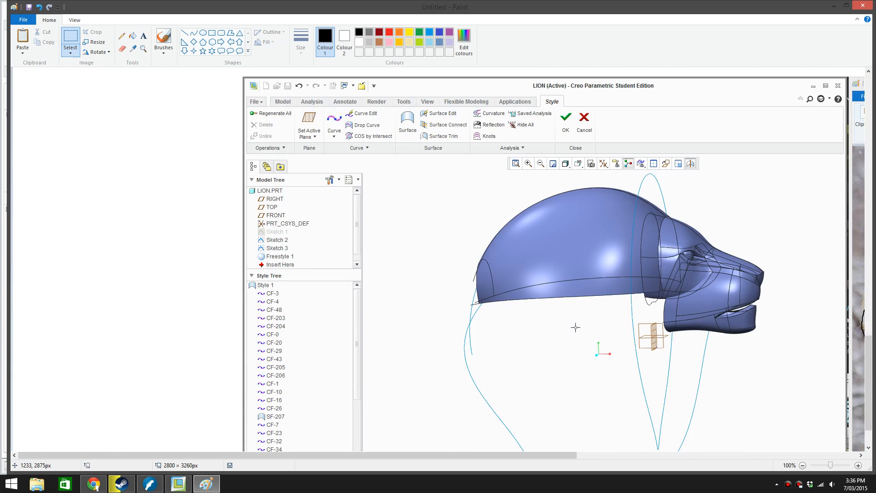
scroll(575, 327, "down", 3)
mouse_move(521, 457)
left_mouse_down()
mouse_move(584, 444)
mouse_move(606, 391)
left_mouse_up()
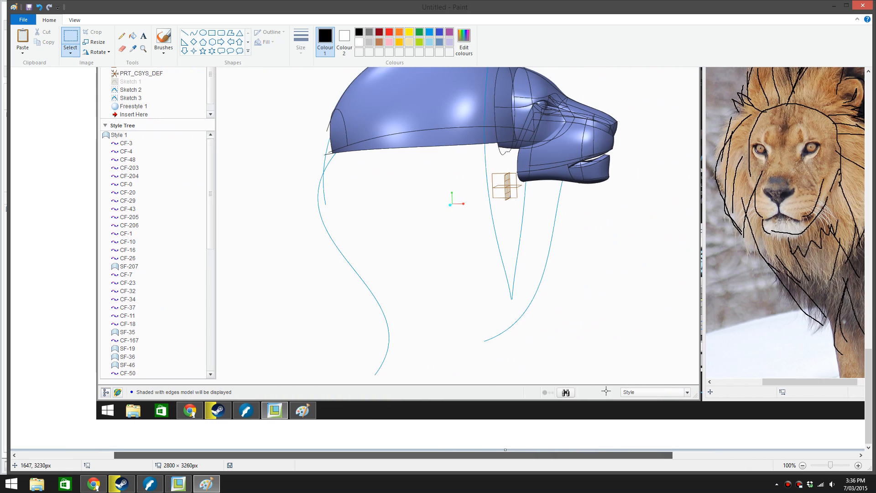
scroll(607, 322, "up", 3)
scroll(606, 321, "down", 3)
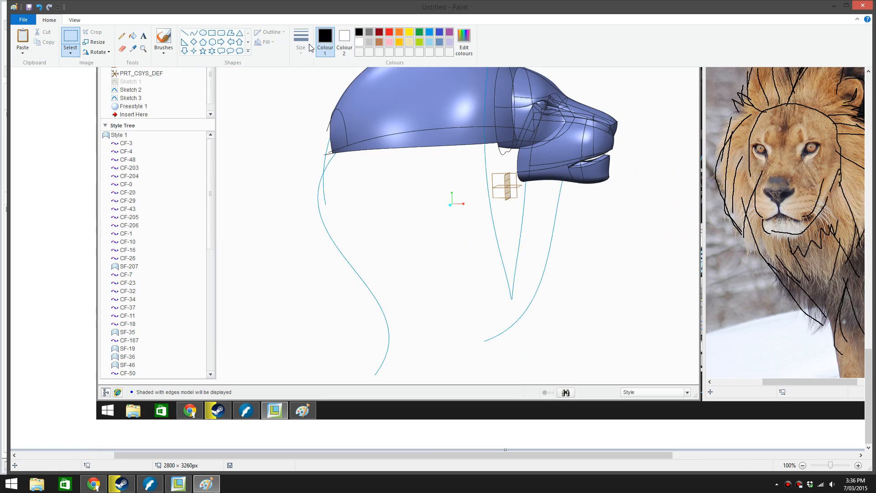
left_click(163, 40)
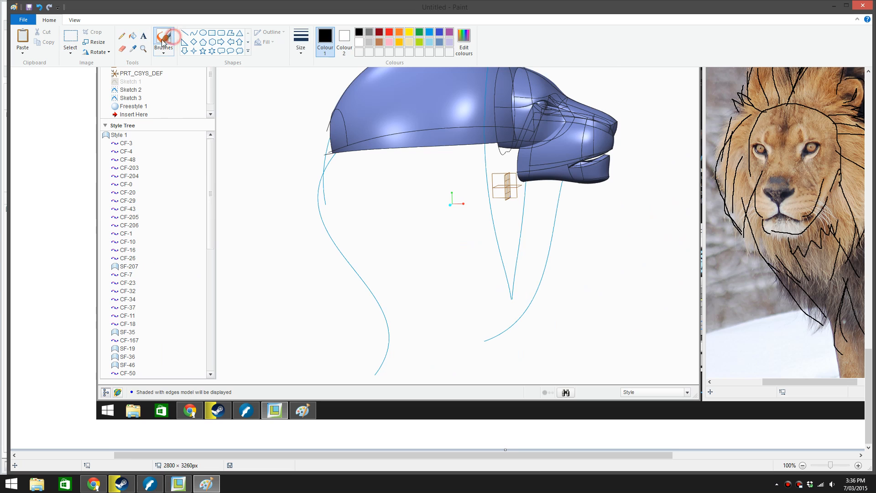
scroll(491, 242, "up", 2)
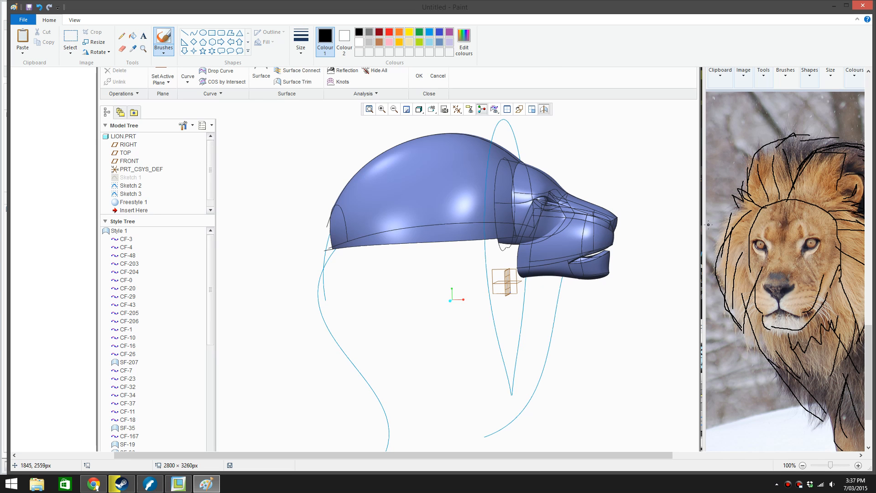
scroll(615, 252, "up", 1, "ctrl")
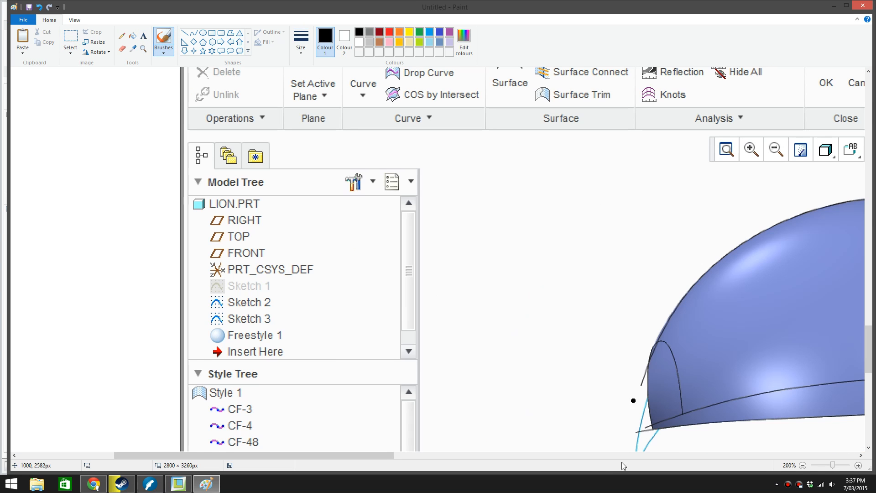
left_click_drag(383, 456, 547, 456)
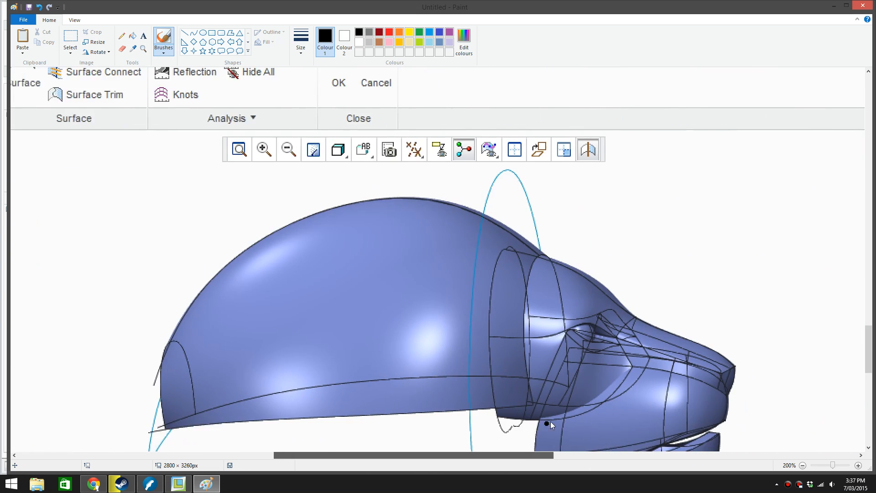
scroll(556, 392, "down", 4)
scroll(576, 312, "down", 1, "ctrl")
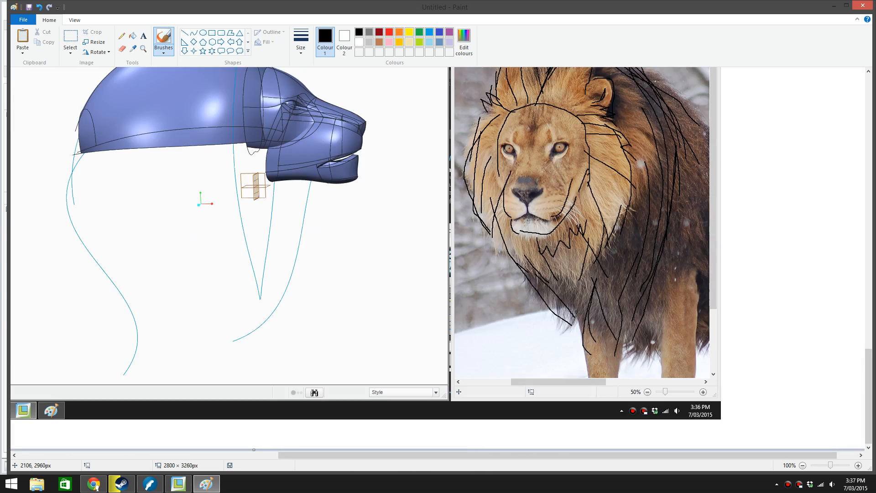
scroll(291, 356, "up", 2)
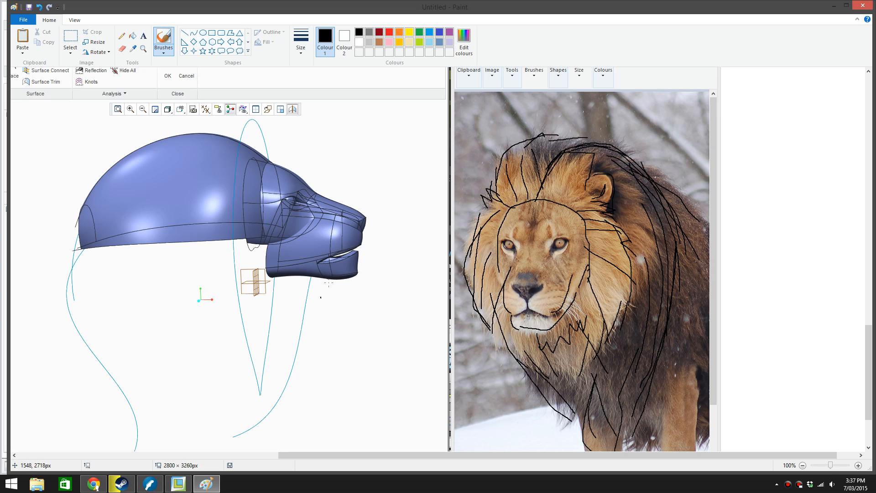
mouse_move(326, 277)
left_mouse_down()
mouse_move(310, 276)
mouse_move(285, 330)
left_mouse_up()
mouse_move(304, 294)
left_mouse_down()
mouse_move(268, 390)
mouse_move(203, 425)
left_mouse_up()
mouse_move(309, 294)
left_mouse_down()
mouse_move(230, 378)
mouse_move(150, 430)
left_mouse_up()
Brush short strands at the lower end of the mane, around the S-shaped rear guide curve
left_click_drag(163, 359, 134, 449)
left_click_drag(56, 374, 52, 381)
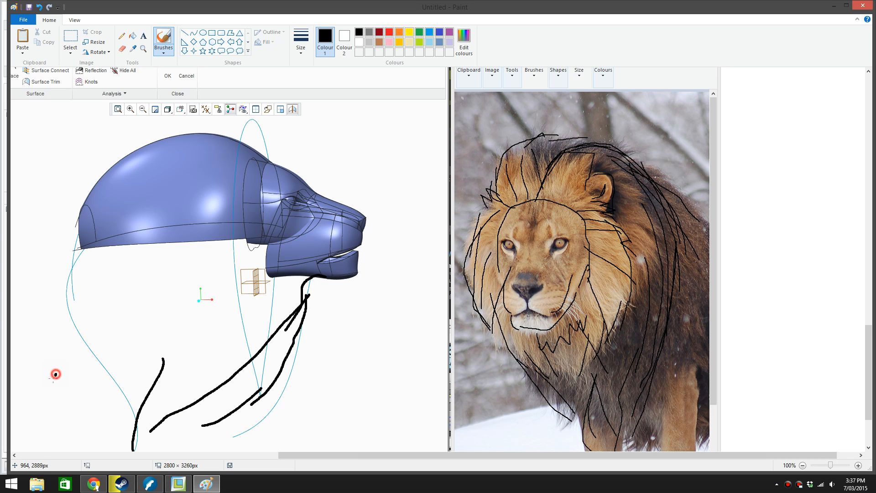
scroll(100, 368, "up", 2)
scroll(118, 369, "down", 3)
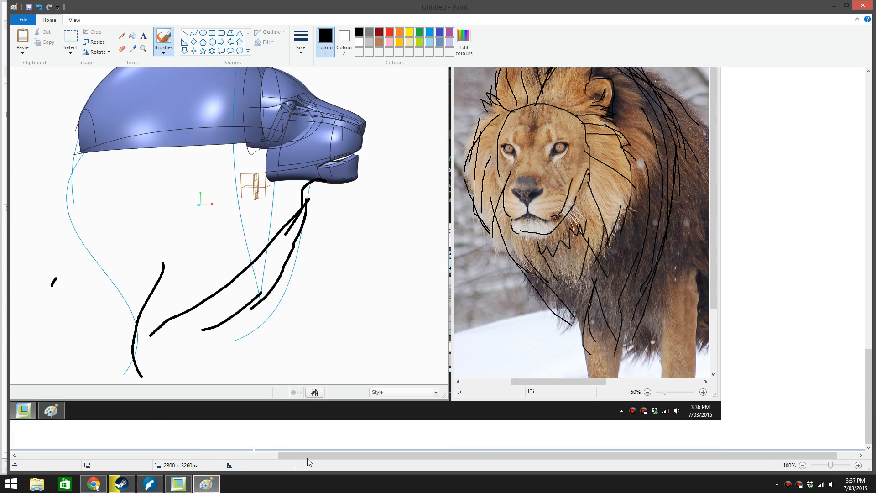
left_click_drag(307, 458, 241, 454)
scroll(257, 409, "up", 3)
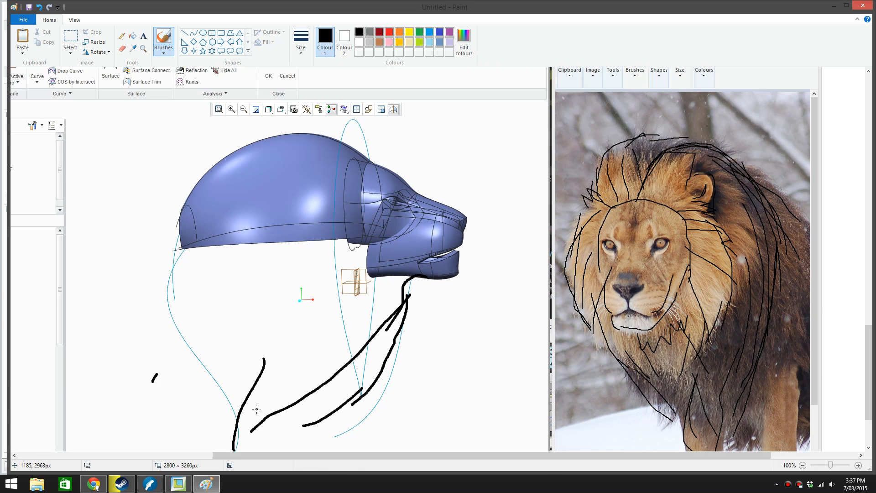
scroll(256, 409, "down", 2)
scroll(313, 388, "up", 2)
left_click_drag(290, 381, 247, 451)
Sketch strands sweeping from the crown down the back of the head, and a bent lock below the head's underside
mouse_move(200, 180)
left_mouse_down()
mouse_move(128, 262)
mouse_move(38, 278)
mouse_move(150, 262)
mouse_move(233, 179)
left_mouse_up()
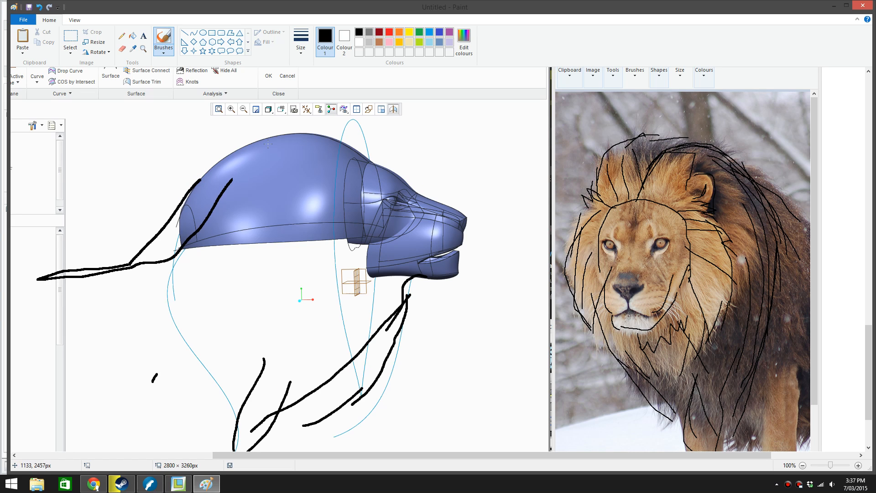
mouse_move(301, 125)
left_mouse_down()
mouse_move(183, 228)
mouse_move(193, 232)
left_mouse_up()
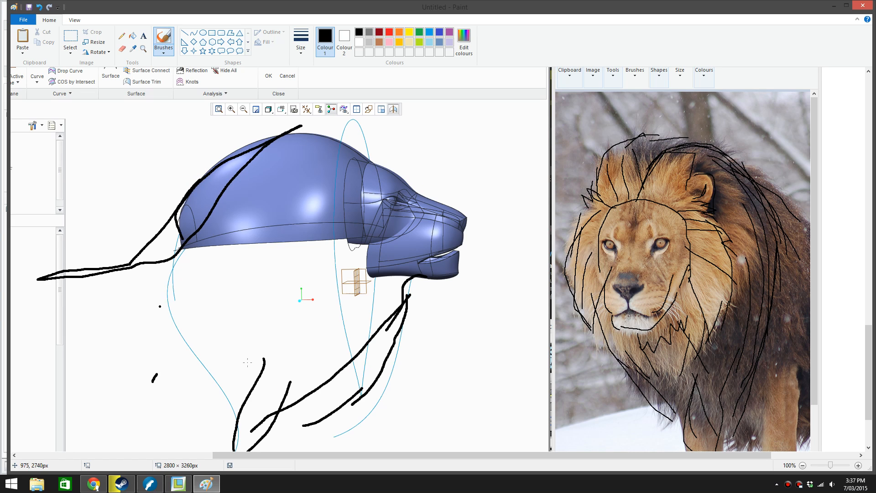
mouse_move(314, 300)
left_mouse_down()
mouse_move(251, 388)
mouse_move(253, 413)
left_mouse_up()
left_click(259, 330)
mouse_move(230, 175)
left_mouse_down()
mouse_move(164, 275)
mouse_move(134, 277)
left_mouse_up()
left_click(123, 283)
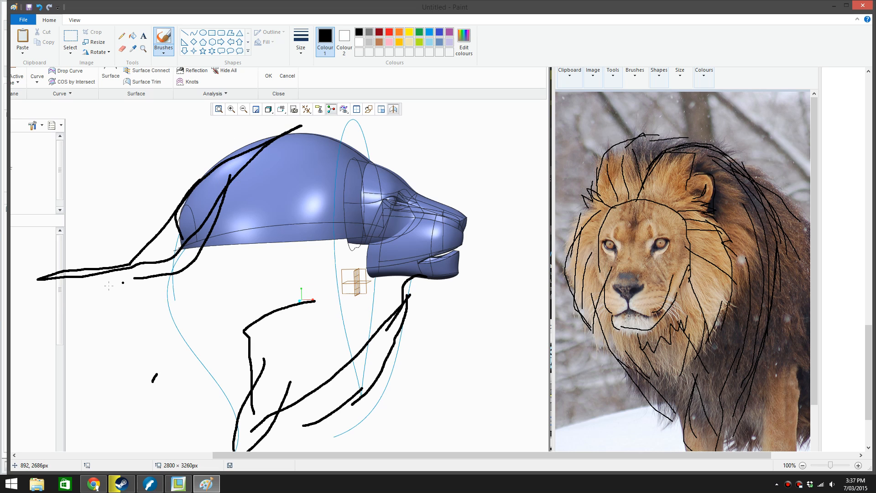
Add a long curved strand to the lower side of the mane and short tufts behind the rear guide curve
mouse_move(251, 319)
left_mouse_down()
mouse_move(279, 376)
mouse_move(259, 449)
left_mouse_up()
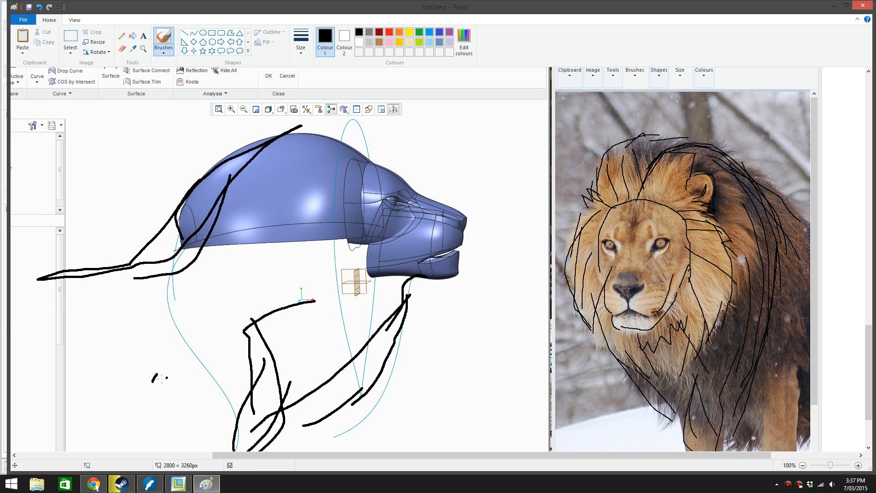
mouse_move(147, 385)
left_mouse_down()
mouse_move(154, 413)
mouse_move(185, 449)
left_mouse_up()
left_click_drag(140, 407, 156, 440)
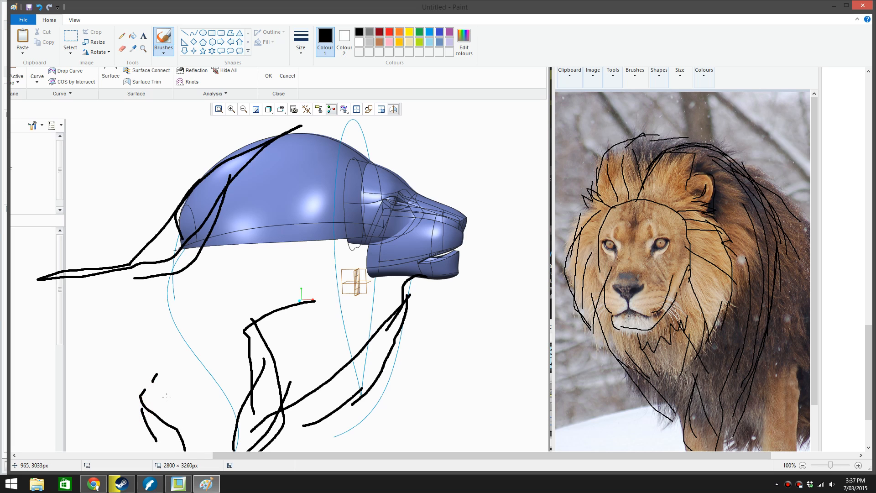
Thicken the hair outline over the crown and along the back, and draw a zigzag lock below the head
left_click_drag(266, 128, 338, 139)
mouse_move(229, 148)
left_mouse_down()
mouse_move(297, 124)
mouse_move(372, 155)
mouse_move(285, 134)
mouse_move(61, 280)
mouse_move(27, 284)
left_mouse_up()
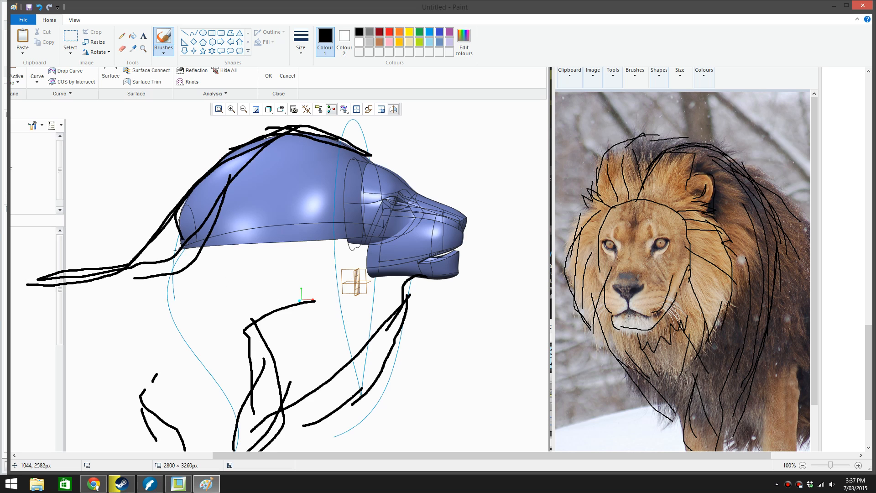
mouse_move(183, 243)
left_mouse_down()
mouse_move(152, 284)
mouse_move(186, 267)
left_mouse_up()
left_click_drag(288, 257, 236, 360)
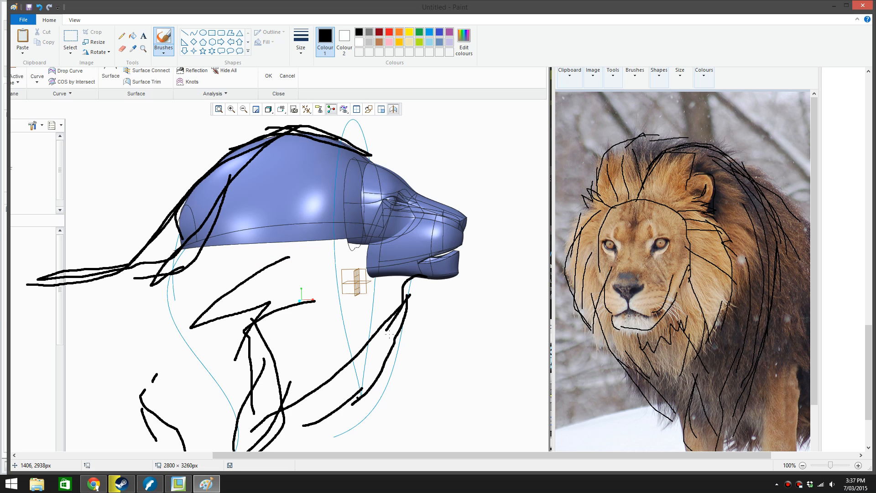
Fill in the beard with dense overlapping strands from beneath the chin towards the chest
mouse_move(405, 282)
left_mouse_down()
mouse_move(343, 405)
mouse_move(286, 444)
mouse_move(415, 274)
mouse_move(306, 436)
mouse_move(329, 408)
mouse_move(370, 306)
mouse_move(399, 282)
mouse_move(406, 290)
mouse_move(374, 357)
mouse_move(337, 402)
left_mouse_up()
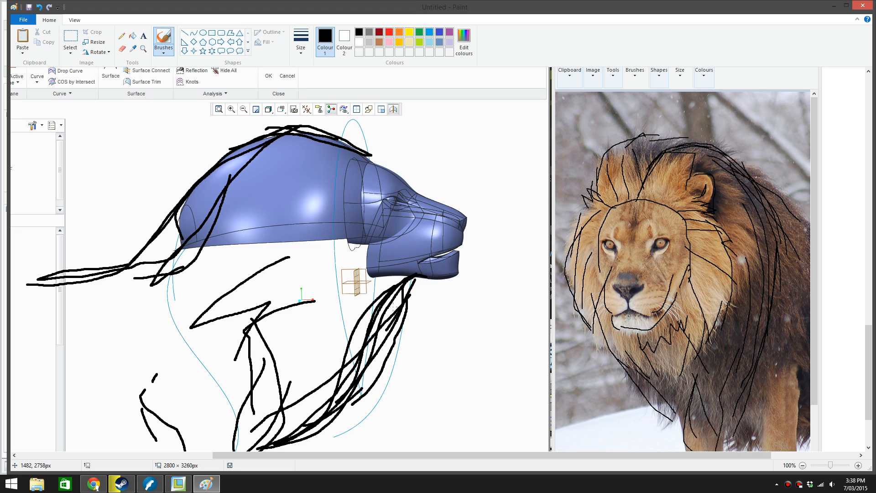
left_click_drag(410, 274, 387, 344)
left_click_drag(396, 277, 349, 385)
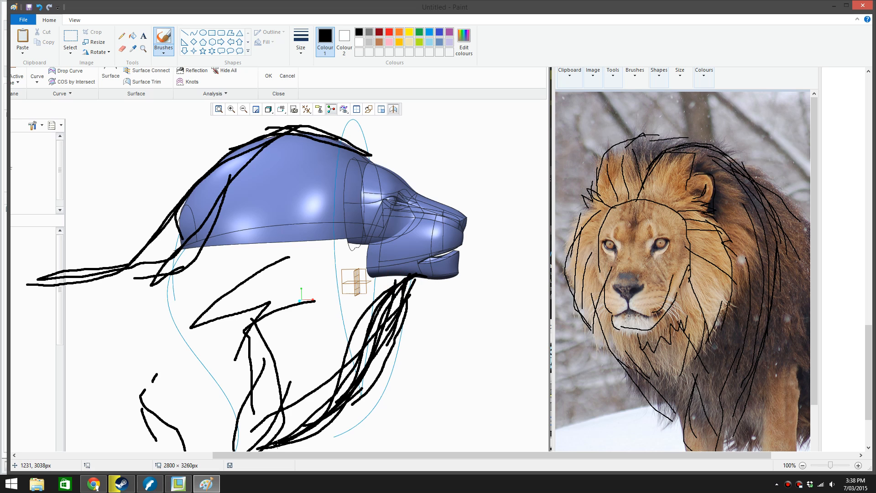
Sketch crossing strands on the side of the mane, including a long one from the crown down to the beard
left_click_drag(271, 413, 252, 390)
left_click_drag(194, 275, 236, 358)
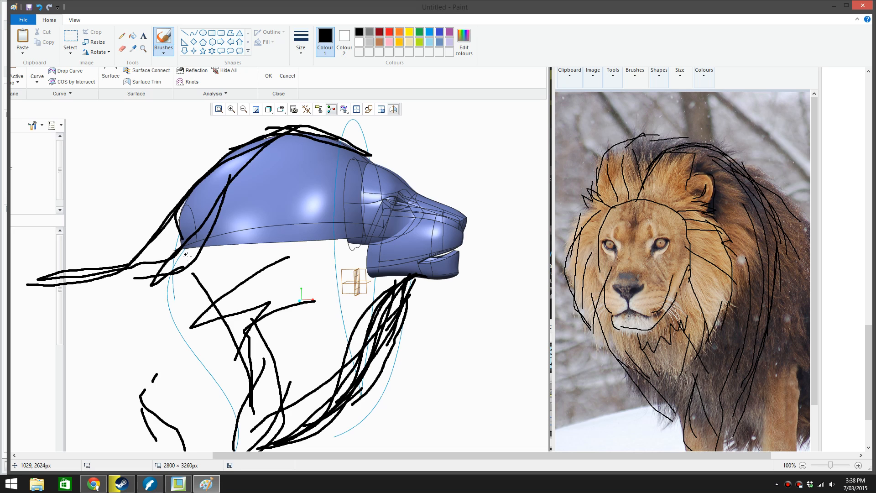
mouse_move(264, 161)
left_mouse_down()
mouse_move(265, 219)
mouse_move(328, 340)
mouse_move(332, 386)
left_mouse_up()
mouse_move(206, 276)
left_mouse_down()
mouse_move(182, 307)
mouse_move(200, 378)
left_mouse_up()
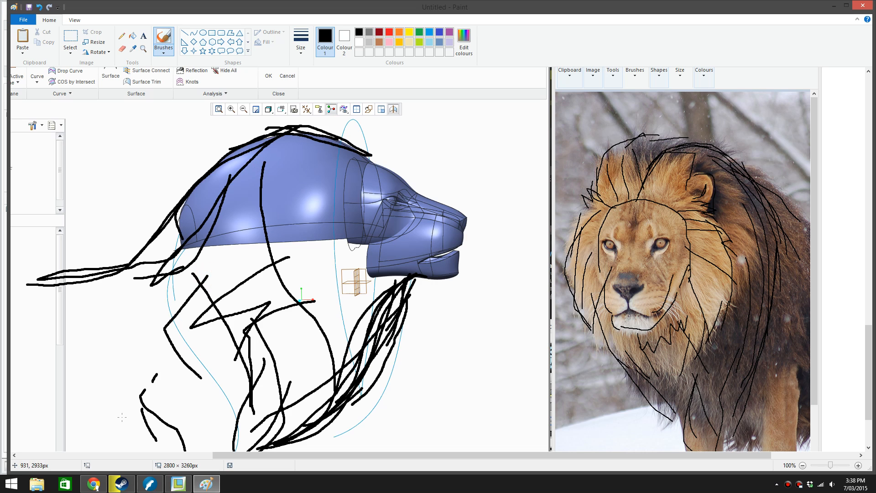
Switch to Chrome, browse the lion image results for a side-view reference, and view the Swamp Lion picture at full size
left_click(97, 482)
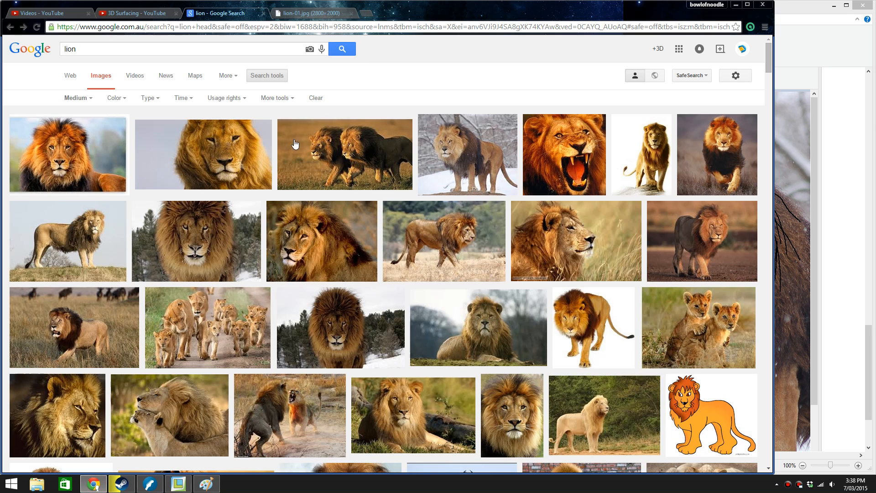
scroll(328, 147, "down", 1)
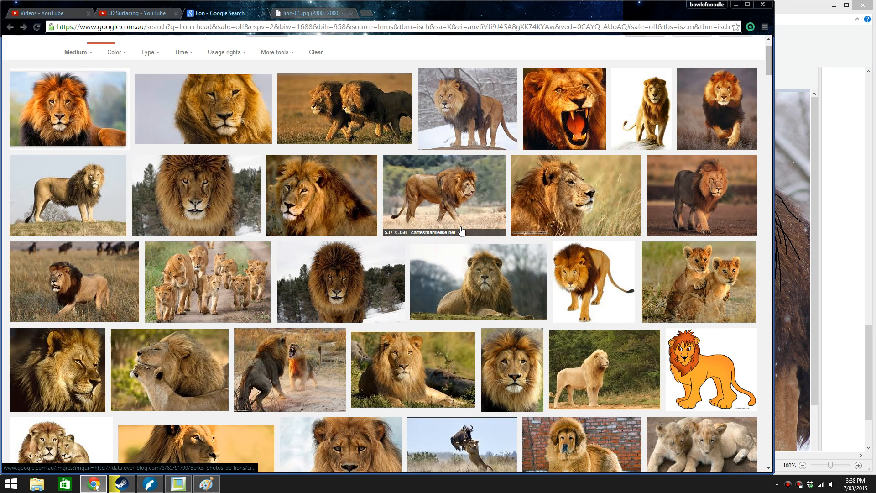
scroll(311, 234, "down", 3)
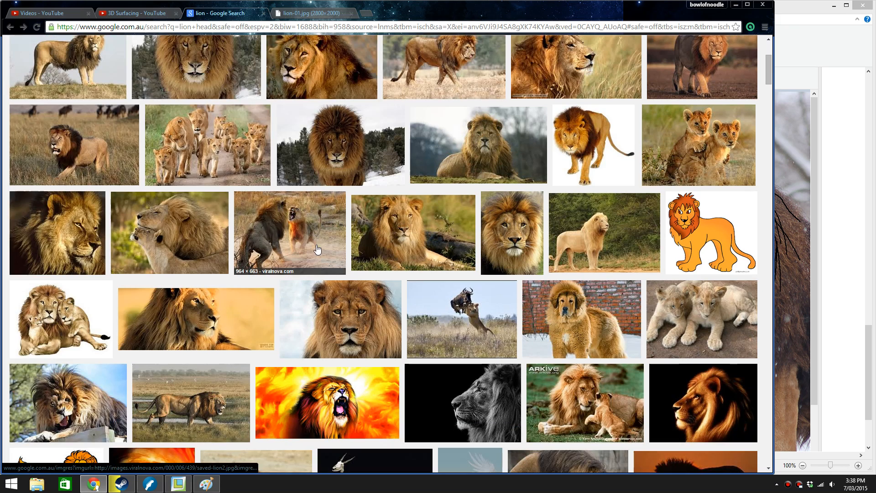
left_click(207, 402)
left_click(567, 246)
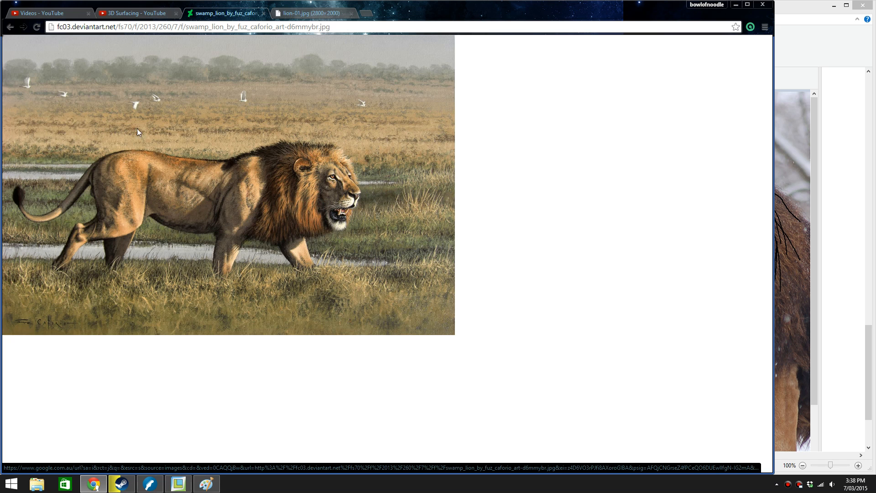
left_click(10, 27)
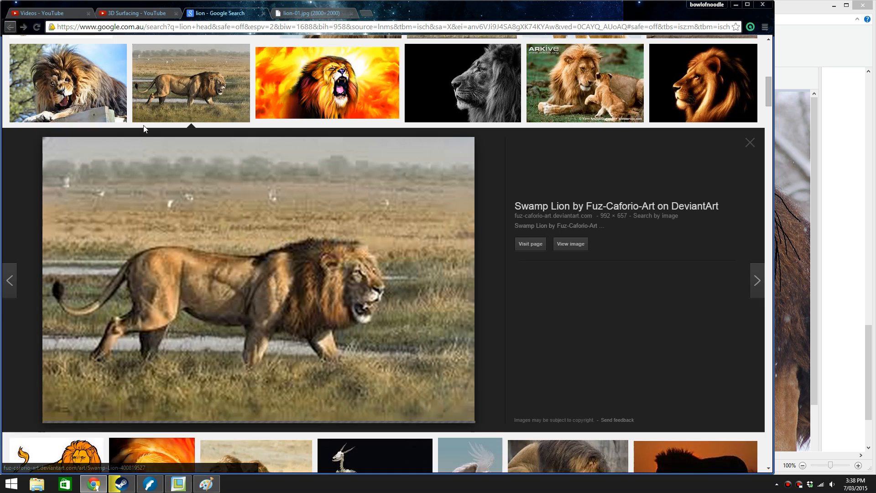
Preview the two sunset lion pictures among the image results to examine their mane outlines
scroll(530, 295, "down", 5)
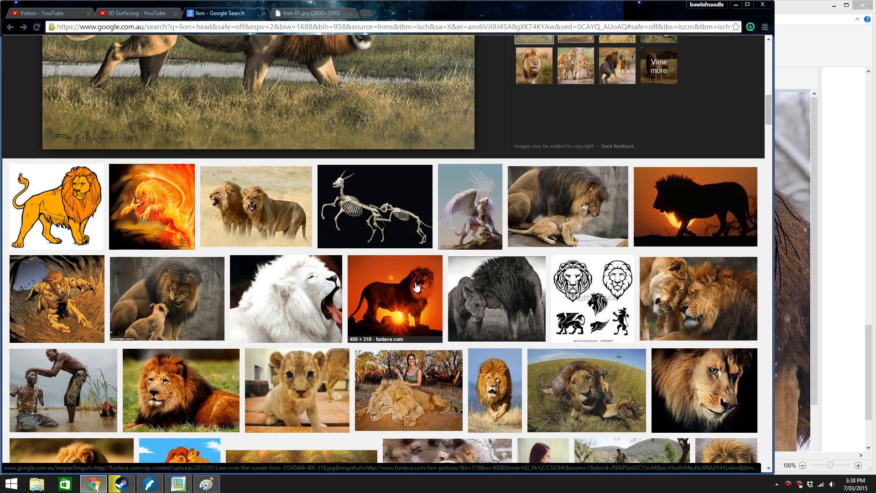
left_click(416, 286)
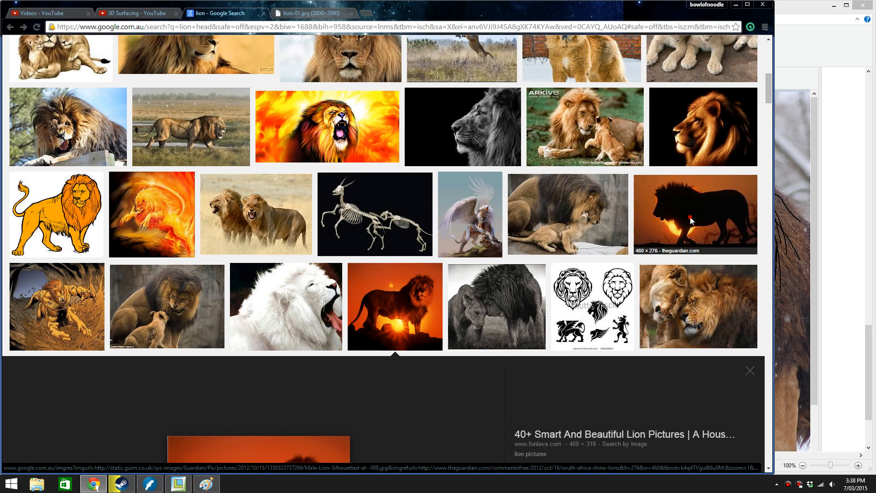
left_click(690, 174)
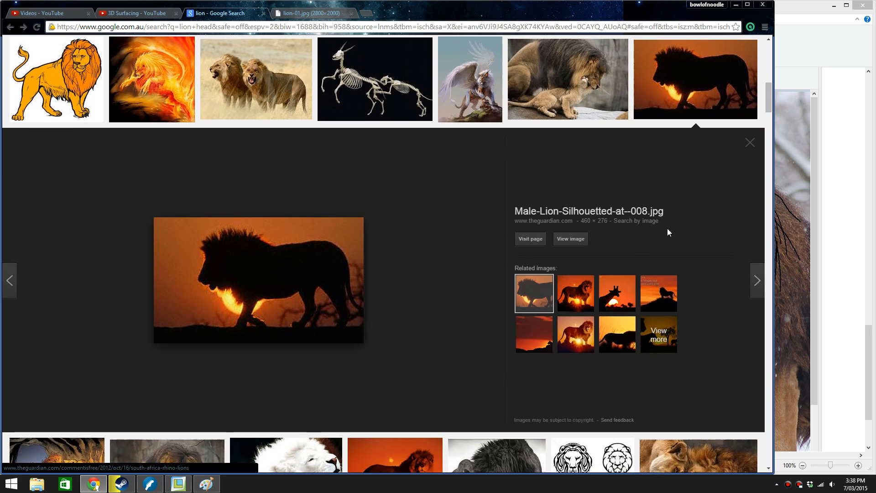
scroll(576, 190, "up", 2)
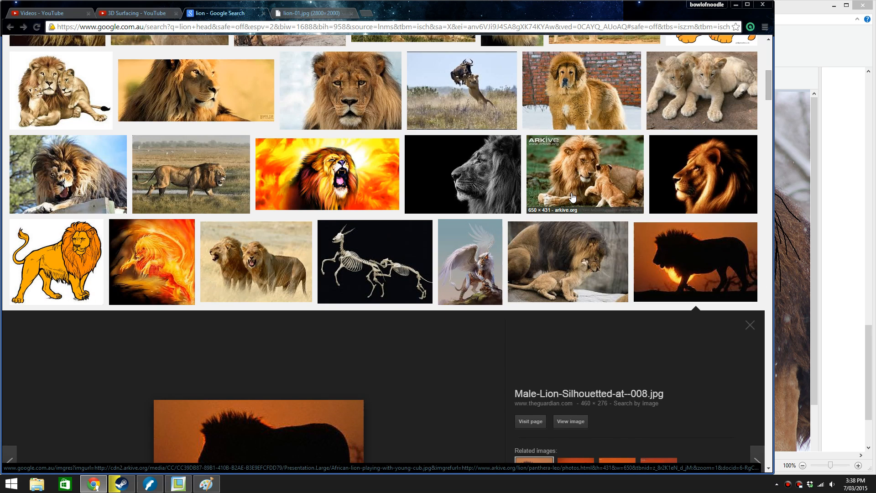
scroll(574, 192, "up", 2)
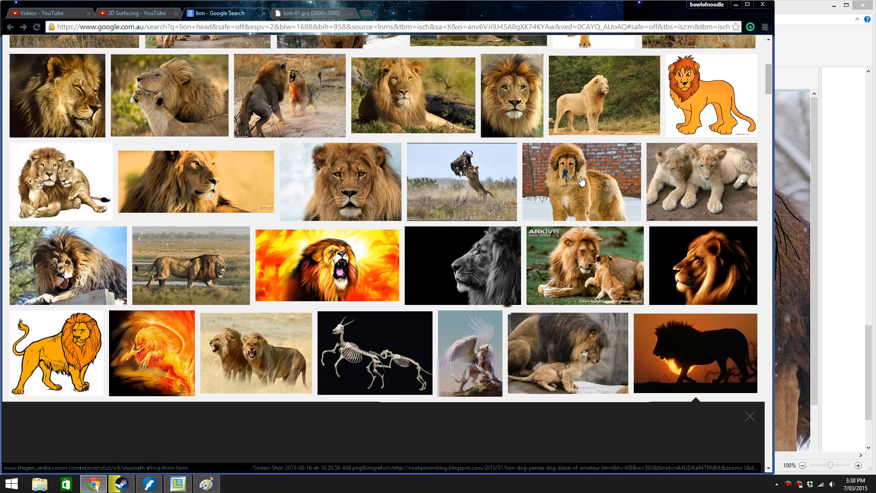
Preview the golden Leo the Lion profile picture and examine it at full size
left_click(717, 270)
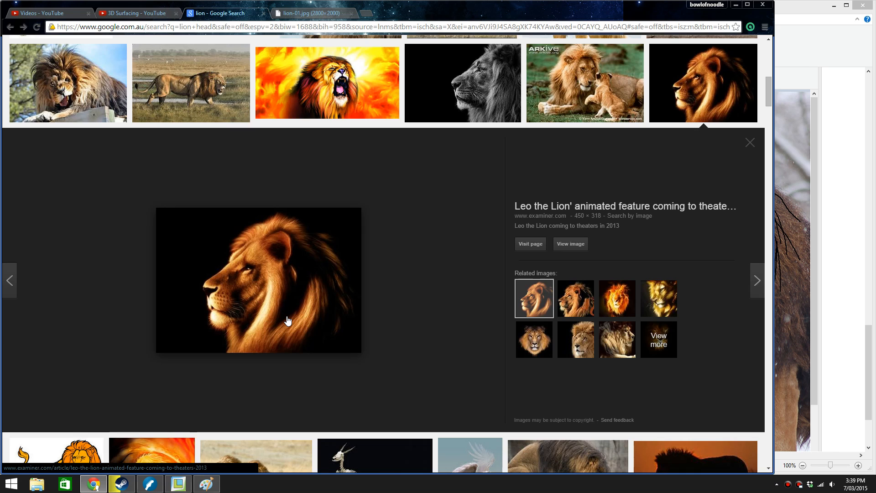
left_click(568, 245)
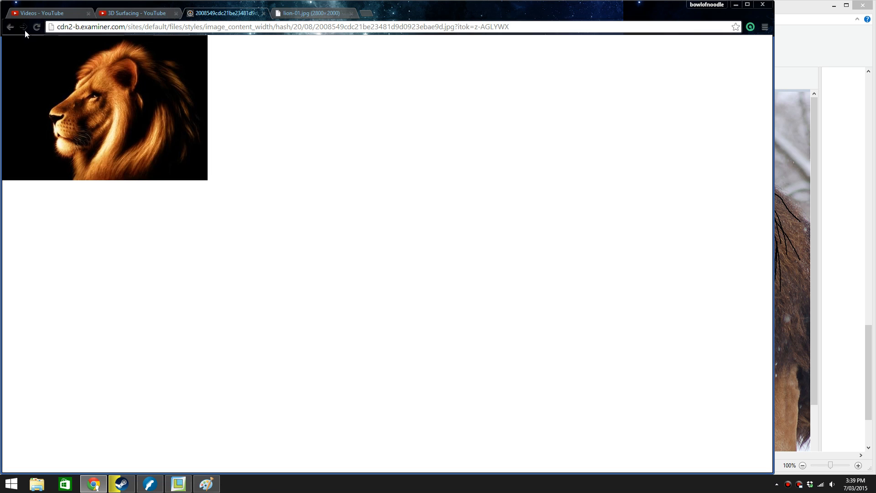
left_click(10, 27)
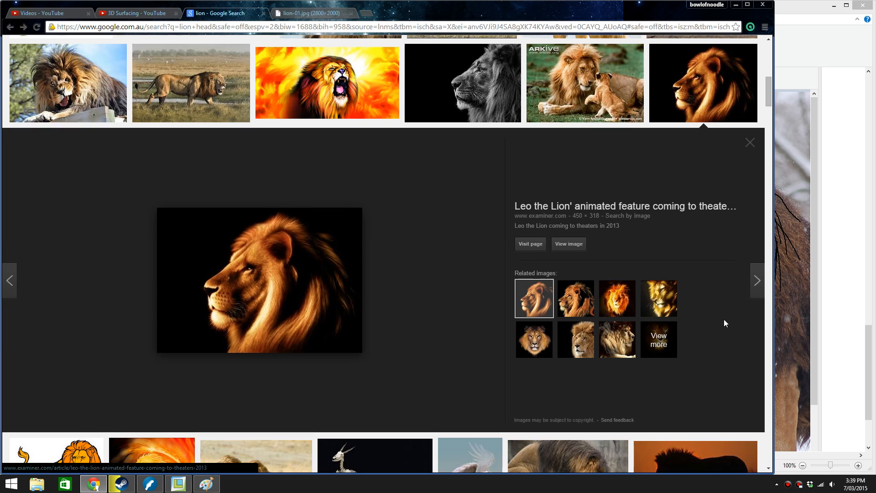
Open the Leo the Lion picture in its own browser window, minimise the search window, and narrow the picture window beside Paint
middle_click(575, 245)
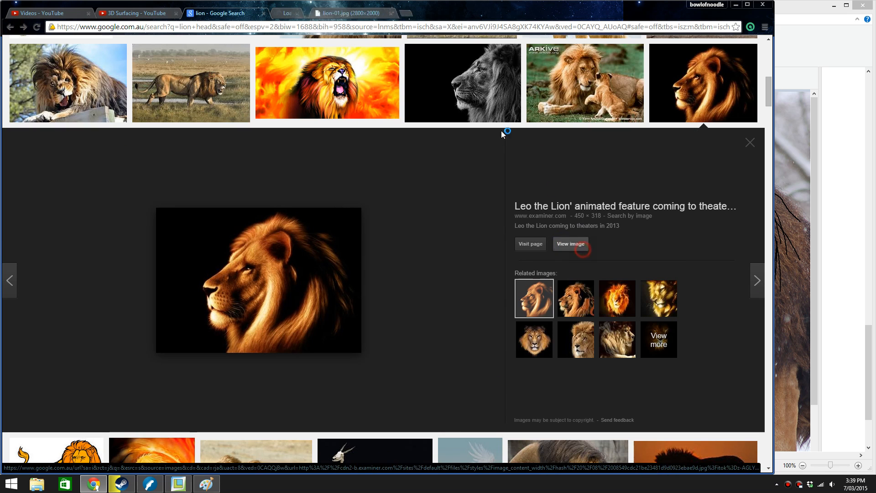
left_click(318, 13)
left_click_drag(322, 16, 875, 192)
left_click(362, 2)
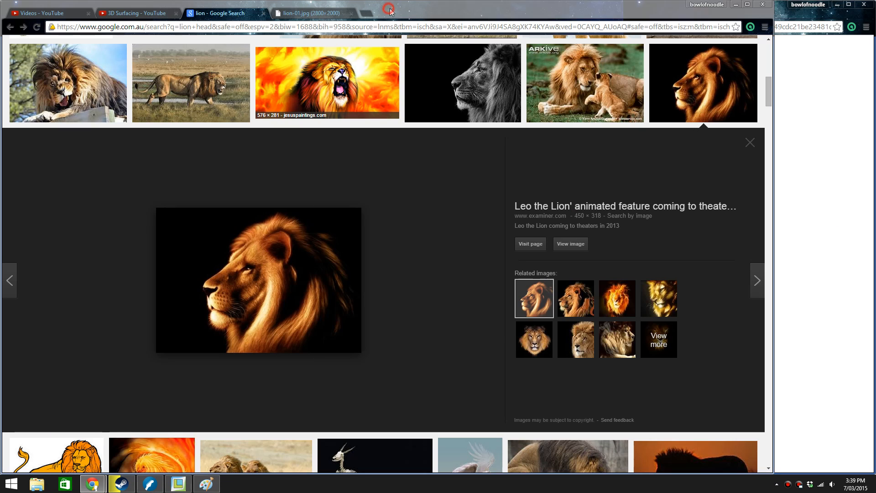
left_click(734, 4)
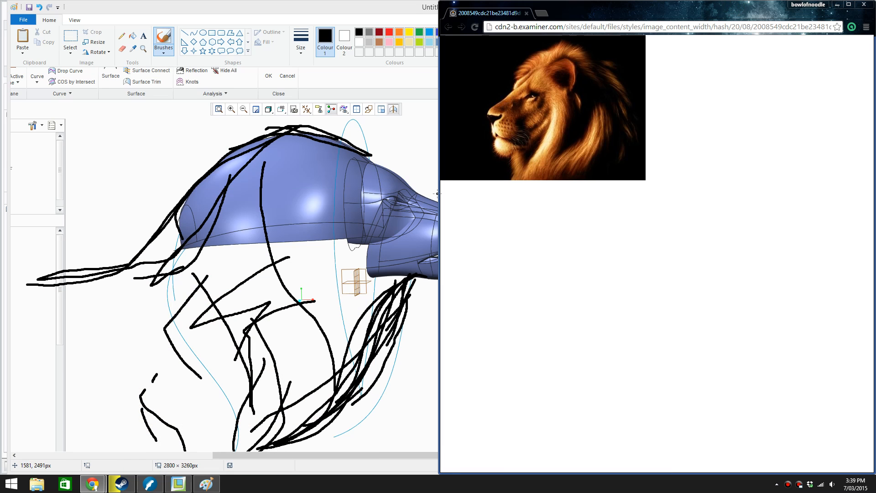
mouse_move(437, 194)
left_mouse_down()
mouse_move(644, 199)
mouse_move(551, 194)
left_mouse_up()
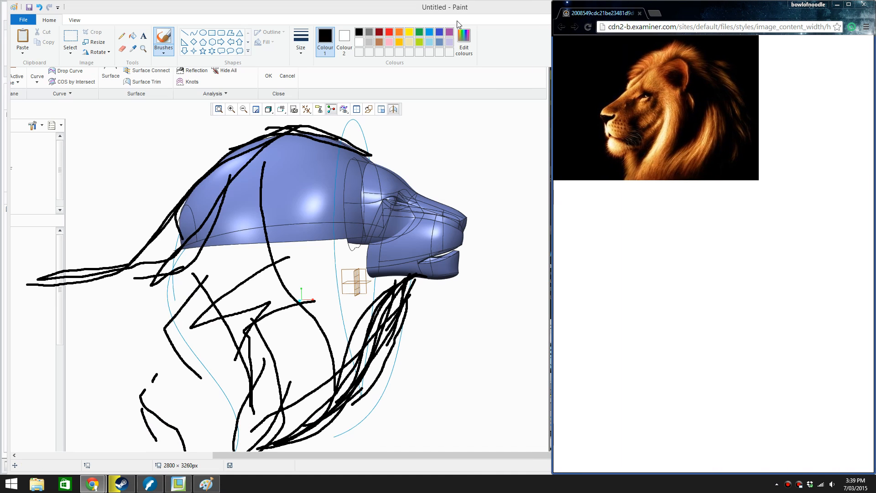
Minimise Paint to return to the Creo lion model and narrow the reference picture window so it sits beside the model
left_click(467, 9)
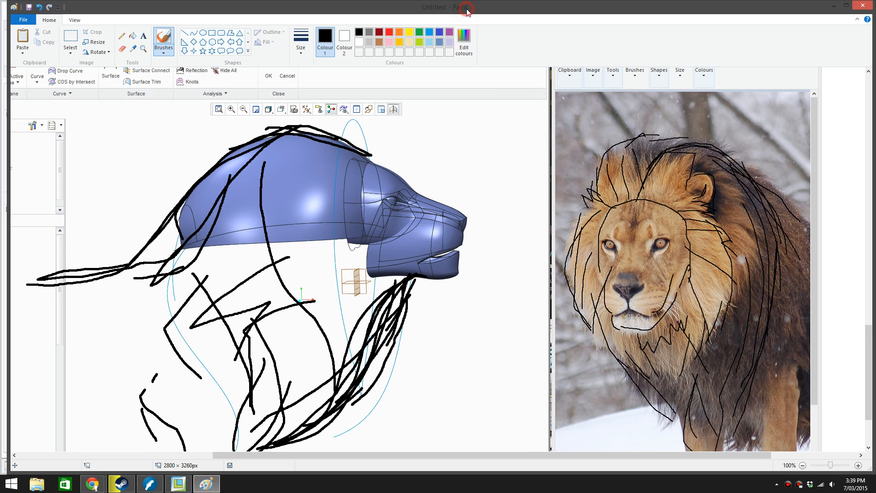
left_click(832, 7)
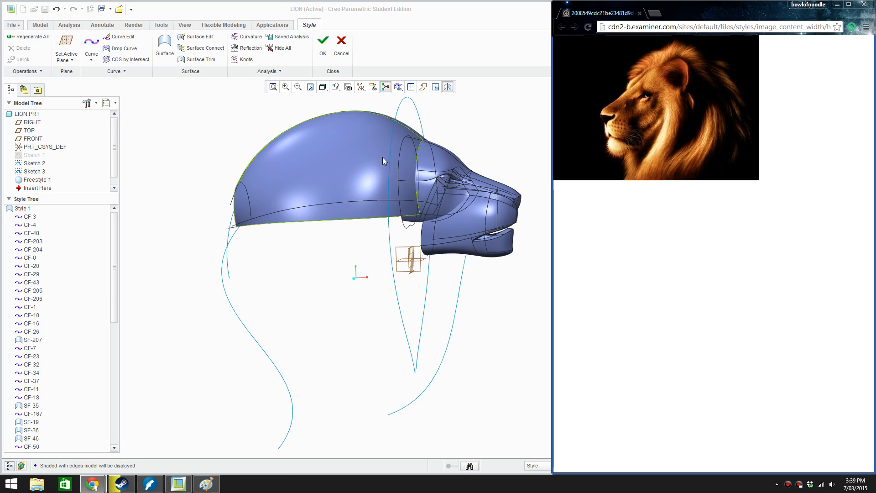
middle_click_drag(303, 286, 317, 277)
scroll(319, 278, "up", 2)
scroll(383, 159, "down", 3)
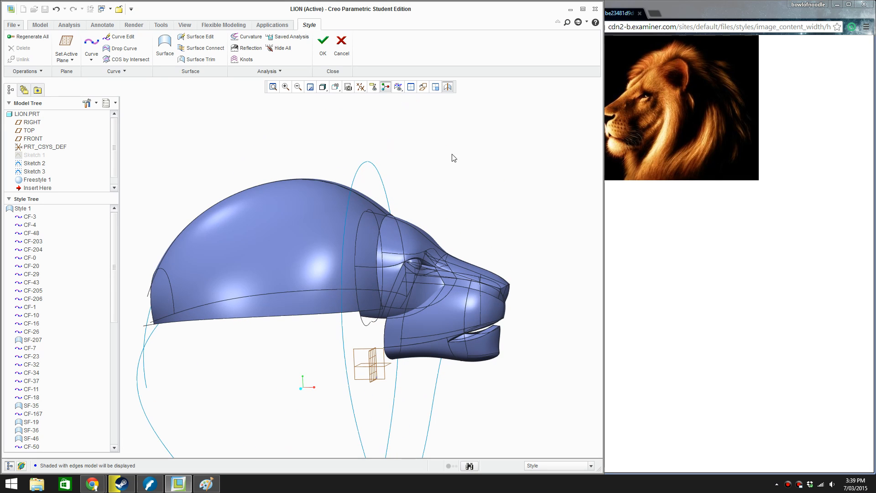
left_click(680, 3)
left_click_drag(553, 74, 626, 76)
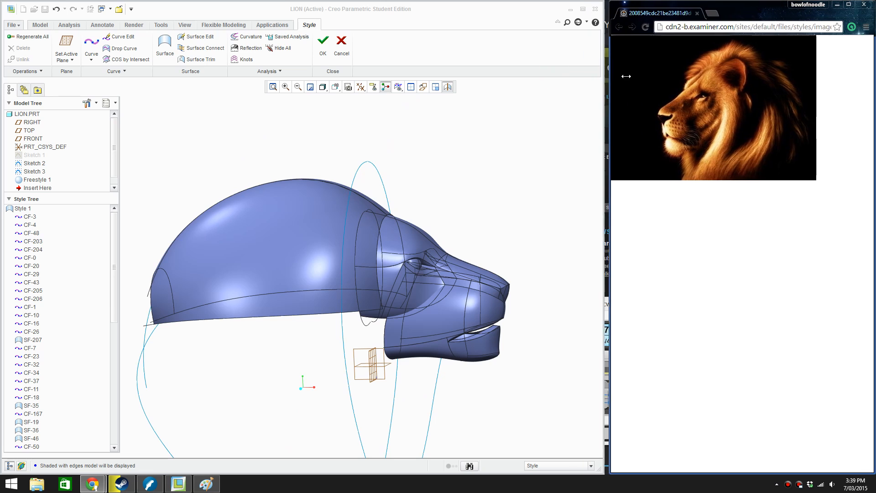
Edit the mane's upper profile curve CF-203 in side view, pulling its rear endpoint and rear inner point down and towards the face
left_click(419, 180)
scroll(419, 180, "up", 2)
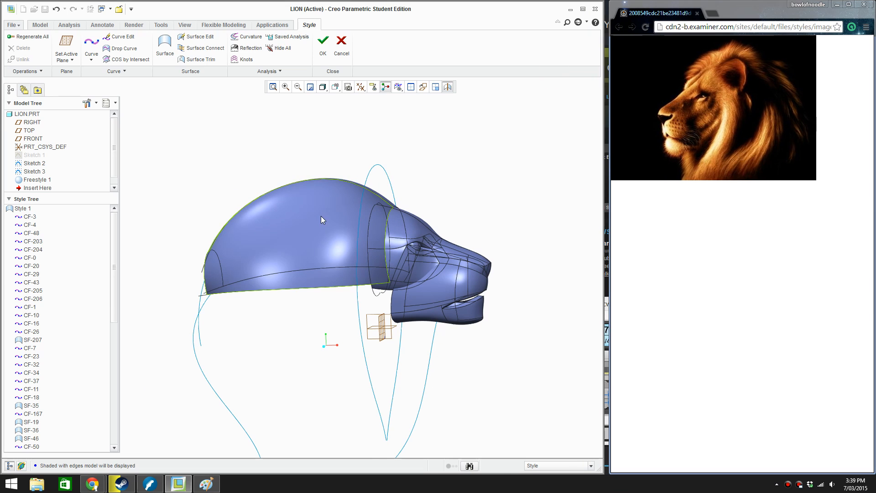
double_click(343, 179)
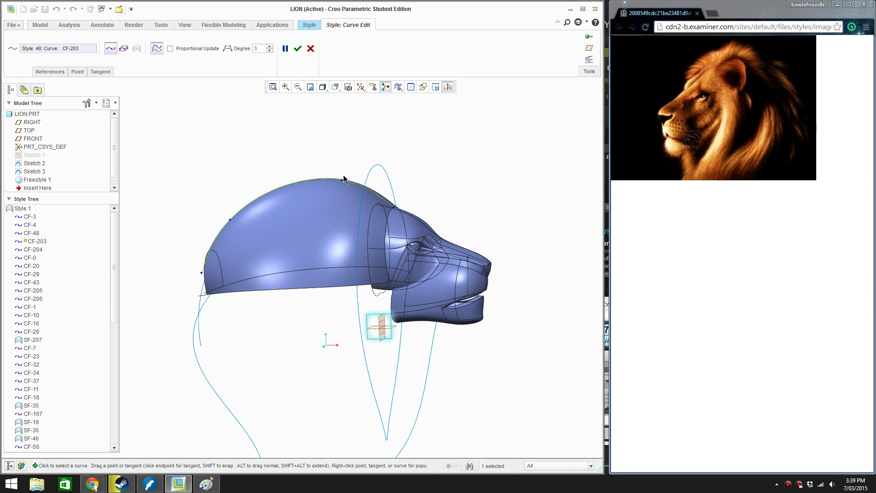
left_click(423, 87)
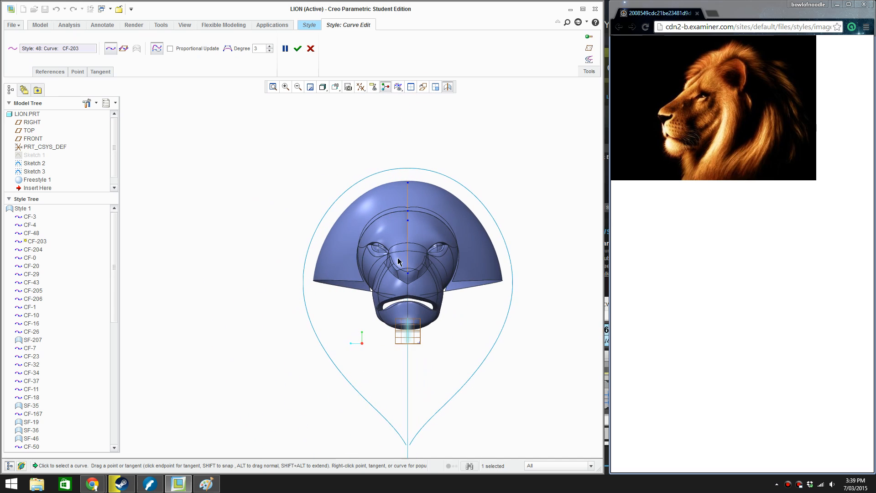
left_click(423, 86)
scroll(326, 198, "down", 3)
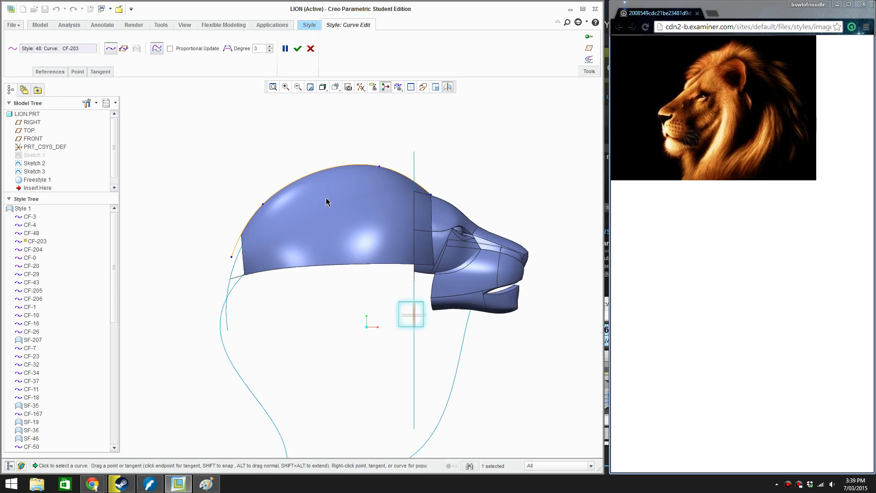
scroll(325, 198, "down", 2)
middle_click_drag(346, 294, 279, 291, "shift")
scroll(321, 264, "up", 2)
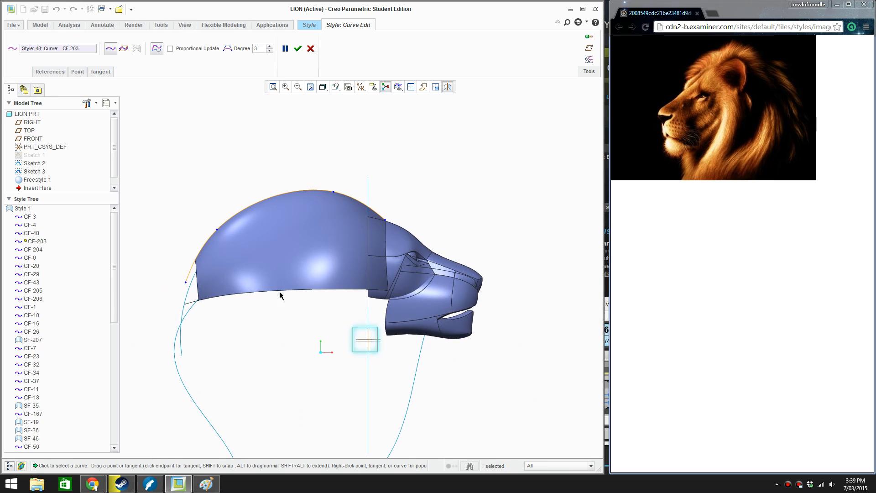
scroll(279, 291, "down", 1)
left_click(163, 280)
mouse_move(157, 296)
left_mouse_down()
mouse_move(165, 306)
mouse_move(157, 295)
left_mouse_up()
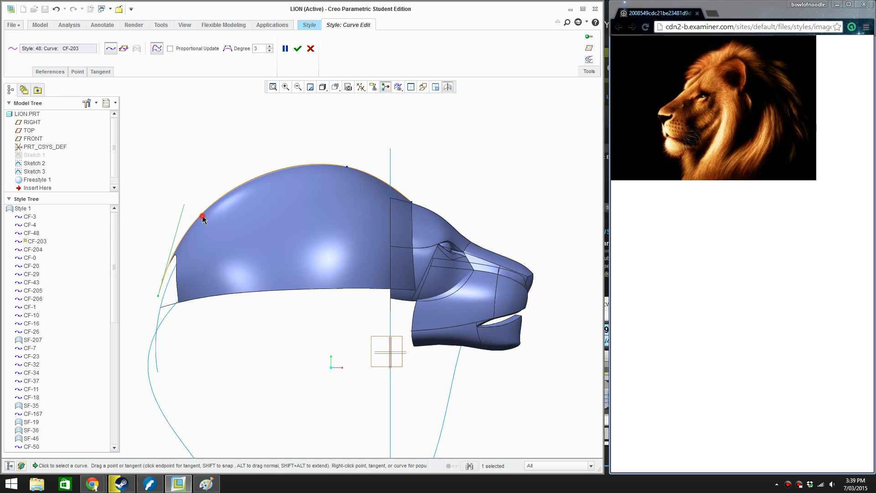
left_click_drag(203, 219, 220, 231)
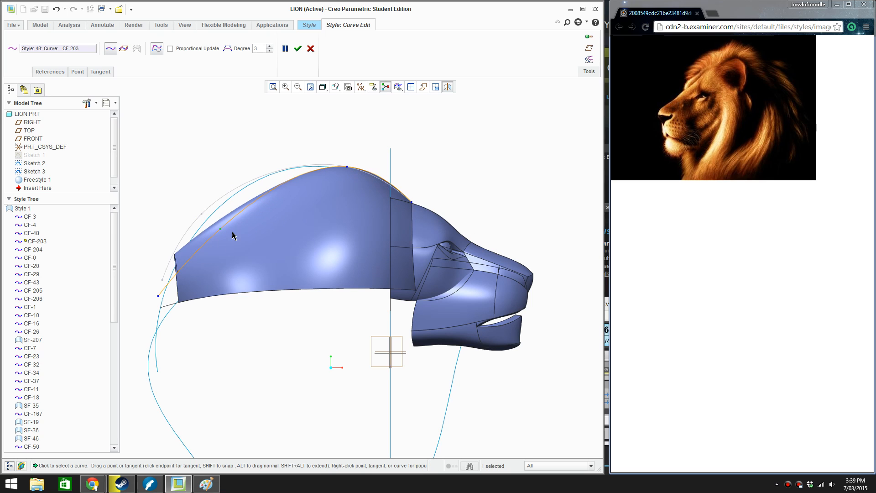
left_click_drag(158, 294, 177, 297)
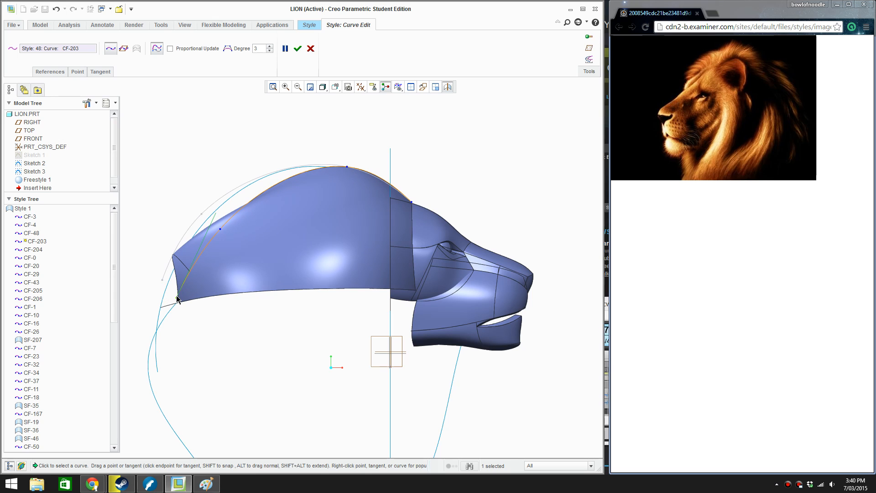
Edit the mane's lower edge curve CF-204, pulling its rear endpoint down and forward and moving its inner point forward into a smooth arc
left_click(168, 304)
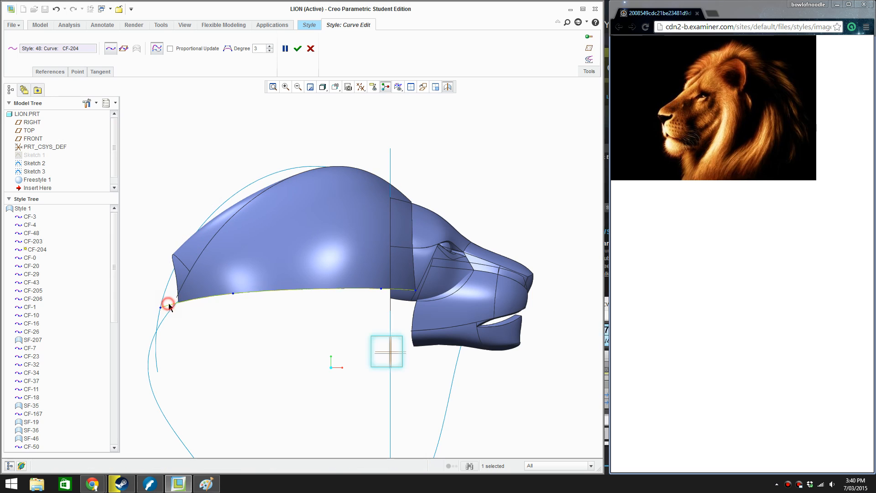
left_click_drag(164, 306, 197, 329)
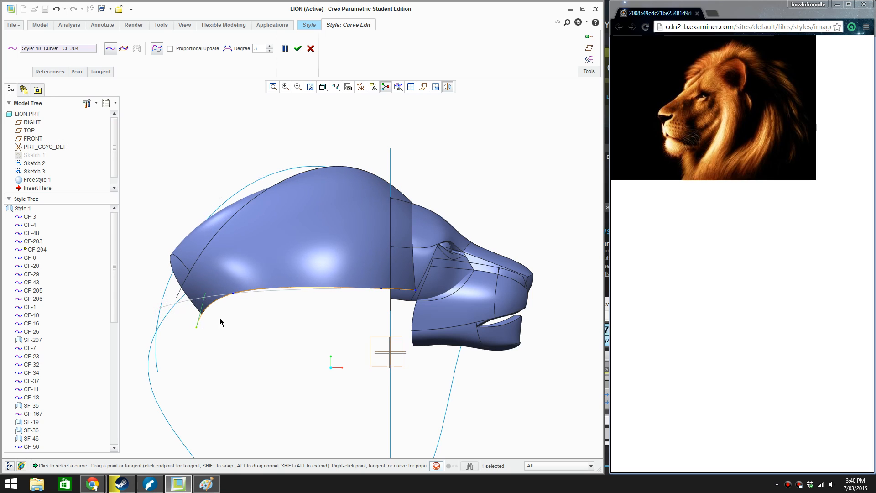
left_click_drag(233, 294, 281, 300)
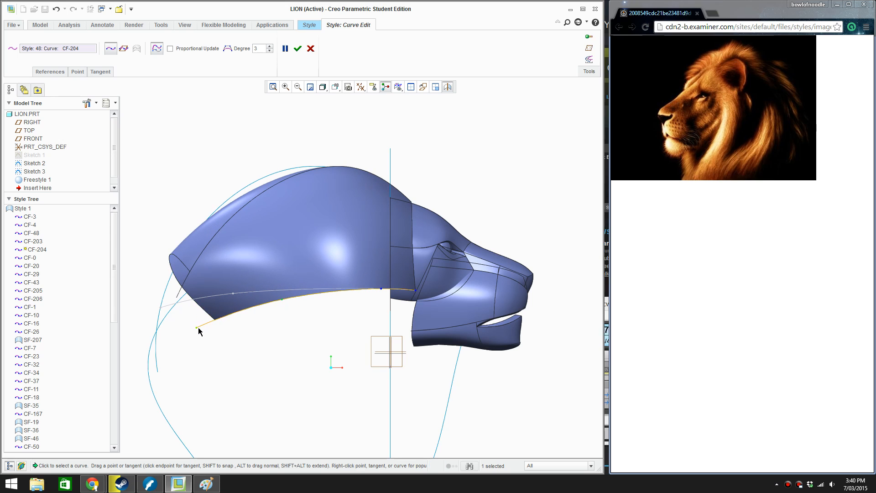
left_click_drag(197, 328, 221, 324)
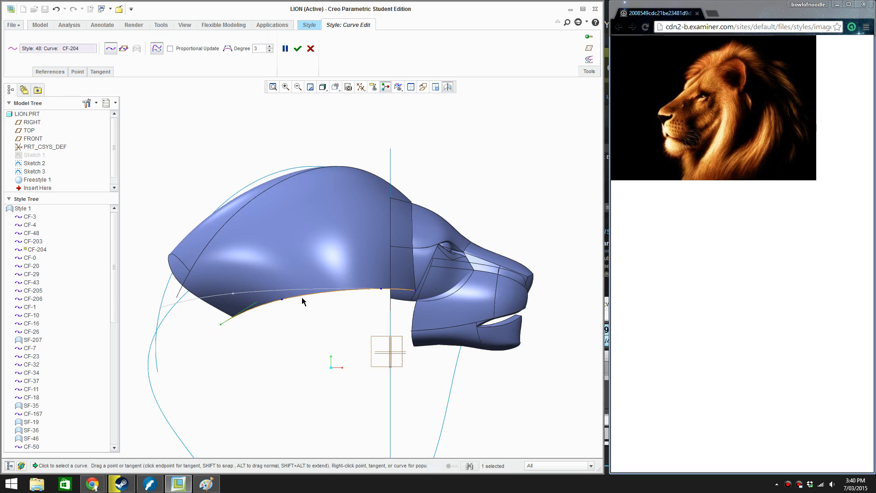
left_click_drag(283, 304, 311, 294)
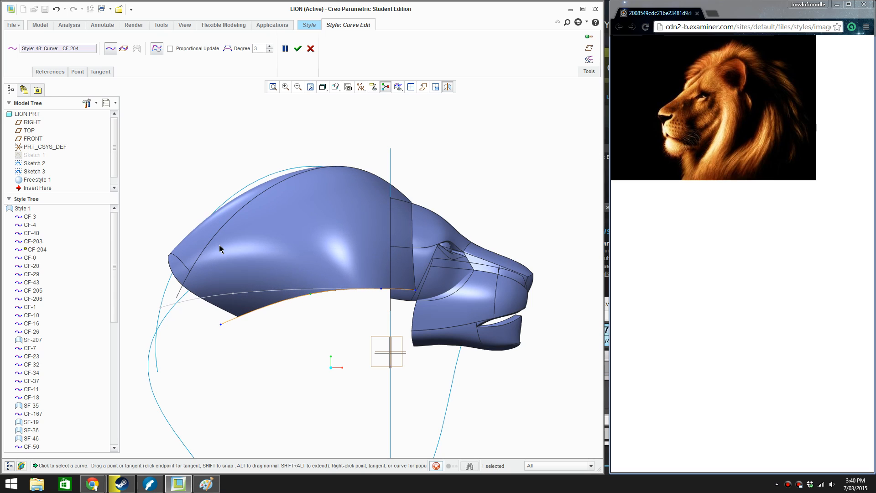
Edit the mane's upper profile curve CF-203 in side view, pulling its inner points and rear endpoint forward towards the face
left_click(247, 203)
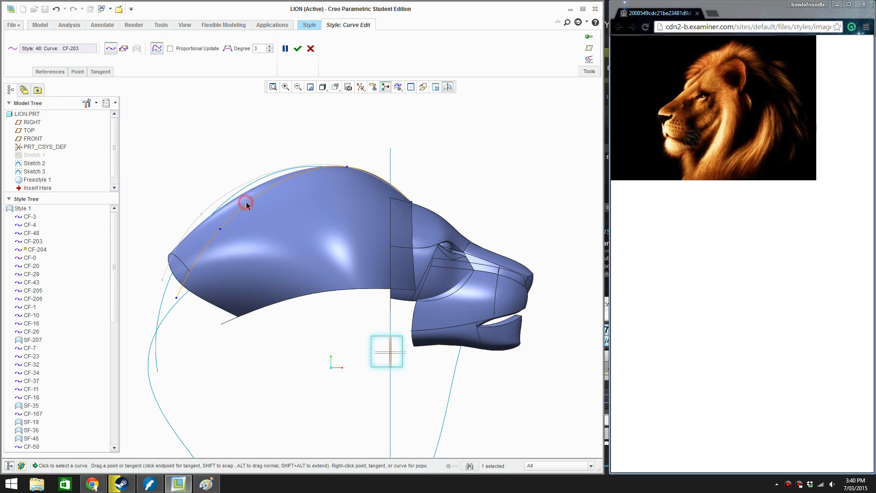
left_click_drag(221, 228, 274, 190)
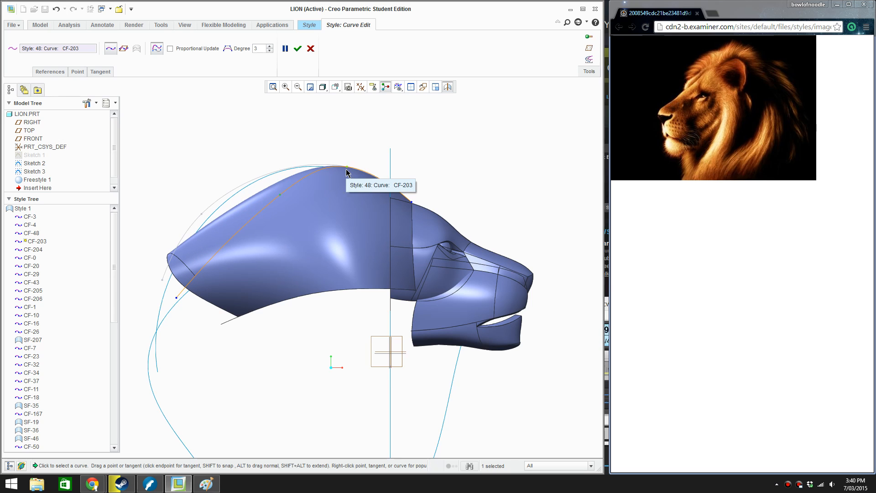
left_click_drag(346, 172, 368, 179)
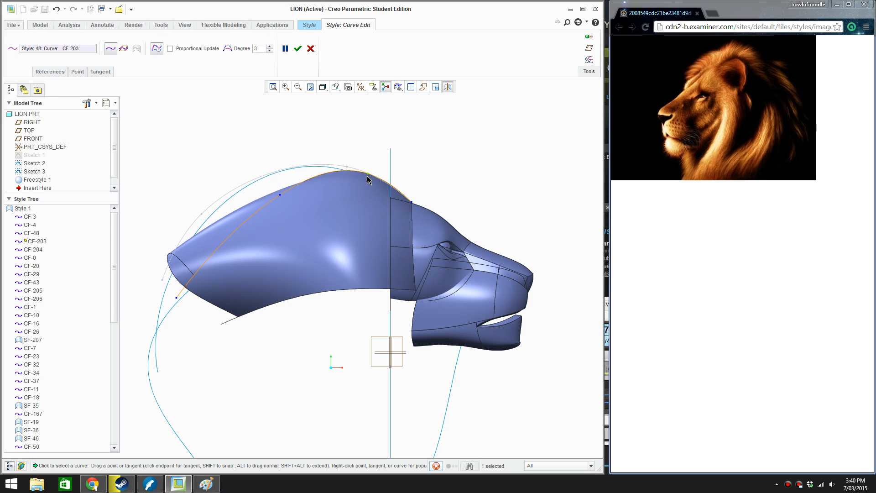
left_click_drag(179, 298, 227, 289)
Edit the mane's rear edge curve CF-206, moving its inner points forward in side view and adjusting them into a rounder arch in front view
left_click(177, 281)
left_click_drag(176, 258, 218, 271)
scroll(312, 259, "down", 4)
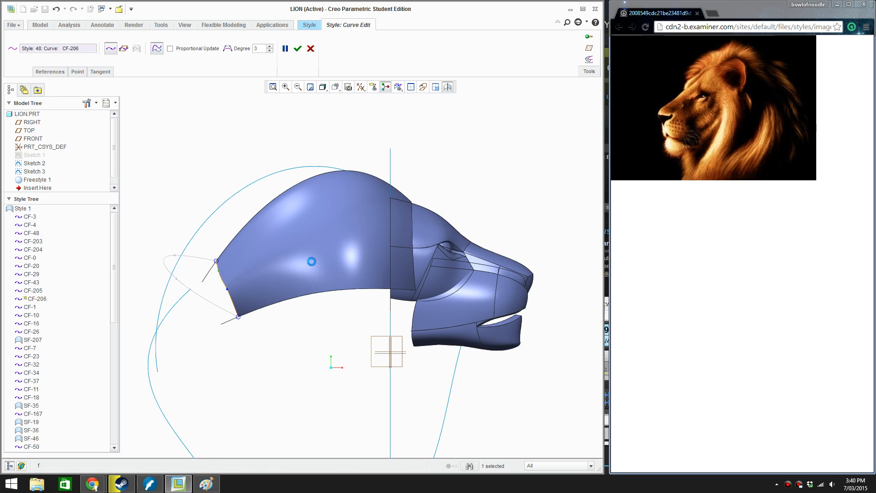
key("f")
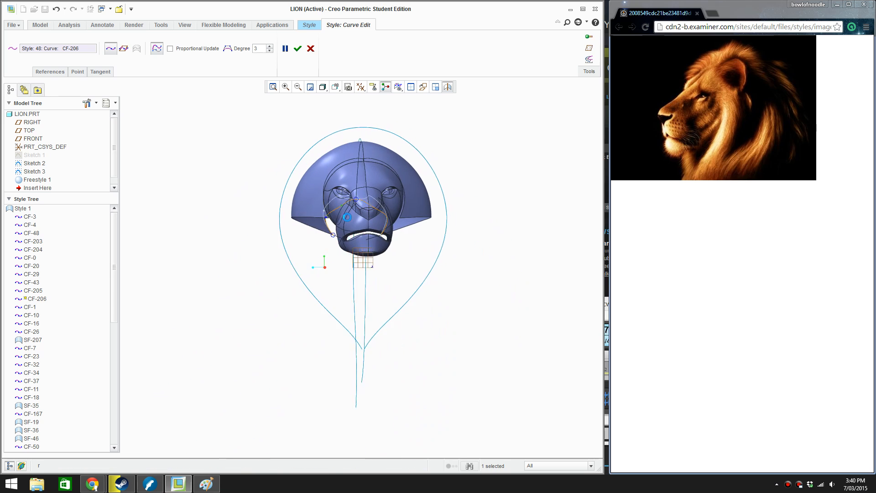
scroll(356, 206, "up", 4)
left_click_drag(342, 208, 333, 200)
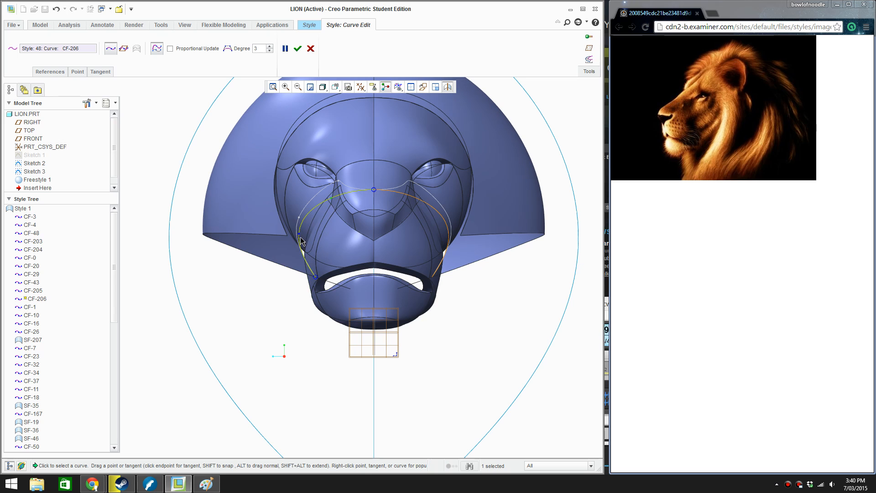
left_click_drag(299, 237, 302, 247)
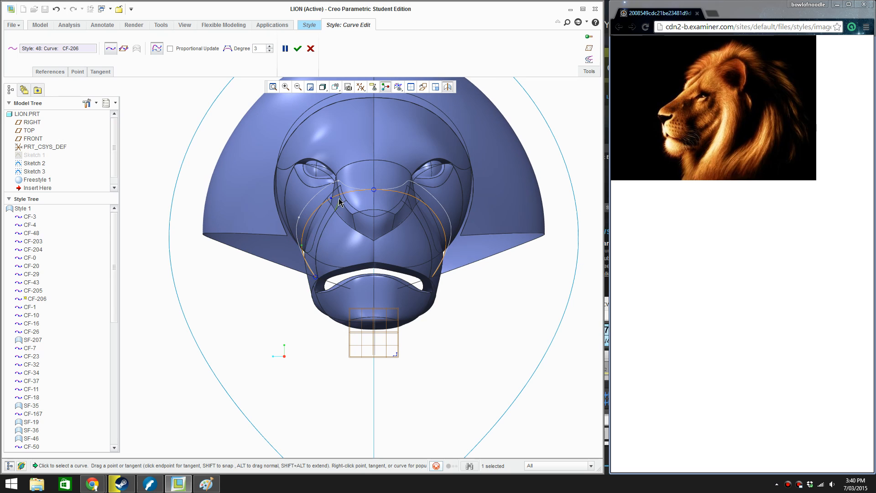
left_click_drag(333, 198, 337, 197)
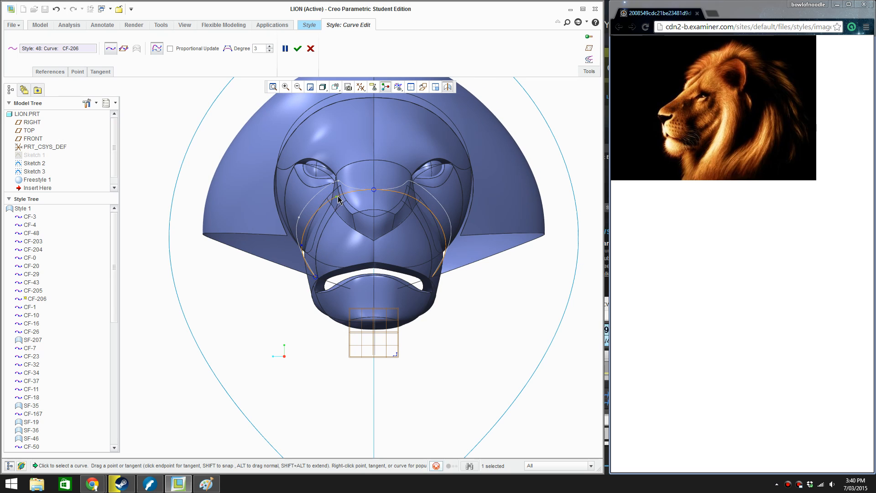
Raise the rear endpoint of lower edge curve CF-204 in front view and straighten rear edge curve CF-206 in side view
left_click(305, 273)
left_click(301, 271)
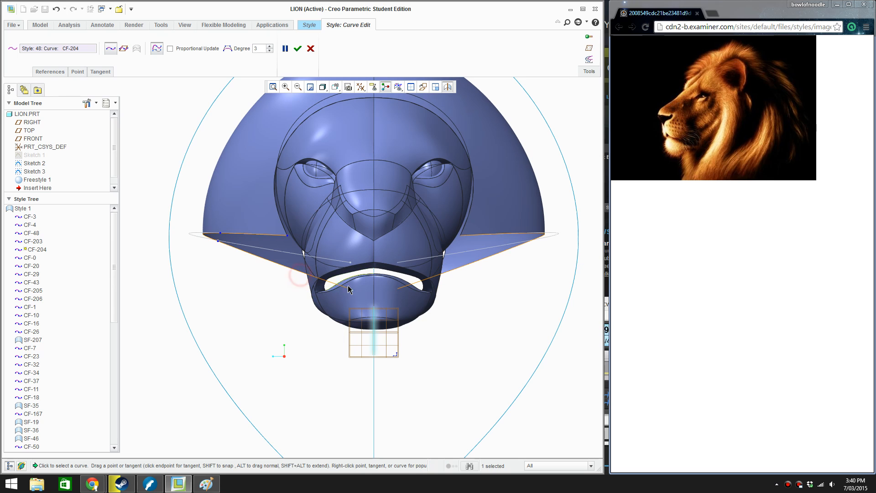
left_click_drag(351, 290, 348, 272)
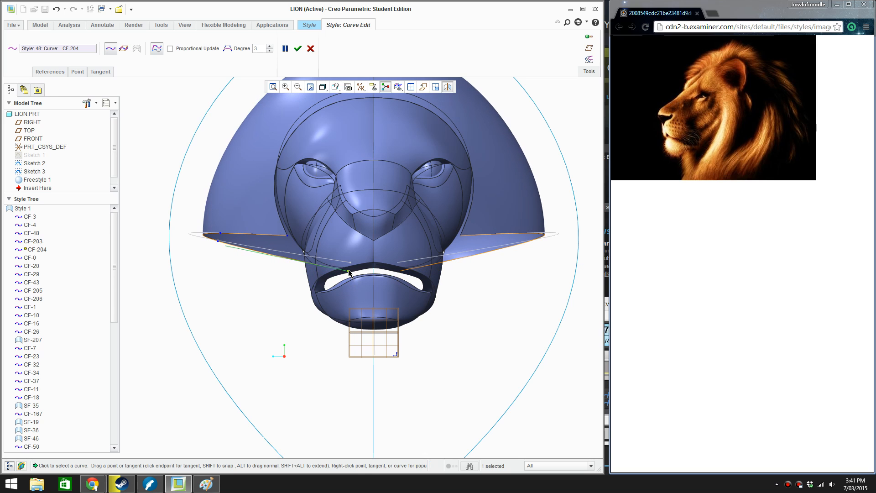
mouse_move(350, 272)
middle_mouse_down()
mouse_move(411, 263)
mouse_move(361, 205)
middle_mouse_up()
scroll(360, 206, "up", 3)
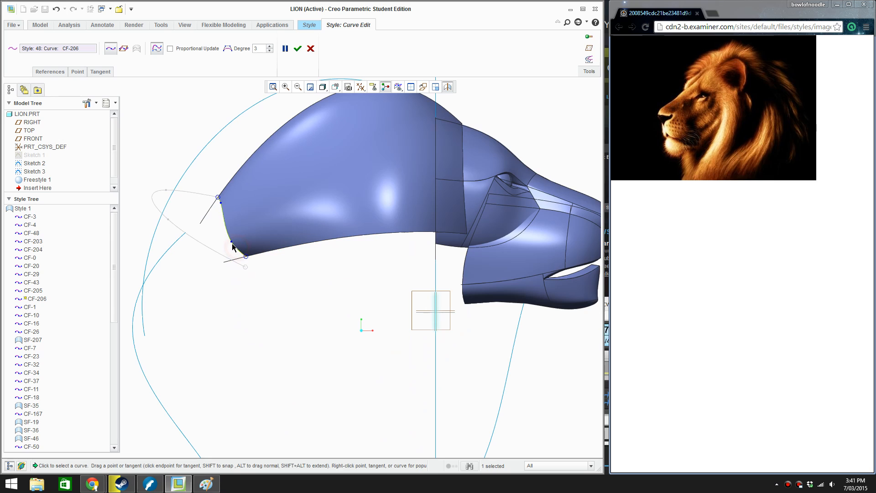
left_click(236, 244)
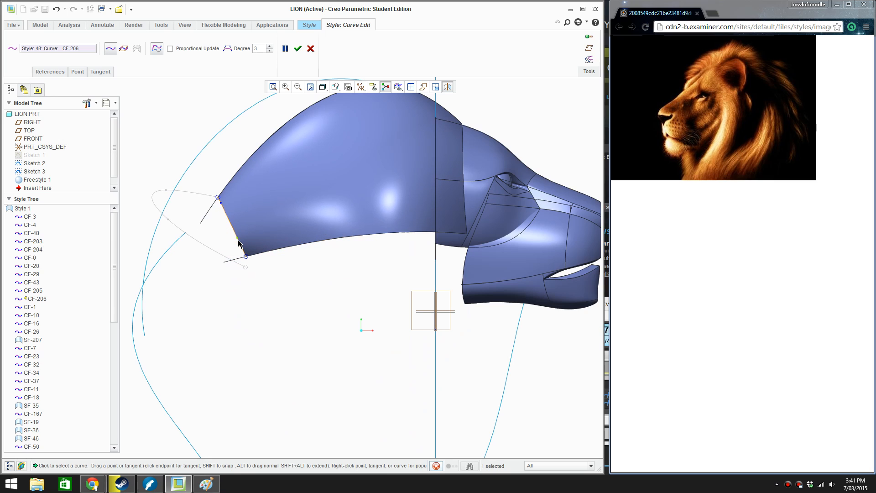
scroll(248, 262, "down", 3)
Lower the inner points of the mane's lower edge curve CF-204 slightly in side view to flatten it, and accept the curve edits
left_click(349, 242)
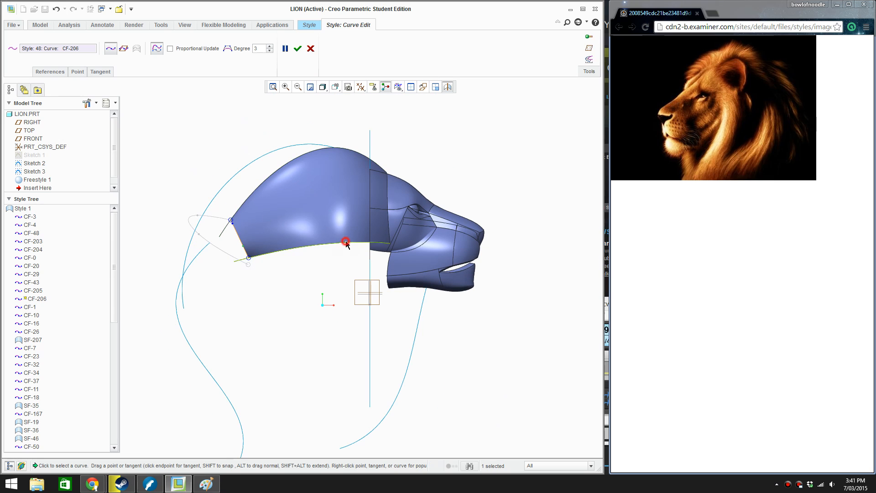
scroll(359, 243, "up", 3)
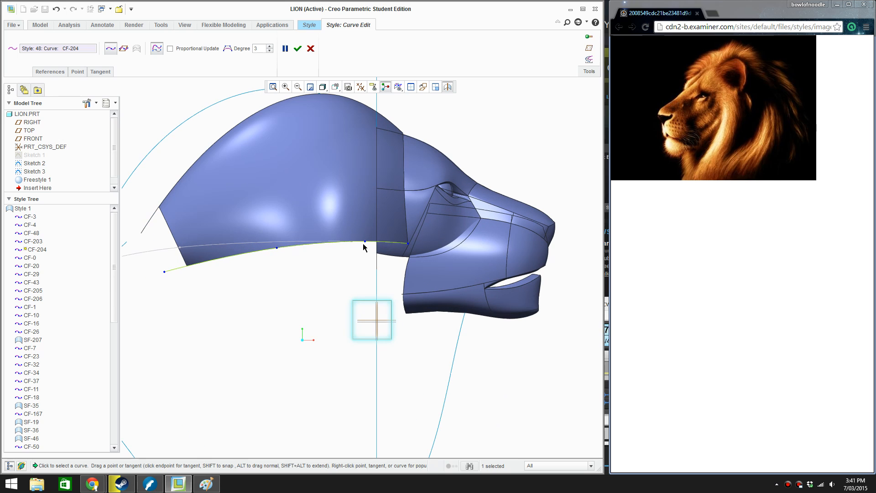
left_click_drag(364, 241, 365, 245)
left_click(277, 249)
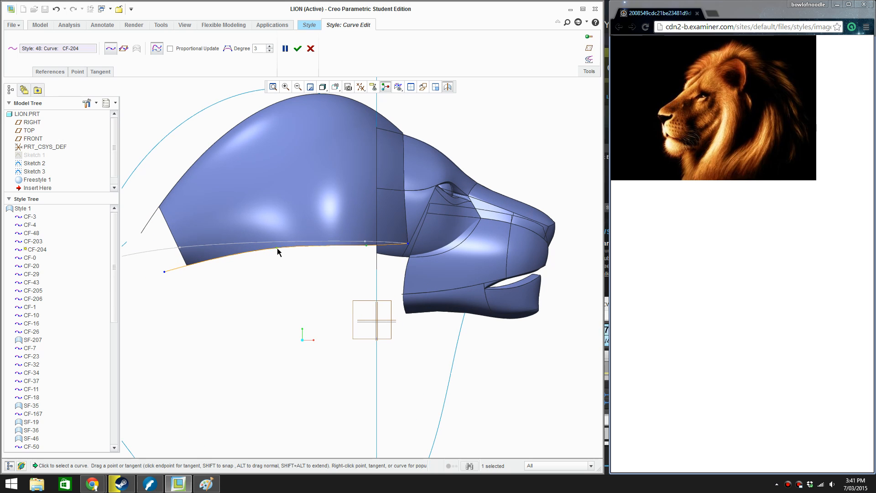
left_click(298, 48)
Draw a three-point Style curve in side view from the underside of the chin down and back to the lower end of the front guide sketch
scroll(354, 232, "down", 4)
left_click(417, 148)
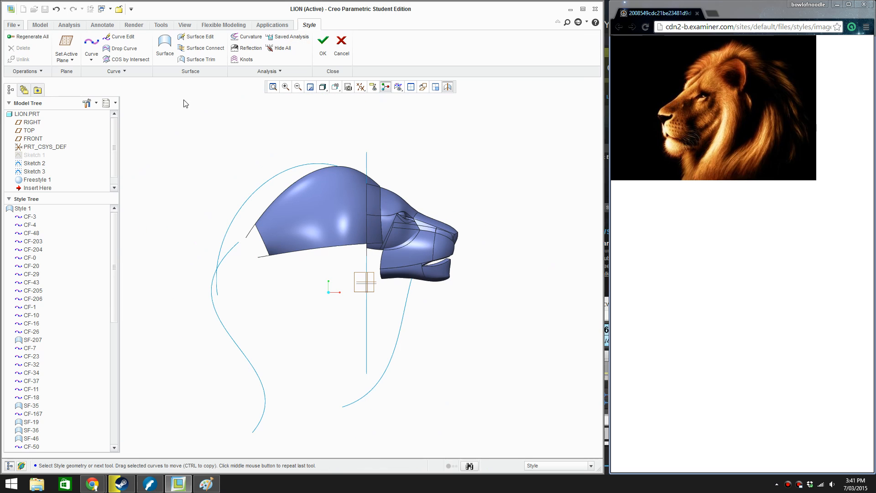
left_click(90, 43)
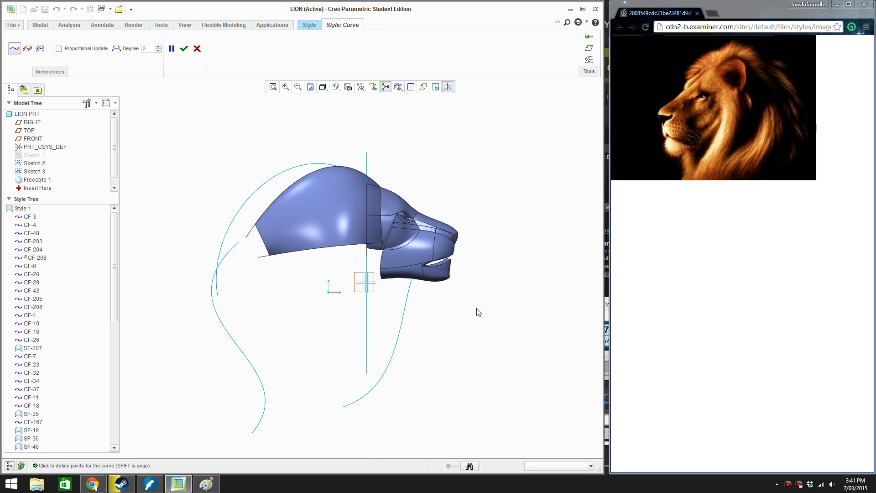
scroll(430, 340, "up", 2)
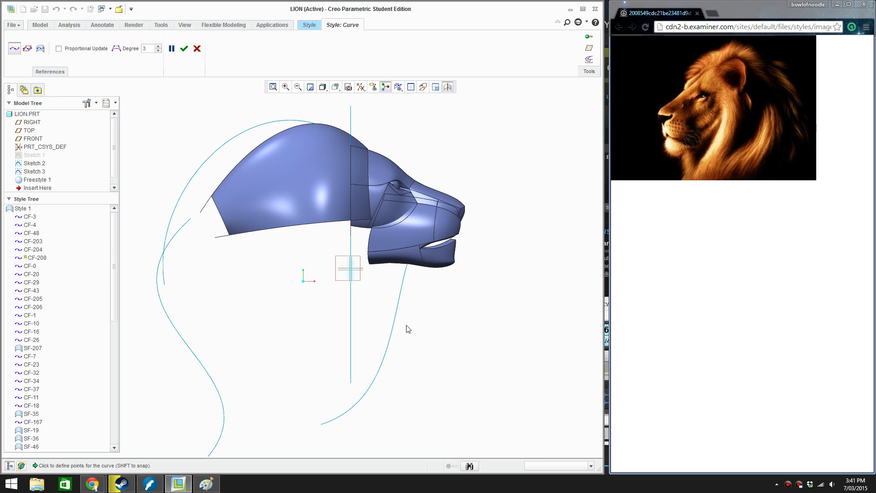
left_click(416, 264)
left_click(404, 354)
left_click(328, 433)
left_click_drag(328, 434, 326, 425)
left_click(184, 49)
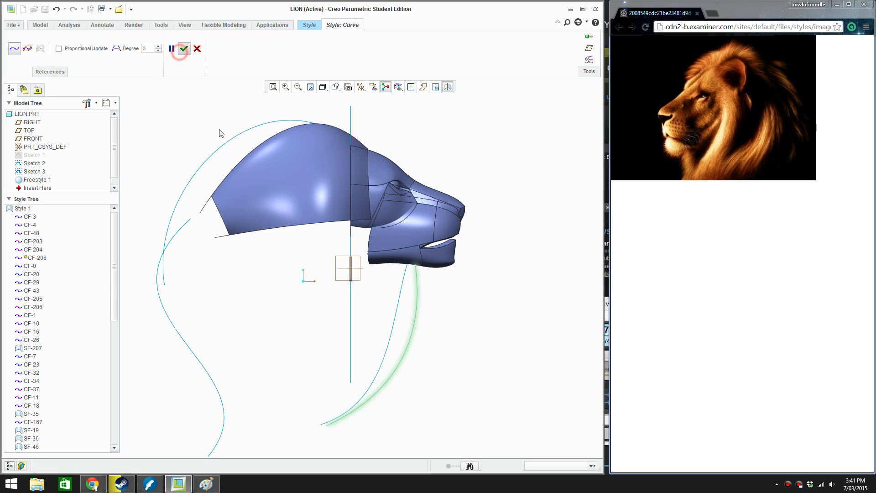
Add a point to the upper part of the new throat curve and pull it slightly backwards, accepting the edit
left_click(413, 324)
double_click(413, 323)
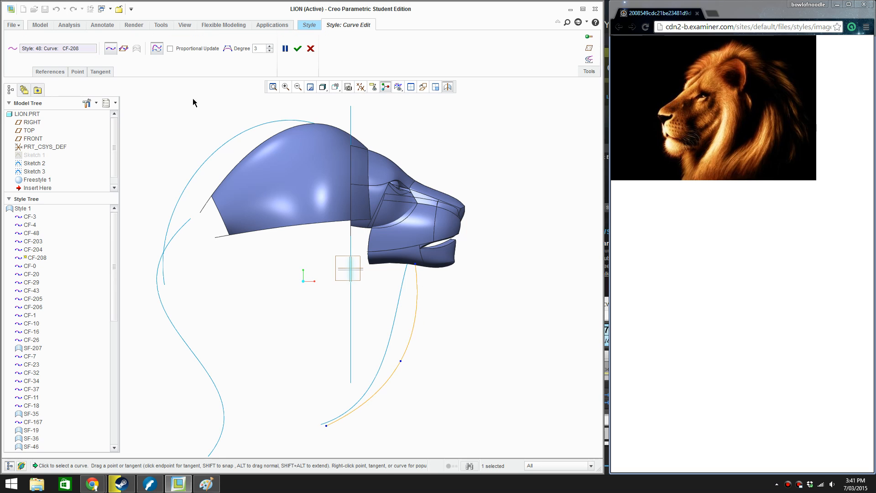
right_click(417, 297)
left_click(453, 353)
left_click_drag(417, 297, 413, 292)
left_click(298, 48)
Examine the throat curve below the chin and the mane guide sketches from several angles
left_click(427, 316)
mouse_move(414, 335)
middle_mouse_down()
mouse_move(392, 319)
mouse_move(354, 326)
mouse_move(403, 328)
middle_mouse_up()
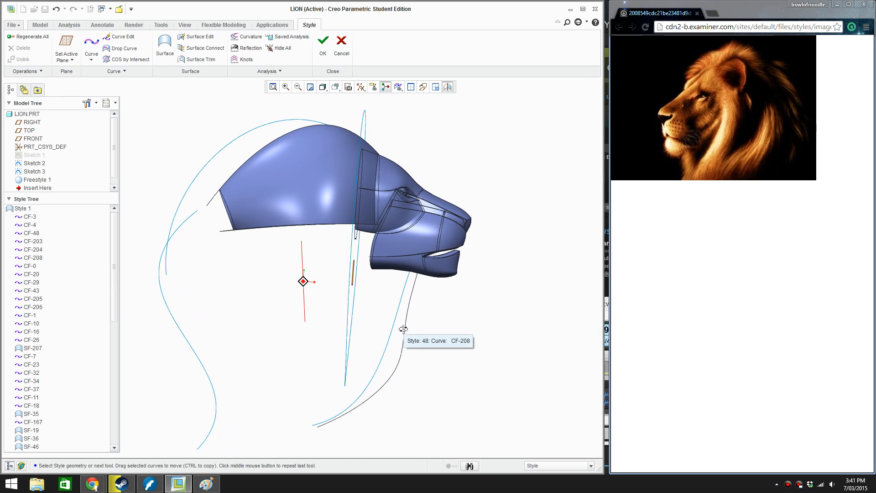
left_click(404, 330)
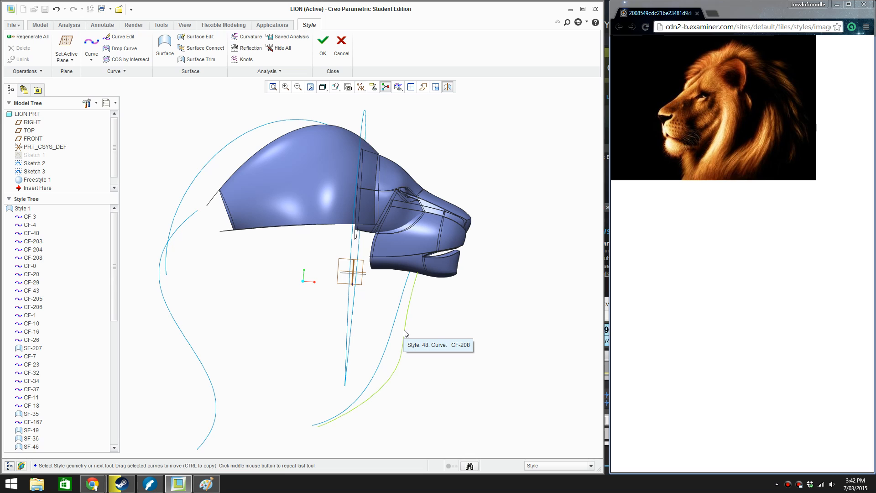
middle_click_drag(368, 266, 305, 264)
scroll(313, 270, "up", 1)
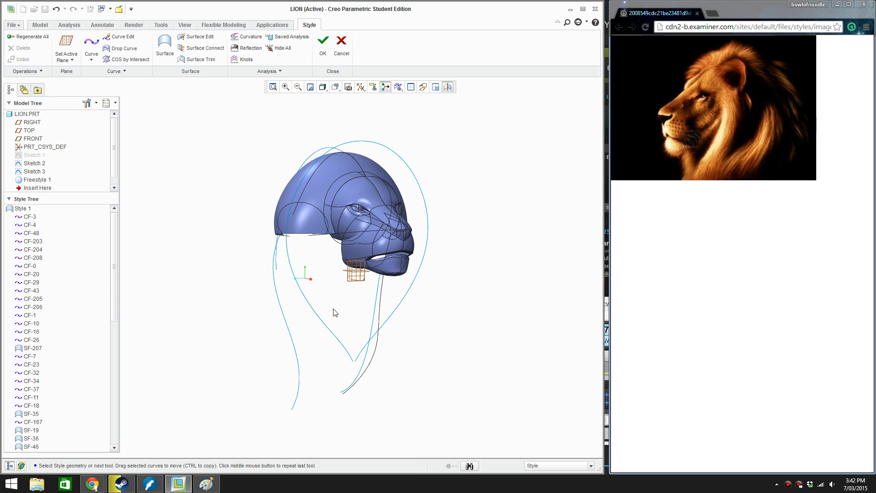
scroll(338, 301, "down", 1)
scroll(343, 298, "down", 1)
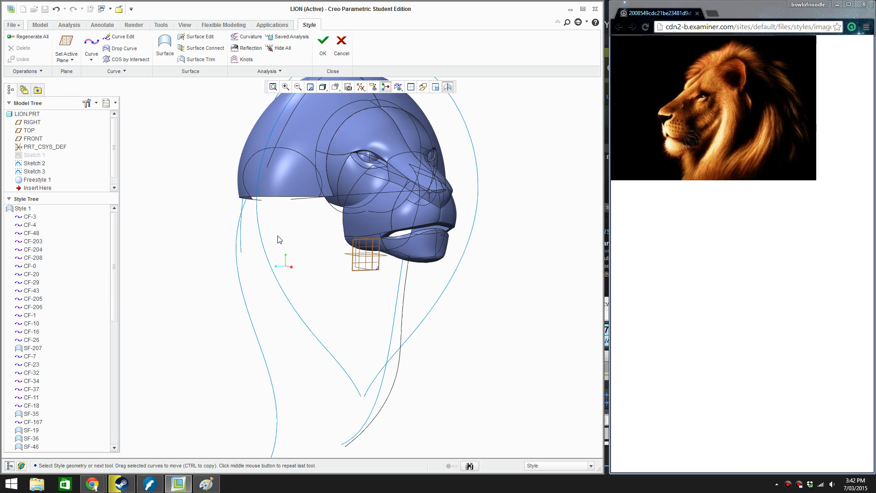
middle_click_drag(280, 239, 295, 230)
scroll(405, 224, "up", 5)
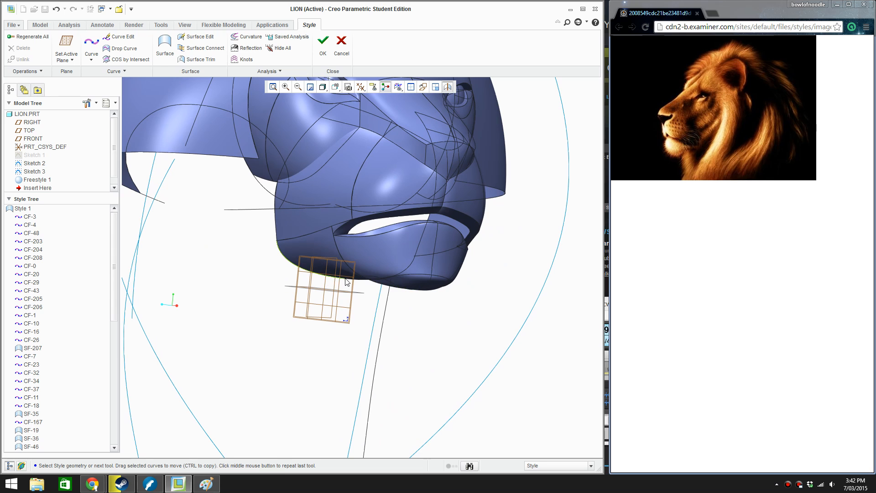
middle_click_drag(317, 257, 319, 291)
Reshape the throat curve in side view, pulling both inner points and the chin endpoint back towards the guide sketch, and accept the edit
double_click(426, 287)
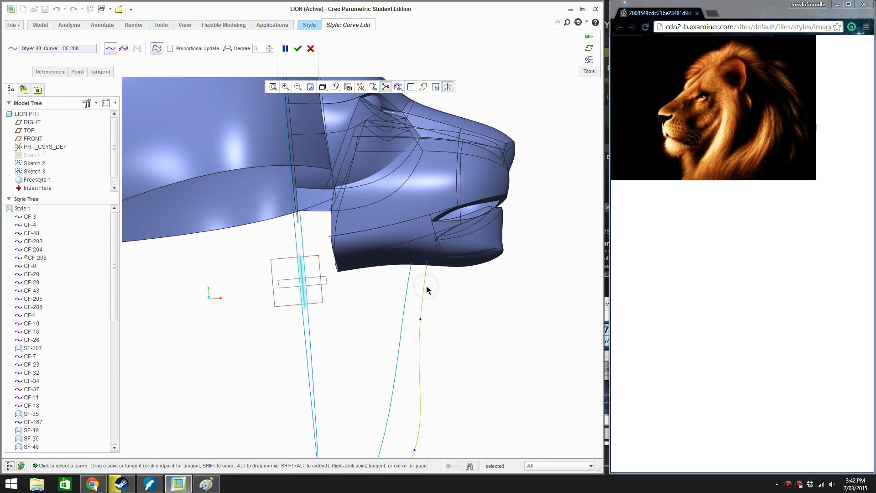
middle_click_drag(425, 286, 434, 324)
left_click_drag(421, 386, 405, 381)
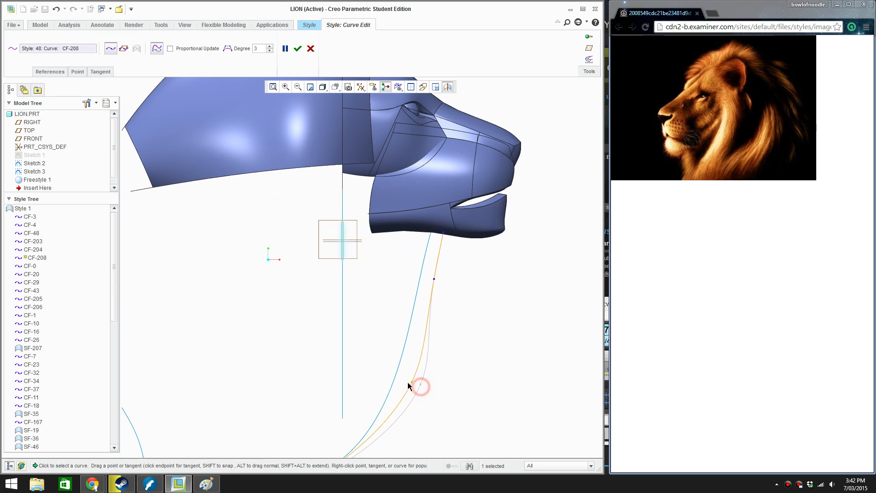
left_click_drag(434, 278, 423, 277)
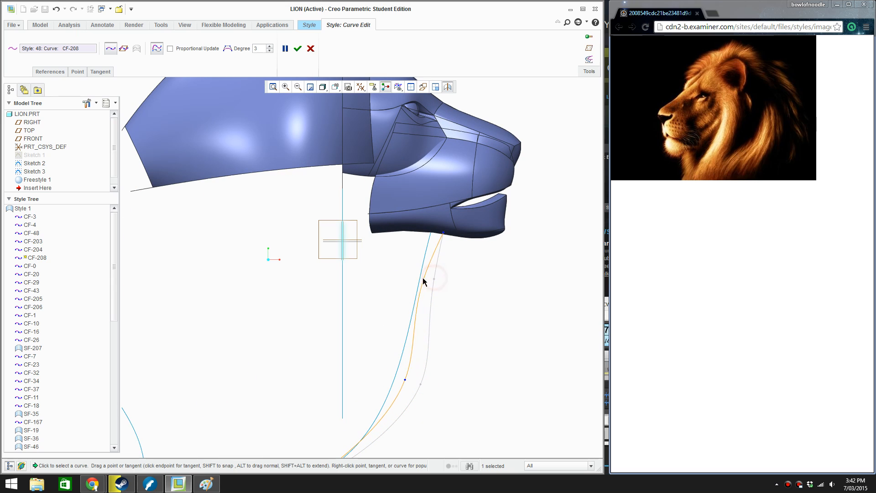
left_click_drag(443, 234, 431, 232)
left_click(296, 48)
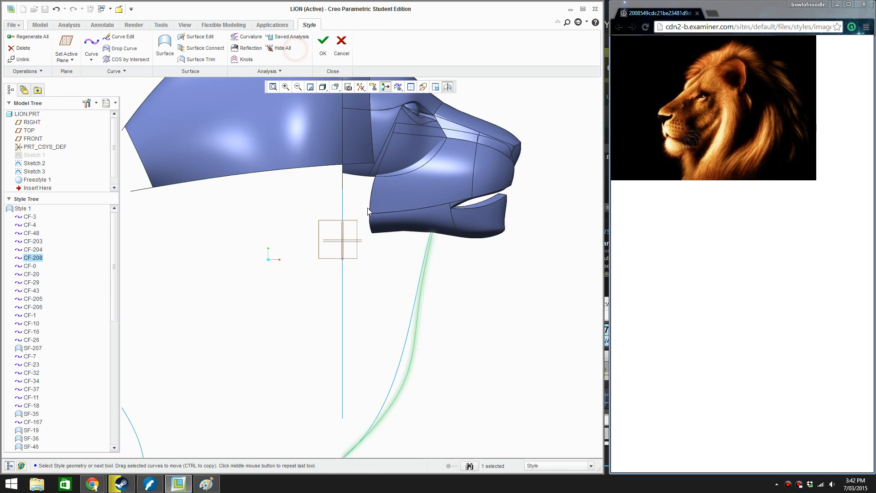
Inspect the reshaped throat curve against the mane's front and side guide sketches from angled views
middle_click_drag(424, 274, 341, 373)
left_click(341, 269)
scroll(348, 264, "up", 2)
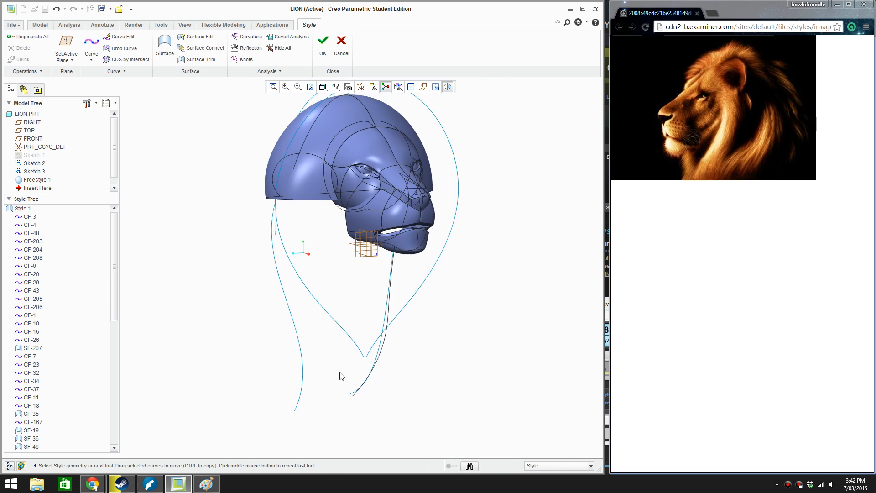
scroll(363, 278, "up", 1)
scroll(362, 279, "down", 1)
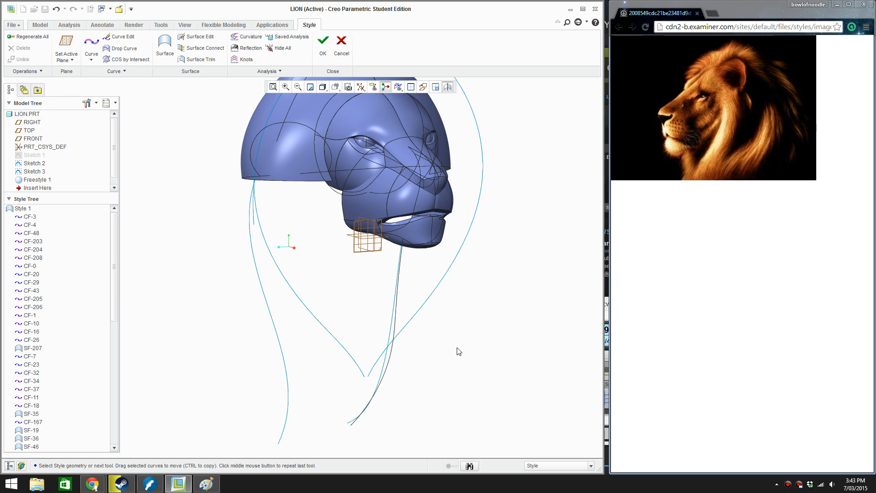
mouse_move(425, 365)
middle_mouse_down()
mouse_move(464, 356)
mouse_move(408, 361)
mouse_move(442, 364)
mouse_move(442, 332)
middle_mouse_up()
left_click(385, 297)
scroll(407, 299, "up", 5)
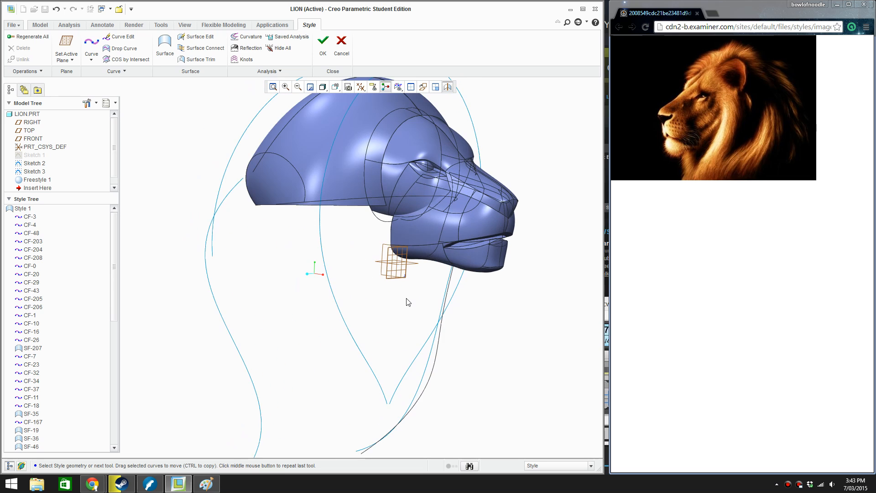
Set the FRONT datum plane as the active plane and start a new Style curve with the view square to it
right_click(405, 295)
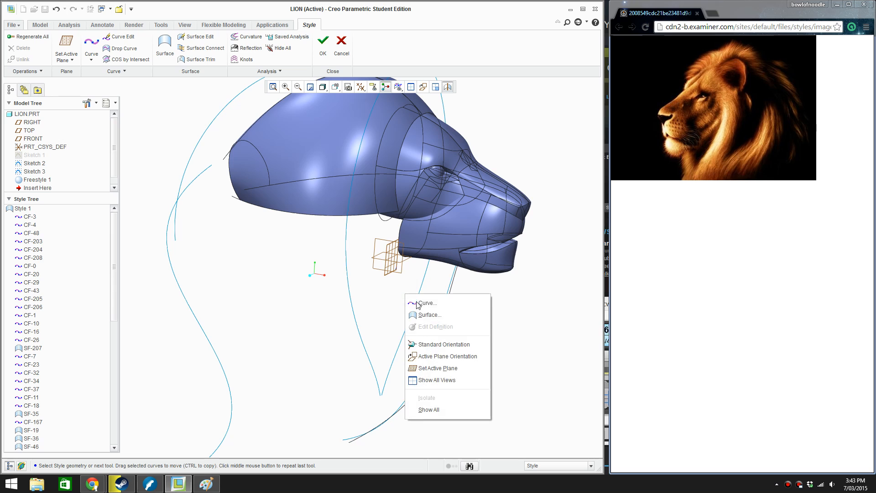
left_click(450, 368)
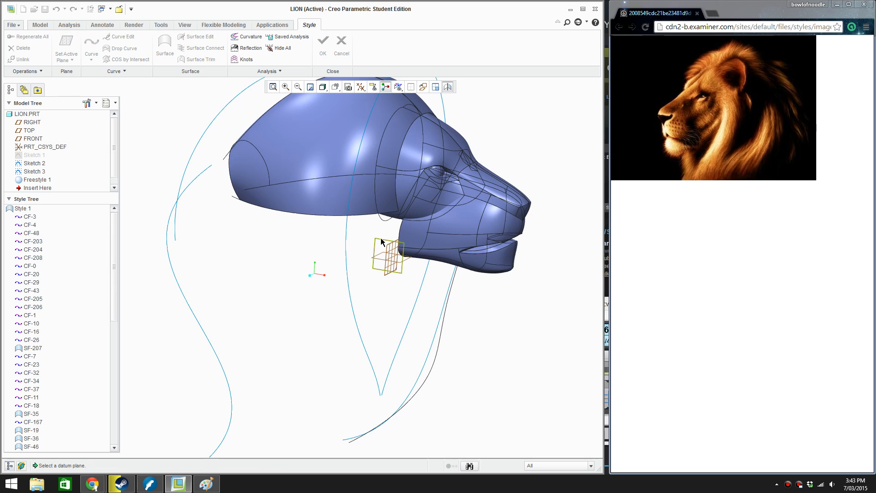
left_click(388, 251)
left_click(92, 44)
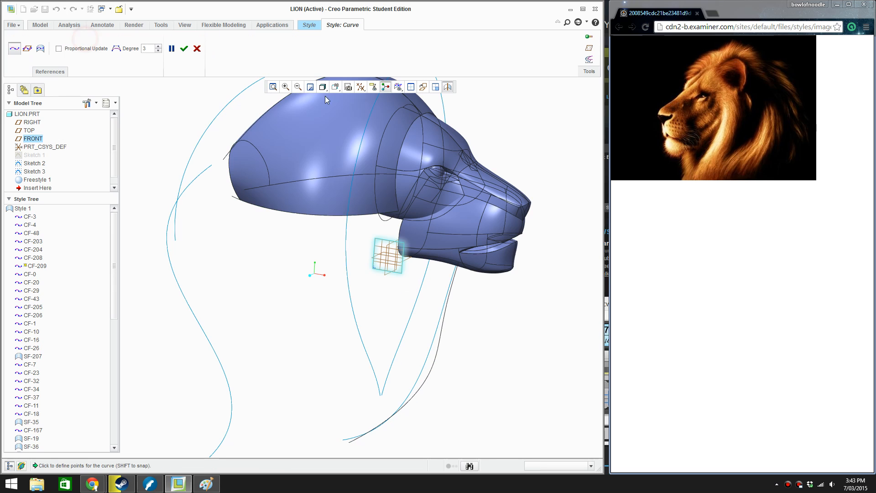
left_click(423, 87)
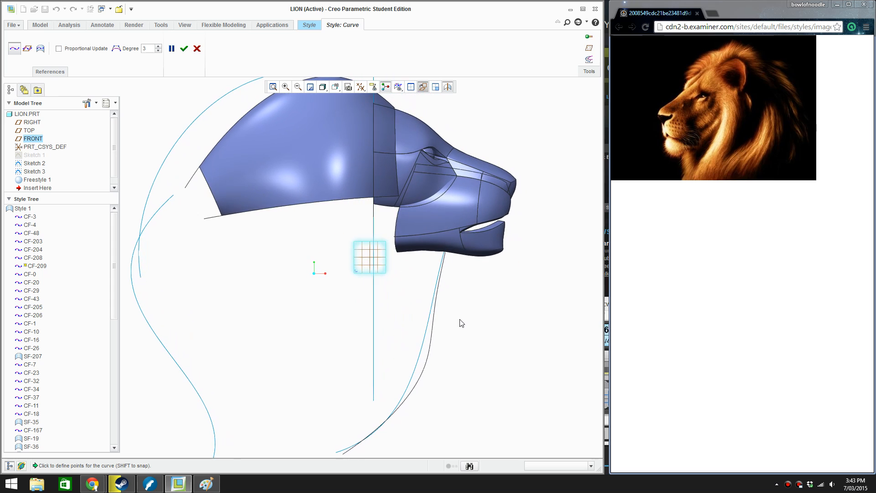
scroll(437, 284, "down", 1)
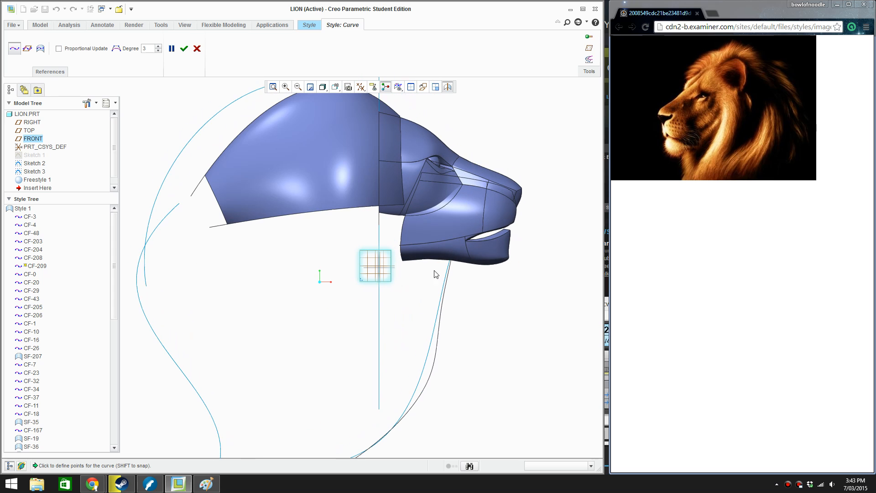
Draw a two-point Style curve from the rear of the lower jaw diagonally down towards the back of the neck and accept it
left_click(414, 256)
left_click(221, 395)
left_click_drag(223, 395, 255, 377)
left_click_drag(257, 379, 262, 411)
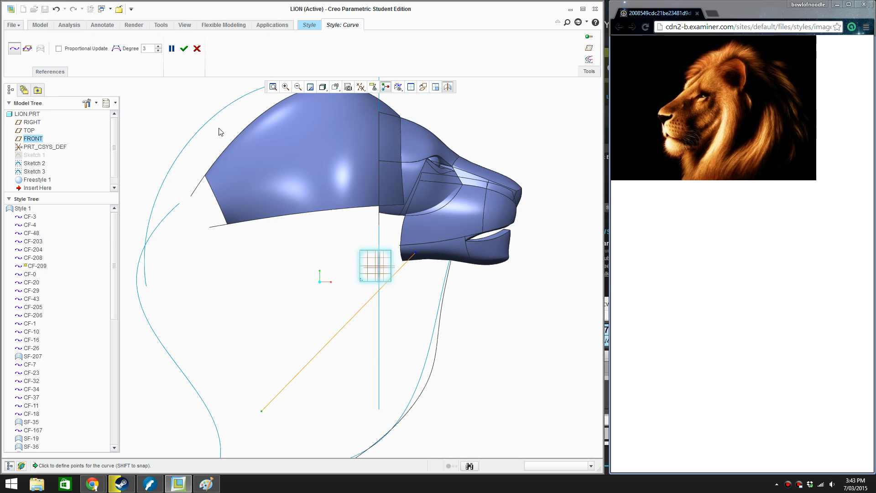
left_click(183, 48)
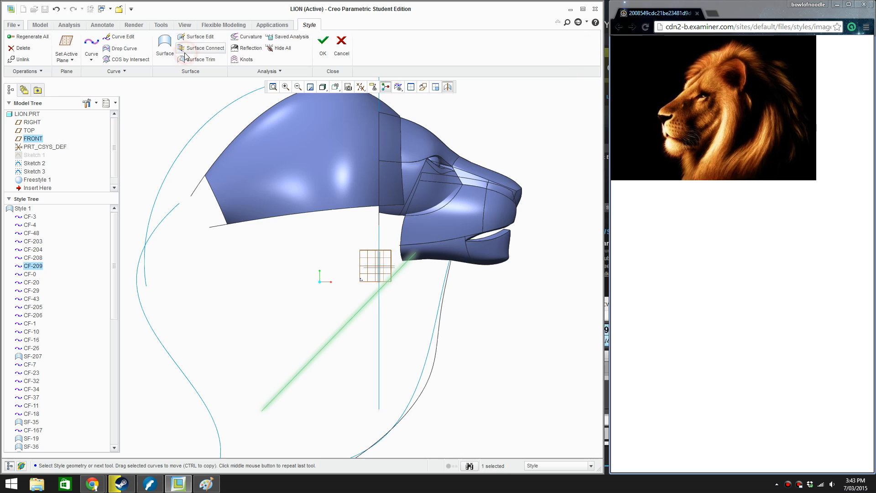
Add two inner points to the new curve, bend it into an S shape in side view, and accept the edit
left_click(121, 37)
right_click(345, 324)
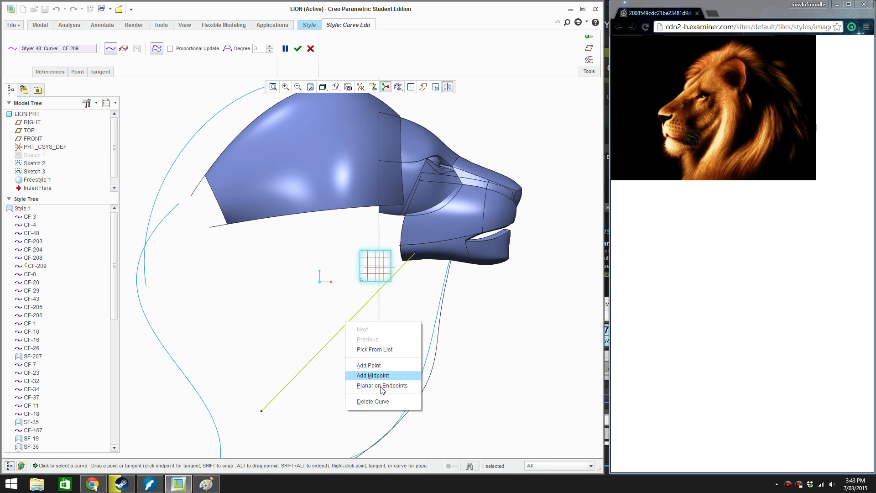
left_click(382, 385)
left_click_drag(338, 331, 317, 374)
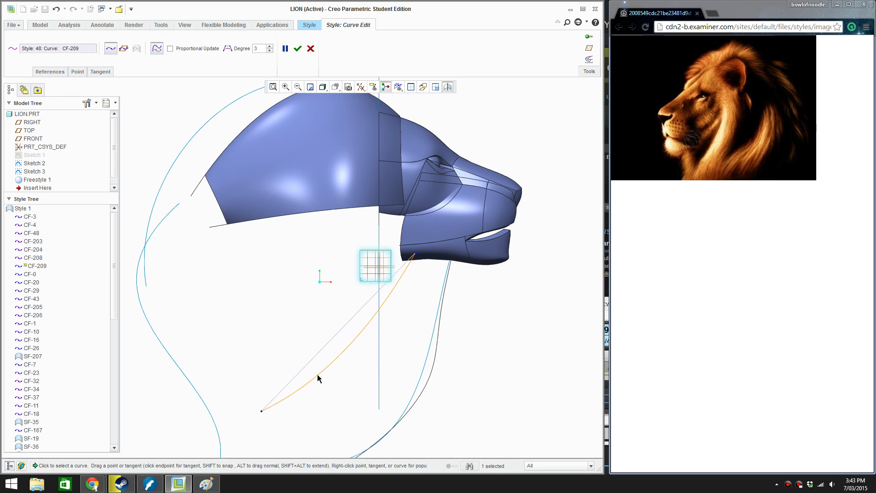
right_click(381, 308)
left_click(408, 336)
left_click_drag(371, 324, 365, 297)
left_click(298, 47)
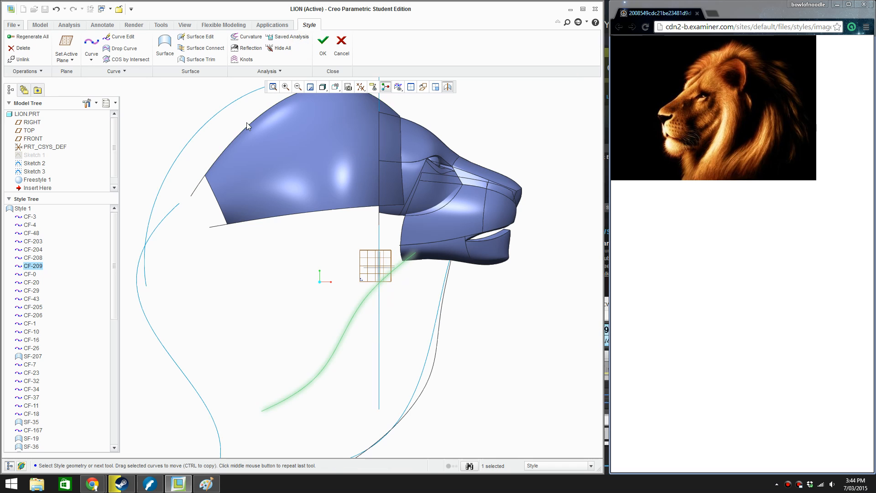
Edit the curve in front view, moving its lower end and inner points off the centre line and its upper end to the jaw's side
middle_click_drag(267, 161, 368, 321)
scroll(370, 323, "down", 3)
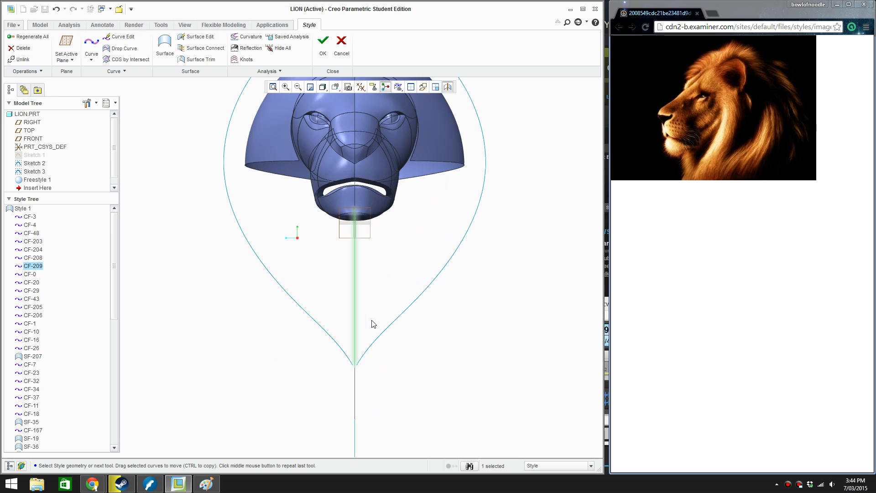
left_click(117, 37)
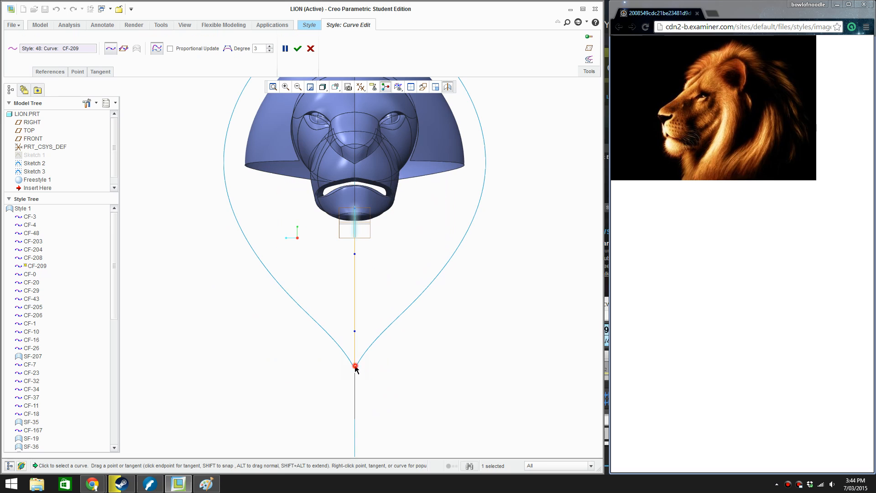
left_click_drag(355, 367, 304, 332)
left_click(354, 330)
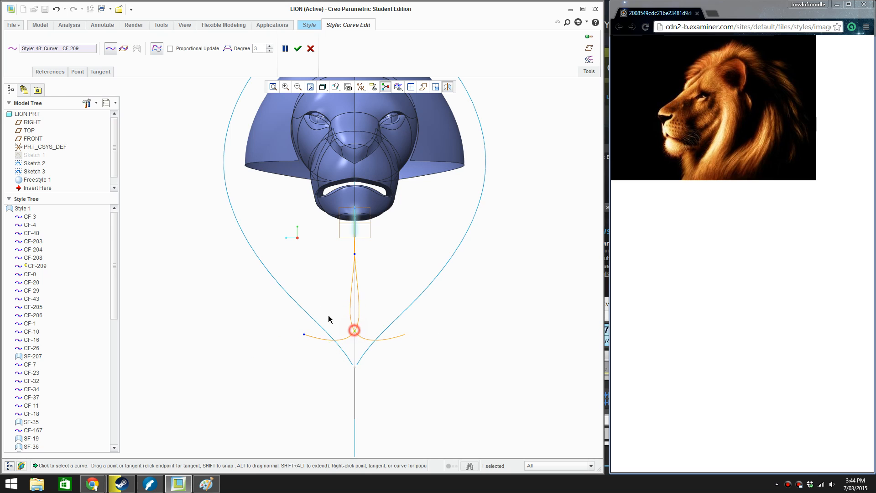
key("Delete")
left_click_drag(355, 255, 323, 213)
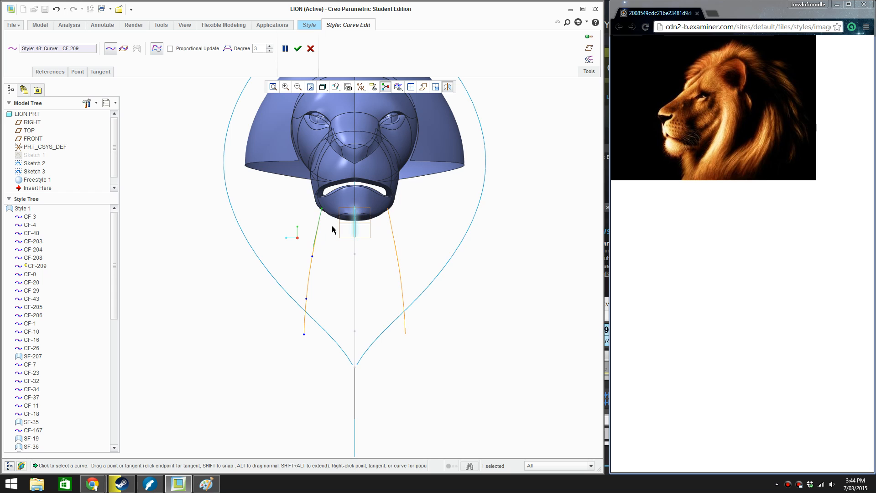
In top view, pull the curve's two inner points outward so it bulges towards the mane's outline
middle_click_drag(350, 252, 467, 293)
key("ctrl+d")
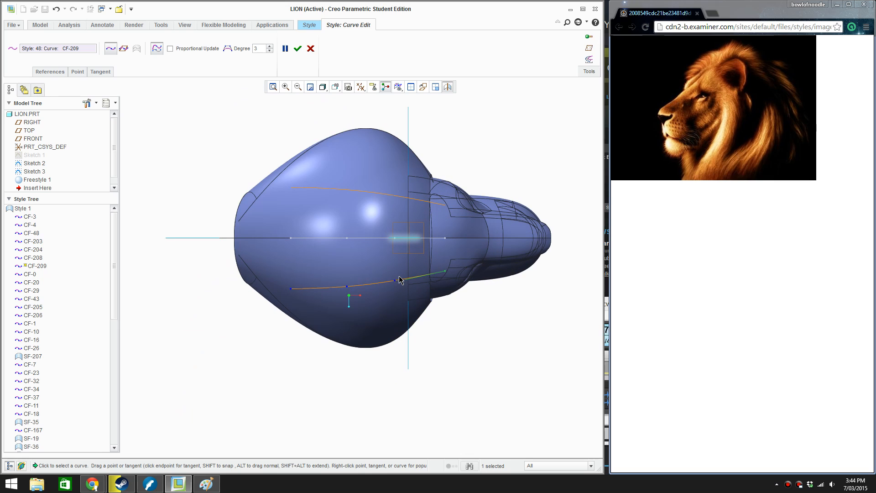
left_click_drag(396, 281, 397, 326)
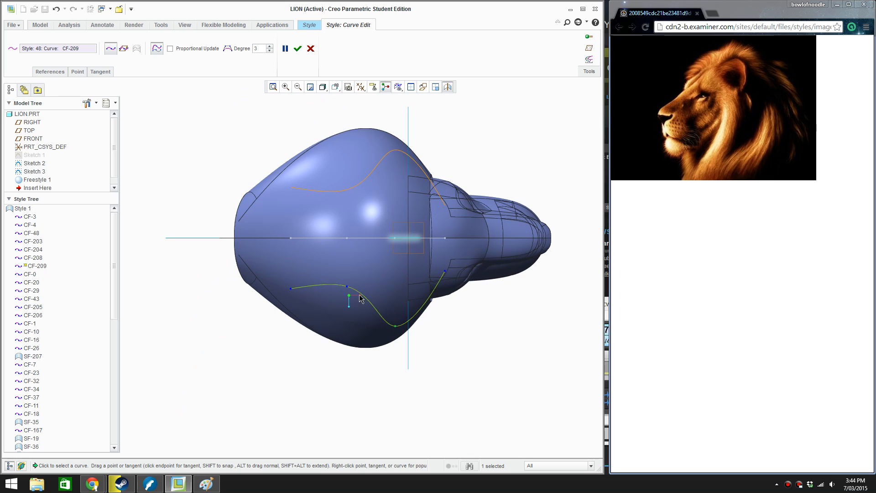
left_click_drag(347, 287, 333, 334)
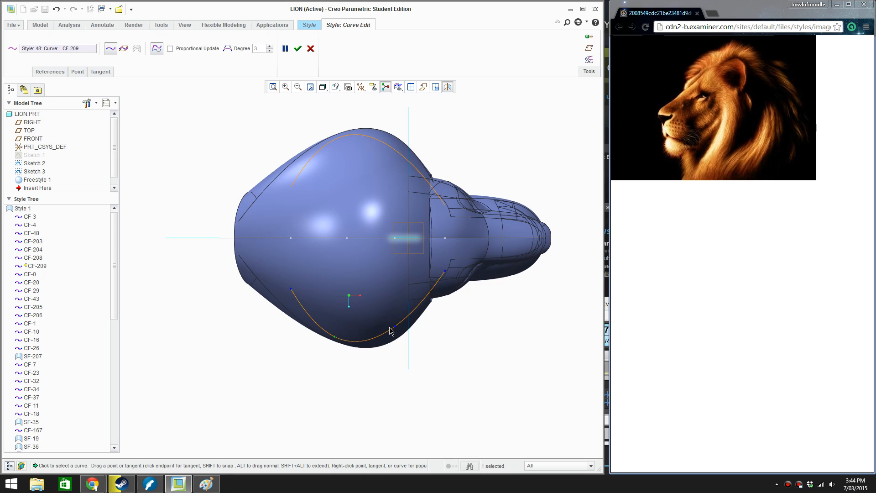
left_click_drag(395, 326, 403, 325)
Straighten the curve in side view by aligning its inner point nearest the jaw, and check the shape from the front
middle_click_drag(371, 307, 412, 325)
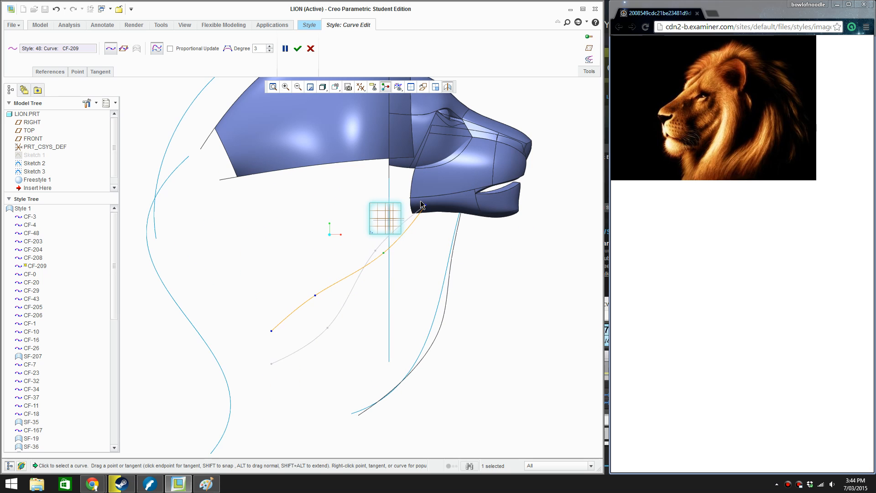
mouse_move(339, 303)
middle_mouse_down()
mouse_move(268, 327)
mouse_move(278, 303)
mouse_move(342, 275)
mouse_move(358, 250)
mouse_move(329, 235)
mouse_move(356, 277)
mouse_move(450, 287)
middle_mouse_up()
scroll(405, 297, "up", 3)
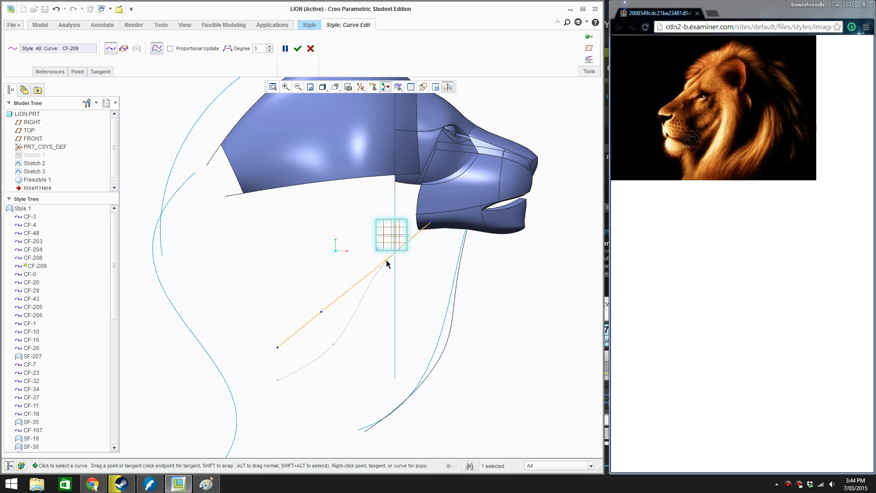
key("ctrl+d")
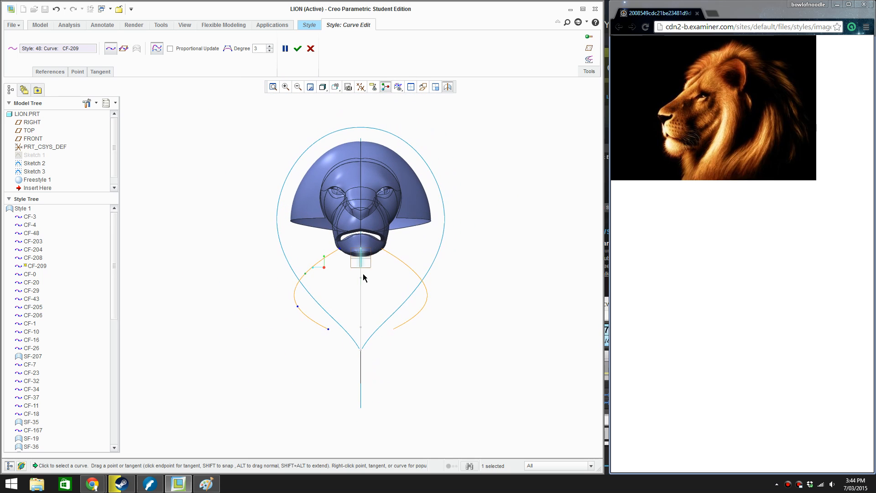
mouse_move(351, 277)
middle_mouse_down()
mouse_move(401, 274)
mouse_move(378, 276)
middle_mouse_up()
scroll(350, 243, "down", 1)
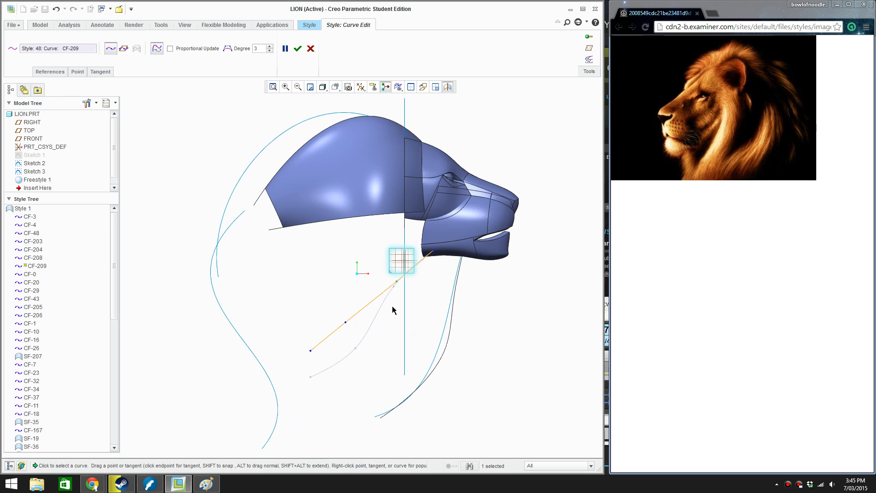
In top view, move the inner point nearest the jaw forward along the mane's outline and accept the edit
middle_click_drag(397, 303, 373, 331)
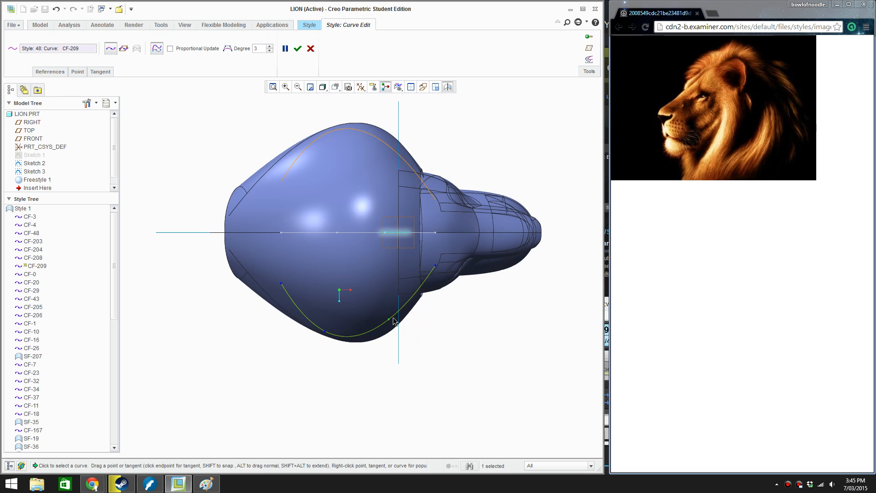
left_click_drag(389, 320, 415, 311)
mouse_move(416, 313)
left_mouse_down()
mouse_move(410, 309)
mouse_move(417, 310)
left_mouse_up()
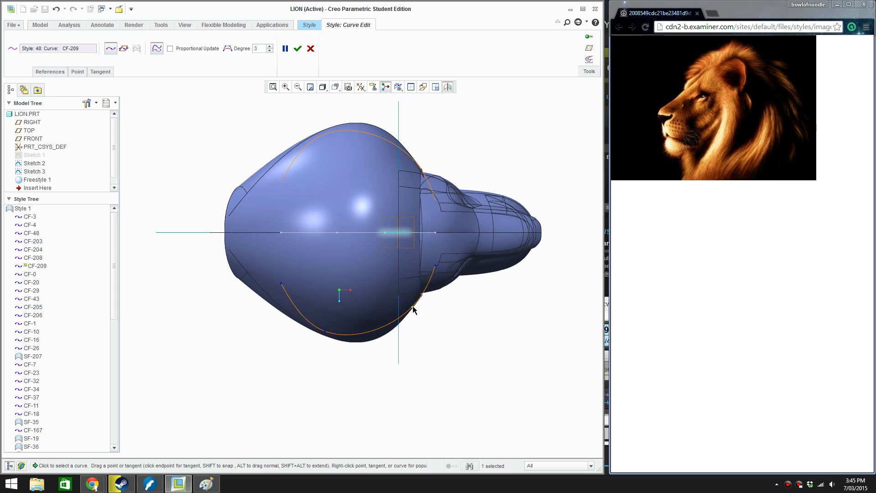
left_click(297, 48)
Draw a Style curve snapped from near the side throat curve's lower end to the lower end of the centre throat curve
middle_click_drag(361, 307, 354, 237)
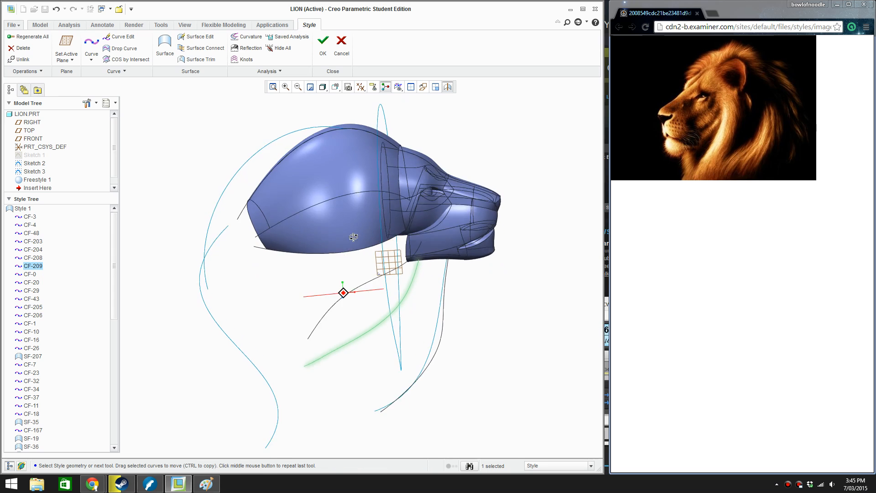
left_click(328, 313)
middle_click_drag(329, 314, 279, 325)
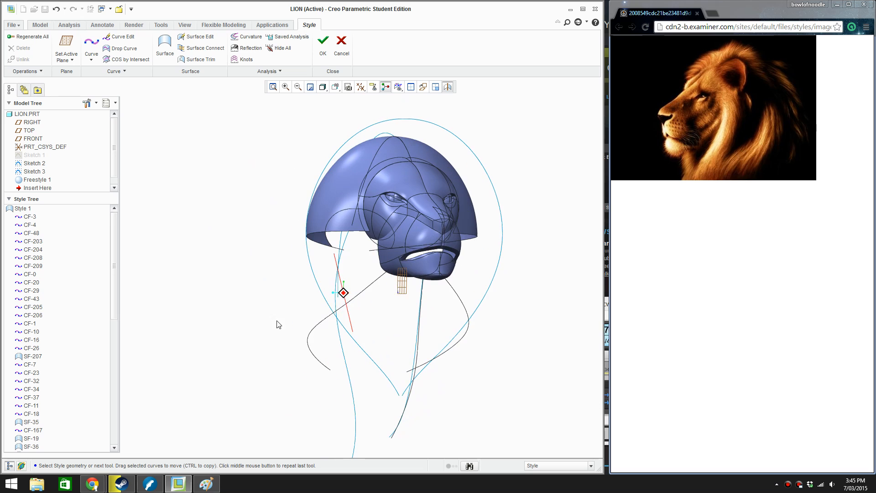
scroll(321, 303, "up", 2)
mouse_move(393, 260)
middle_mouse_down("shift")
mouse_move(348, 207)
mouse_move(365, 228)
mouse_move(352, 224)
mouse_move(363, 229)
mouse_move(351, 287)
middle_mouse_up("shift")
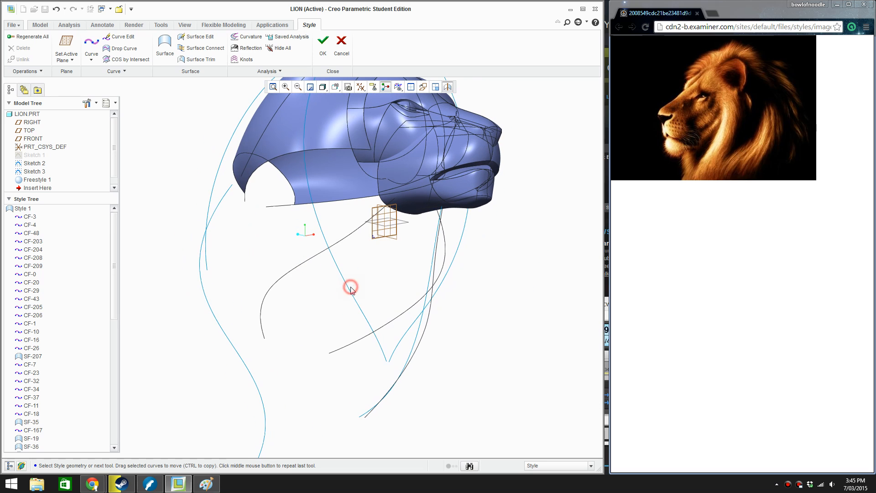
right_click(333, 259)
left_click(347, 265)
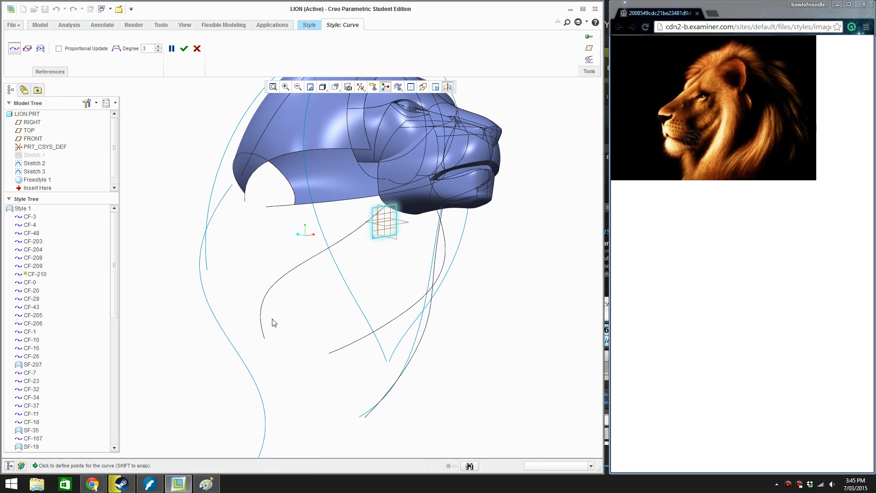
left_click(259, 323)
mouse_move(388, 418)
middle_mouse_down()
mouse_move(433, 406)
mouse_move(408, 415)
middle_mouse_up()
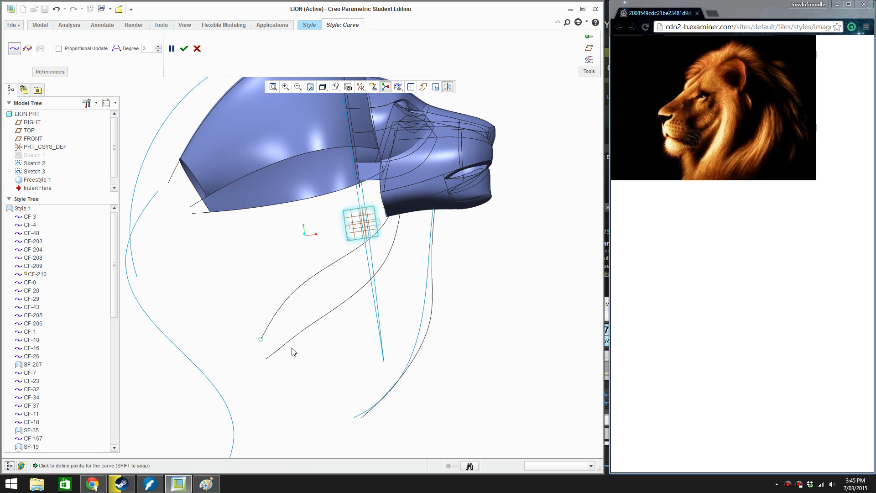
left_click(272, 323)
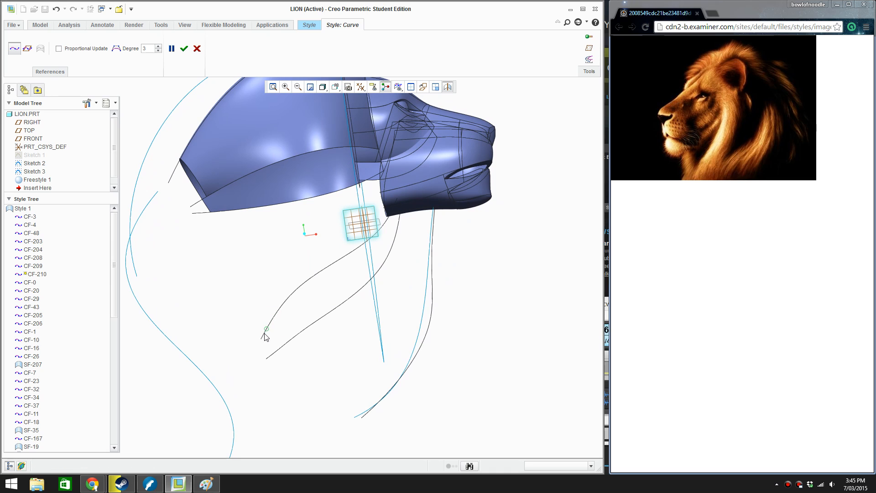
left_click(367, 414)
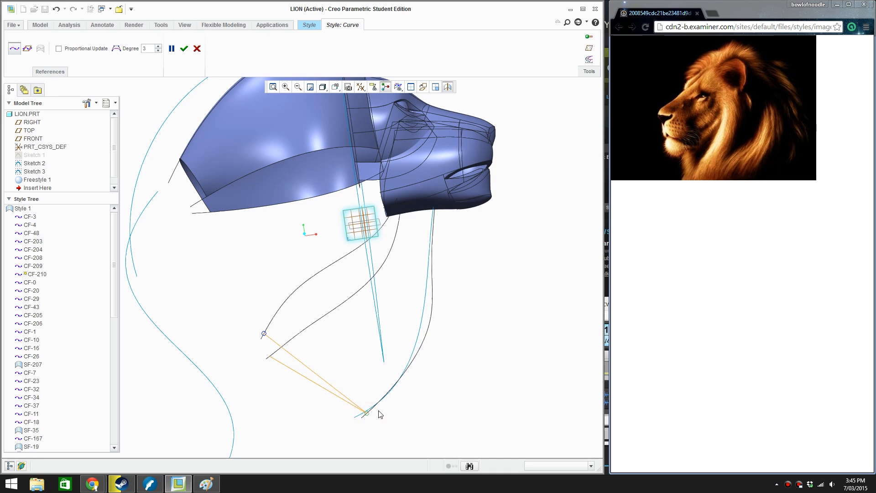
middle_click(340, 271)
middle_click_drag(340, 273, 309, 297)
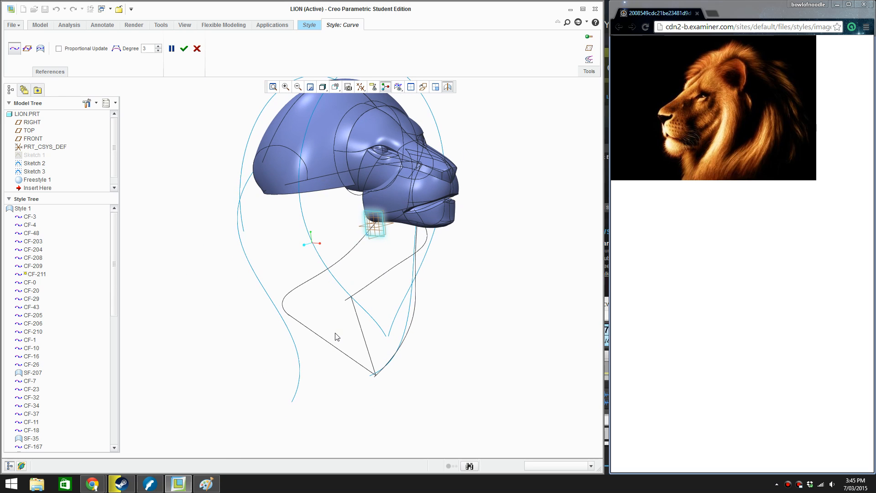
middle_click(332, 342)
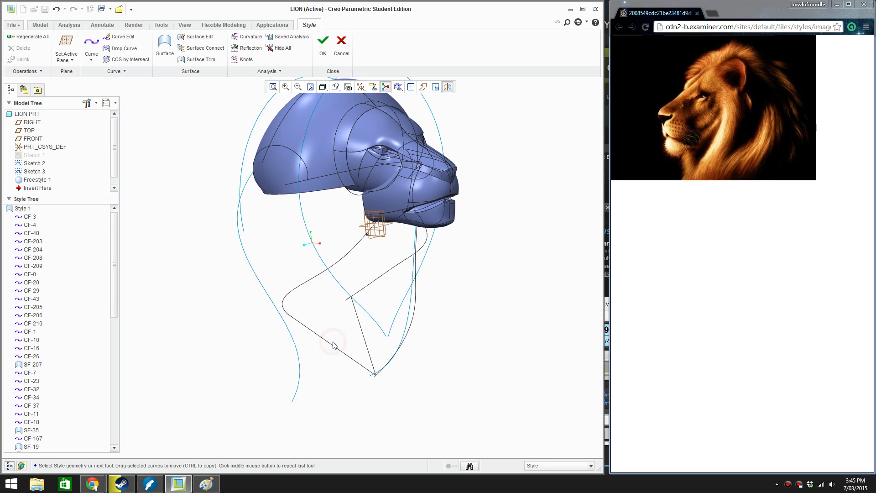
Edit the connecting curve in front view, adding a midpoint and pulling it outward to bow the curve
double_click(332, 342)
key("r")
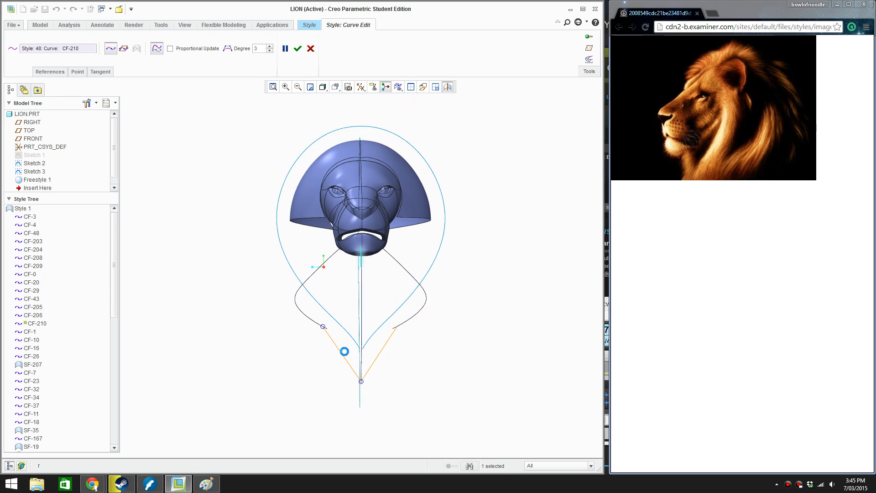
scroll(345, 352, "down", 3)
right_click(340, 356)
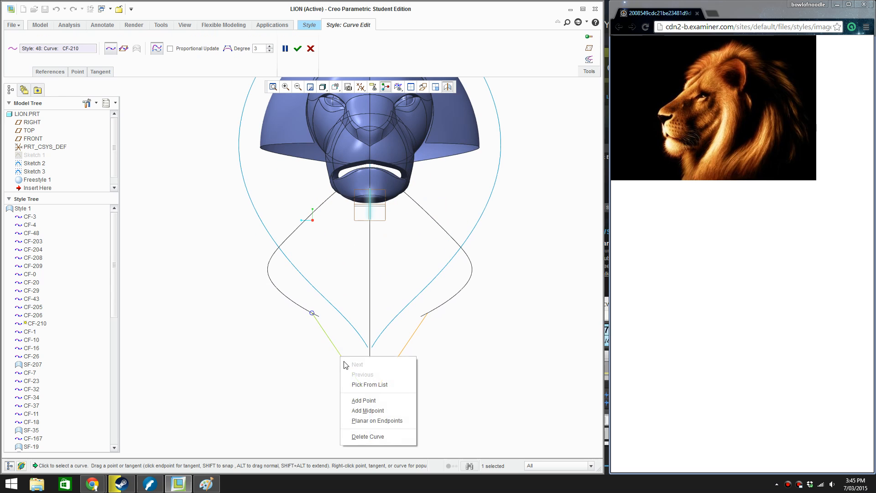
left_click(371, 411)
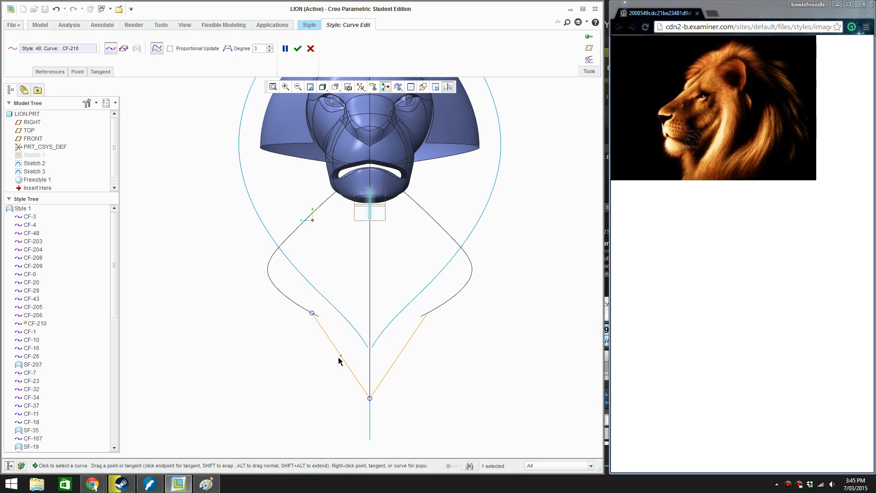
left_click_drag(338, 357, 310, 368)
Set the tangent at the connecting curve's centre-line end to Normal, using the head's centre plane as reference
right_click(333, 393)
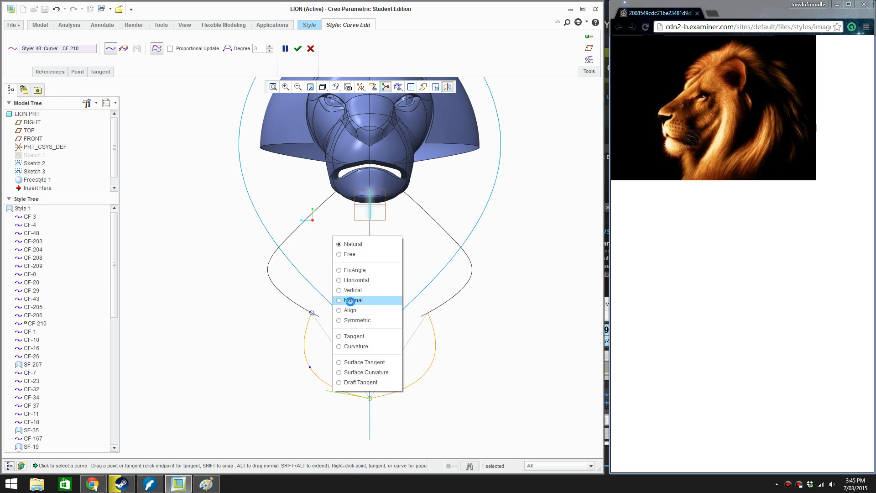
left_click(352, 301)
middle_click_drag(355, 307, 393, 230)
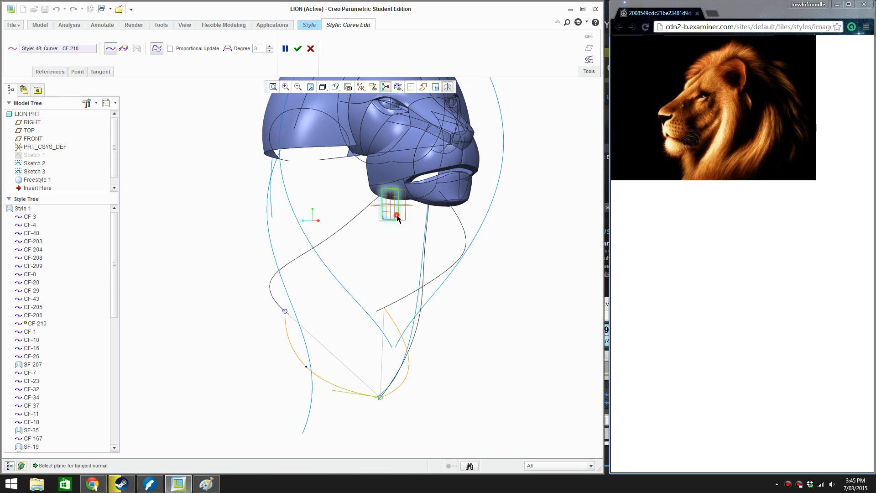
left_click(397, 218)
middle_click_drag(343, 373, 327, 363)
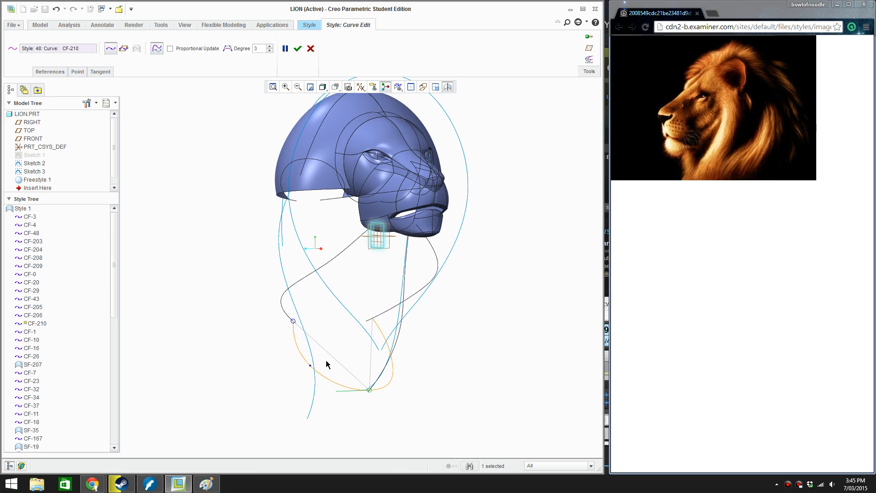
Pull the lower connecting curve's midpoint inward in front view and slightly back in side view, and accept the edit
key("ctrl+d")
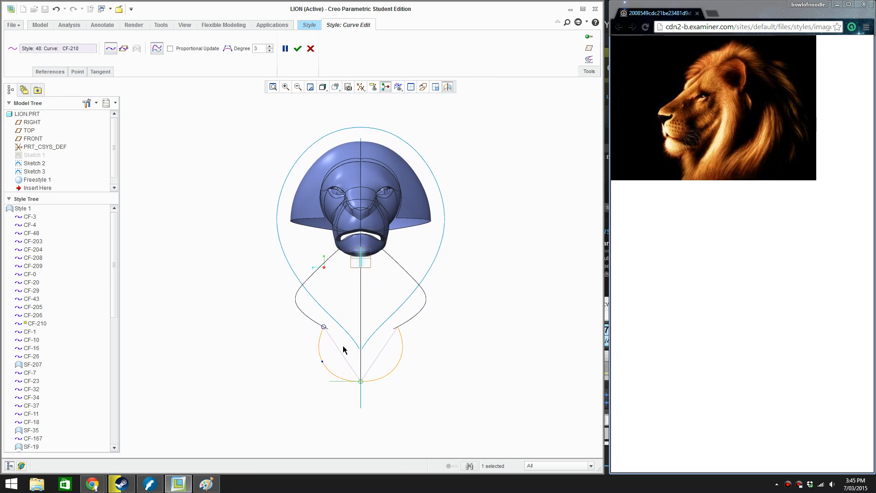
scroll(343, 346, "down", 1)
left_click_drag(317, 365, 325, 362)
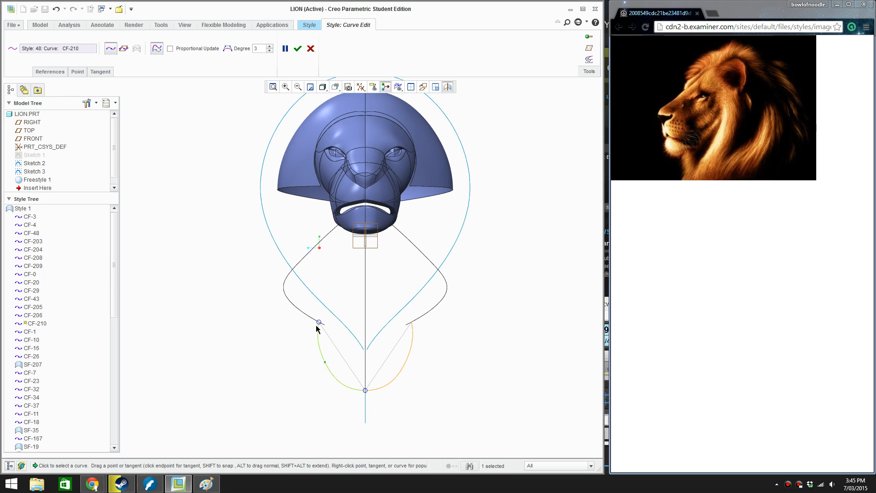
middle_click_drag(322, 324, 342, 333)
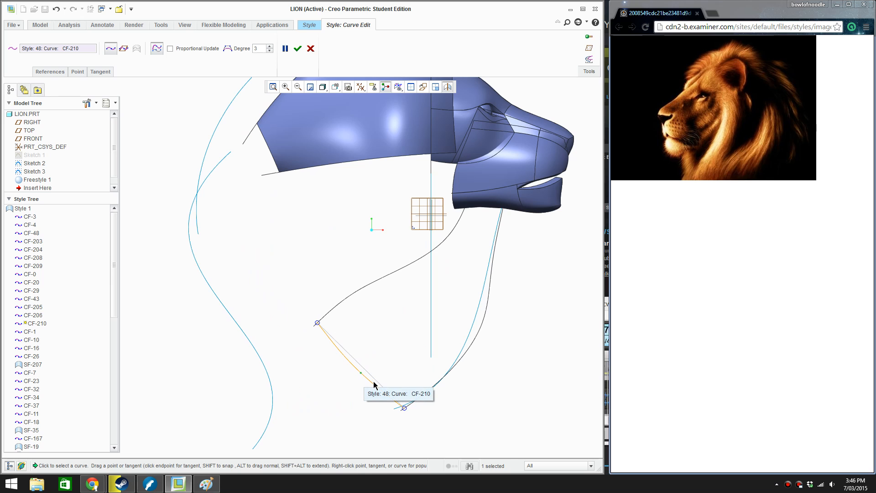
middle_click_drag(374, 384, 351, 375)
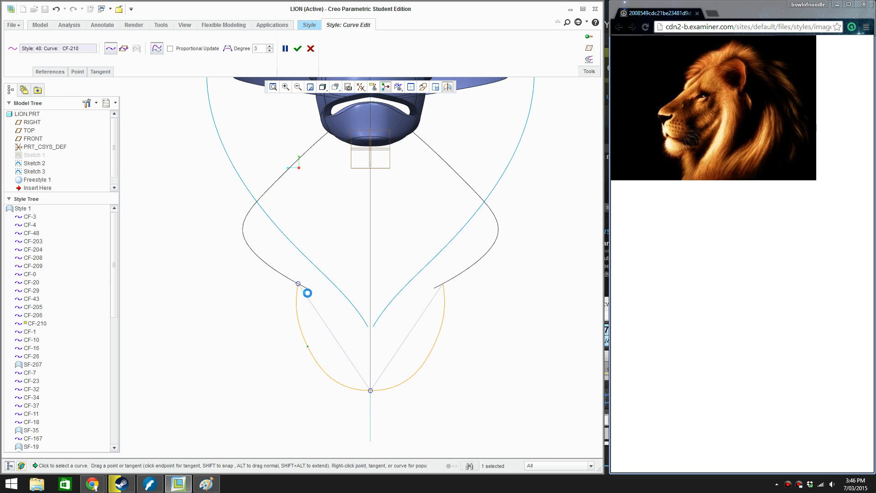
middle_click_drag(307, 293, 368, 244)
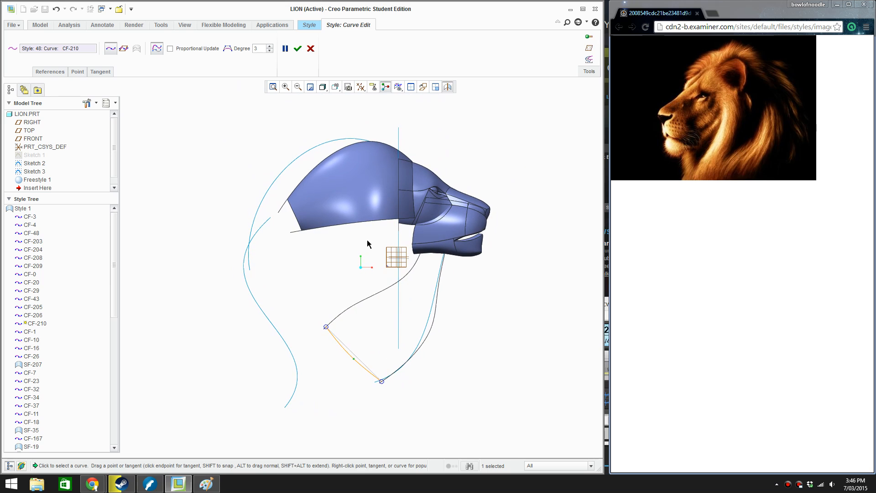
left_click(295, 47)
left_click(507, 352)
Draw a Style curve beneath the jaw, snapped from the centre throat curve's upper end to the side throat curve's upper end
scroll(500, 276, "down", 2)
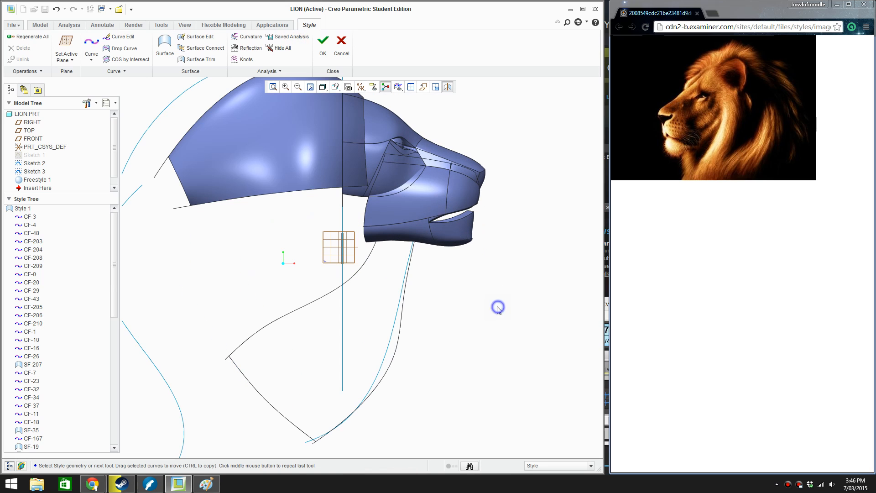
right_click(498, 308)
left_click(503, 314)
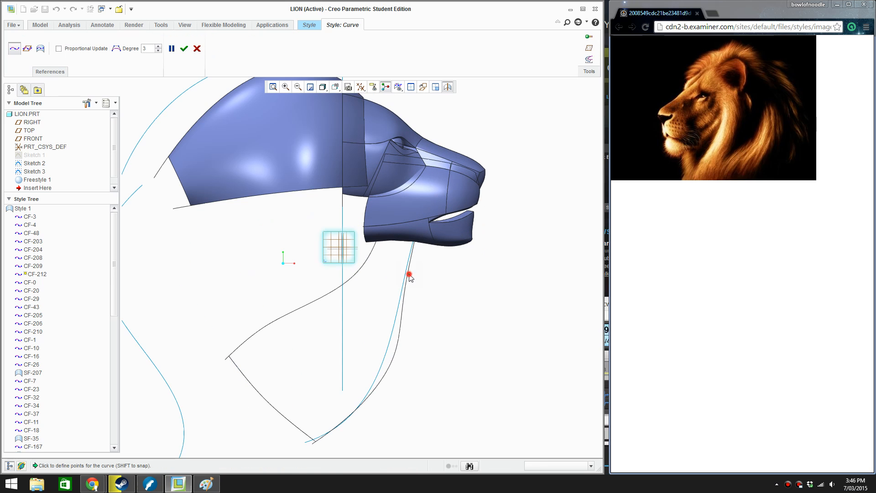
left_click(408, 274)
scroll(374, 251, "down", 3)
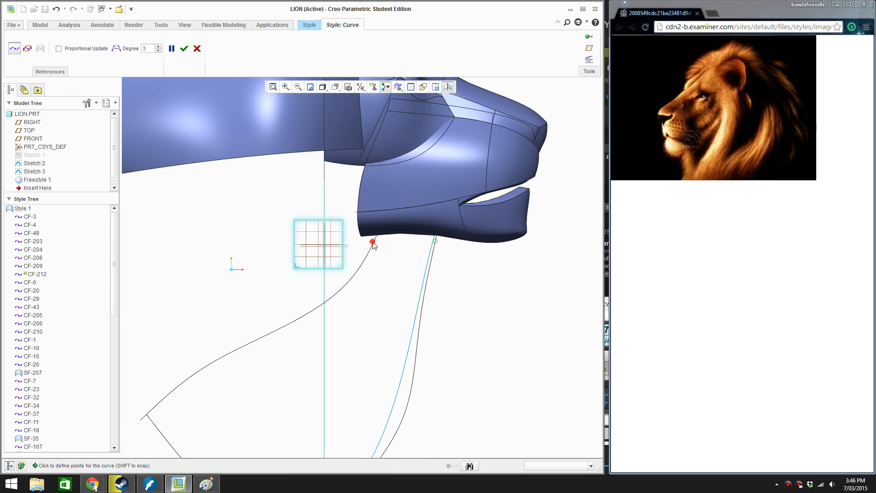
left_click(375, 240)
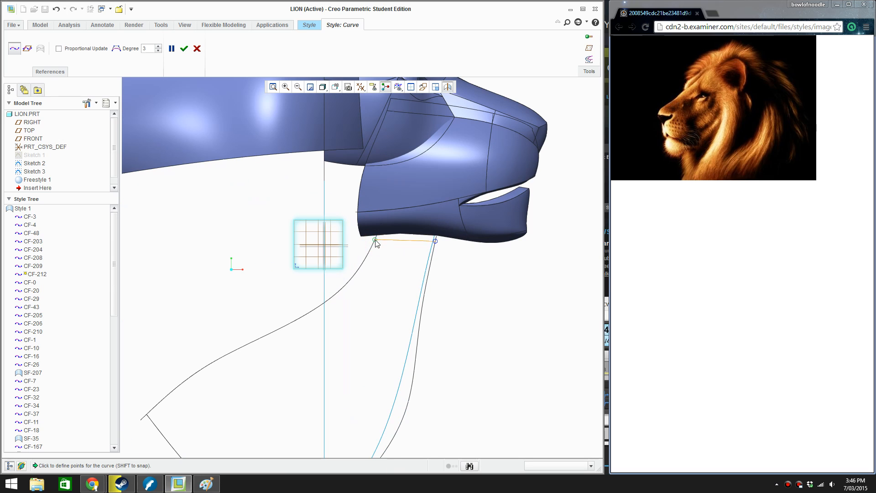
middle_click(393, 266)
right_click(395, 274)
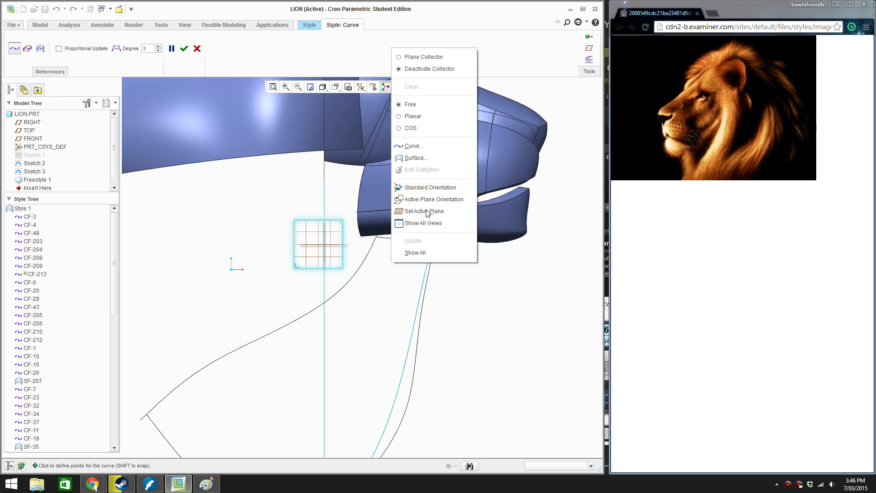
left_click(504, 323)
middle_click(504, 323)
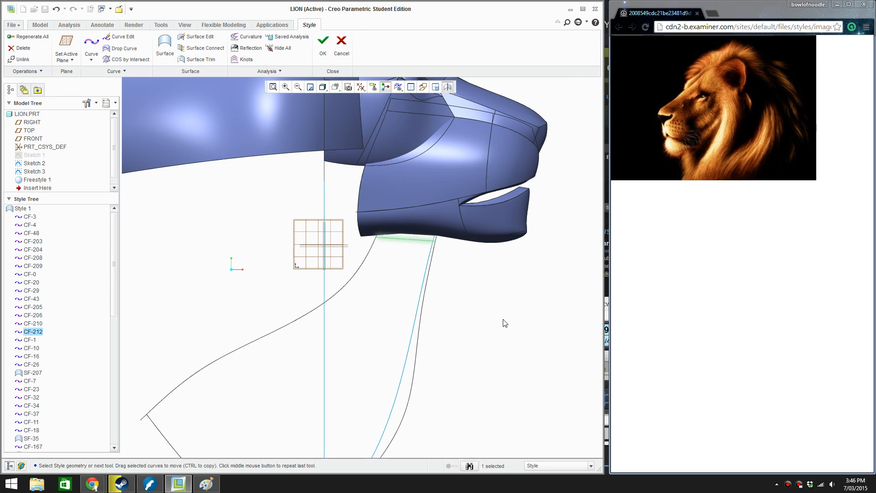
Edit the new under-jaw curve in front view, moving its outer end up along the side throat curve to the jaw's edge
double_click(422, 239)
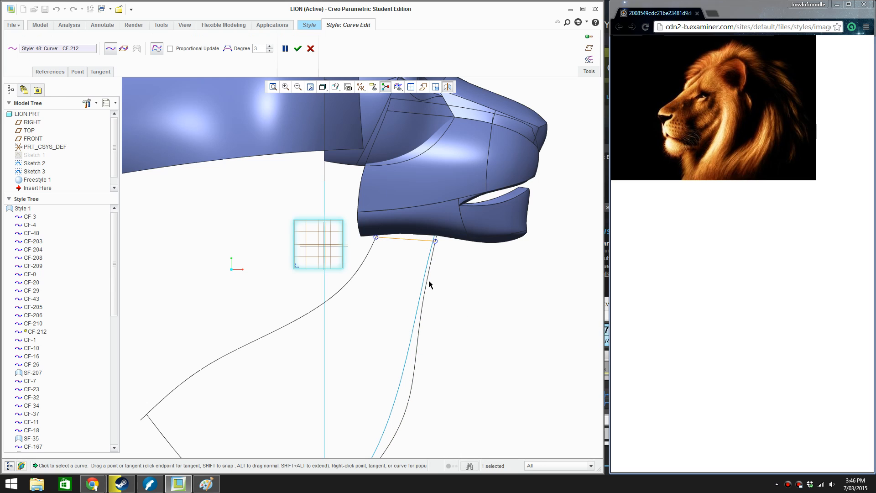
mouse_move(437, 297)
middle_mouse_down()
mouse_move(439, 272)
mouse_move(426, 303)
mouse_move(433, 292)
middle_mouse_up()
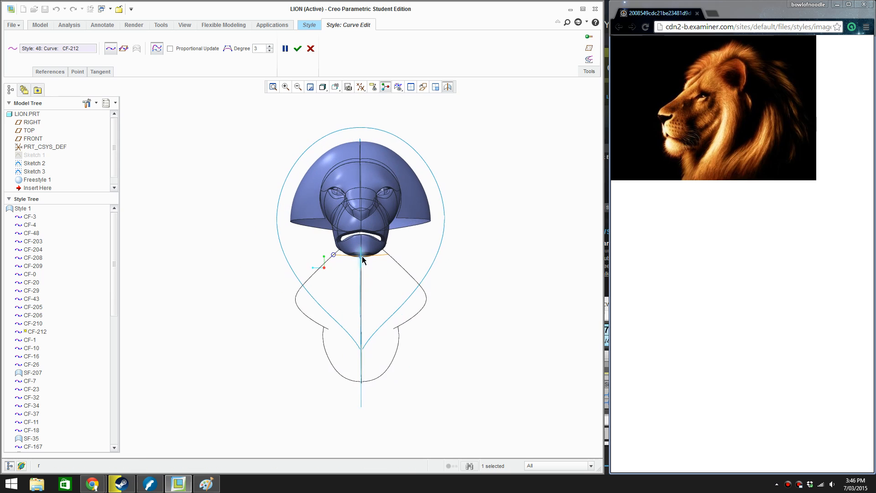
scroll(360, 256, "down", 3)
scroll(349, 266, "down", 2)
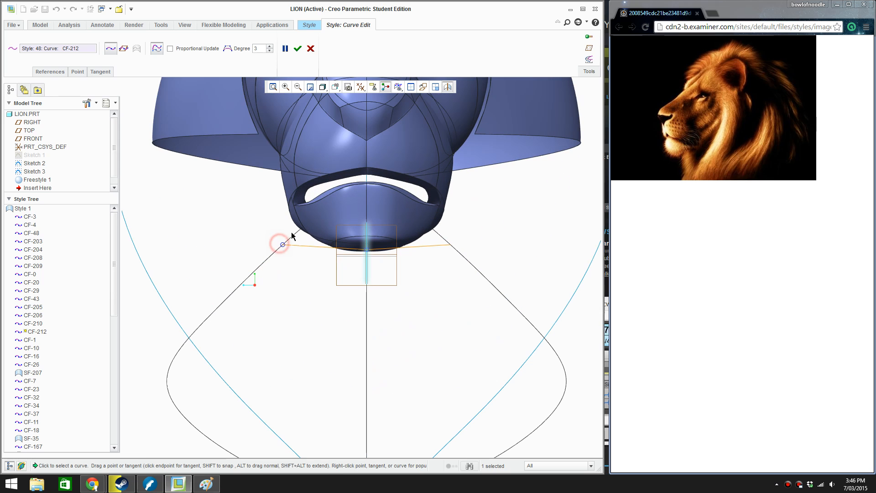
left_click_drag(284, 243, 294, 232)
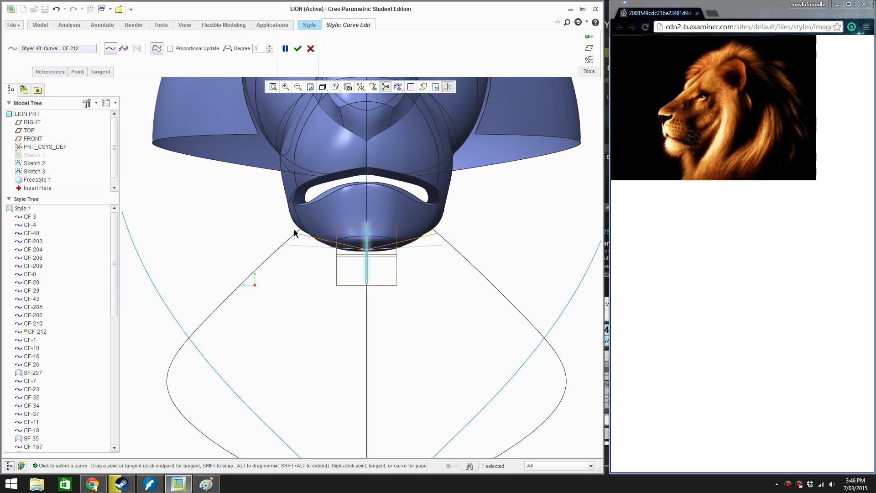
Add a midpoint to the under-jaw curve and pull it down so the curve follows the chin's outline
right_click(323, 242)
left_click(313, 282)
scroll(330, 263, "up", 3)
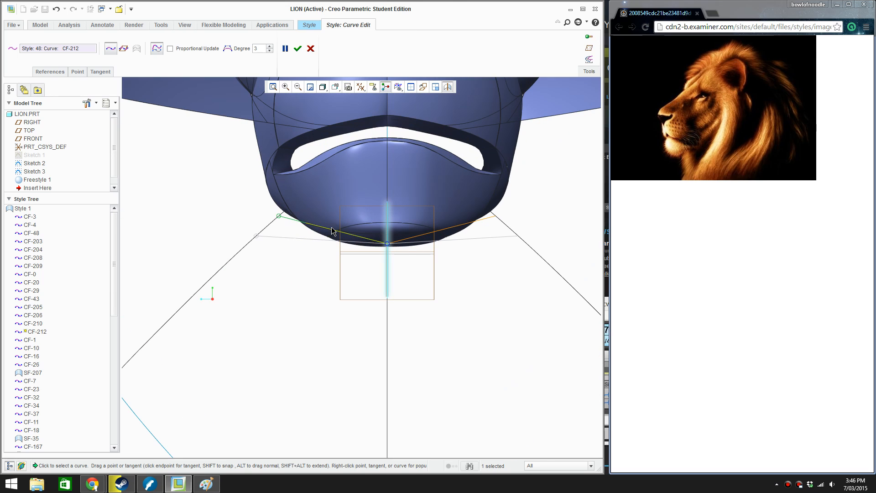
right_click(331, 230)
left_click(357, 281)
left_click_drag(334, 233, 331, 246)
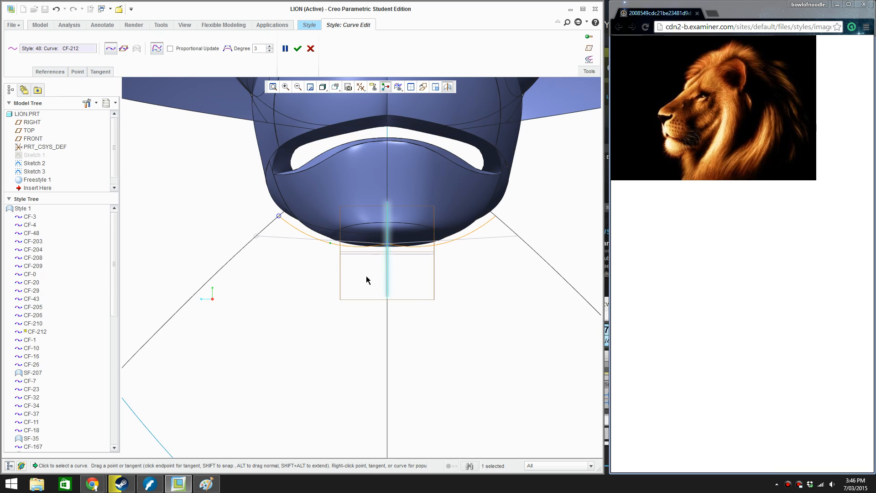
Set the tangent at the under-jaw curve's centre-line end to Normal, using the head's centre plane as reference
middle_click_drag(377, 280, 471, 269)
scroll(438, 269, "up", 3)
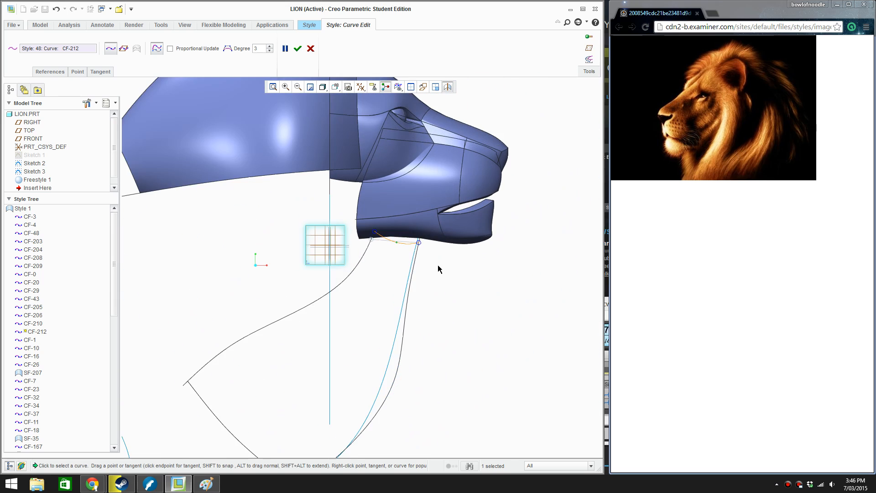
scroll(438, 269, "up", 2)
key("F3")
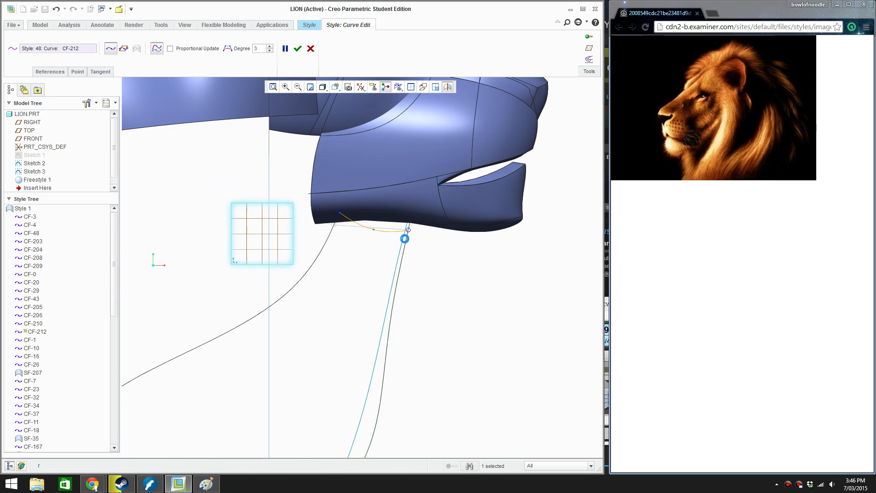
scroll(356, 258, "up", 5)
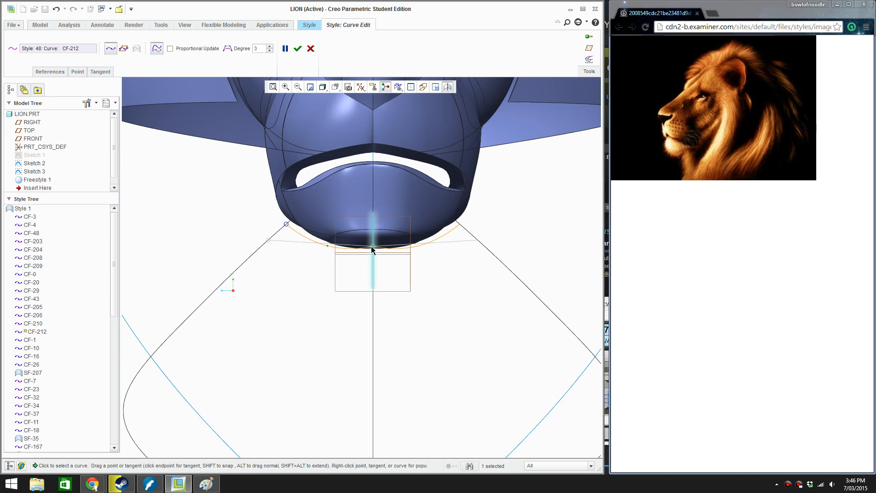
left_click(373, 248)
right_click(355, 250)
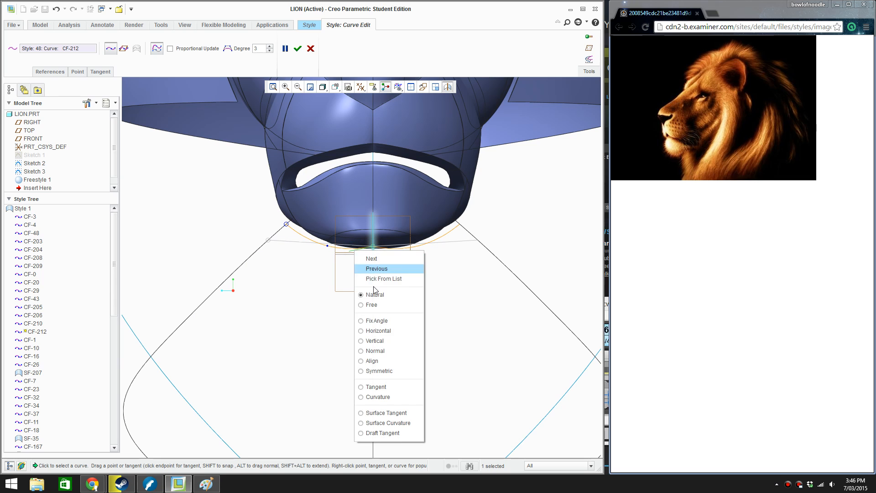
left_click(365, 349)
middle_click_drag(362, 334, 464, 287)
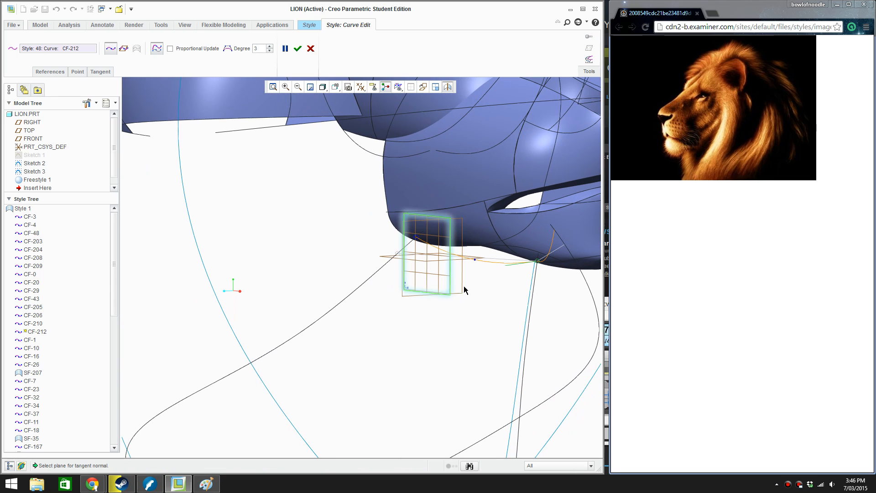
left_click(450, 279)
In top view, move the under-jaw curve's midpoint outward, snap its outer end to the side throat curve and accept the edit
key("ctrl+d")
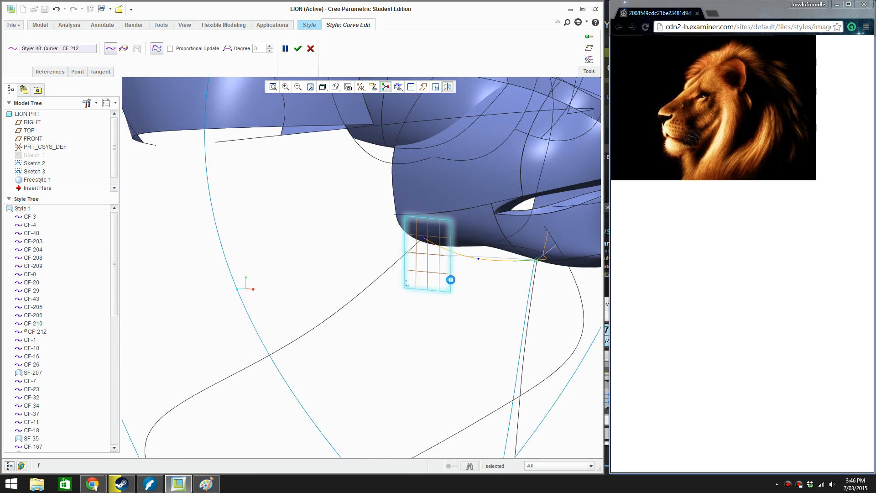
scroll(465, 276, "down", 8)
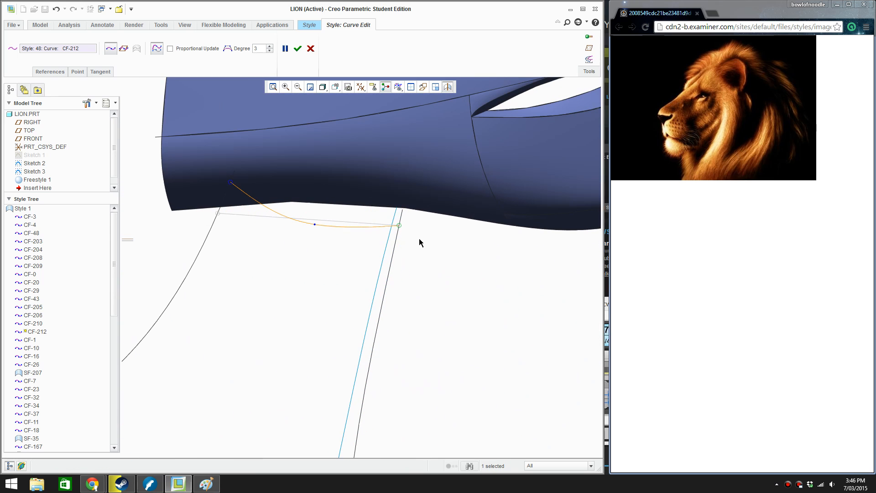
middle_click_drag(354, 251, 321, 271)
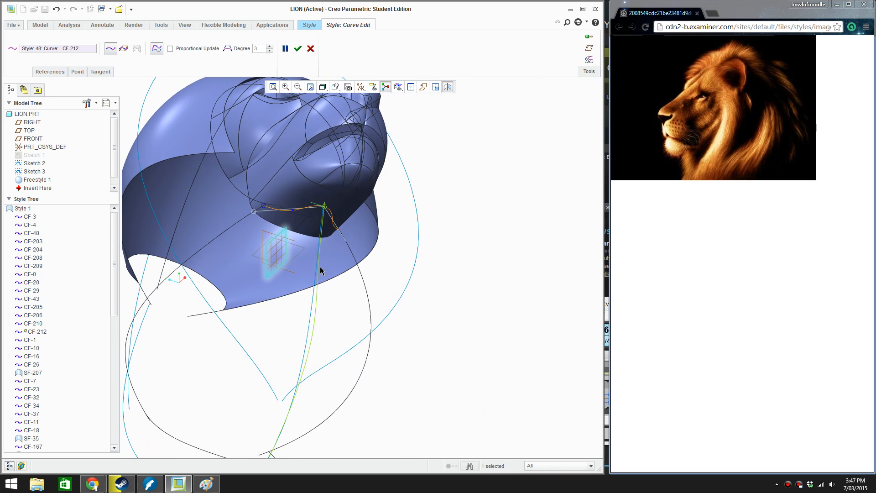
key("t")
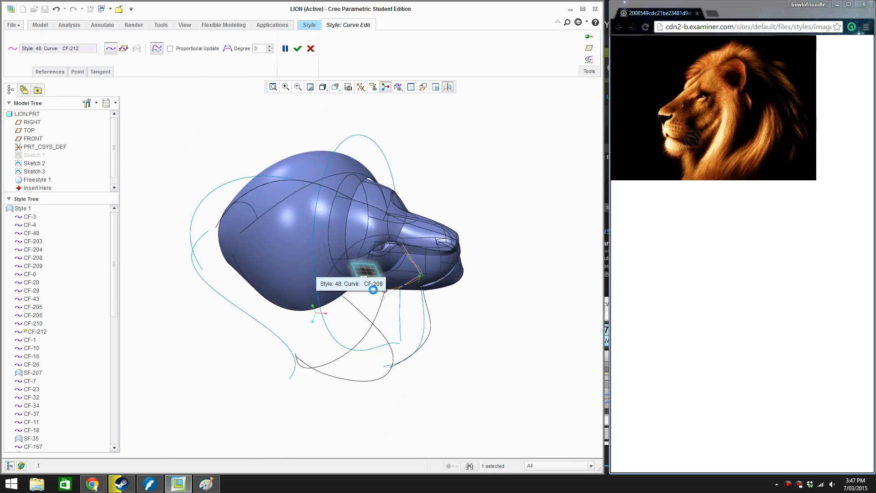
scroll(466, 269, "down", 5)
scroll(377, 315, "down", 3)
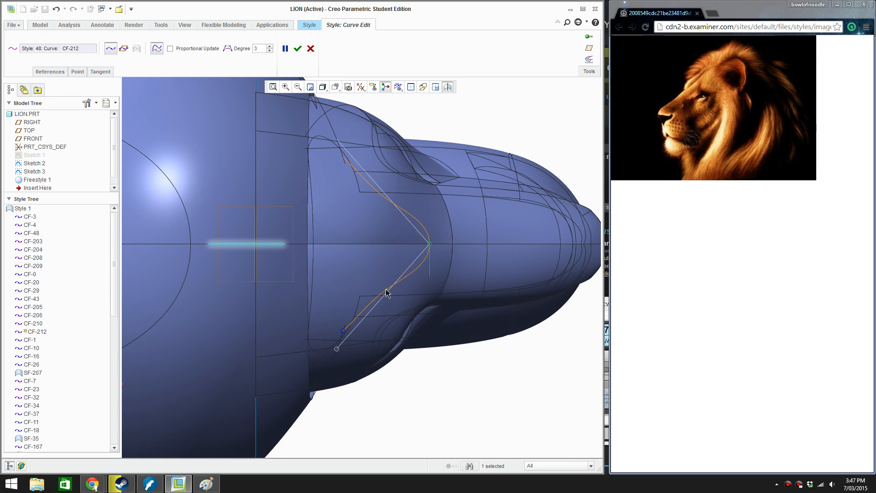
left_click_drag(393, 299, 397, 307)
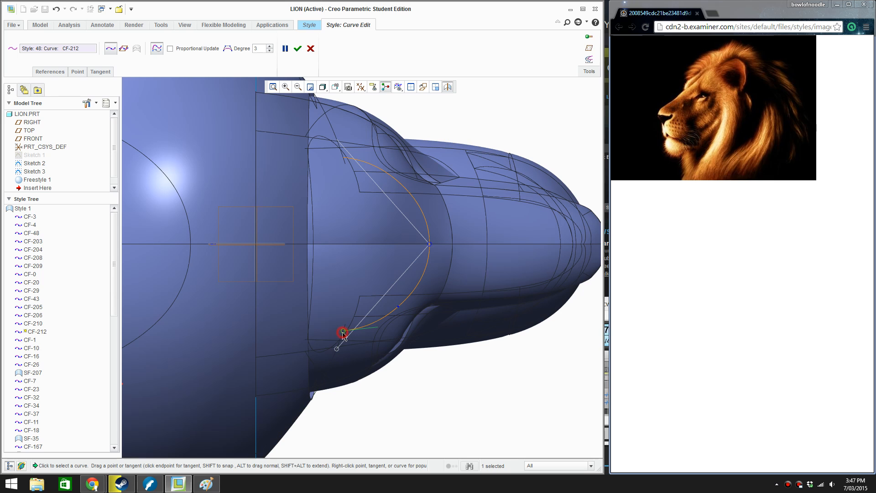
left_click_drag(343, 334, 342, 343)
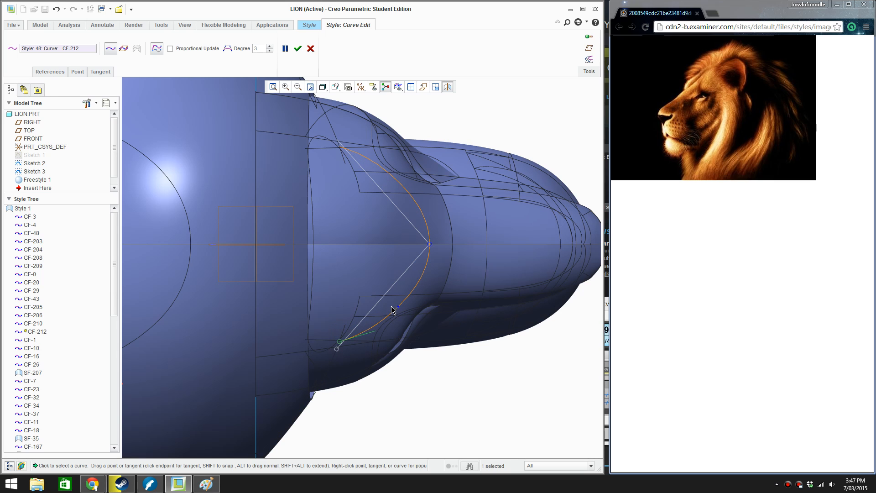
middle_click_drag(401, 309, 310, 259)
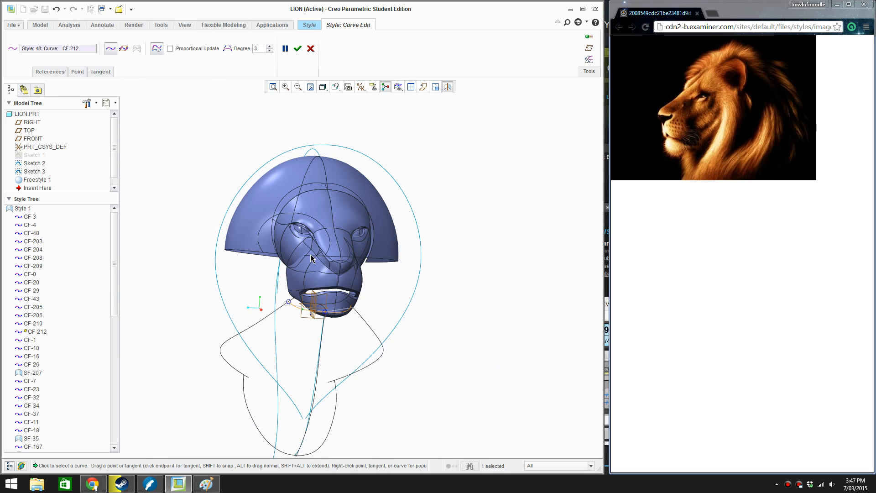
left_click(297, 49)
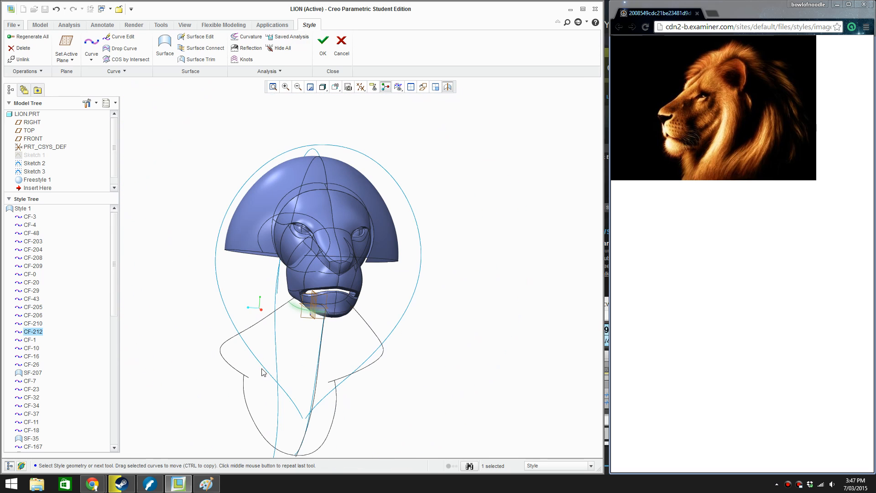
Create a boundary surface over the throat and chest from the lower chest, side throat, under-jaw and centre-line curves, and accept it
middle_click_drag(287, 368, 376, 268, "shift")
left_click(340, 274)
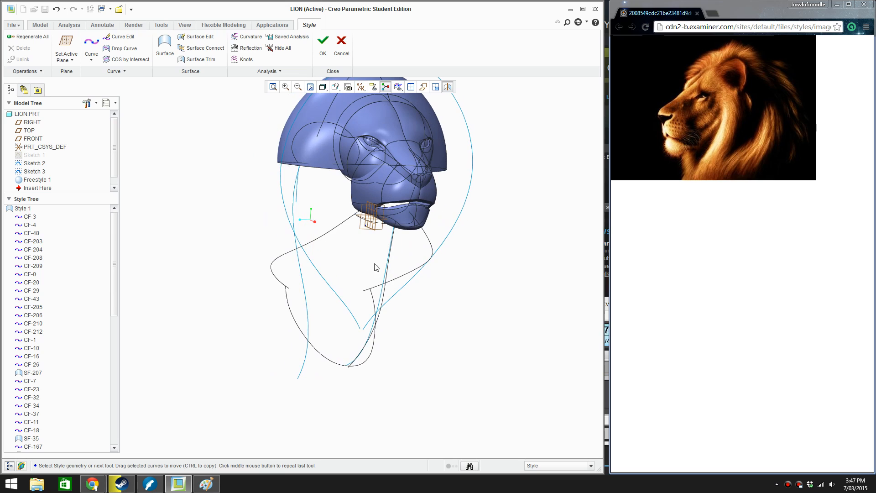
right_click(494, 303)
left_click(519, 323)
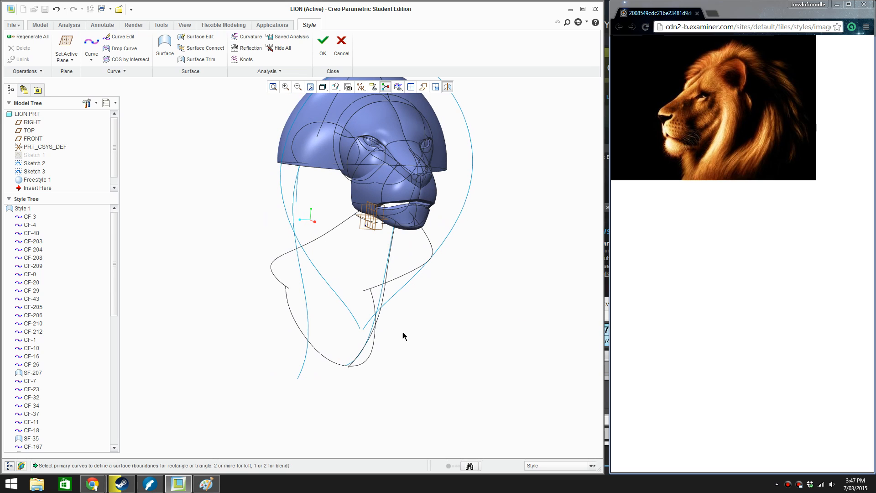
left_click(320, 352)
left_click(294, 250)
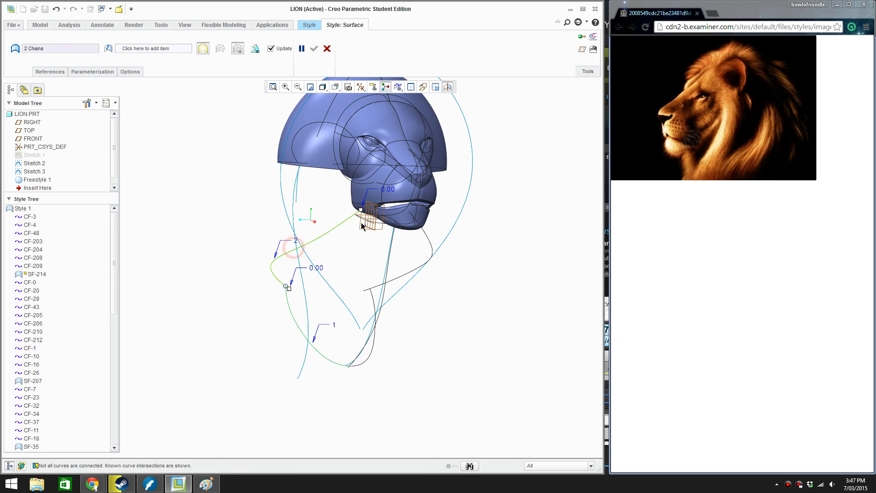
scroll(368, 220, "up", 5)
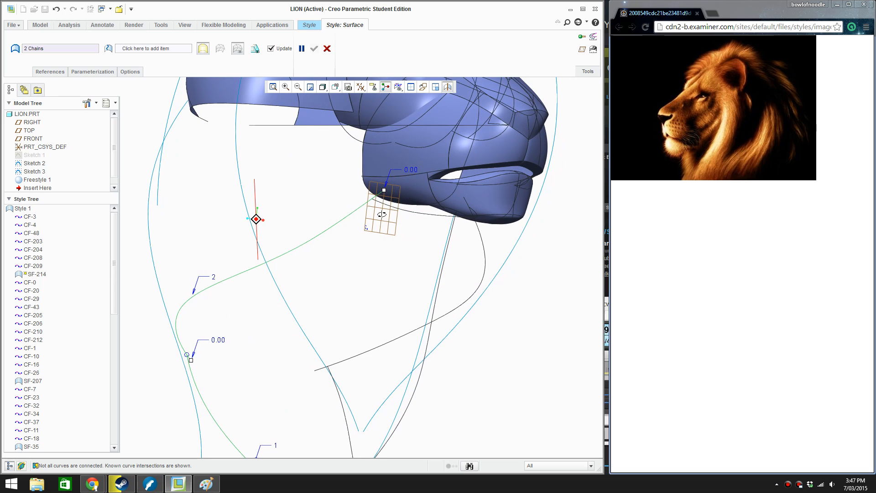
left_click(435, 217)
left_click(441, 237)
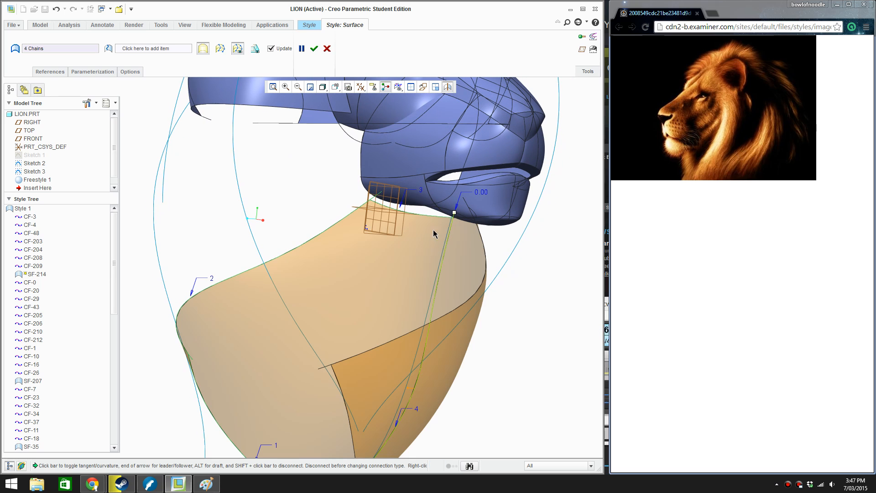
left_click(314, 50)
scroll(290, 218, "down", 6)
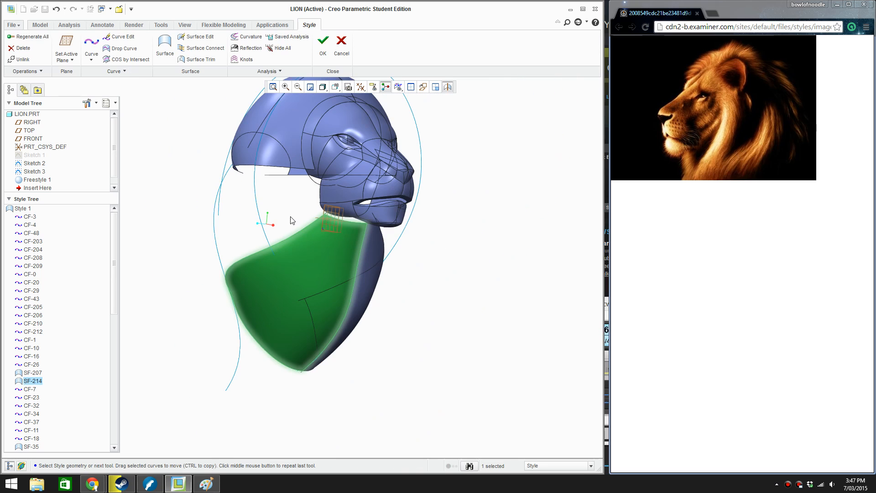
middle_click_drag(290, 218, 302, 250)
scroll(368, 251, "up", 3)
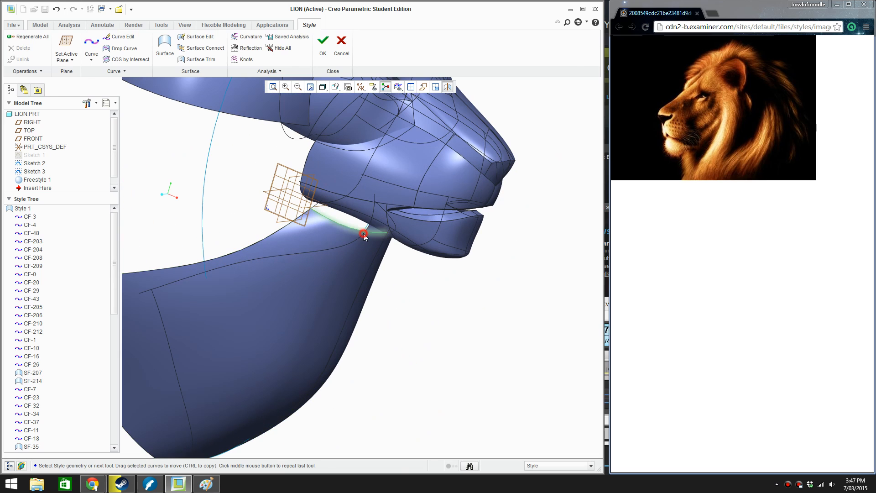
double_click(364, 234)
scroll(331, 222, "up", 2)
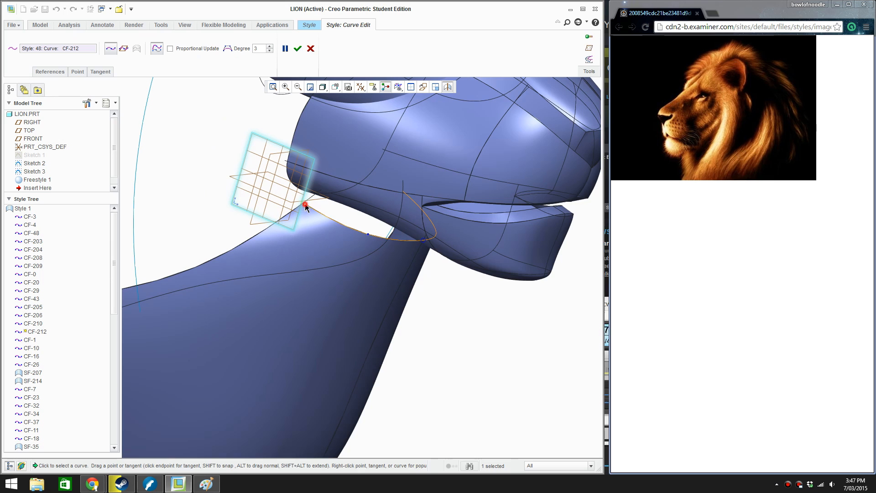
left_click(305, 204)
key("ctrl+z")
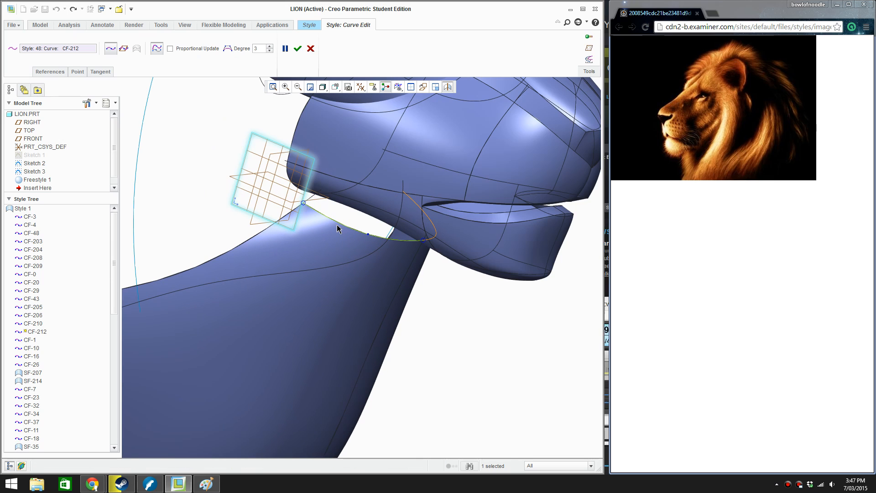
left_click(297, 48)
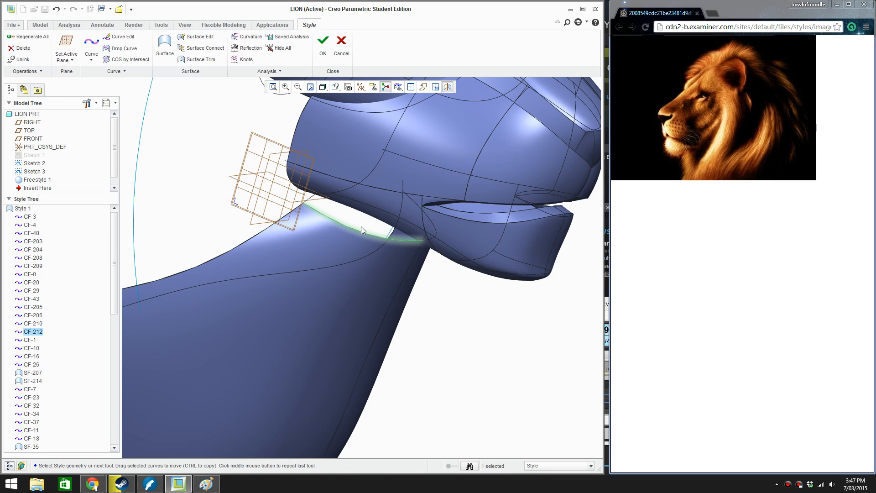
left_click_drag(363, 234, 374, 232)
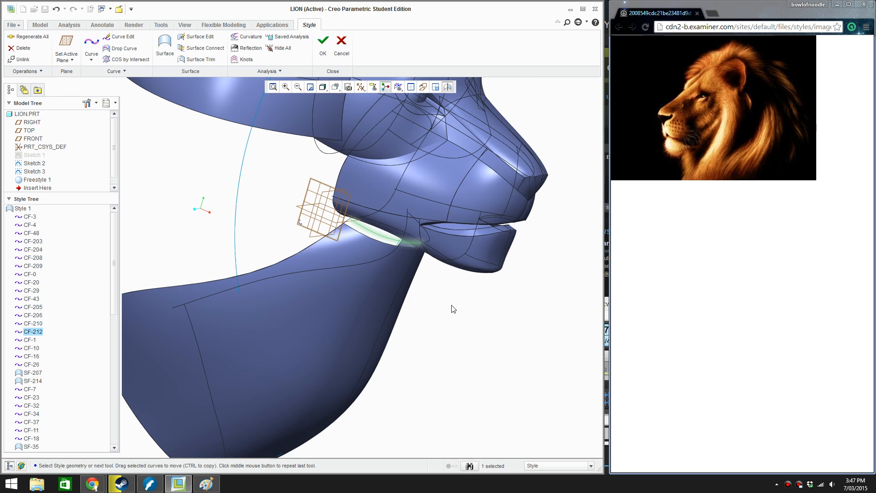
scroll(452, 307, "down", 2)
left_click(458, 316)
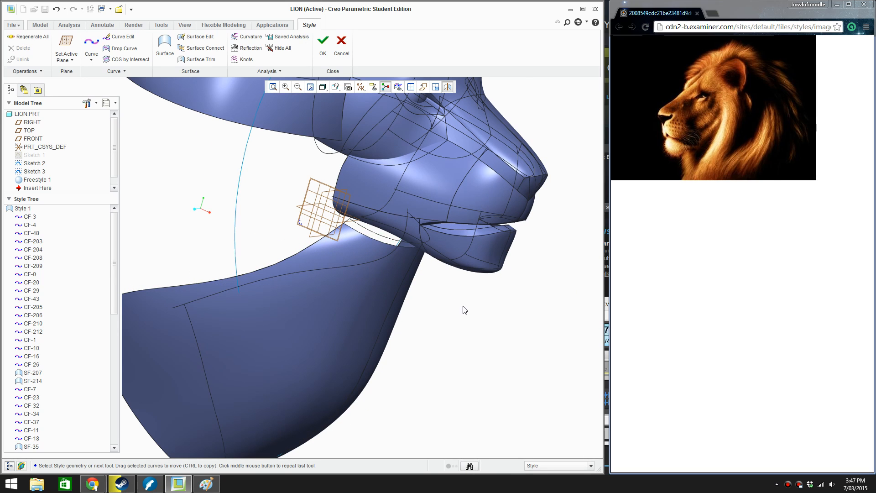
Draw a free curve from the throat surface's upper corner beside the jaw to the front end of the mane cap's lower edge
mouse_move(459, 307)
middle_mouse_down()
mouse_move(480, 244)
mouse_move(462, 265)
mouse_move(473, 279)
mouse_move(312, 185)
mouse_move(345, 195)
middle_mouse_up()
scroll(346, 201, "down", 3)
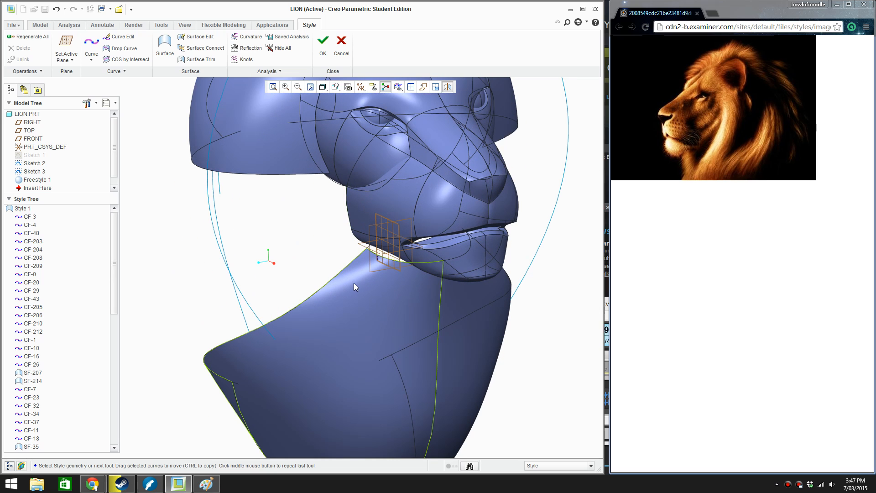
right_click(139, 128)
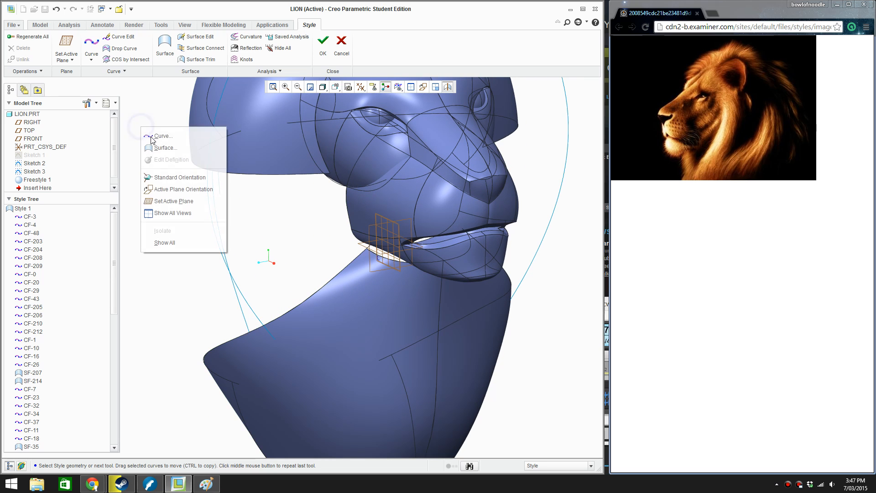
left_click(148, 135)
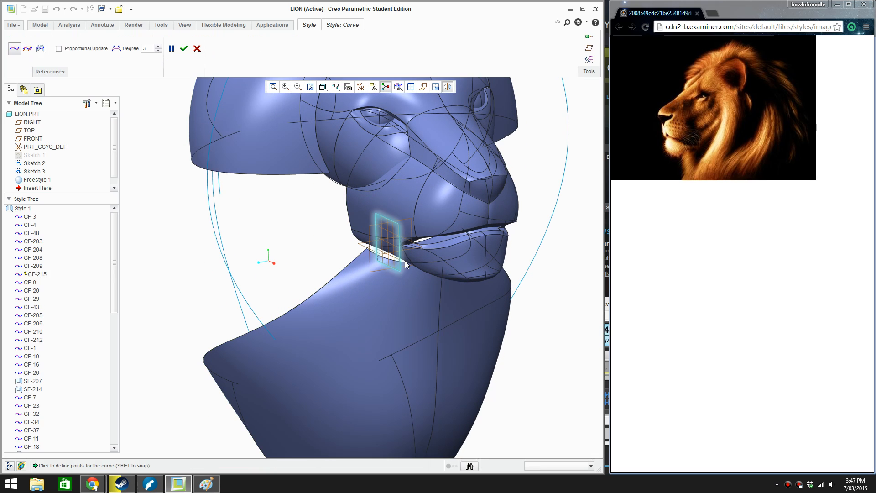
left_click(357, 256)
middle_click_drag(362, 250, 342, 323, "shift")
middle_click_drag(352, 239, 285, 229)
left_click(274, 226)
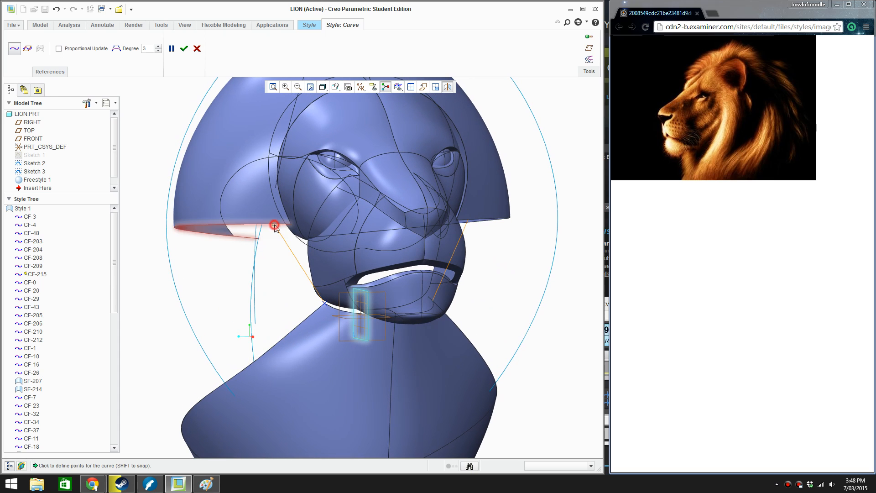
mouse_move(274, 225)
left_mouse_down()
mouse_move(304, 232)
mouse_move(283, 234)
left_mouse_up()
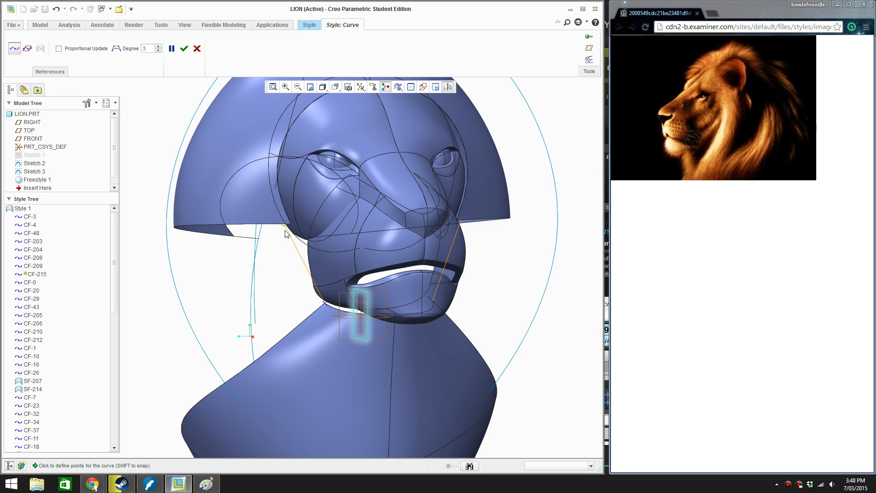
middle_click_drag(288, 234, 393, 267)
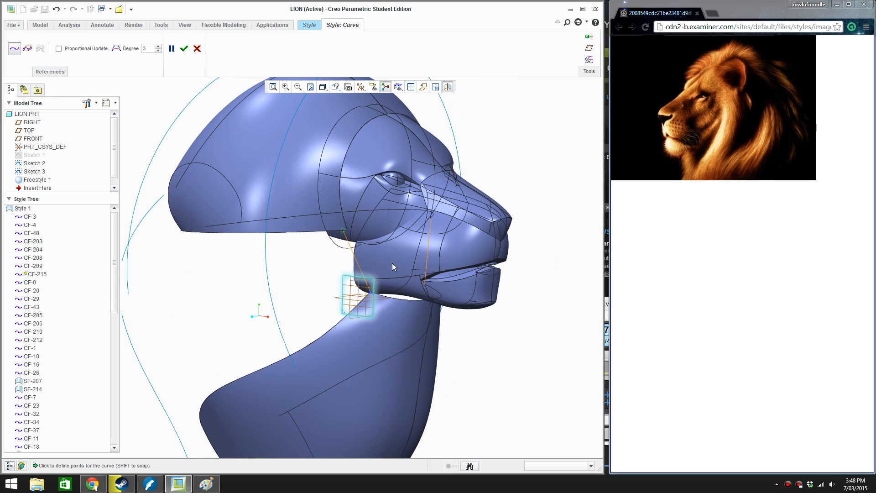
middle_click(545, 308)
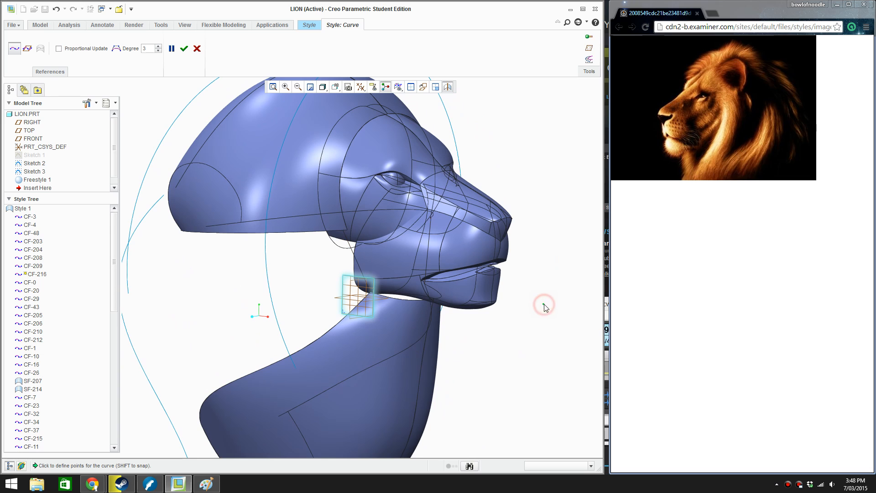
middle_click_drag(544, 303, 434, 230)
middle_click(543, 301)
Edit the new jaw-to-mane curve in side view, adjusting its lower-end tangent so the curve bends back behind the jaw
scroll(432, 234, "down", 5)
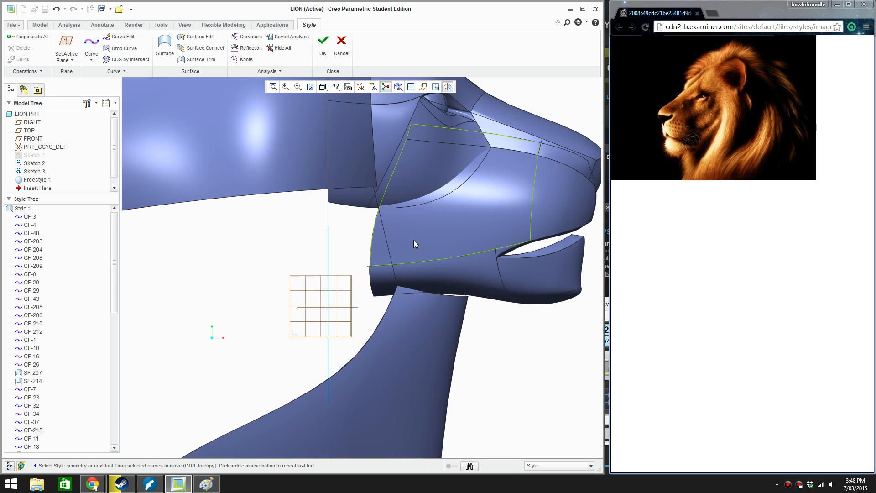
double_click(389, 254)
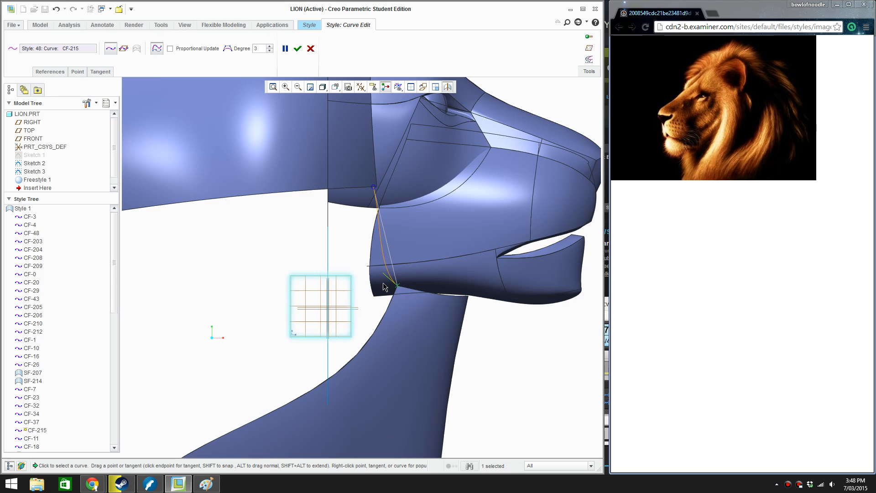
left_click_drag(382, 287, 378, 288)
left_click(373, 187)
scroll(398, 263, "down", 2)
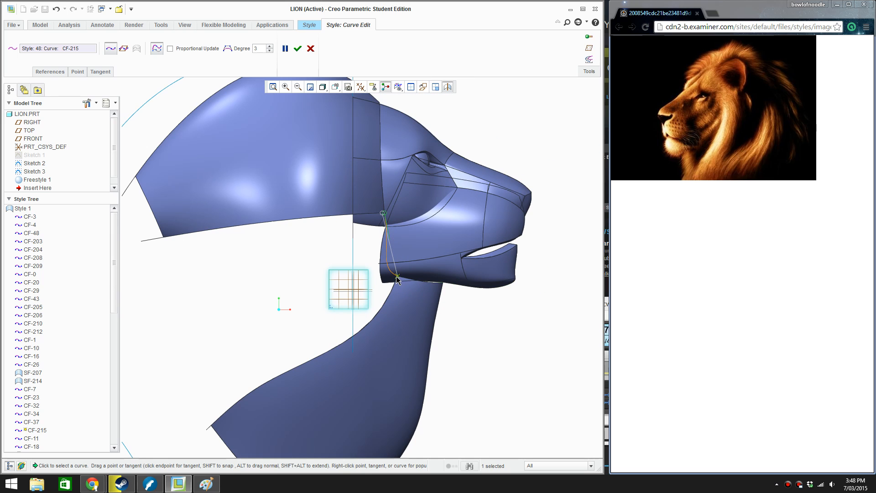
scroll(396, 276, "up", 3)
left_click_drag(375, 265, 386, 273)
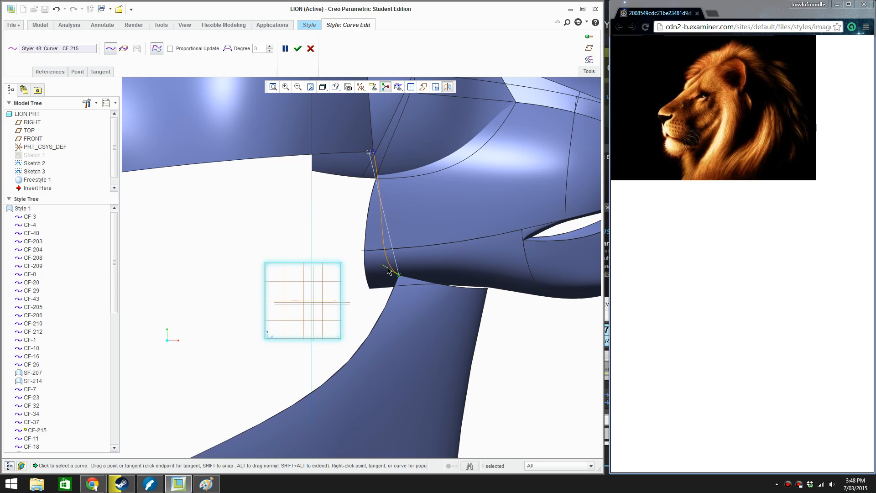
In front view, adjust the upper-end tangent of the jaw-to-mane curve to follow the cheek and accept the edit
key("r")
scroll(311, 232, "up", 4)
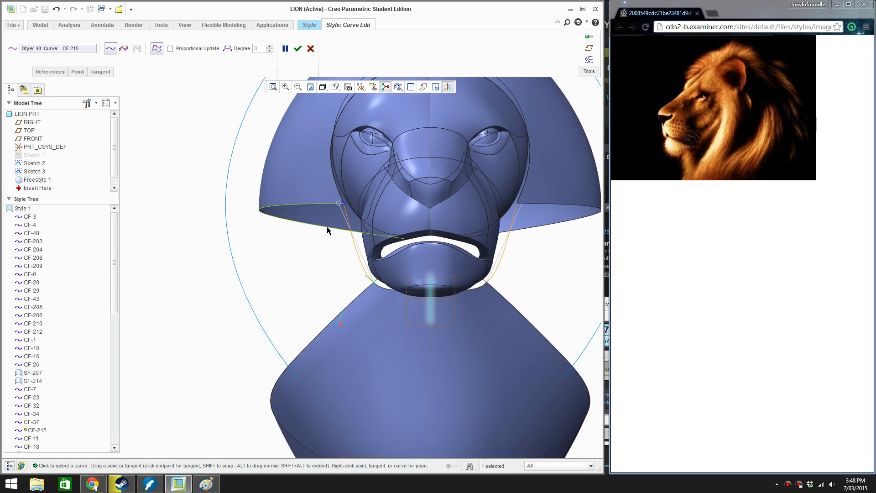
scroll(327, 230, "up", 3)
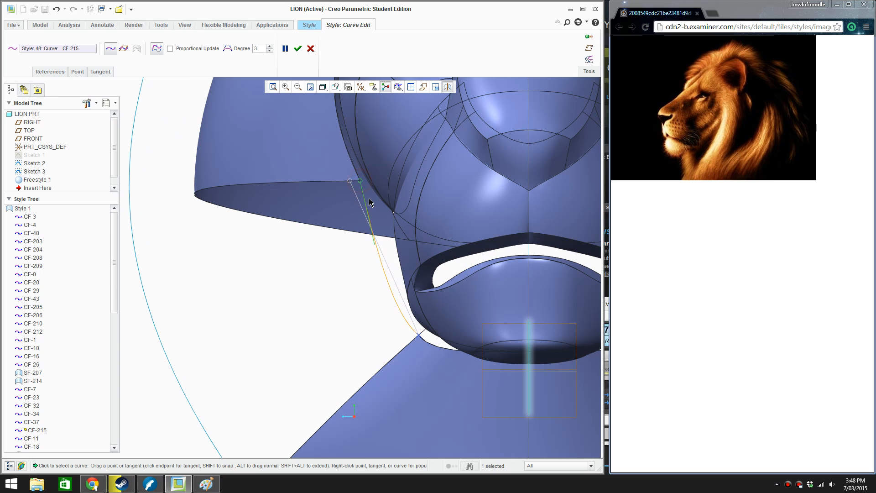
mouse_move(368, 207)
left_mouse_down()
mouse_move(388, 213)
mouse_move(380, 219)
left_mouse_up()
left_click(297, 49)
Draw a free curve from the throat surface's rear corner up to the rear corner of the mane cap's lower edge, and accept it
key("r")
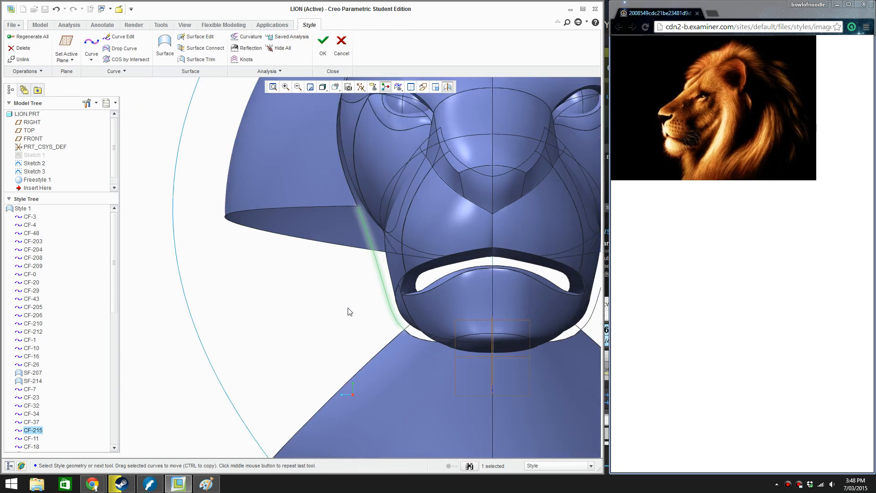
middle_click_drag(324, 316, 313, 348)
right_click(313, 348)
left_click(323, 353)
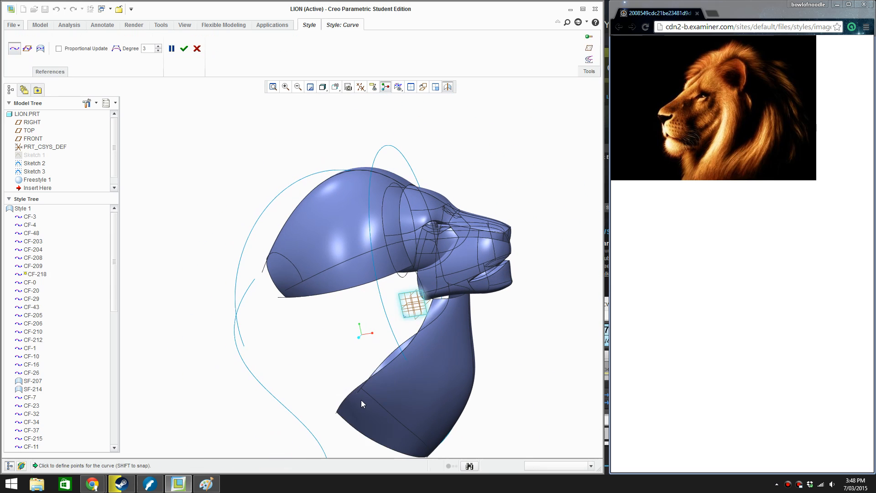
left_click(335, 413)
left_click(287, 298)
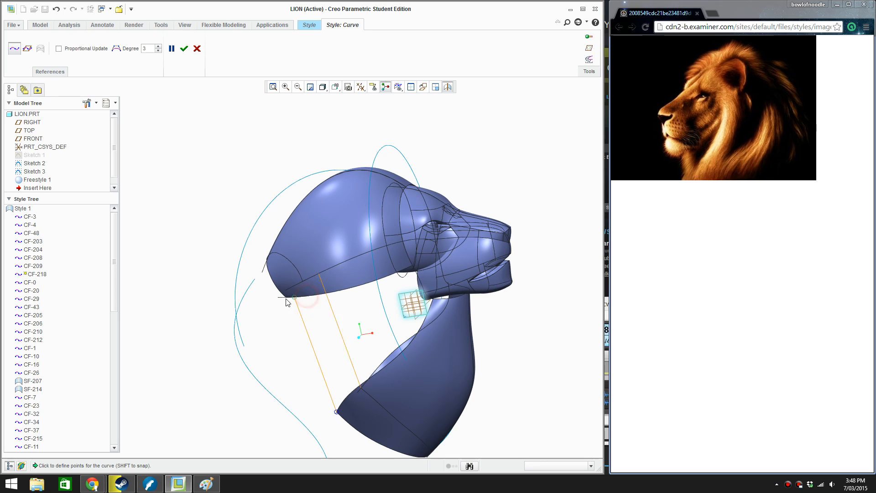
left_click_drag(288, 303, 286, 303)
left_click(184, 48)
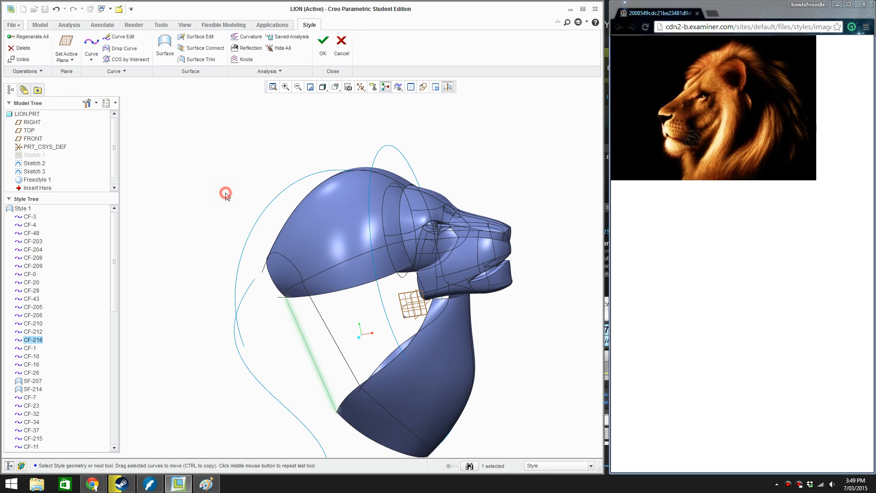
Open the rear throat-to-mane curve for editing, add a midpoint to it, and bow that point slightly outward in front view
double_click(315, 366)
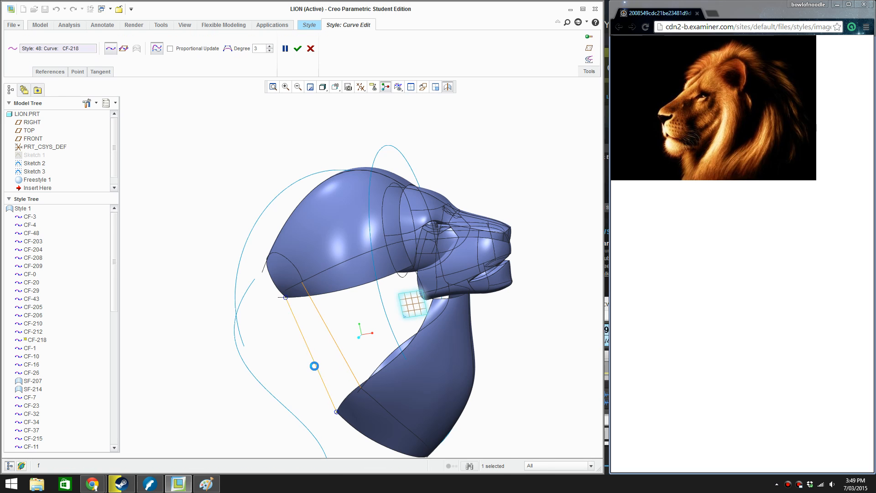
key("f")
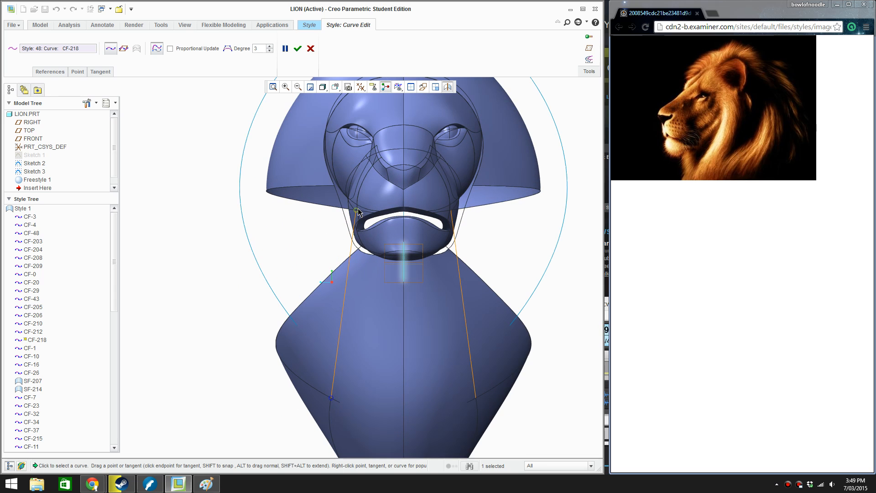
left_click_drag(357, 210, 355, 246)
right_click(343, 315)
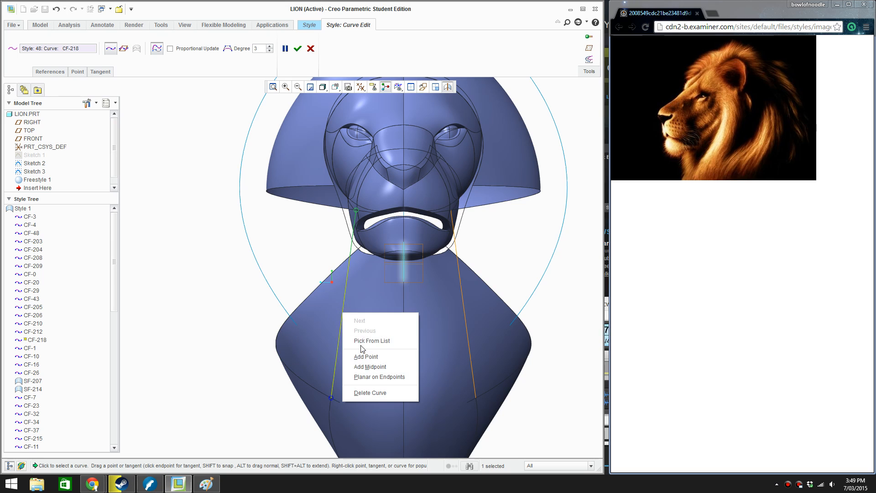
left_click(369, 368)
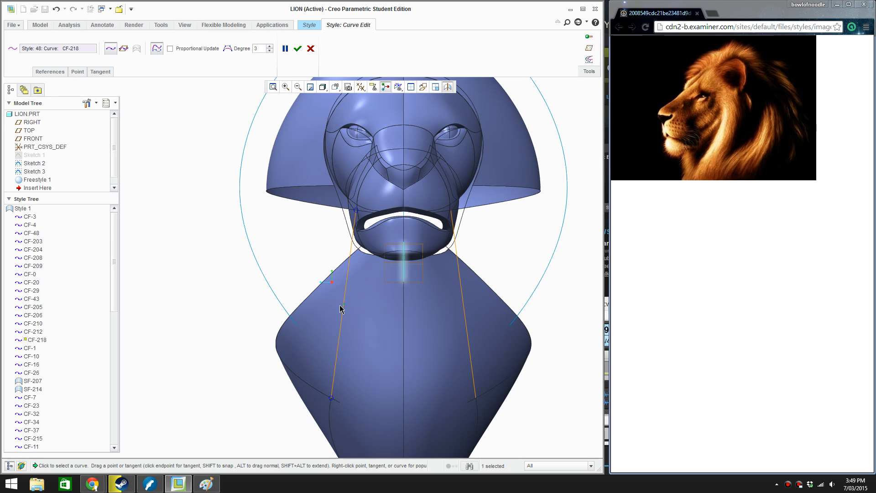
left_click_drag(343, 306, 336, 306)
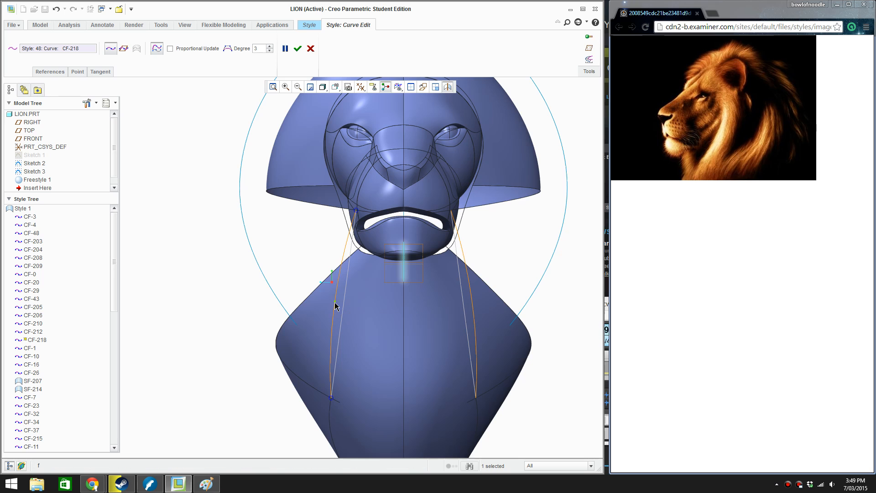
In side view, shift the rear curve's new midpoint slightly backward and down
key("ctrl+d")
scroll(325, 288, "up", 2)
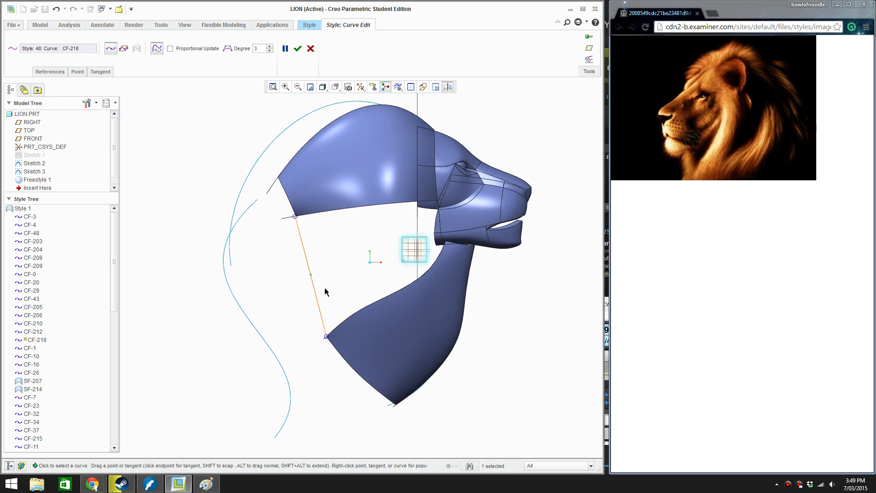
left_click(308, 278)
left_click_drag(307, 277, 302, 282)
Try setting the rear curve's lower end to Tangent with the throat surface's upper side edge
middle_click_drag(312, 298, 365, 343)
scroll(351, 324, "up", 5)
left_click(347, 319)
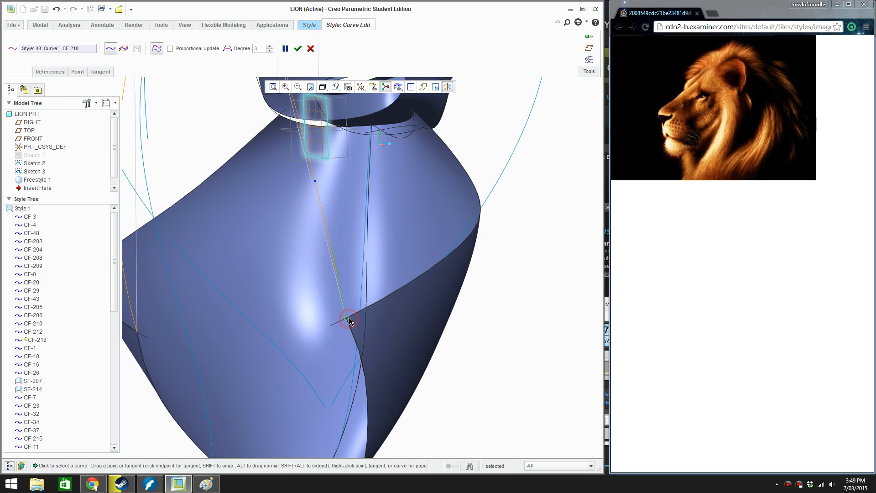
right_click(344, 308)
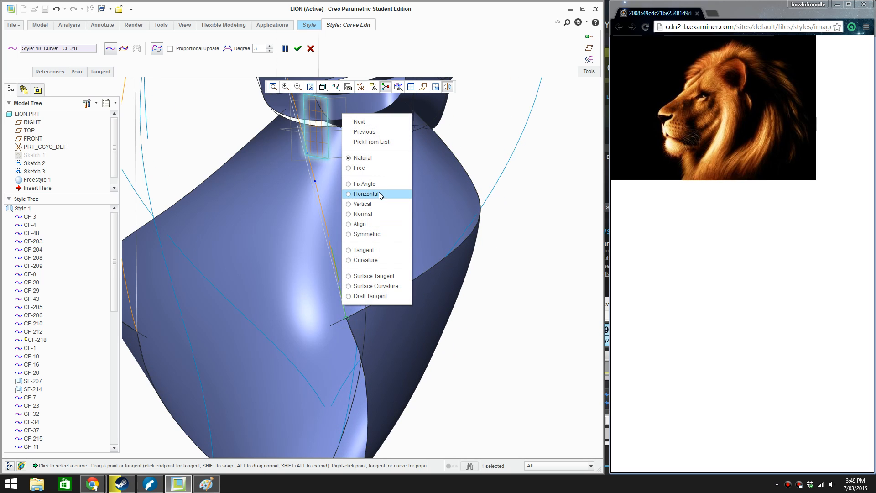
left_click(372, 249)
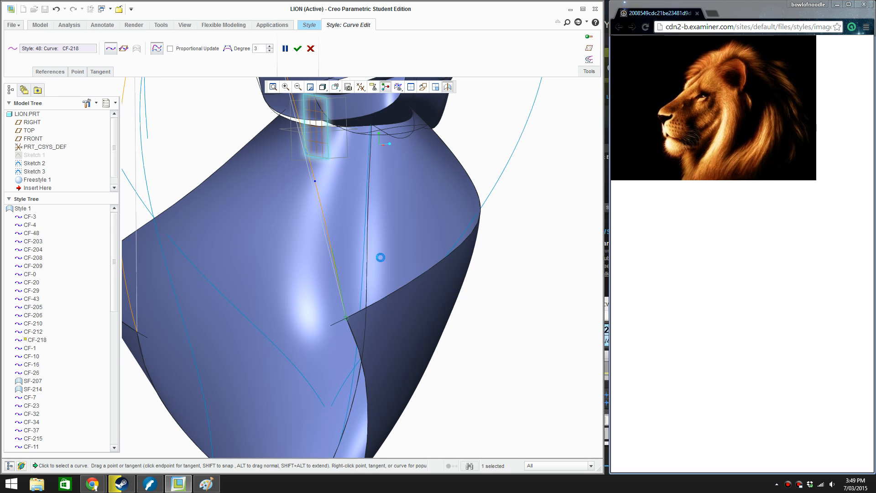
left_click(355, 336)
key("ctrl+z")
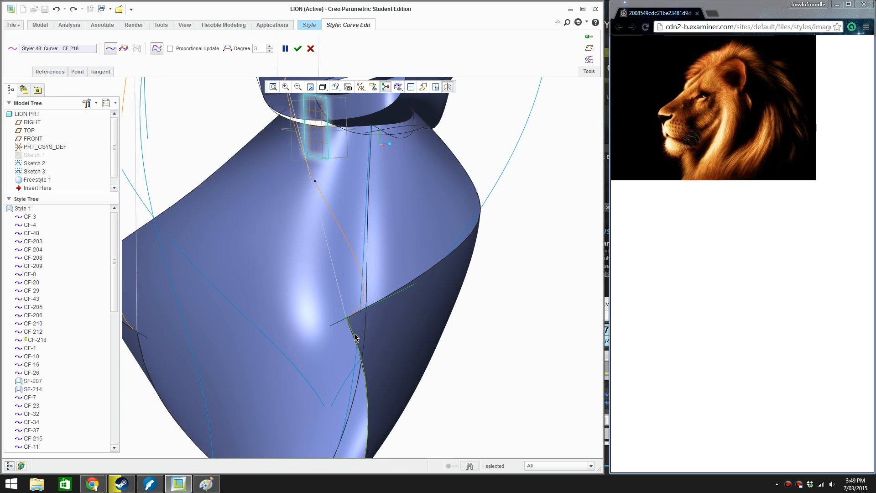
mouse_move(354, 333)
middle_mouse_down()
mouse_move(334, 329)
mouse_move(344, 331)
middle_mouse_up()
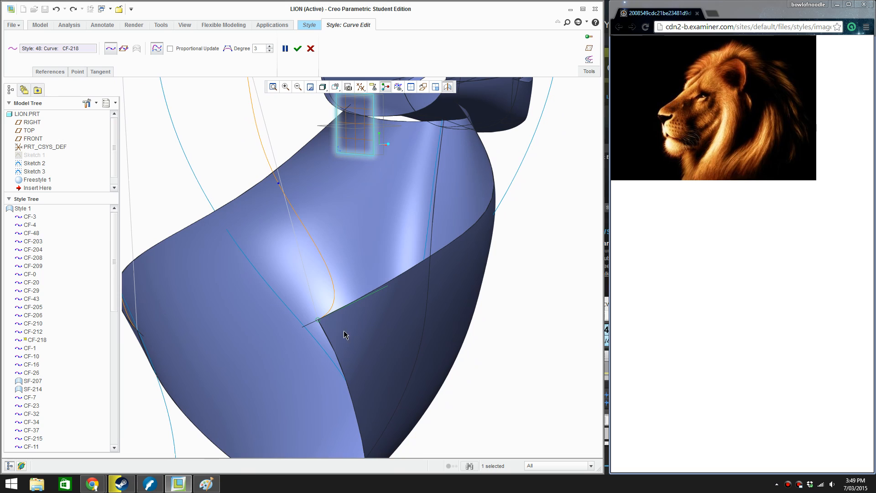
Try to redirect the lower-end tangency to the throat surface's rear edge, and shorten the tangent
right_click(375, 296)
left_click(407, 395)
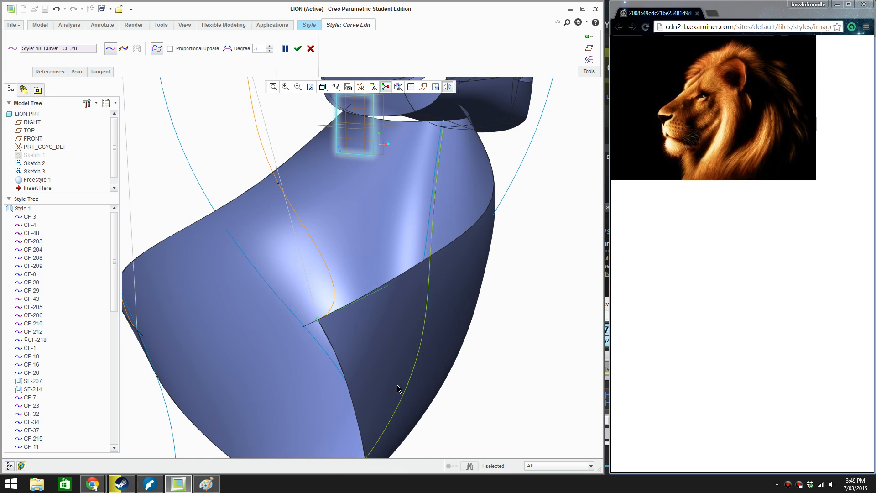
left_click(342, 362)
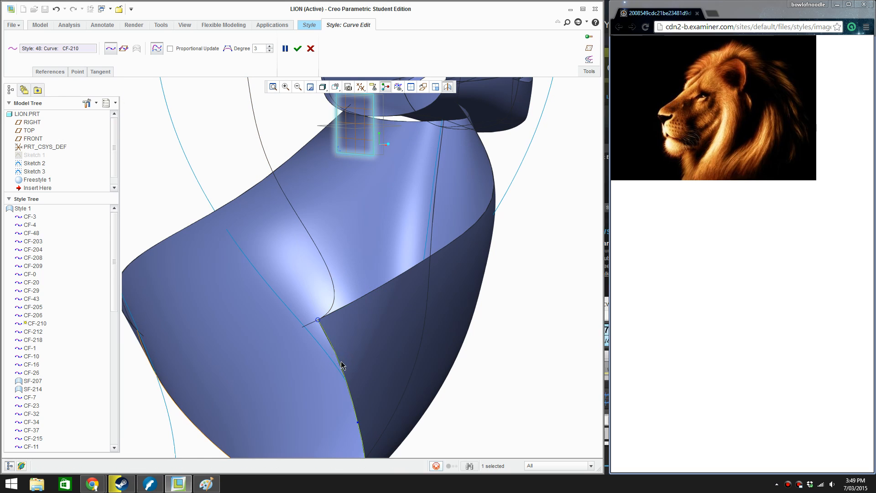
left_click(337, 273)
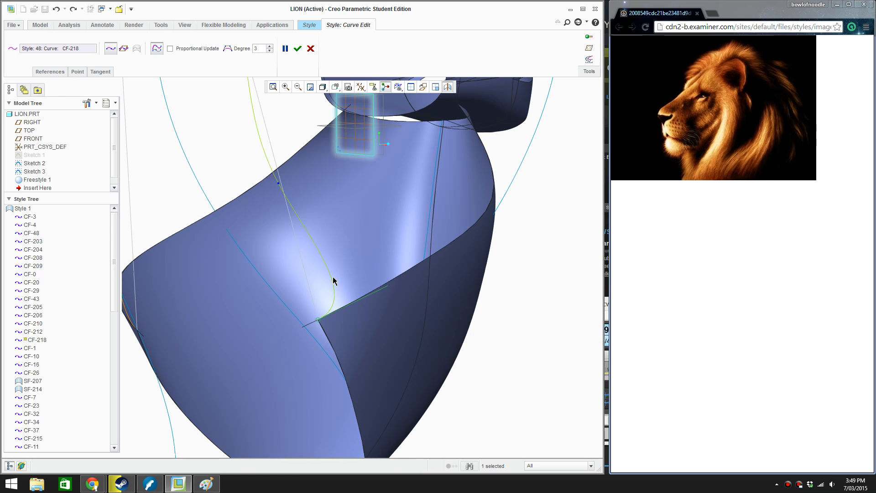
mouse_move(375, 296)
left_mouse_down()
mouse_move(362, 297)
mouse_move(394, 314)
mouse_move(350, 325)
mouse_move(364, 324)
left_mouse_up()
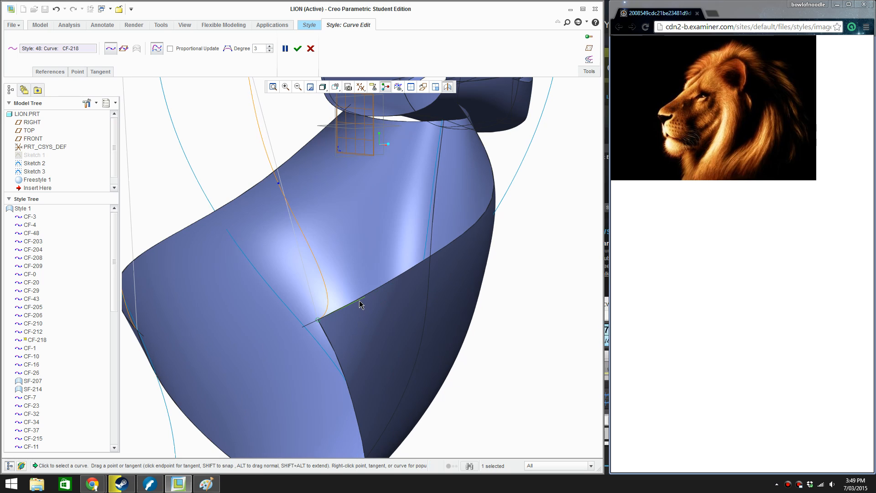
Release the rear curve's lower-end tangent to Free, and set it to Tangent with the throat surface's rear edge
right_click(359, 303)
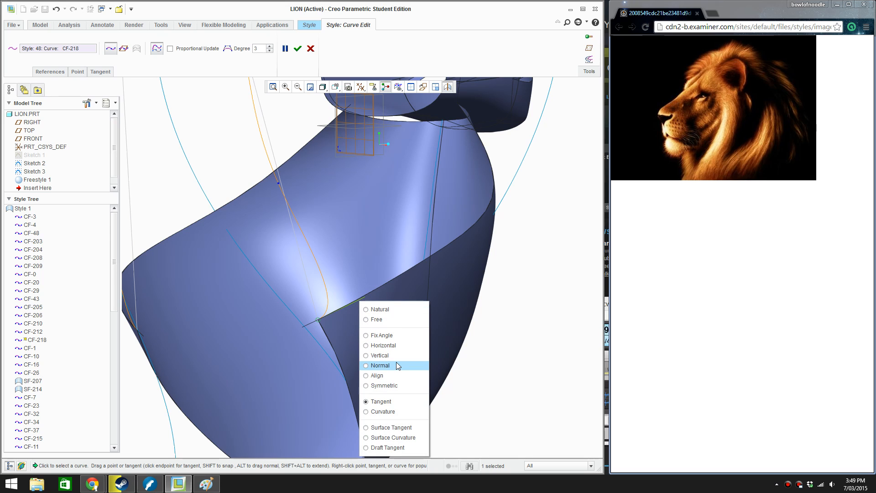
left_click(382, 321)
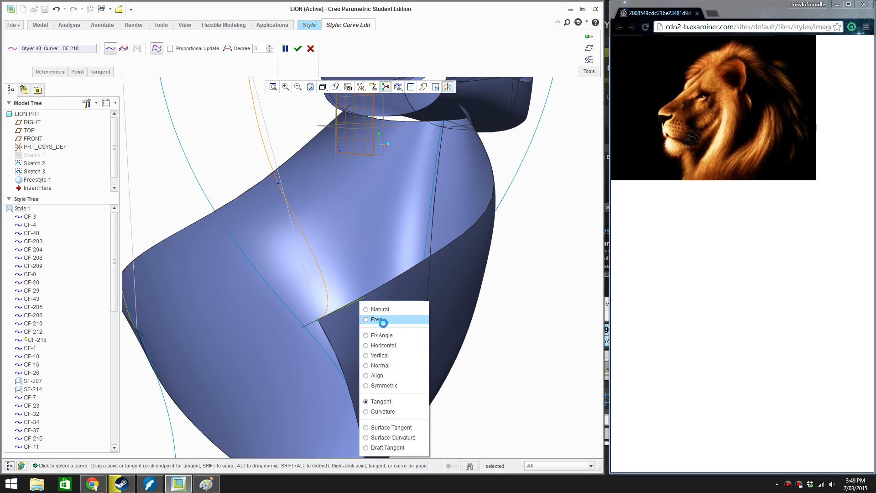
left_click(318, 319)
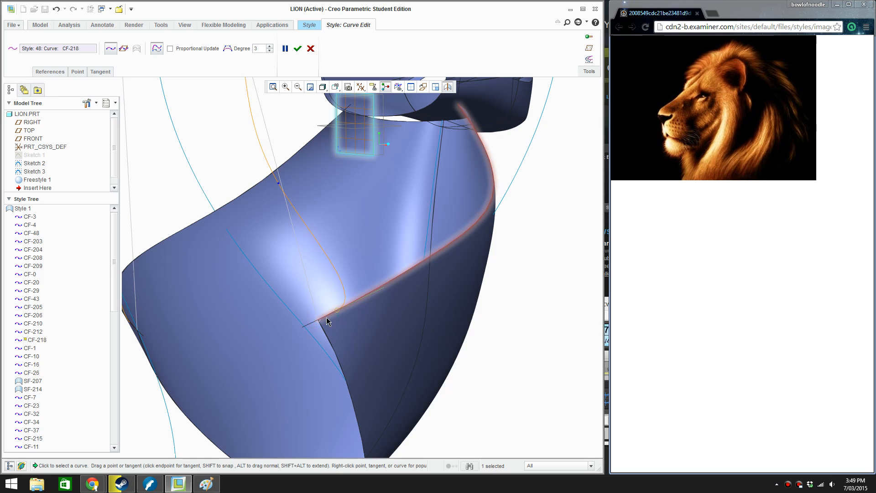
right_click(353, 309)
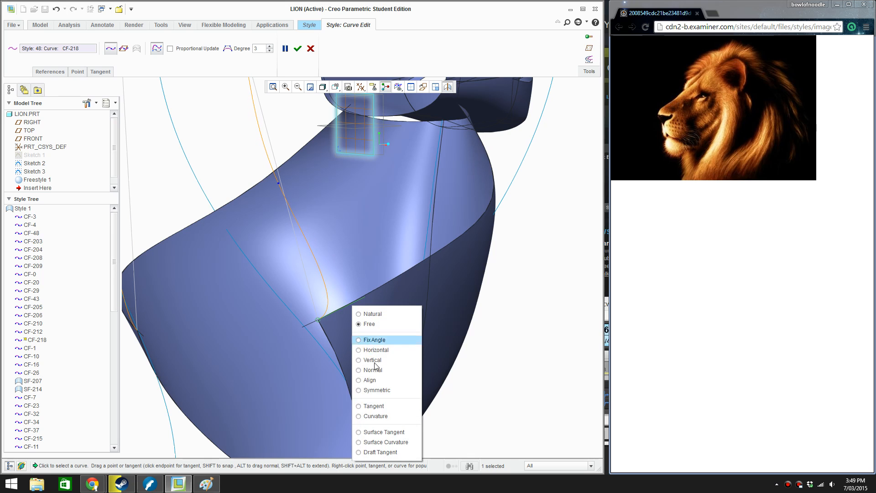
left_click(387, 407)
Set the rear curve's upper end to Tangent with the rear edge of the mane cap
middle_click_drag(273, 327, 279, 241)
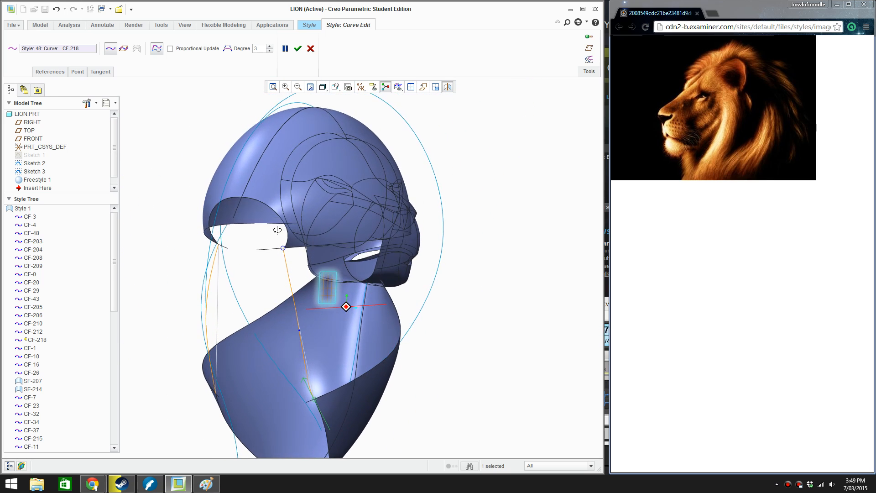
scroll(280, 243, "up", 3)
mouse_move(290, 259)
left_mouse_down("shift")
mouse_move(273, 261)
mouse_move(292, 258)
left_mouse_up("shift")
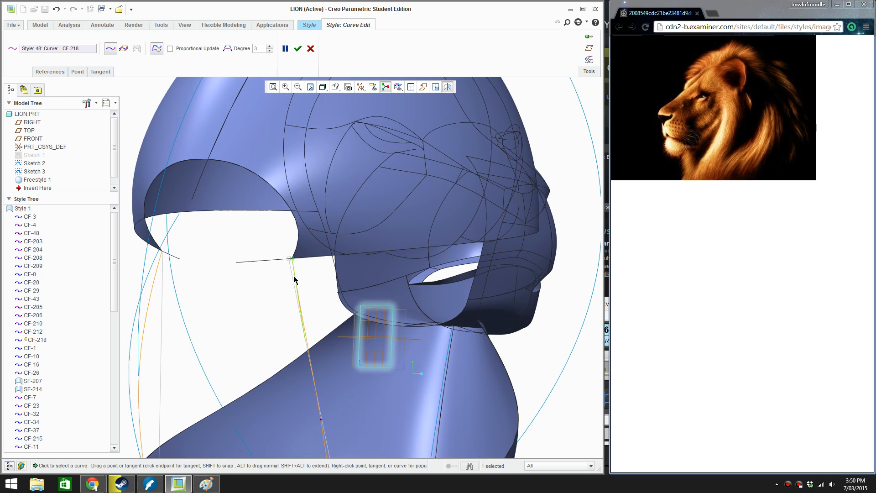
right_click(294, 280)
left_click(328, 414)
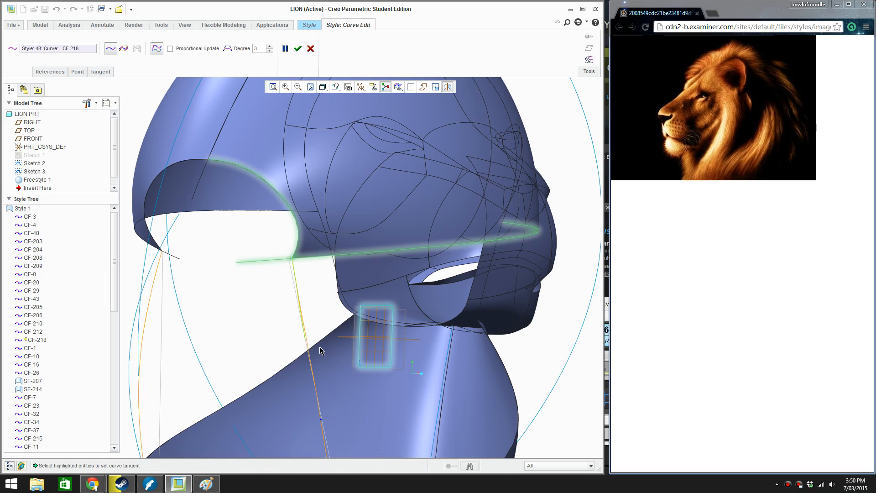
left_click(296, 248)
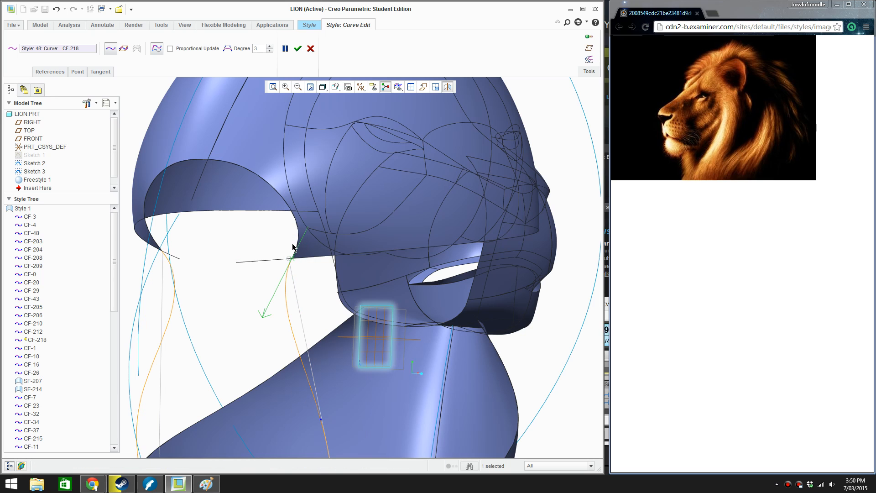
In front view, swing the rear curve's upper-end tangent to run nearly vertically down toward the throat, and accept the edit
scroll(292, 244, "down", 4)
scroll(319, 273, "up", 8)
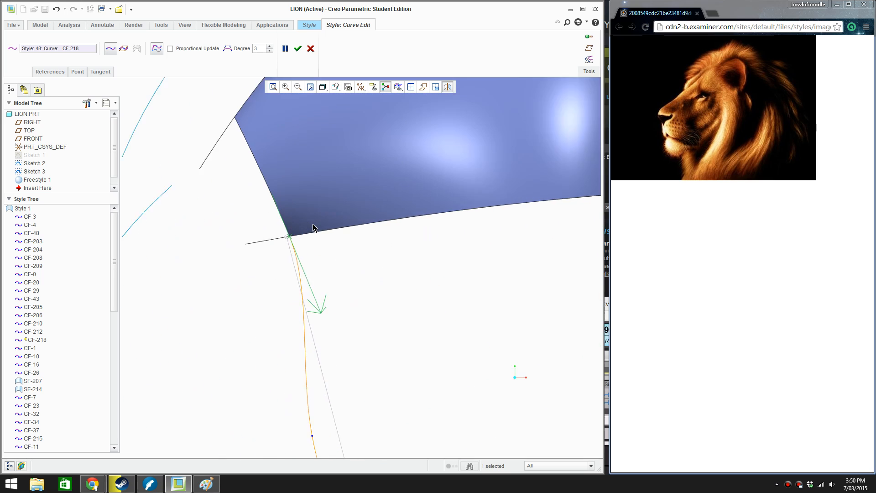
scroll(325, 278, "down", 1)
left_click_drag(287, 226, 297, 227)
scroll(297, 226, "down", 4)
middle_click_drag(296, 226, 320, 229)
scroll(321, 228, "up", 5)
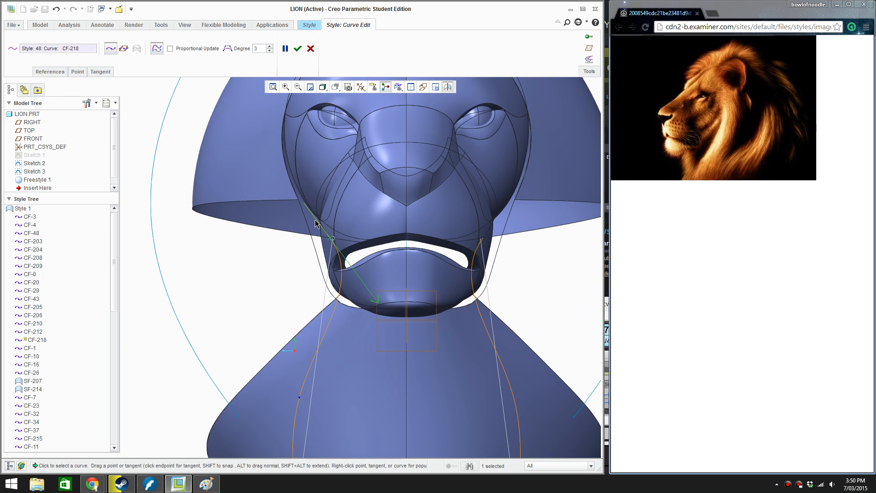
left_click_drag(325, 220, 352, 225)
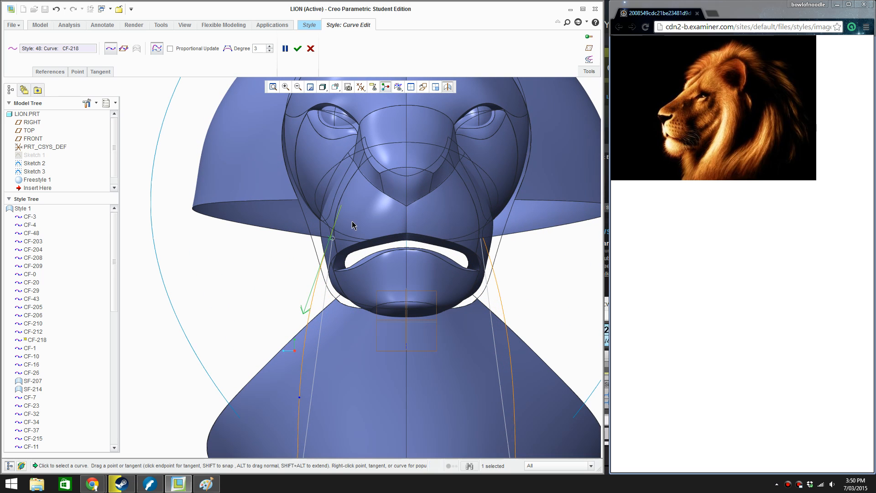
left_click(297, 48)
Create a boundary surface from the rear curve, the throat's upper edge, the jaw-to-mane curve and the mane cap's lower edge
scroll(319, 197, "down", 5)
middle_click_drag(320, 197, 449, 309)
right_click(497, 320)
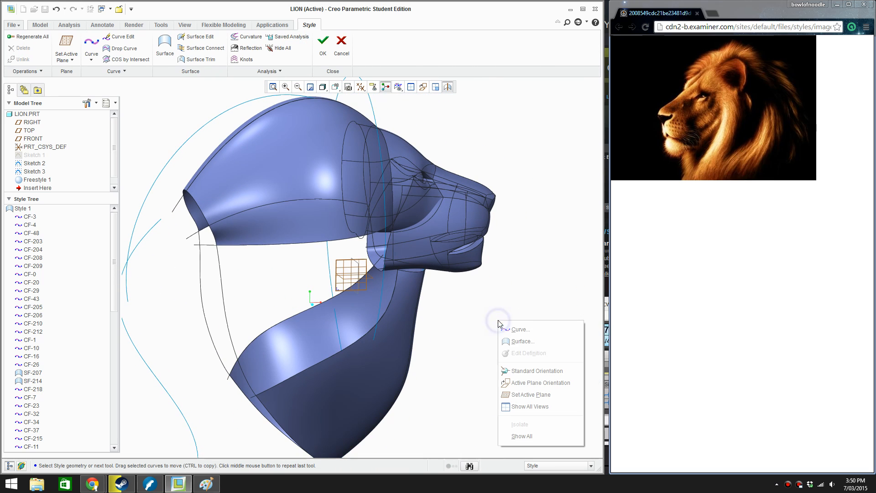
left_click(513, 342)
left_click(224, 302)
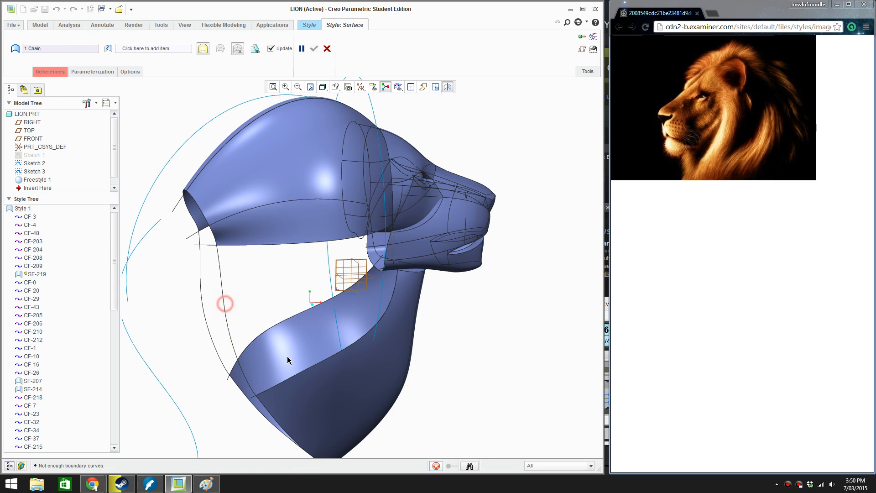
left_click(305, 370, "ctrl")
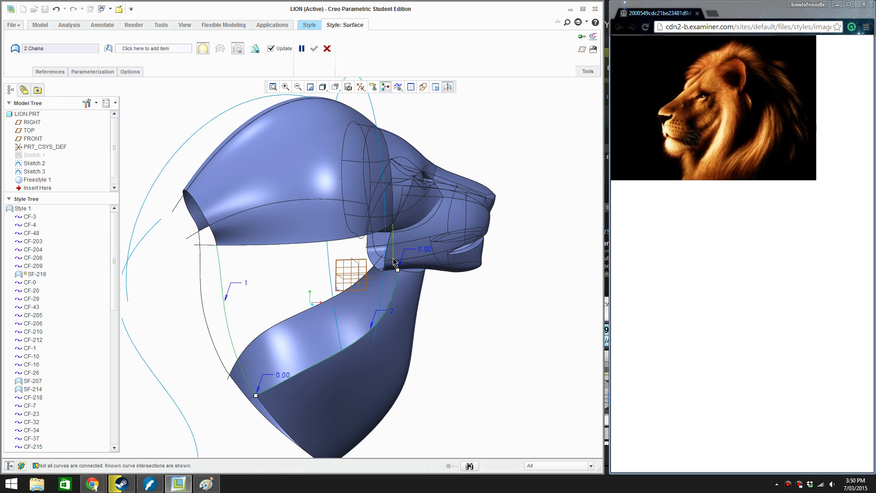
left_click(337, 239, "ctrl")
left_click(332, 241, "ctrl")
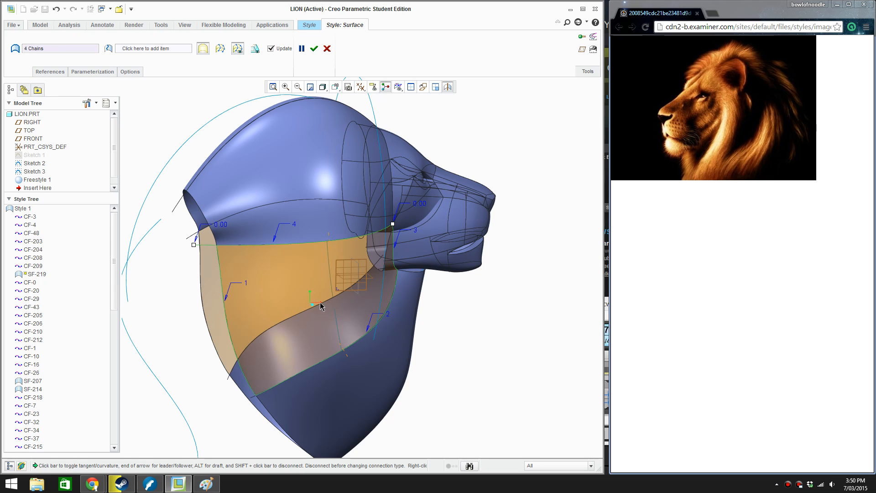
middle_click_drag(320, 305, 233, 262)
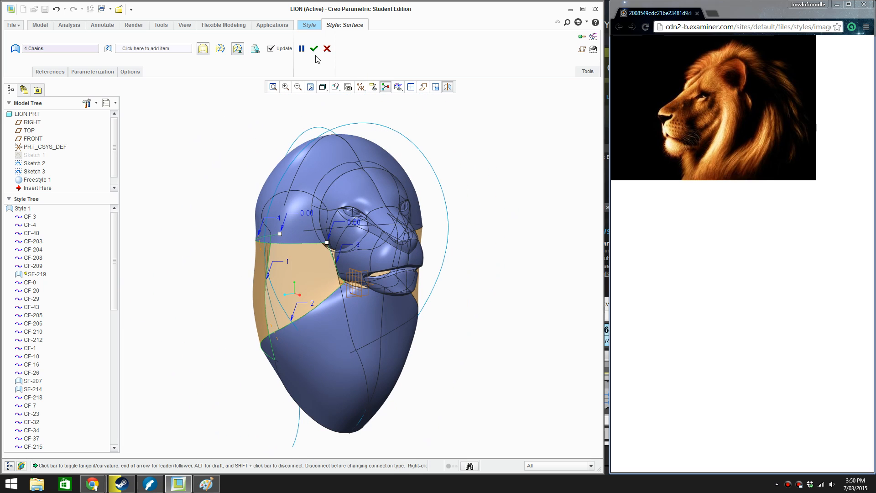
left_click(314, 49)
left_click(228, 163)
left_click(525, 232)
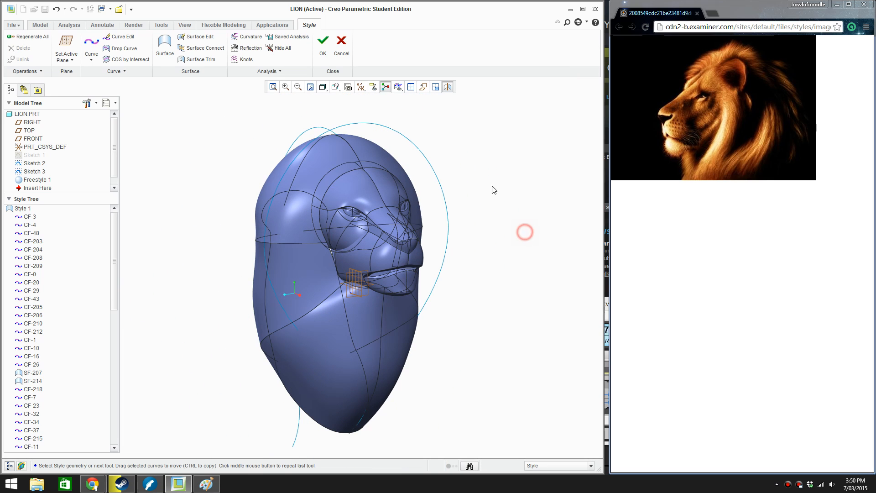
Edit the mane cap's rear edge curve: slide its upper end up along the crest curve and raise its interior points into a convex arc
mouse_move(460, 156)
middle_mouse_down()
mouse_move(501, 141)
mouse_move(529, 150)
mouse_move(231, 198)
middle_mouse_up()
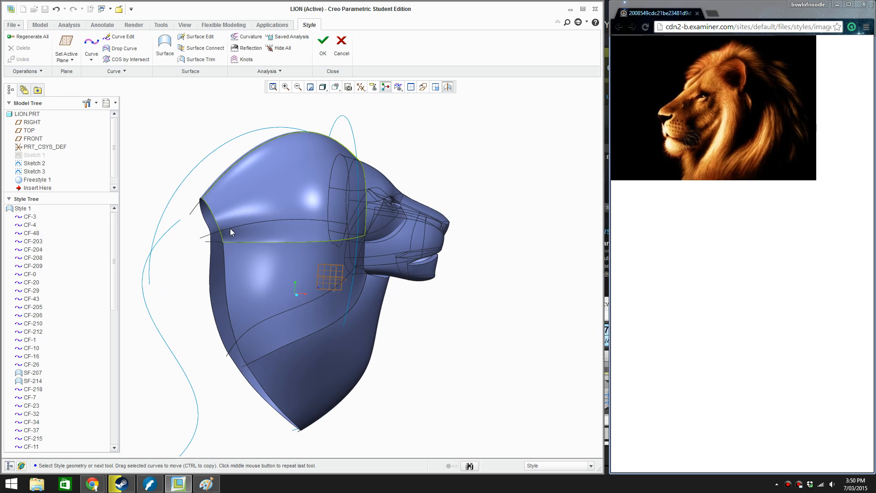
middle_click_drag(230, 228, 257, 187)
double_click(242, 212)
scroll(257, 186, "down", 6)
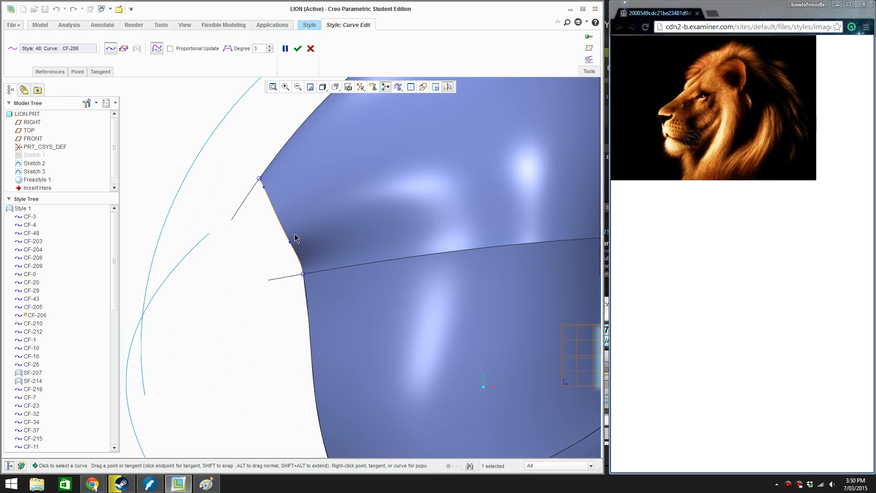
mouse_move(288, 245)
left_mouse_down()
mouse_move(270, 204)
mouse_move(280, 182)
mouse_move(268, 160)
mouse_move(289, 180)
left_mouse_up()
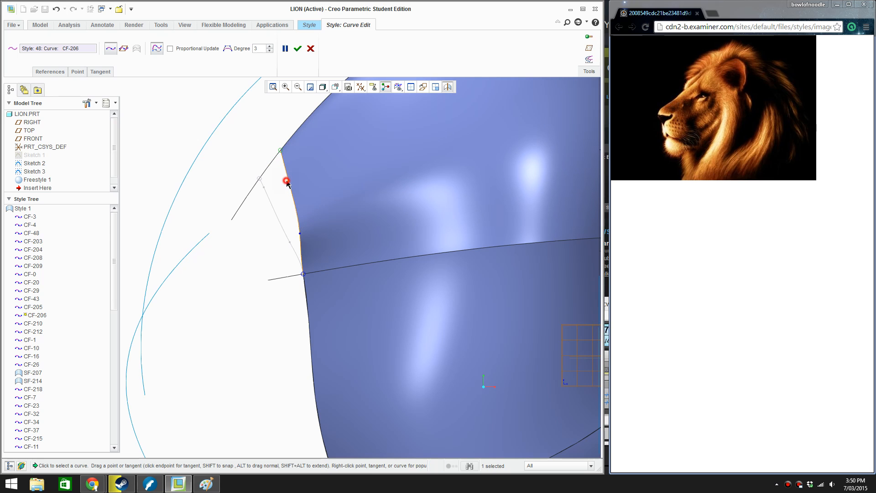
left_click_drag(287, 181, 289, 178)
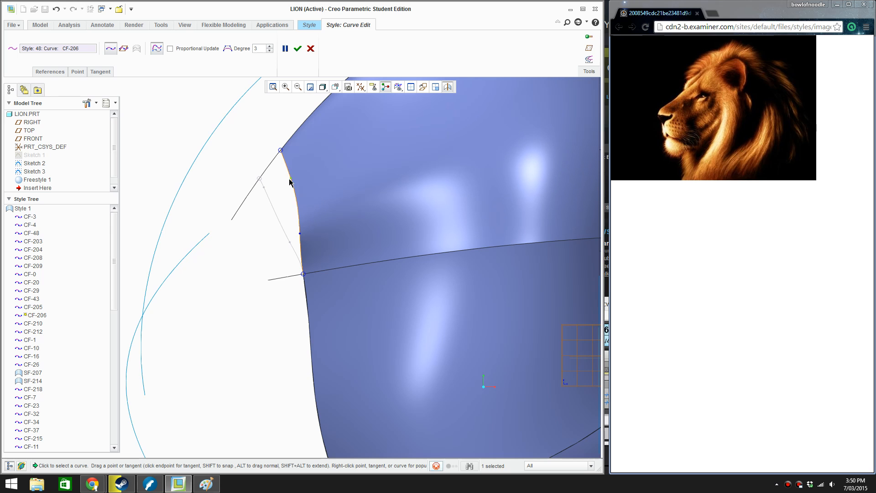
In front view, move the cap rear curve's lower interior point inward and its upper one upward to form a rounded arch
key("F3")
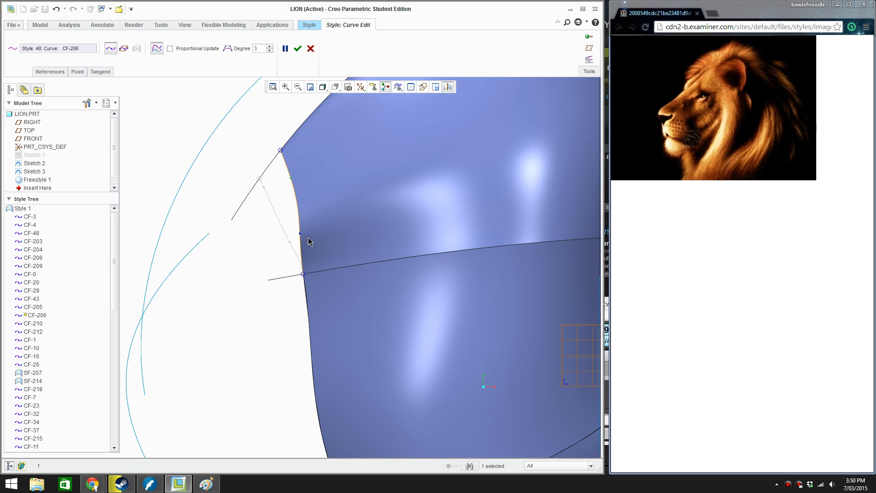
scroll(335, 223, "down", 4)
scroll(349, 216, "down", 1)
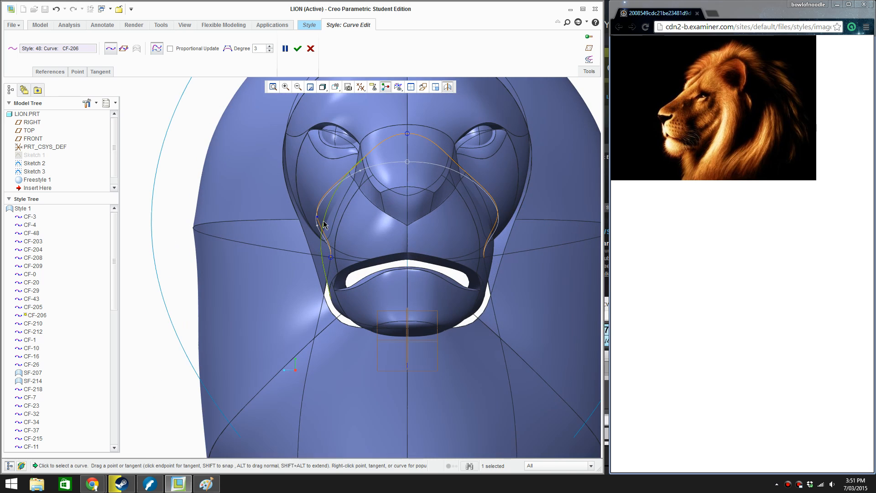
left_click_drag(318, 218, 334, 218)
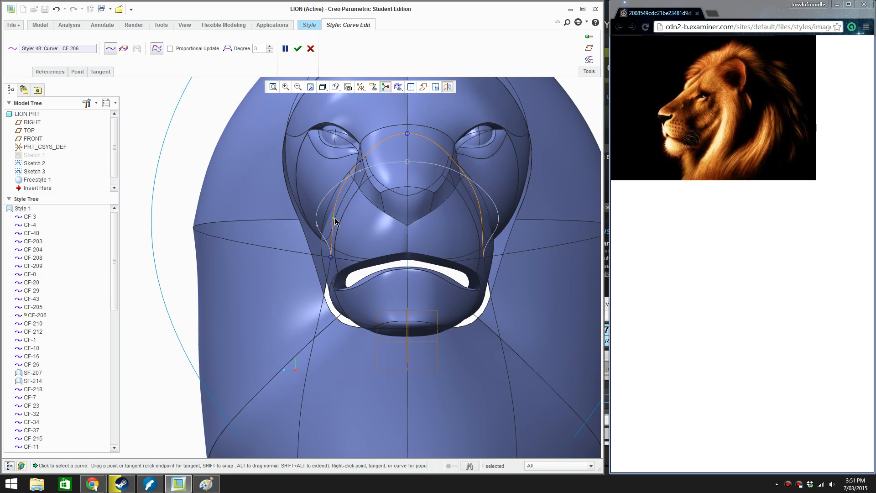
left_click_drag(361, 163, 368, 145)
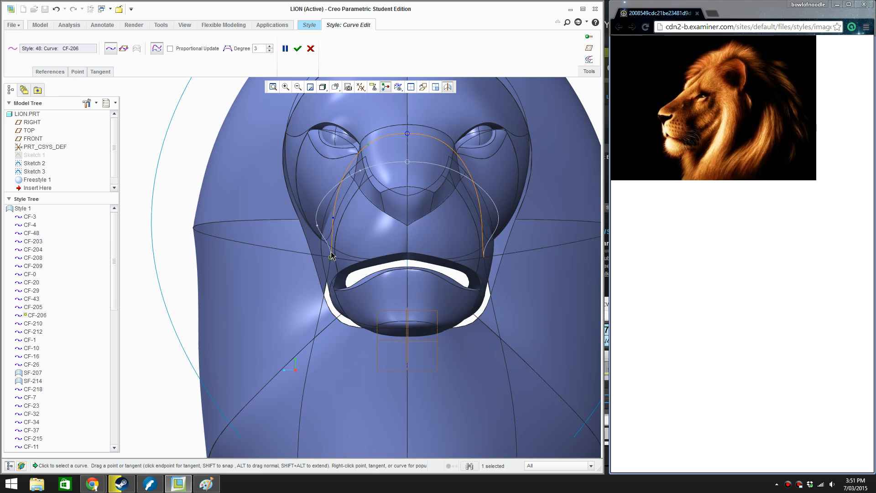
Slide the cap rear curve's lower end slightly outward, shift the neighbouring interior point to match, and accept the curve edit
left_click_drag(331, 256, 323, 254)
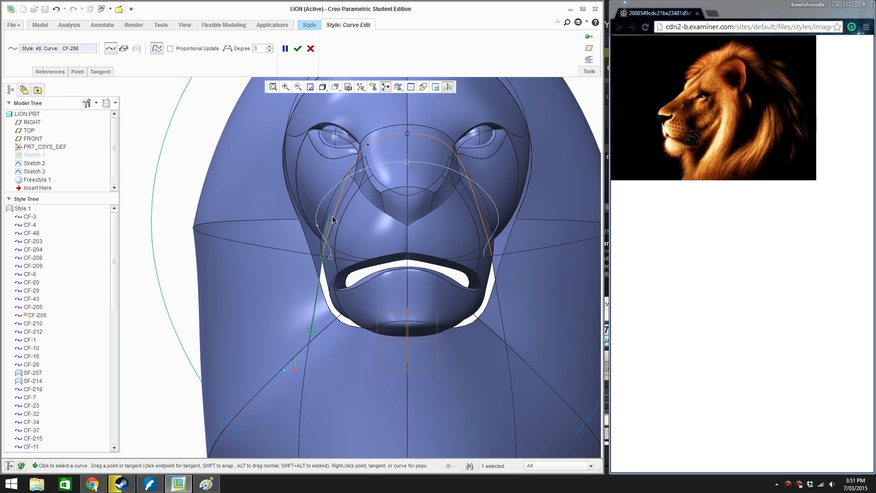
left_click_drag(332, 216, 326, 215)
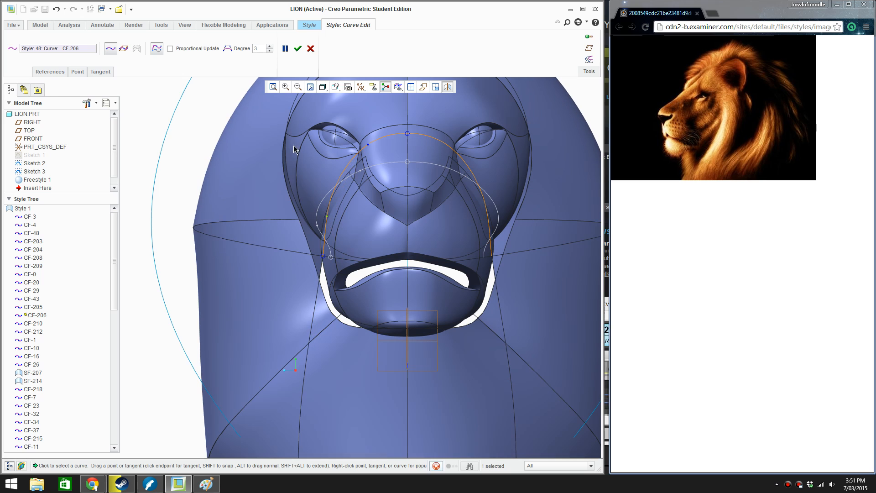
left_click(298, 48)
Examine the reshaped rear edge and side surfaces of the mane from side and three-quarter views
scroll(295, 267, "down", 5)
middle_click_drag(451, 265, 511, 272)
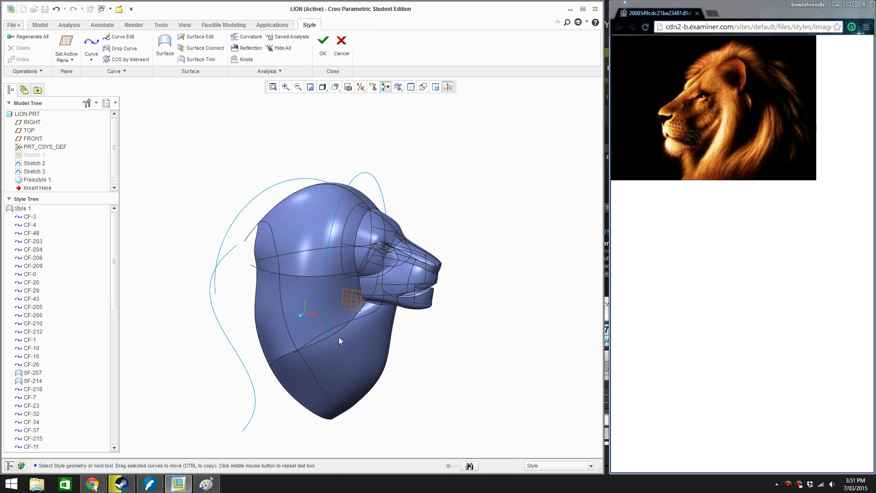
scroll(308, 362, "down", 2)
scroll(308, 362, "up", 1)
mouse_move(308, 361)
middle_mouse_down()
mouse_move(295, 349)
mouse_move(299, 361)
mouse_move(282, 364)
middle_mouse_up()
scroll(459, 388, "down", 1)
mouse_move(455, 371)
middle_mouse_down()
mouse_move(451, 354)
mouse_move(400, 333)
mouse_move(481, 375)
mouse_move(495, 338)
mouse_move(466, 333)
mouse_move(472, 337)
middle_mouse_up()
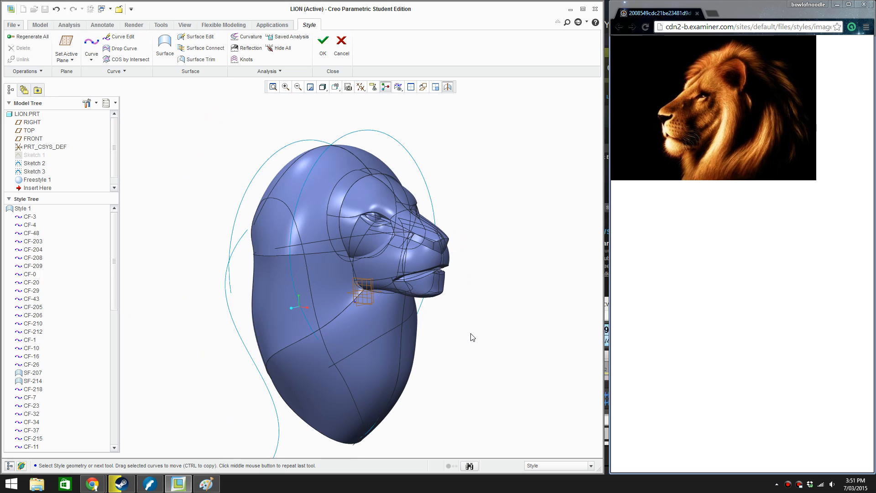
scroll(471, 344, "down", 2)
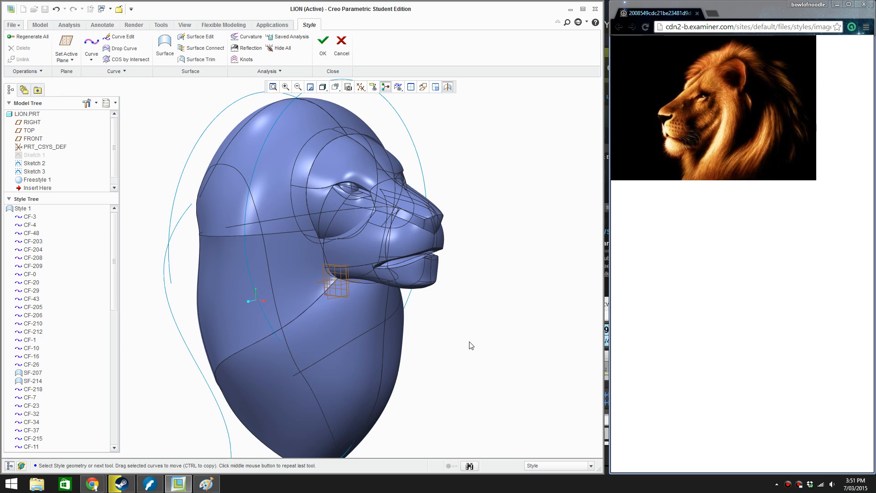
Complete the Style feature and minimize the ribbon to enlarge the modelling area
left_click(560, 23)
left_click(322, 48)
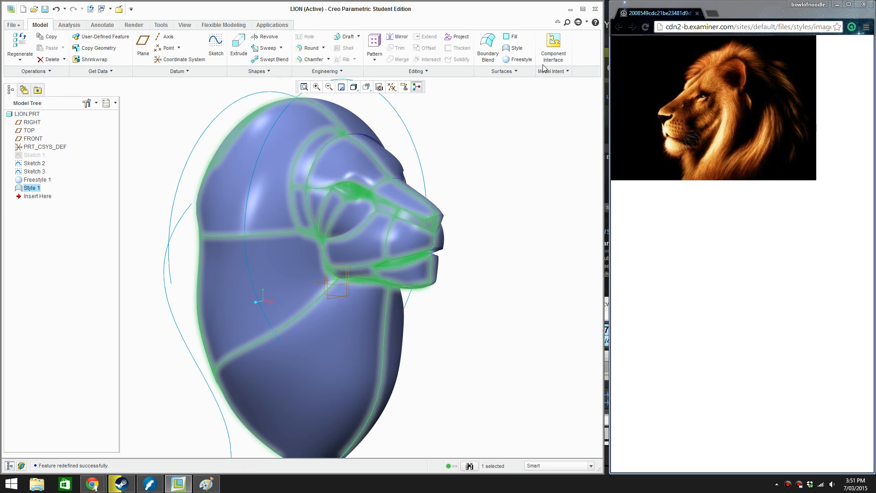
left_click(557, 23)
left_click(504, 193)
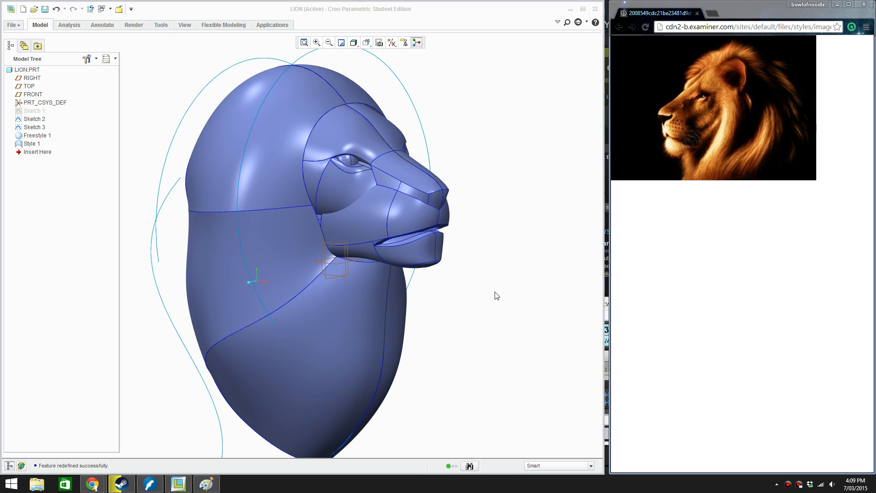
Turn the lion head to a near-side view and enlarge it so the face and mane fill the modelling area
left_click(671, 211)
mouse_move(511, 319)
middle_mouse_down()
mouse_move(432, 307)
mouse_move(504, 305)
middle_mouse_up()
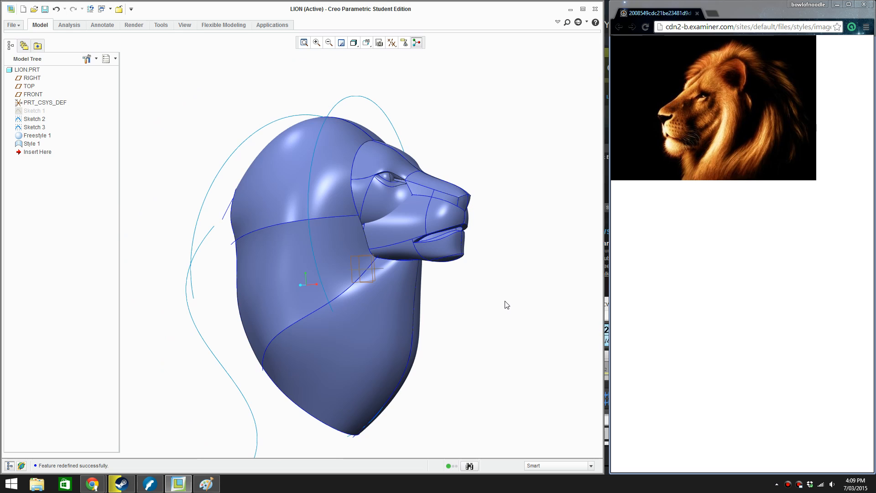
scroll(499, 313, "down", 2)
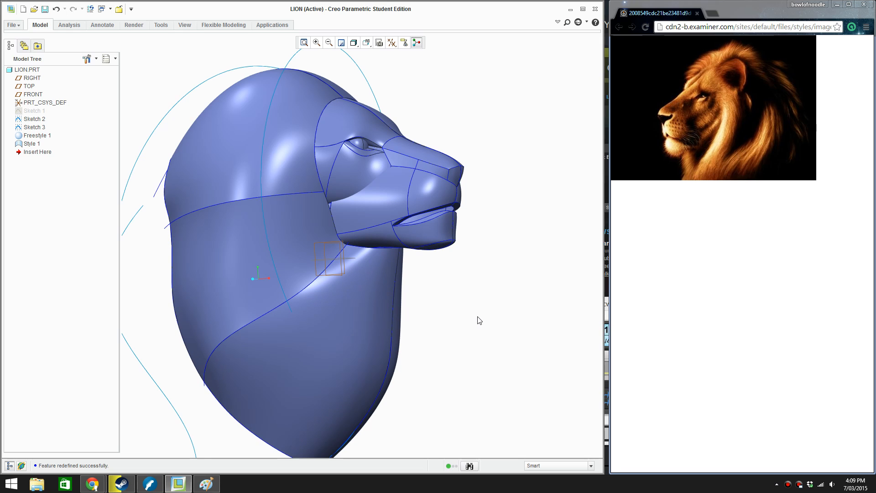
Switch to Paint, paste the screenshot of the current model beside the reference lion, and position it over the earlier mane sketch
left_click(205, 483)
scroll(512, 346, "down", 1)
scroll(510, 351, "up", 2)
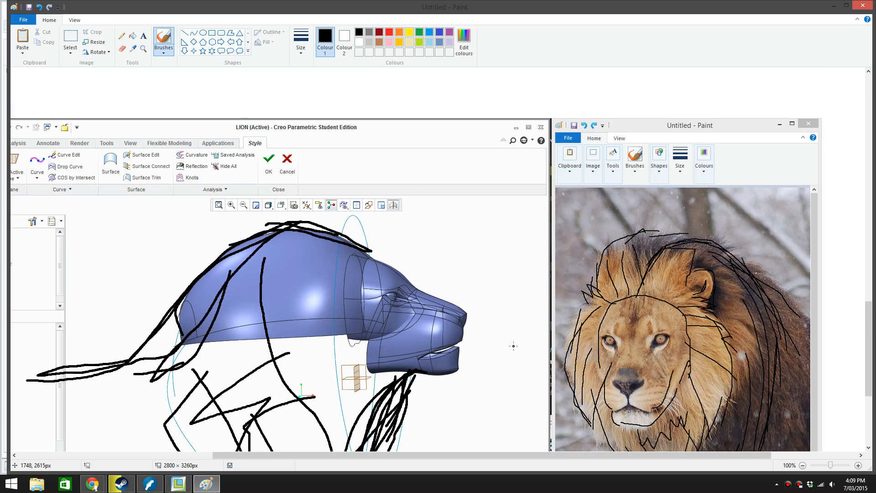
scroll(506, 358, "down", 4)
scroll(481, 372, "up", 4)
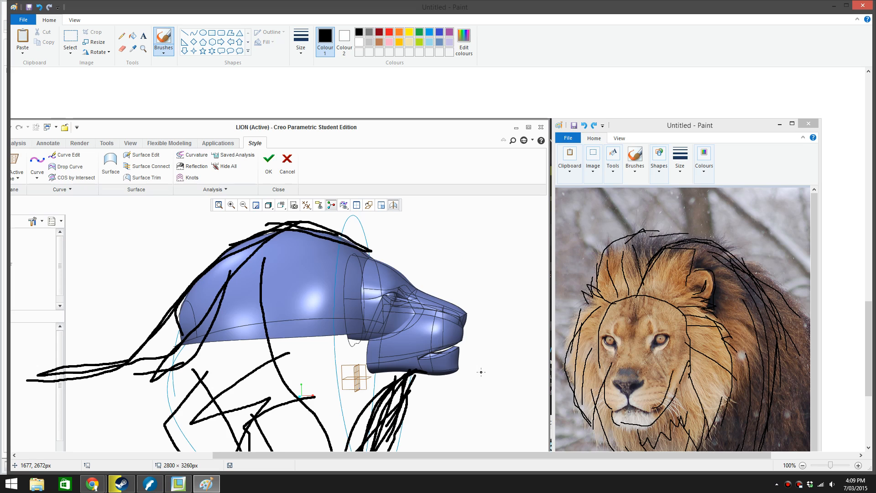
scroll(481, 372, "down", 2)
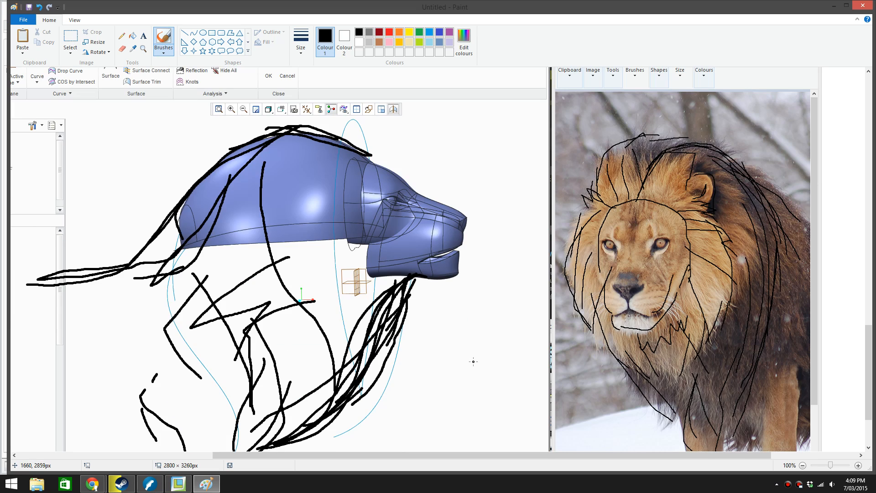
scroll(477, 345, "down", 2)
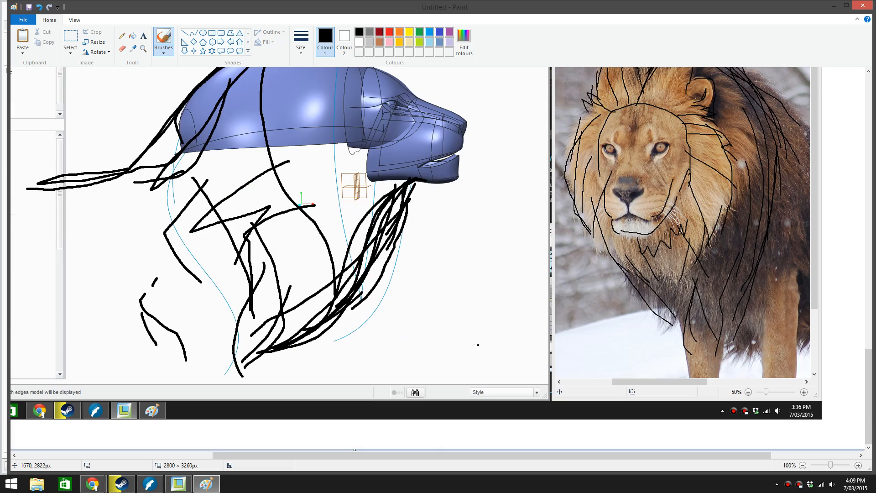
key("ctrl+v")
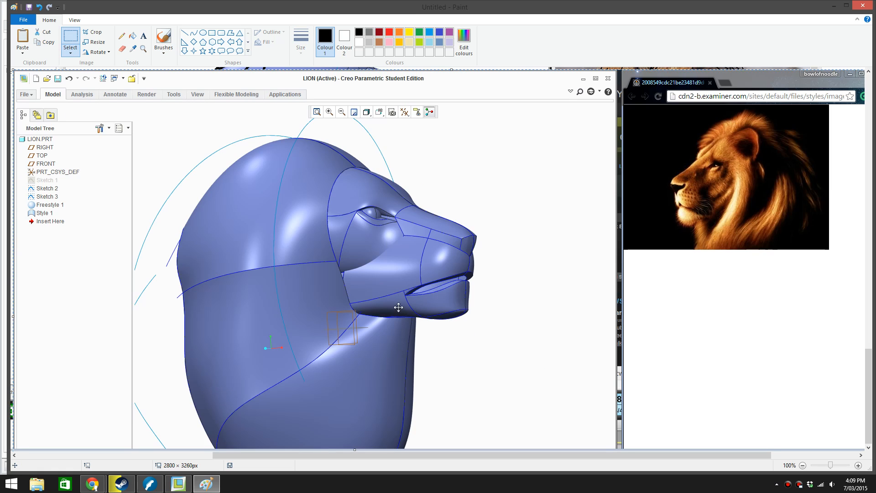
mouse_move(479, 328)
left_mouse_down()
mouse_move(675, 326)
mouse_move(325, 289)
mouse_move(369, 267)
mouse_move(364, 244)
left_mouse_up()
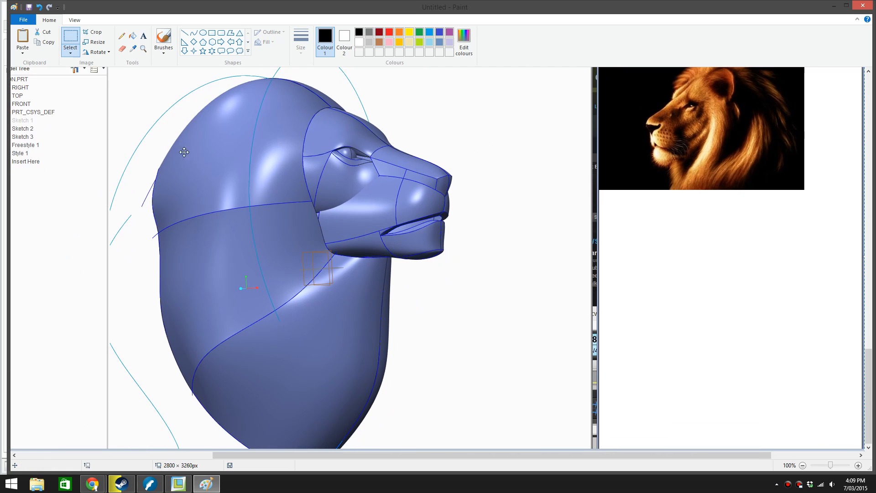
With the Pencil, draw a short tuft stroke below the chin and a curved mane strand from the jaw corner down over the throat
left_click(122, 35)
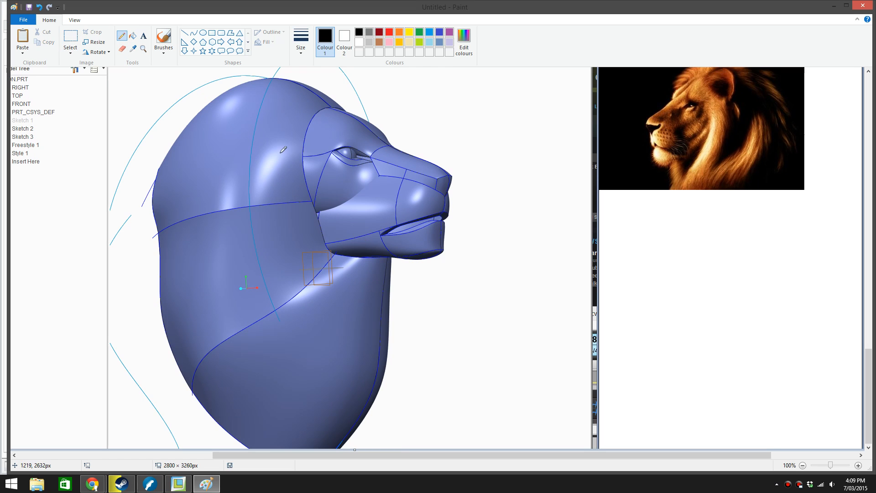
scroll(447, 212, "up", 3)
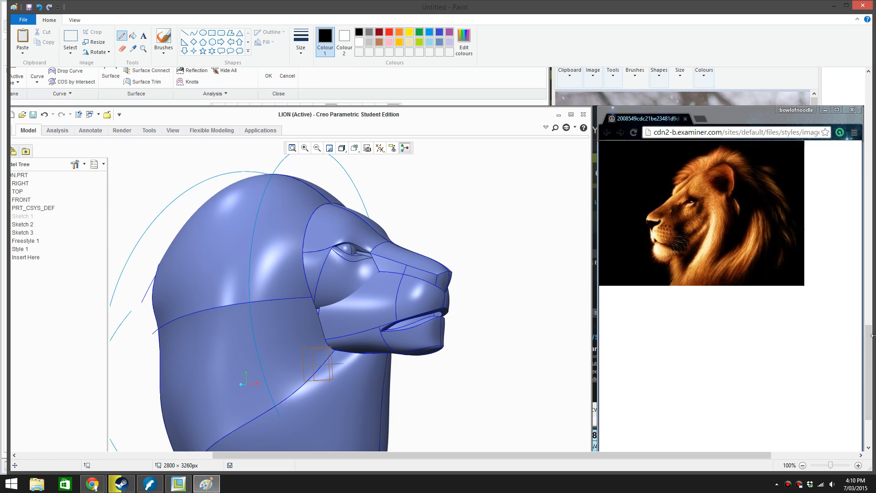
mouse_move(871, 344)
left_mouse_down()
mouse_move(871, 336)
mouse_move(871, 356)
left_mouse_up()
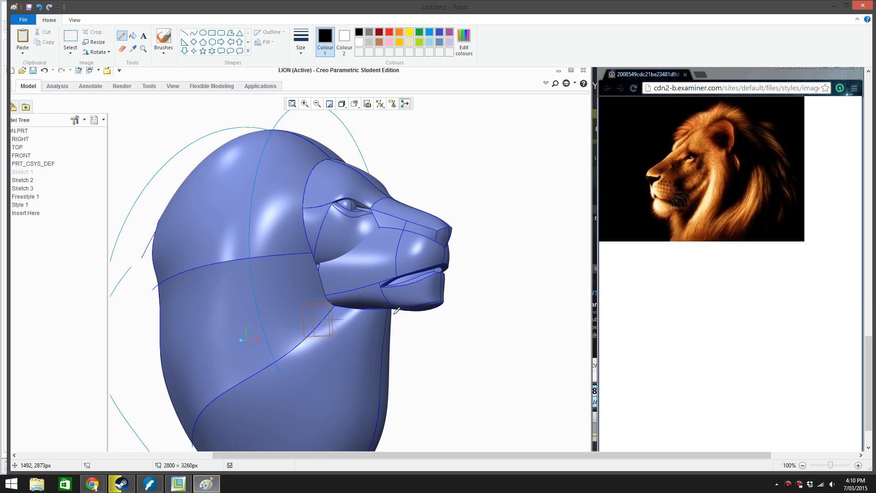
left_click_drag(406, 313, 389, 336)
left_click_drag(327, 259, 355, 347)
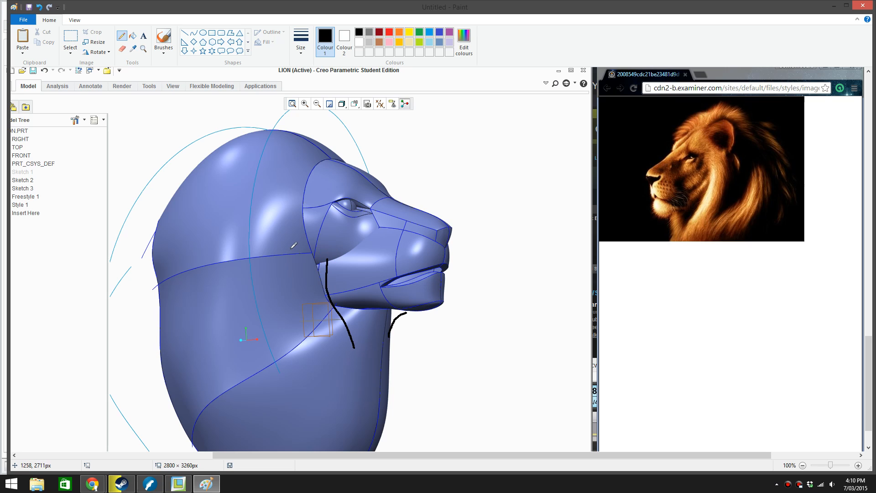
Draw a curved mane strand behind the cheek, undoing the first stroke and redrawing it with a more hooked upper end
mouse_move(290, 233)
left_mouse_down()
mouse_move(283, 291)
mouse_move(302, 348)
left_mouse_up()
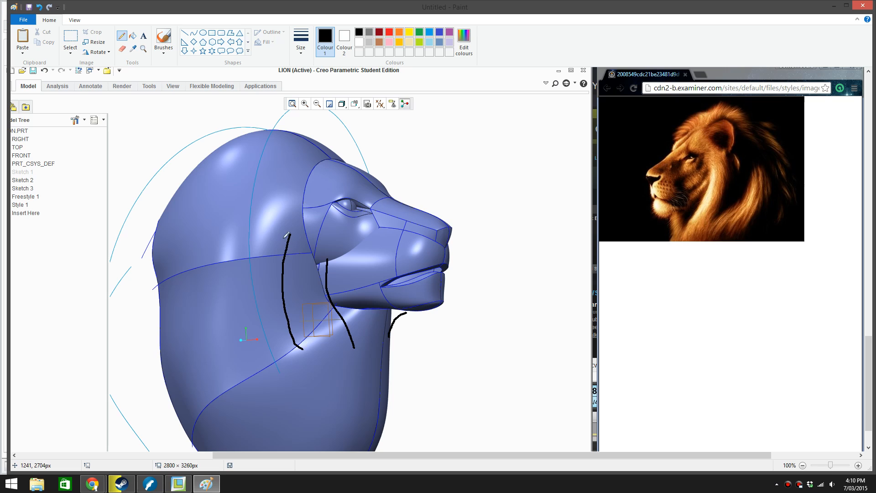
key("ctrl+z")
mouse_move(299, 233)
left_mouse_down()
mouse_move(279, 271)
mouse_move(305, 349)
left_mouse_up()
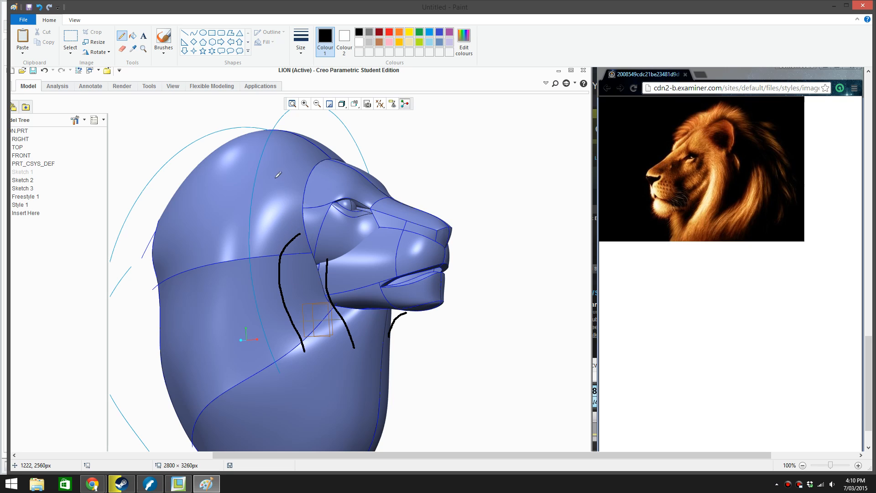
Draw the ear outline on the upper side of the mane, undoing the first stroke and redrawing it farther back
mouse_move(296, 158)
left_mouse_down()
mouse_move(267, 154)
mouse_move(264, 190)
mouse_move(279, 223)
left_mouse_up()
key("ctrl+z")
mouse_move(281, 173)
left_mouse_down()
mouse_move(274, 165)
mouse_move(249, 192)
mouse_move(269, 223)
mouse_move(273, 213)
left_mouse_up()
Add a second strand at the jaw corner and draw a wavy profile line from there back across the mane, replacing the first attempt
mouse_move(329, 250)
left_mouse_down()
mouse_move(323, 280)
mouse_move(337, 321)
left_mouse_up()
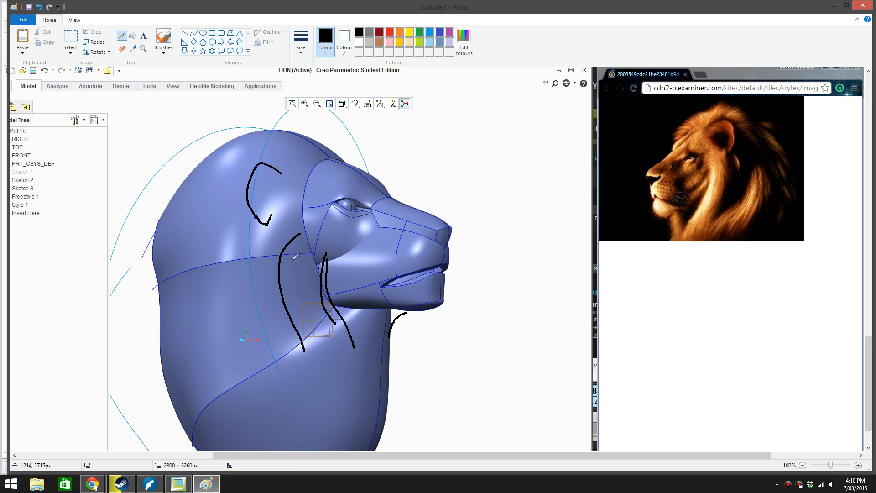
mouse_move(327, 282)
left_mouse_down()
mouse_move(309, 267)
mouse_move(222, 280)
mouse_move(181, 301)
mouse_move(177, 315)
left_mouse_up()
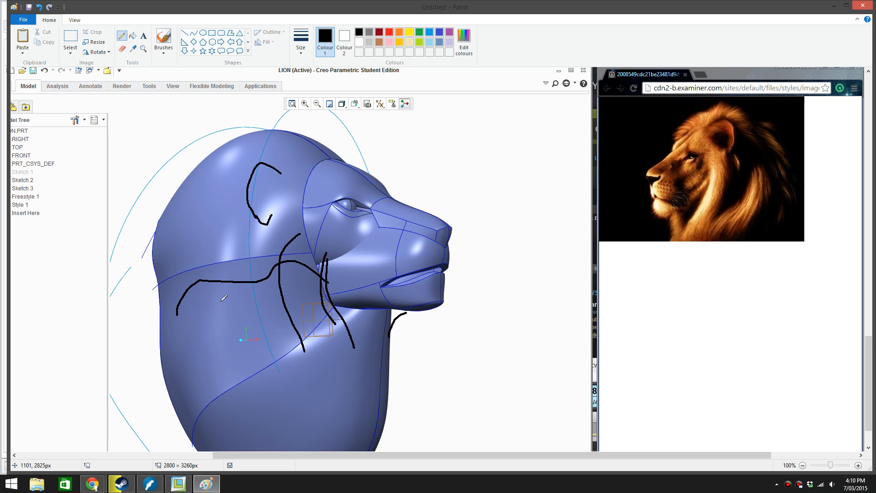
key("ctrl+z")
mouse_move(331, 297)
left_mouse_down()
mouse_move(285, 278)
mouse_move(178, 288)
left_mouse_up()
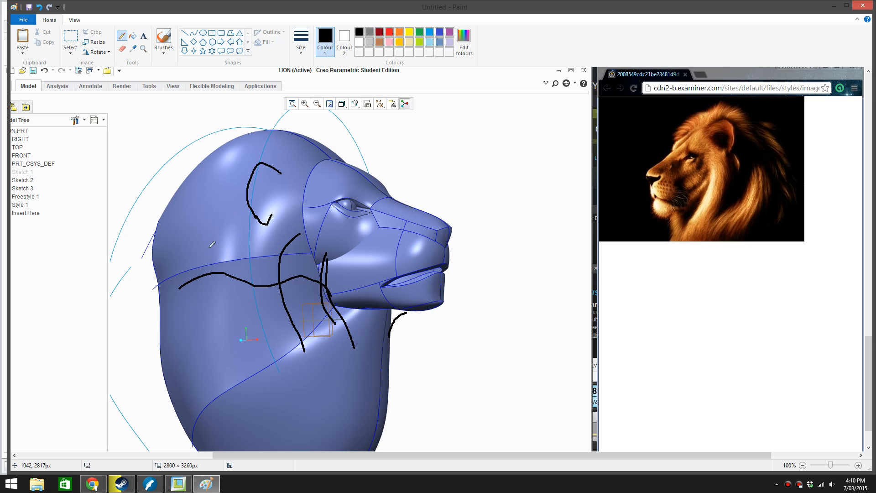
Draw two long crossing strands down the rear of the mane and a second strand alongside the one behind the cheek
mouse_move(213, 218)
left_mouse_down()
mouse_move(194, 310)
mouse_move(245, 400)
mouse_move(242, 418)
left_mouse_up()
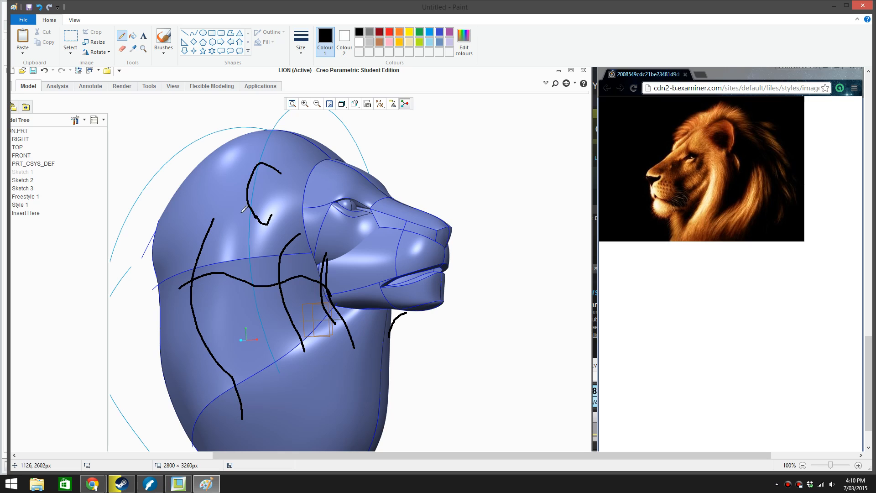
mouse_move(243, 209)
left_mouse_down()
mouse_move(196, 305)
mouse_move(219, 387)
left_mouse_up()
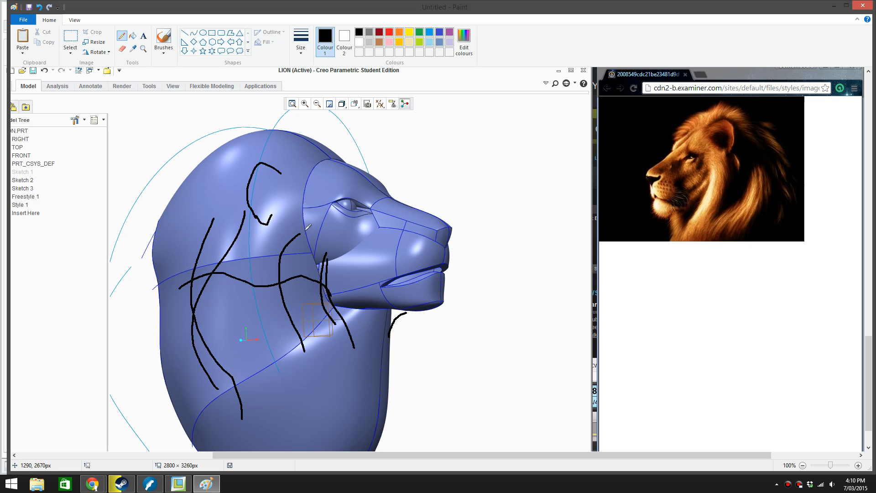
mouse_move(305, 230)
left_mouse_down()
mouse_move(287, 261)
mouse_move(301, 364)
left_mouse_up()
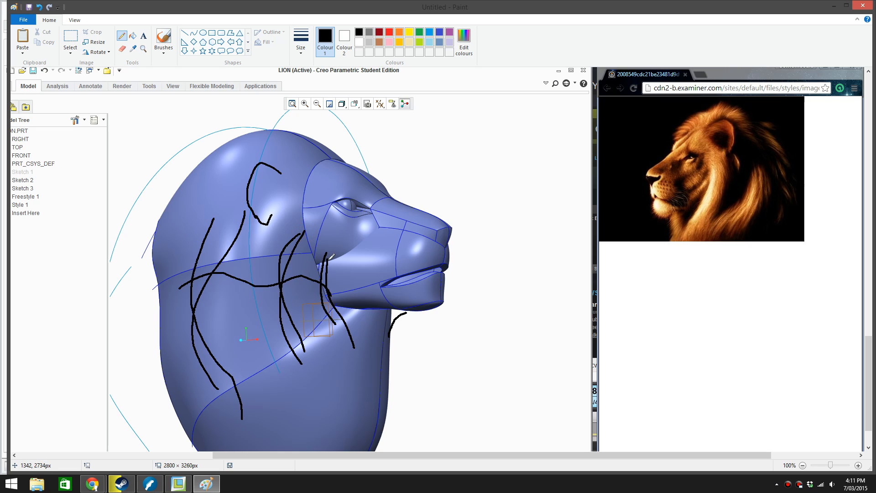
Reinforce the strand behind the cheek, scribble a short tuft above the forehead, and extend the jaw-corner strand downward
mouse_move(303, 234)
left_mouse_down()
mouse_move(280, 285)
mouse_move(307, 365)
left_mouse_up()
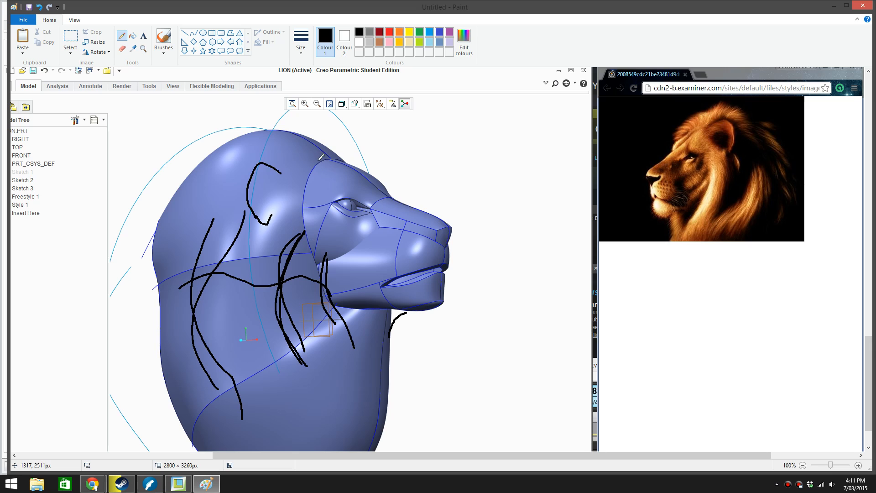
mouse_move(319, 156)
left_mouse_down()
mouse_move(314, 142)
mouse_move(319, 152)
left_mouse_up()
left_click_drag(341, 324, 363, 370)
Draw two neck lines sweeping down and back from under the chin, undo a stray diagonal, and add an arrow pointing at them
mouse_move(394, 329)
left_mouse_down()
mouse_move(383, 386)
mouse_move(313, 457)
left_mouse_up()
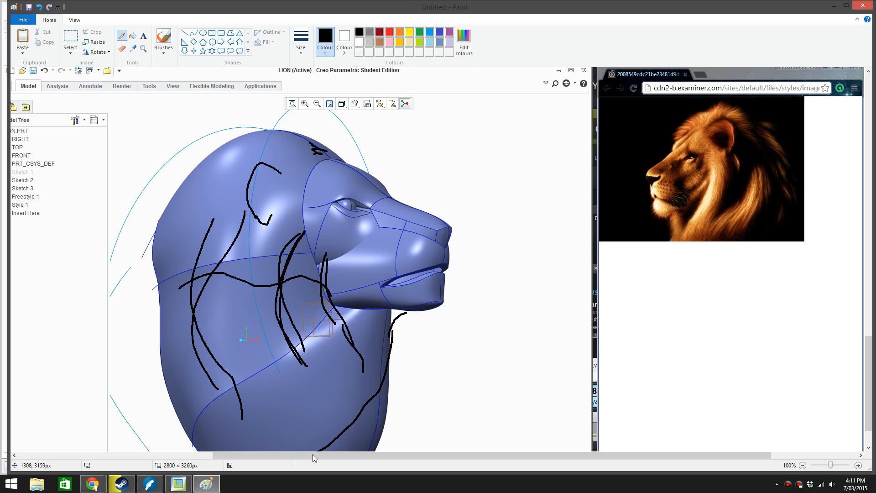
left_click_drag(392, 353, 339, 454)
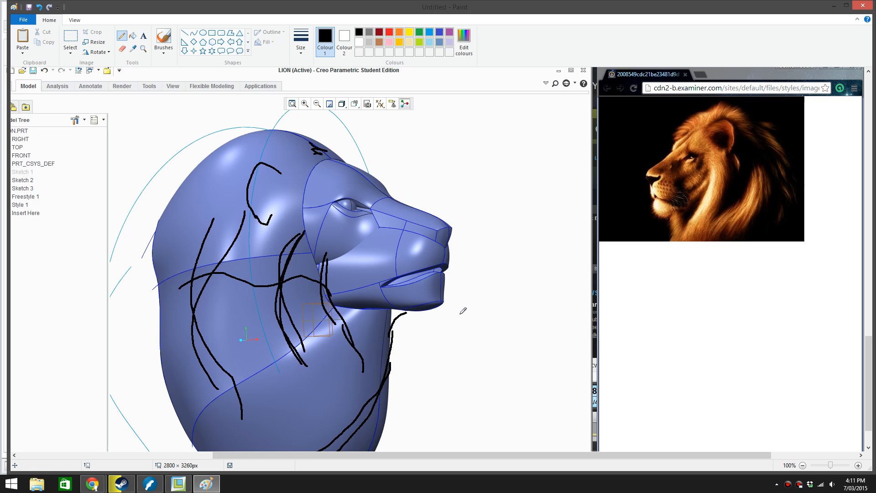
left_click_drag(462, 309, 339, 441)
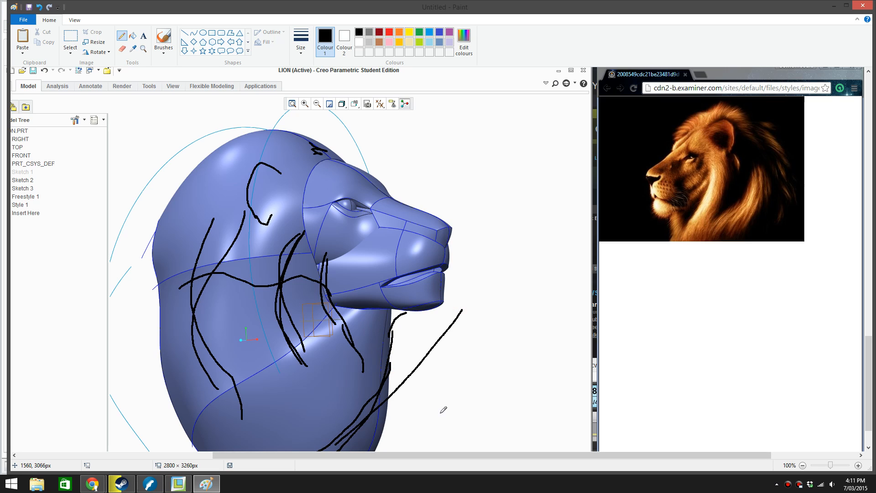
key("ctrl+z")
mouse_move(464, 407)
left_mouse_down()
mouse_move(389, 387)
mouse_move(408, 392)
left_mouse_up()
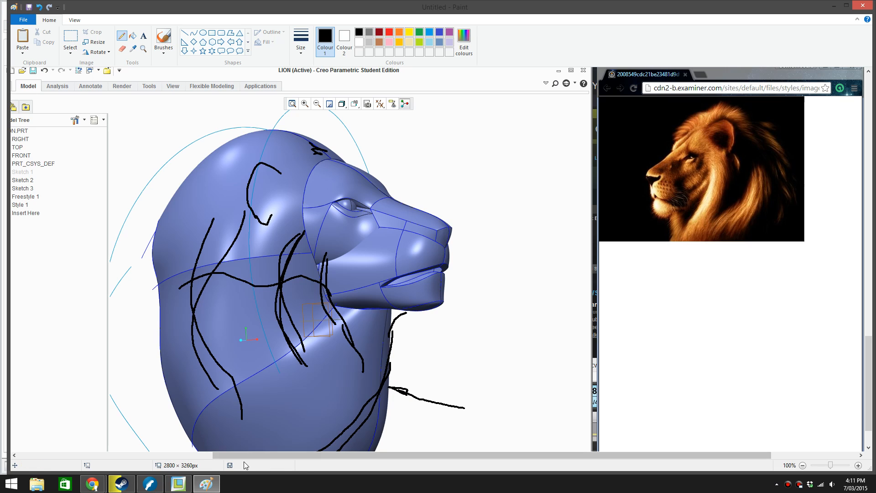
Switch to Creo Parametric and open the Style 1 feature for redefinition
left_click(174, 487)
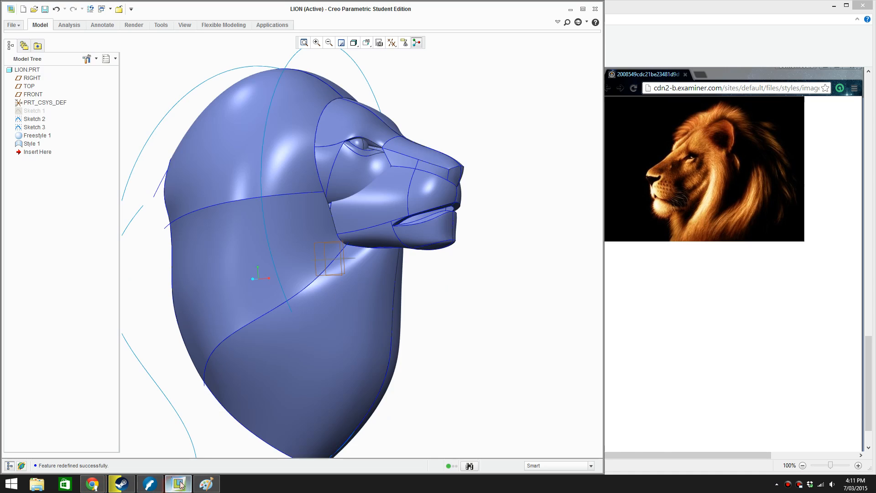
left_click(387, 344)
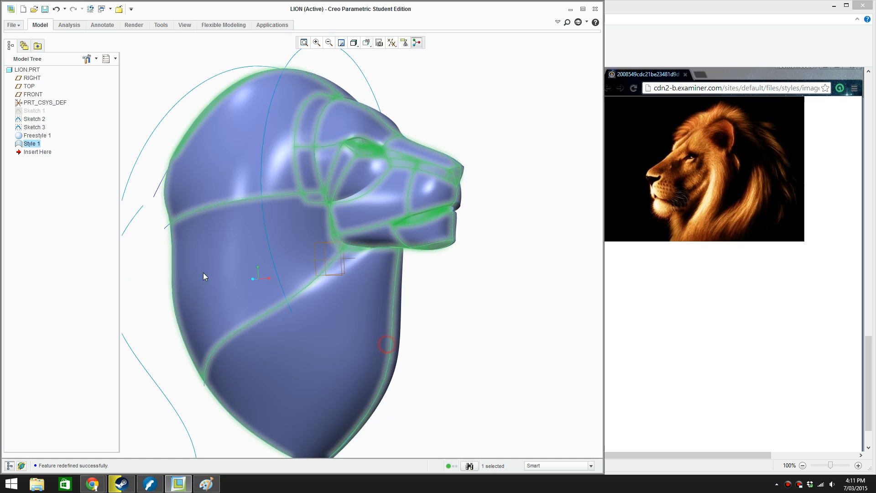
right_click(58, 198)
left_click(93, 265)
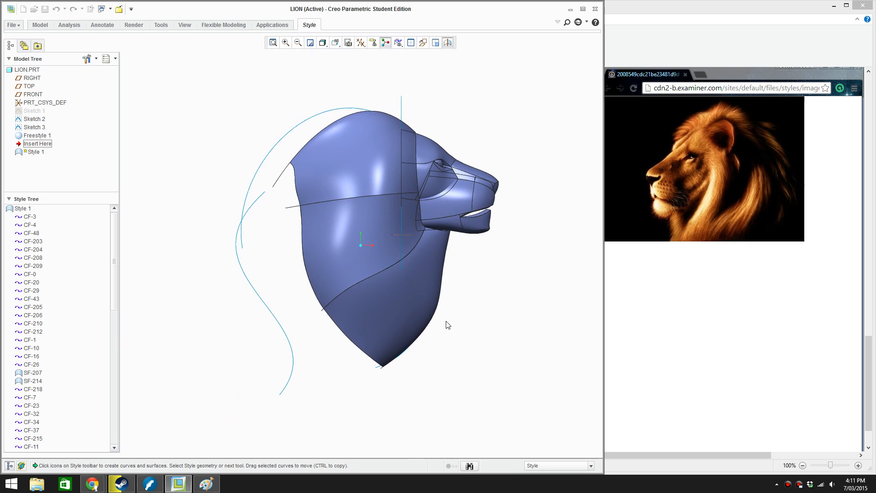
scroll(442, 310, "down", 3)
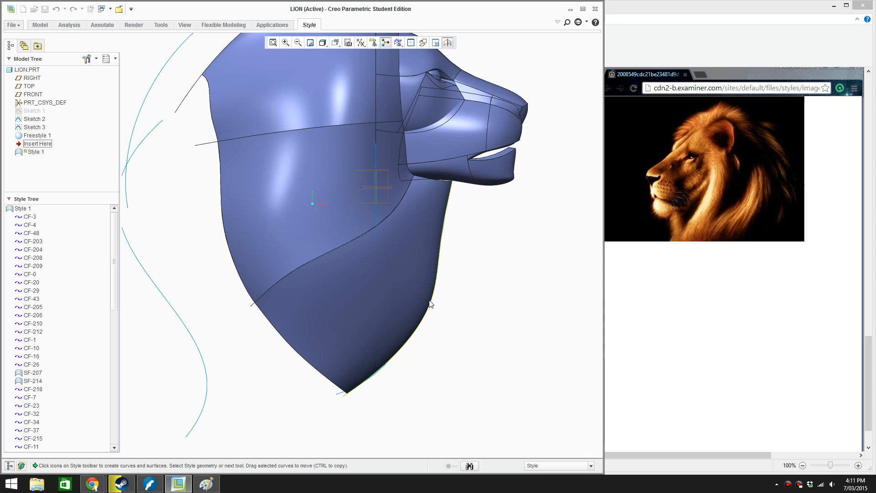
Reshape the front neck curve by moving its lower endpoint up and back and pulling its interior points inward to match the Paint sketch
left_click(436, 299)
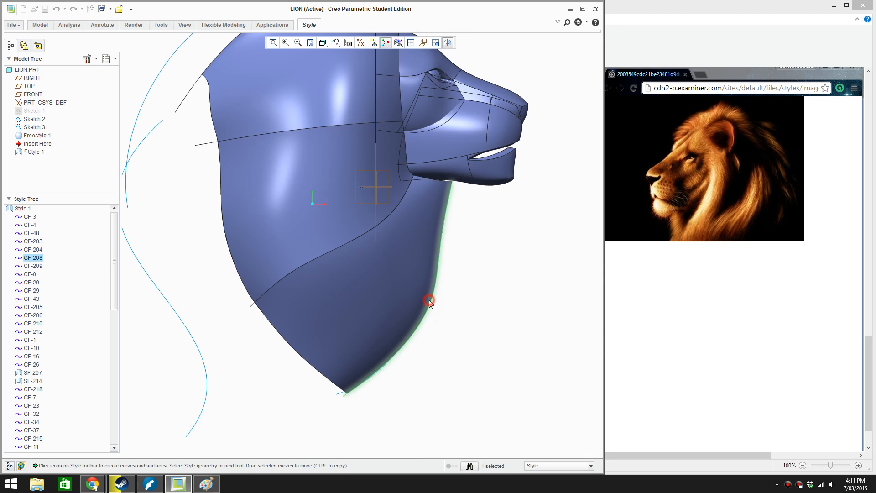
double_click(400, 353)
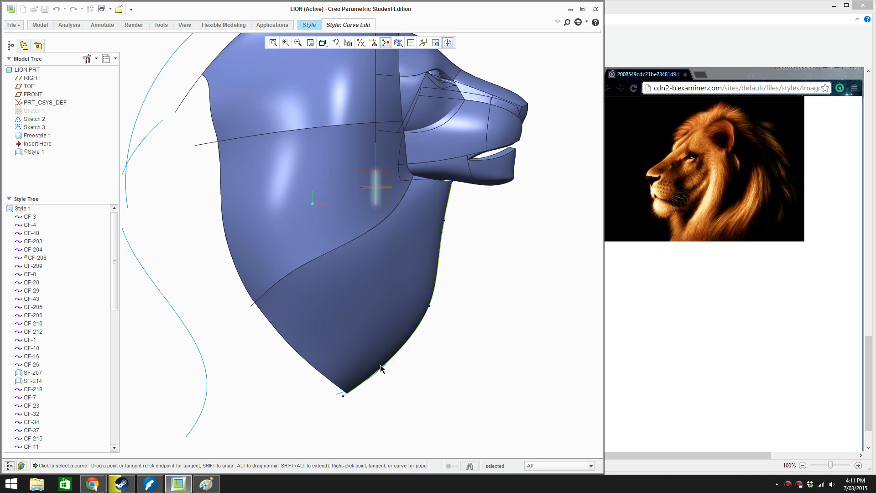
left_click(343, 395)
left_click_drag(343, 395, 364, 366)
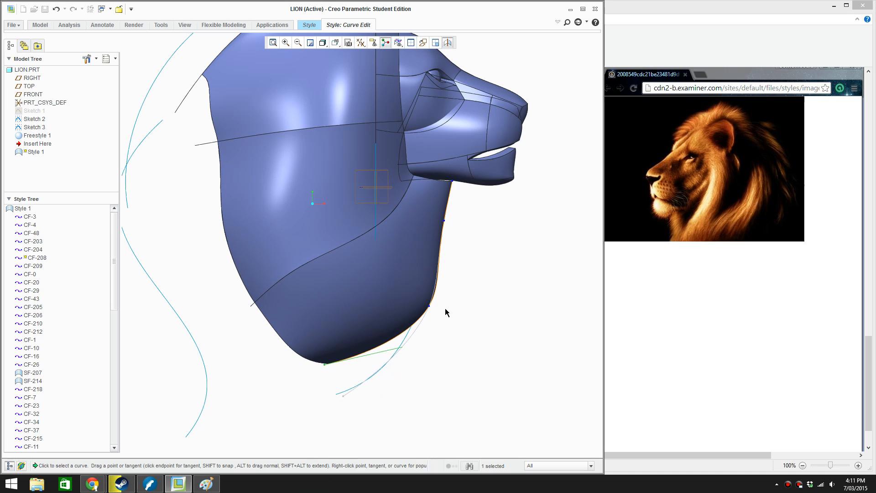
left_click_drag(429, 306, 397, 297)
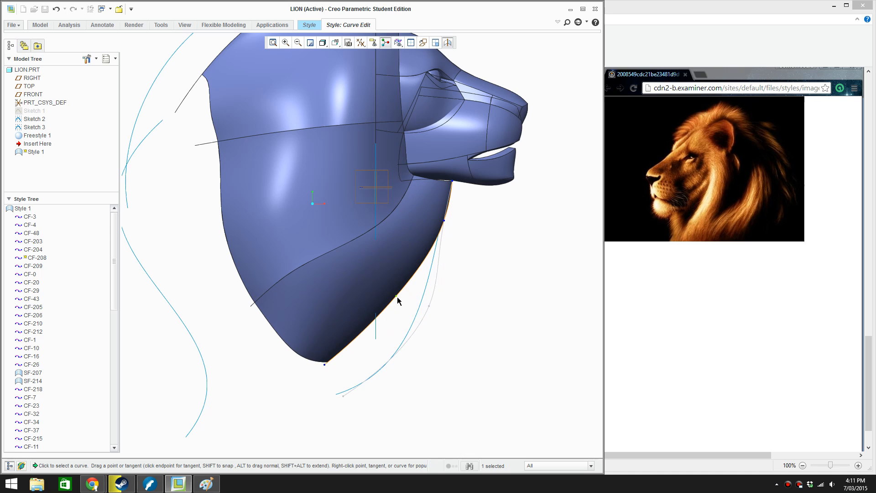
key("alt+Tab")
key("alt+Tab")
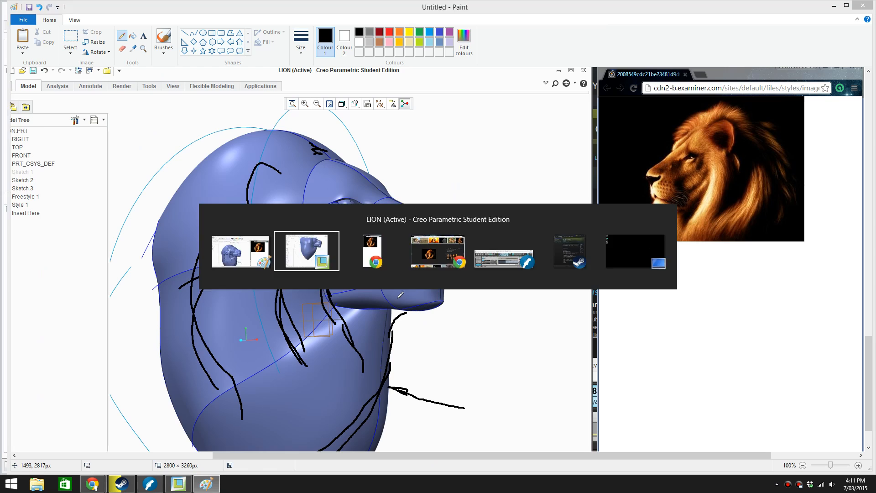
left_click_drag(446, 222, 439, 205)
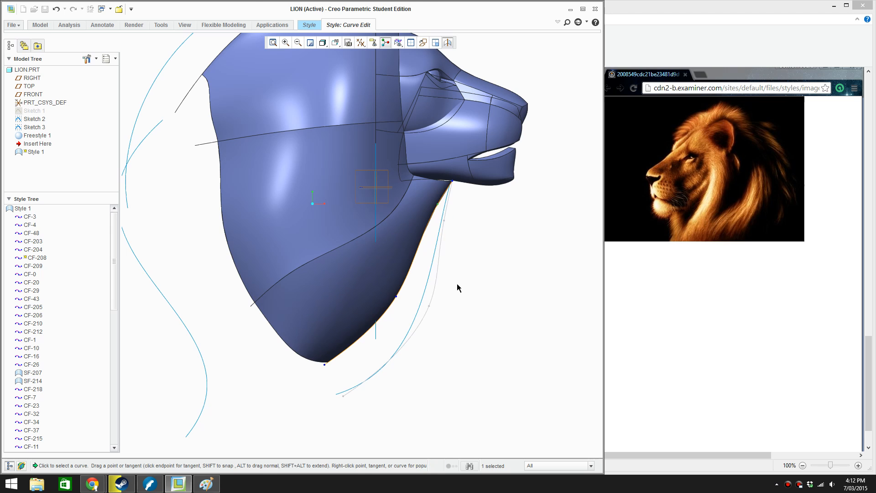
Raise the diagonal mane curve running back from the jaw by shifting its interior points and rear endpoint up and back
scroll(457, 285, "up", 1)
scroll(458, 285, "down", 1)
key("r")
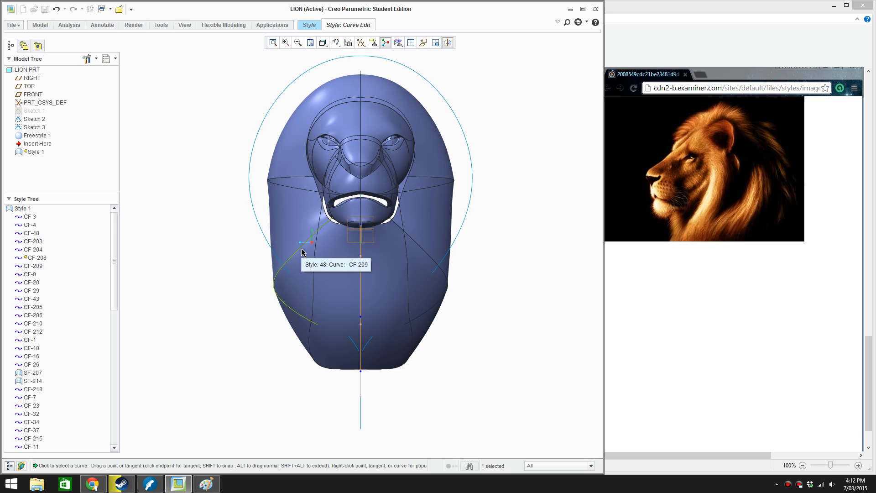
middle_click_drag(316, 254, 428, 243)
key("f")
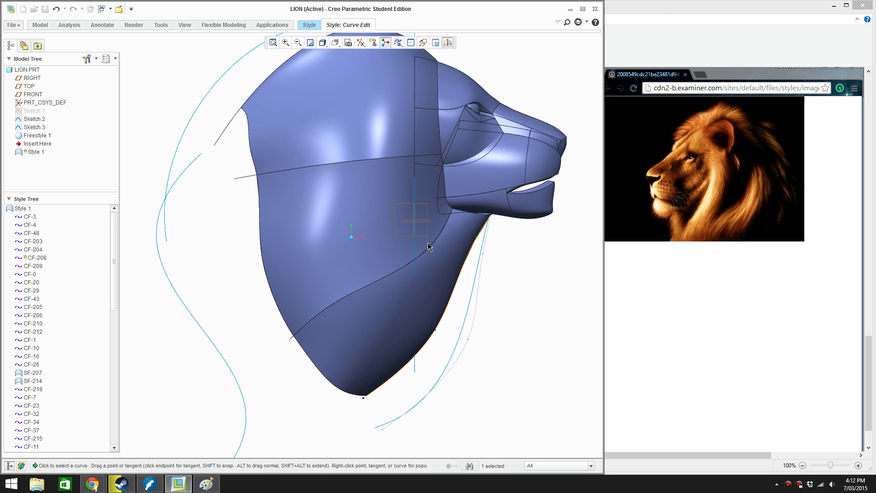
left_click(428, 247)
scroll(422, 255, "down", 1)
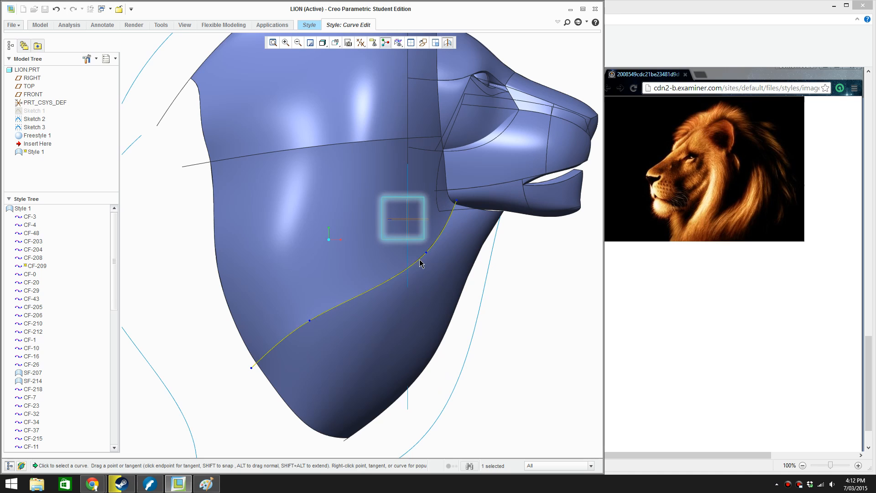
left_click_drag(425, 256, 416, 248)
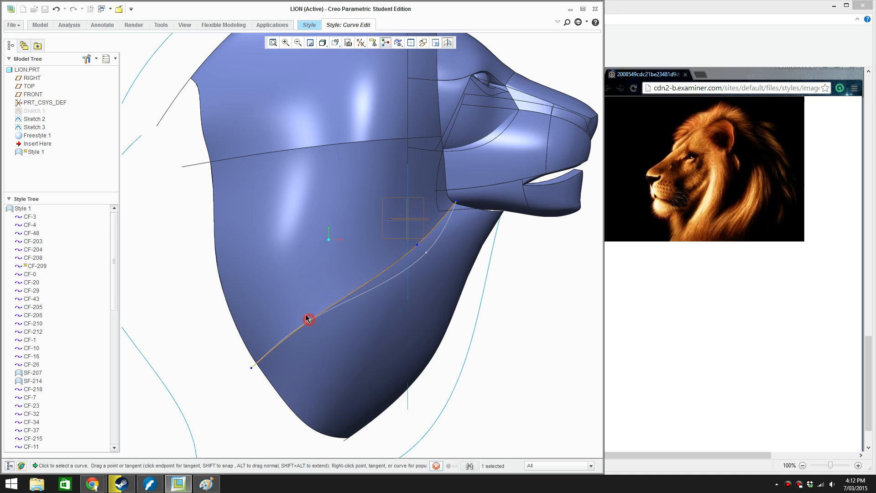
left_click_drag(309, 319, 302, 307)
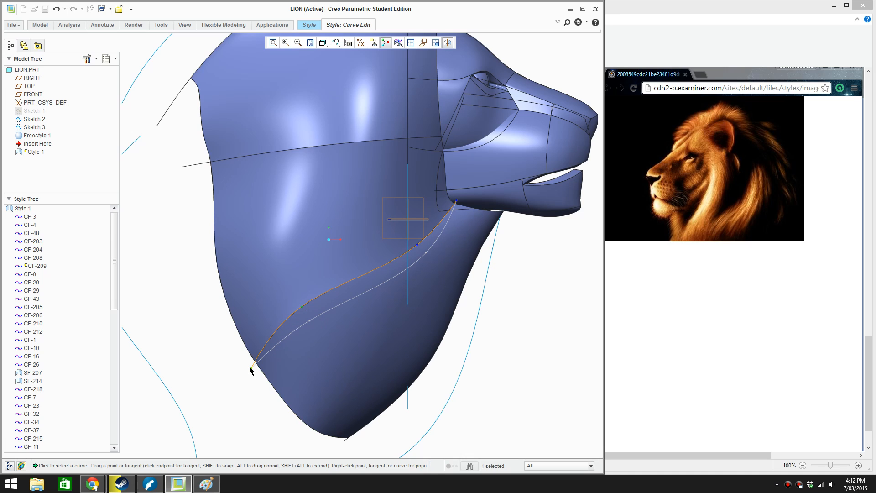
left_click_drag(251, 368, 241, 361)
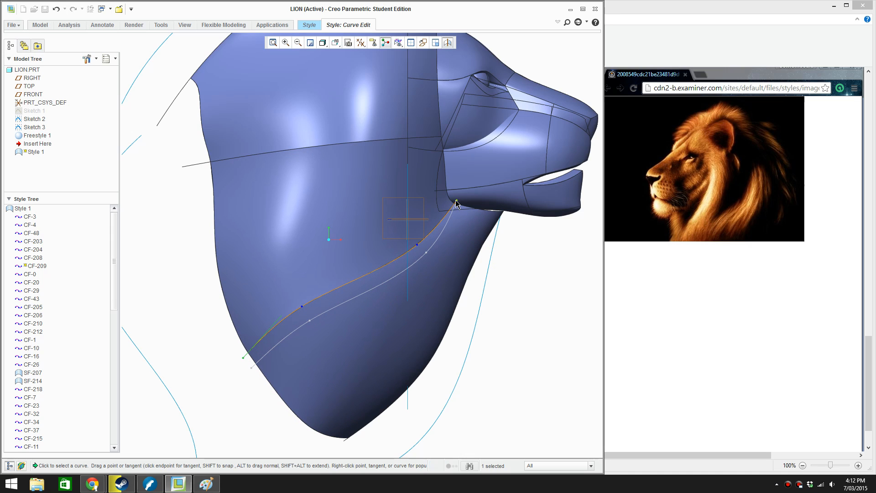
left_click_drag(456, 200, 456, 197)
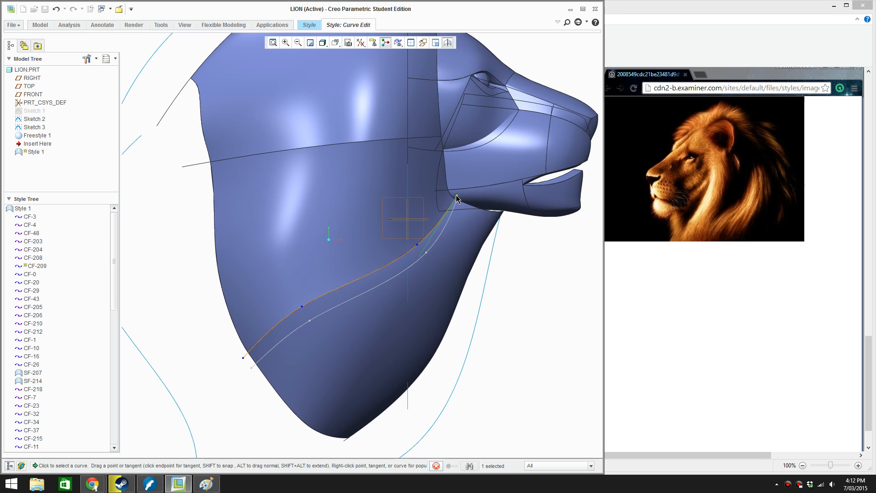
Accept the curve edits, complete the Style feature, and restore the full ribbon
left_click(365, 26)
left_click(295, 48)
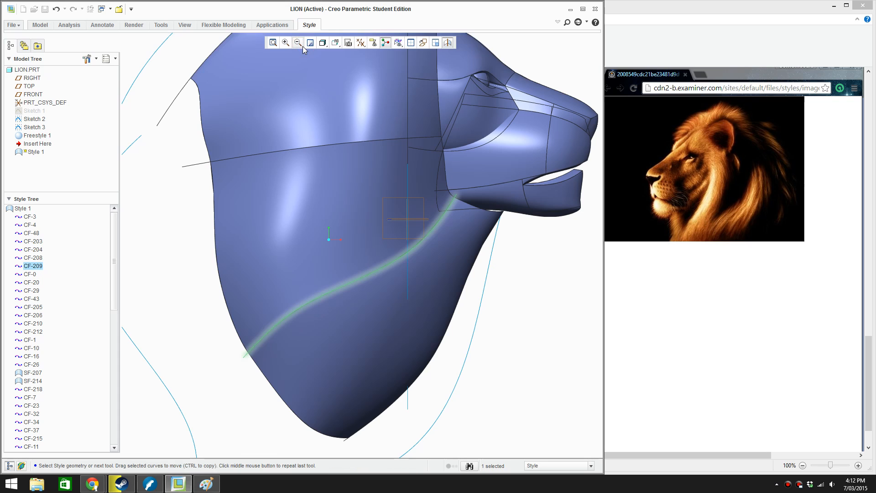
left_click(304, 27)
left_click(319, 36)
left_click(558, 22)
scroll(501, 323, "up", 2)
left_click(504, 322)
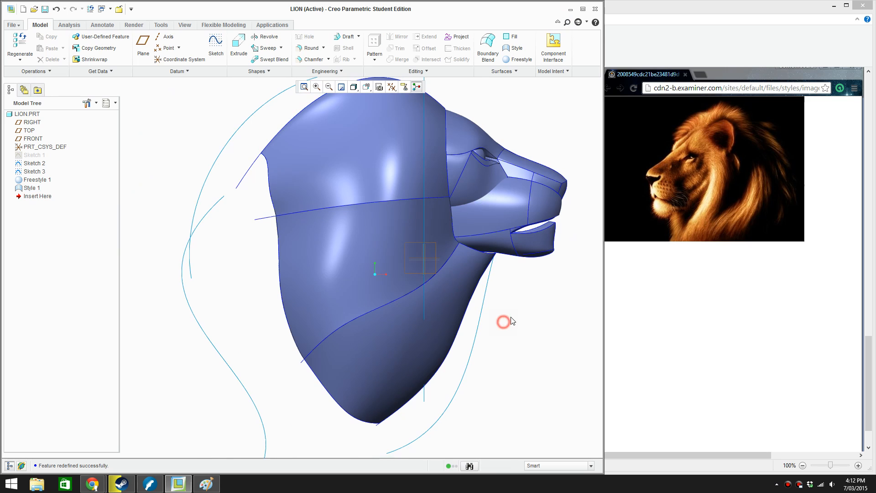
Reopen Style 1 for redefinition and bring the side of the mane into view
middle_click_drag(481, 327, 458, 335, "shift")
right_click(31, 186)
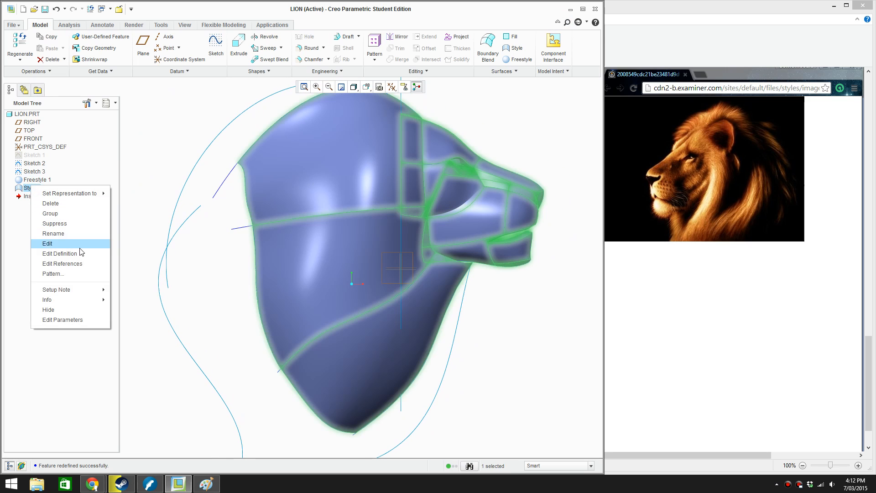
left_click(78, 248)
scroll(242, 290, "up", 1)
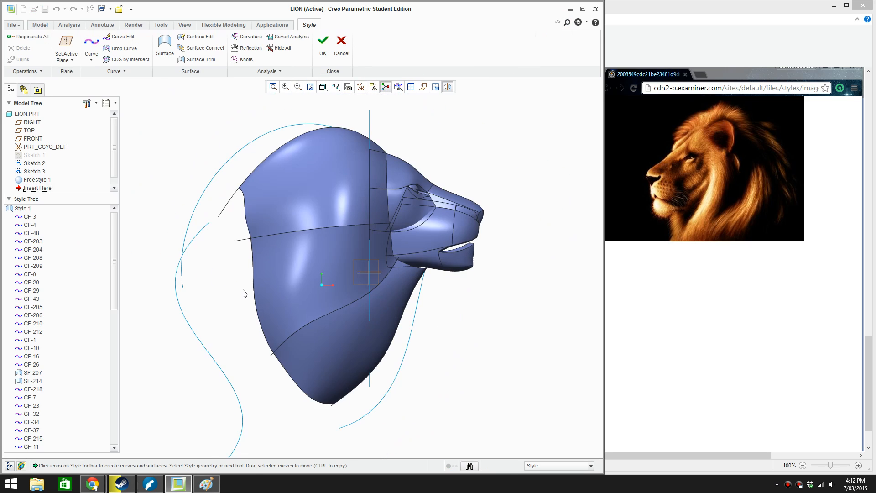
middle_click_drag(242, 289, 212, 291)
scroll(478, 244, "down", 1)
mouse_move(478, 245)
middle_mouse_down()
mouse_move(408, 263)
mouse_move(430, 256)
middle_mouse_up()
Switch to Paint and draw another neck line from under the chin down and back across the lower mane
key("alt+Tab")
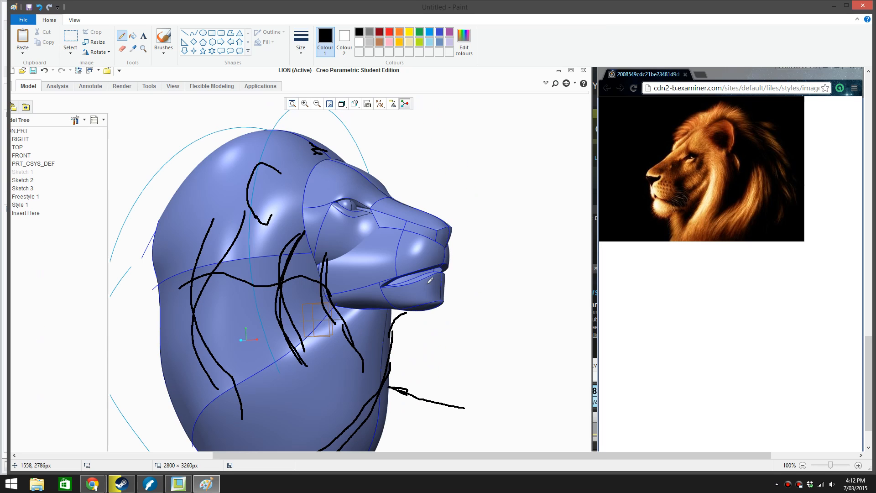
scroll(362, 226, "down", 1)
scroll(359, 229, "up", 2)
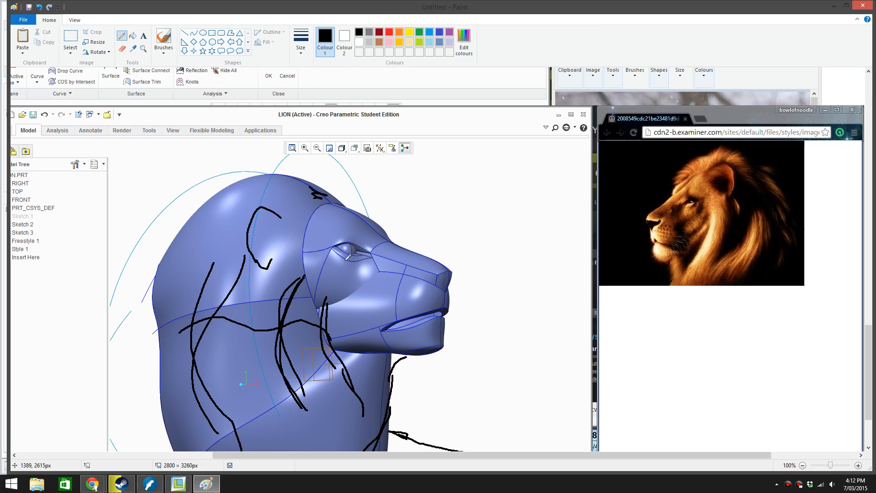
scroll(345, 260, "down", 2)
scroll(351, 214, "up", 2)
scroll(337, 336, "down", 2)
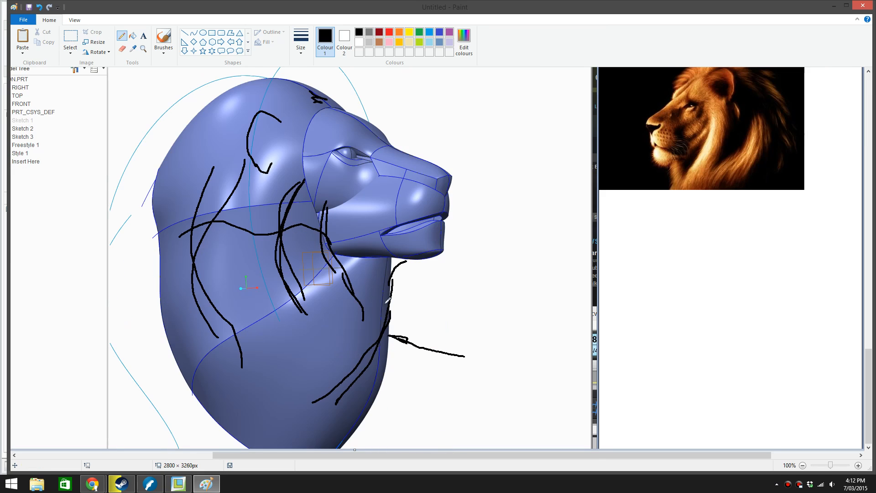
left_click(402, 263)
mouse_move(403, 262)
left_mouse_down()
mouse_move(379, 346)
mouse_move(340, 393)
mouse_move(319, 402)
left_mouse_up()
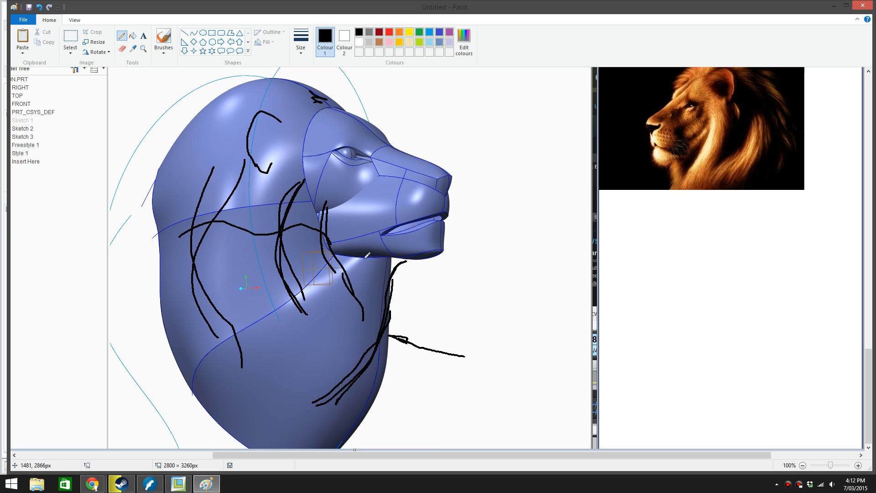
Draw overlapping strands from the jaw down to the neck line, and extend the strand behind the cheek into the lower mane
left_click_drag(327, 242, 372, 340)
left_click_drag(364, 259, 364, 314)
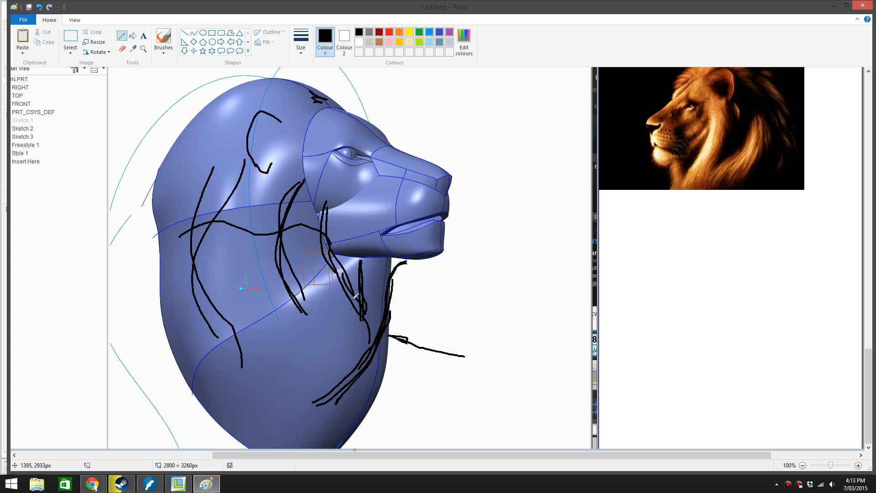
mouse_move(297, 289)
left_mouse_down()
mouse_move(312, 331)
mouse_move(286, 414)
left_mouse_up()
left_click_drag(369, 259, 354, 300)
mouse_move(335, 253)
left_mouse_down()
mouse_move(360, 318)
mouse_move(334, 387)
mouse_move(360, 339)
mouse_move(342, 246)
left_mouse_up()
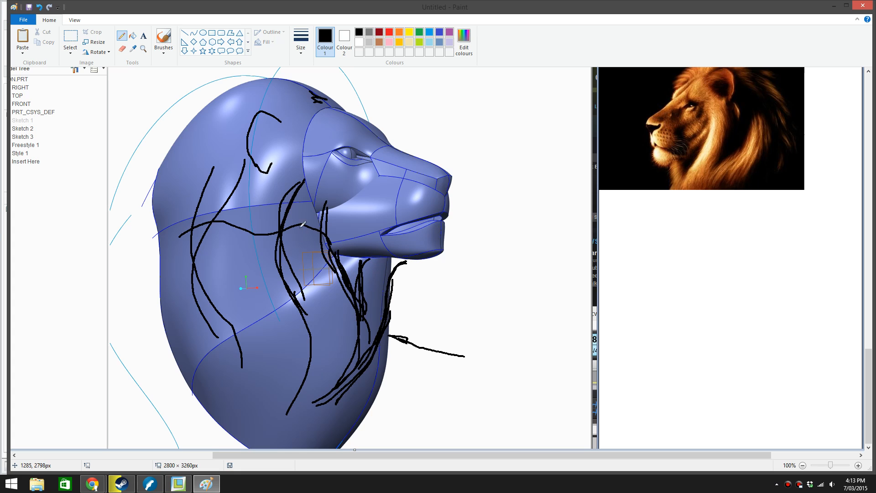
Draw a bowed strand behind the cheek, a long wavy strand down the rear mane, and a curve along the back edge
mouse_move(253, 213)
left_mouse_down()
mouse_move(246, 229)
mouse_move(284, 304)
mouse_move(267, 290)
mouse_move(255, 201)
mouse_move(302, 176)
left_mouse_up()
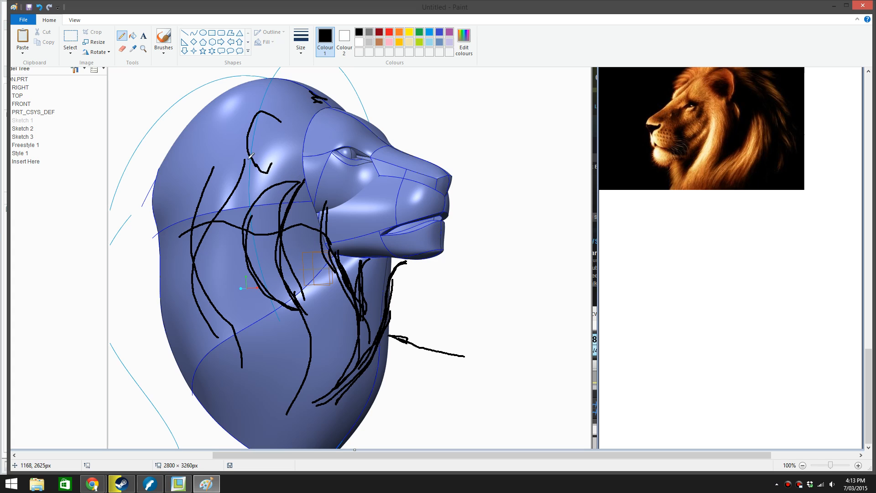
mouse_move(250, 157)
left_mouse_down()
mouse_move(191, 244)
mouse_move(232, 348)
mouse_move(216, 413)
left_mouse_up()
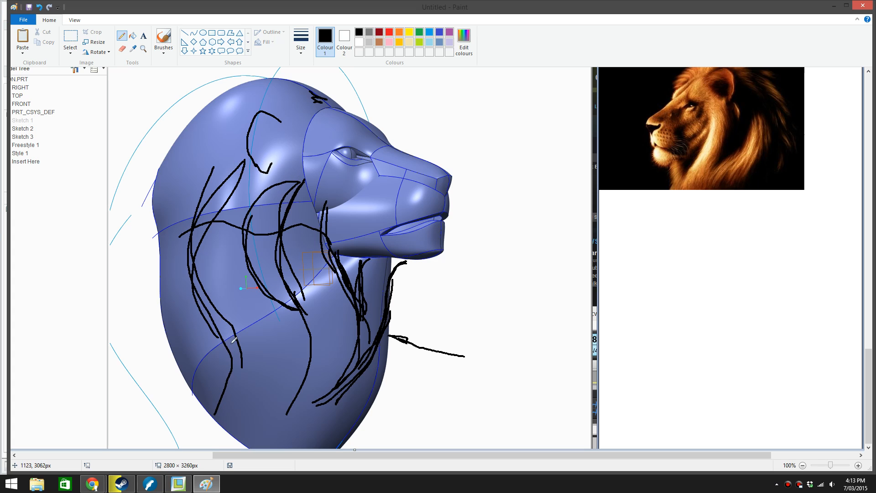
left_click_drag(233, 340, 229, 380)
mouse_move(198, 128)
left_mouse_down()
mouse_move(168, 174)
mouse_move(155, 320)
left_mouse_up()
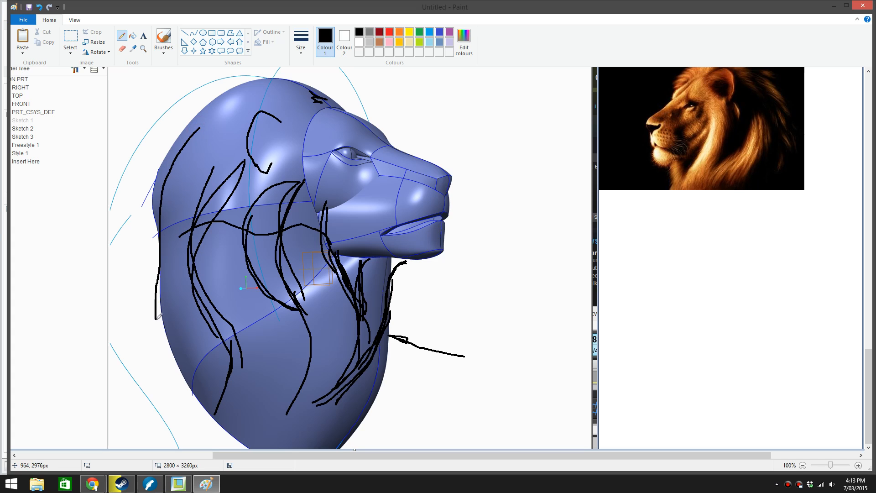
Draw strands over the back of the head, and complete the ear with a line to the brow and inner detail
mouse_move(216, 84)
left_mouse_down()
mouse_move(144, 212)
mouse_move(148, 287)
mouse_move(192, 115)
mouse_move(231, 96)
mouse_move(138, 219)
mouse_move(156, 305)
mouse_move(147, 230)
mouse_move(171, 141)
mouse_move(242, 91)
left_mouse_up()
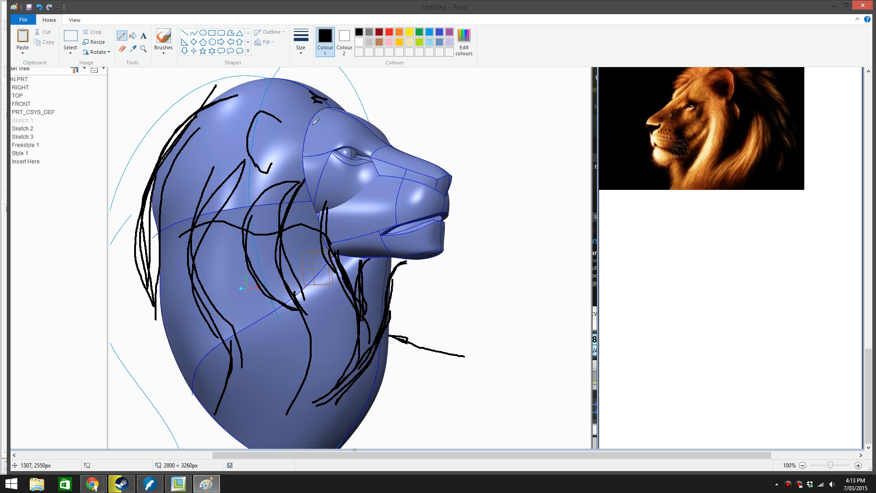
mouse_move(323, 116)
left_mouse_down()
mouse_move(292, 122)
mouse_move(249, 110)
mouse_move(255, 144)
left_mouse_up()
mouse_move(320, 118)
left_mouse_down()
mouse_move(255, 114)
mouse_move(247, 127)
mouse_move(254, 161)
left_mouse_up()
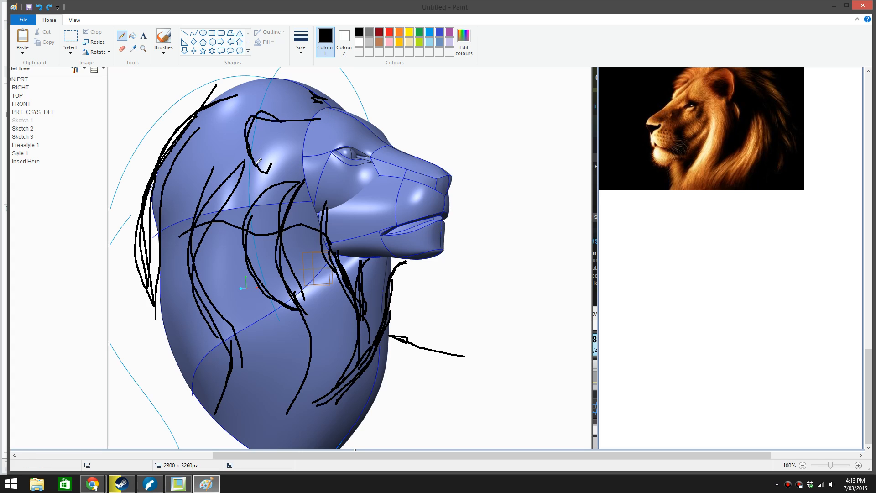
scroll(314, 180, "up", 3)
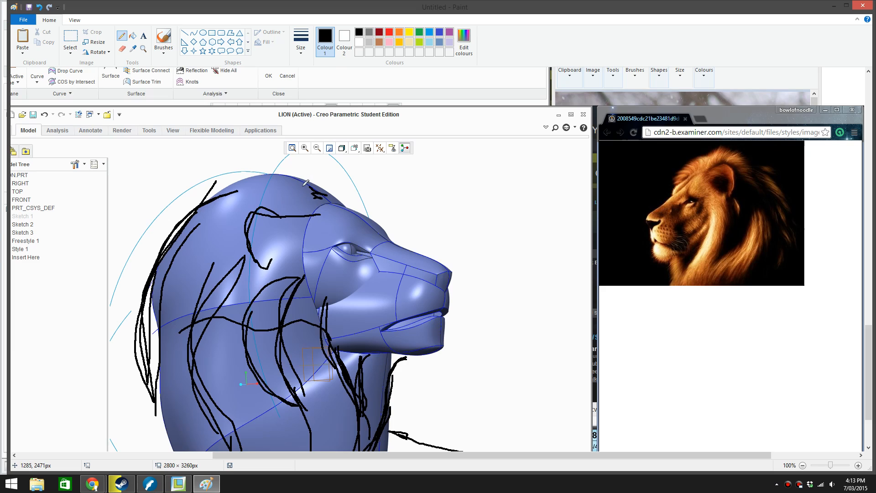
scroll(306, 194, "down", 3)
mouse_move(263, 149)
left_mouse_down()
mouse_move(248, 121)
mouse_move(272, 151)
mouse_move(264, 153)
mouse_move(276, 142)
left_mouse_up()
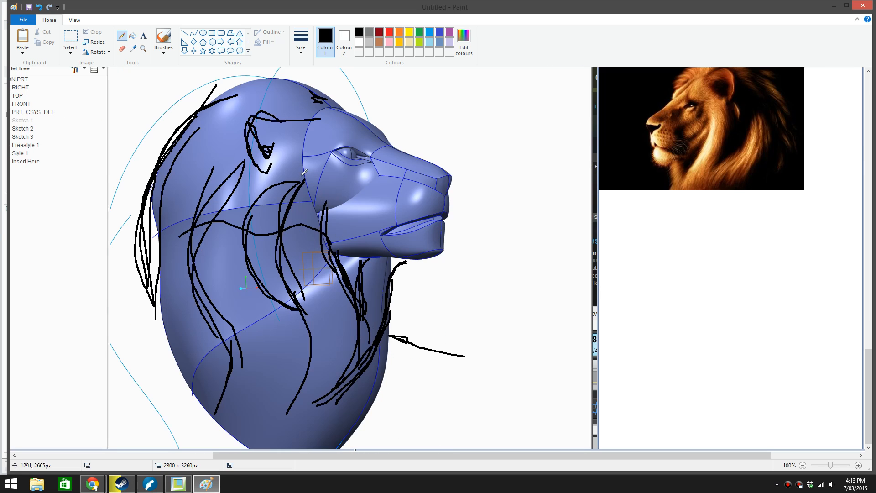
Draw long overlapping strands from the cheek into the lower mane, and retrace the locks beneath the jaw and chin
mouse_move(312, 179)
left_mouse_down()
mouse_move(286, 223)
mouse_move(285, 283)
mouse_move(303, 346)
mouse_move(290, 413)
mouse_move(299, 336)
mouse_move(290, 222)
mouse_move(326, 229)
mouse_move(356, 338)
mouse_move(326, 400)
left_mouse_up()
left_click_drag(371, 254, 357, 317)
mouse_move(406, 262)
left_mouse_down()
mouse_move(387, 319)
mouse_move(341, 383)
mouse_move(287, 417)
left_mouse_up()
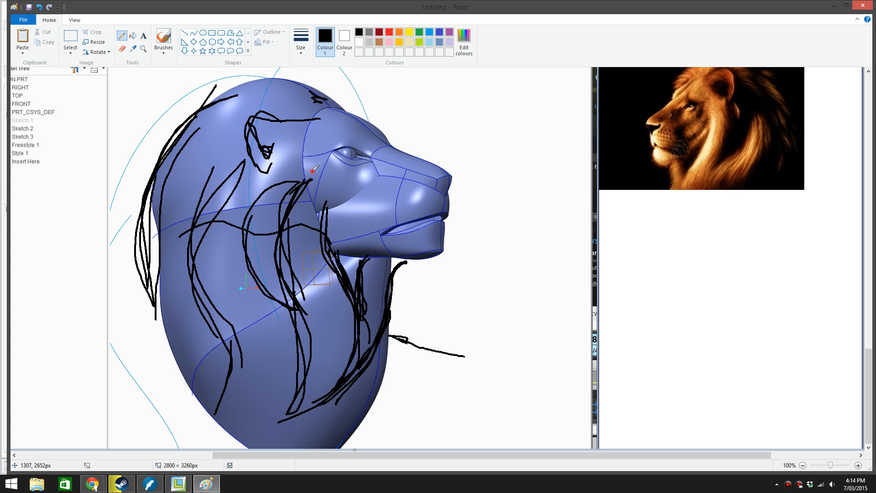
mouse_move(314, 167)
left_mouse_down()
mouse_move(277, 184)
mouse_move(242, 228)
mouse_move(299, 340)
left_mouse_up()
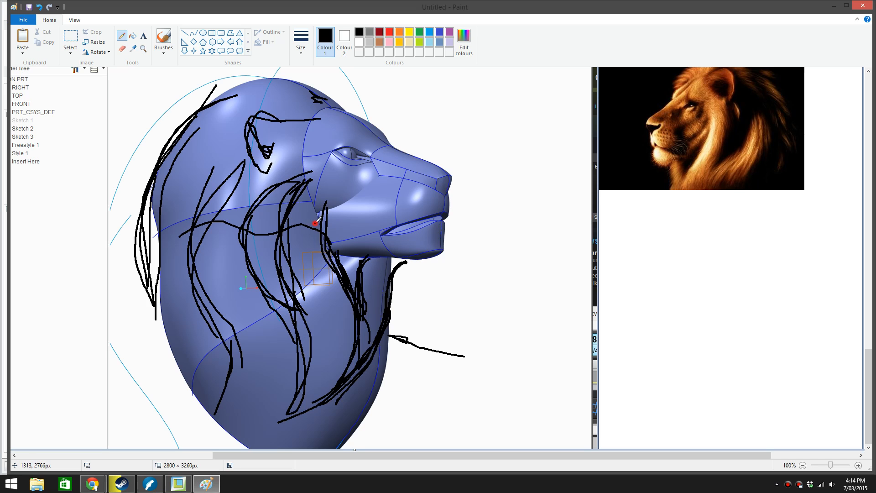
Add short hair strokes behind the jaw and under the chin, undoing one stray stroke
mouse_move(315, 223)
left_mouse_down()
mouse_move(318, 216)
mouse_move(316, 233)
left_mouse_up()
left_click_drag(342, 262, 355, 249)
key("ctrl+z")
left_click_drag(361, 251, 361, 276)
mouse_move(406, 259)
left_mouse_down()
mouse_move(370, 251)
mouse_move(360, 261)
left_mouse_up()
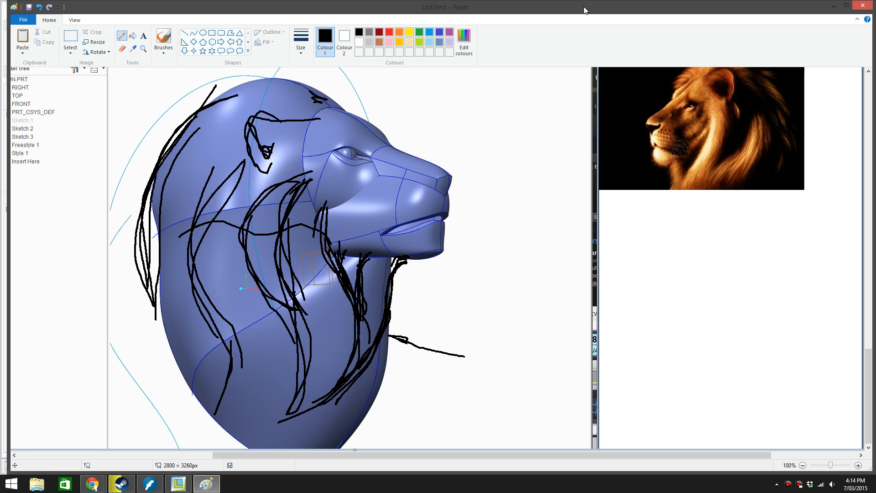
Dock the Paint window beside Creo, narrow it to show the whole lion model, and bring the mane sketch into view
left_click_drag(584, 7, 875, 6)
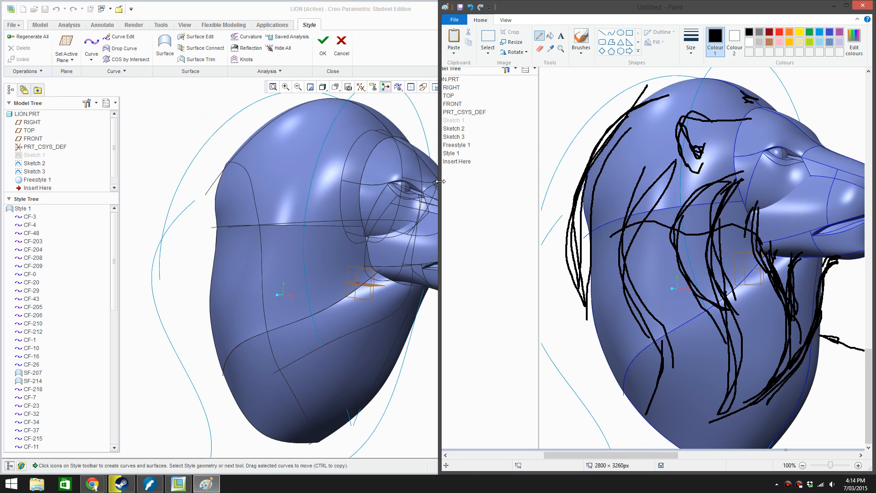
mouse_move(440, 181)
left_mouse_down()
mouse_move(591, 176)
mouse_move(564, 176)
left_mouse_up()
scroll(634, 206, "down", 1, "ctrl")
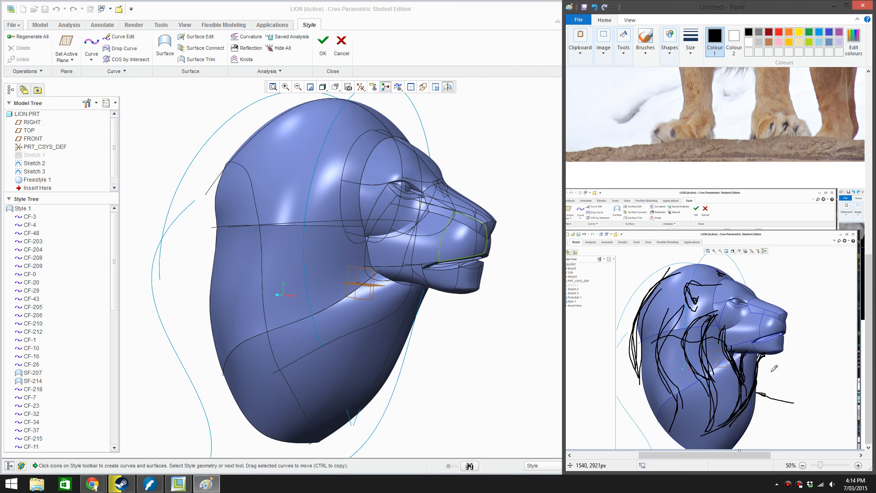
mouse_move(872, 342)
left_mouse_down()
mouse_move(872, 207)
mouse_move(871, 337)
left_mouse_up()
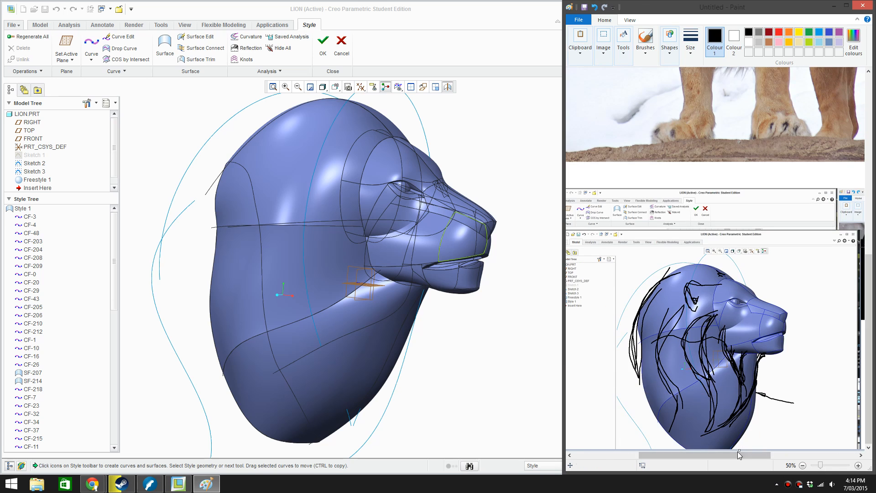
Extend the Paint canvas downward below the screenshot and bring the mane sketch into view as a reference
left_click_drag(739, 450, 739, 455)
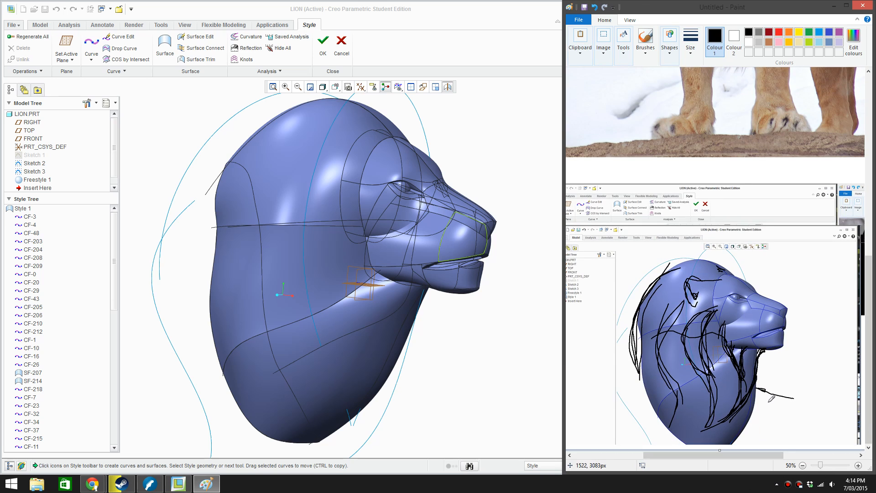
scroll(655, 315, "down", 2, "ctrl")
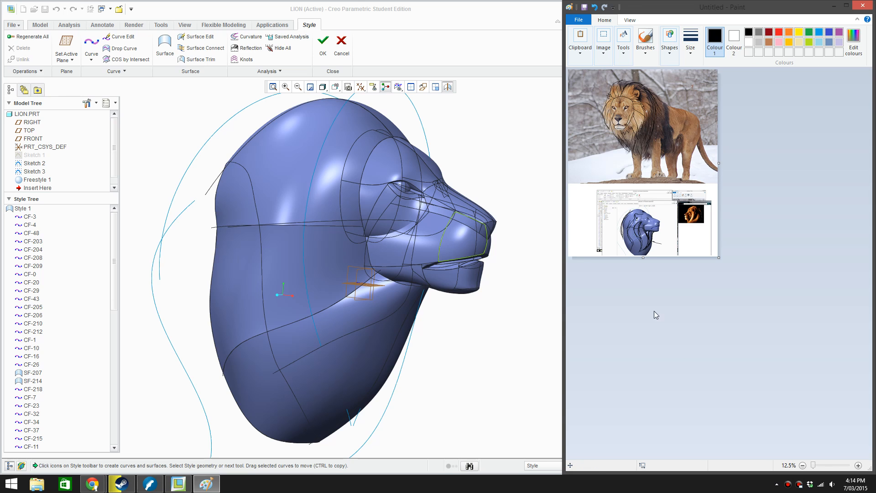
left_click_drag(643, 258, 646, 296)
scroll(653, 261, "up", 2, "ctrl")
scroll(652, 261, "down", 10)
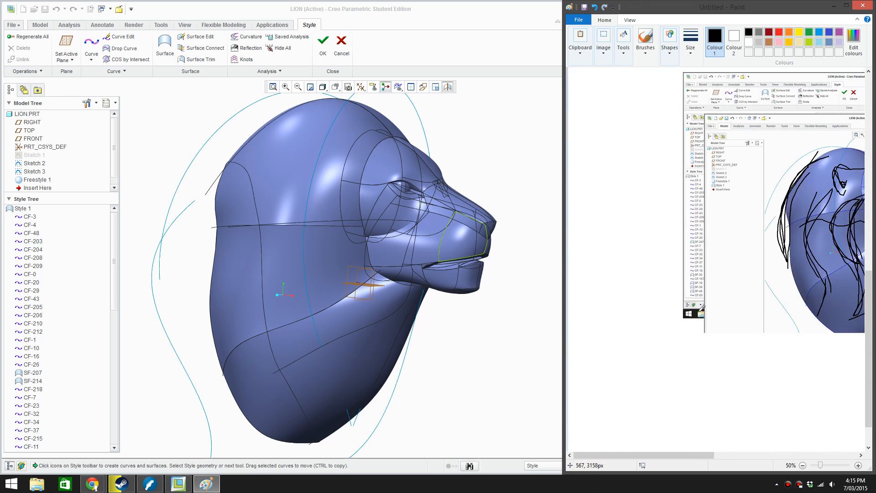
mouse_move(669, 455)
left_mouse_down()
mouse_move(767, 440)
mouse_move(746, 452)
left_mouse_up()
left_click_drag(870, 307, 872, 336)
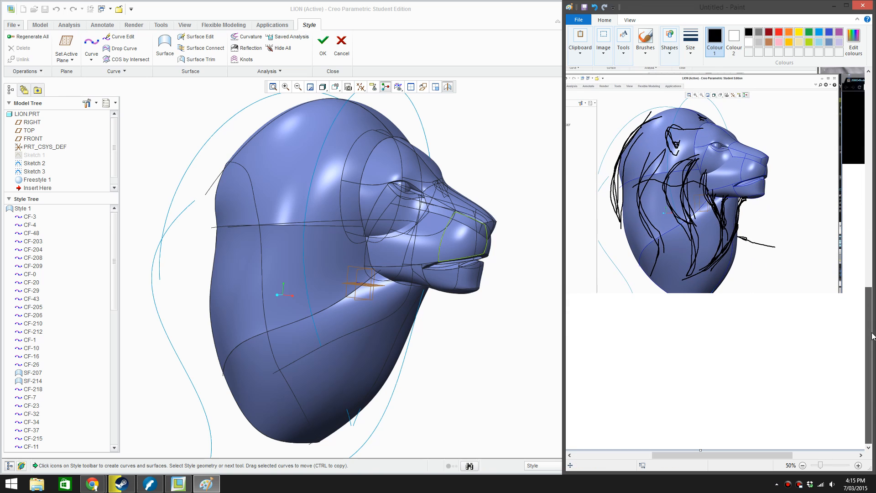
Switch to Creo, narrow its window to expose the sketch, and delete the lower neck surface, unlinking its children
left_click(486, 51)
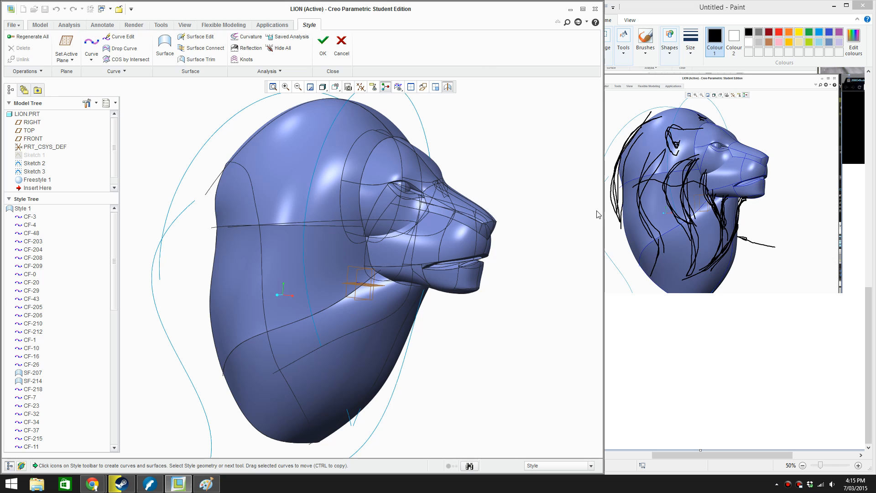
left_click_drag(604, 209, 578, 209)
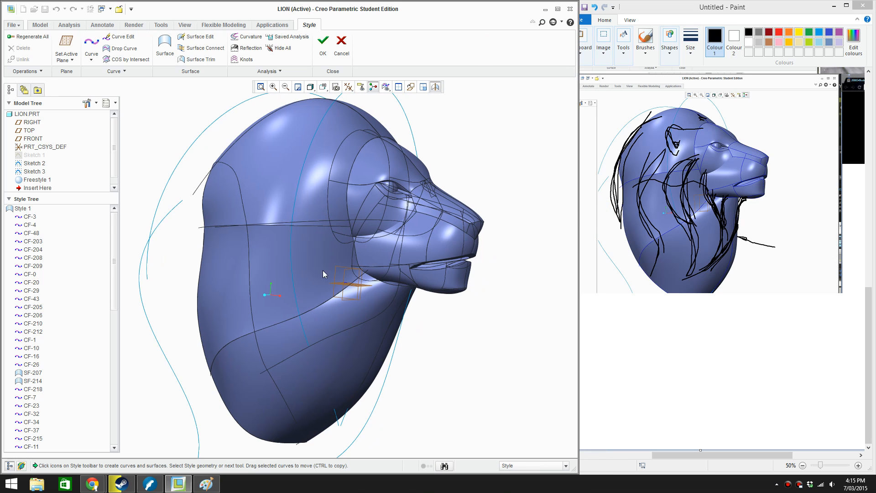
scroll(324, 300, "down", 1)
middle_click_drag(384, 305, 410, 303)
scroll(440, 316, "up", 2)
middle_click_drag(465, 313, 459, 332)
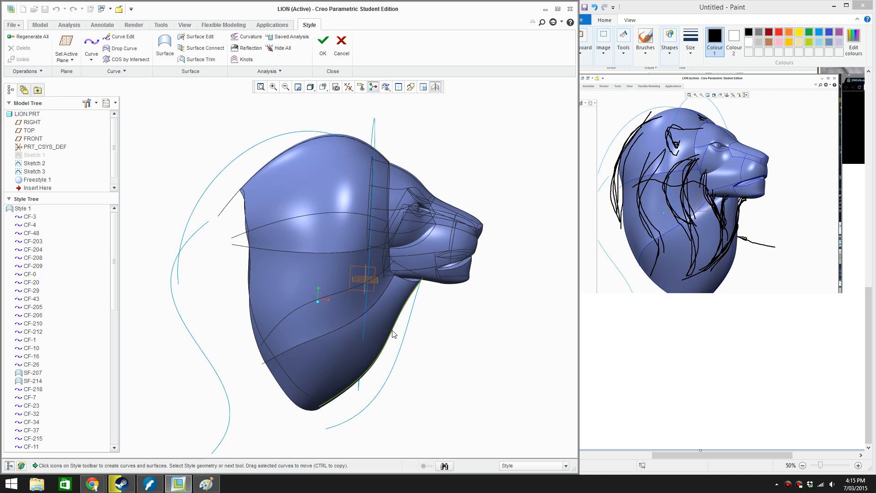
middle_click_drag(393, 333, 385, 311)
left_click(384, 312)
key("Delete")
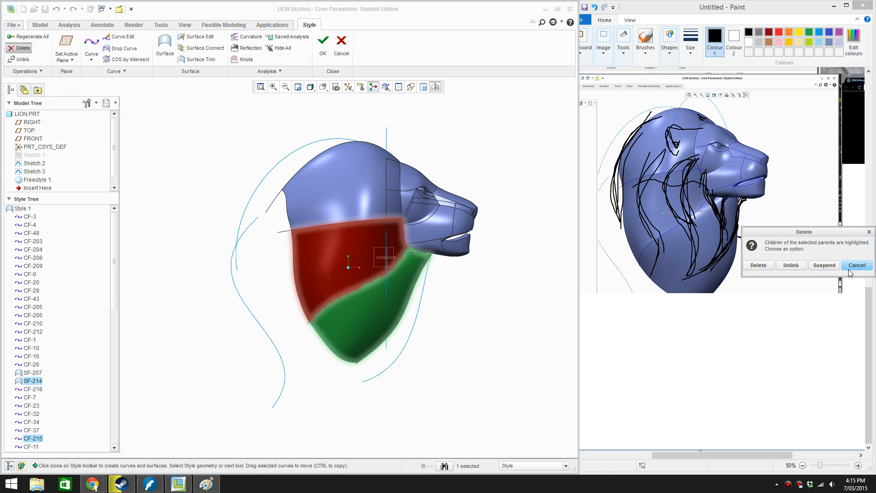
left_click(791, 265)
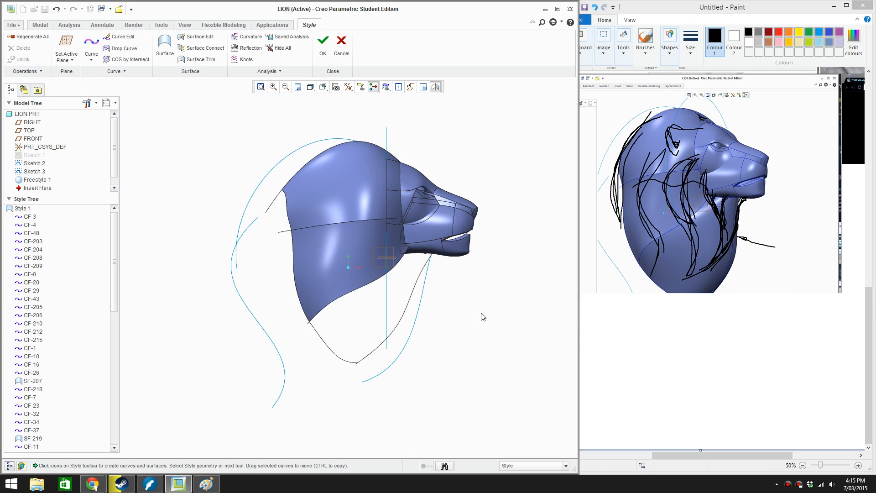
Delete the curve along the bottom rear of the neck with its children unlinked
left_click(349, 361)
key("Delete")
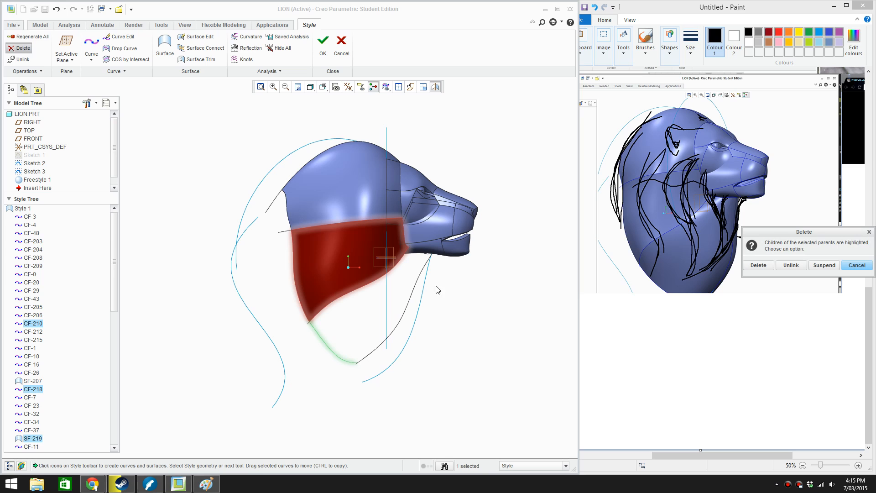
left_click(800, 270)
Edit the front neck curve CF-208, moving its upper point inward beneath the jaw and raising its lower interior point
left_click(407, 308)
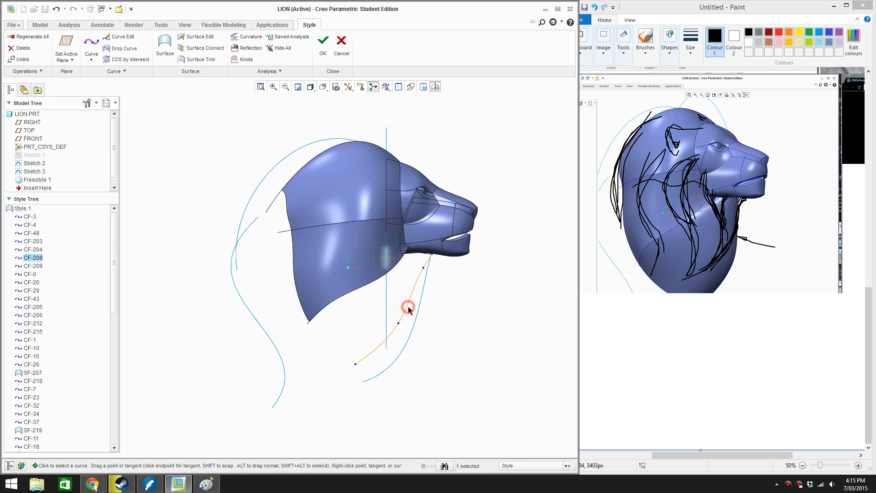
left_click(408, 309)
scroll(398, 311, "up", 2)
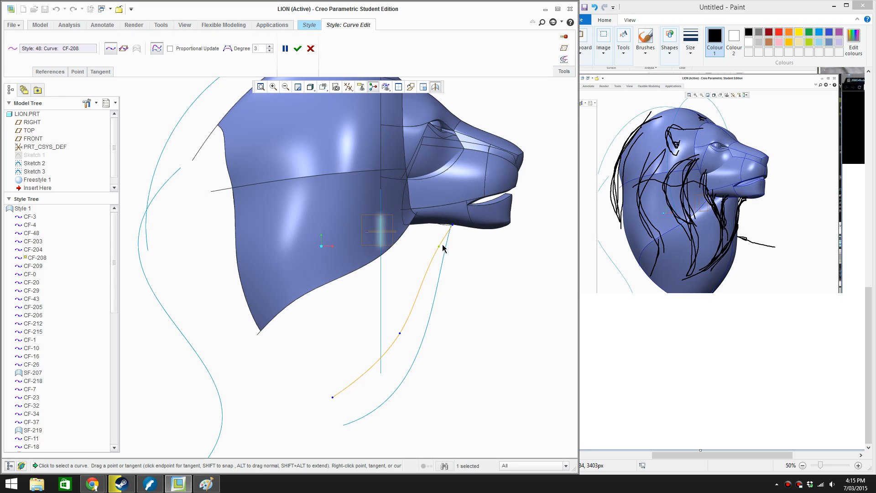
left_click_drag(439, 247, 433, 244)
mouse_move(401, 332)
left_mouse_down()
mouse_move(405, 306)
mouse_move(412, 305)
left_mouse_up()
Adjust the tangent at the front neck curve's lower end and reposition that endpoint just behind its original location
left_click(332, 396)
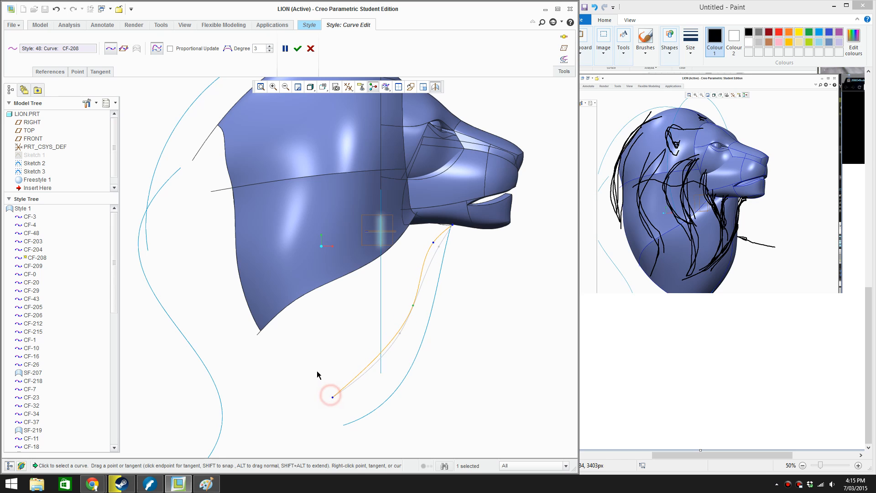
left_click_drag(332, 396, 325, 366)
left_click_drag(389, 340, 393, 355)
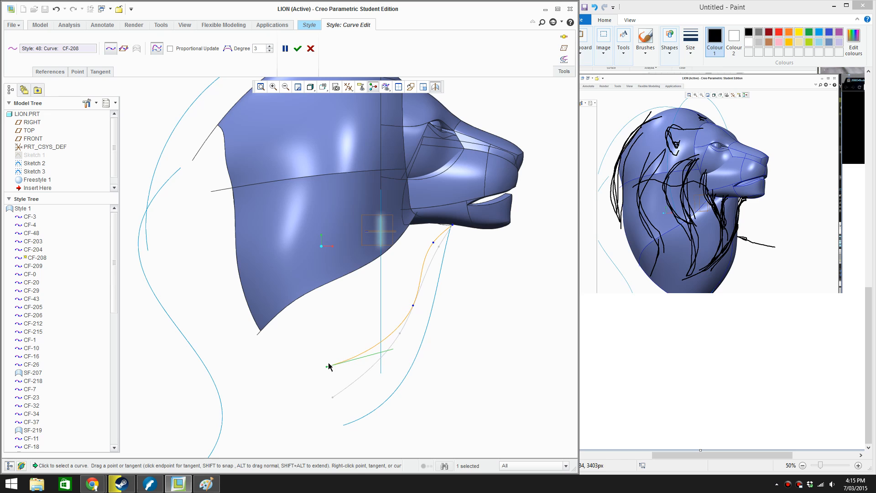
left_click_drag(326, 365, 329, 373)
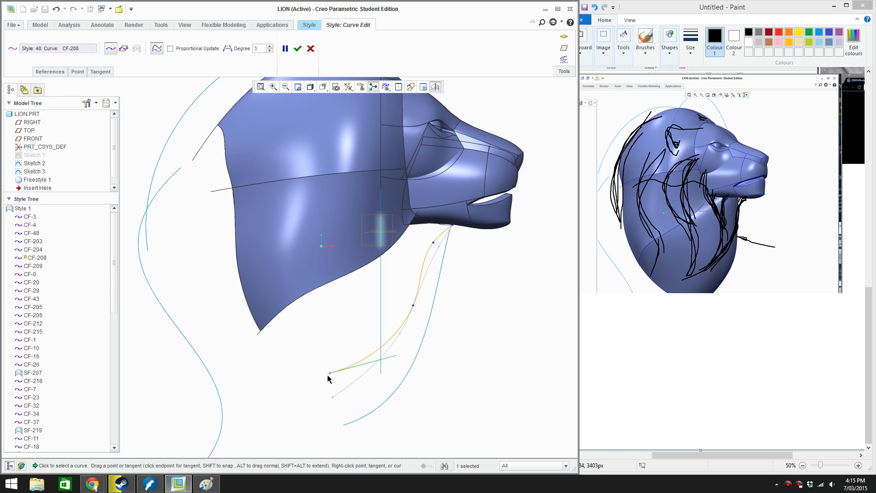
left_click_drag(330, 374, 331, 395)
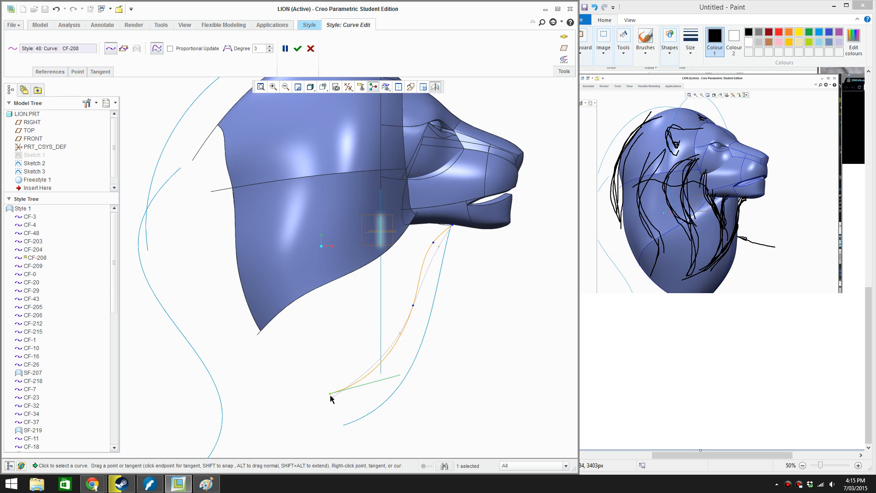
Raise both interior points of the front neck curve toward the chin and accept the curve edit
left_click(414, 303)
left_click_drag(413, 304, 419, 277)
left_click_drag(433, 242, 437, 234)
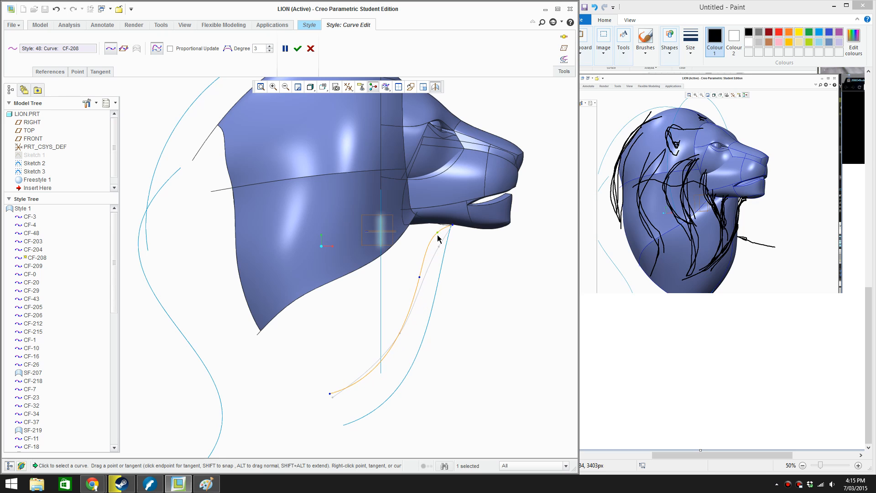
left_click(298, 48)
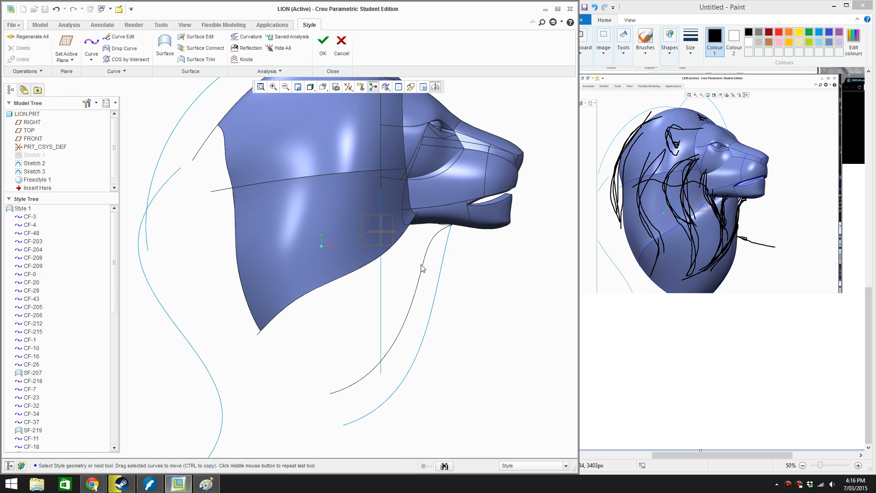
mouse_move(413, 288)
middle_mouse_down()
mouse_move(428, 237)
mouse_move(406, 258)
middle_mouse_up()
scroll(405, 258, "down", 3)
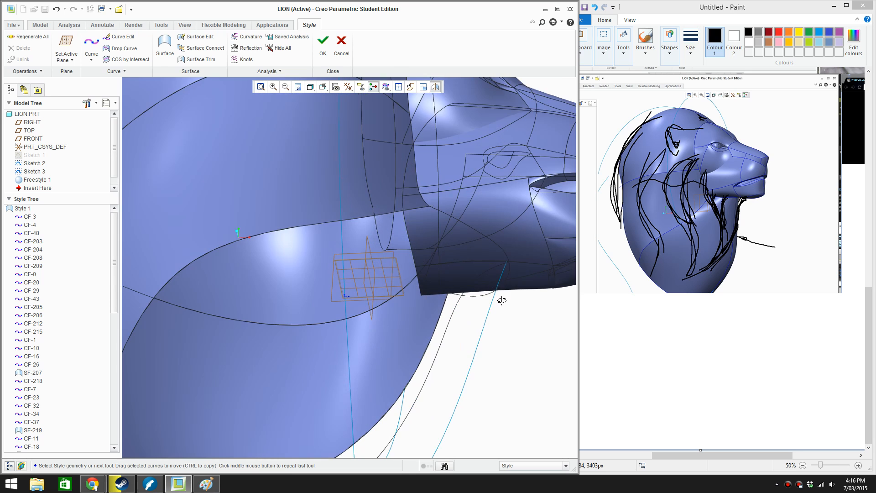
middle_click_drag(501, 300, 489, 331)
scroll(429, 315, "up", 3)
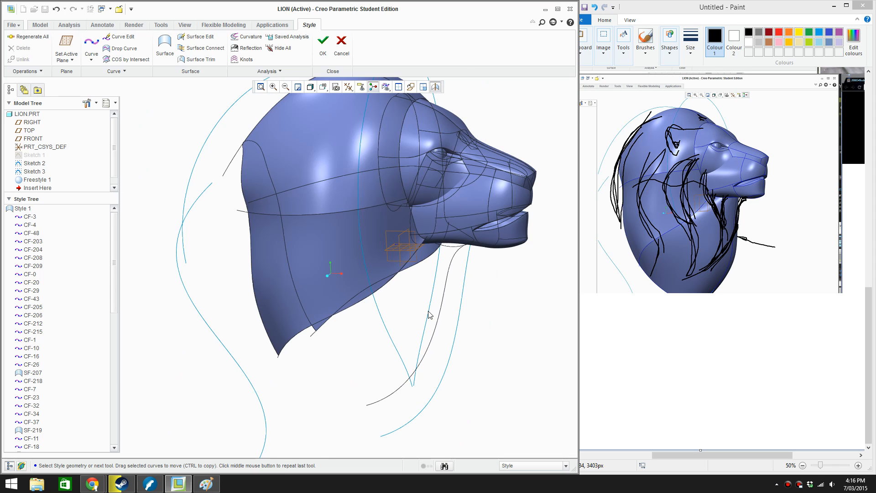
mouse_move(454, 289)
middle_mouse_down()
mouse_move(419, 272)
mouse_move(474, 293)
middle_mouse_up()
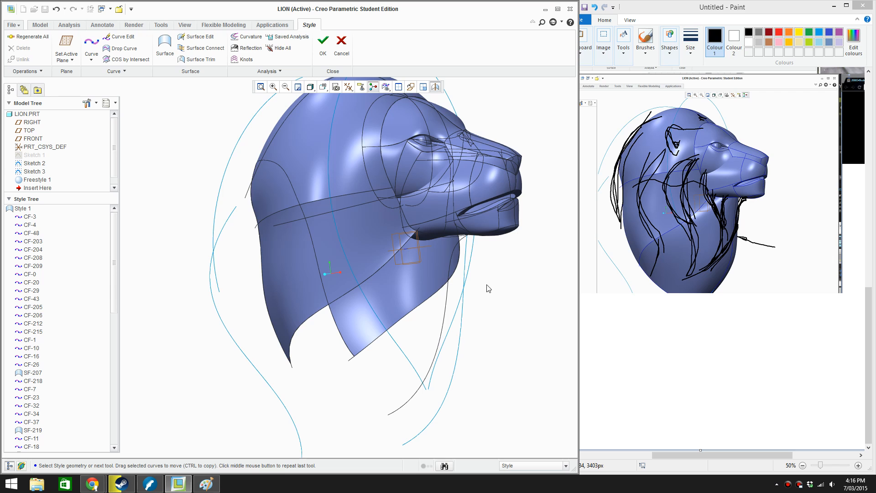
Switch to Paint, select the golden lion photo beside the annotated screenshot and copy it
mouse_move(487, 287)
middle_mouse_down()
mouse_move(520, 272)
mouse_move(492, 281)
middle_mouse_up()
left_click_drag(870, 321, 870, 290)
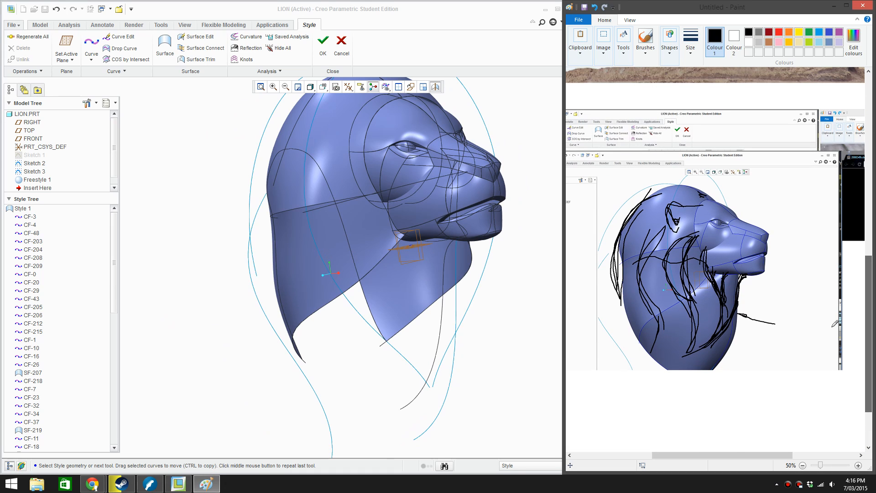
left_click_drag(732, 454, 823, 452)
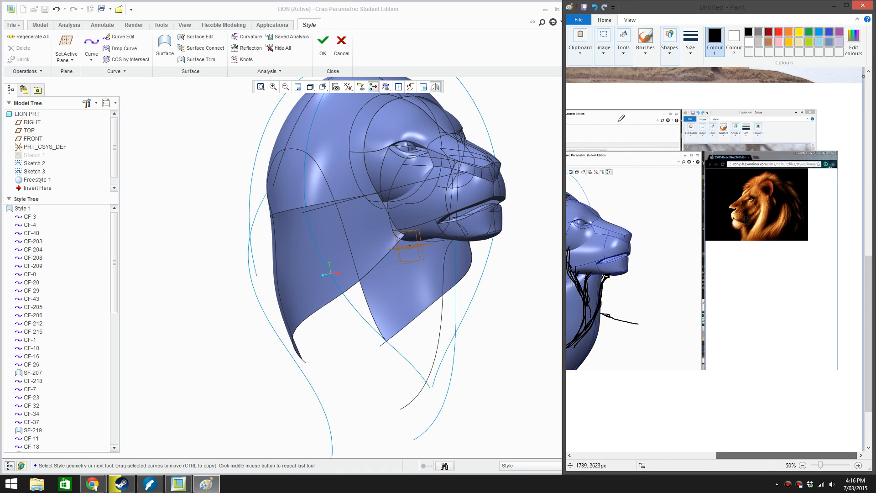
left_click(603, 36)
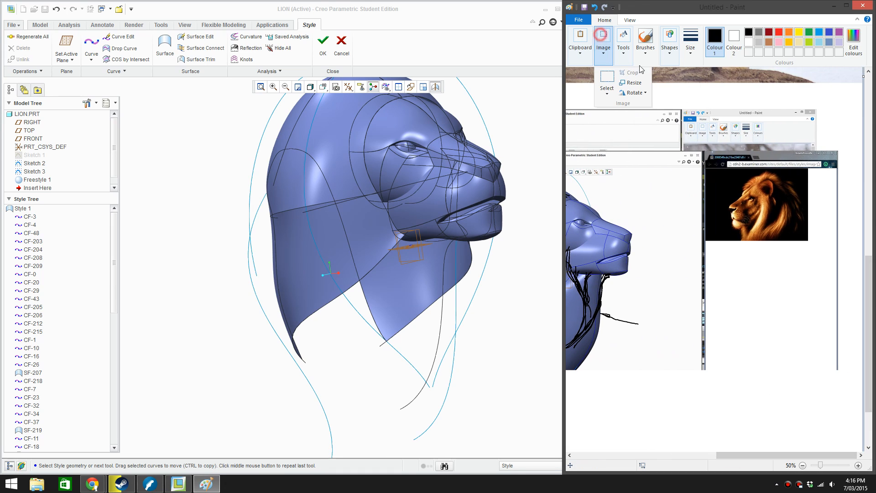
left_click(610, 81)
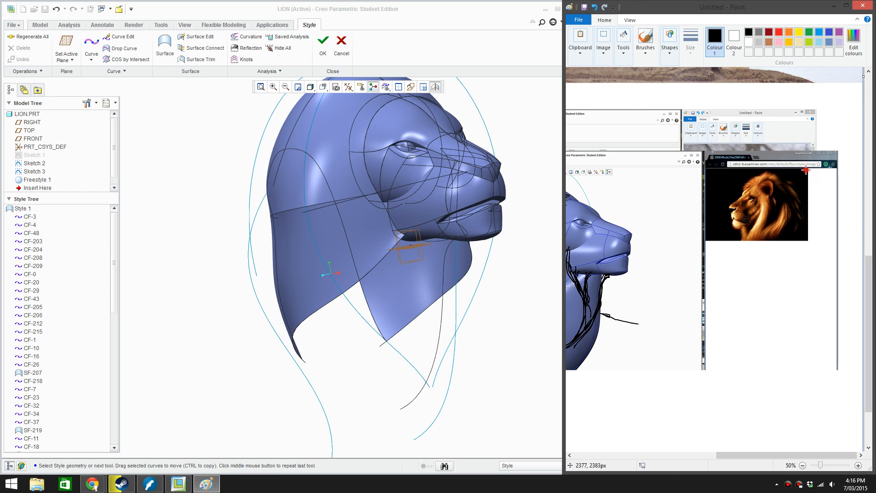
mouse_move(805, 169)
left_mouse_down()
mouse_move(730, 237)
mouse_move(712, 241)
left_mouse_up()
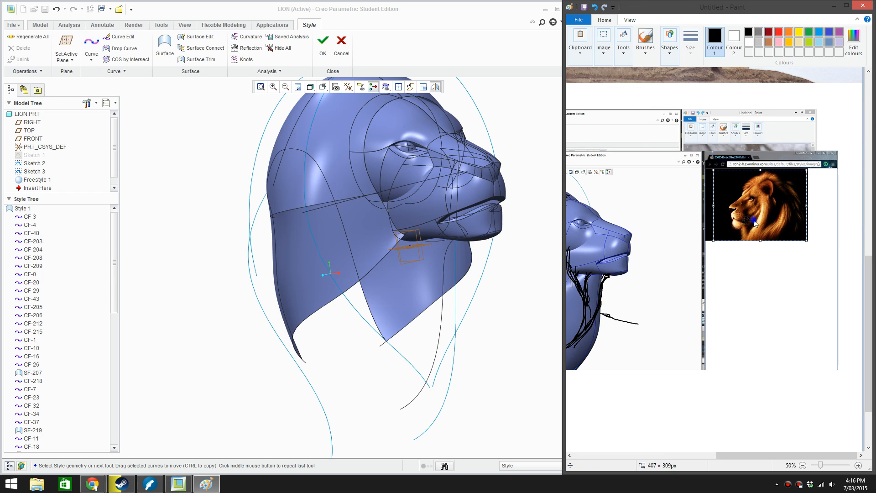
right_click(753, 221)
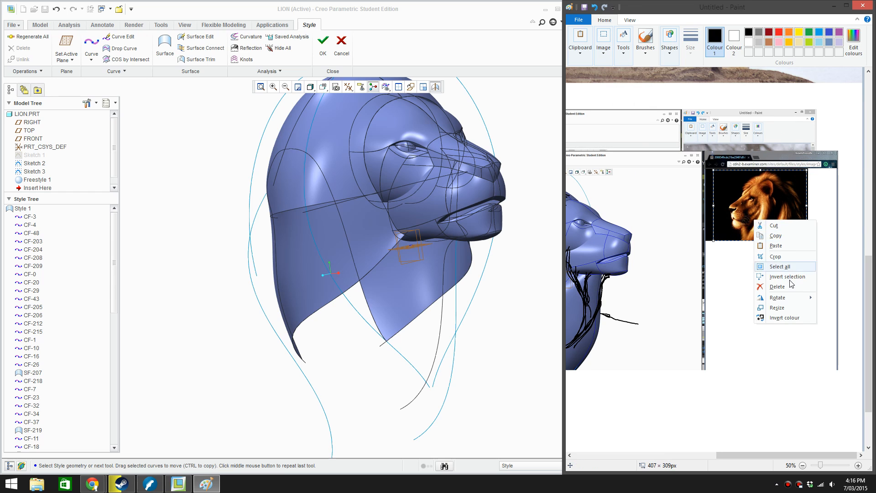
left_click(794, 236)
left_click_drag(755, 455, 671, 455)
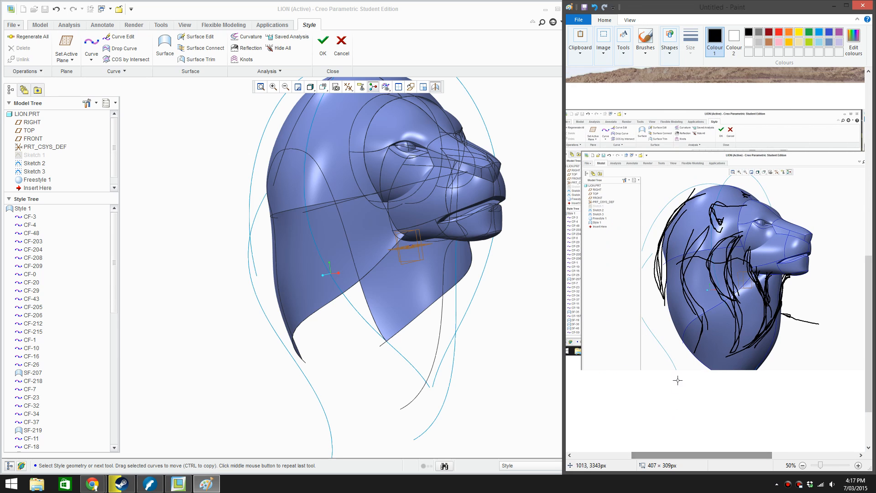
scroll(677, 380, "down", 3)
left_click(637, 352)
key("ctrl+v")
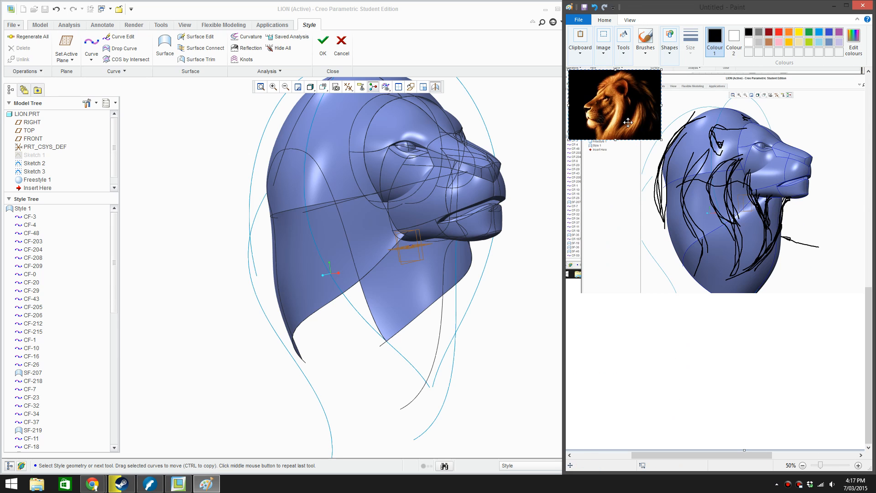
mouse_move(627, 122)
left_mouse_down()
mouse_move(667, 338)
mouse_move(642, 351)
mouse_move(803, 431)
left_mouse_up()
right_click(701, 355)
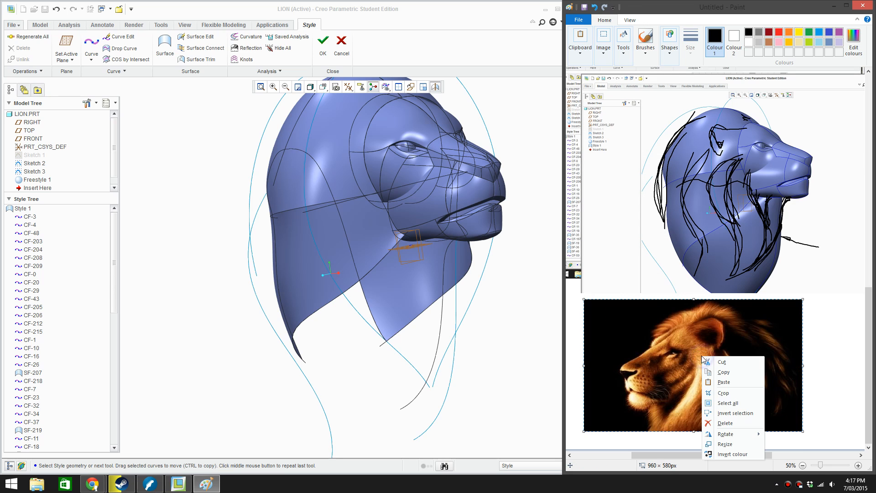
left_click(671, 328)
key("Delete")
Paste the copied lion photo, enlarge it to 884 × 620 px and move it directly beneath the sketched-over lion head
key("ctrl+v")
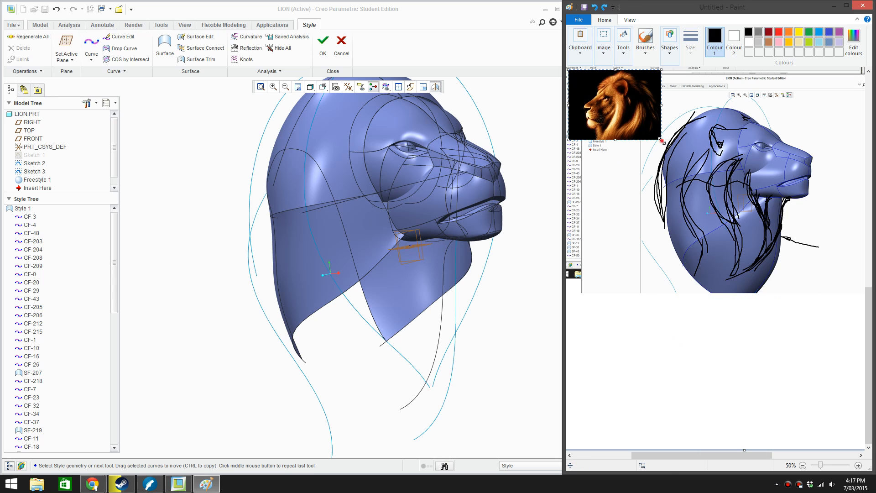
mouse_move(662, 140)
left_mouse_down()
mouse_move(712, 192)
mouse_move(771, 213)
left_mouse_up()
mouse_move(710, 167)
left_mouse_down()
mouse_move(755, 342)
mouse_move(748, 390)
left_mouse_up()
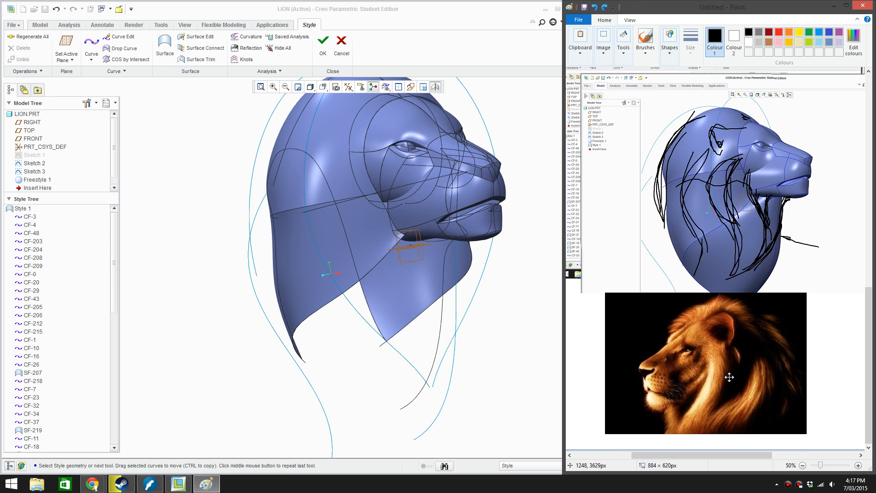
right_click(730, 376)
mouse_move(764, 352)
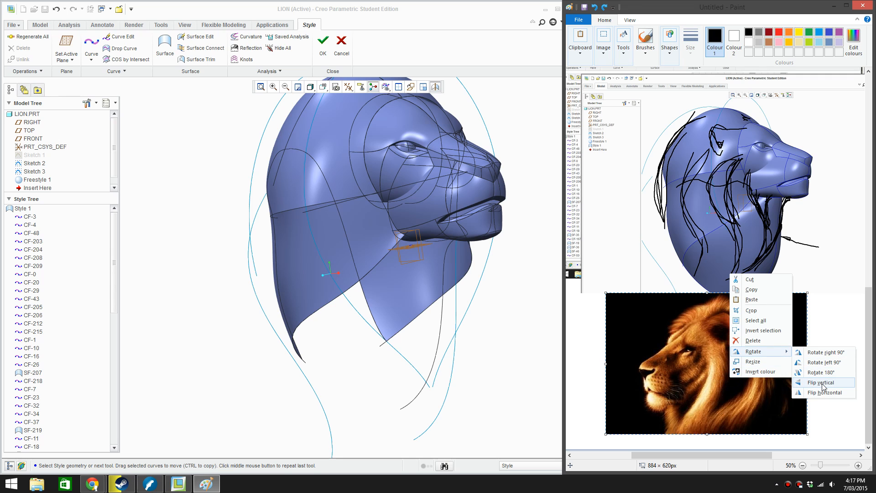
left_click(823, 387)
right_click(770, 364)
mouse_move(815, 444)
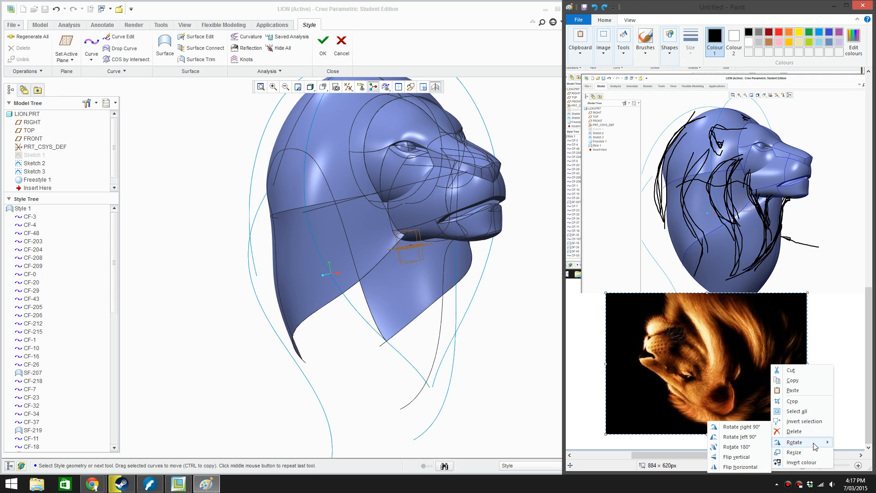
left_click(735, 457)
Flip the pasted lion photo horizontally so it faces the same way as the model, and deselect it
right_click(698, 357)
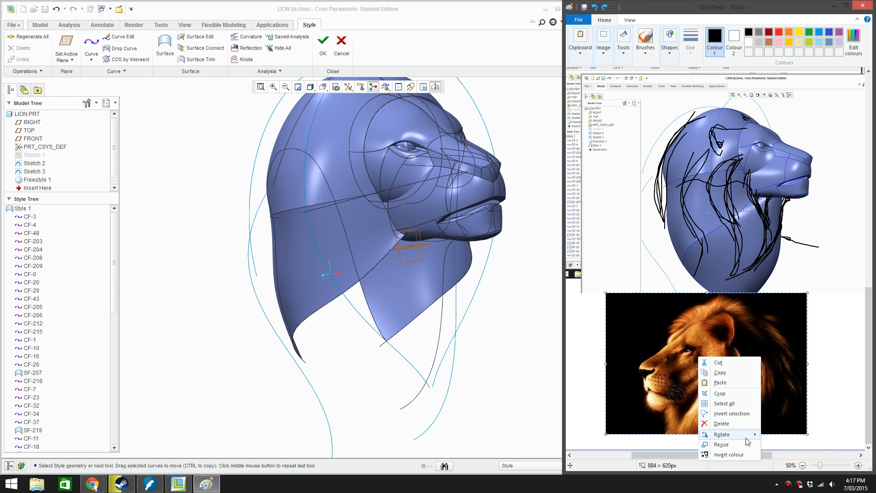
mouse_move(746, 437)
left_click(788, 466)
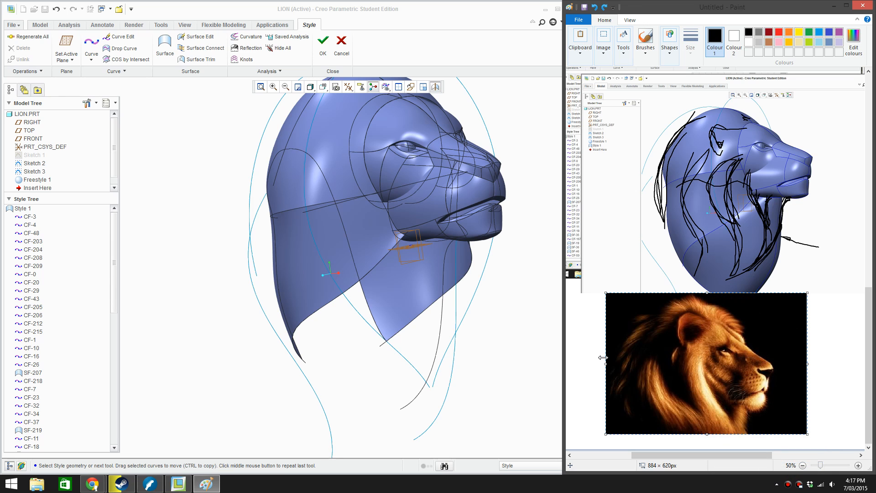
left_click(456, 45)
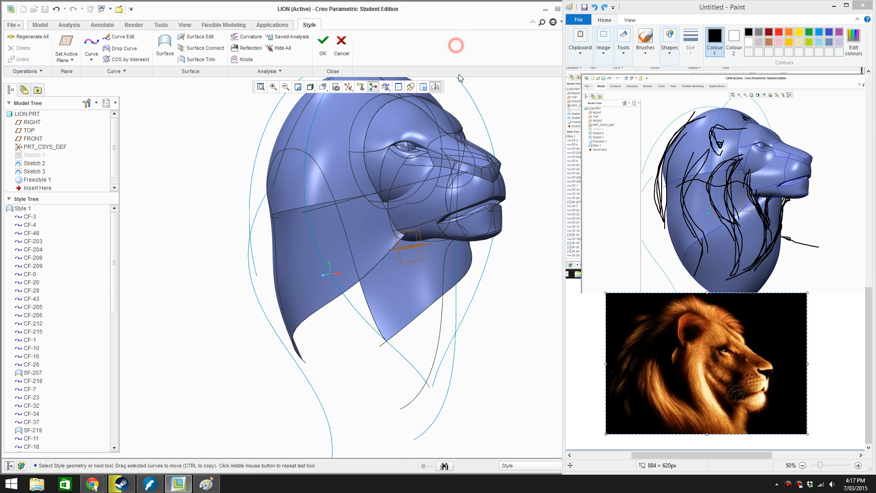
scroll(502, 294, "up", 1)
left_click(831, 333)
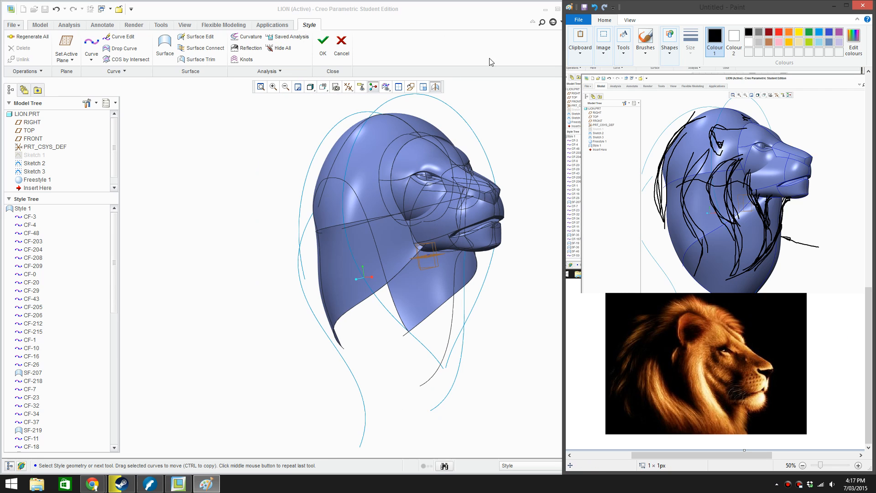
Switch to Creo Parametric, regenerate all Style entities and delete the failed neck surface SF-219 while resolving the failure
left_click(485, 45)
middle_click_drag(451, 118, 407, 195)
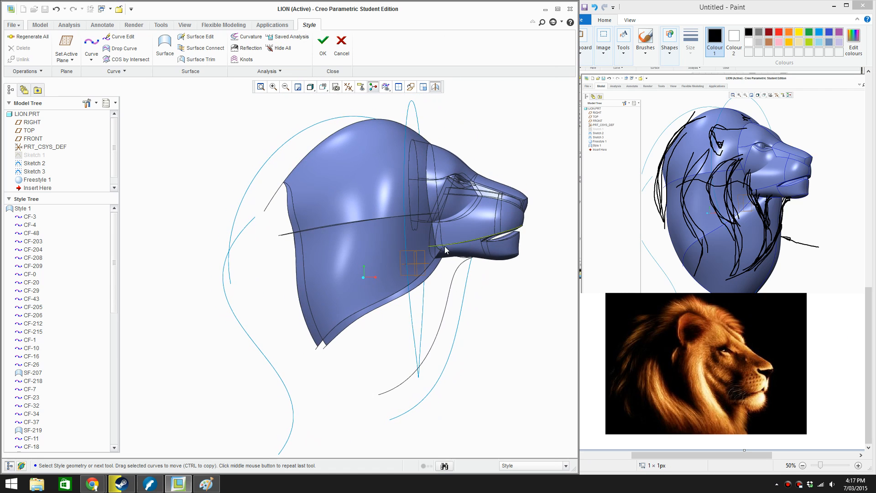
scroll(444, 246, "up", 2)
scroll(487, 316, "down", 2)
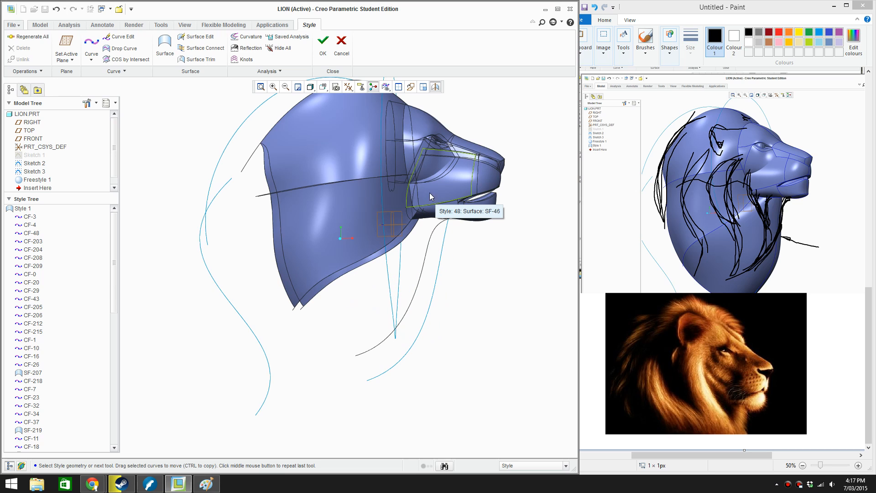
scroll(414, 199, "down", 4)
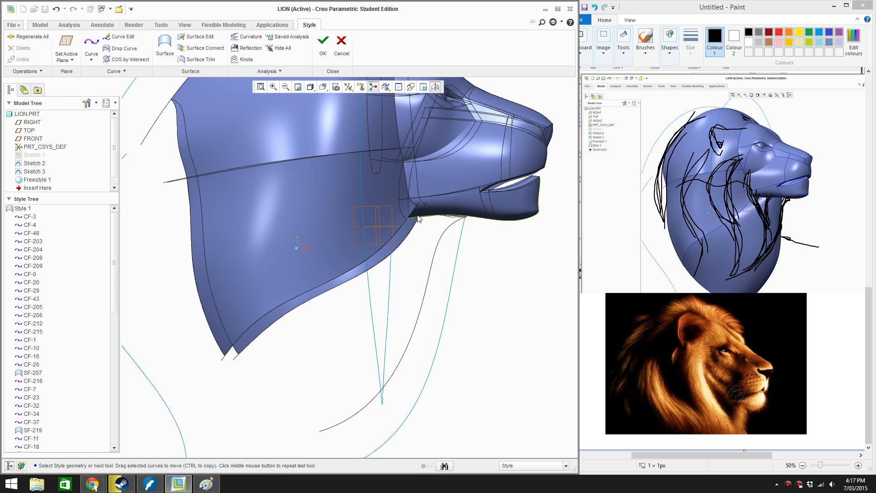
left_click(30, 36)
left_click(612, 107)
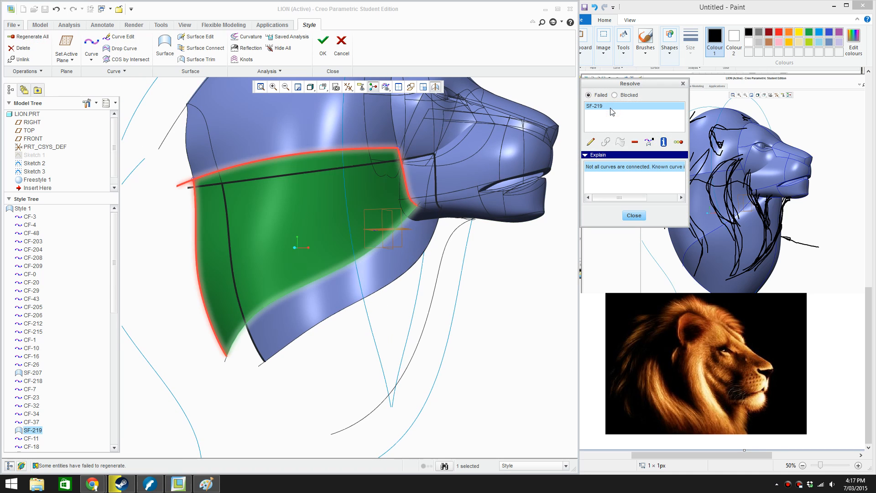
left_click(634, 141)
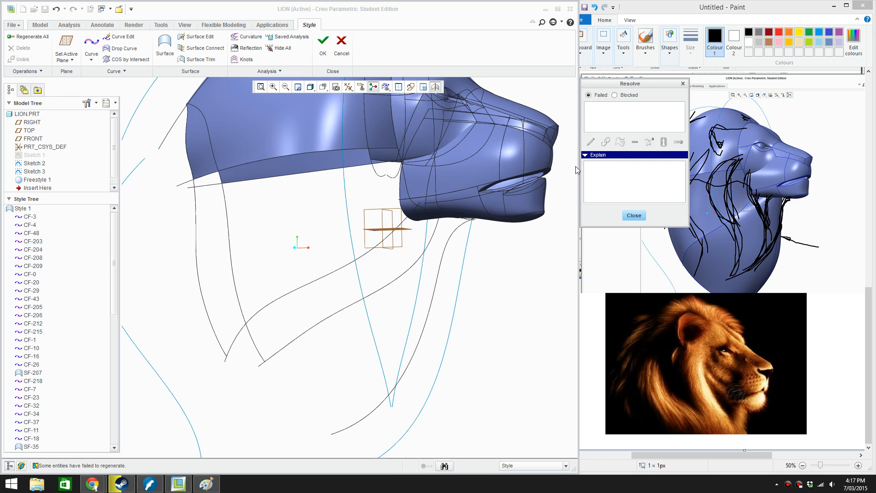
left_click(633, 215)
Set the FRONT datum plane as the active Style plane and orient the view to it
left_click(93, 43)
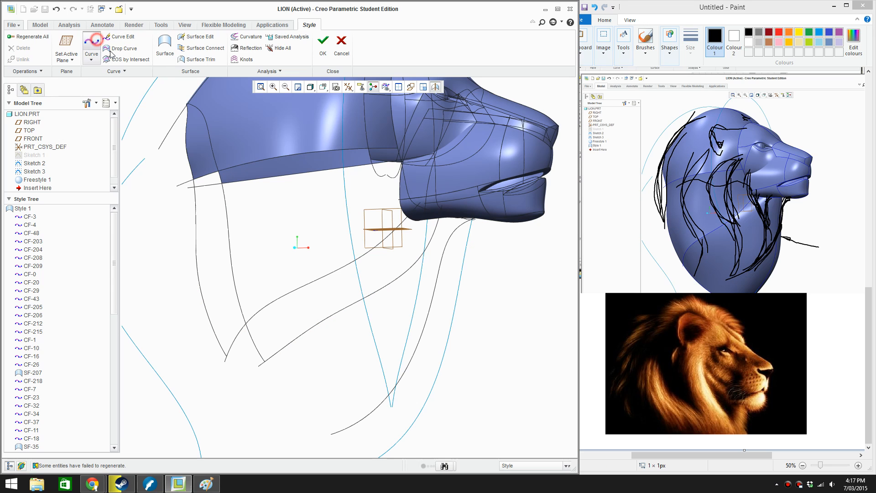
left_click(196, 49)
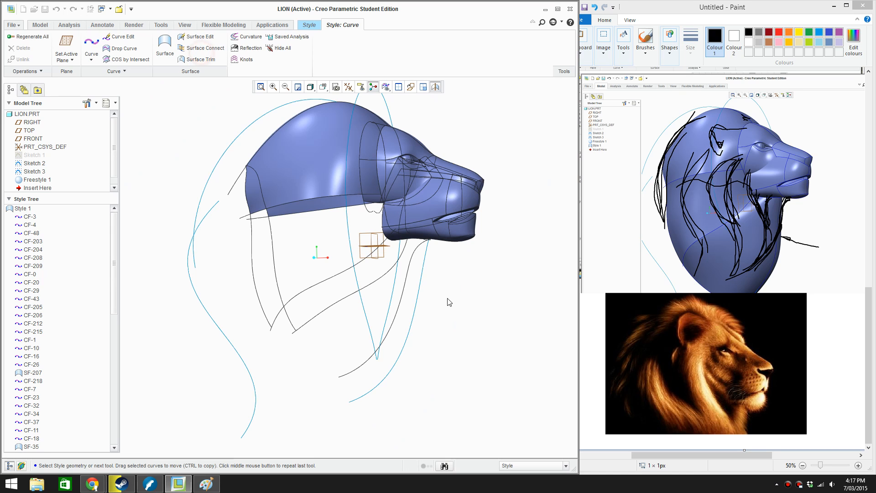
middle_click_drag(446, 299, 450, 318)
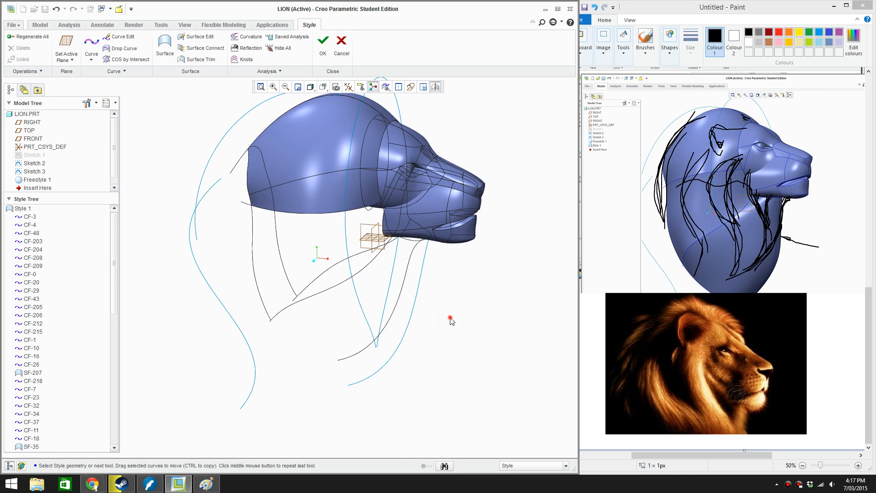
right_click(441, 296)
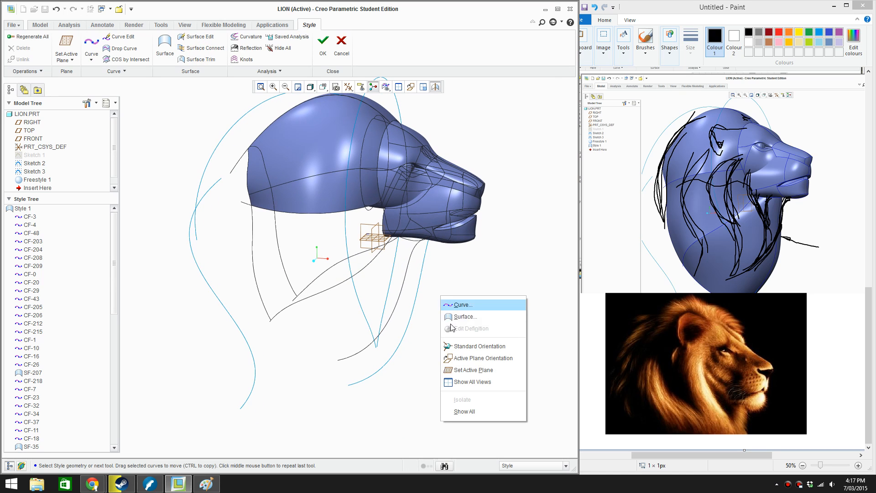
left_click(473, 369)
left_click(372, 229)
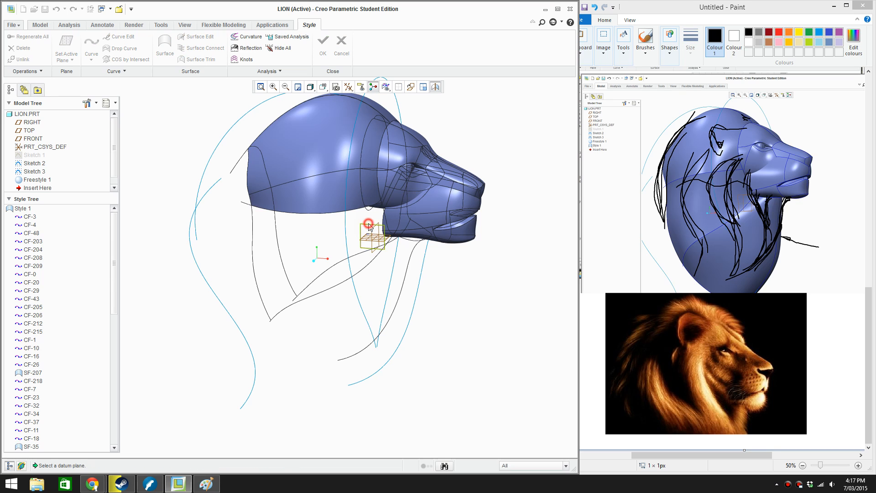
left_click(410, 88)
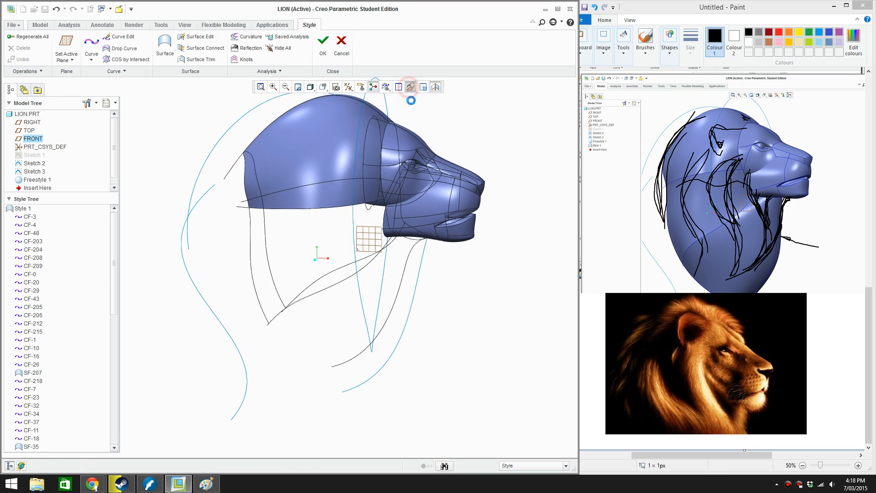
Draw a four-point free Style curve from the rear of the jaw down to the lower end of the front neck curve
left_click(92, 44)
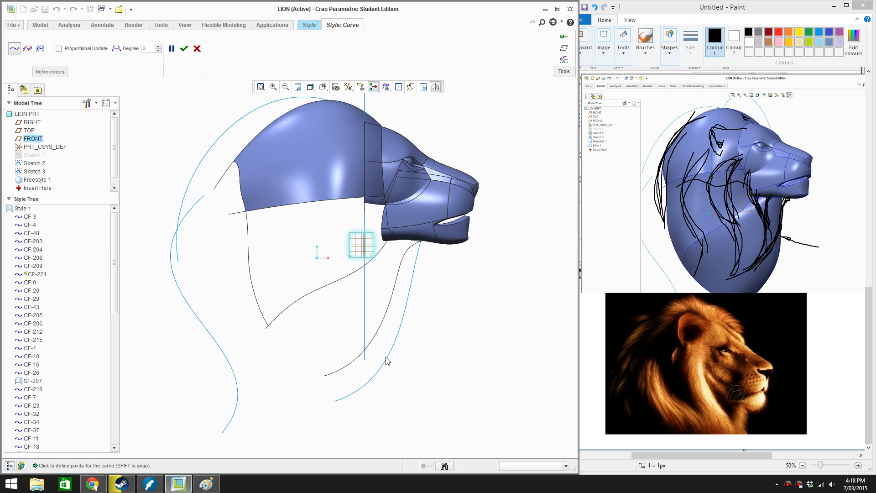
scroll(385, 357, "down", 2)
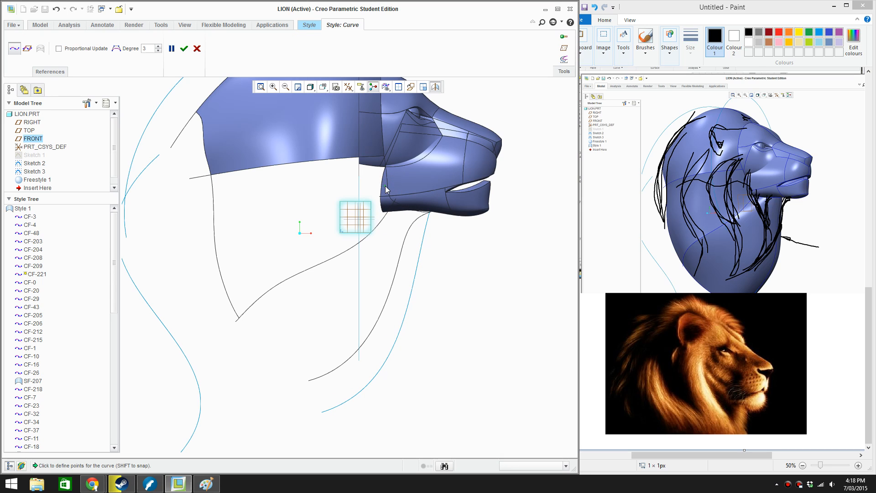
left_click(373, 224)
left_click_drag(392, 258, 382, 267)
left_click(340, 373)
middle_click(264, 233)
scroll(264, 233, "up", 1)
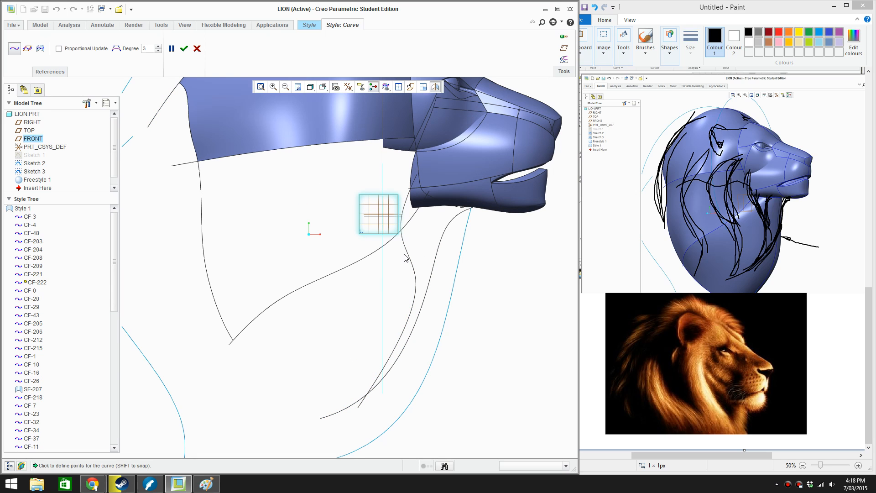
middle_click(385, 288)
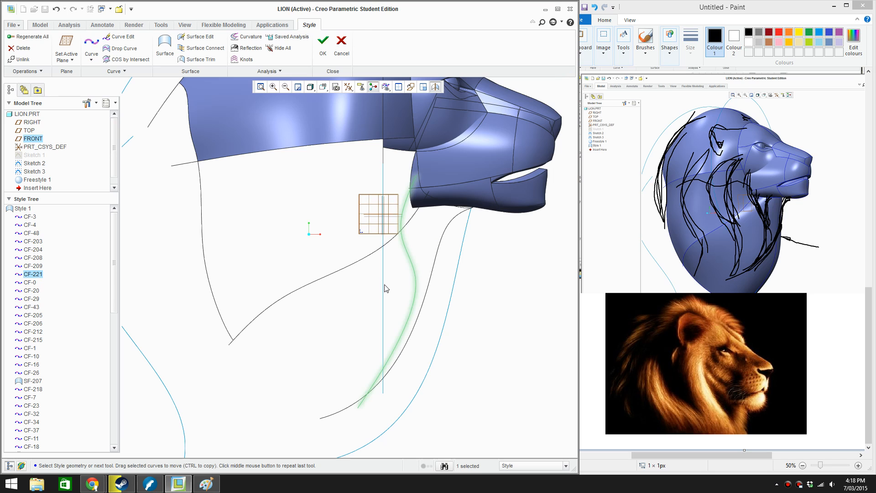
Edit the new neck curve in side view, moving its middle points and lower end back toward the rear of the neck
double_click(411, 259)
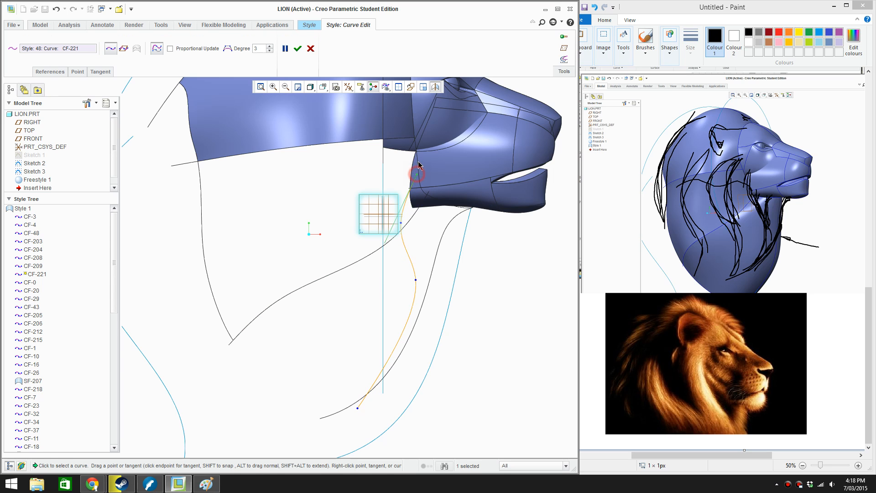
left_click_drag(408, 169, 399, 215)
left_click_drag(415, 280, 401, 287)
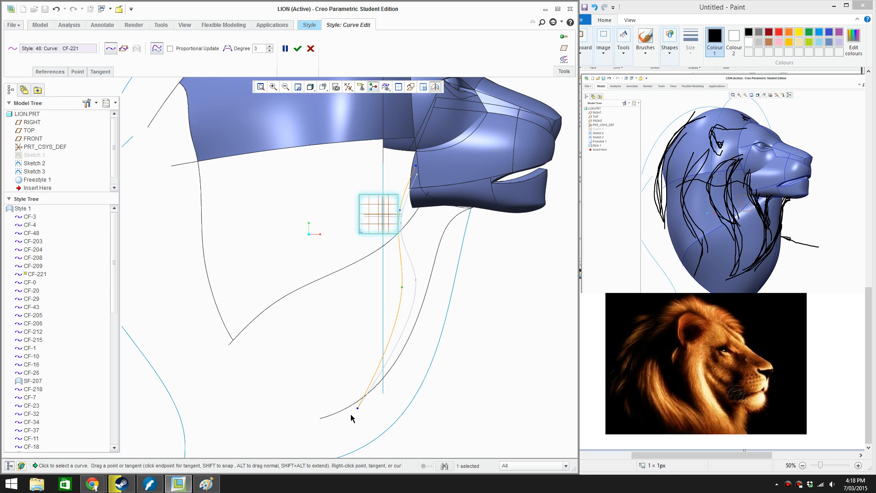
left_click_drag(357, 410, 338, 406)
left_click_drag(403, 290, 393, 309)
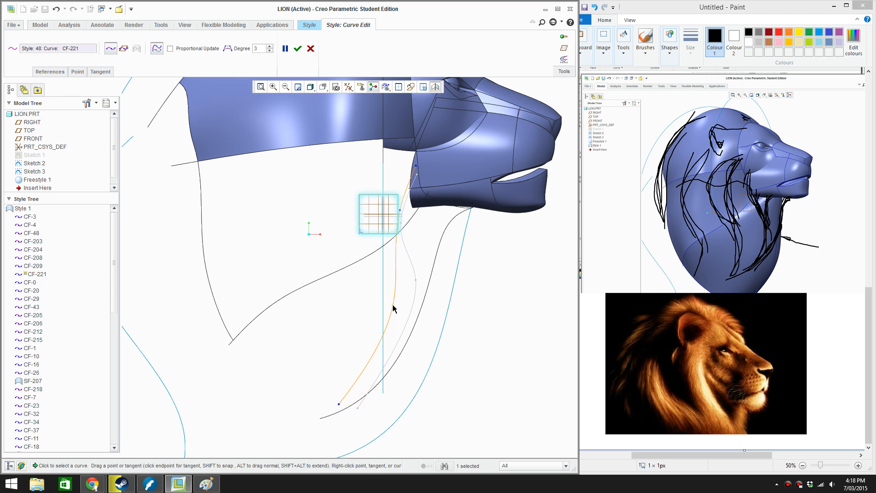
From the front view, move the neck curve's upper end to the side of the jaw and spread its two middle points outward
key("v")
key("r")
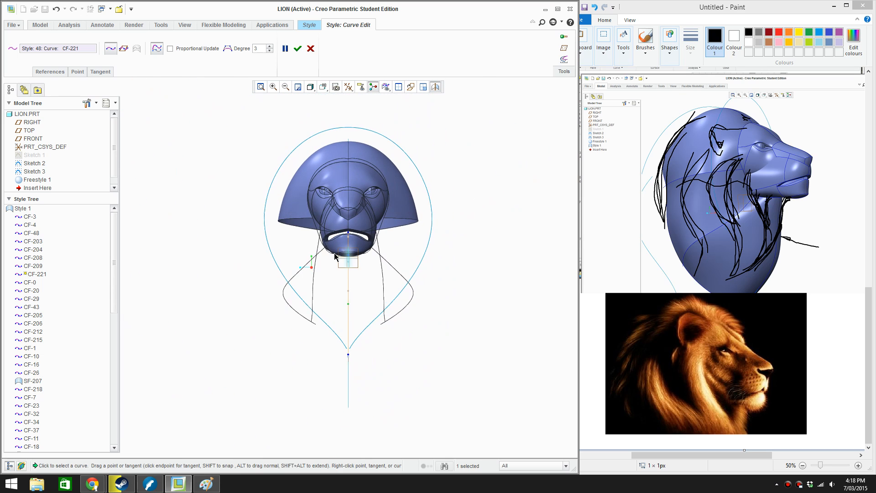
scroll(336, 253, "down", 3)
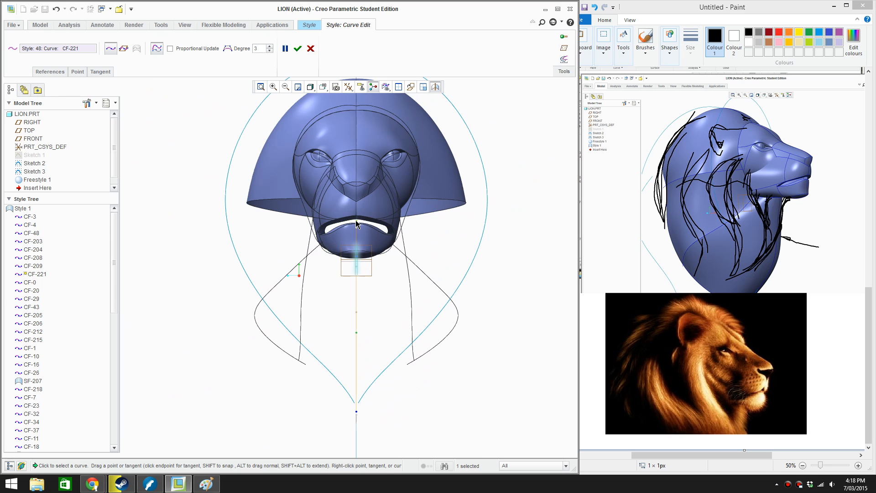
left_click_drag(356, 221, 314, 225)
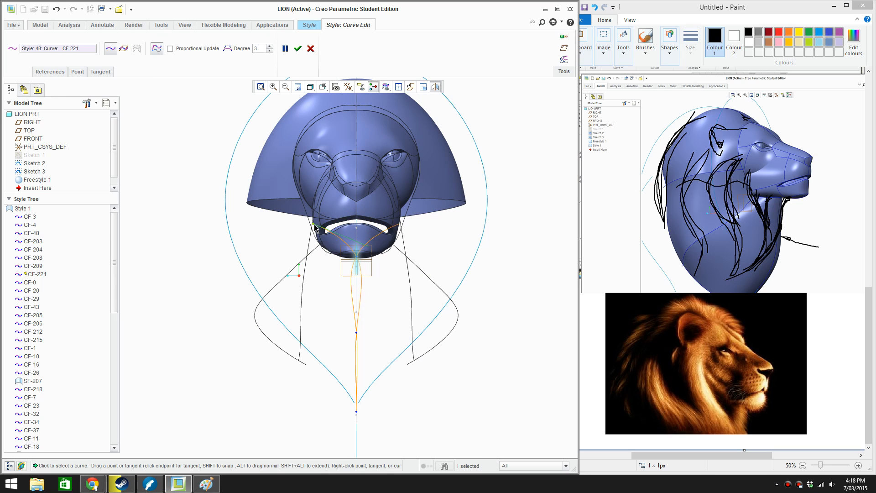
scroll(354, 256, "down", 3)
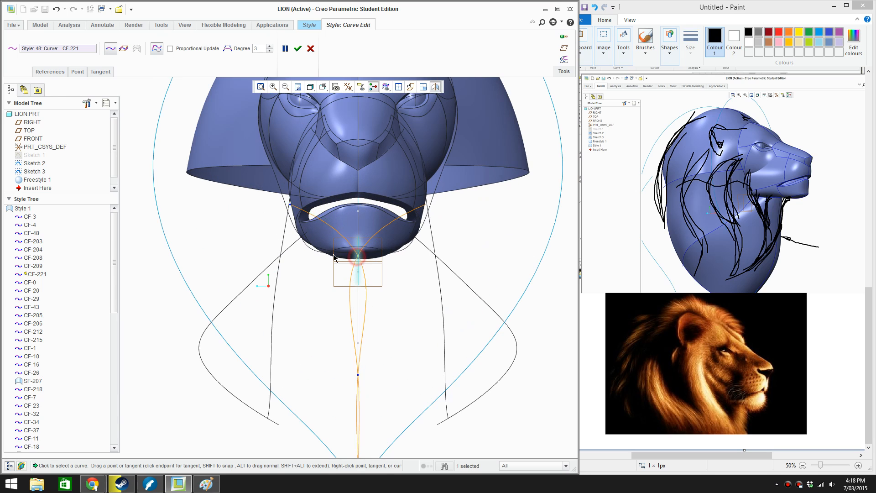
left_click_drag(357, 254, 299, 264)
left_click_drag(358, 374, 312, 375)
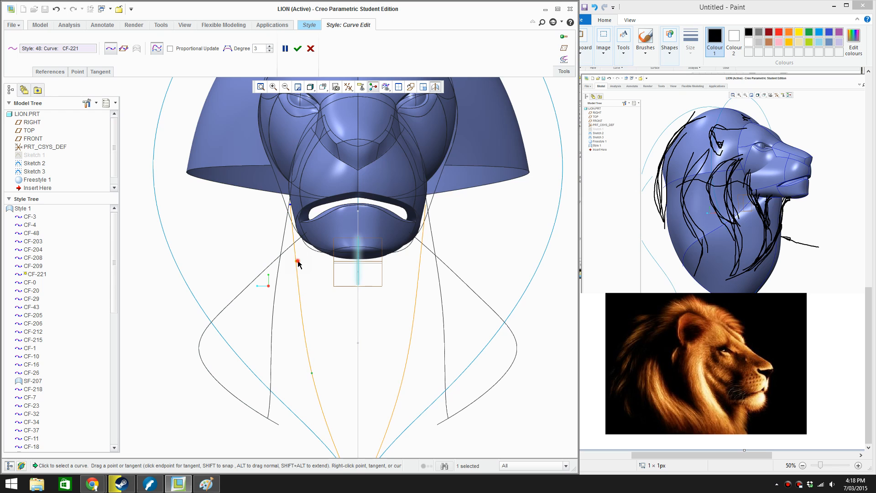
left_click_drag(298, 264, 289, 205)
middle_click_drag(314, 292, 344, 287)
Move the neck curve's lower end and lower middle point out from the centreline, and accept the curve edit
key("ctrl+d")
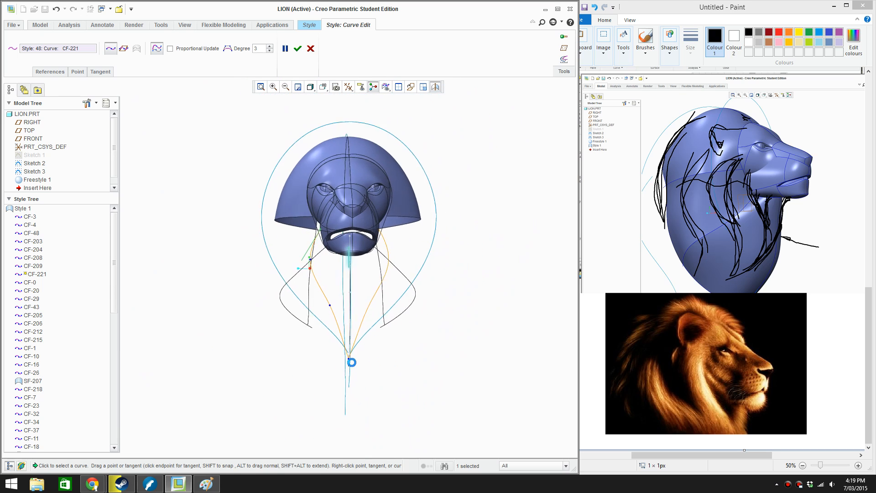
scroll(349, 356, "down", 2)
left_click_drag(346, 351, 324, 344)
left_click_drag(317, 272, 302, 276)
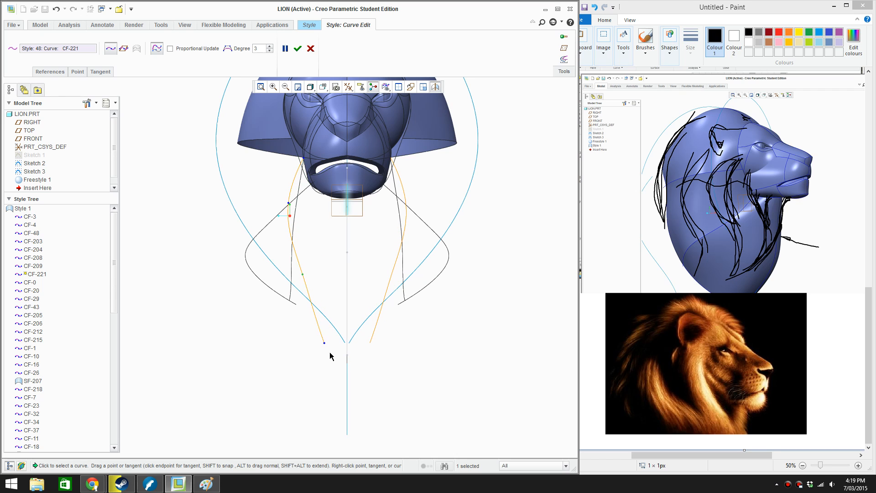
middle_click_drag(336, 350, 370, 341)
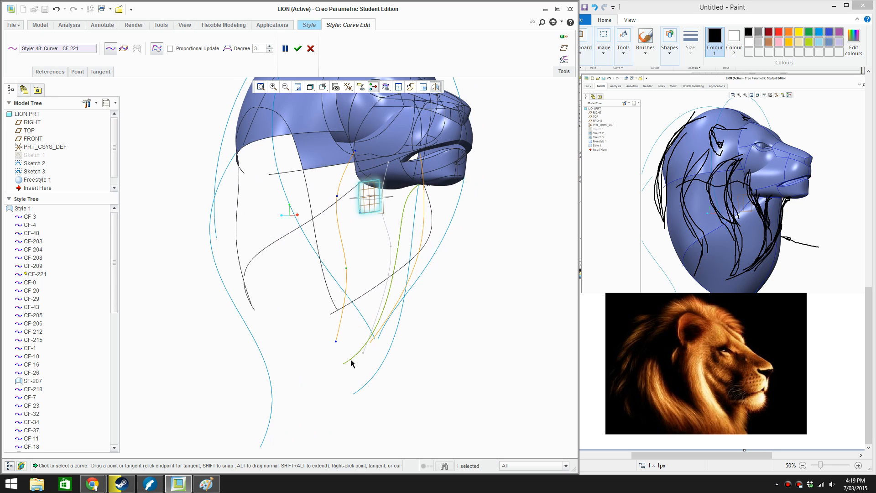
key("ctrl+d")
scroll(341, 352, "up", 4)
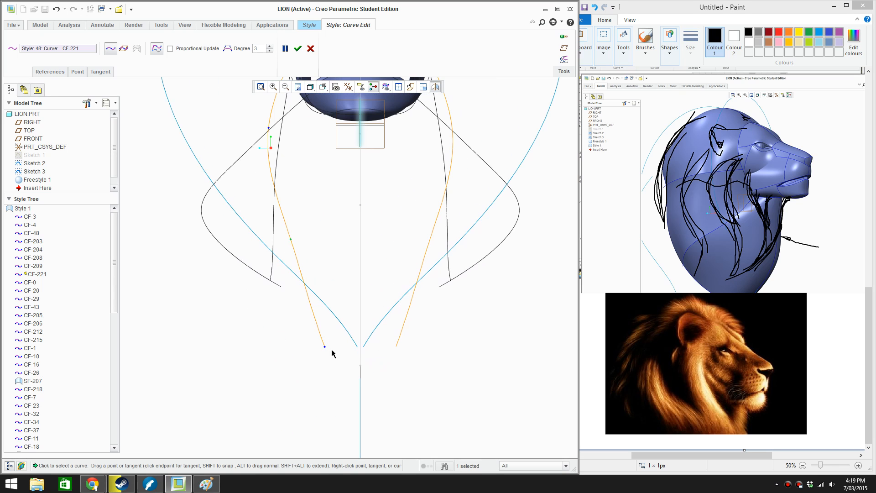
left_click_drag(326, 348, 310, 352)
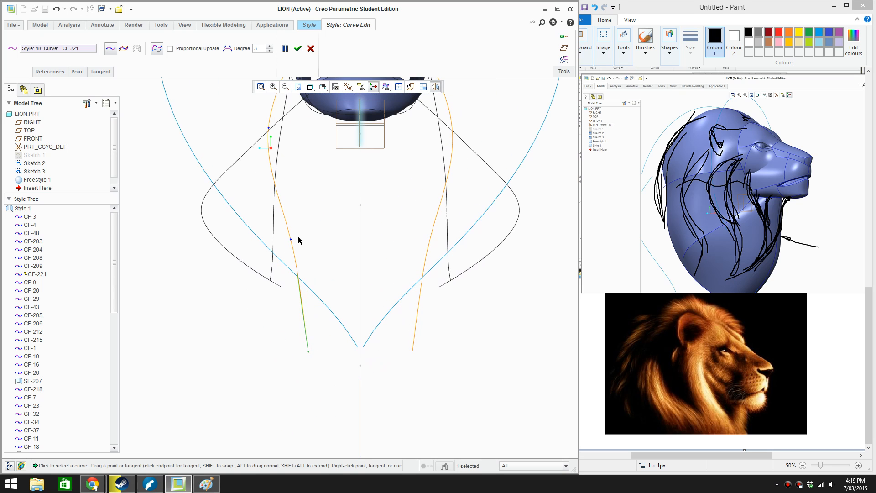
left_click_drag(290, 240, 277, 241)
left_click(297, 48)
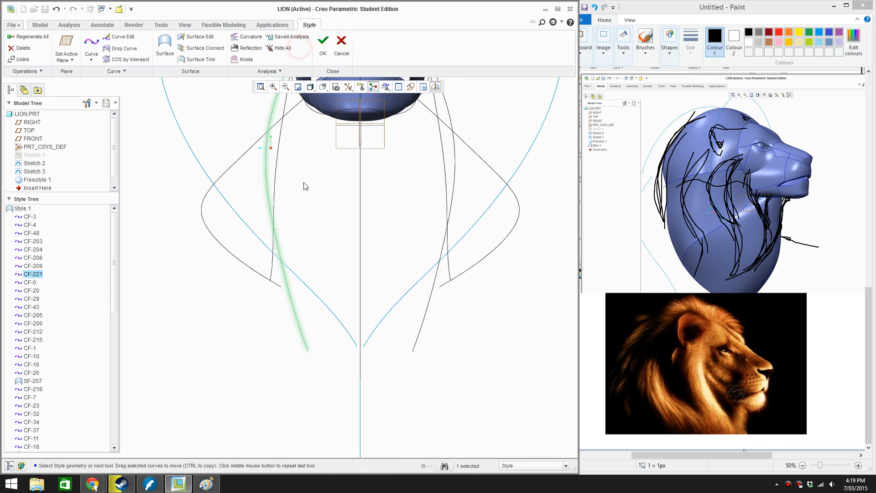
Examine the reshaped neck curve against the surrounding neck curves from the side and at an angle
middle_click_drag(305, 186, 374, 210)
scroll(452, 323, "up", 2)
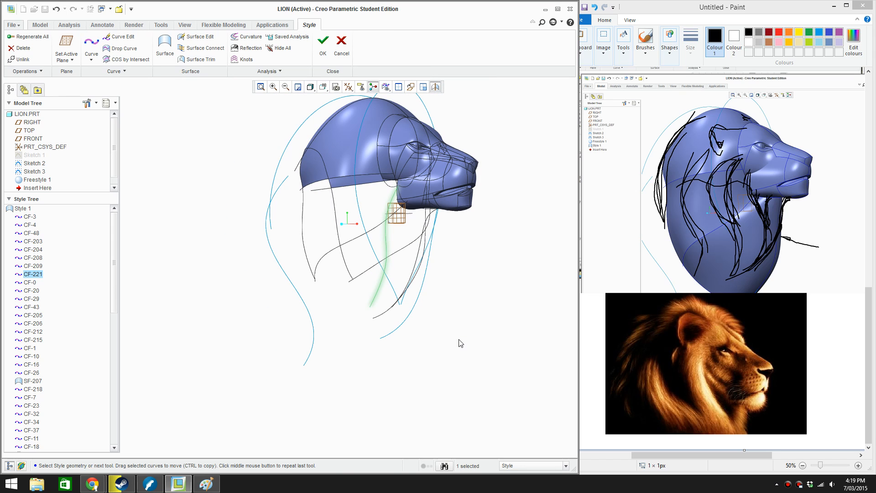
left_click(515, 280)
scroll(470, 281, "up", 1)
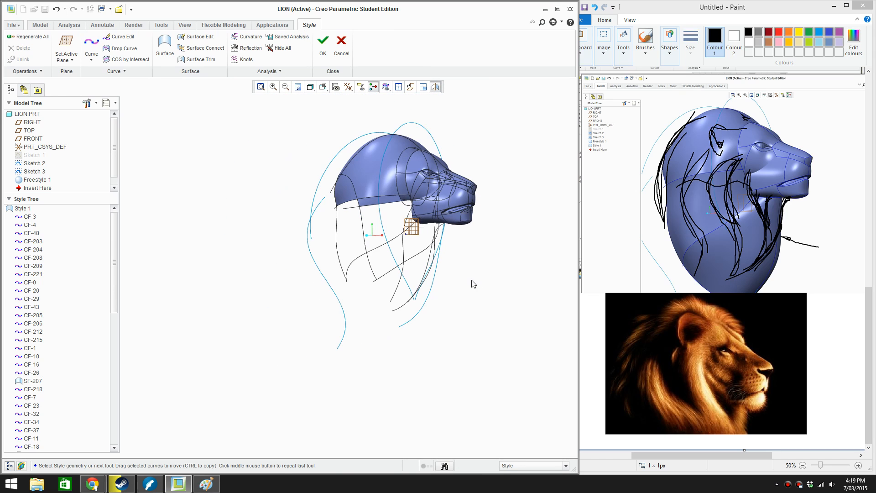
mouse_move(471, 281)
middle_mouse_down()
mouse_move(482, 279)
mouse_move(474, 283)
middle_mouse_up()
scroll(437, 245, "down", 3)
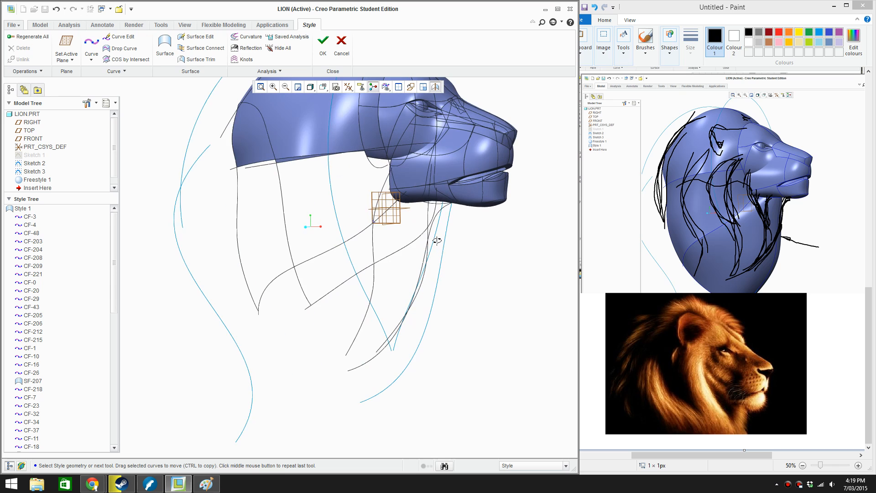
mouse_move(436, 240)
middle_mouse_down()
mouse_move(451, 239)
mouse_move(432, 235)
mouse_move(435, 249)
middle_mouse_up()
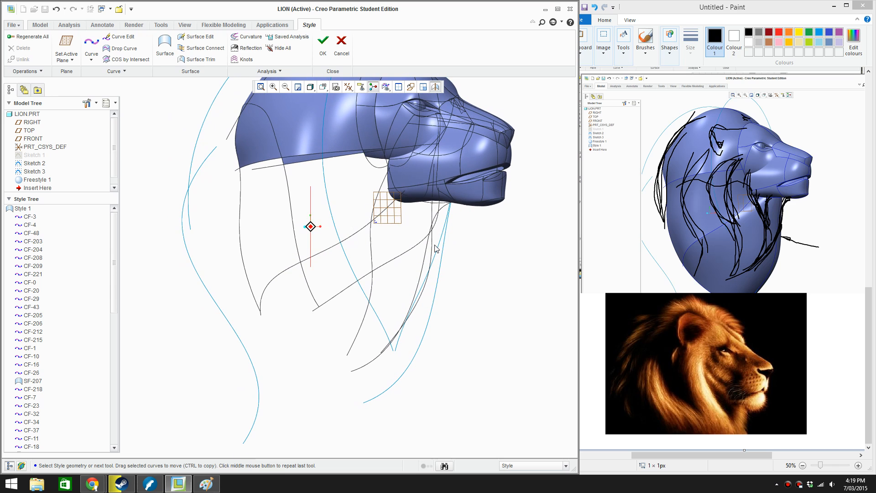
In the FRONT view, draw a four-point free Style curve from behind the eye, arcing back and down to the lower neck
key("f")
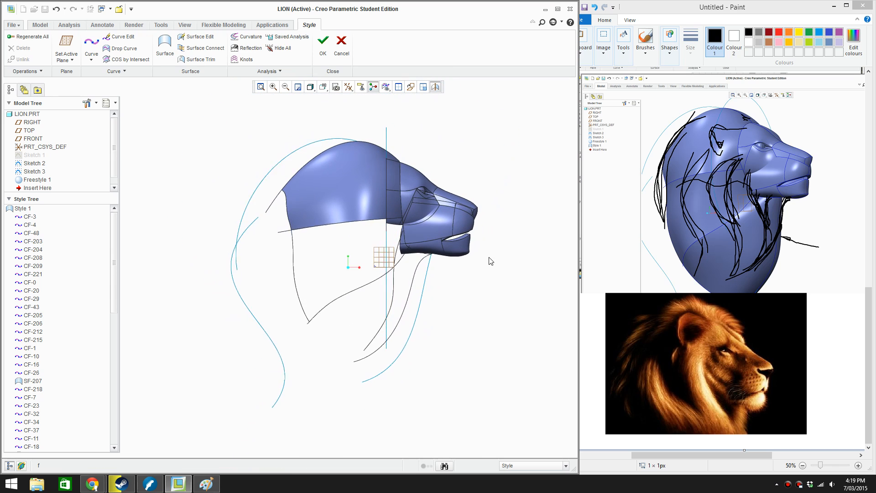
scroll(490, 260, "down", 1)
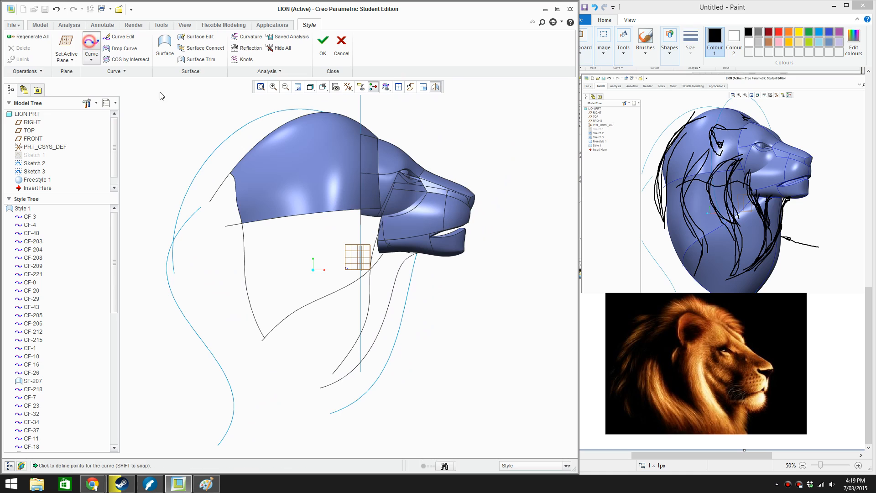
left_click(91, 44)
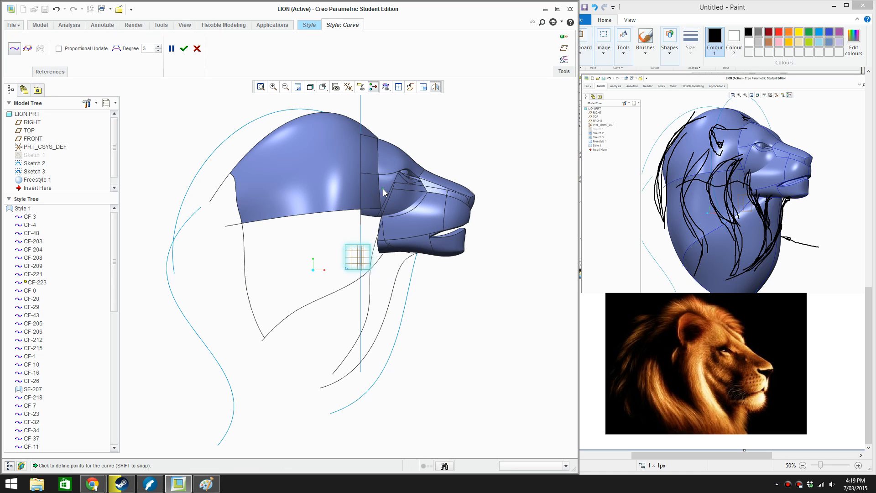
left_click(382, 189)
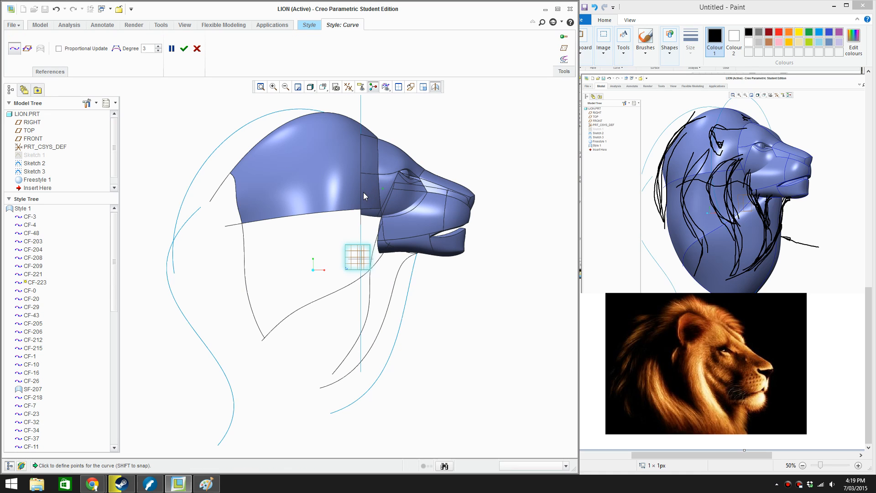
left_click(306, 250)
left_click(185, 49)
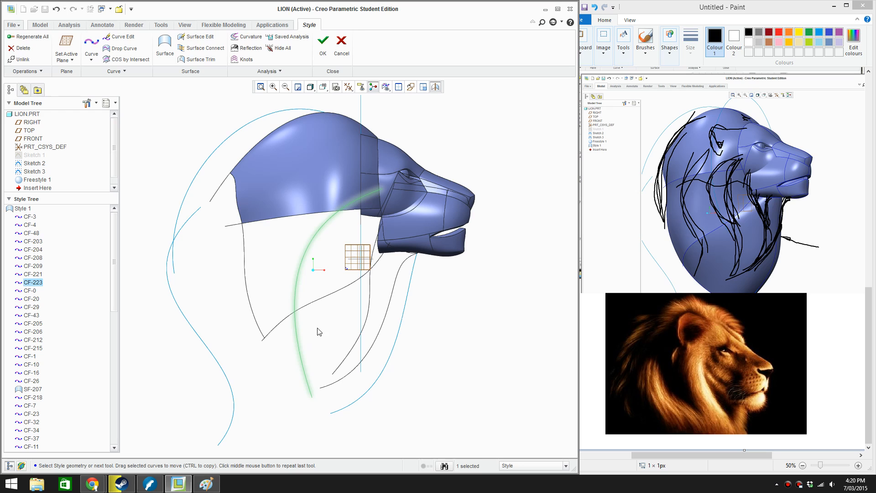
Edit the new mane curve in side view, shifting its two middle points forward and down and its lower end slightly back
double_click(295, 322)
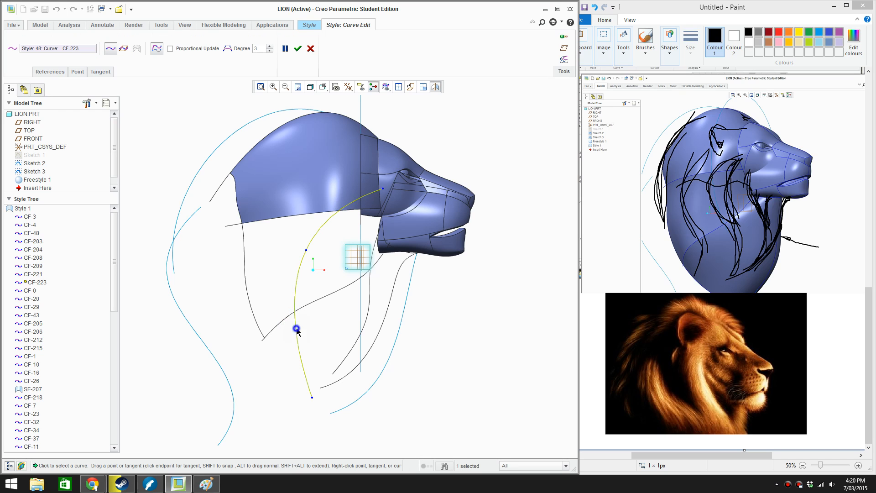
right_click(297, 329)
left_click(325, 372)
left_click_drag(304, 327, 322, 368)
left_click_drag(305, 253, 310, 273)
left_click_drag(307, 399, 296, 396)
From the front view, move the mane curve's four points outward from the centreline, widening it around the cheek and neck
key("ctrl+d")
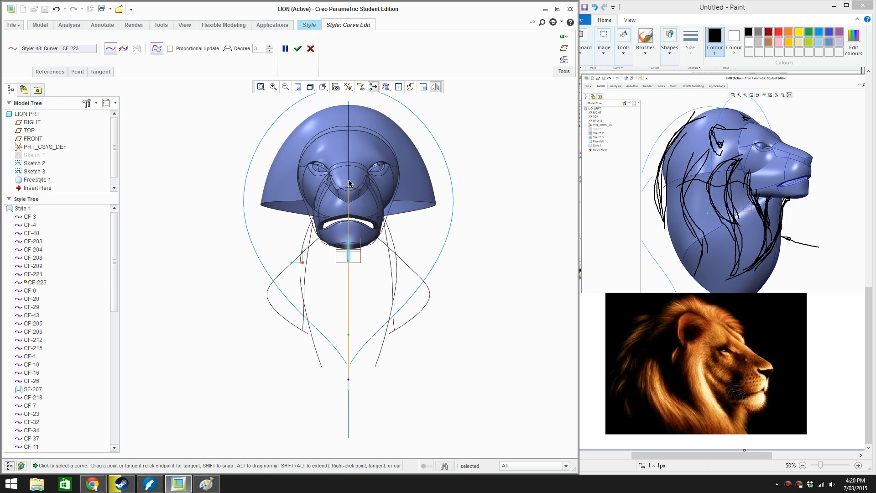
left_click_drag(326, 186, 307, 188)
left_click_drag(347, 264, 262, 261)
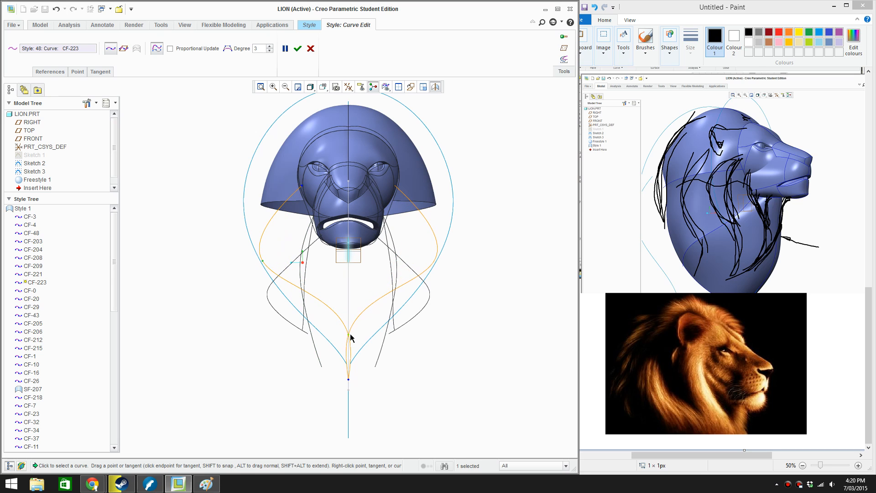
left_click_drag(349, 338, 288, 331)
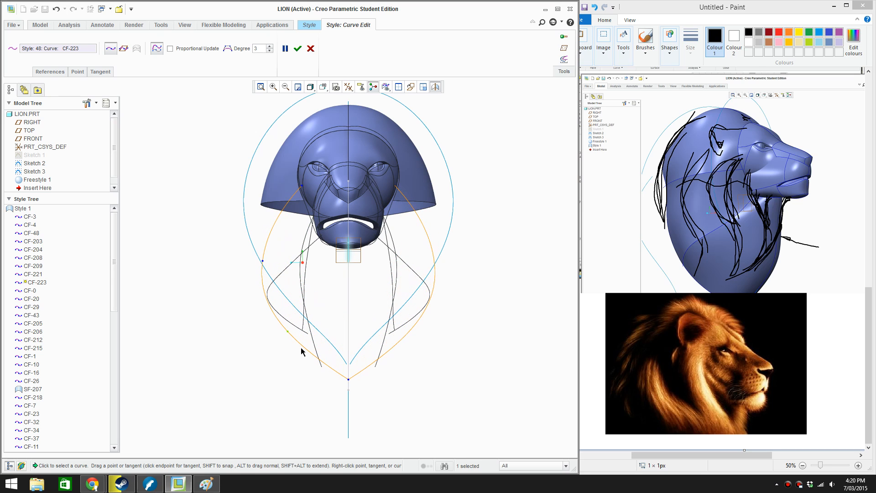
left_click_drag(348, 381, 294, 374)
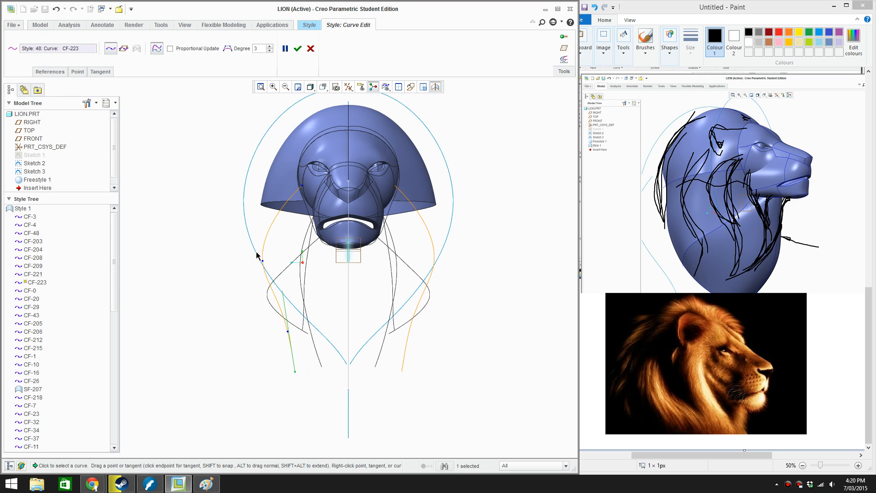
left_click_drag(262, 261, 256, 263)
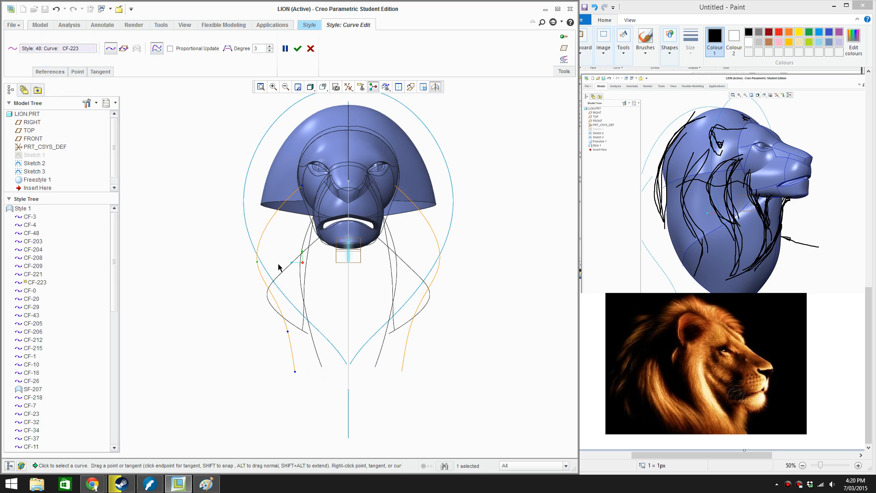
Raise the mane curve's upper middle point in the side and front views to smooth its bend
middle_click_drag(280, 267, 347, 269)
scroll(338, 277, "up", 3)
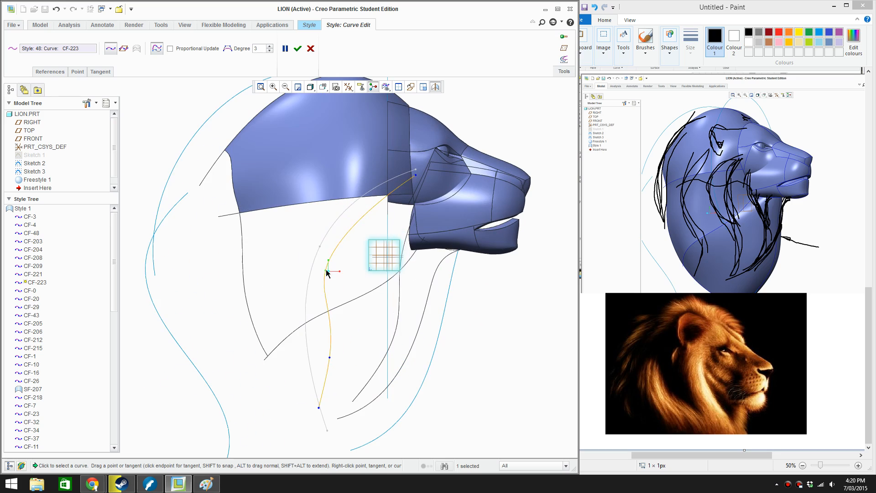
left_click_drag(326, 272, 330, 260)
scroll(343, 287, "down", 2)
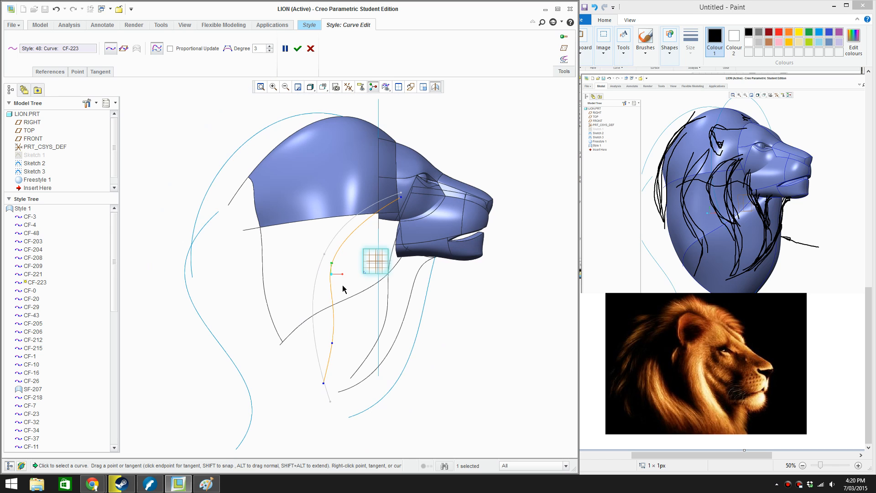
middle_click_drag(343, 288, 338, 315)
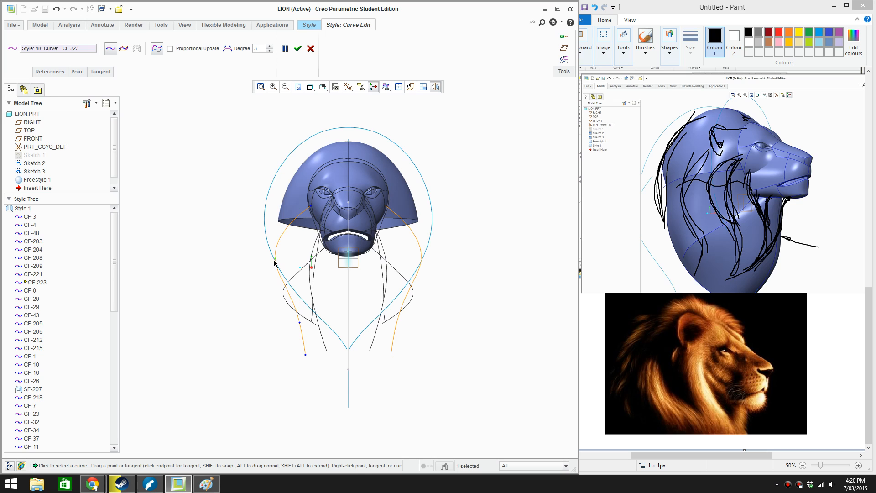
left_click_drag(274, 260, 274, 252)
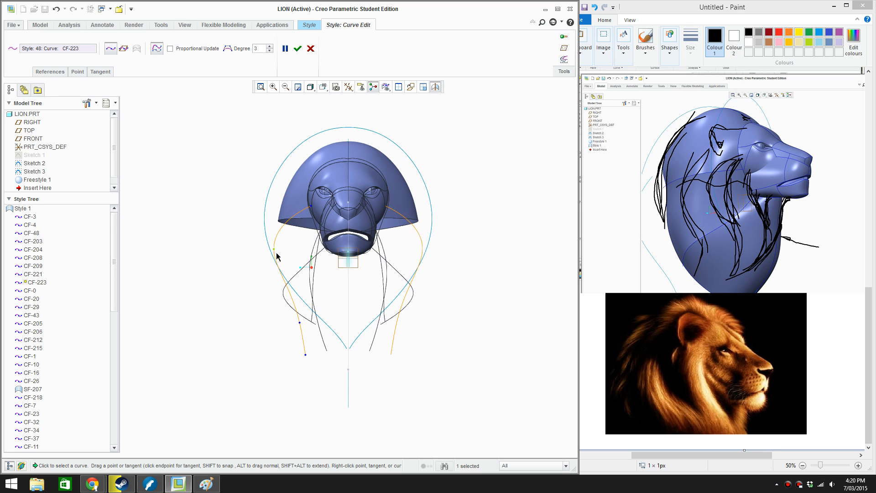
scroll(343, 255, "down", 3)
middle_click_drag(336, 252, 439, 250)
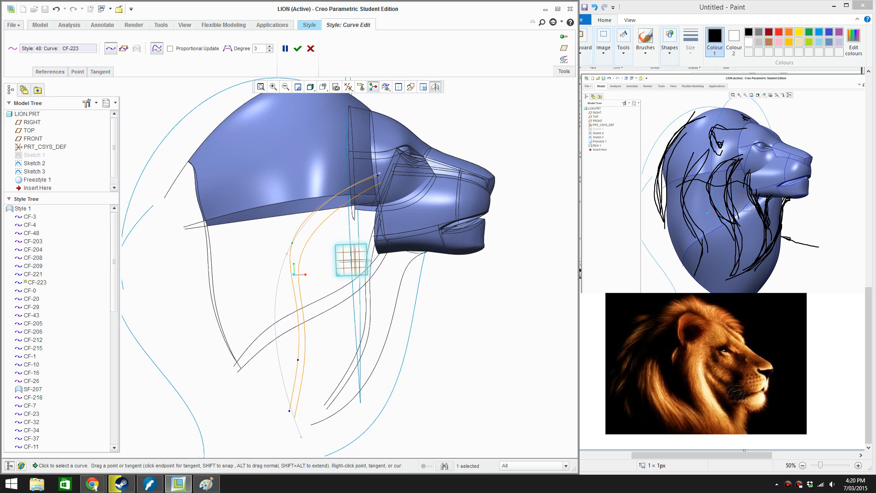
mouse_move(98, 477)
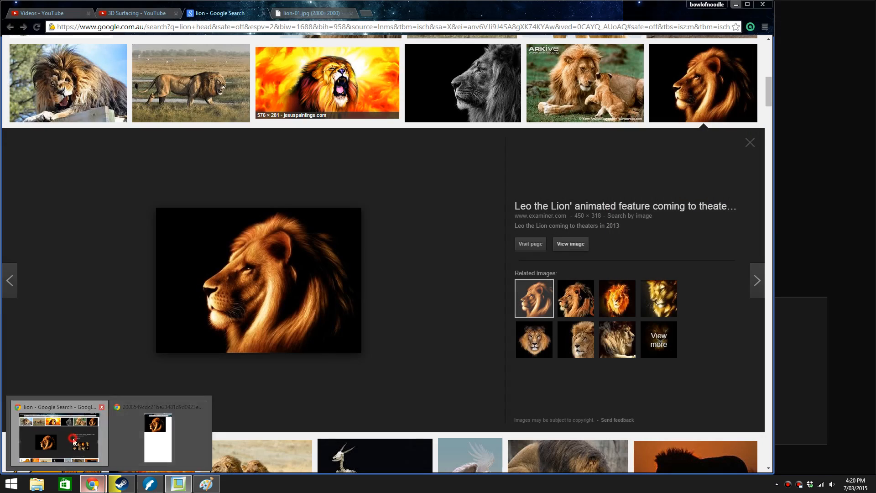
left_click(73, 440)
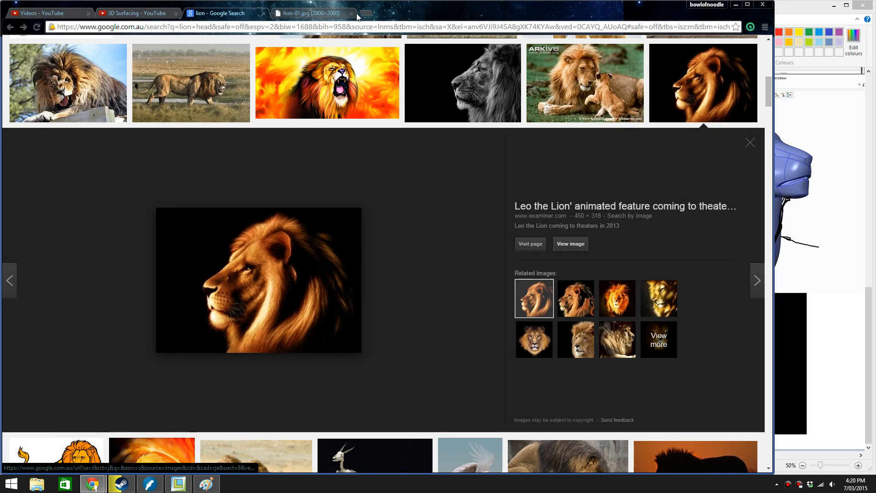
left_click(320, 17)
left_click(309, 28)
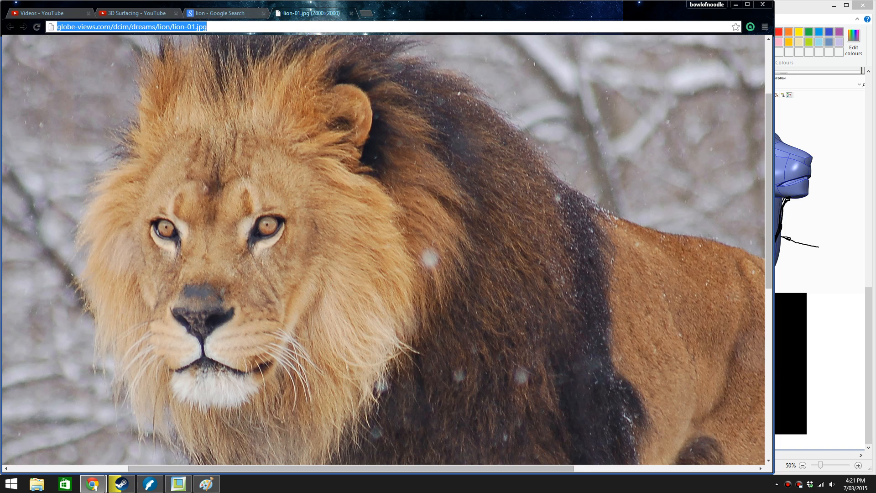
type("youtube.com")
key("Return")
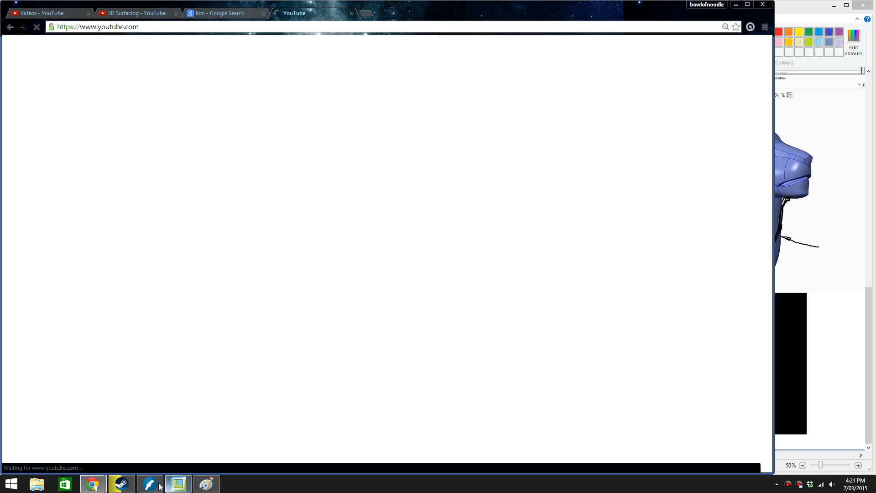
left_click(152, 484)
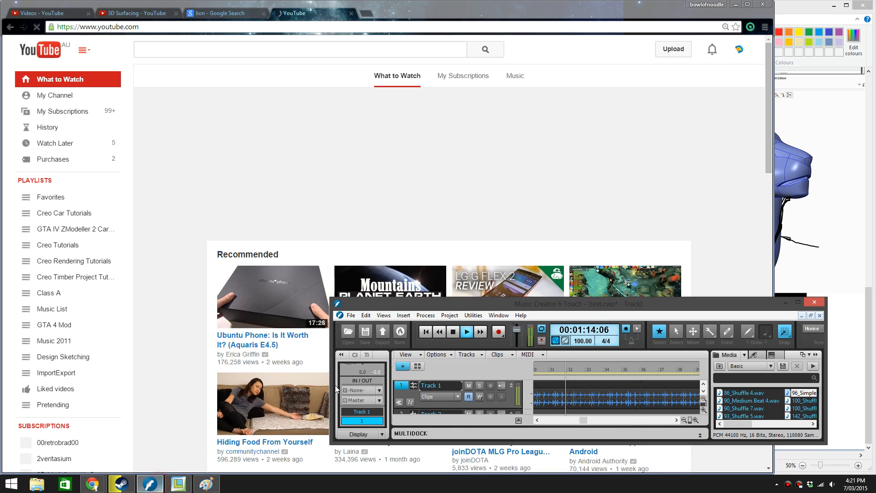
Search YouTube for "documentary motorsport"
left_click(368, 49)
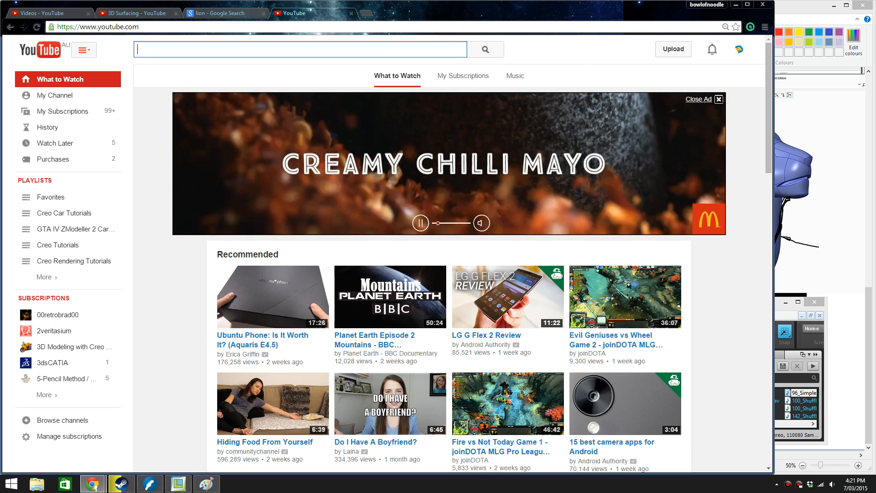
type("documen")
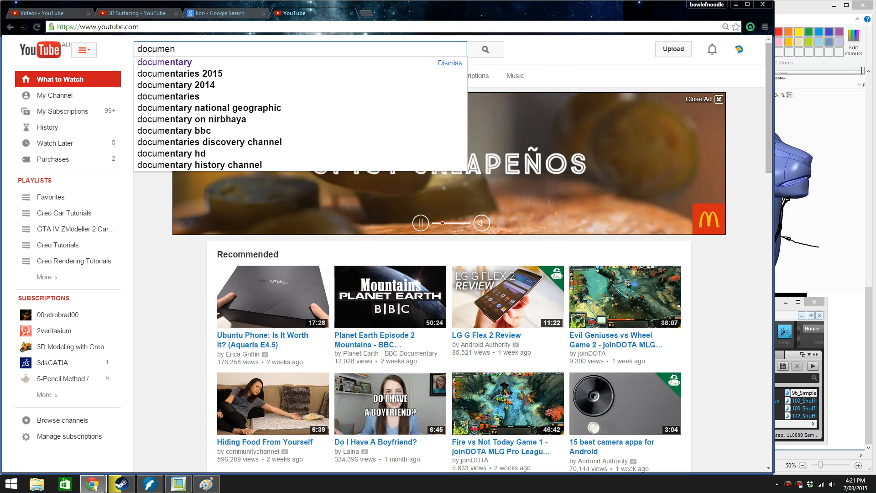
type("tary moto")
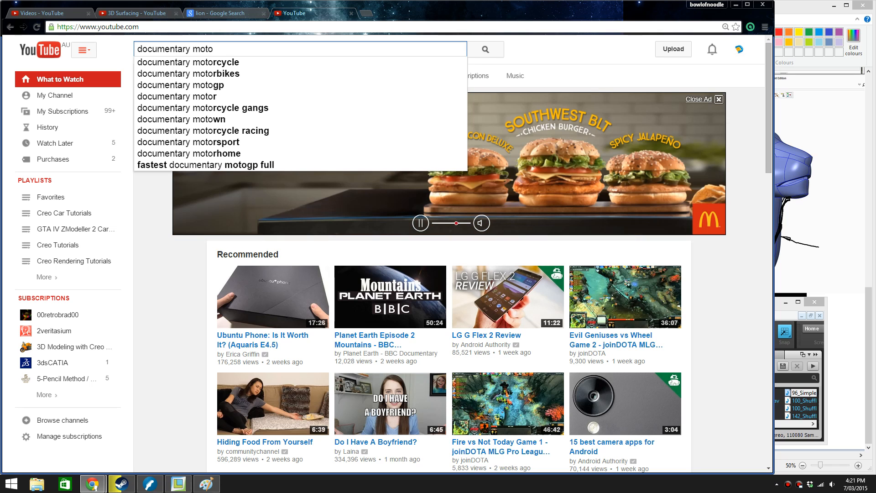
key("Down")
key("Down")
key("Down")
key("Down")
key("Down")
key("Down")
key("Down")
key("Down")
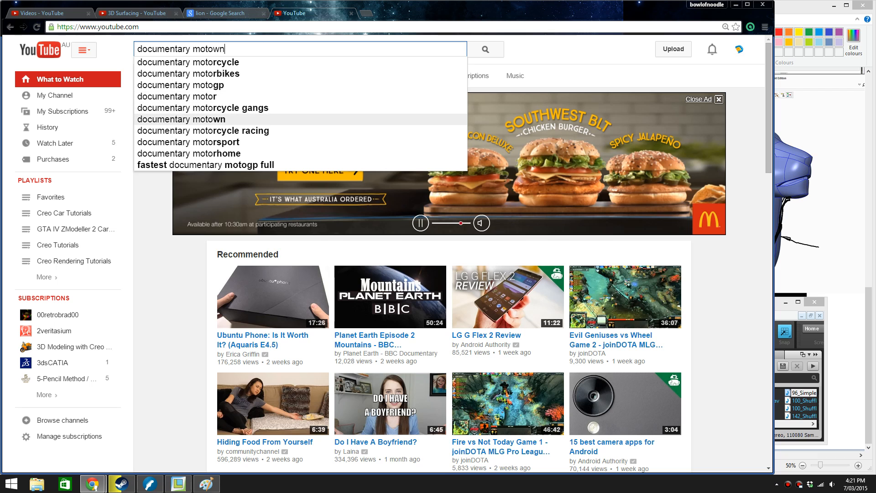
key("Down")
key("Up")
key("Return")
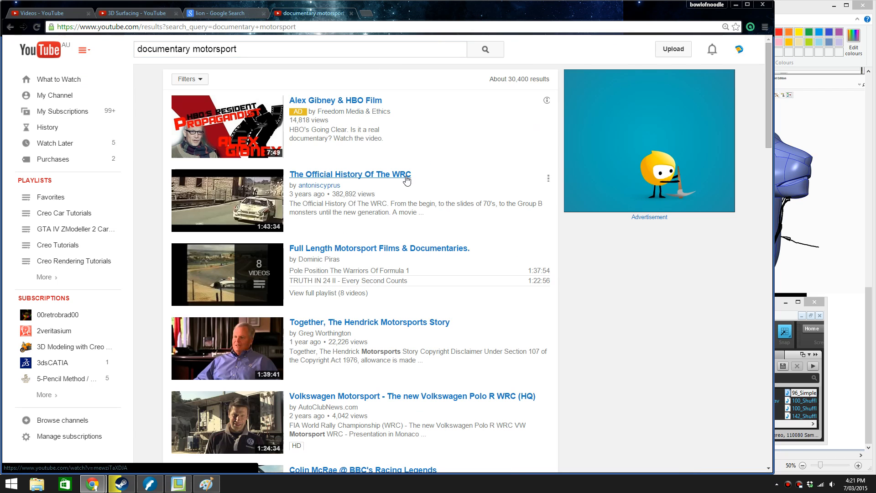
Play The Official History Of The WRC with the system volume at 56 and return to Creo Parametric
left_click(401, 179)
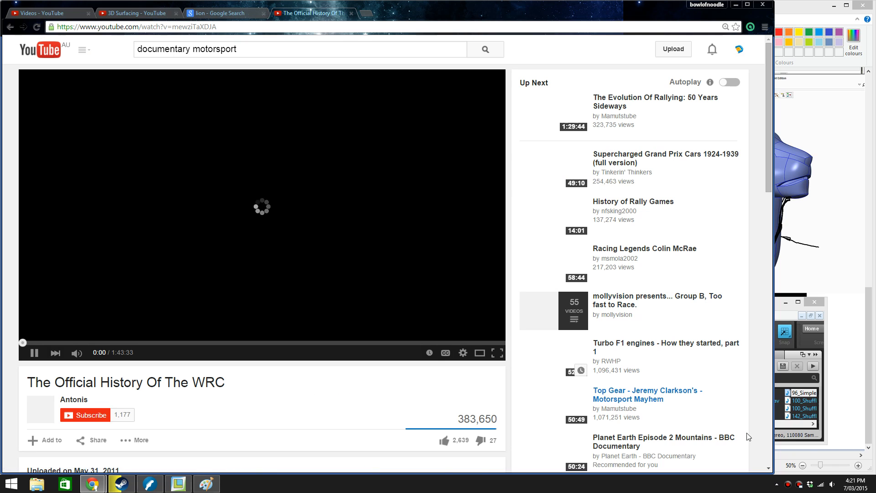
left_click(832, 484)
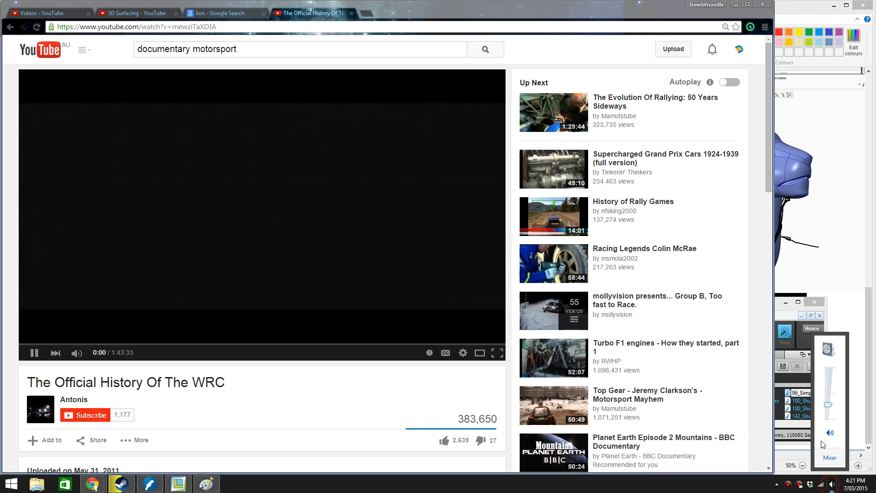
scroll(829, 404, "up", 10)
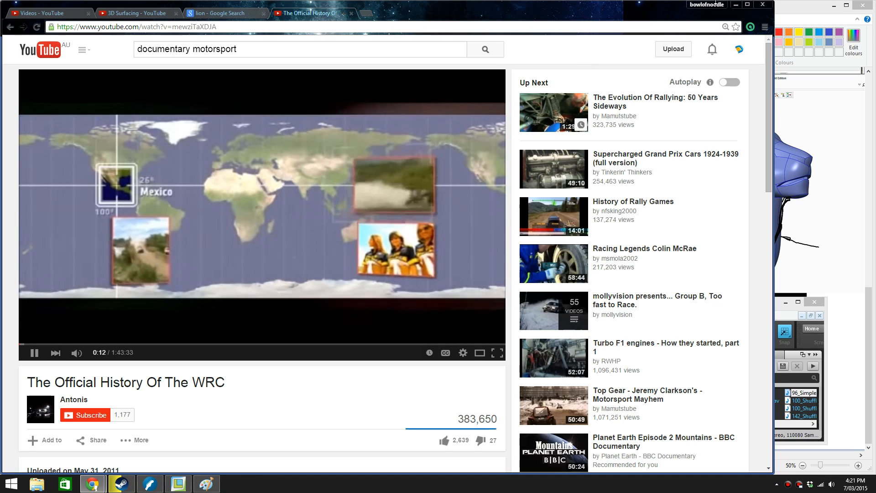
left_click(736, 7)
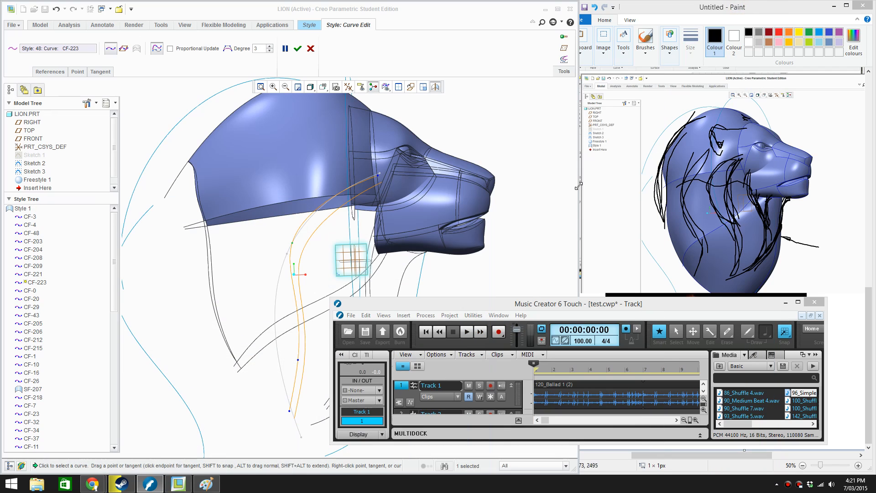
left_click(509, 271)
key("XF86AudioLowerVolume")
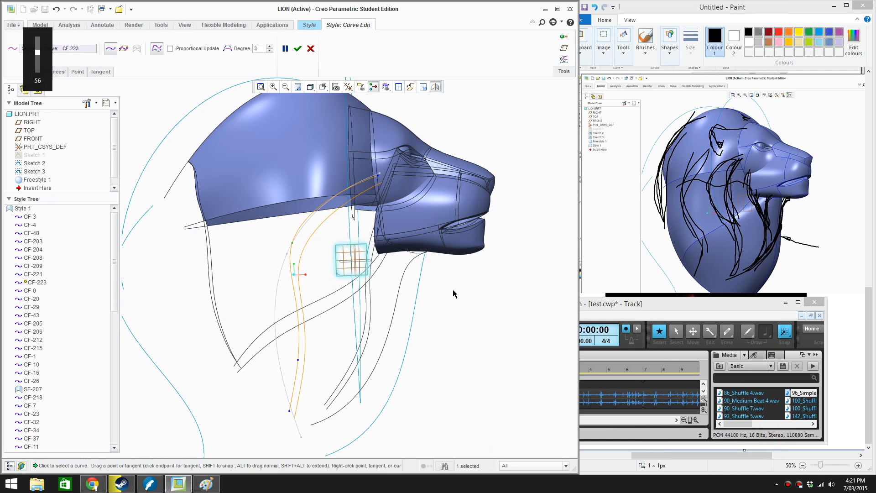
Accept the current edit of the mane curve running from behind the eye to the lower neck
scroll(336, 248, "down", 3)
scroll(359, 302, "up", 3)
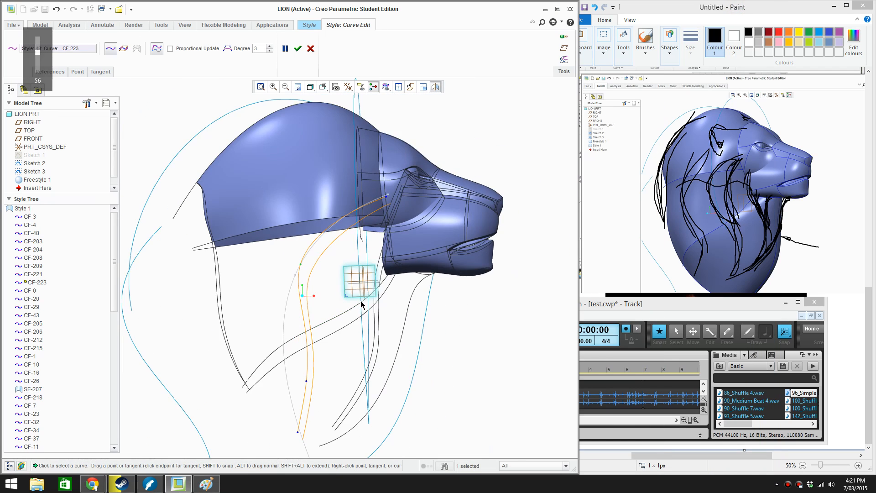
scroll(376, 261, "down", 3)
mouse_move(377, 261)
middle_mouse_down()
mouse_move(343, 270)
mouse_move(305, 230)
mouse_move(364, 231)
mouse_move(366, 249)
middle_mouse_up()
left_click(298, 49)
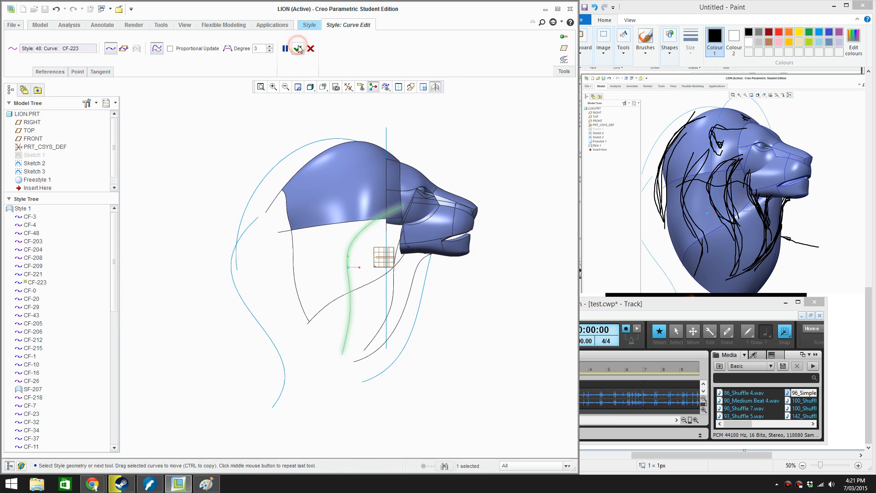
Edit the mane curve again in side view, moving its lower end up and back and its lower middle point slightly back
middle_click_drag(347, 319, 343, 358)
double_click(379, 323)
scroll(345, 355, "down", 1)
left_click_drag(342, 351, 337, 341)
left_click(347, 304)
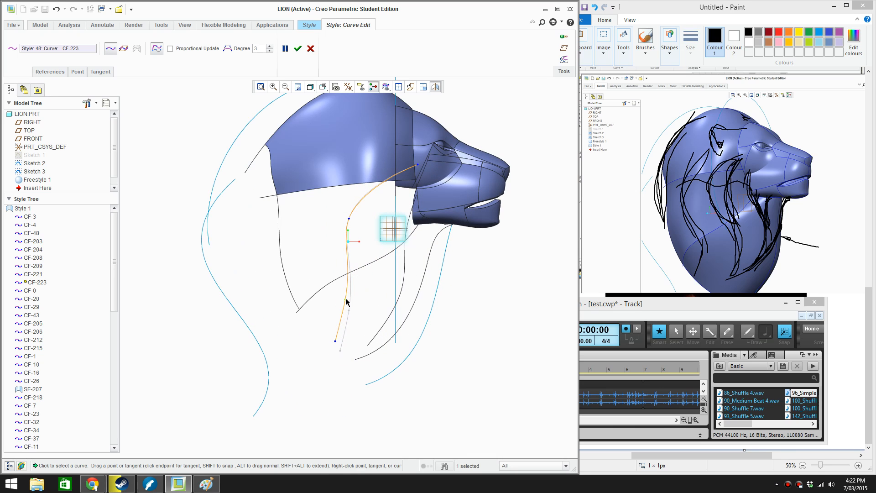
Pull the lower end of the neck curve that descends from the jaw corner further back, and accept the edit
left_click(370, 343)
left_click_drag(366, 348, 348, 353)
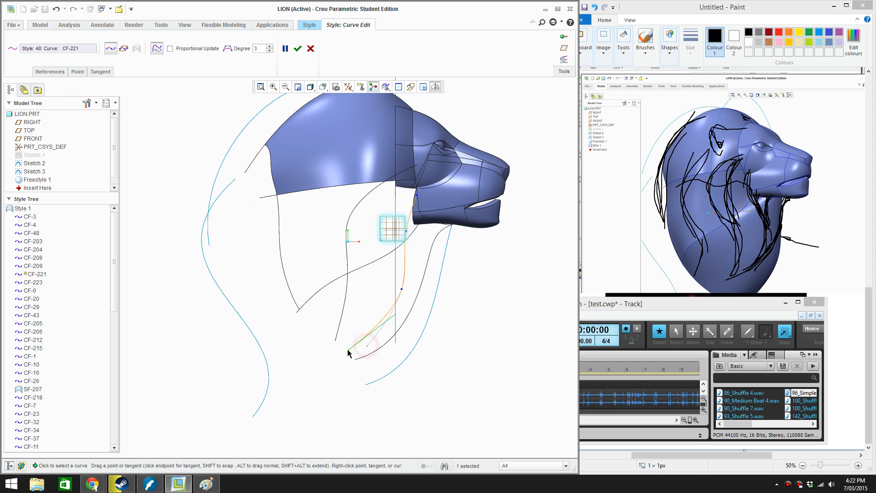
left_click(297, 48)
Delete the long curve crossing the neck from the back of the mane to the rear of the jaw
mouse_move(440, 356)
middle_mouse_down()
mouse_move(482, 294)
mouse_move(449, 233)
mouse_move(439, 239)
mouse_move(464, 257)
mouse_move(413, 268)
middle_mouse_up()
scroll(448, 233, "down", 3)
left_click(304, 310)
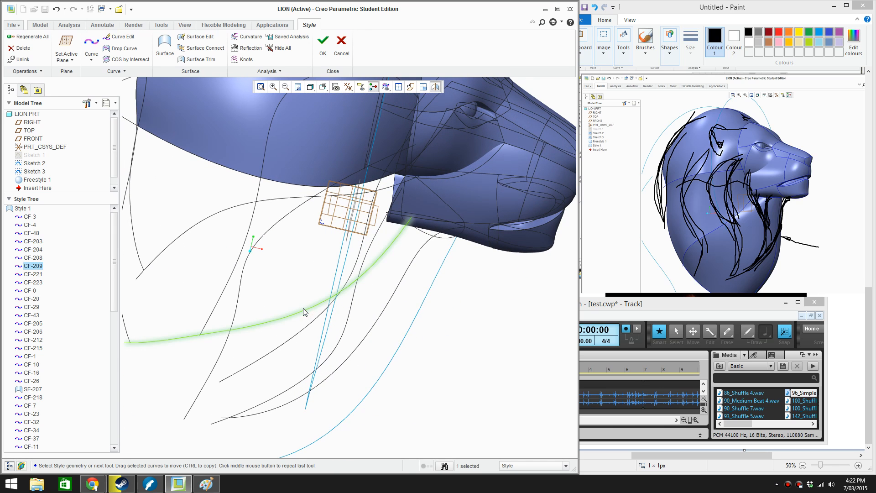
key("Delete")
left_click(784, 266)
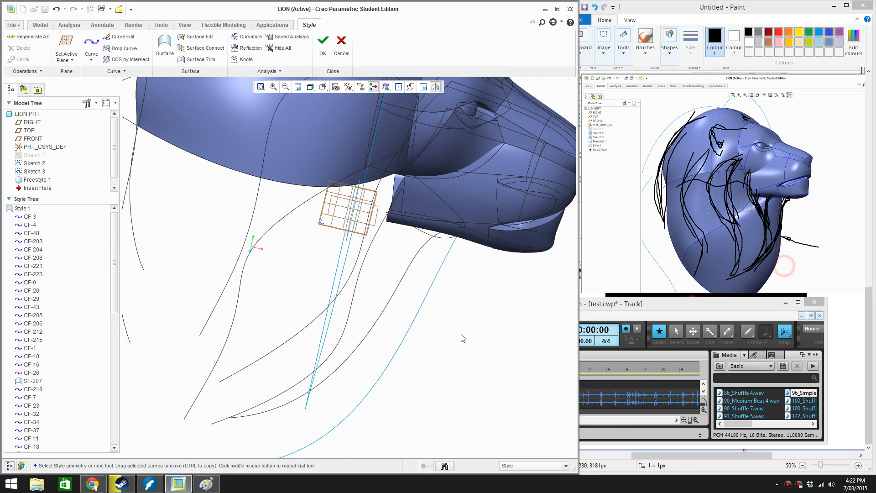
Delete the short curve under the lower jaw and the short curve along the jaw's rear edge
middle_click_drag(419, 271, 399, 253)
scroll(400, 253, "up", 2)
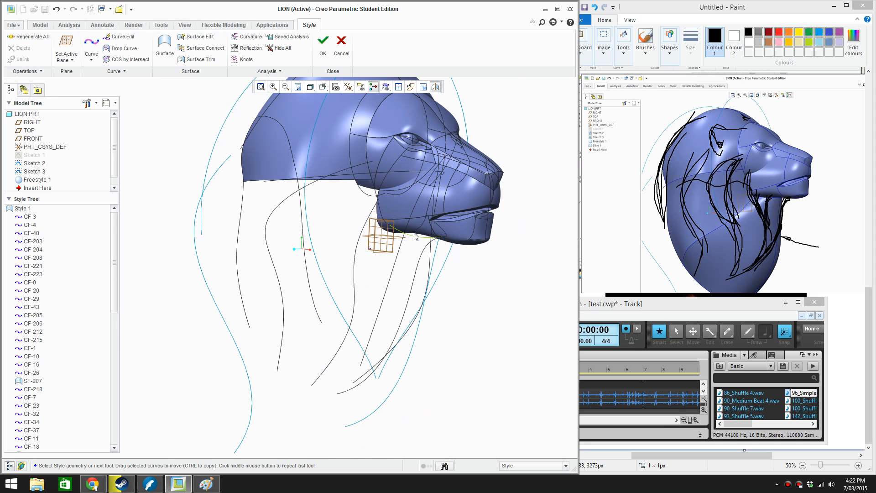
left_click(414, 237)
left_click(413, 237)
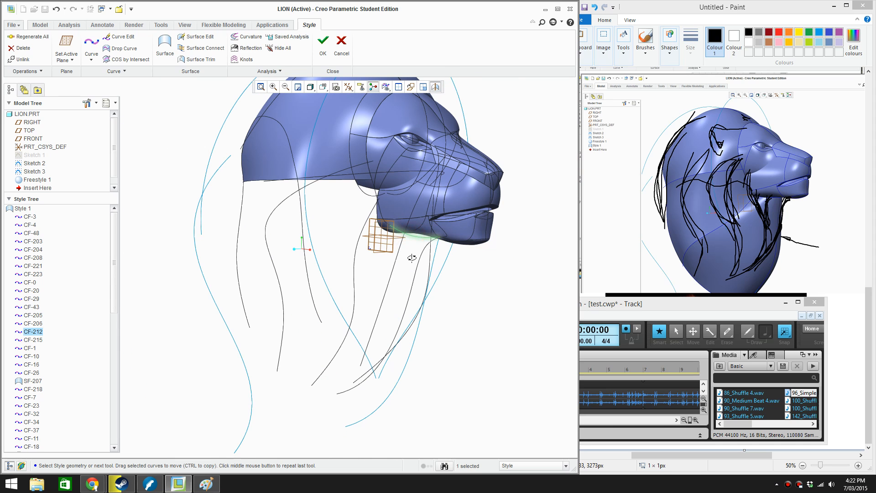
middle_click_drag(413, 237, 404, 252)
scroll(374, 212, "down", 3)
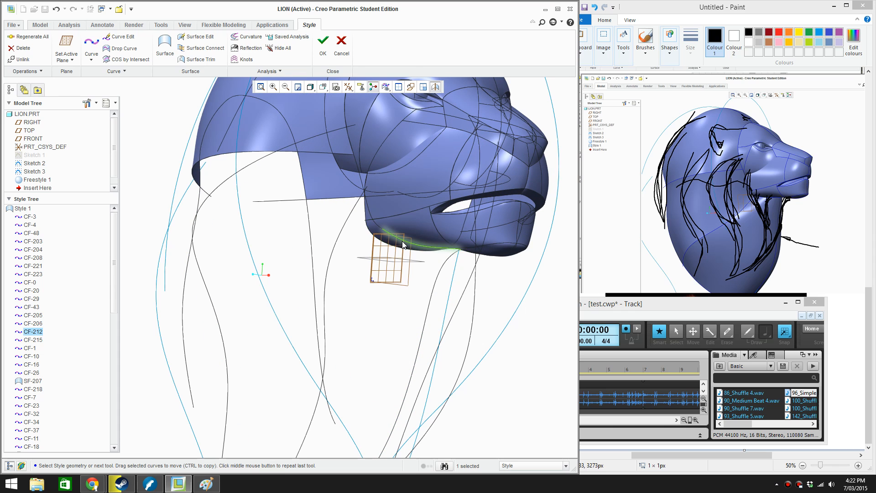
key("Delete")
left_click(417, 252)
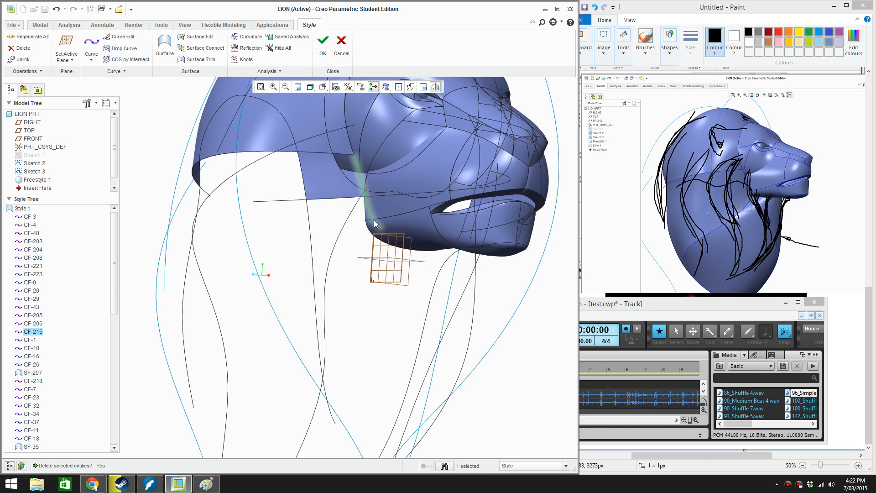
key("Delete")
left_click(418, 252)
Draw a two-point free Style curve from the jaw corner to the upper end of the front neck curve under the chin
middle_click_drag(413, 292, 383, 322)
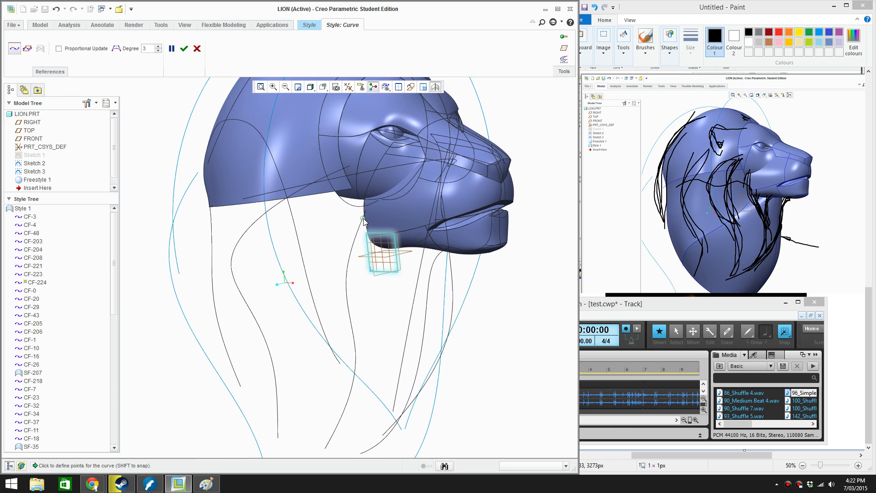
middle_click_drag(414, 275, 448, 260)
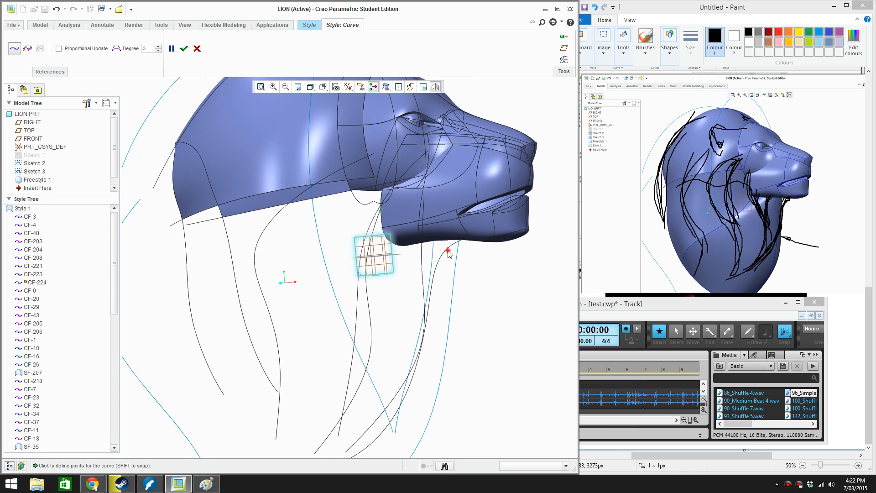
scroll(451, 256, "down", 3)
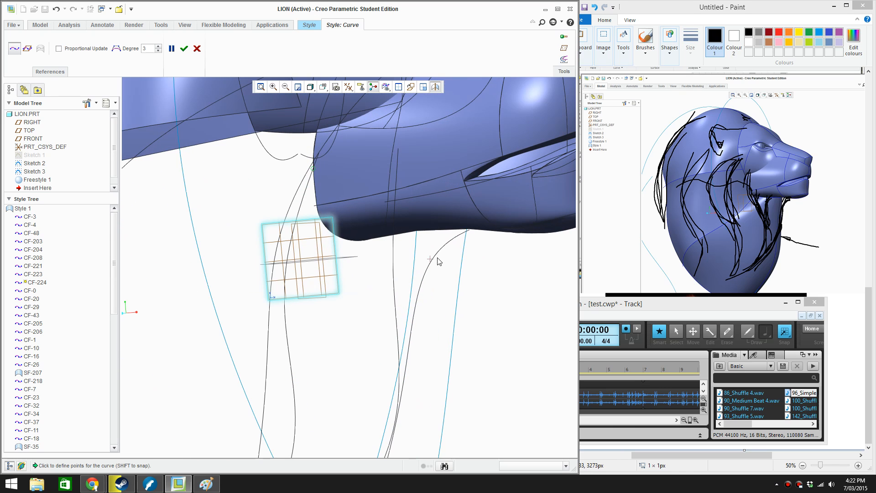
left_click(462, 232)
left_click(184, 48)
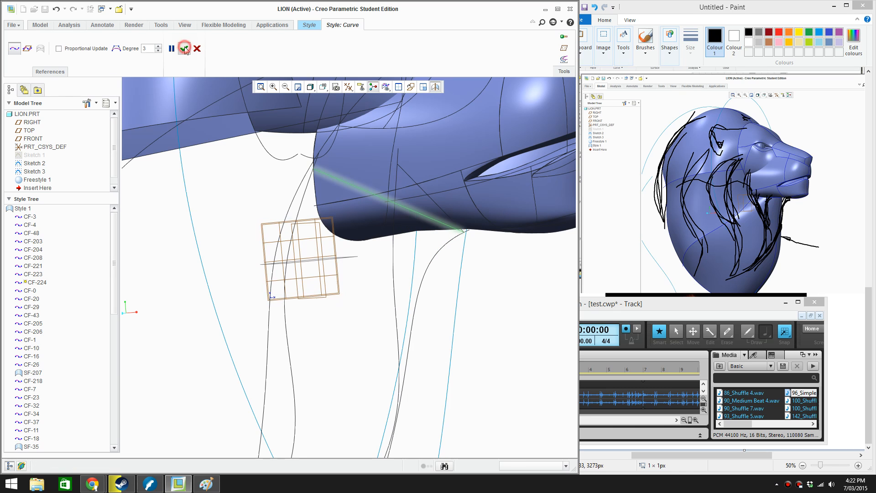
Open the straight curve running from the jaw corner to the front neck curve under the chin for editing
middle_click_drag(456, 332, 422, 329)
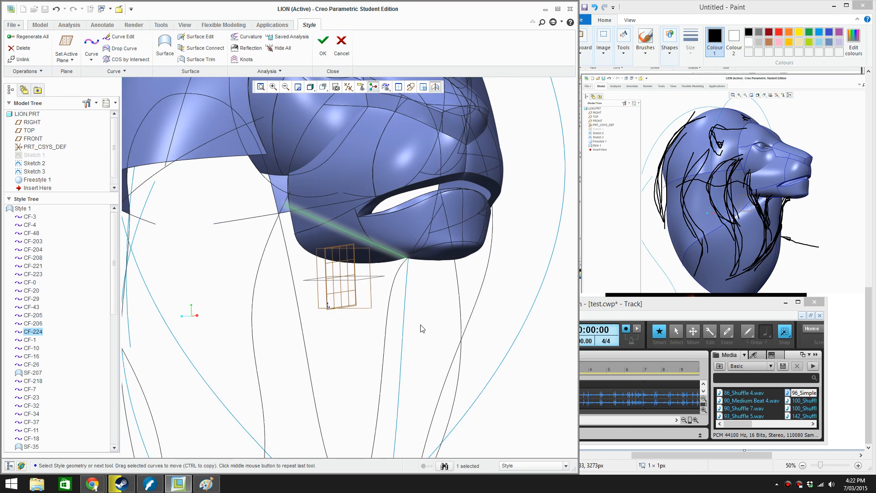
double_click(362, 239)
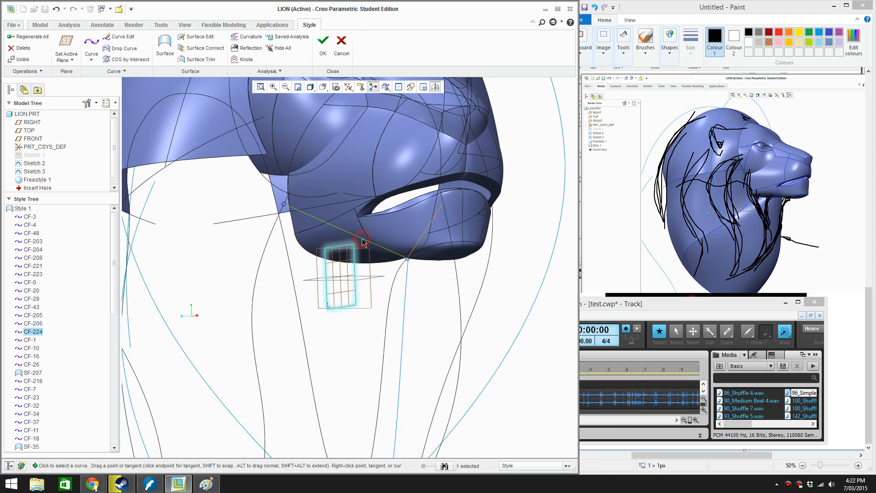
scroll(349, 293, "up", 4)
middle_click_drag(349, 293, 331, 255)
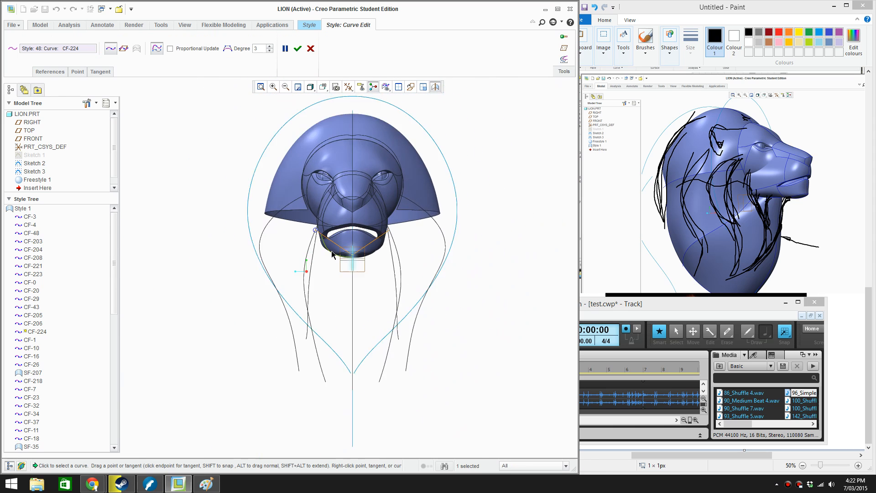
scroll(328, 253, "down", 4)
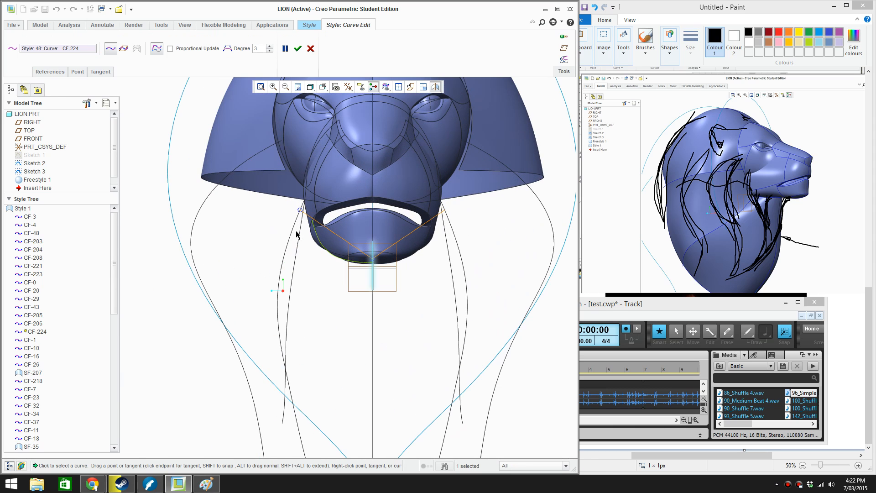
Try to bow the under-jaw curve by moving one of its control points below the jaw
left_click(227, 50)
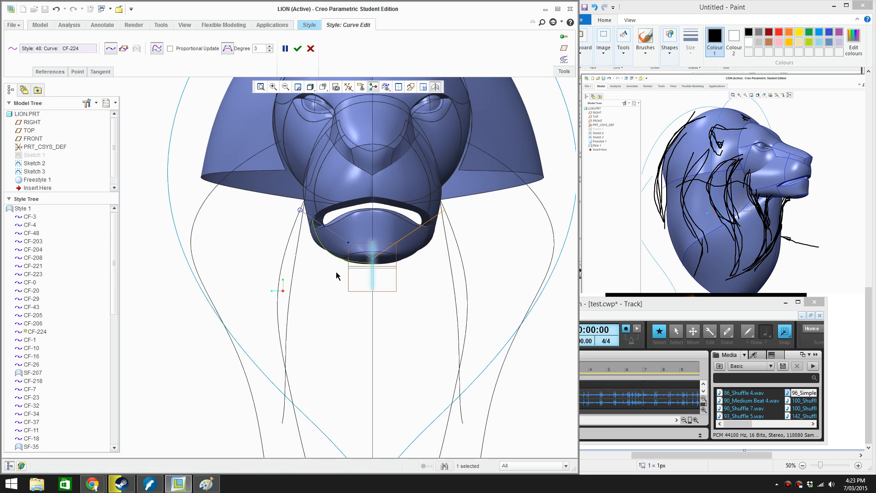
left_click_drag(350, 246, 334, 269)
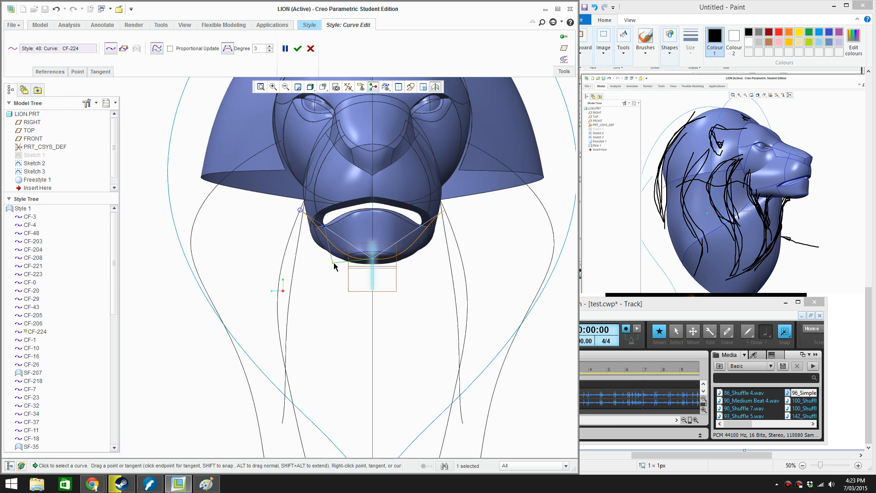
key("ctrl+z")
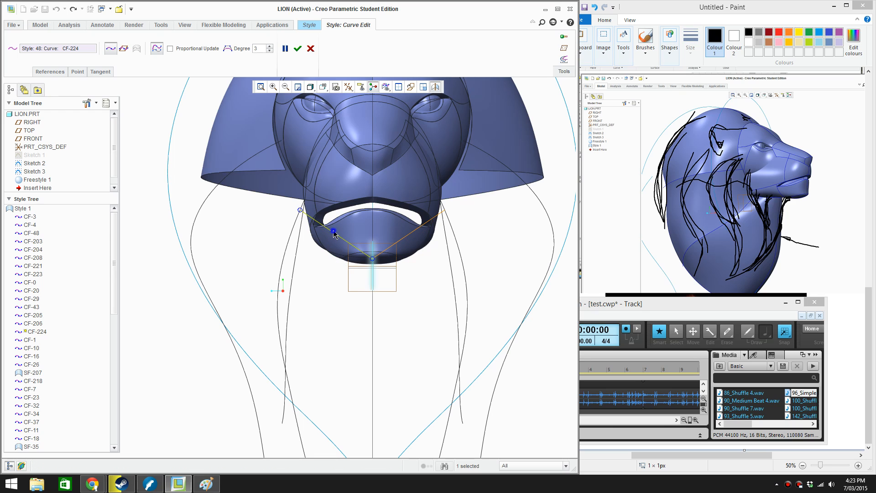
Add a midpoint to the under-jaw curve and pull it outward and down so the curve follows the lower jaw
right_click(334, 234)
left_click(361, 287)
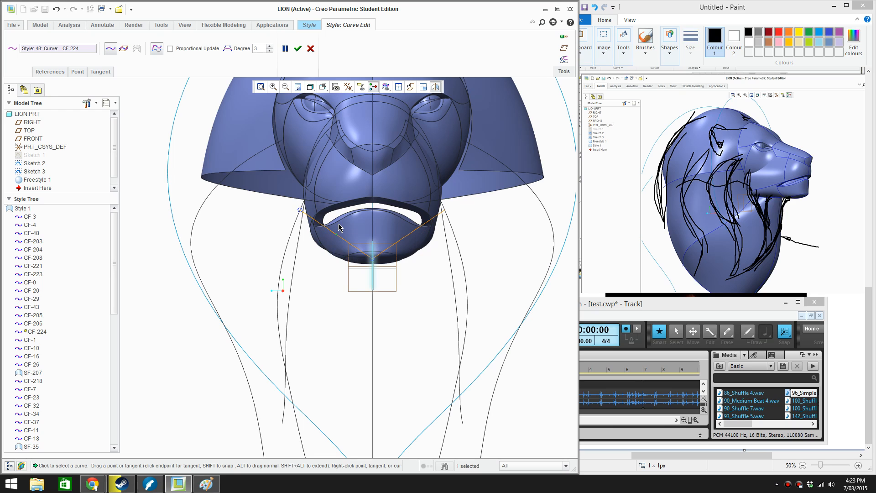
left_click_drag(337, 237, 323, 254)
scroll(324, 256, "down", 3)
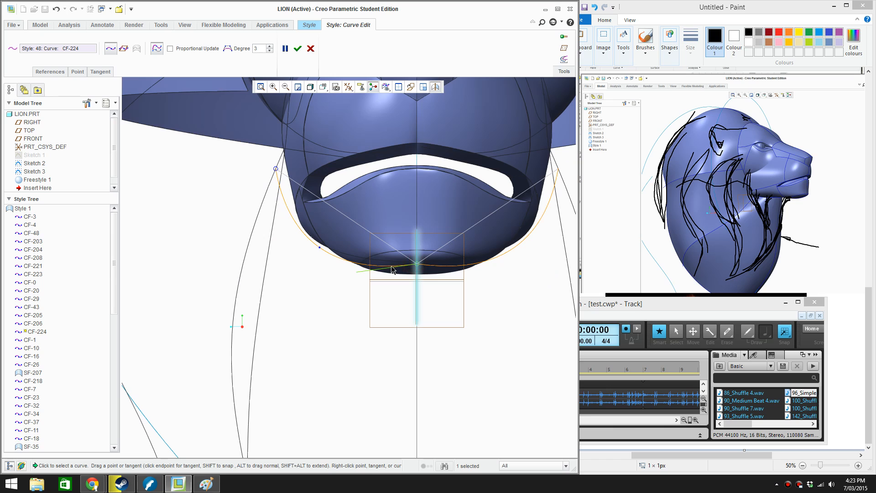
Set the tangent at the chin end of the under-jaw curve normal to the vertical centre plane
right_click(392, 269)
left_click(410, 366)
scroll(424, 354, "up", 1)
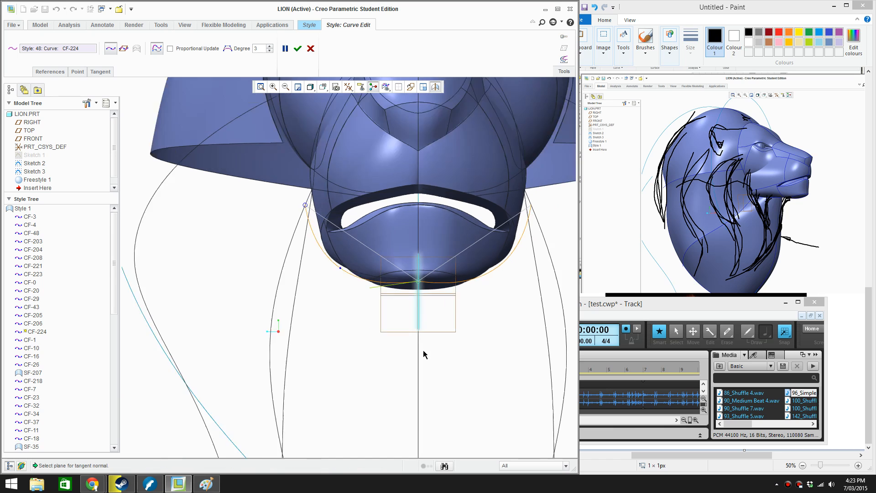
scroll(423, 354, "up", 1)
left_click(419, 326)
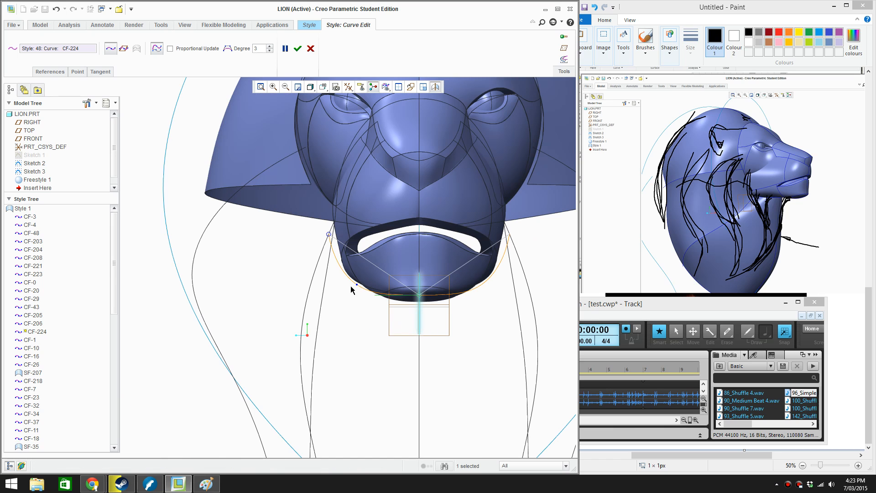
Adjust the midpoint of the under-jaw curve and move its rear end up to the jaw corner
scroll(355, 287, "down", 2)
left_click_drag(363, 286, 368, 283)
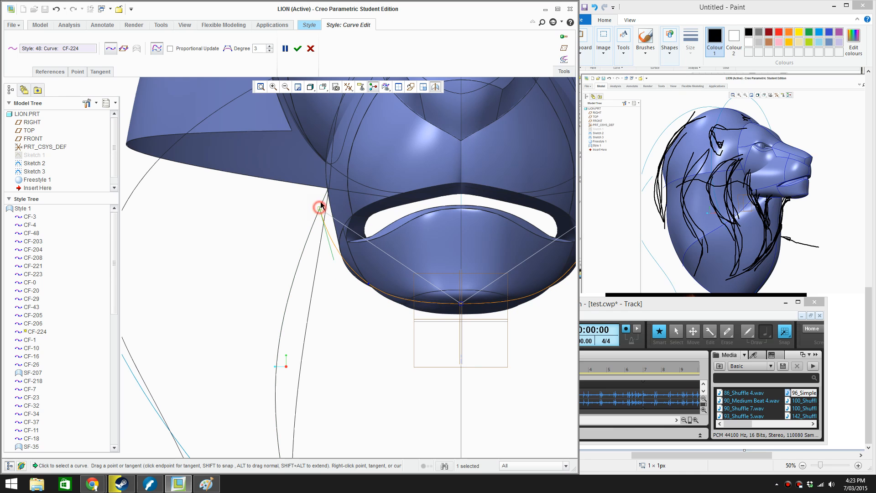
left_click_drag(319, 208, 328, 190)
Snap the upper end of the neck curve descending from the jaw corner to the relocated end of the under-jaw curve
middle_click_drag(329, 199, 423, 226)
left_click(416, 215)
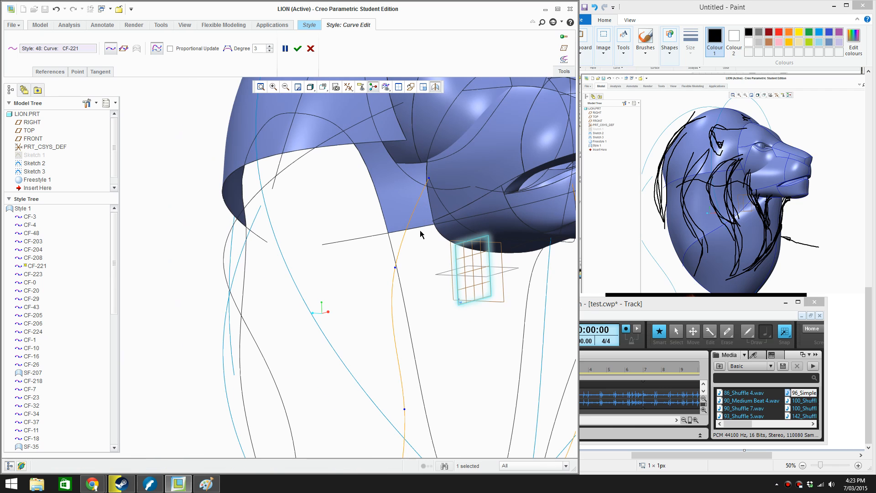
scroll(418, 231, "up", 5)
middle_click_drag(418, 231, 351, 235)
scroll(351, 235, "down", 6)
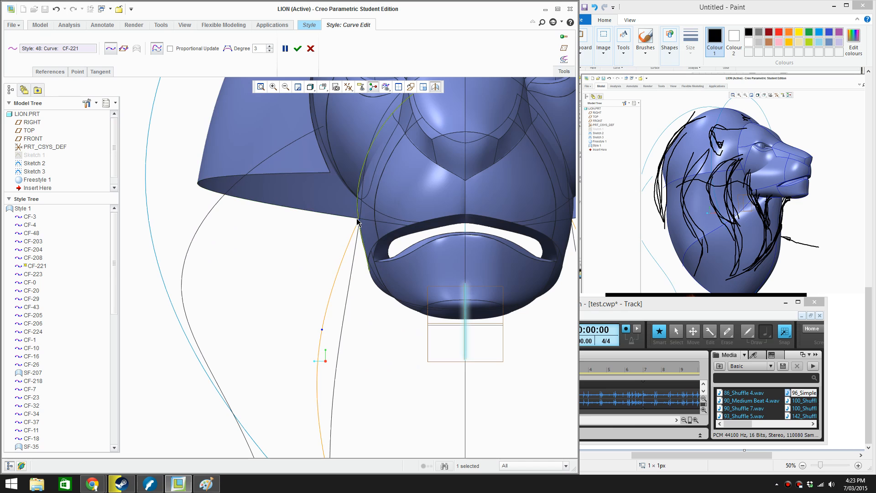
left_click_drag(361, 221, 363, 222)
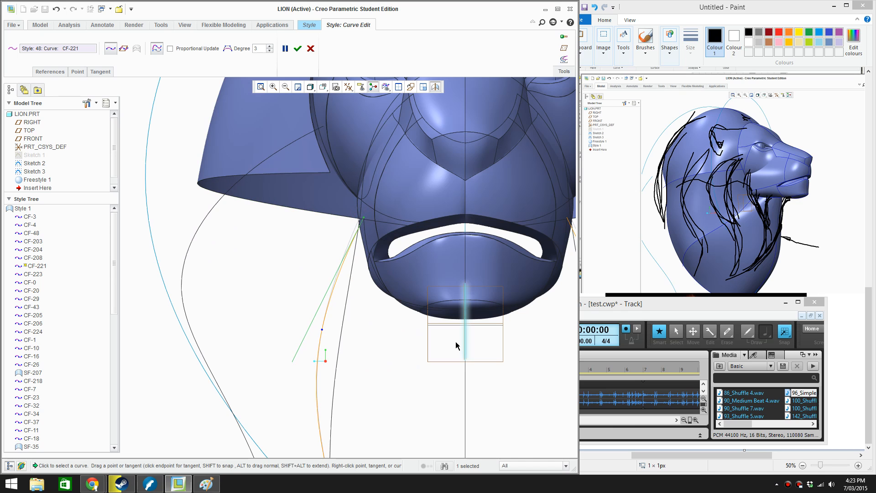
Check the side mane, front neck and under-jaw curves and their end points, and accept the curve edits
scroll(455, 345, "up", 3)
left_click(388, 234)
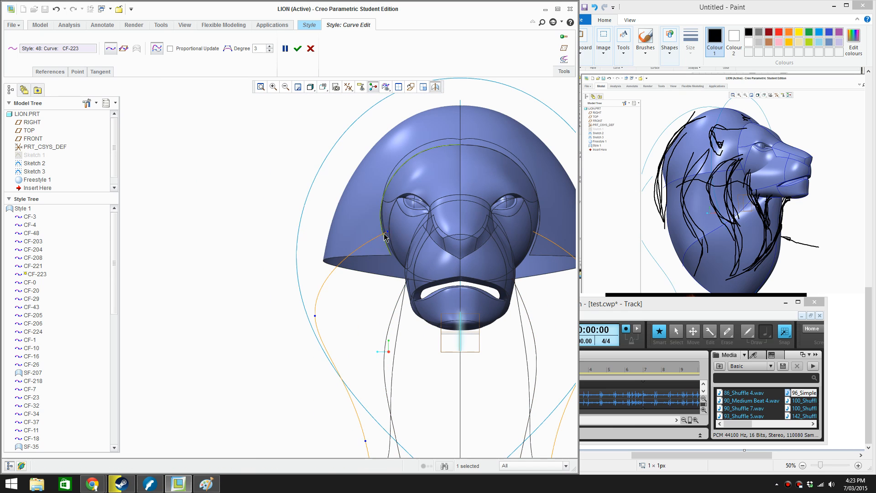
middle_click_drag(392, 230, 440, 280)
left_click(415, 250)
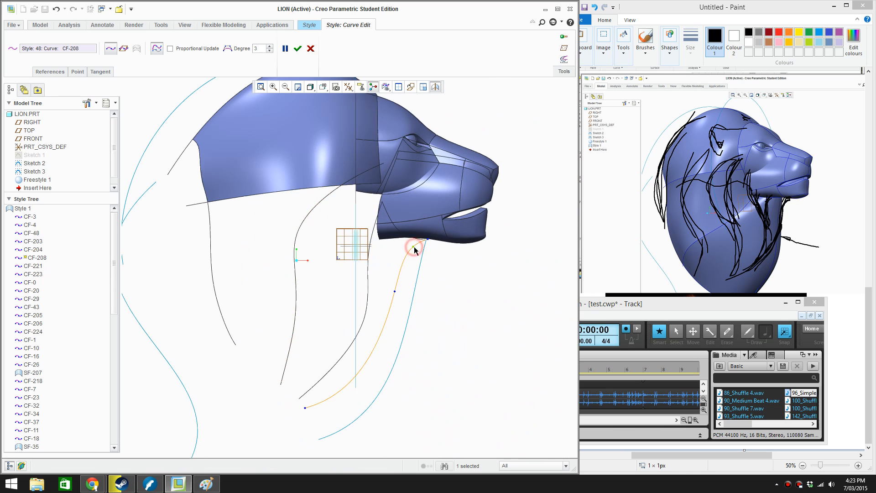
scroll(427, 244, "down", 3)
left_click(438, 232)
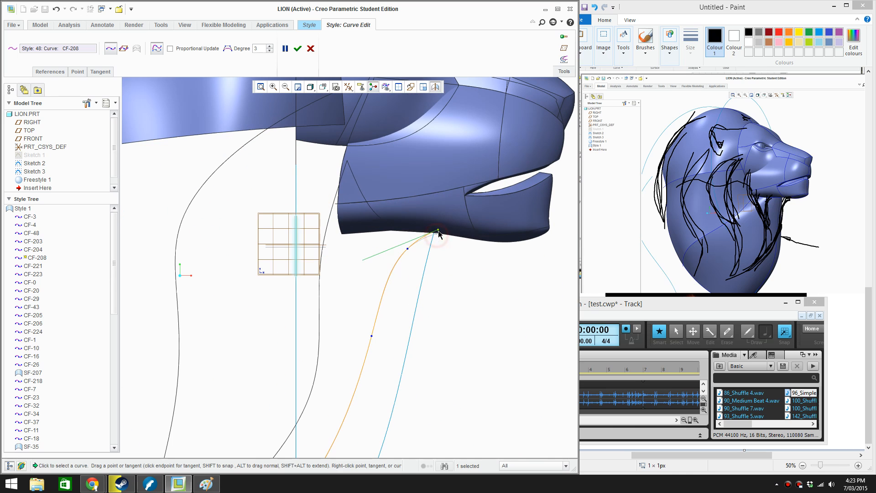
left_click(382, 226)
scroll(401, 257, "up", 3)
middle_click_drag(403, 258, 338, 258)
scroll(337, 258, "down", 3)
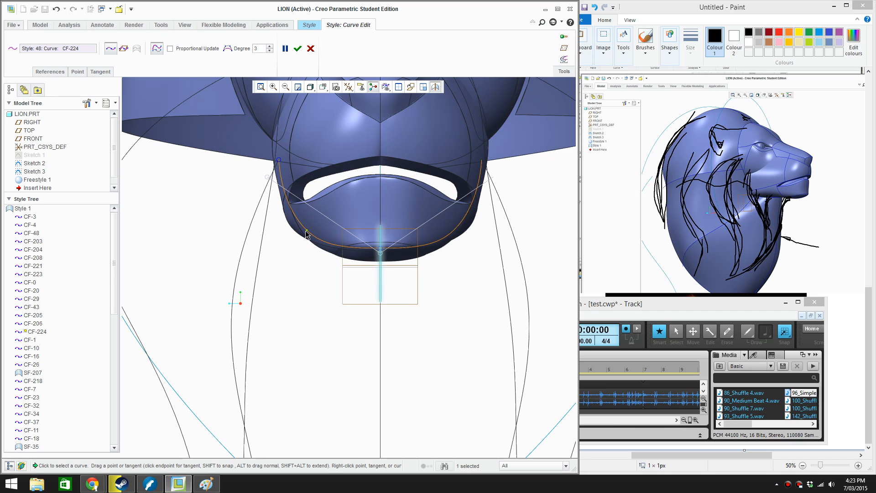
scroll(343, 247, "up", 5)
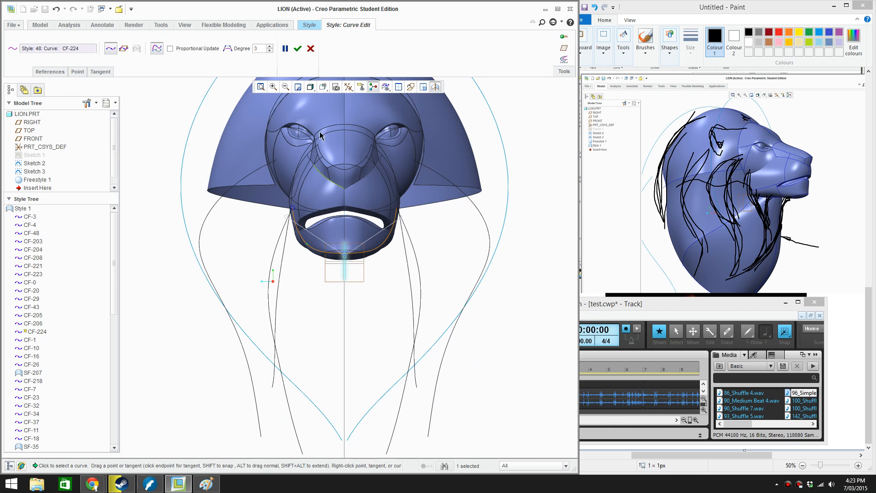
left_click(298, 48)
Draw a two-point free Style curve joining the lower end of the jaw-corner neck curve to the lower end of the front neck curve
middle_click_drag(363, 247, 347, 296)
left_click(92, 43)
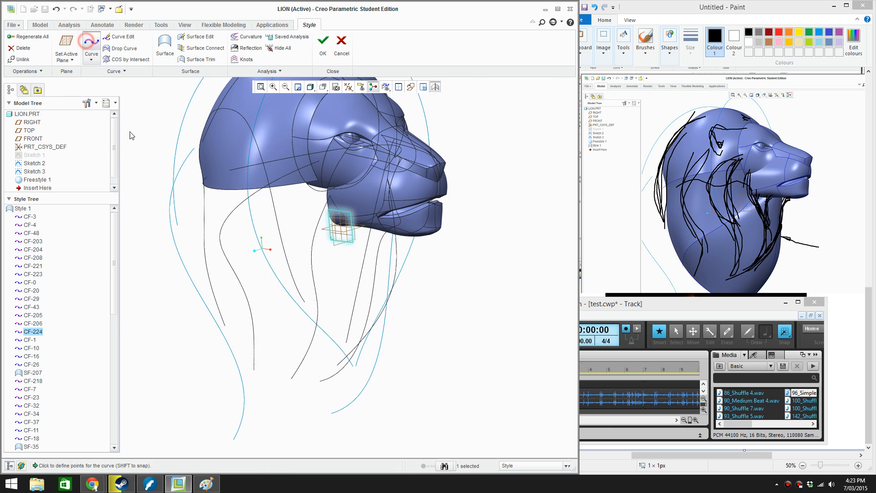
mouse_move(303, 398)
middle_mouse_down()
mouse_move(301, 418)
mouse_move(304, 391)
middle_mouse_up()
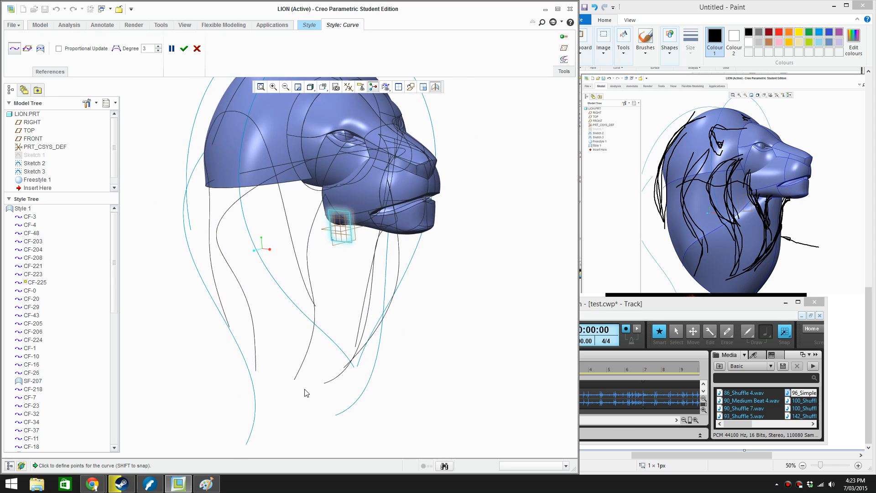
scroll(305, 374, "up", 5)
left_click(296, 357)
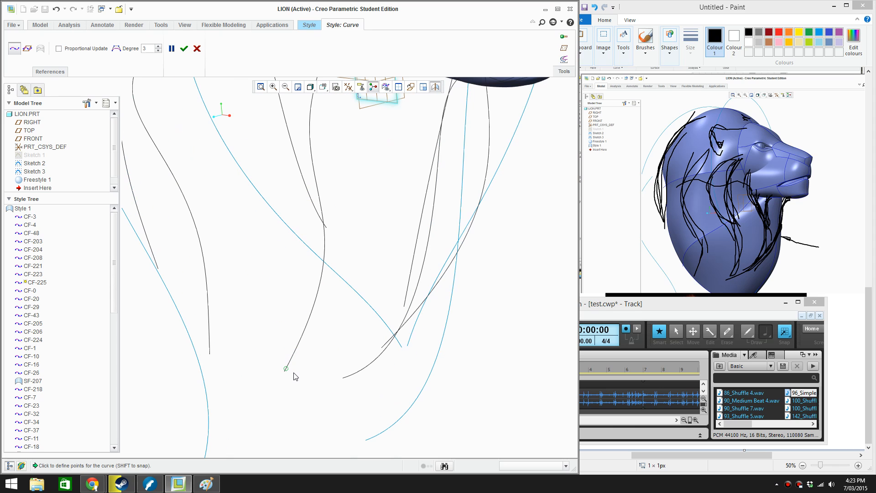
left_click(343, 378)
mouse_move(352, 346)
middle_mouse_down()
mouse_move(342, 346)
mouse_move(353, 355)
middle_mouse_up()
scroll(353, 355, "down", 4)
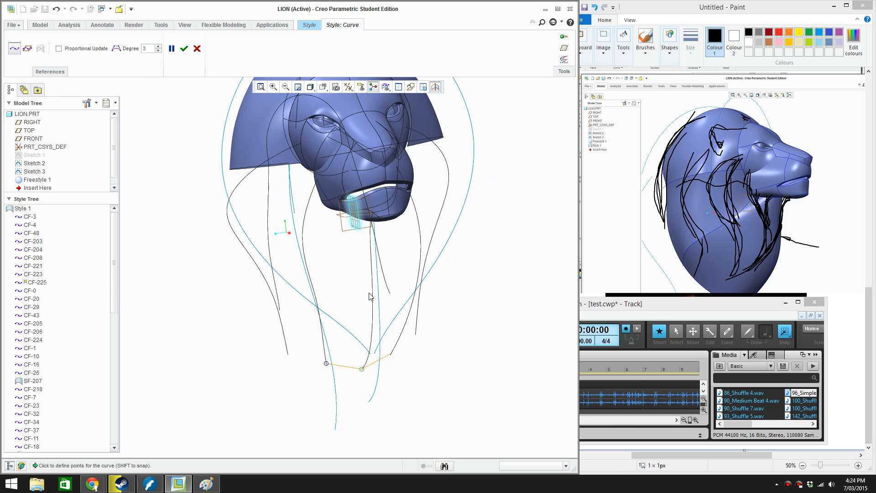
left_click(184, 48)
Create a Style surface for the front of the neck bounded by the bottom, jaw-corner neck, under-jaw and front neck curves
middle_click_drag(364, 332, 386, 323)
left_click(551, 306)
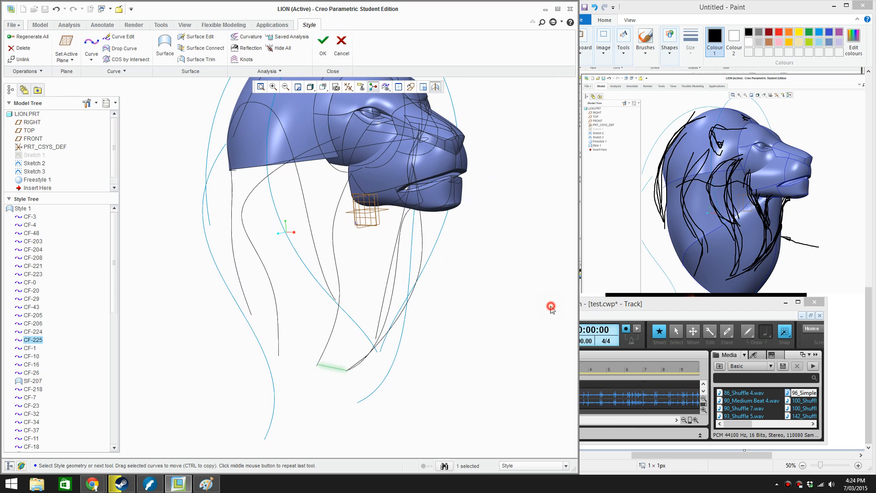
left_click(164, 46)
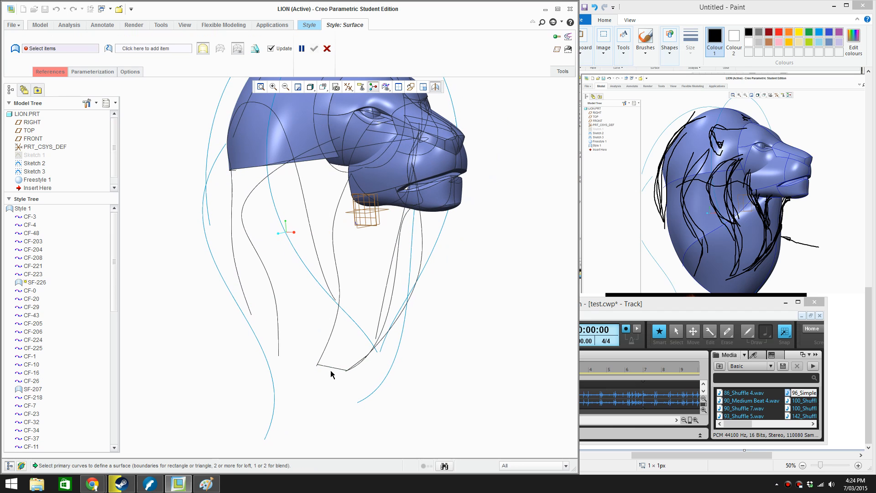
left_click(331, 368)
left_click(327, 341, "ctrl")
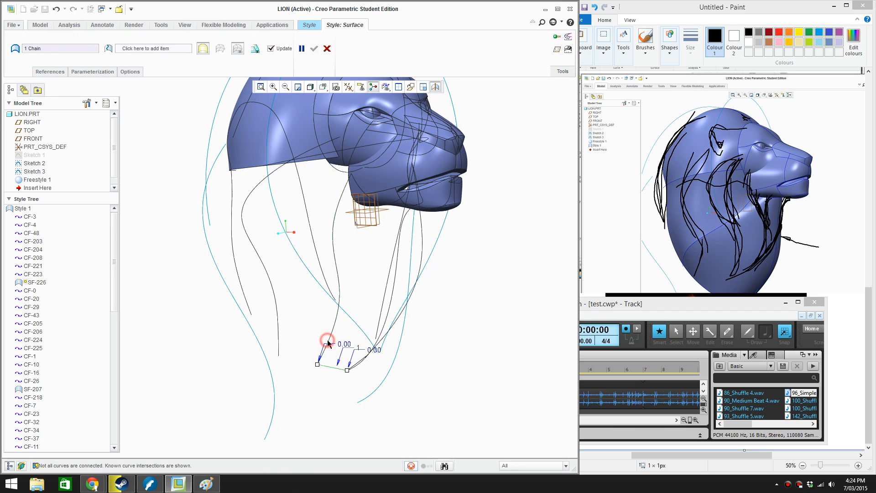
left_click(356, 189, "ctrl")
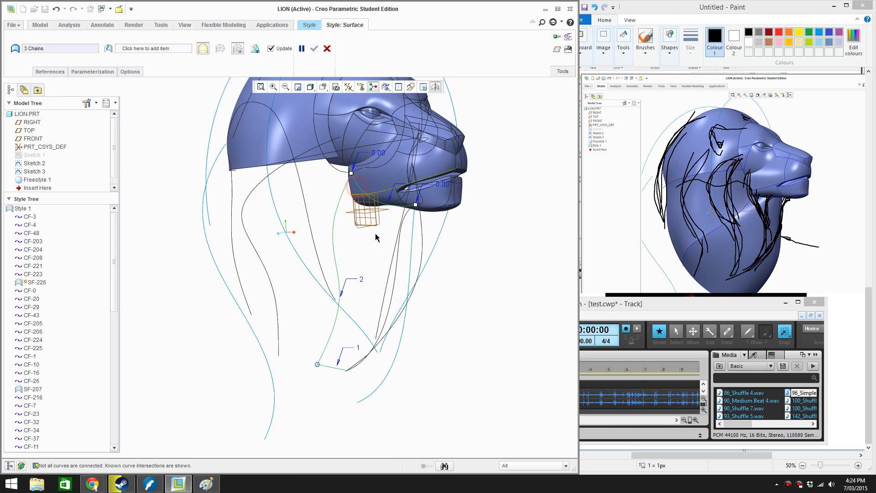
left_click(391, 296, "ctrl")
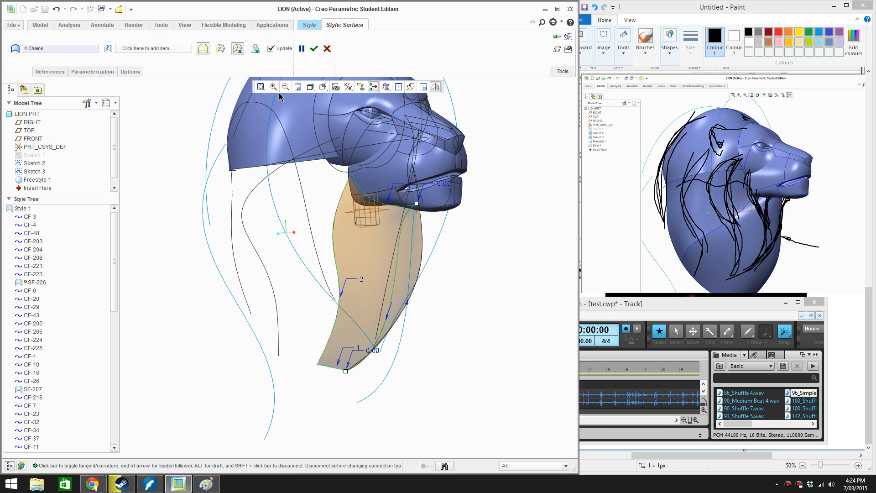
left_click(313, 49)
Draw a two-point free Style curve from the jaw corner up to the upper end of the side mane curve on the cheek
mouse_move(467, 309)
middle_mouse_down()
mouse_move(343, 315)
mouse_move(405, 319)
mouse_move(447, 309)
mouse_move(438, 323)
mouse_move(310, 285)
middle_mouse_up()
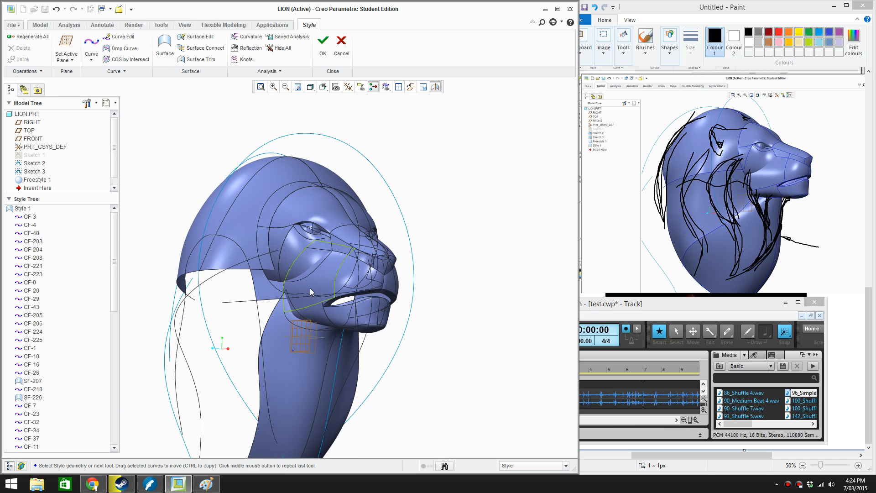
left_click(91, 46)
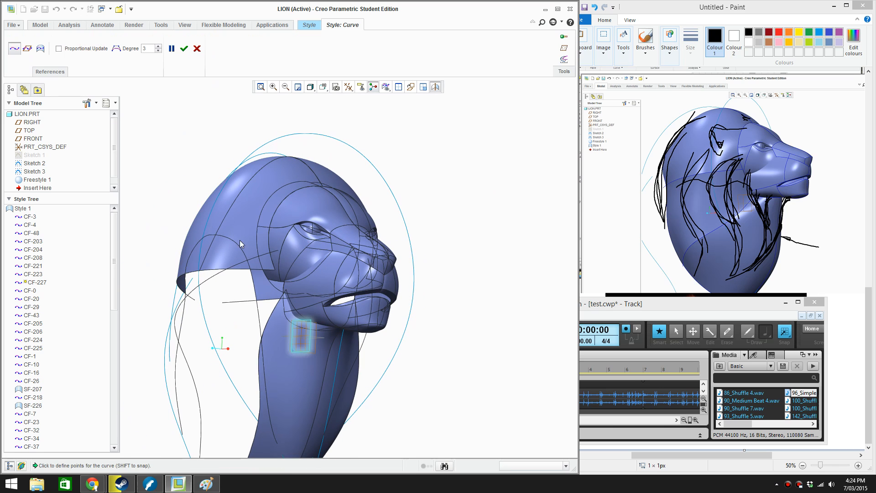
scroll(319, 338, "down", 8)
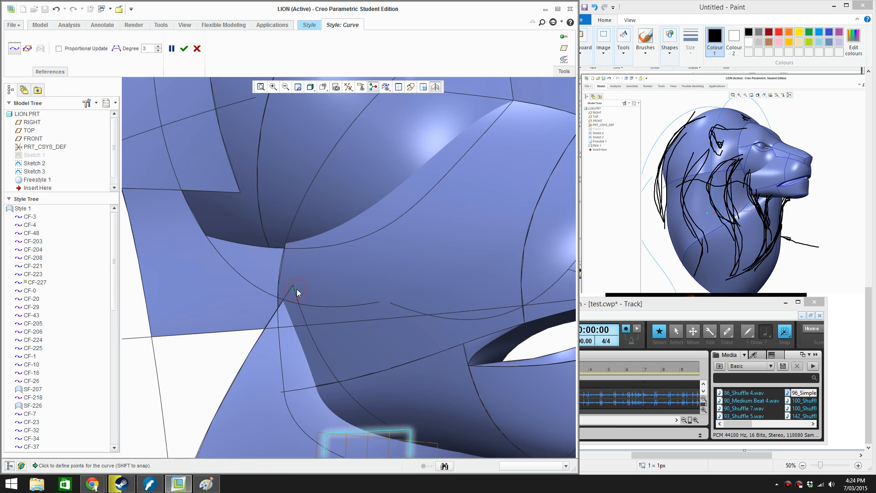
scroll(291, 277, "up", 3)
scroll(271, 203, "up", 2)
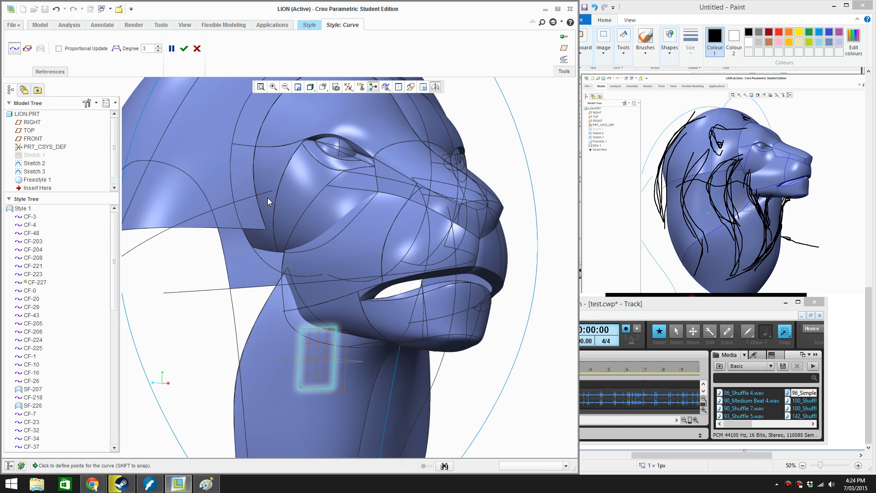
left_click(268, 192)
left_click(184, 49)
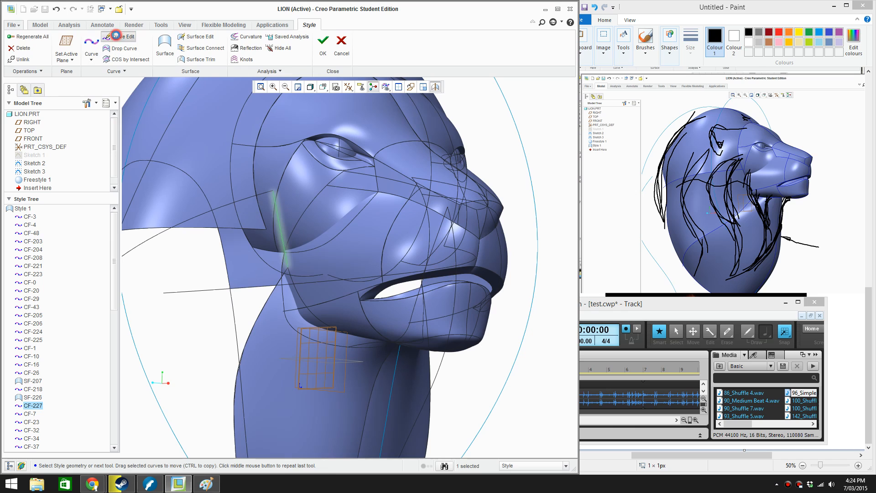
Constrain the jaw-corner end of the new cheek curve to Tangent
left_click(115, 34)
scroll(241, 260, "down", 2)
scroll(241, 264, "down", 1)
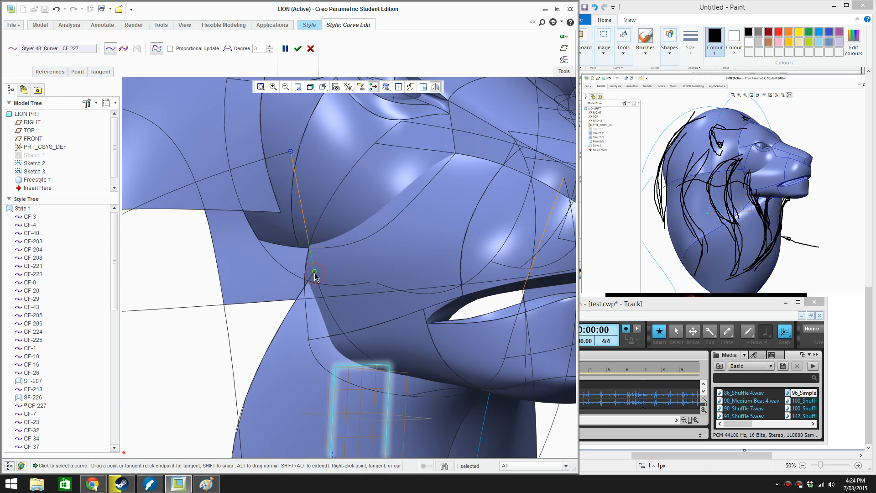
right_click(312, 254)
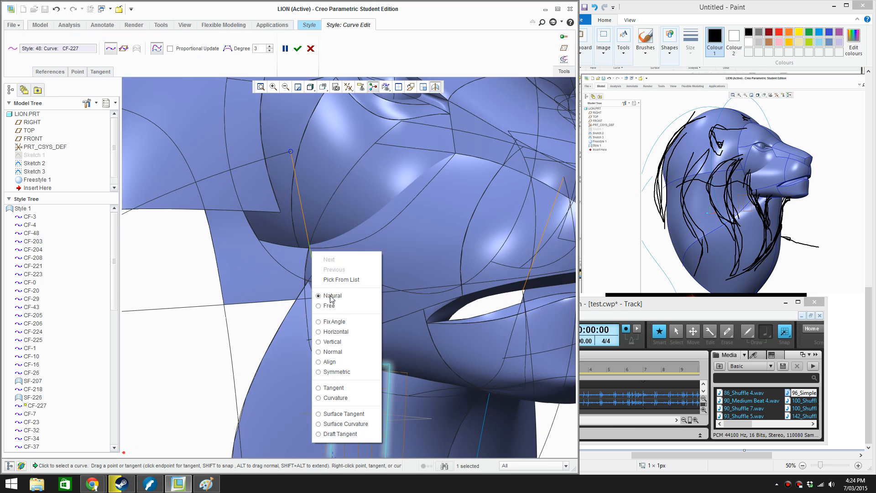
left_click(339, 375)
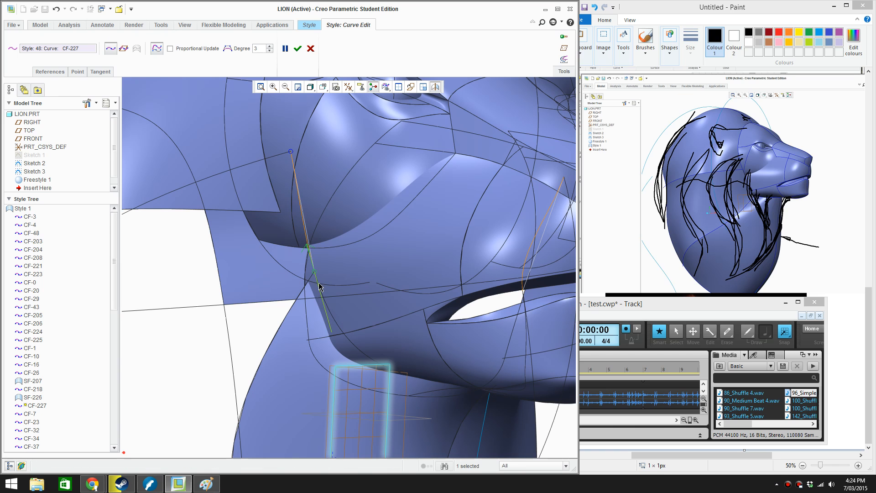
scroll(319, 277, "up", 3)
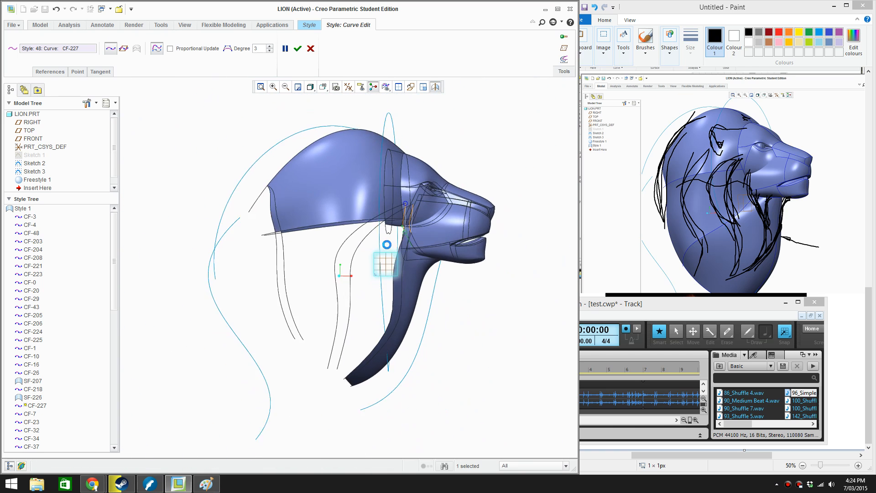
scroll(390, 232, "down", 4)
scroll(393, 244, "down", 3)
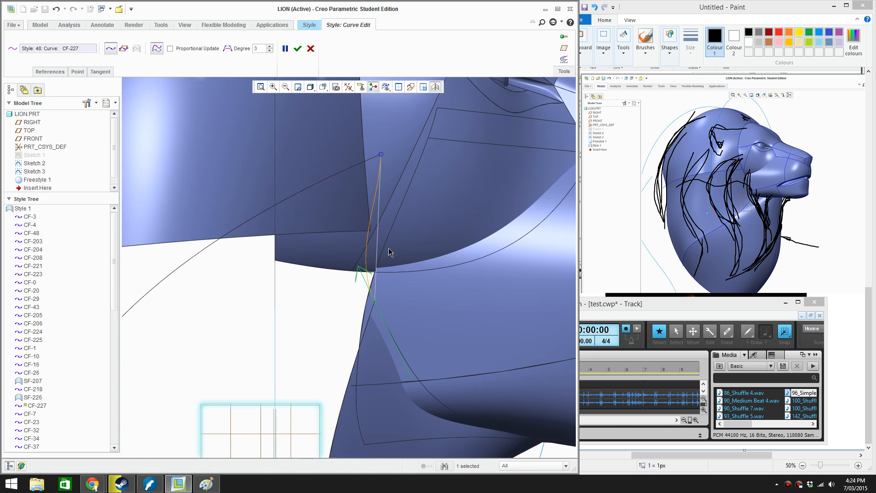
Adjust the tangent at the upper end of the cheek curve in the front view to follow the cheek
key("f")
scroll(317, 198, "down", 5)
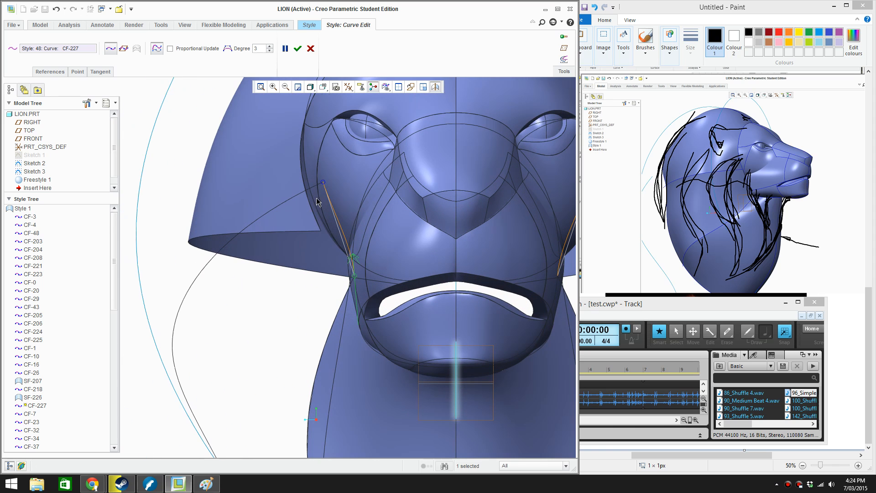
left_click(323, 183)
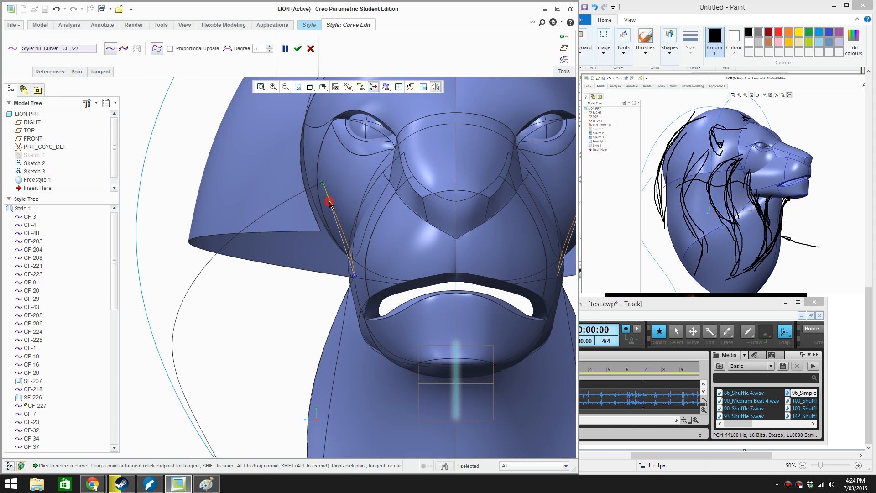
left_click_drag(329, 202, 328, 210)
Shift the upper end of the side mane curve slightly outward along the cheek
left_click(313, 190)
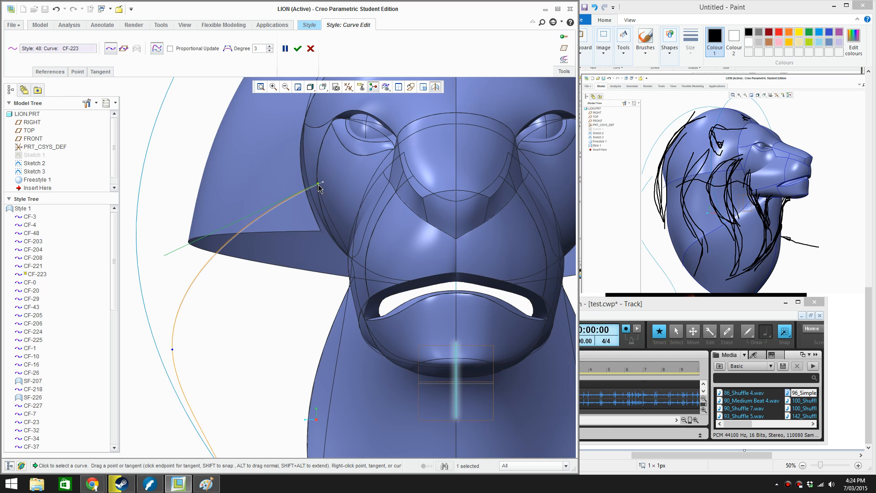
key("t")
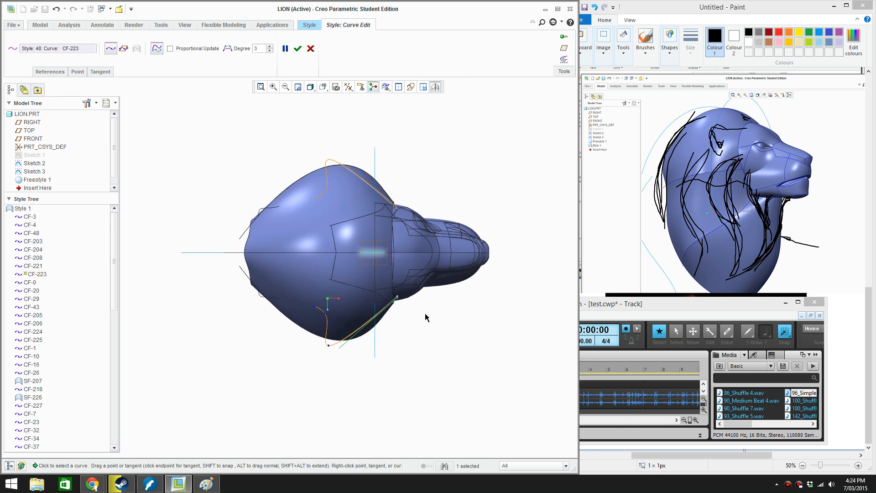
scroll(426, 318, "down", 5)
key("f")
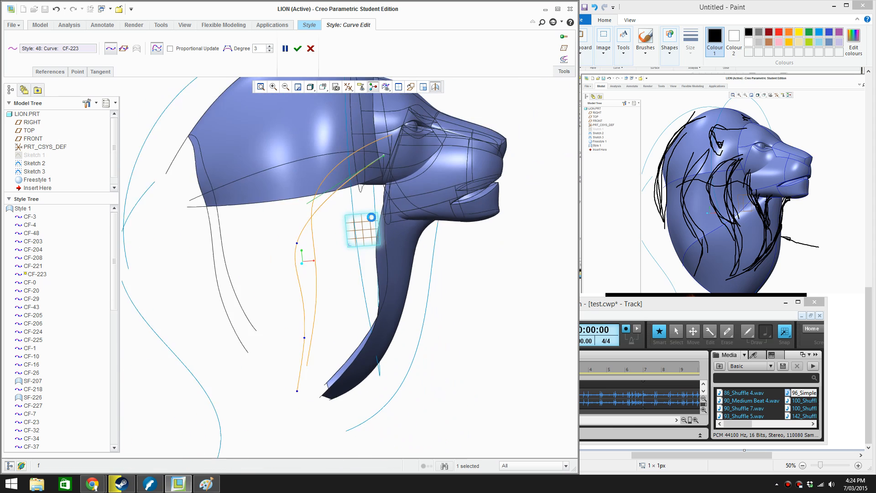
scroll(413, 245, "down", 5)
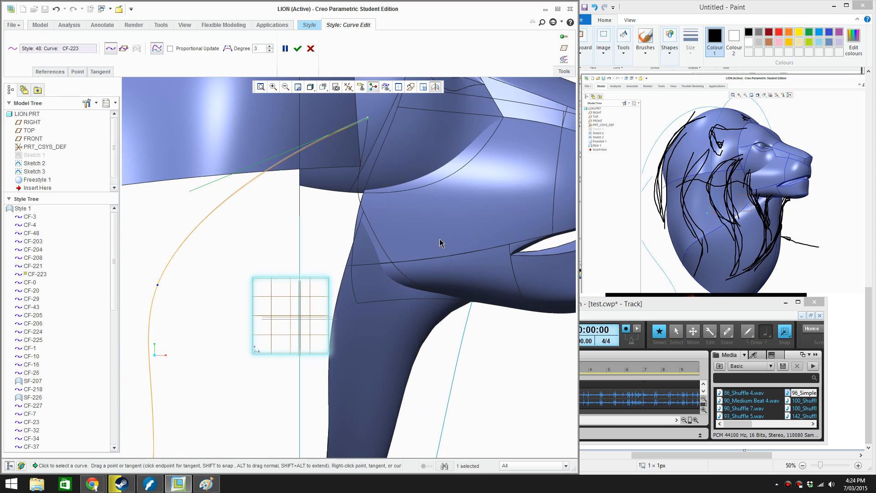
Move the upper end of the jaw-corner neck curve slightly forward onto the jaw in the side view
left_click(366, 218)
left_click(367, 214)
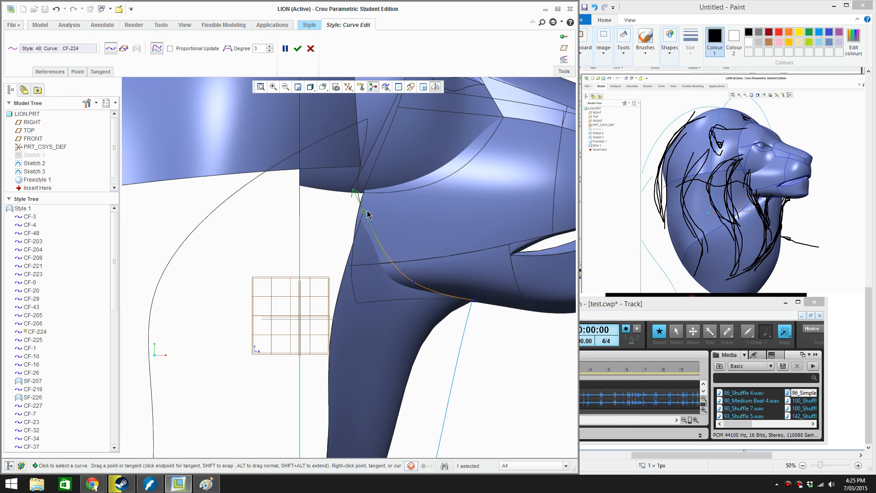
left_click(365, 213)
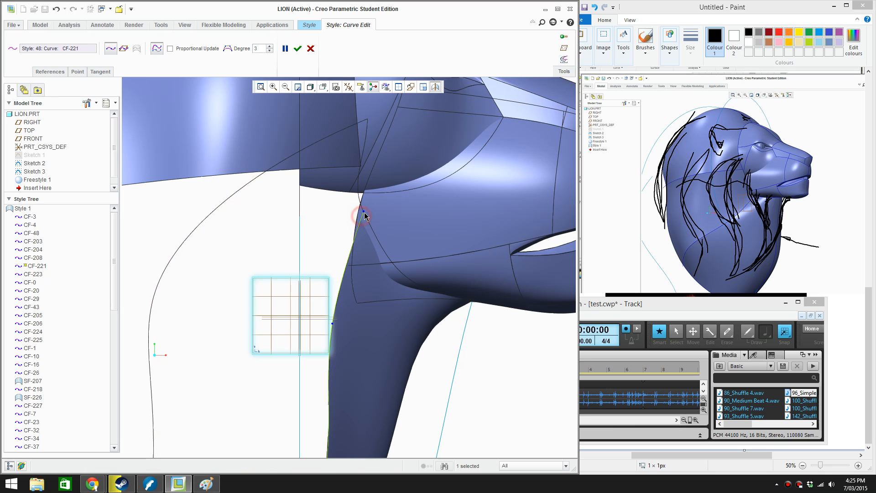
left_click_drag(364, 212, 372, 210)
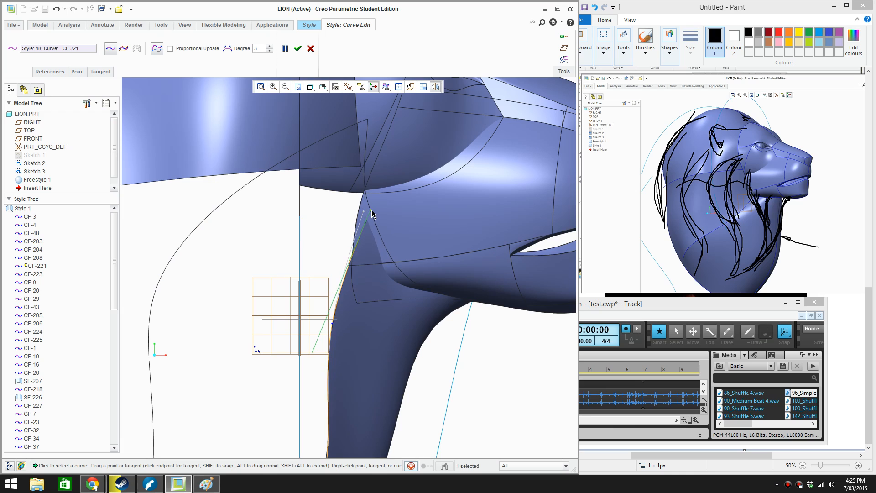
Fine-tune the upper end of the side mane curve in the side view and accept the curve edits
left_click(368, 120)
left_click(368, 119)
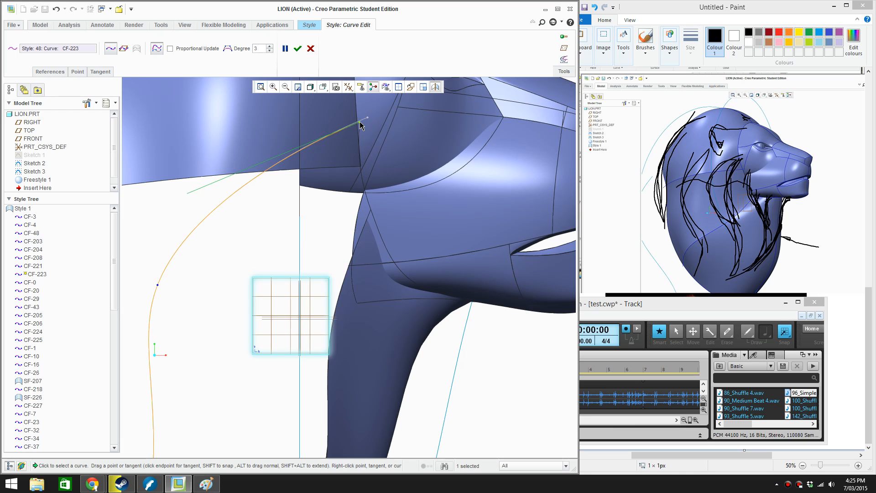
left_click(298, 49)
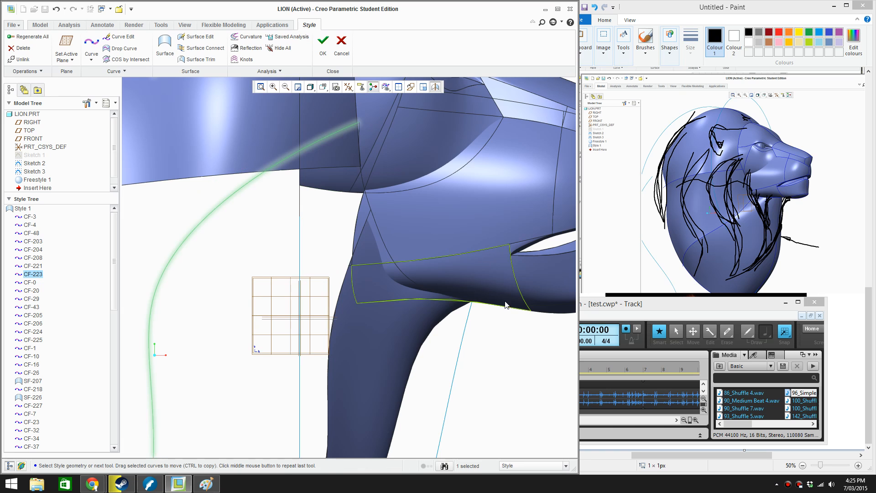
Edit the cheek curve between jaw corner and side mane curve, setting its jaw-corner tangent to Free
middle_click_drag(493, 300, 360, 313)
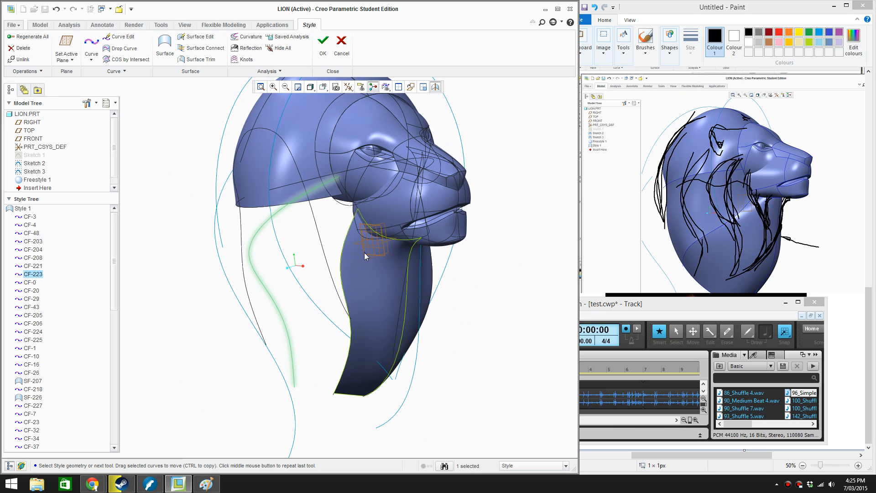
middle_click_drag(364, 252, 334, 207)
scroll(322, 216, "down", 4)
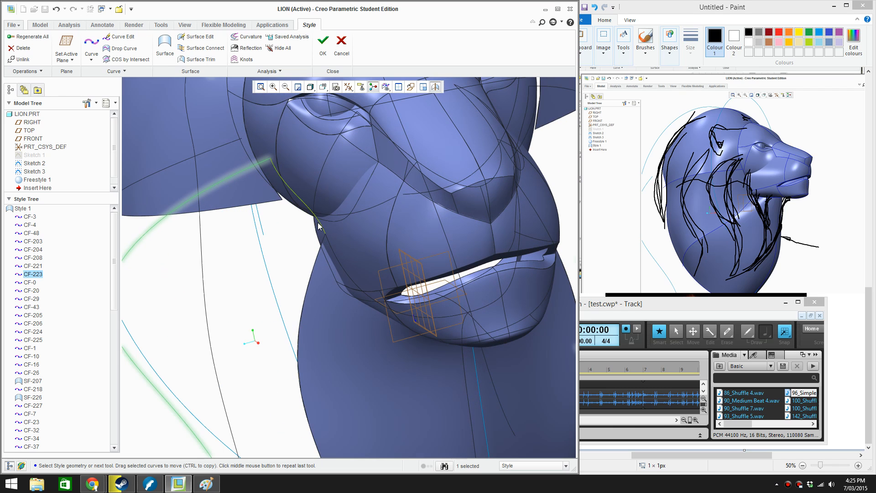
left_click(318, 224)
double_click(321, 227)
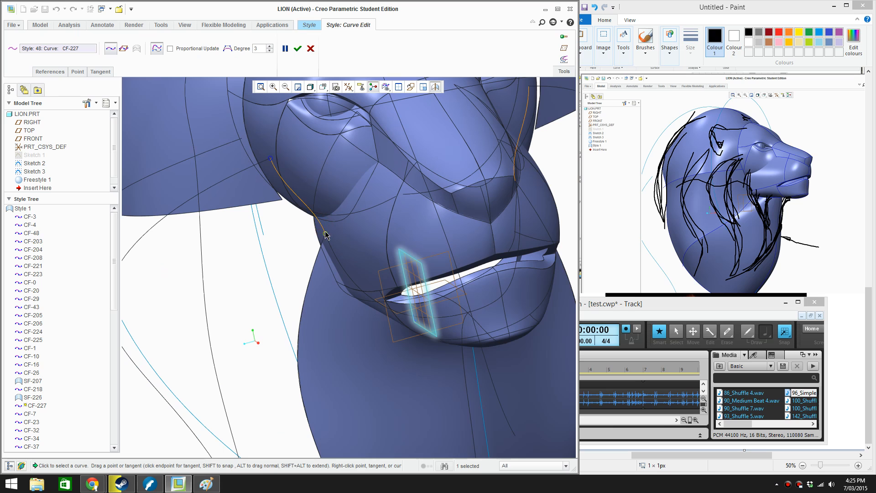
right_click(322, 223)
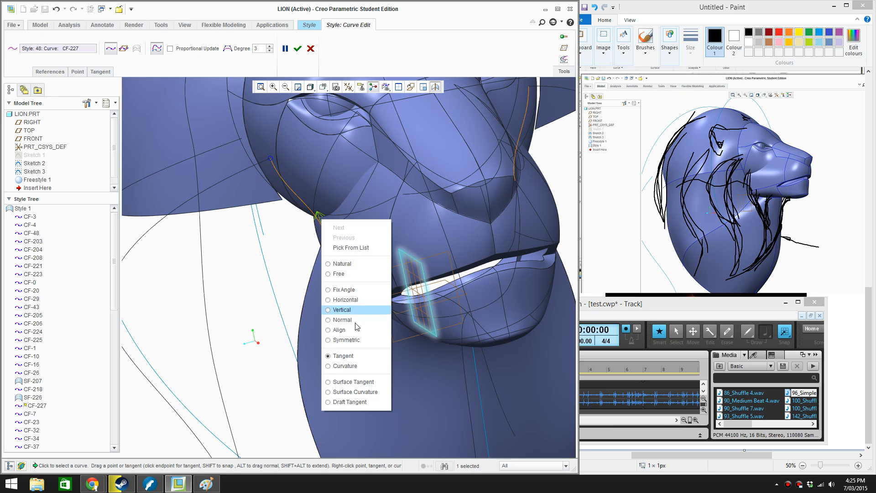
left_click(350, 273)
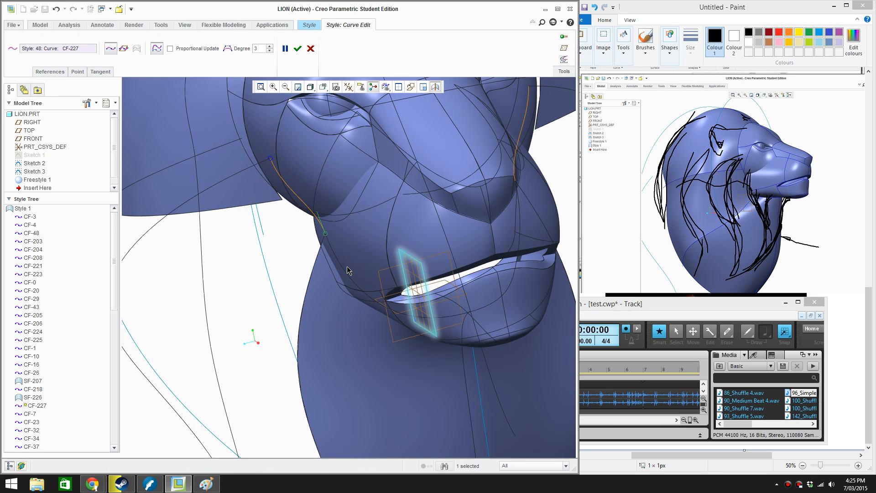
Pull the cheek curve's jaw-corner tangent slightly outward in the front view to straighten its lower part
middle_click_drag(351, 274, 452, 226)
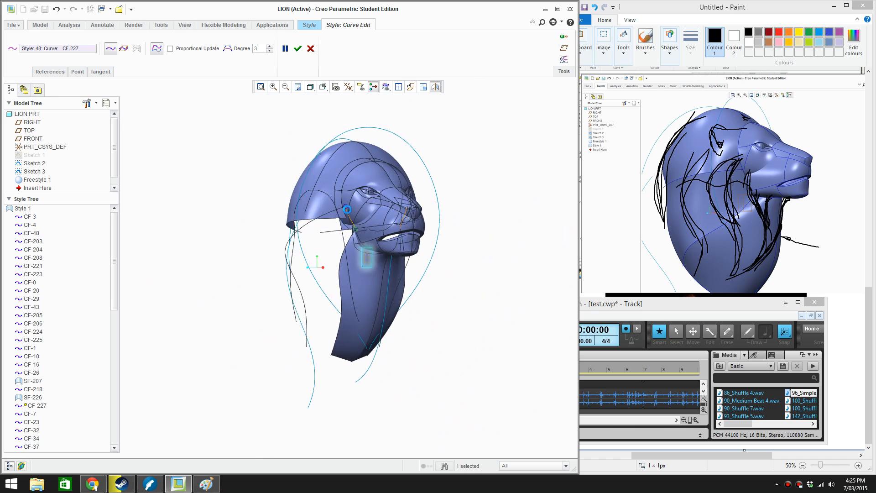
scroll(312, 235, "down", 7)
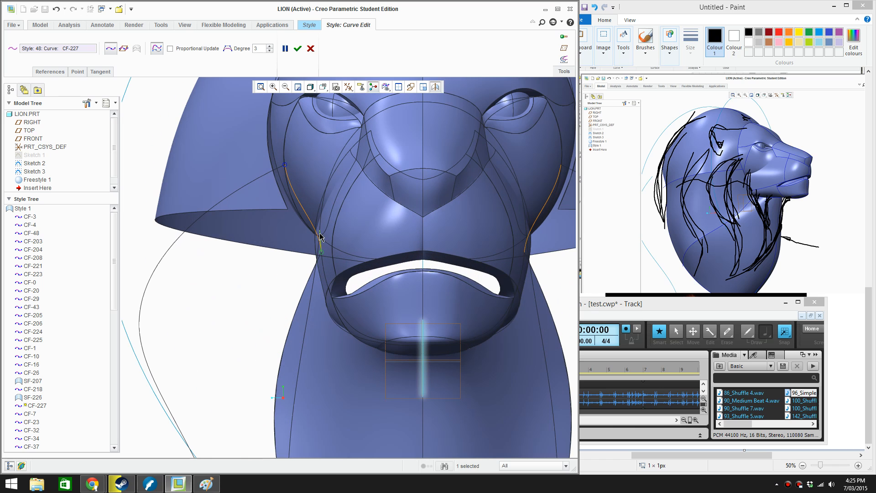
mouse_move(320, 237)
left_mouse_down()
mouse_move(307, 237)
mouse_move(313, 242)
left_mouse_up()
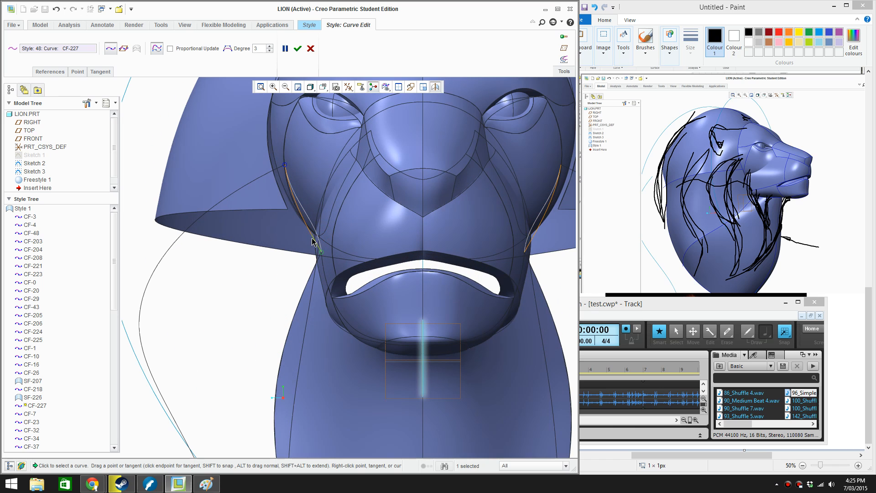
Reshape the cheek curve in the top view by adjusting the tangents at its jaw-corner and upper ends
key("t")
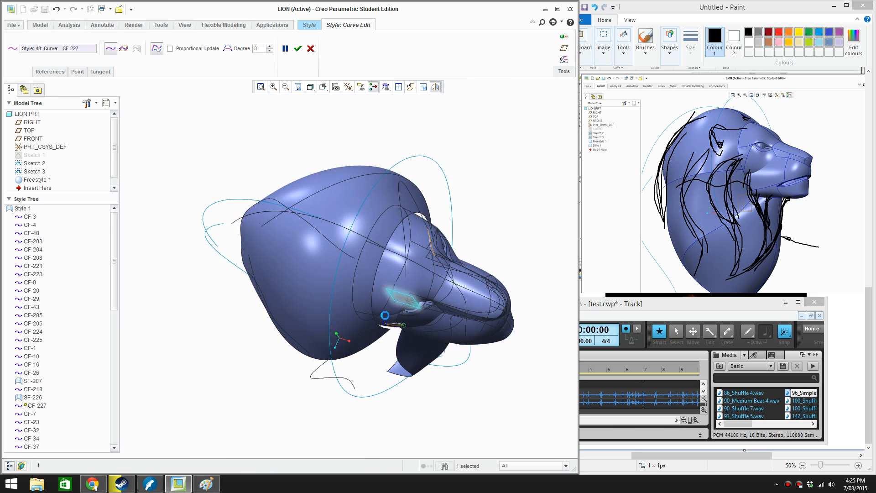
scroll(403, 298, "down", 7)
scroll(392, 299, "down", 3)
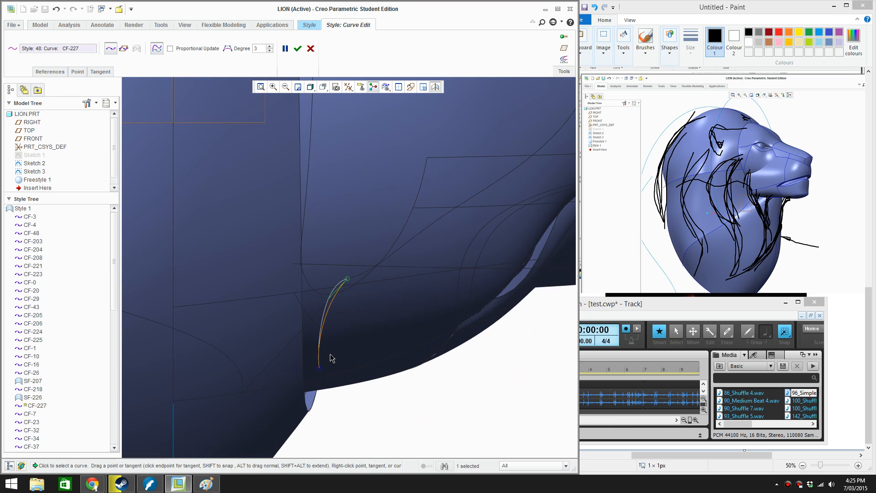
left_click_drag(332, 297, 347, 300)
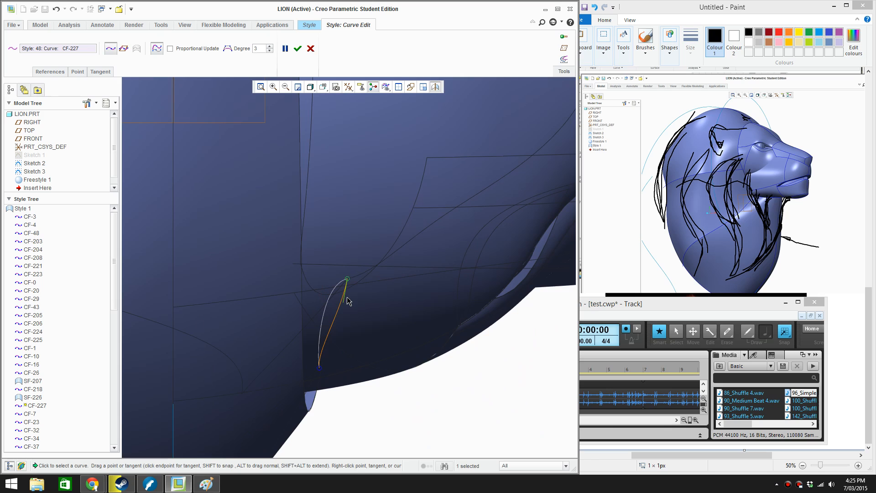
left_click(319, 367)
left_click_drag(316, 358, 326, 358)
key("ctrl+d")
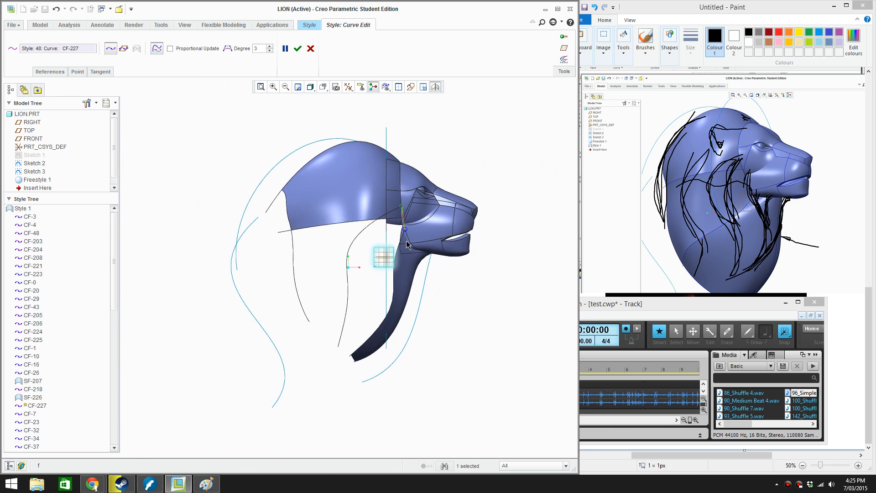
Adjust both end tangents of the cheek curve in the side view and accept the curve edit
scroll(406, 240, "down", 5)
scroll(407, 236, "down", 3)
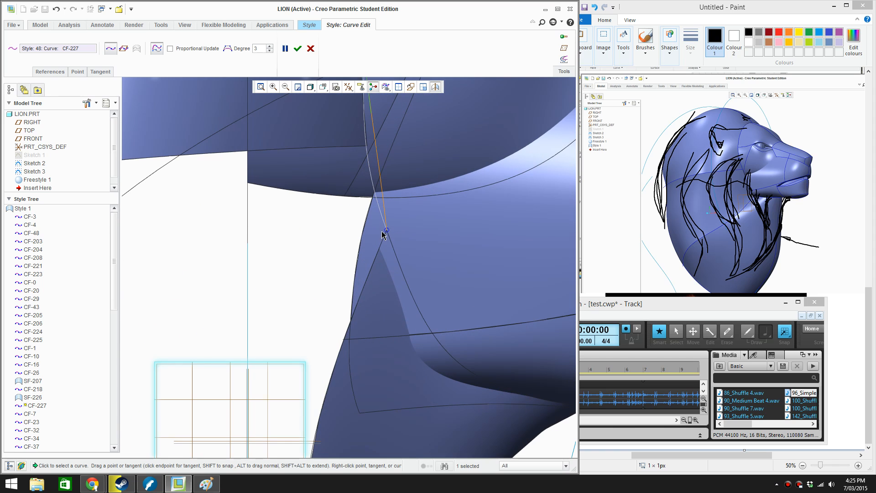
middle_click_drag(382, 234, 374, 161)
left_click_drag(375, 154, 384, 153)
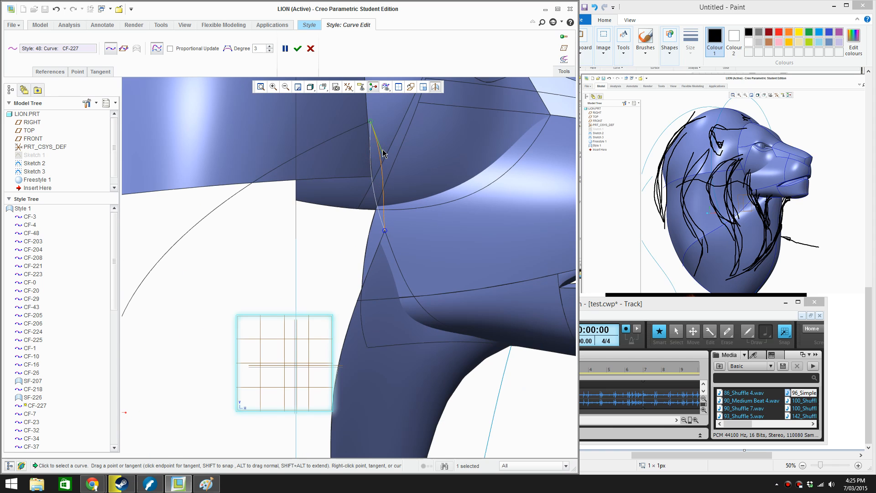
middle_click_drag(391, 185, 380, 246)
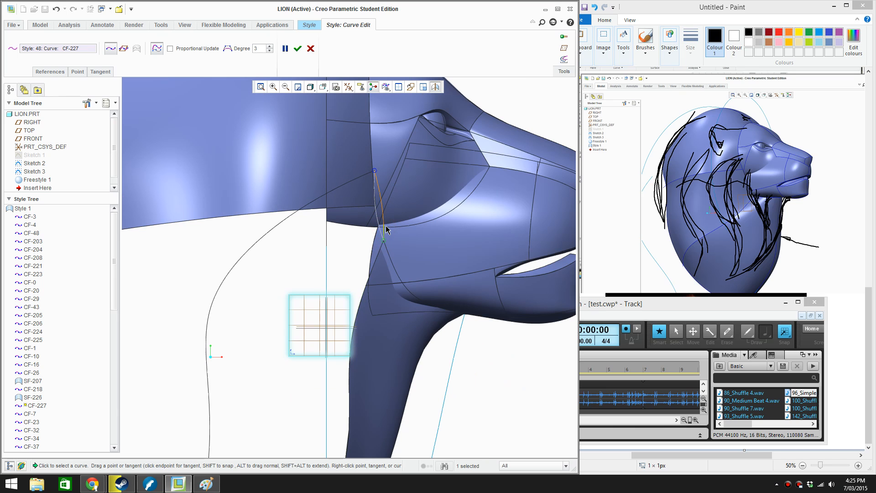
middle_click_drag(383, 232, 336, 231)
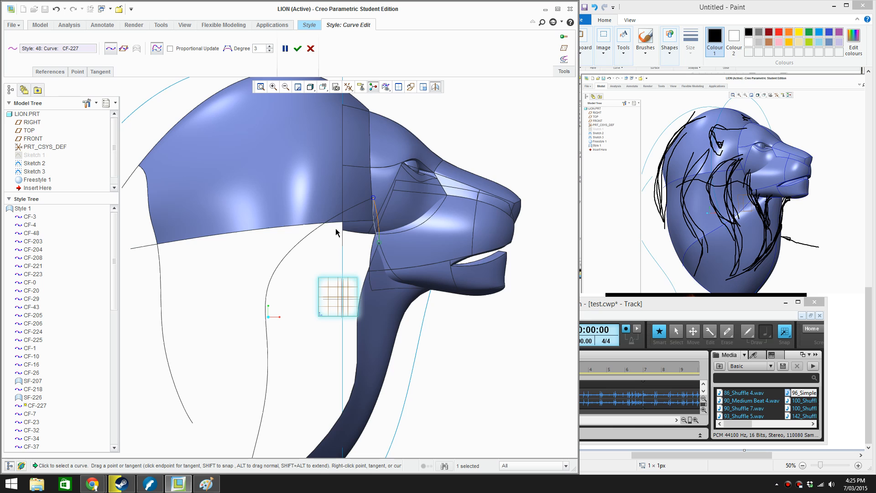
key("r")
scroll(296, 240, "down", 3)
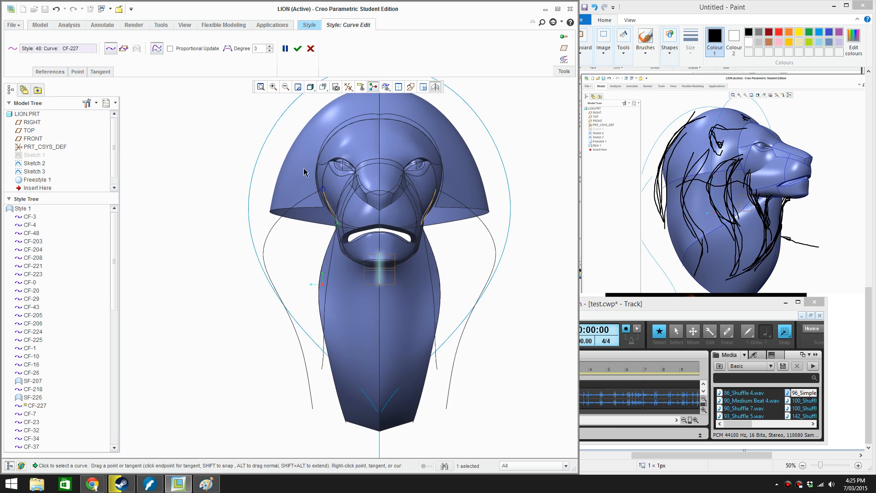
left_click(296, 47)
Draw a two-point free Style curve joining the lower end of the side mane curve to the lower end of the jaw-corner neck curve
middle_click_drag(256, 224, 274, 244)
left_click(150, 277)
left_click(92, 45)
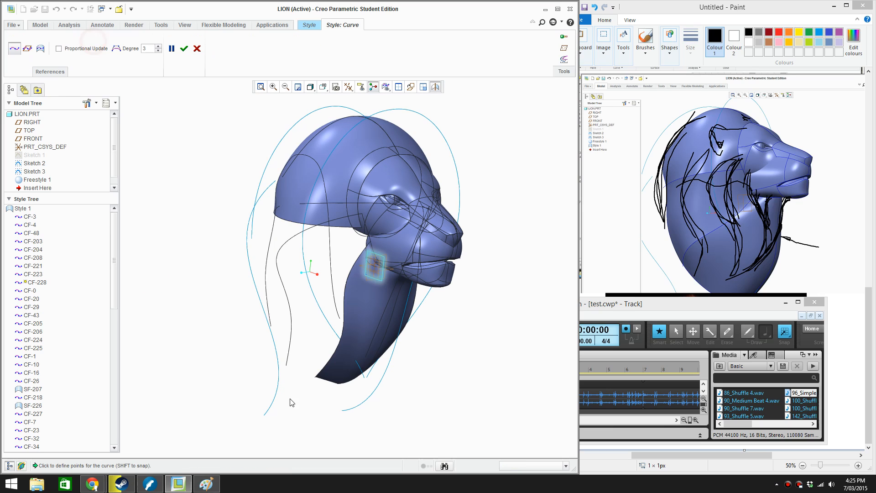
left_click(286, 365)
scroll(294, 376, "down", 5)
key("ctrl+z")
left_click(277, 332)
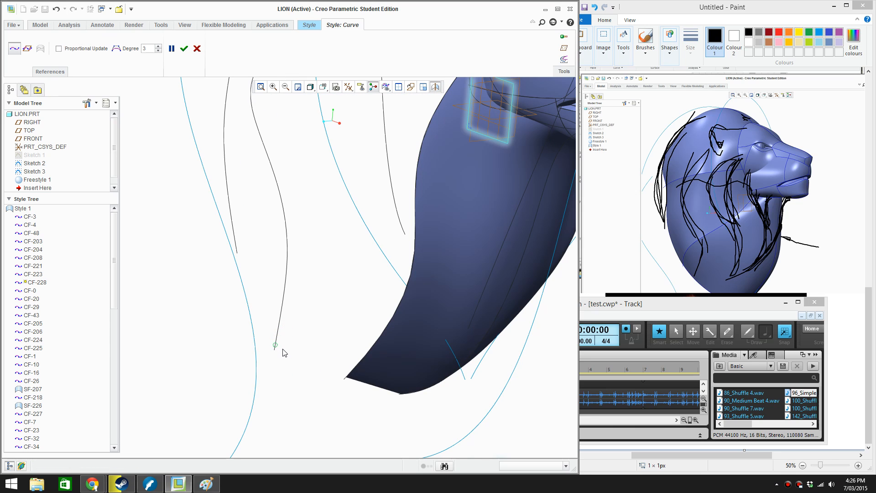
left_click(345, 377)
left_click(184, 48)
scroll(305, 295, "down", 3)
right_click(197, 208)
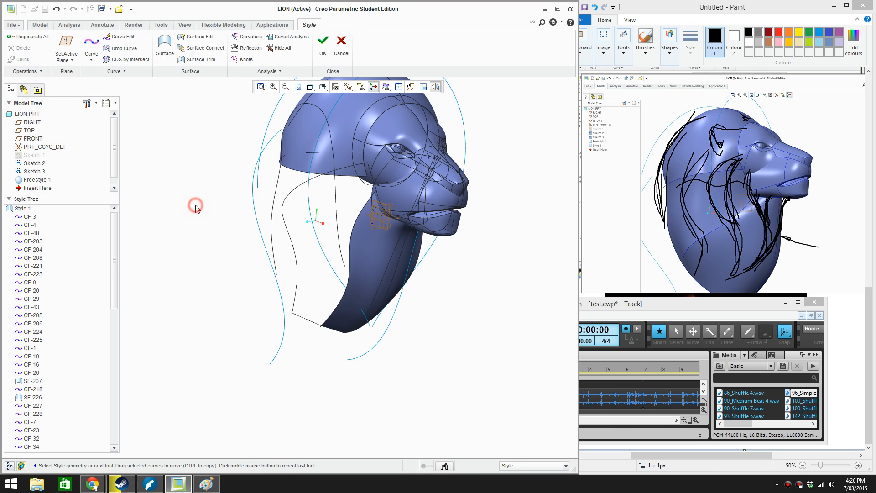
Create a four-sided Style surface on the side neck from the cheek curve, side mane curve, lower joining curve and jaw-corner neck curve
left_click(215, 225)
scroll(361, 199, "up", 2)
scroll(361, 196, "up", 1)
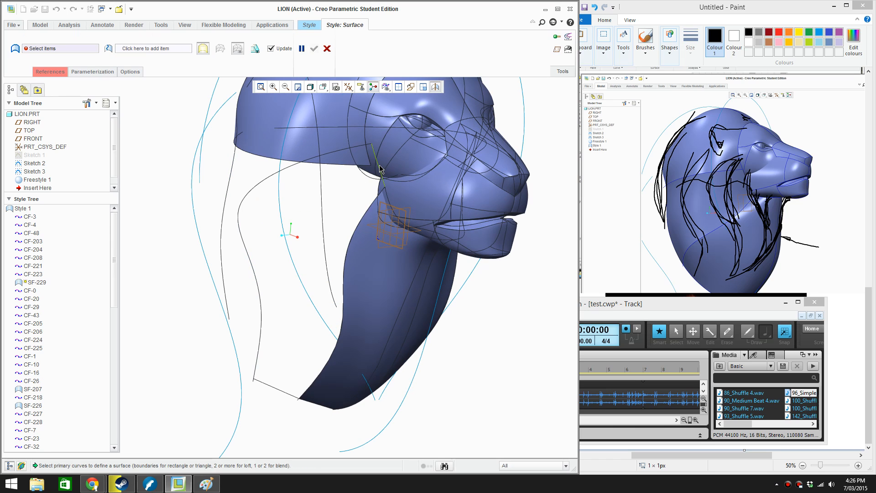
left_click(378, 165)
left_click(322, 152, "ctrl")
left_click(285, 393, "ctrl")
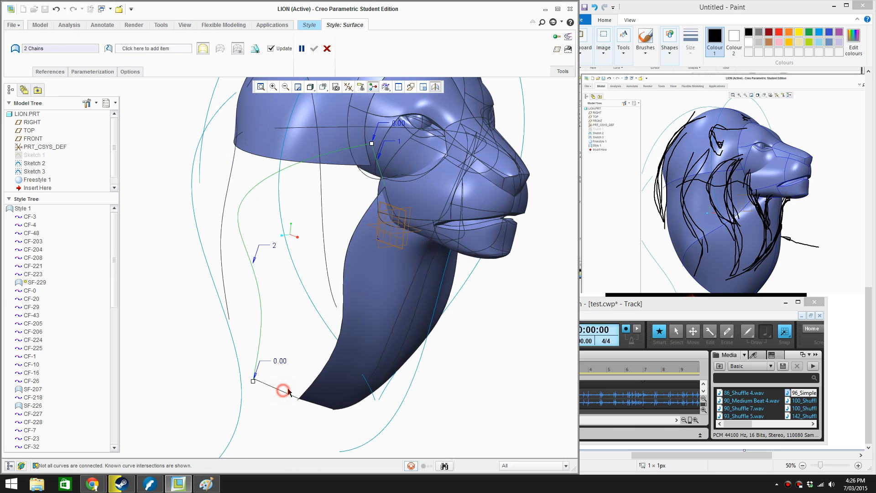
left_click(308, 377, "ctrl")
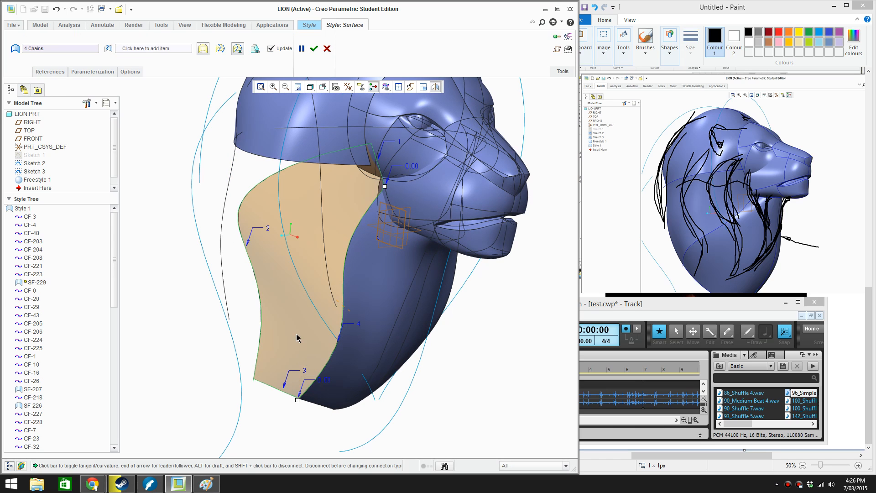
middle_click(168, 198)
left_click(167, 198)
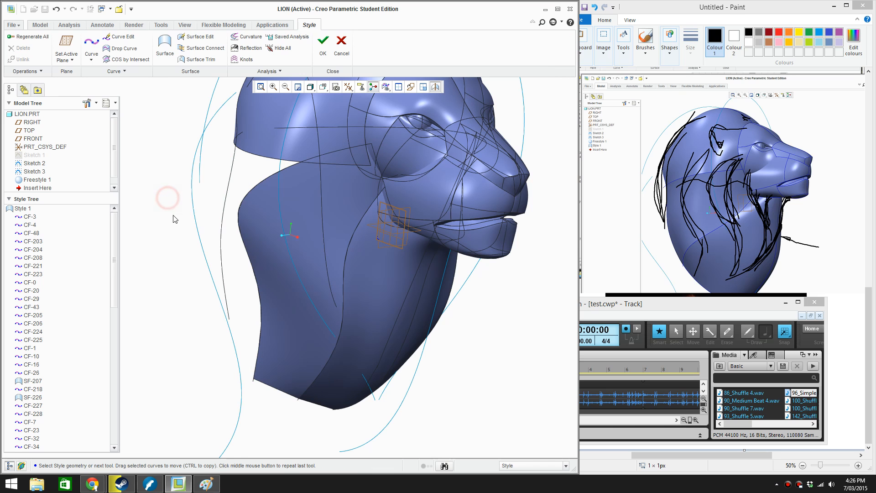
Accept the Style feature and hide Sketch 3 in the part
middle_click_drag(213, 290, 339, 310)
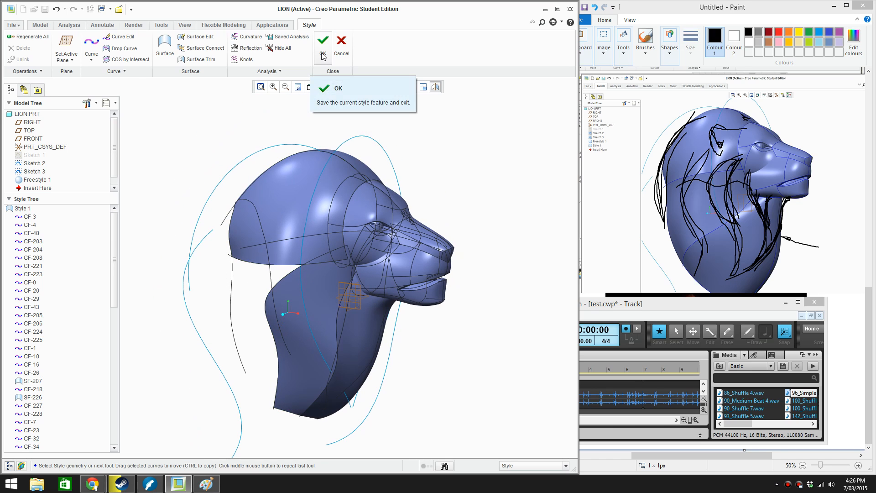
left_click(36, 171)
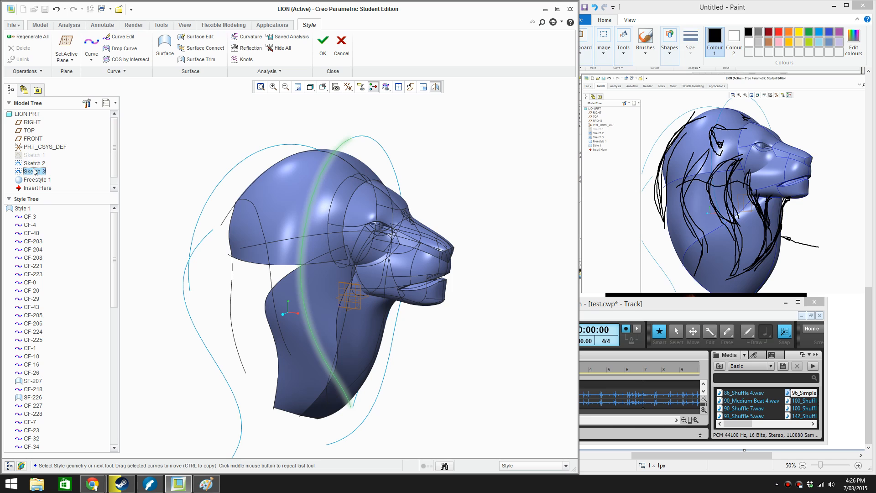
left_click(322, 44)
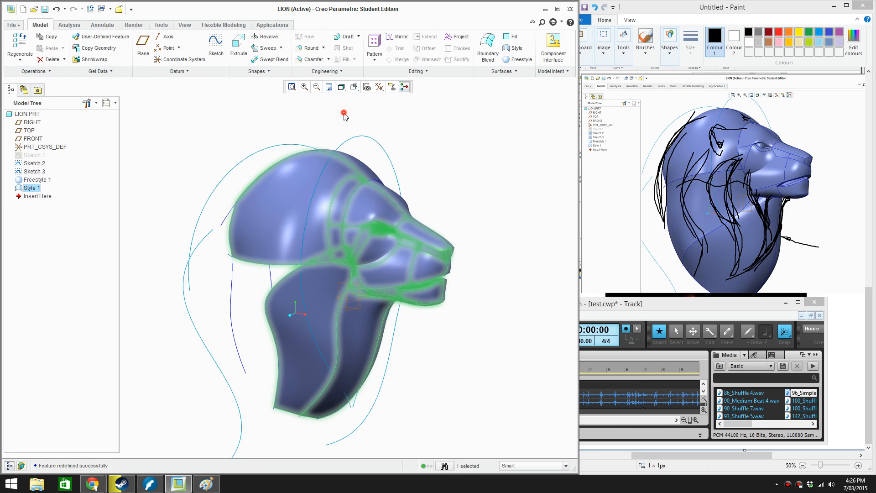
right_click(345, 136)
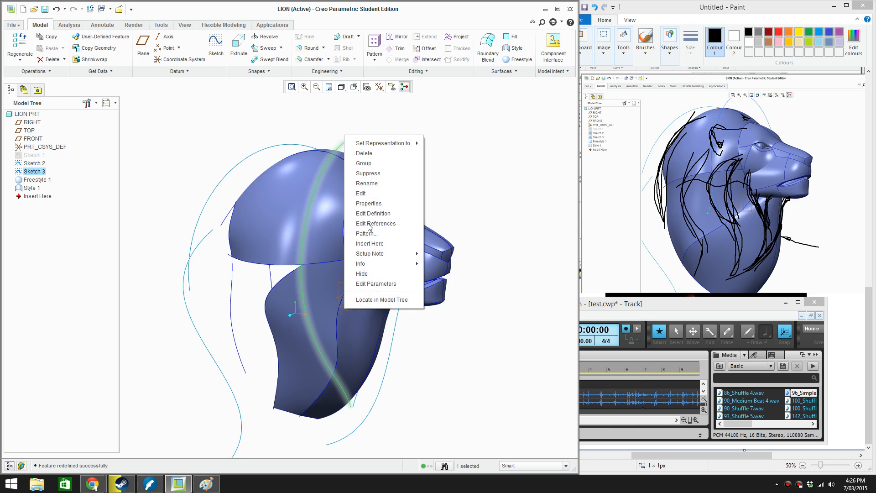
left_click(375, 275)
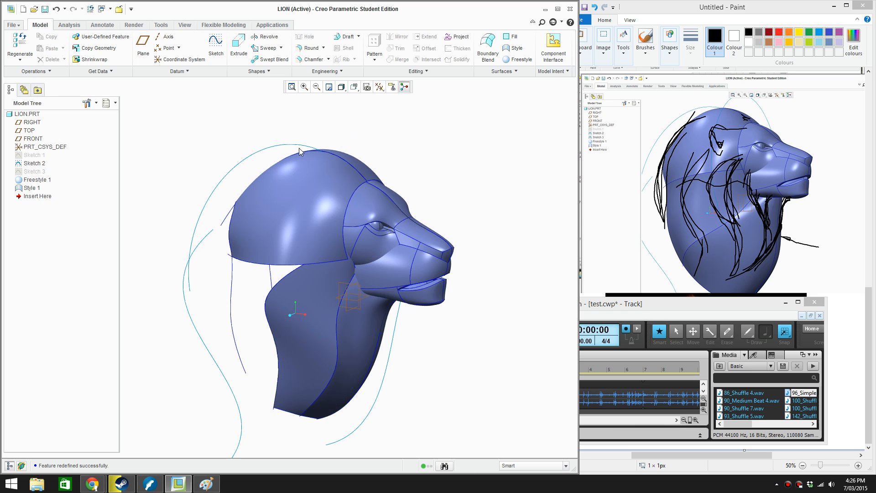
Reopen the Style 1 feature's definition for editing
right_click(35, 192)
left_click(73, 258)
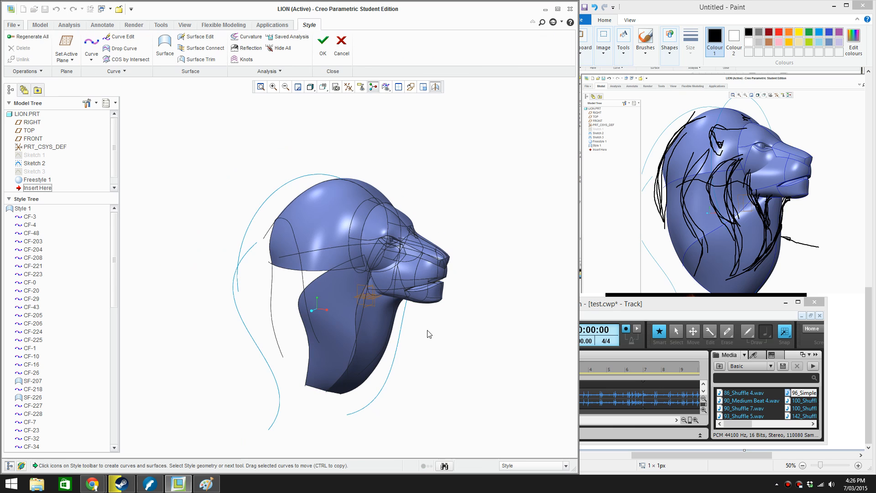
mouse_move(474, 324)
middle_mouse_down()
mouse_move(504, 331)
mouse_move(487, 326)
middle_mouse_up()
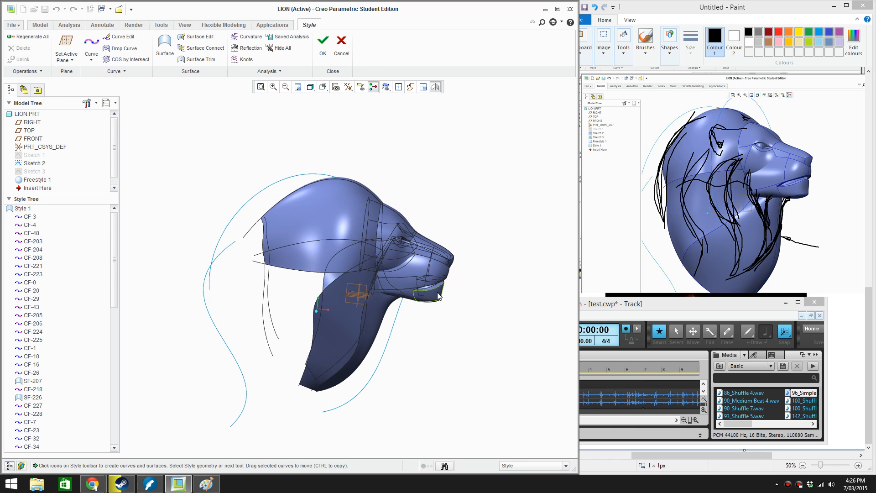
scroll(441, 286, "up", 2)
scroll(441, 286, "down", 4)
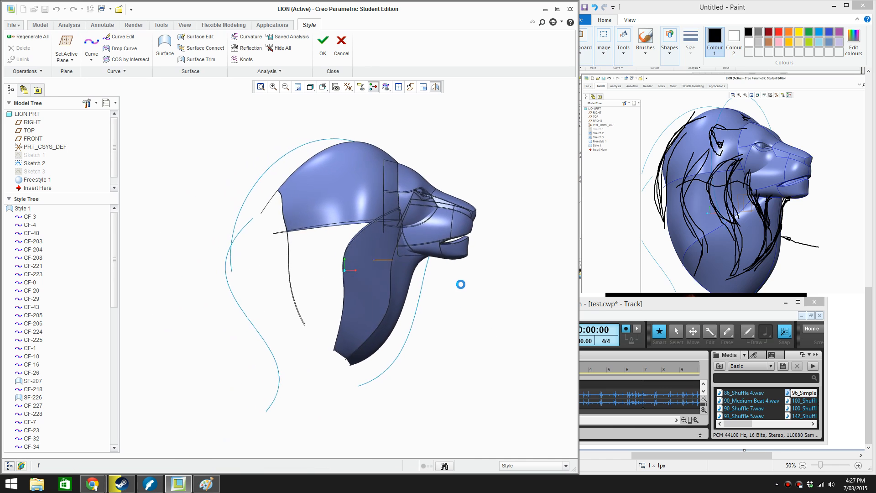
scroll(500, 290, "up", 4)
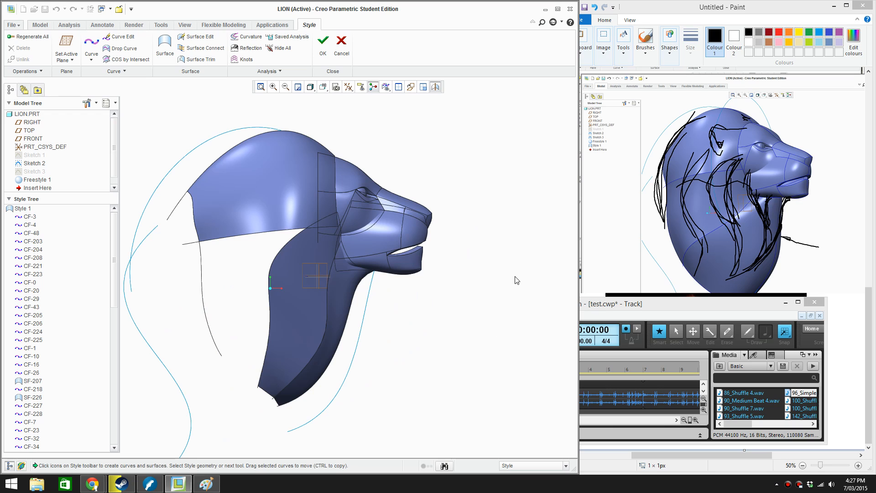
In Paint, choose a brush with an indigo Colour 1 and trace two mane strand lines down the lion photo from behind the ear
left_click(752, 5)
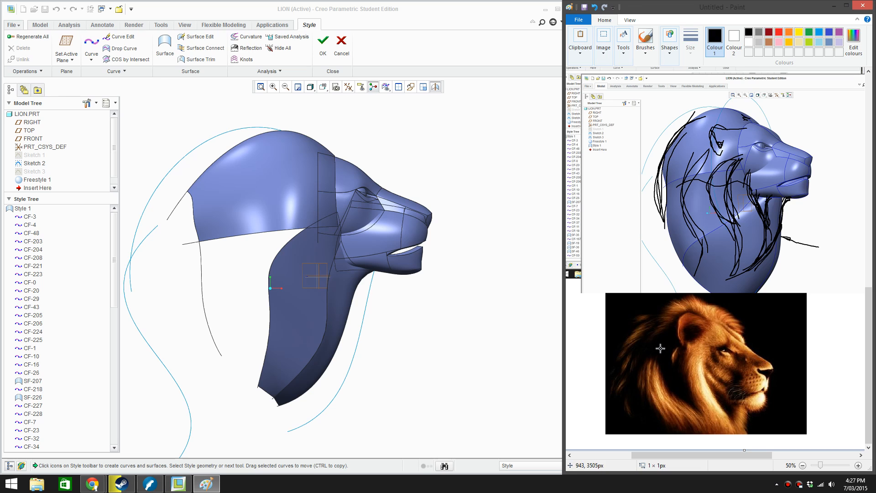
mouse_move(678, 330)
left_mouse_down()
mouse_move(664, 354)
mouse_move(658, 345)
left_mouse_up()
left_click(644, 38)
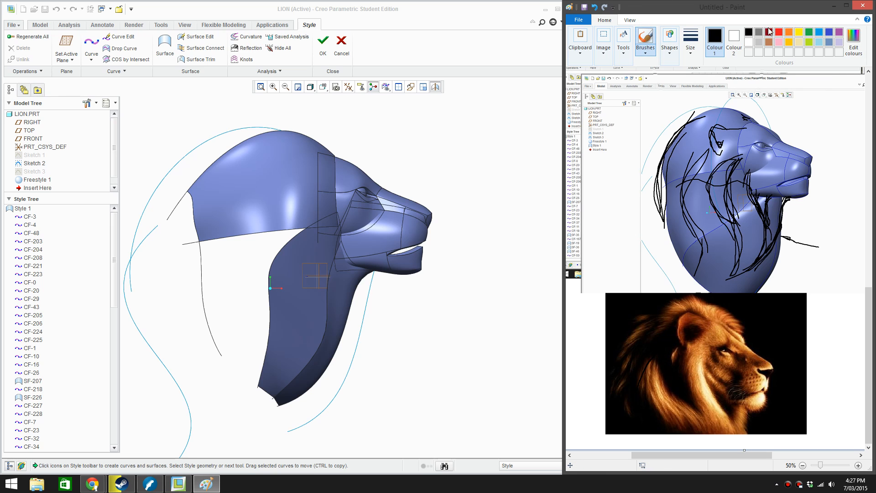
left_click(778, 32)
left_click(828, 33)
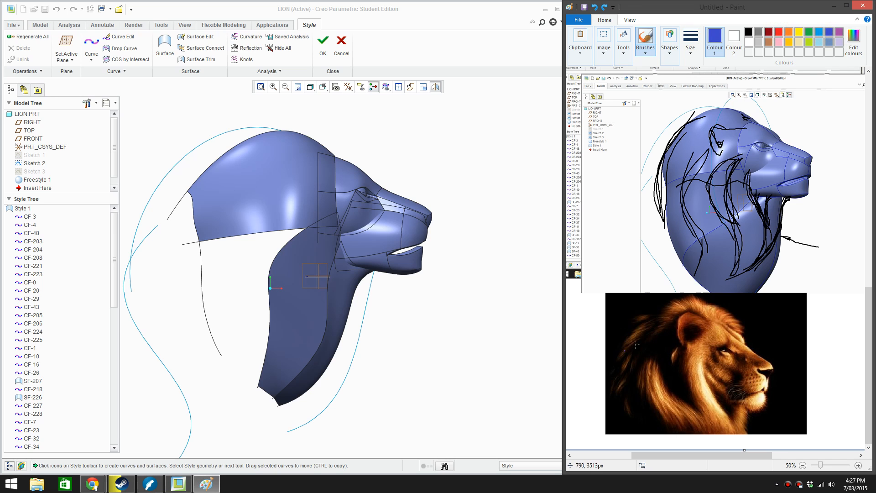
left_click_drag(666, 333, 644, 378)
mouse_move(680, 345)
left_mouse_down()
mouse_move(669, 372)
mouse_move(705, 434)
left_mouse_up()
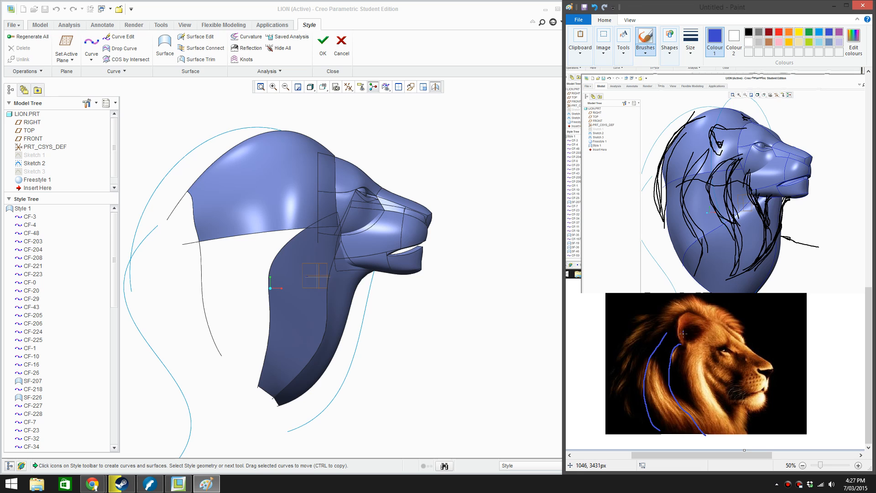
Try outer mane strokes from the ear down the back of the neck on the photo, and undo them
left_click_drag(683, 332, 674, 332)
left_click_drag(638, 362, 649, 440)
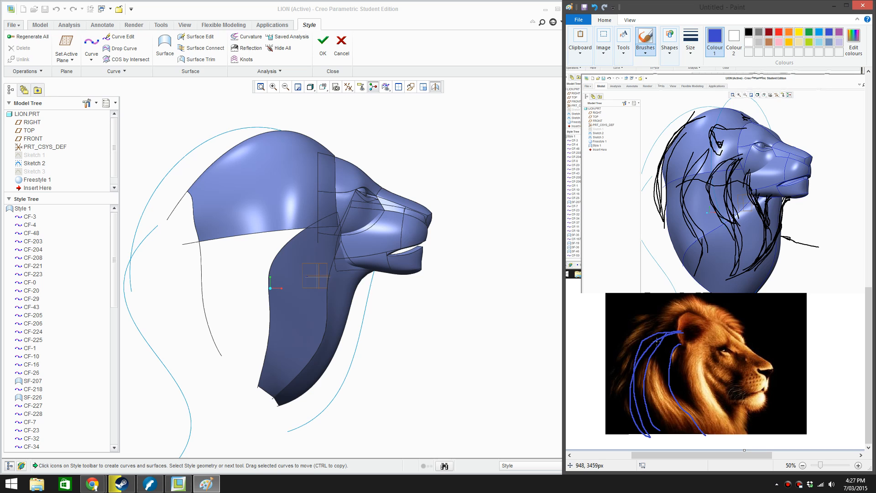
left_click_drag(627, 397, 634, 428)
key("ctrl+z")
key("ctrl+z")
key("ctrl+z")
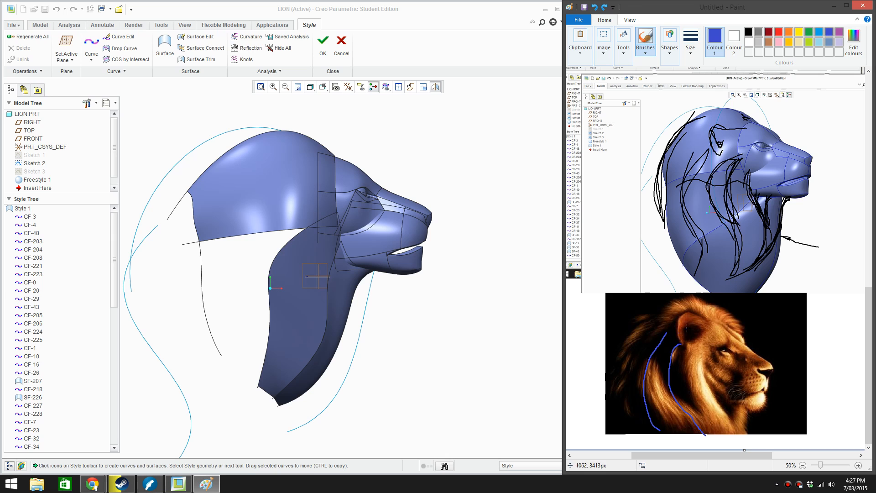
Paint two long strokes from the ear down the outer mane on the lion photo
left_click_drag(687, 327, 640, 363)
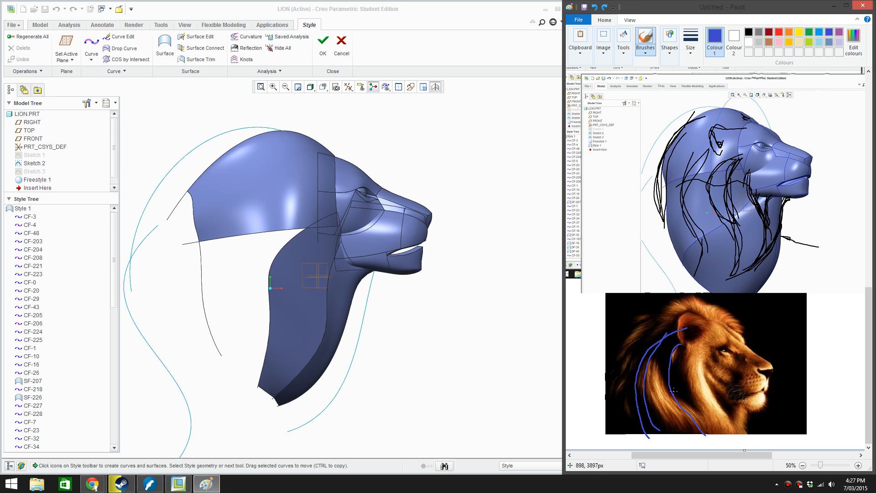
left_click_drag(693, 327, 636, 374)
left_click(93, 53)
left_click(92, 42)
scroll(406, 291, "up", 1)
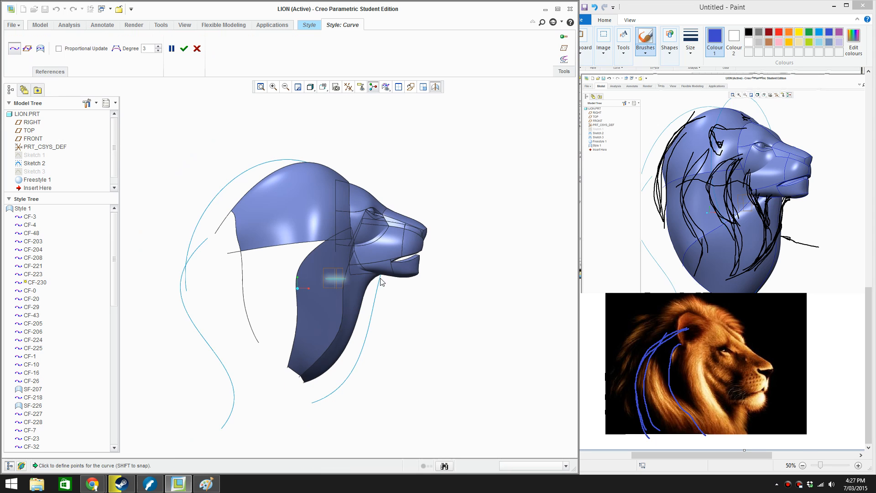
middle_click_drag(381, 281, 401, 220)
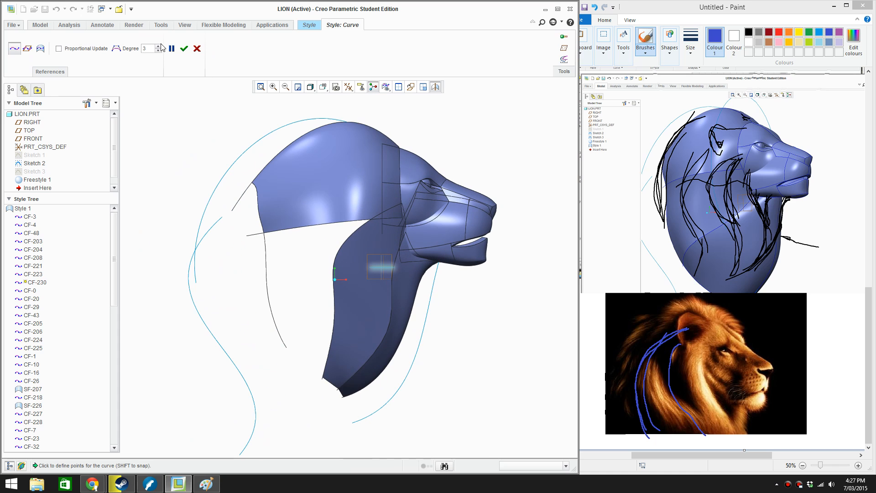
left_click(184, 49)
Set the FRONT datum plane as the active plane in the Style feature
right_click(187, 167)
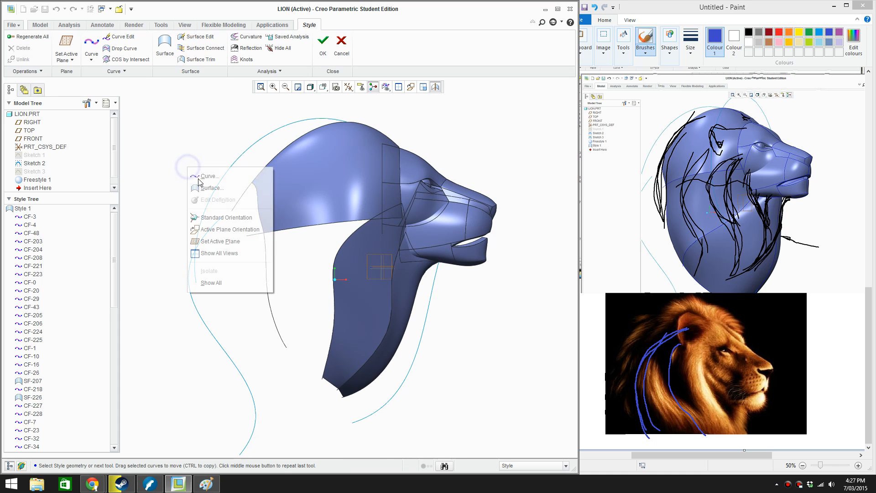
left_click(219, 240)
scroll(383, 269, "up", 3)
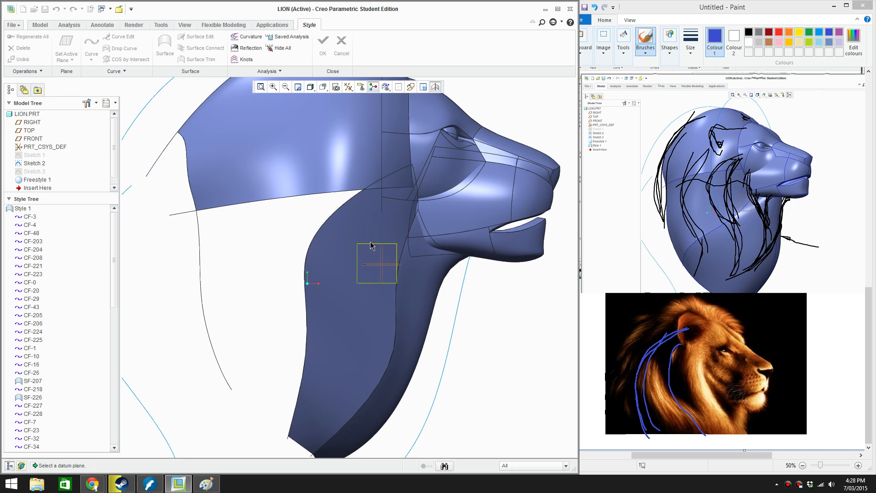
left_click(33, 138)
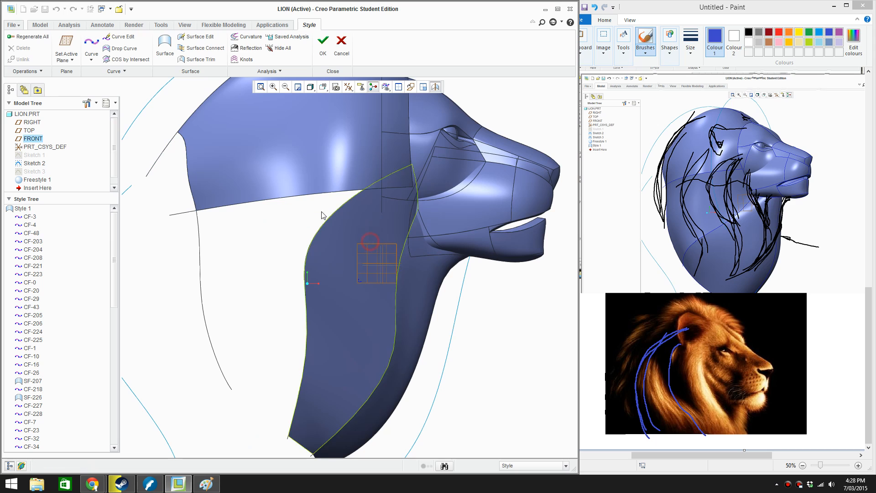
Draw a three-point free Style curve from the ear region back over the head side and down past the open mane area, and accept it
left_click(98, 47)
scroll(367, 243, "down", 3)
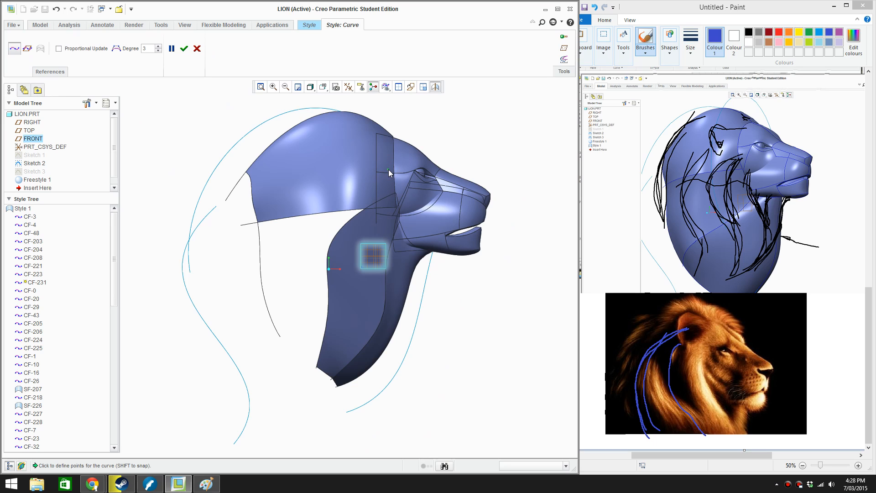
left_click(388, 169)
left_click(267, 361)
left_click(184, 49)
Edit the new mane curve, pulling its middle point and lower end outward in the front view and refining the lower end in the top view
left_click(133, 34)
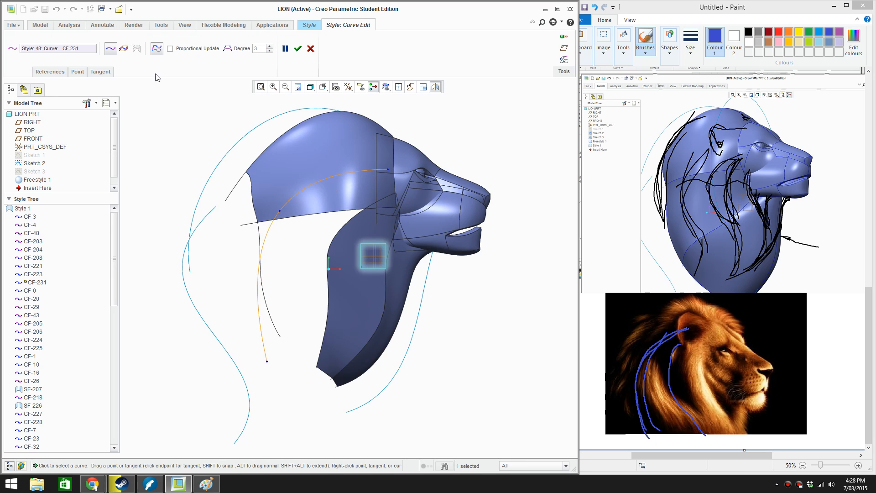
key("v")
key("r")
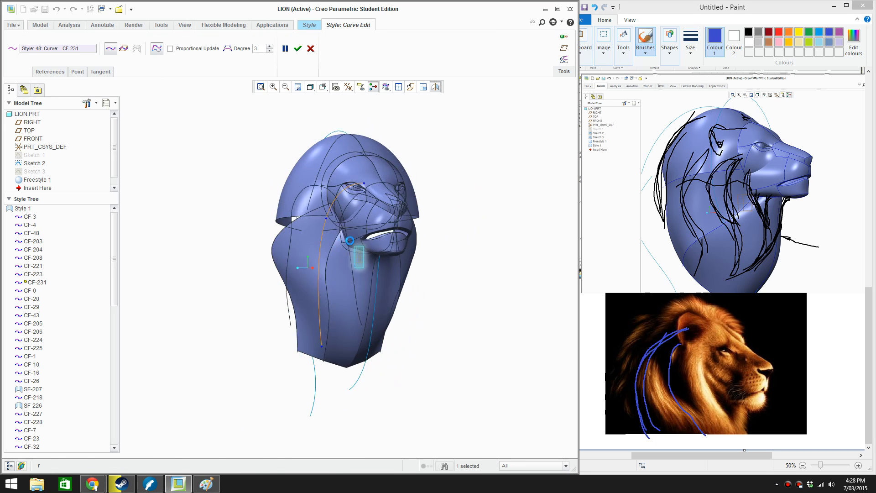
left_click_drag(346, 226, 277, 233)
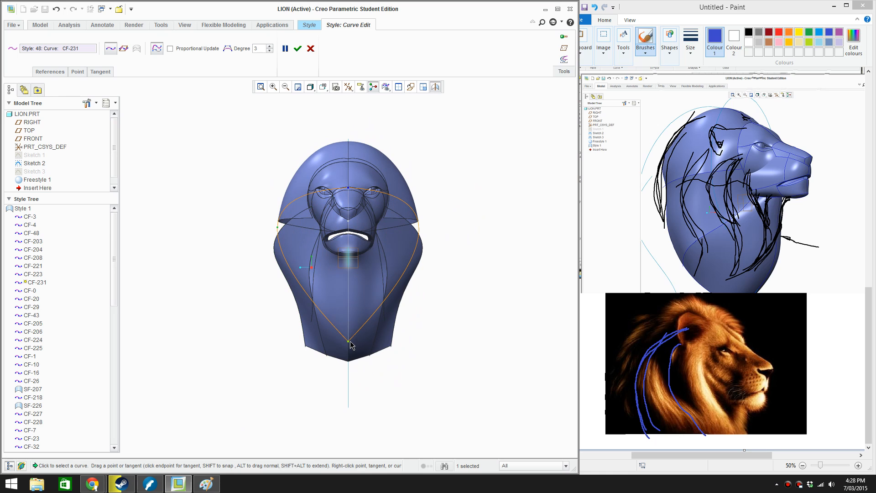
left_click_drag(348, 341, 312, 347)
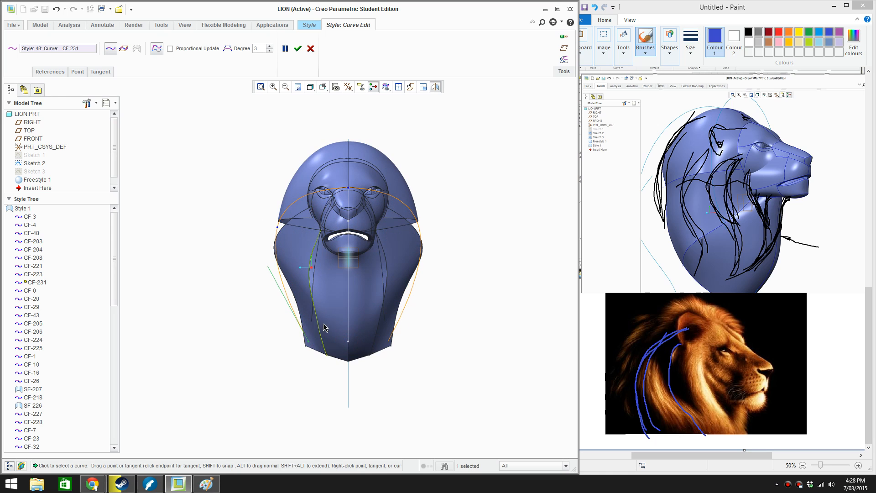
middle_click_drag(314, 345, 365, 376)
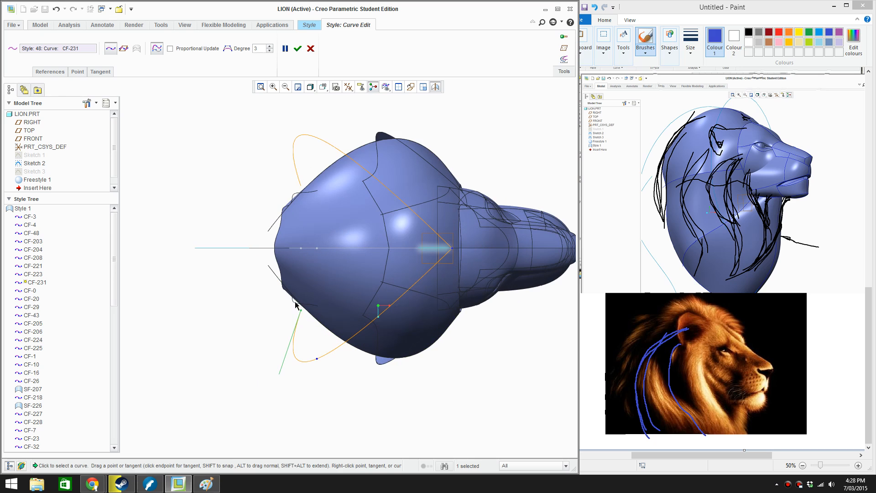
left_click_drag(300, 311, 300, 323)
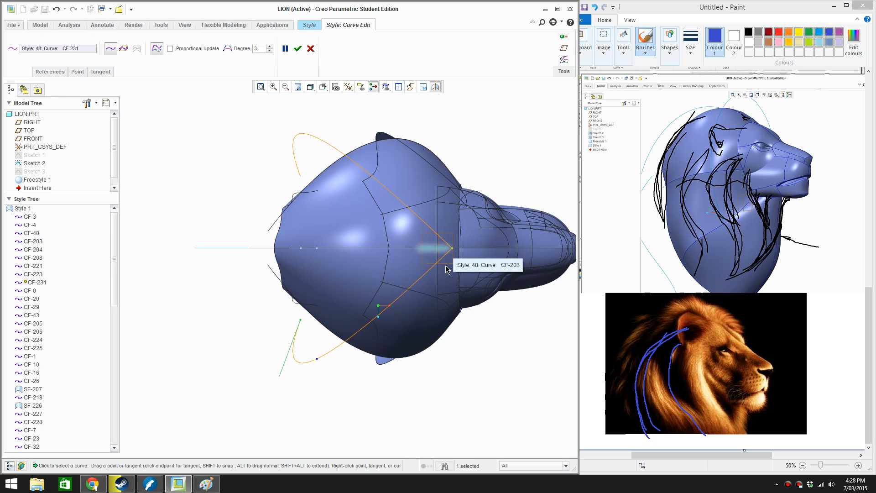
Move the mane curve's upper end off the centre plane to the side of the head beside the eye
middle_click_drag(454, 251, 455, 165)
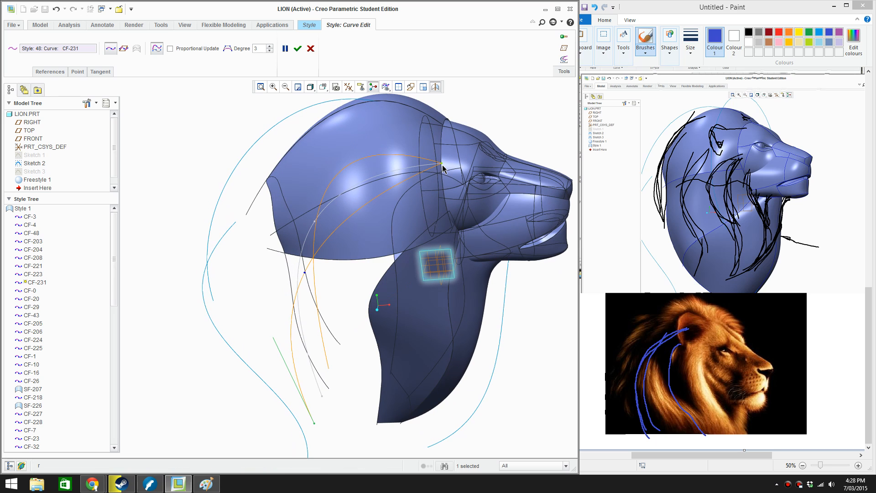
middle_click_drag(443, 169, 325, 193)
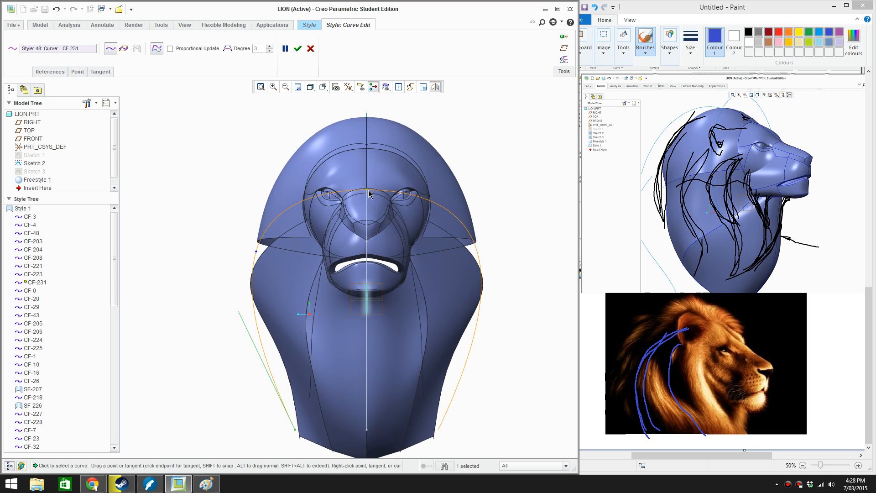
left_click_drag(366, 190, 308, 199)
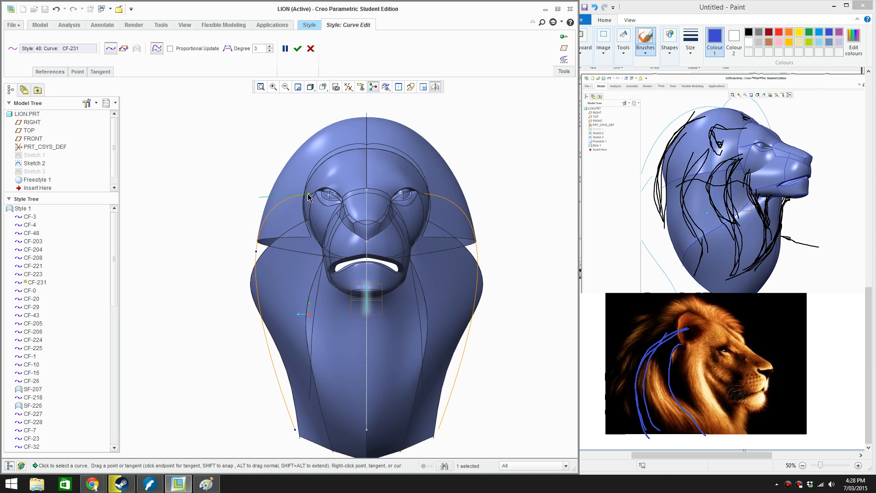
Refine the mane curve's lower end in the side view and reposition its middle point in the top and side views
middle_click_drag(308, 197, 393, 200)
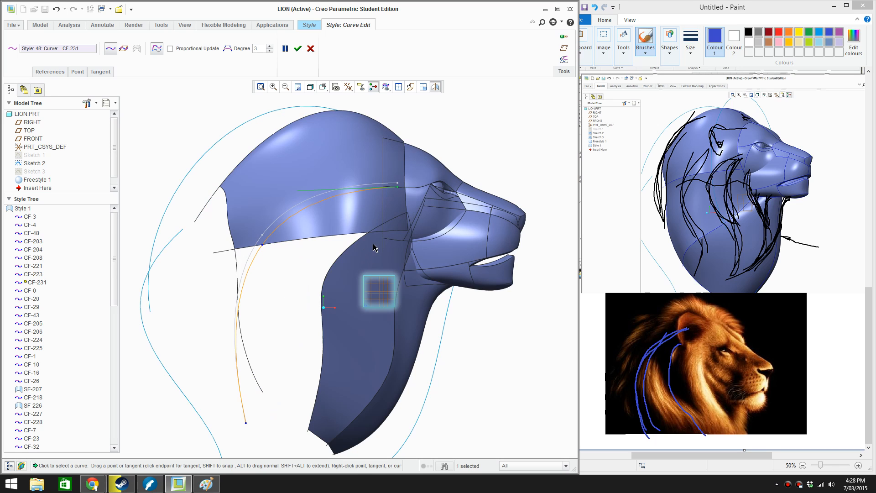
left_click_drag(247, 423, 244, 418)
middle_click_drag(246, 415, 385, 287)
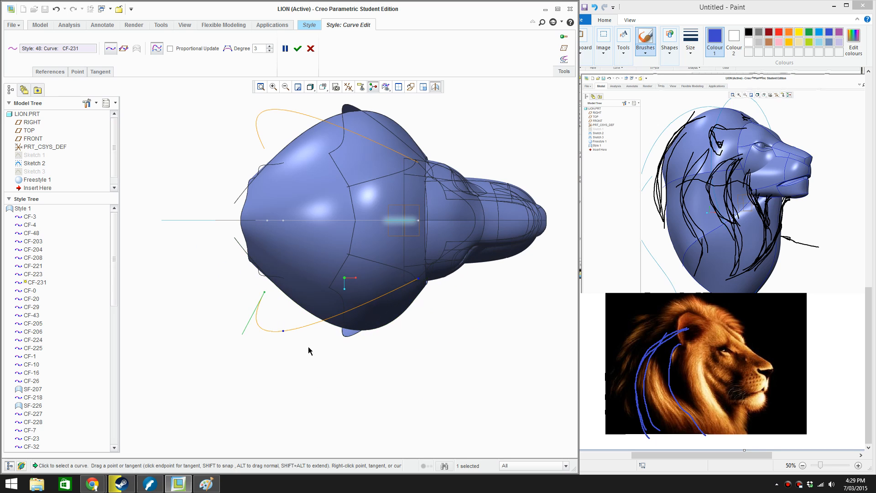
left_click_drag(283, 331, 294, 324)
middle_click_drag(295, 327, 318, 231)
left_click_drag(319, 227, 317, 220)
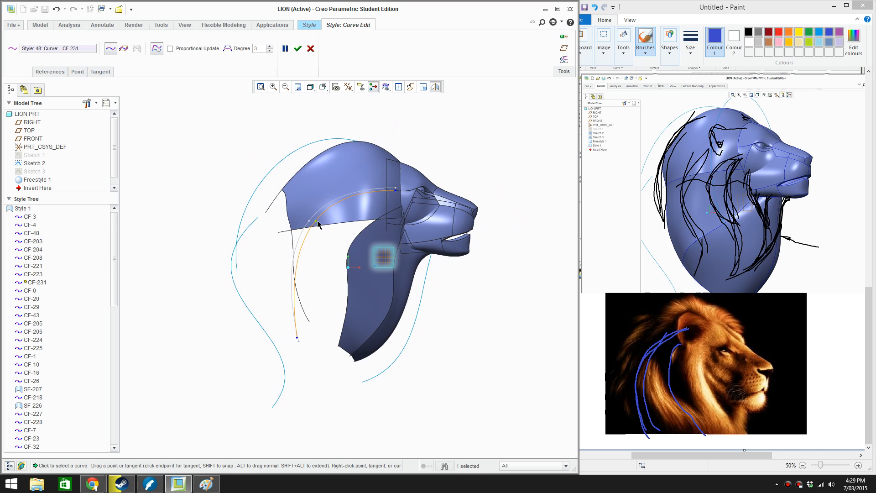
Shift the mane curve's upper end slightly inward beside the eye in the front view and accept the curve edit
key("r")
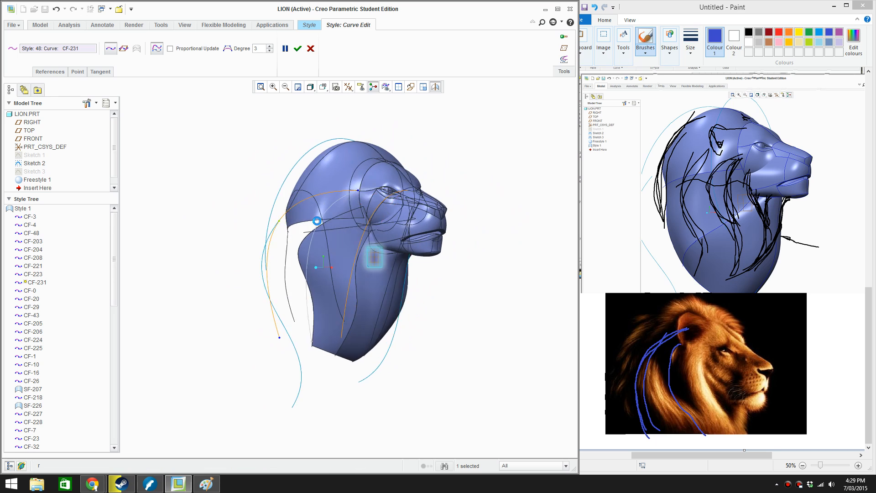
scroll(315, 198, "up", 5)
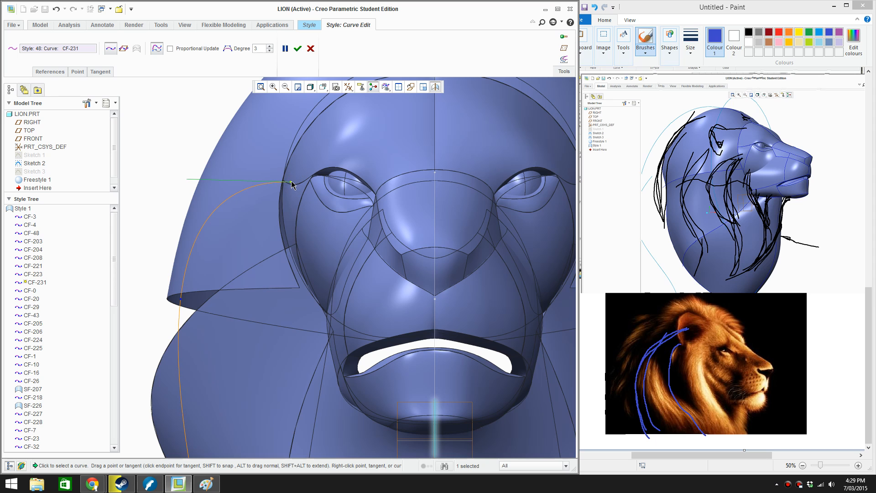
left_click_drag(291, 181, 294, 181)
scroll(276, 220, "down", 3)
middle_click_drag(285, 351, 374, 351)
scroll(335, 226, "down", 1)
left_click(296, 51)
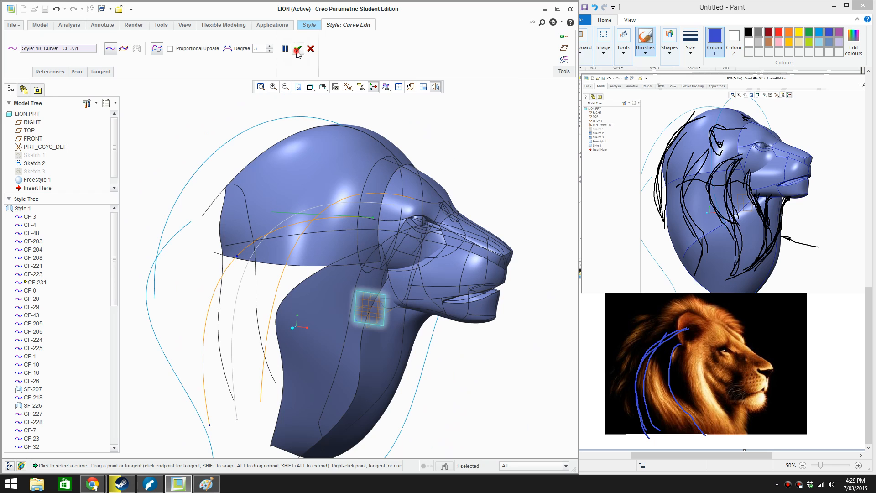
Delete the large surface covering the back and top of the head
left_click(330, 173)
key("Delete")
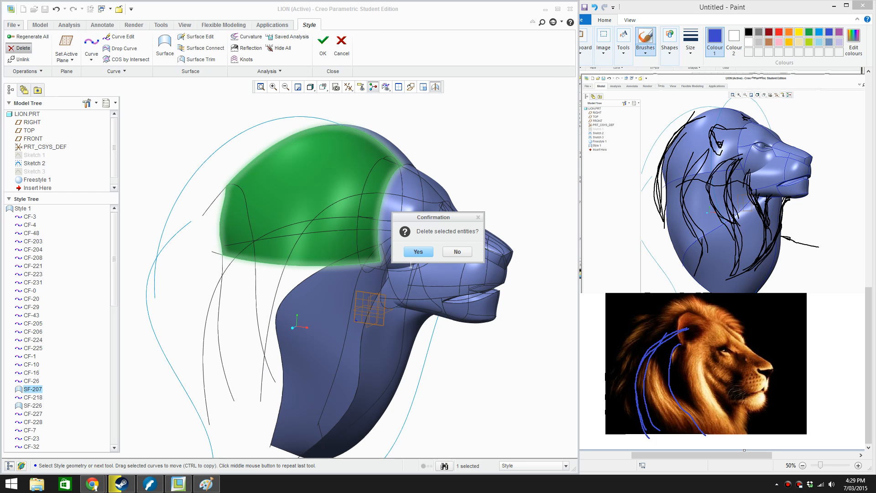
left_click(417, 252)
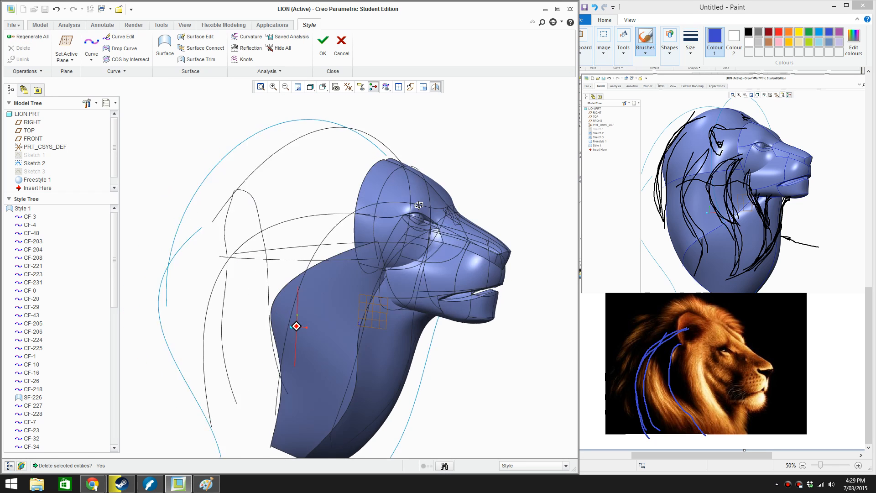
Draw a short two-point curve beside the eye from the mane curve's upper end to the neck surface's upper corner, and accept it
middle_click_drag(418, 205, 349, 230)
scroll(349, 231, "up", 2)
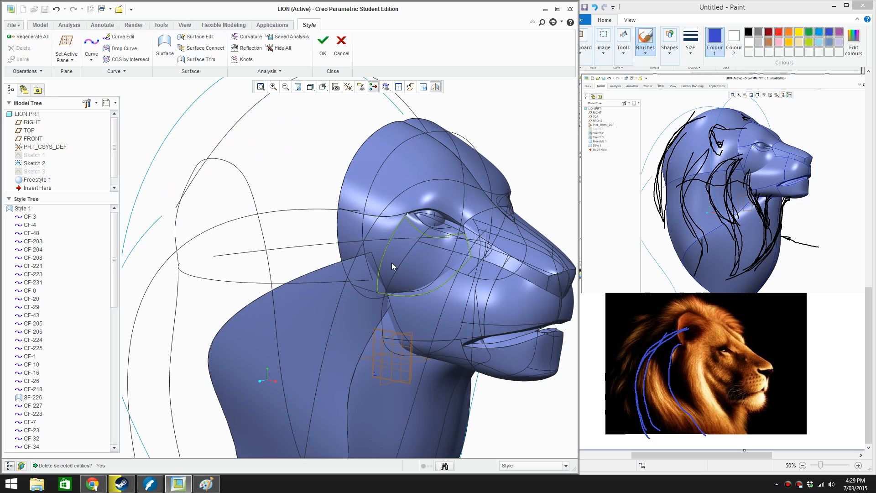
left_click(92, 42)
left_click(354, 216)
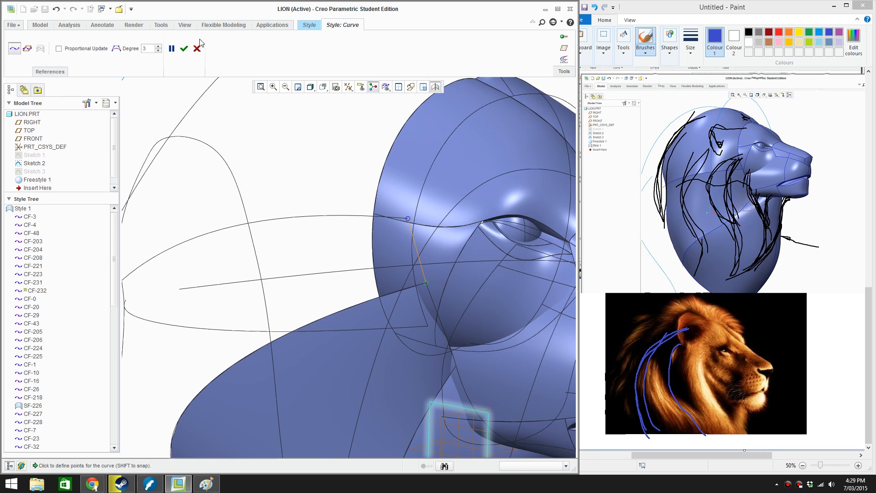
left_click(184, 48)
Add a midpoint to the short curve beside the eye and pull it slightly forward in the side view
scroll(367, 240, "up", 5)
middle_click_drag(374, 247, 424, 247)
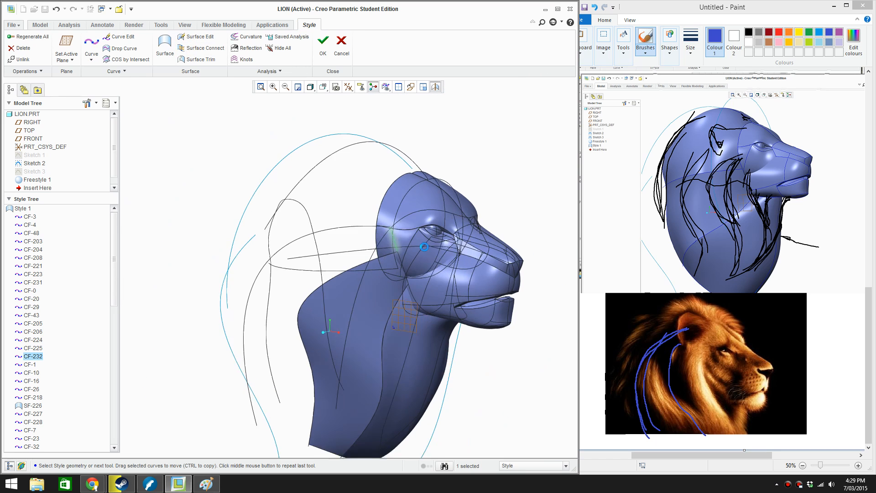
scroll(415, 249, "down", 8)
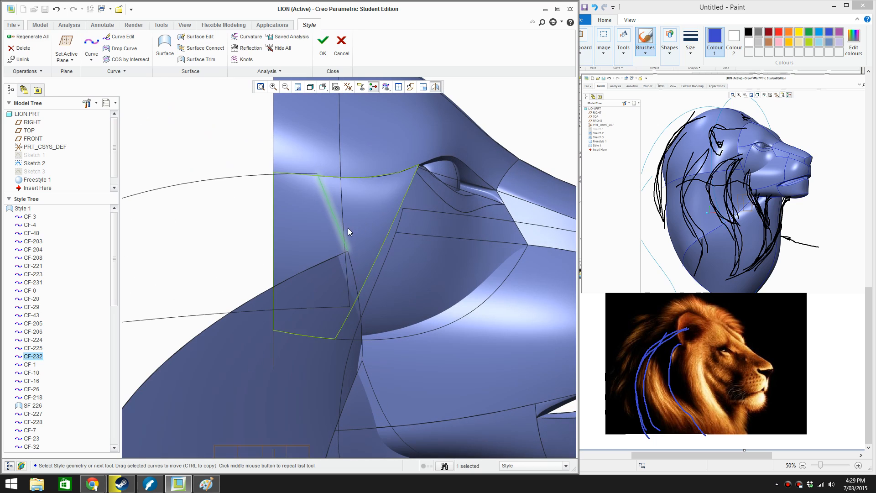
double_click(336, 220)
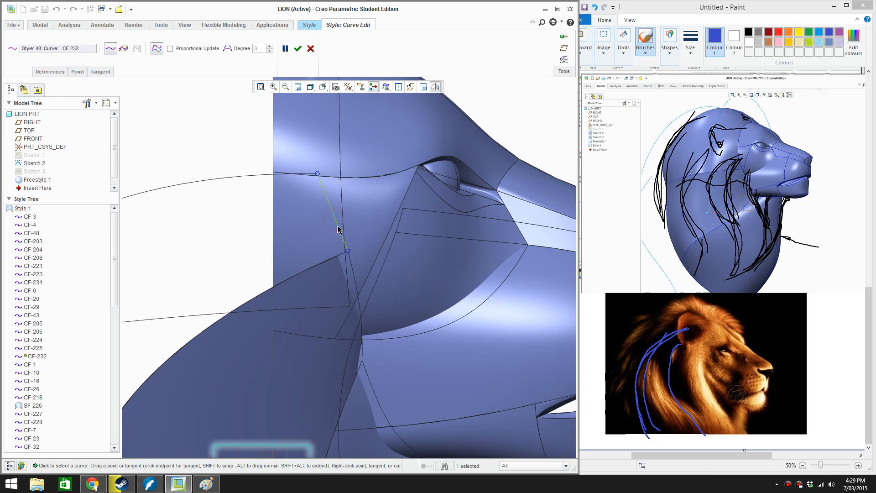
right_click(330, 209)
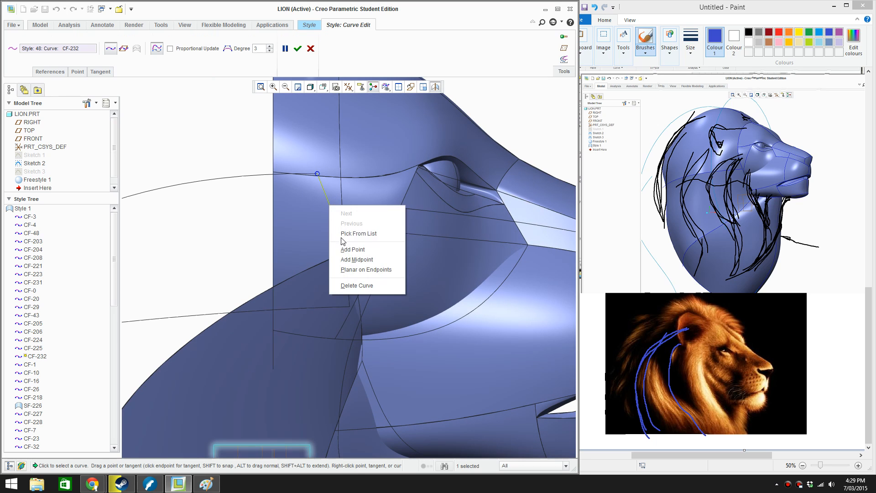
left_click(352, 260)
left_click_drag(338, 211, 338, 211)
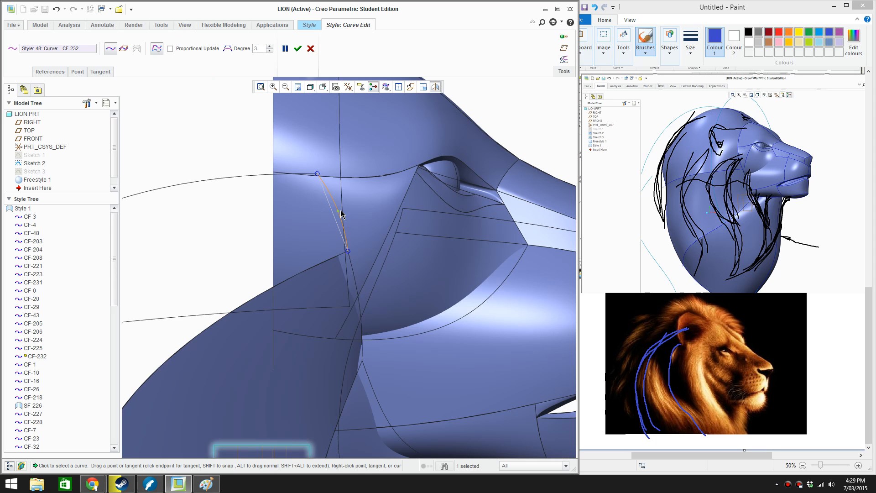
Bow the short curve's midpoint outward in the front view, refine it from below to follow the head's side, and accept the edit
key("ctrl+d")
scroll(316, 197, "down", 3)
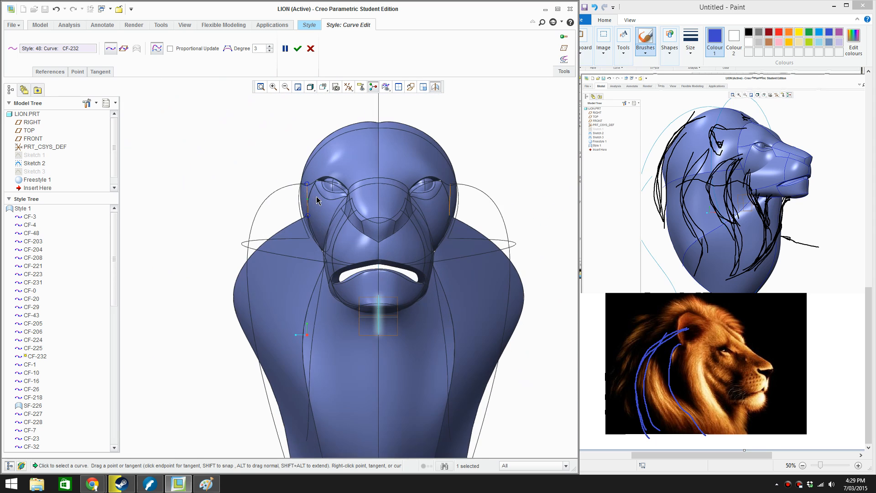
scroll(316, 199, "down", 5)
left_click_drag(306, 206, 301, 209)
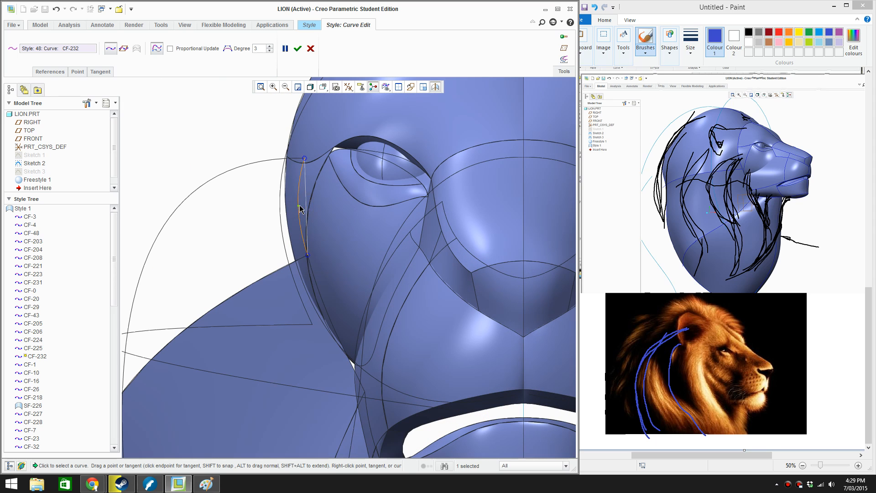
scroll(299, 208, "up", 5)
middle_click_drag(301, 209, 409, 313)
scroll(387, 310, "up", 3)
scroll(386, 299, "down", 6)
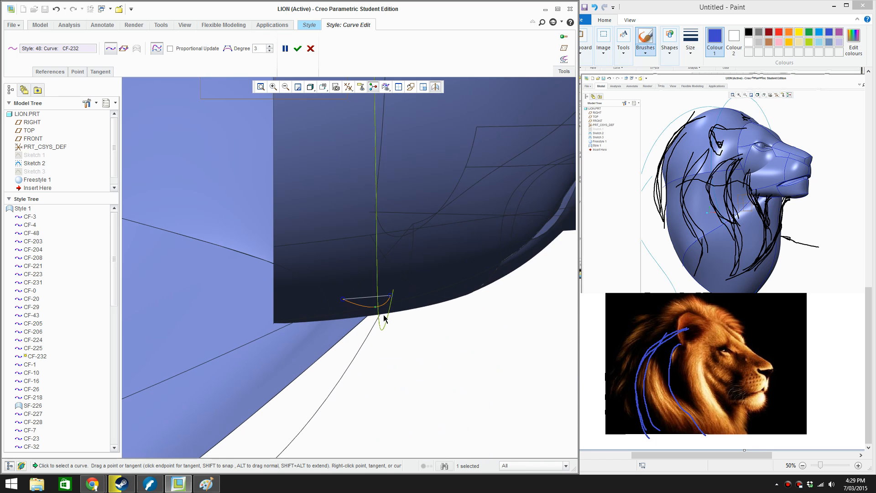
left_click_drag(368, 301, 374, 297)
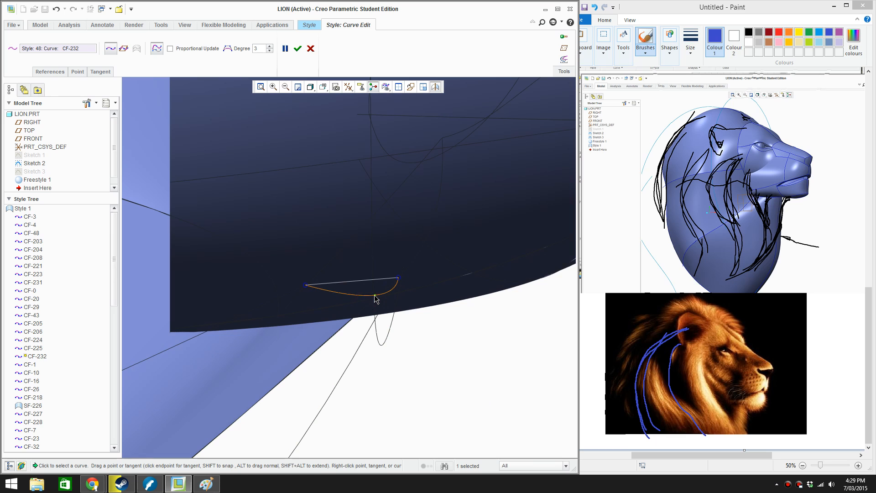
scroll(375, 299, "up", 8)
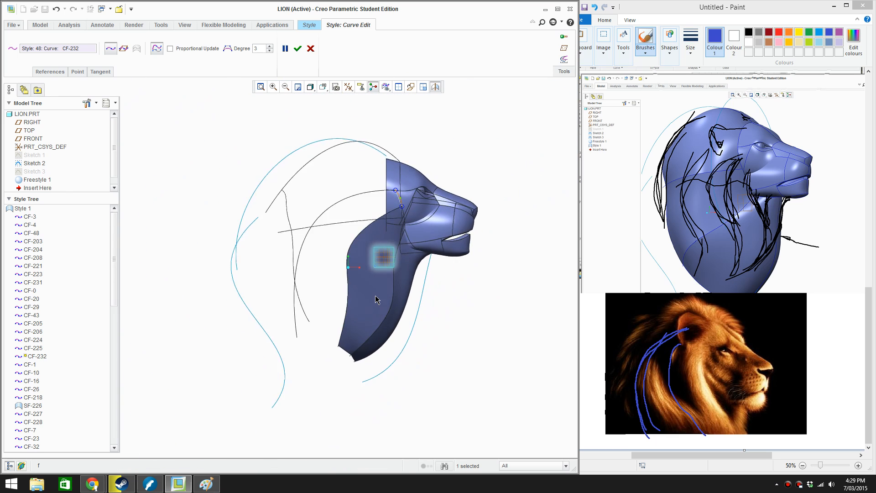
middle_click(473, 347)
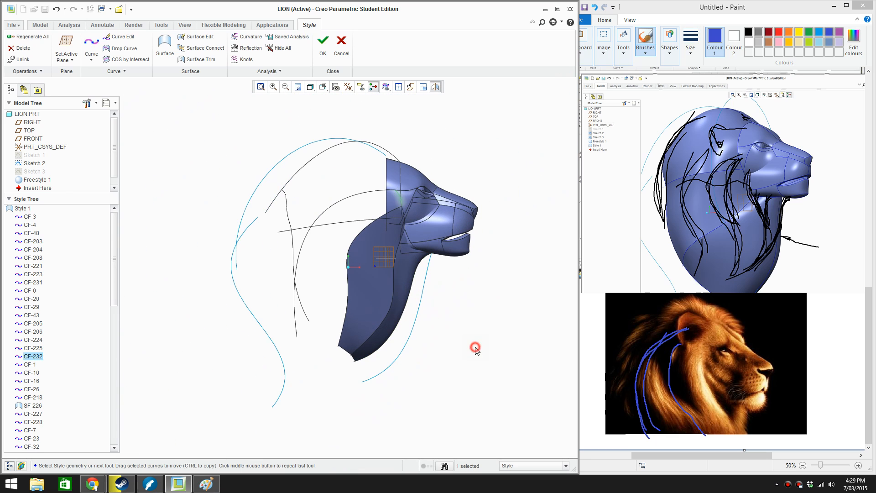
Draw a two-point curve joining the mane curve's lower end to the neck surface's lower back corner, and accept it
middle_click_drag(473, 347, 418, 310)
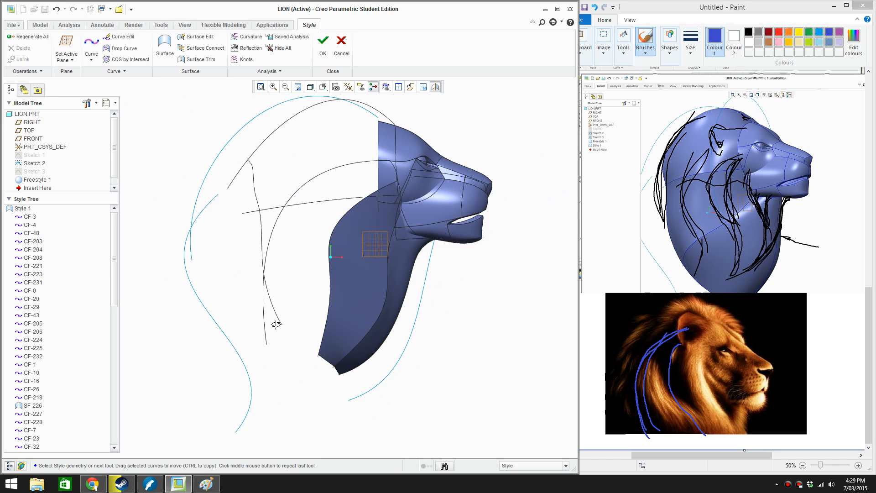
middle_click_drag(276, 324, 271, 329)
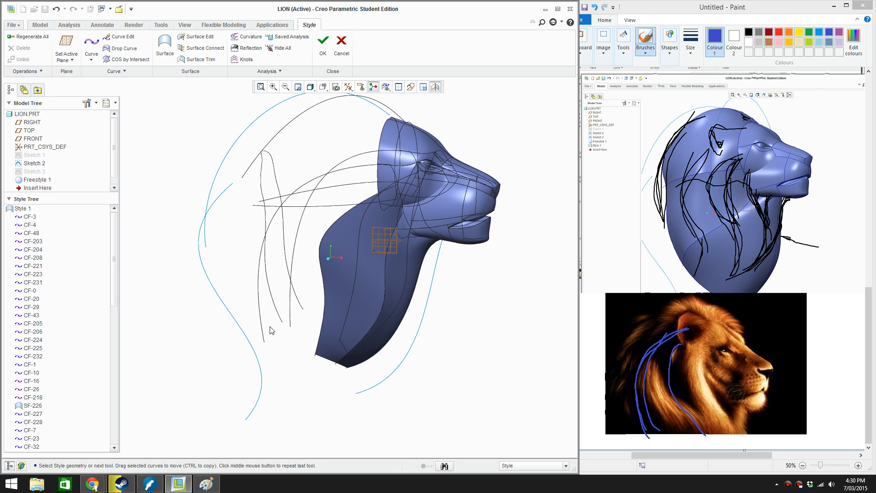
right_click(270, 329)
left_click(288, 342)
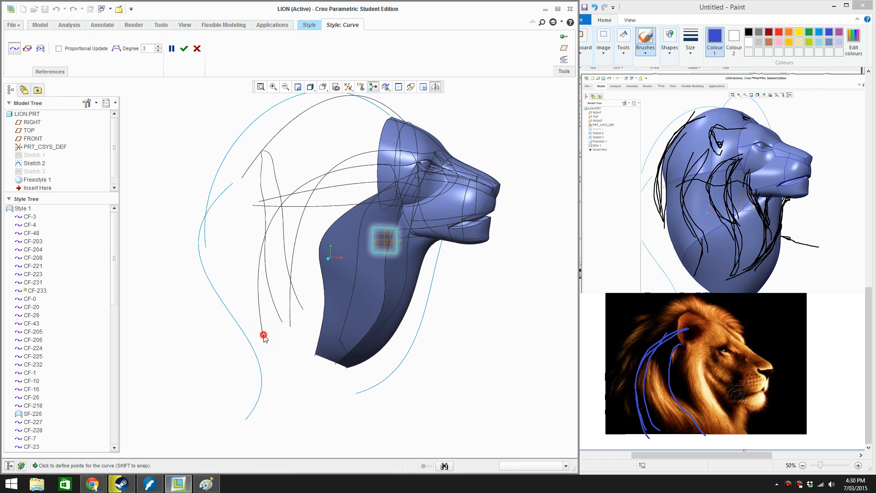
left_click(263, 336)
scroll(292, 354, "up", 4)
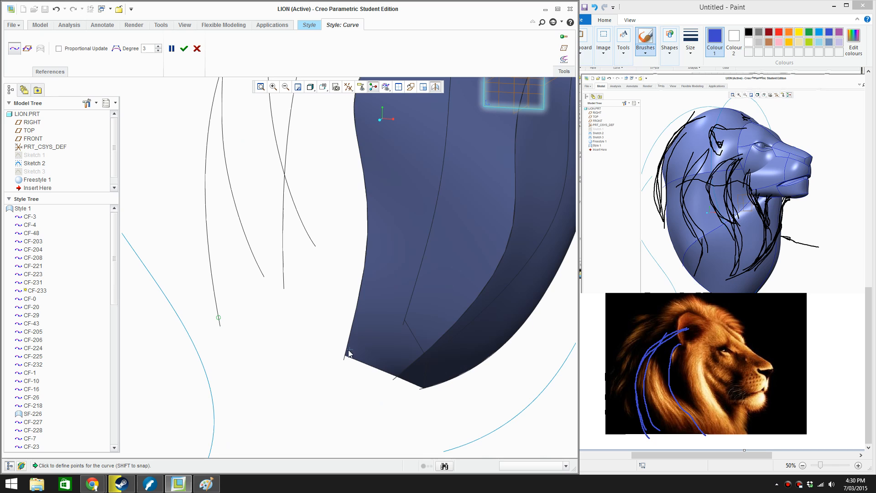
left_click(348, 351)
scroll(335, 298, "down", 4)
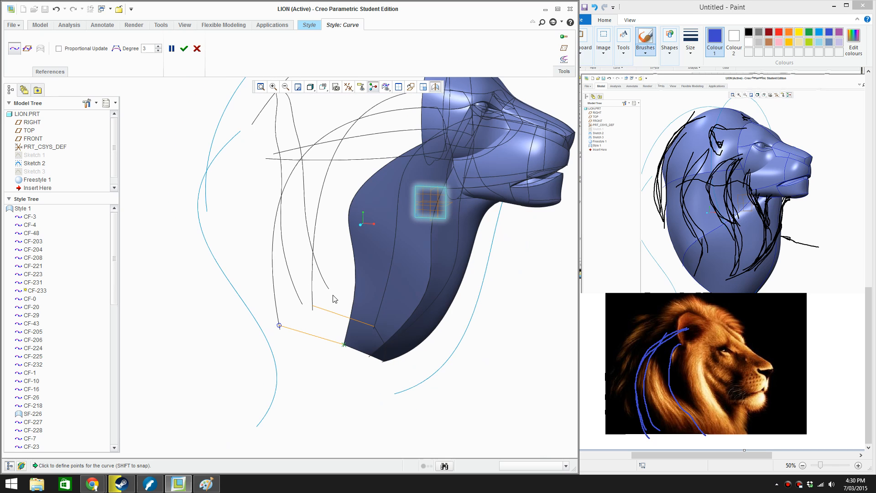
left_click(183, 48)
Create a Style surface behind the neck from four boundaries: the lower connecting curve, mane curve, short curve beside the eye and neck edge
scroll(293, 351, "down", 2)
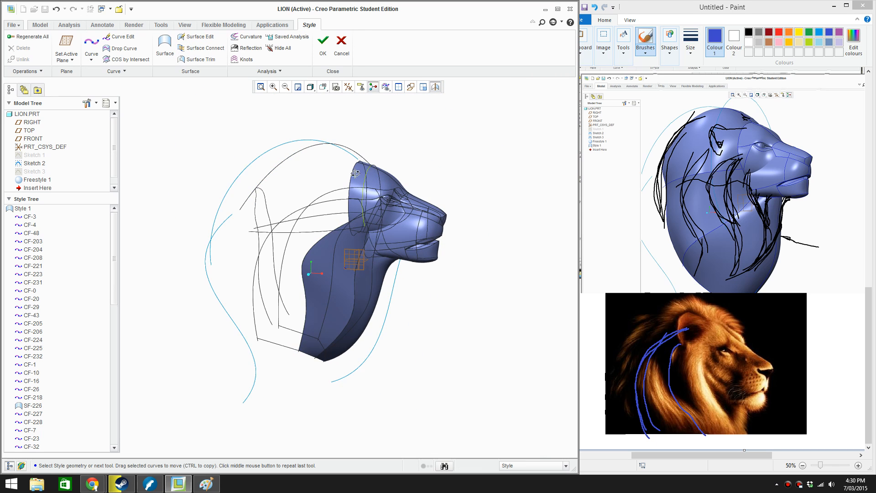
middle_click_drag(355, 173, 331, 180)
right_click(332, 180)
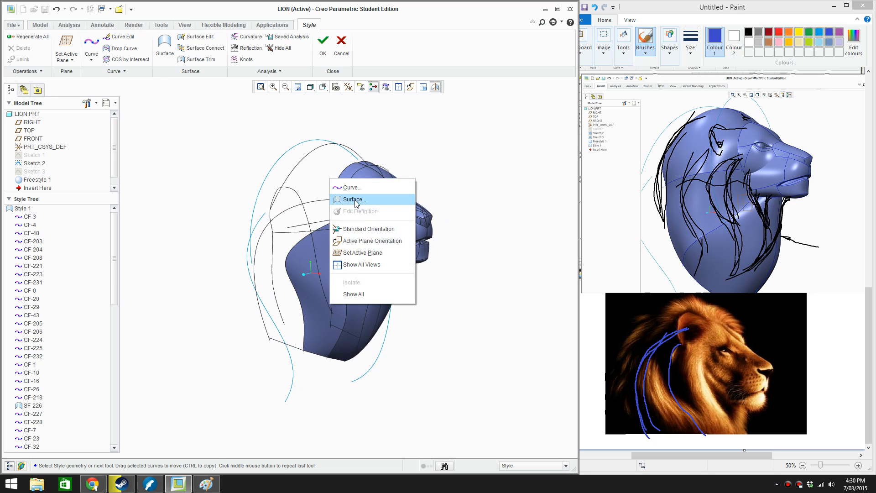
left_click(355, 203)
left_click(288, 344)
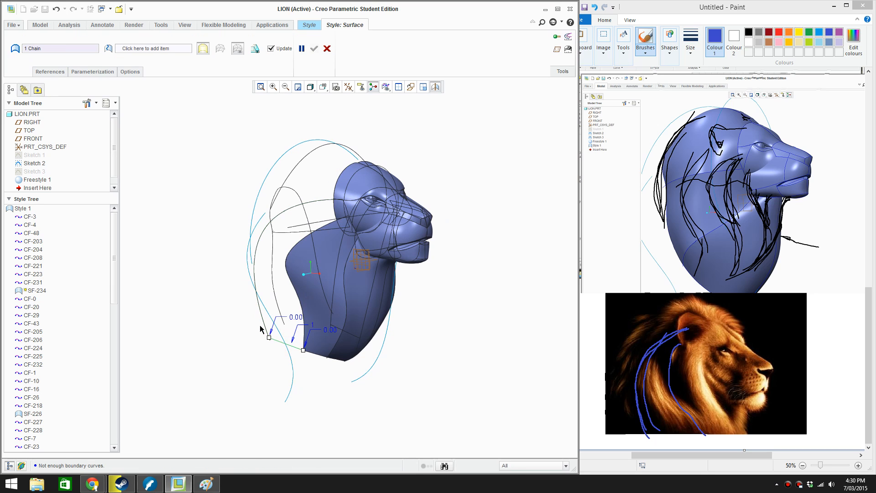
left_click(264, 327, "ctrl")
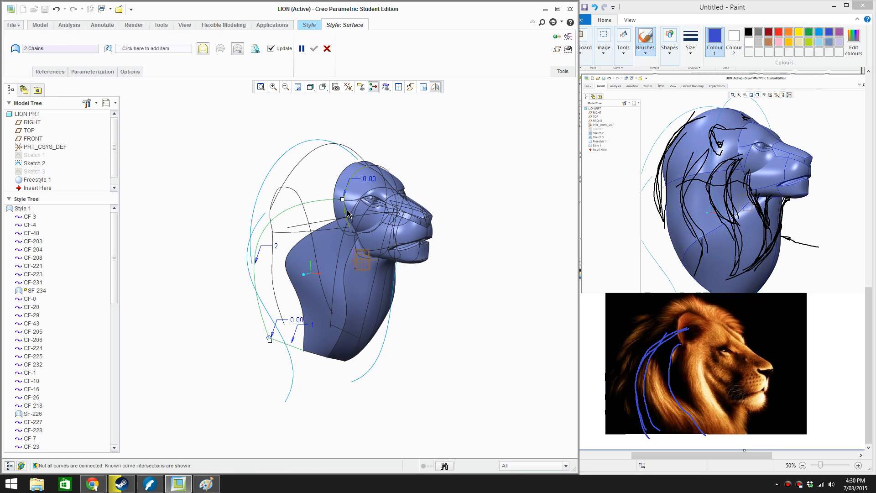
left_click(349, 213, "ctrl")
left_click(326, 223, "ctrl")
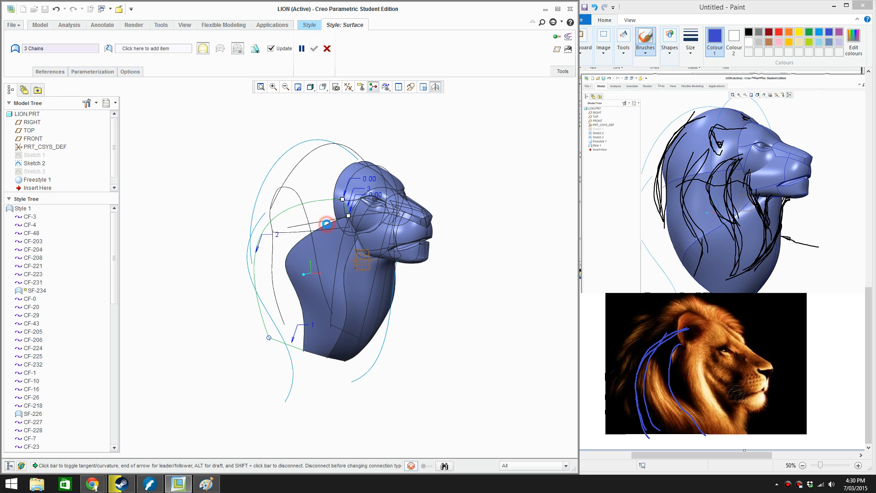
left_click(314, 48)
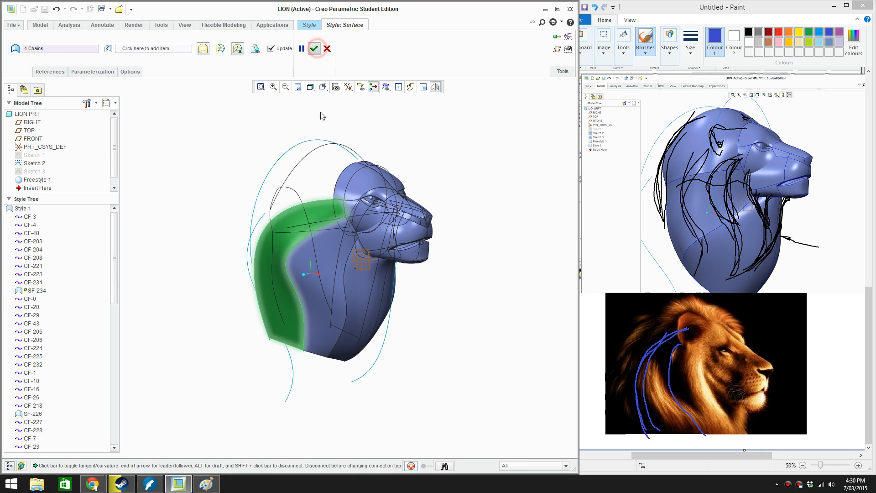
left_click(257, 149)
Examine the new mane surface from the side and front, checking how it meets the neck and head
scroll(349, 274, "down", 4)
middle_click_drag(362, 238, 269, 278)
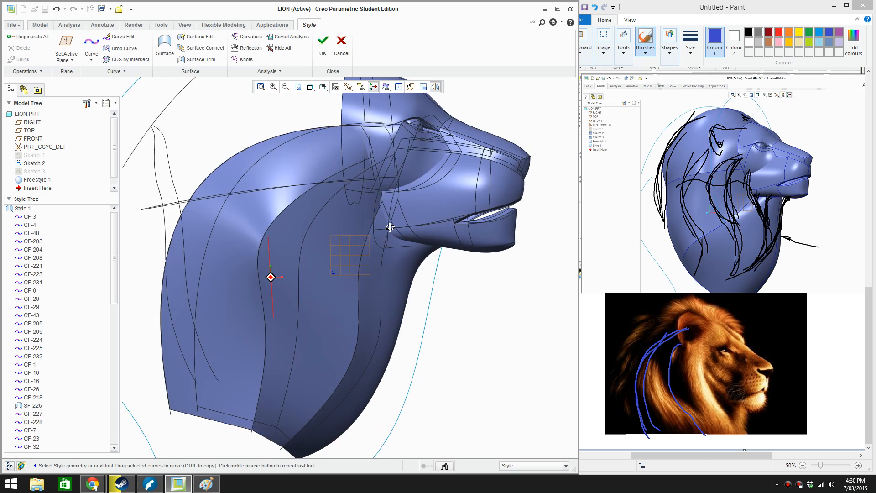
scroll(347, 283, "up", 2)
middle_click_drag(450, 318, 368, 301)
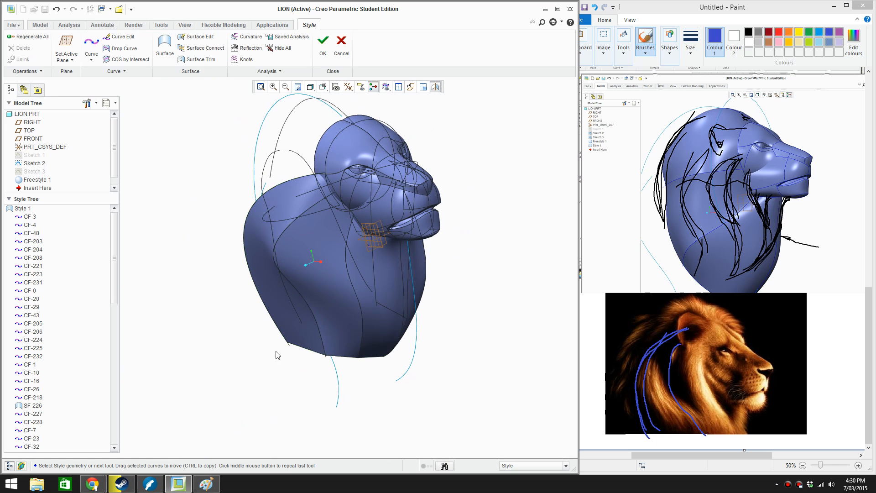
middle_click_drag(303, 324, 319, 281)
scroll(202, 221, "down", 10)
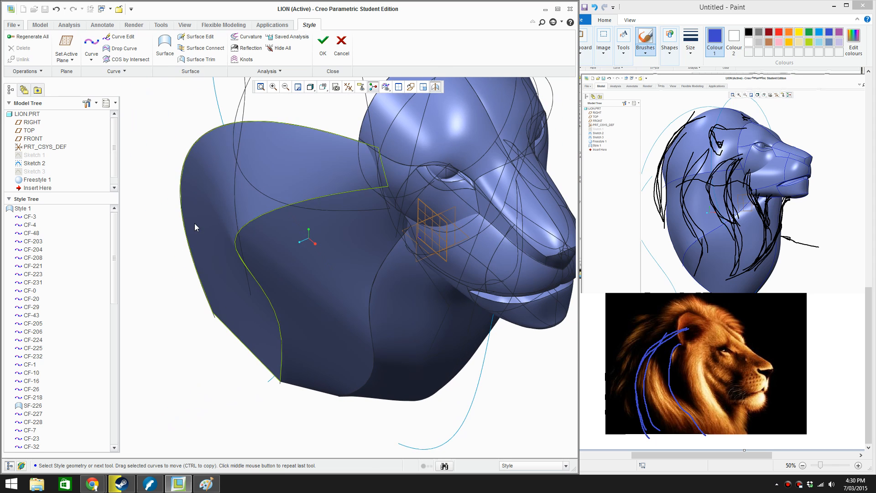
Delete the mane surface behind the neck
left_click(209, 218)
key("Delete")
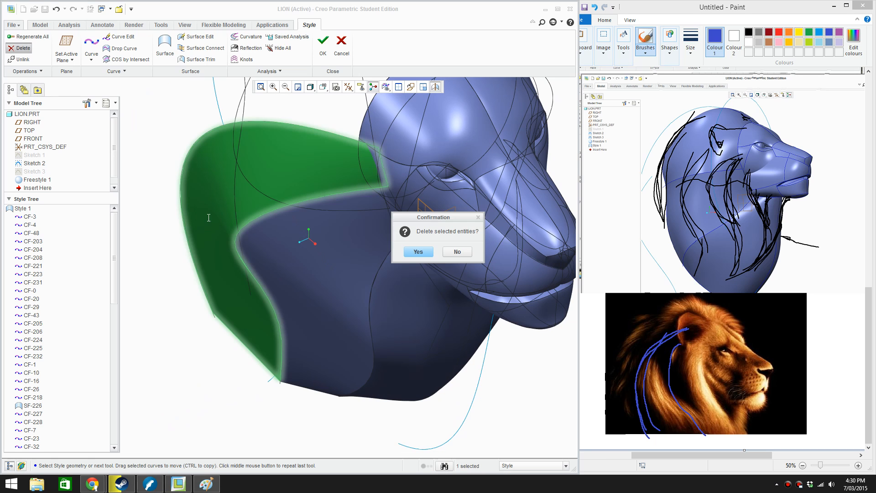
key("Return")
Draw a two-point curve across the mane gap, from the neck surface's upper back edge to the mane curve
left_click(91, 46)
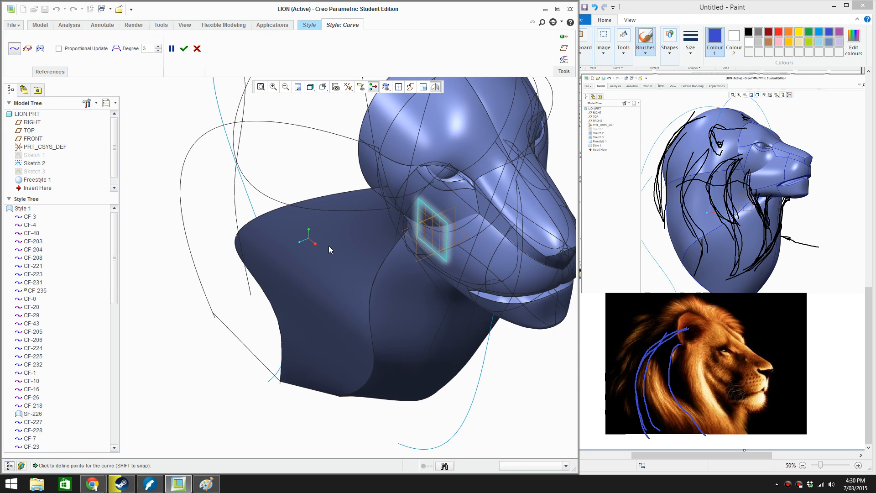
middle_click_drag(325, 219, 364, 214)
scroll(350, 239, "down", 4)
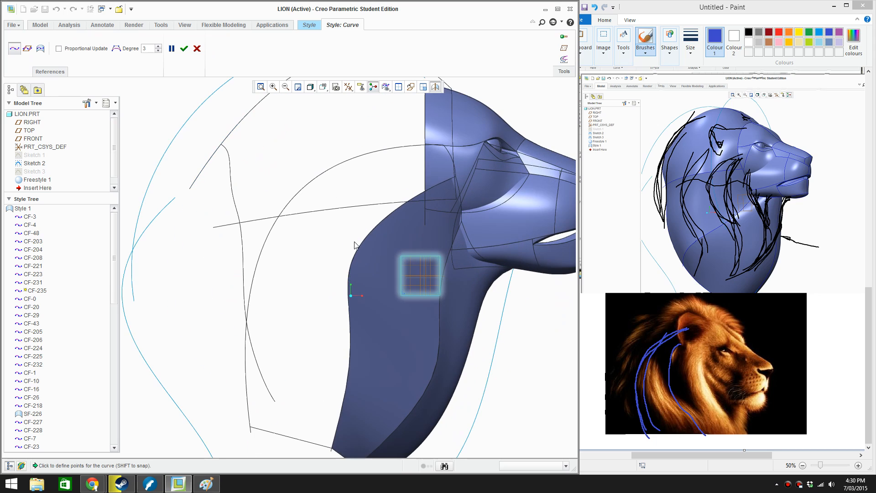
left_click(357, 250)
left_click(280, 205)
left_click_drag(281, 206, 284, 211)
middle_click(275, 194)
scroll(276, 194, "down", 1)
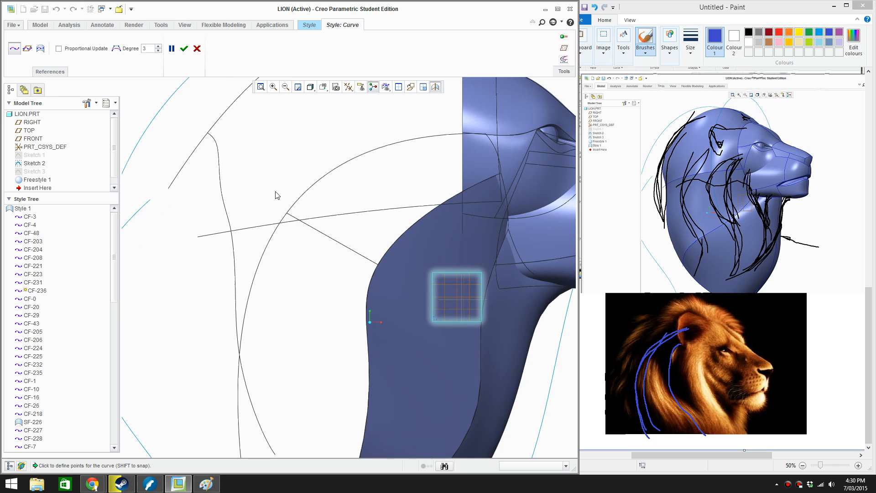
middle_click(346, 249)
Add a midpoint to the new cross curve, bow it outward in the top view, and accept the edit
double_click(345, 247)
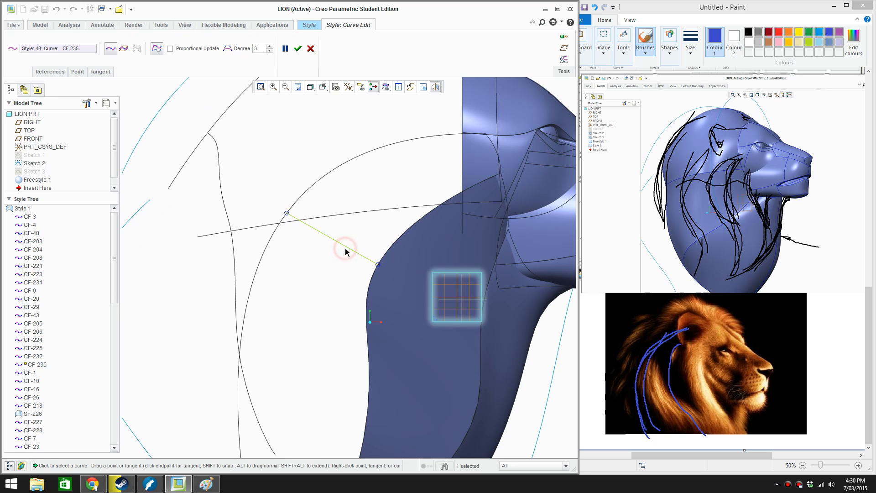
scroll(345, 248, "up", 2)
middle_click_drag(346, 248, 338, 345)
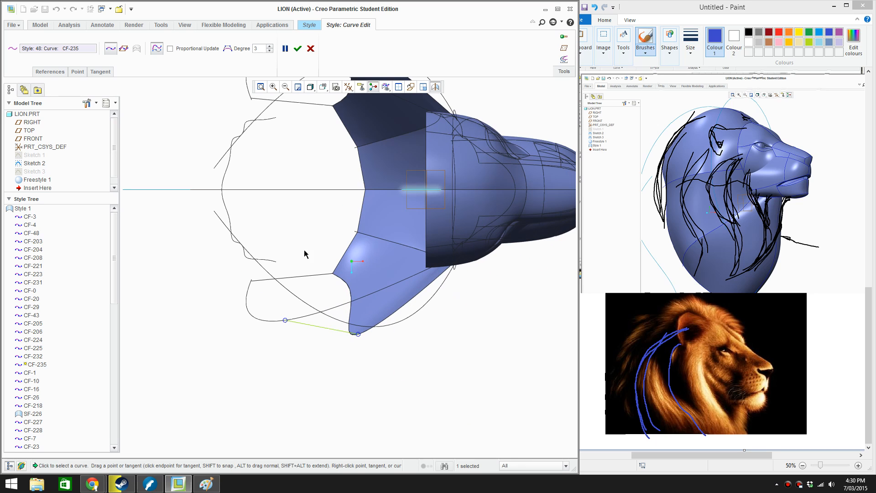
right_click(320, 330)
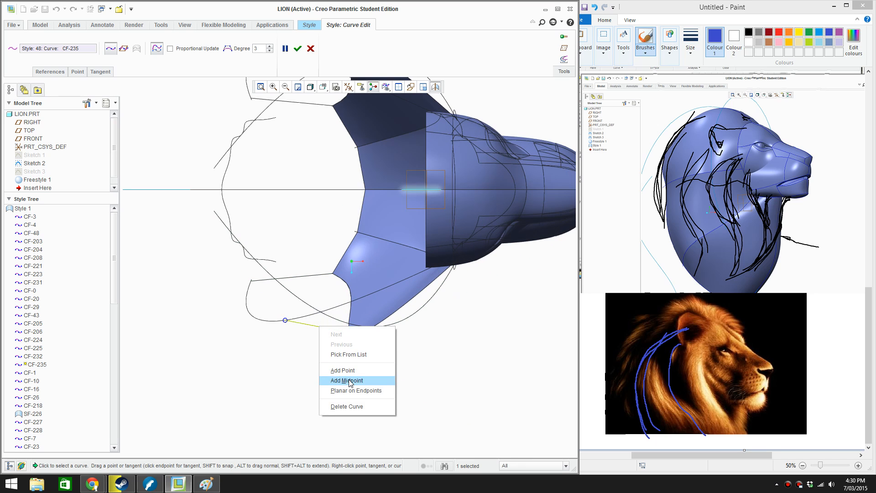
left_click(342, 379)
left_click_drag(321, 337, 319, 337)
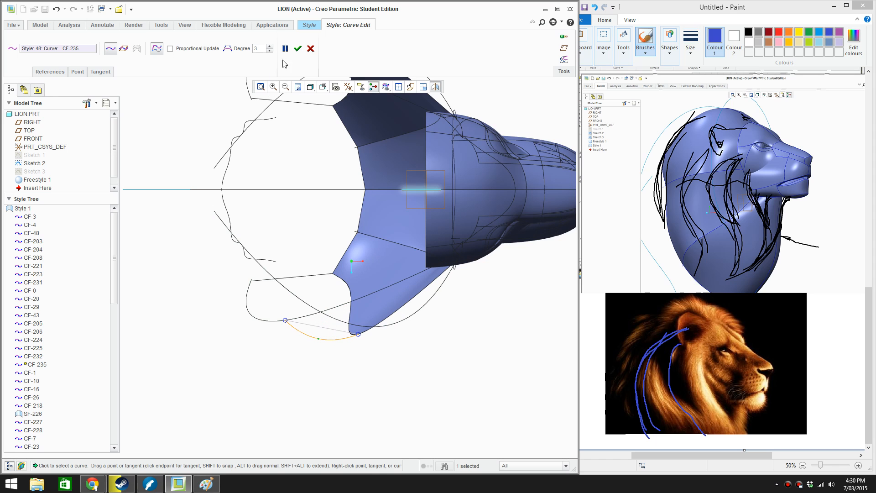
left_click(298, 48)
middle_click_drag(327, 160, 344, 198)
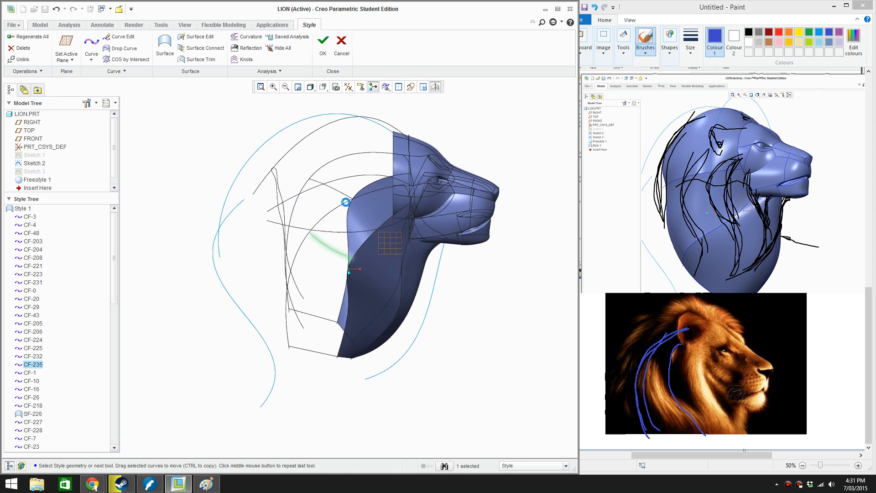
left_click(510, 123)
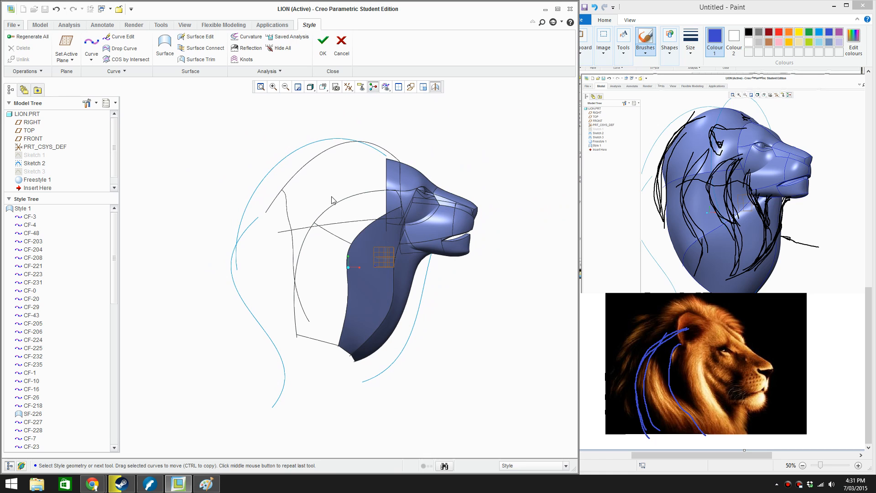
Define a Style surface with the mane curve and neck edge as primary chains, and the short eye-side, middle and lower curves as cross chains
left_click(164, 45)
scroll(331, 207, "up", 2)
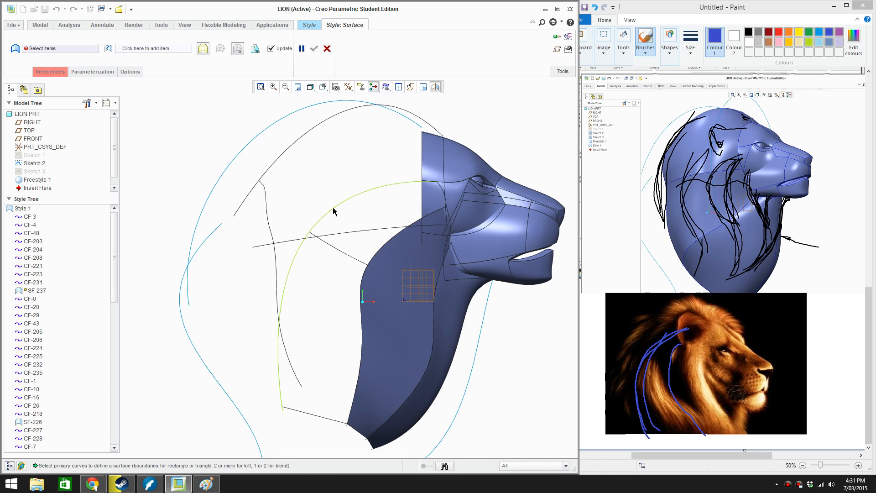
left_click(333, 211)
left_click(367, 214, "ctrl")
right_click(367, 215)
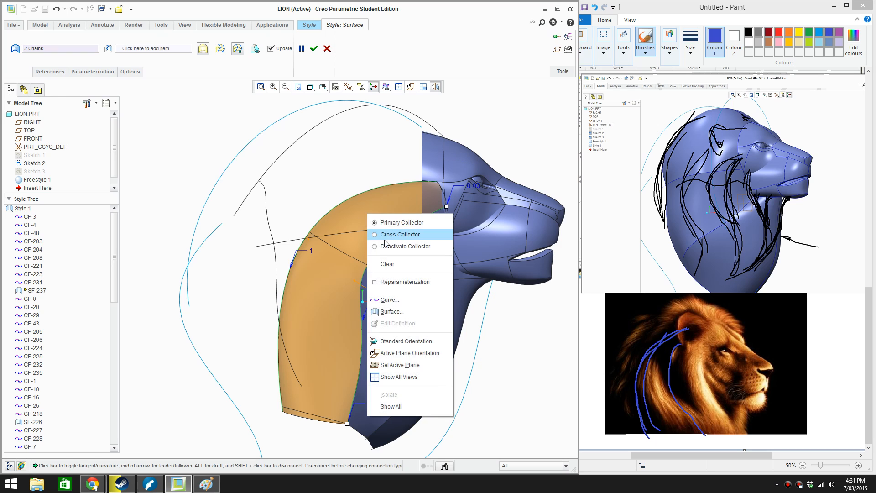
left_click(388, 233)
left_click(440, 192)
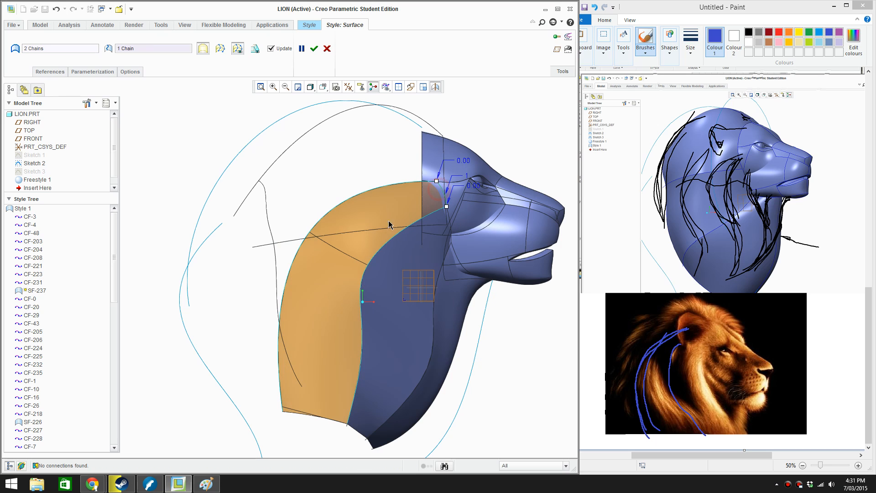
left_click(334, 249, "ctrl")
left_click(311, 413, "ctrl")
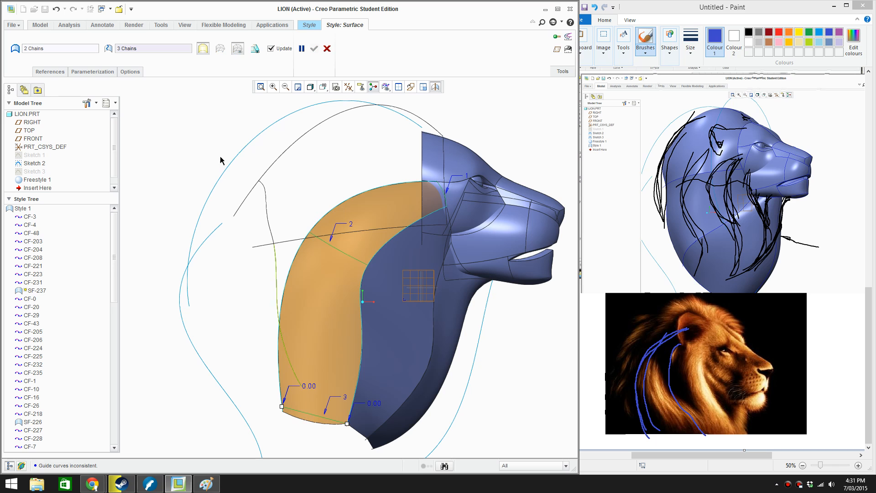
Undo adding the lower connecting curve as a cross chain, retry and undo it again, and accept the surface
middle_click_drag(334, 350, 297, 219)
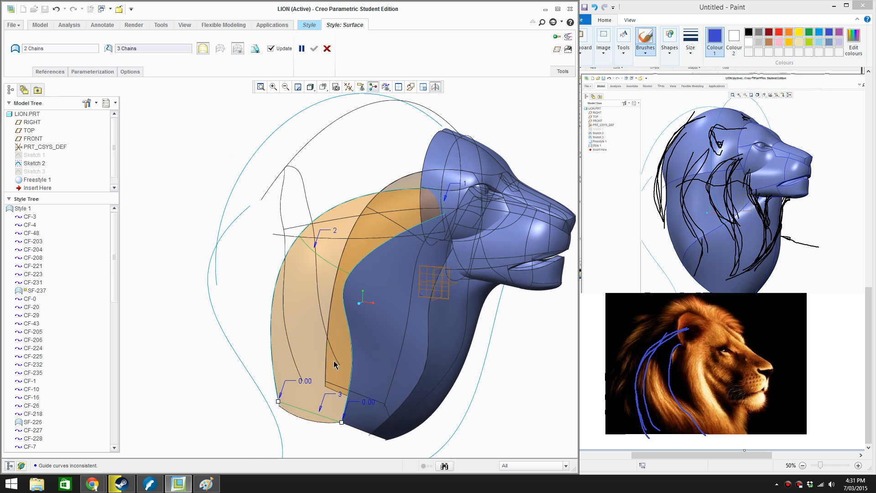
key("ctrl+z")
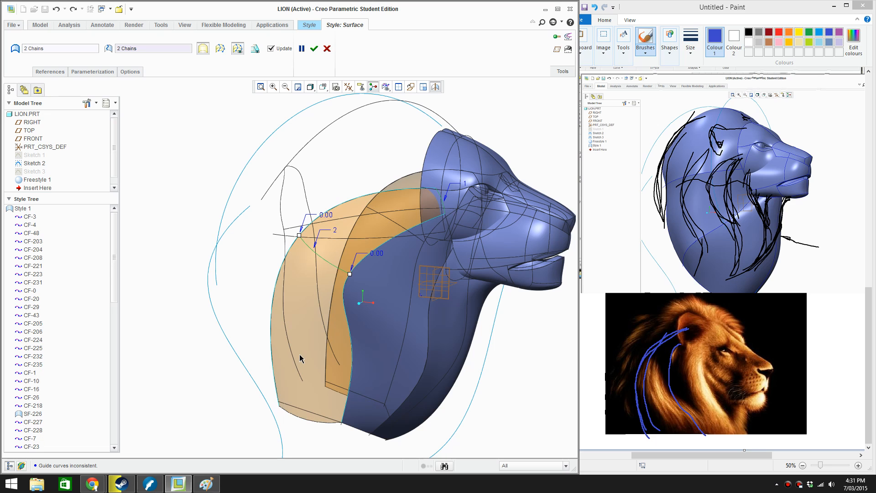
left_click(308, 414, "ctrl")
key("ctrl+z")
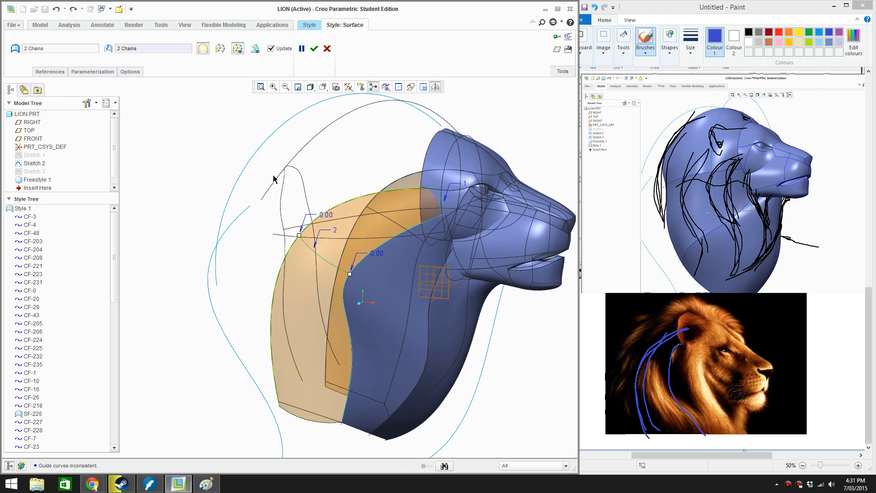
left_click(315, 47)
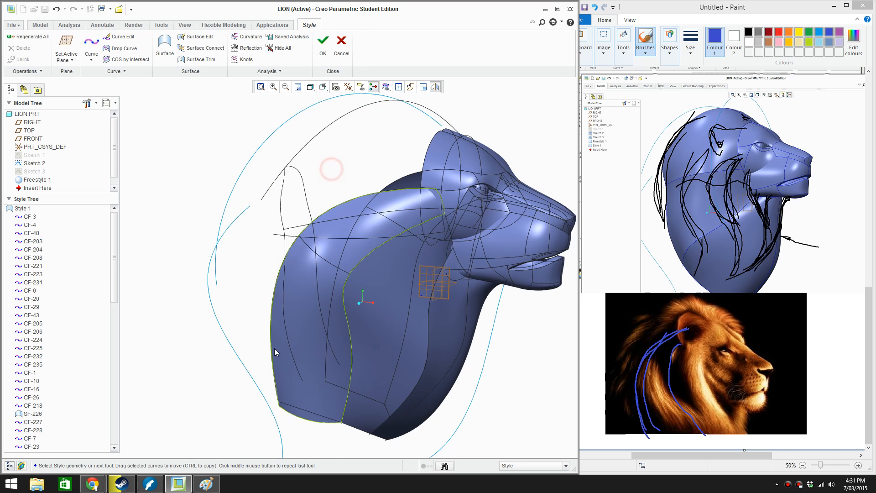
Delete the new mane surface and the bowed middle curve joining the mane curve to the neck edge
middle_click_drag(331, 169, 299, 354)
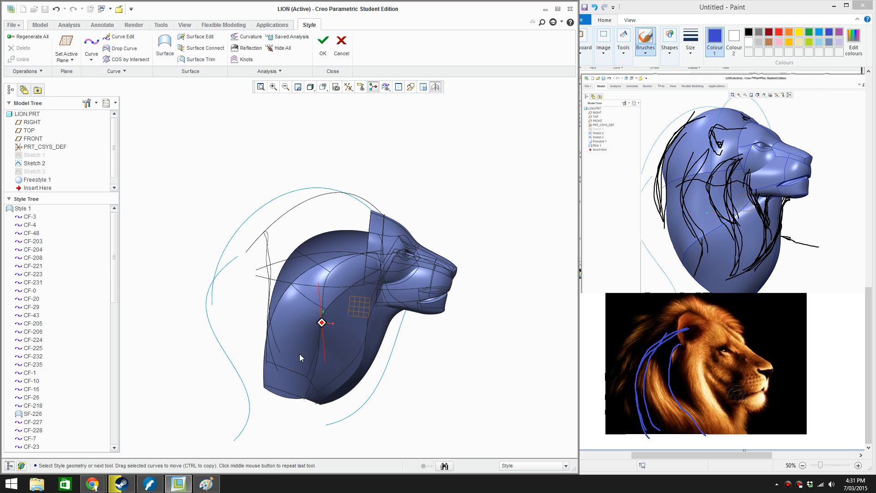
left_click(299, 352)
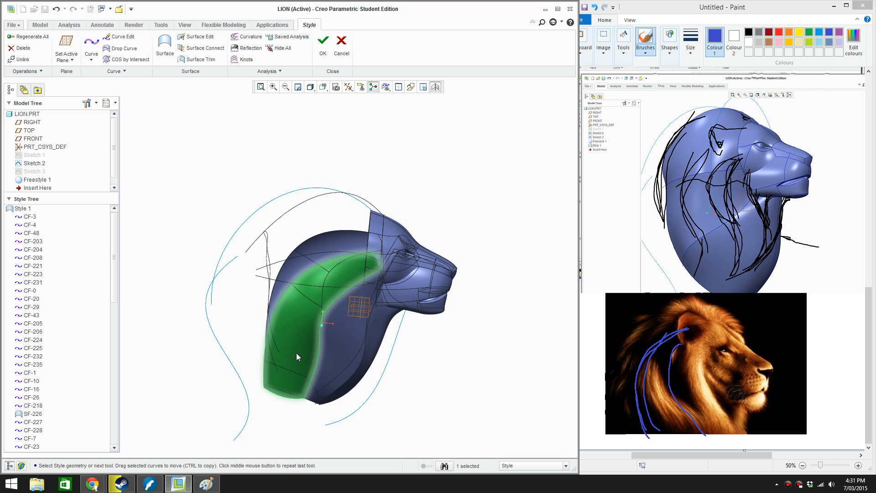
key("Delete")
key("Return")
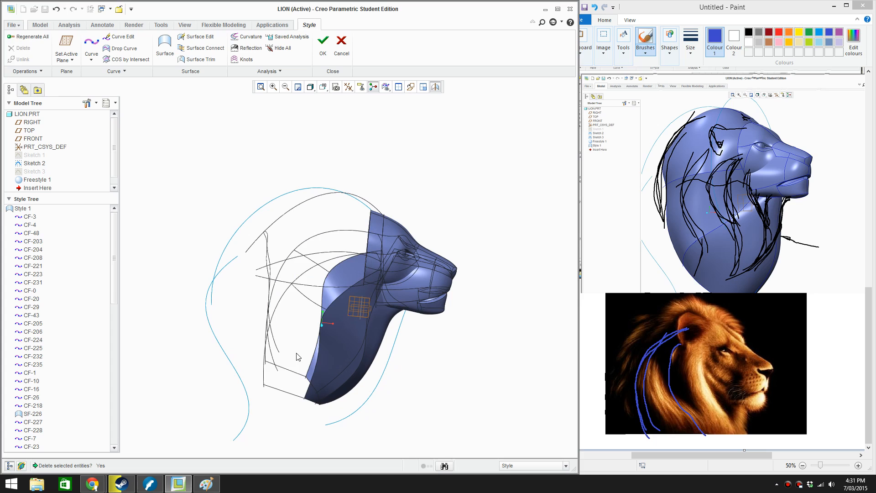
left_click(310, 311)
key("Delete")
key("Return")
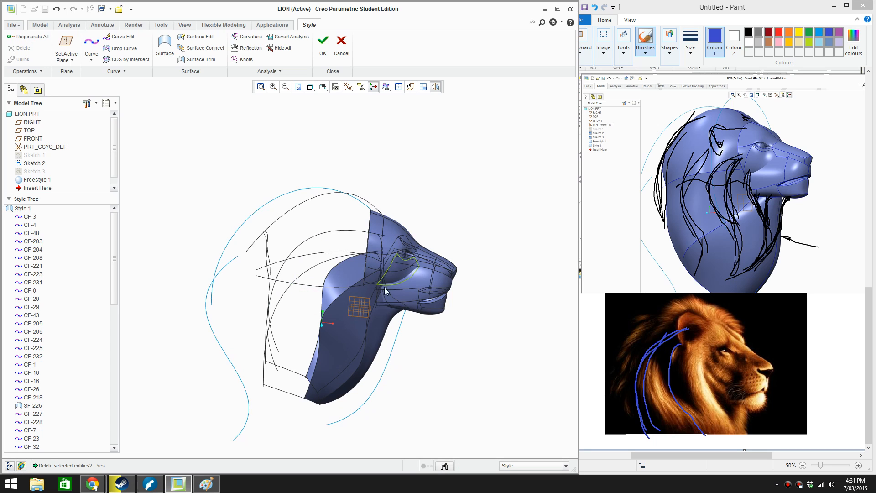
Add a midpoint to the lower connecting curve, bow it outward in the top view, and accept the edit
double_click(287, 391)
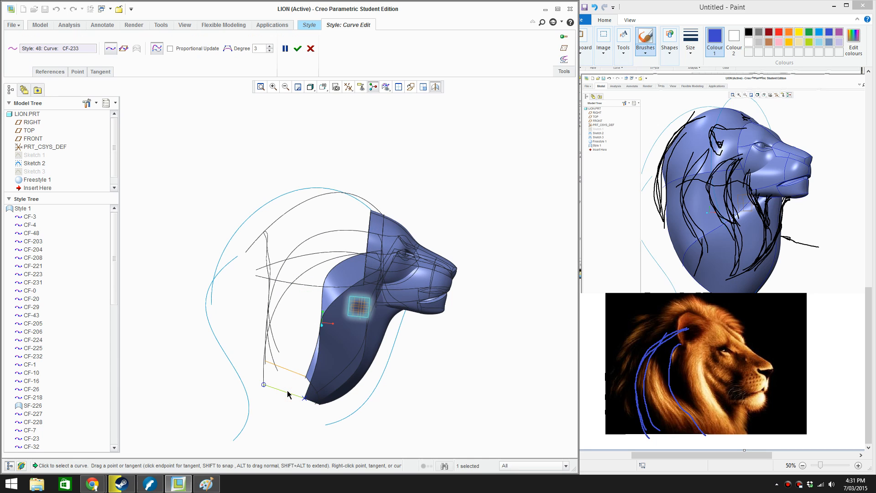
middle_click_drag(287, 392, 291, 304)
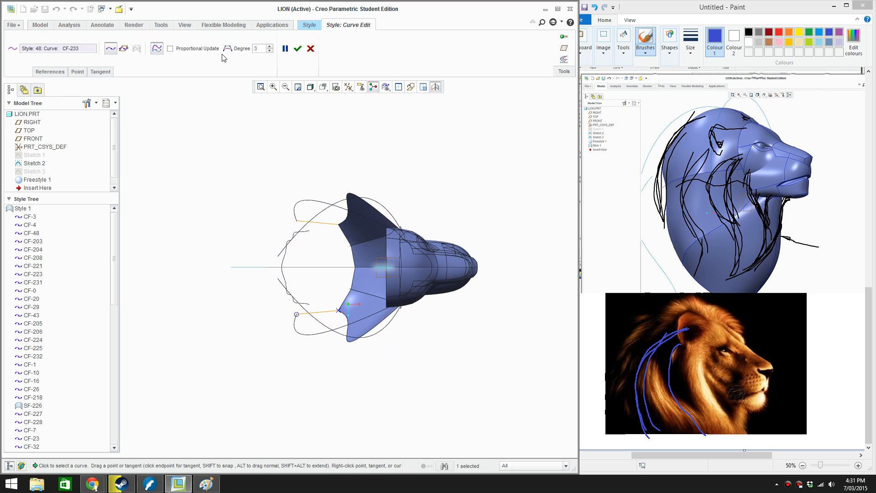
scroll(309, 312, "up", 3)
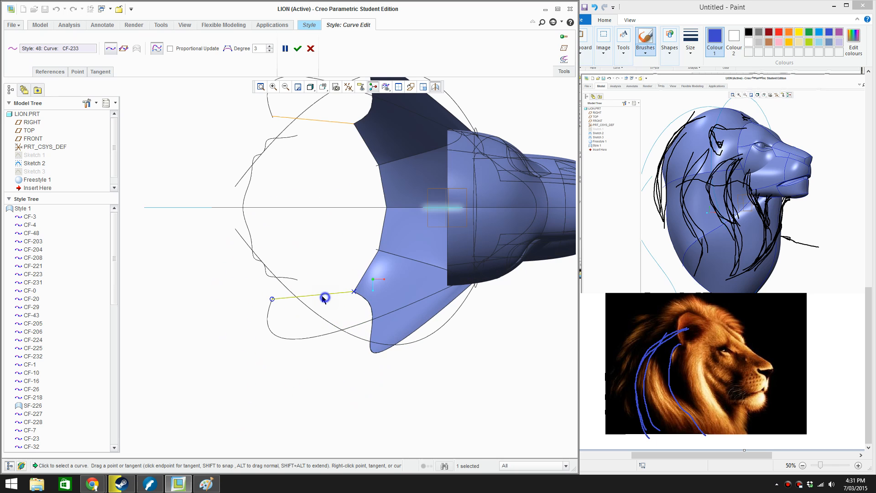
right_click(323, 298)
left_click(352, 348)
left_click_drag(313, 300, 314, 305)
left_click(285, 48)
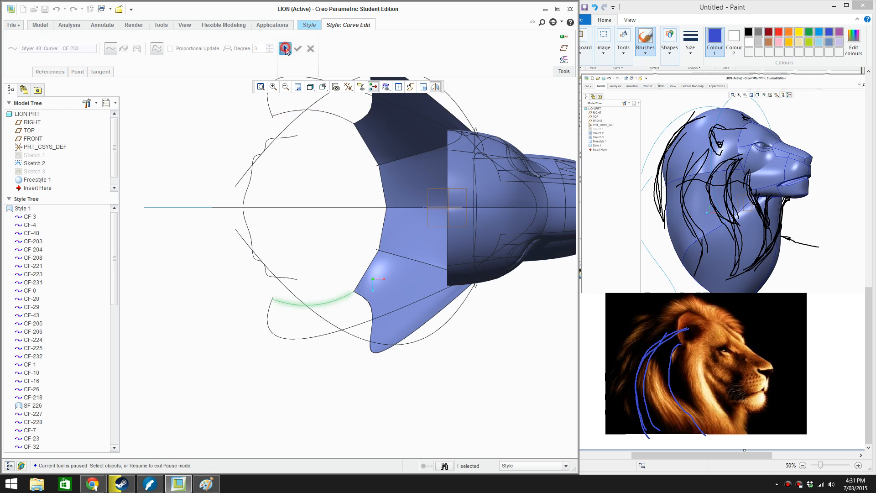
left_click(297, 49)
Create a Style surface from four boundaries: the mane curve, bowed lower curve, neck edge and short curve beside the eye
middle_click_drag(347, 219, 471, 309)
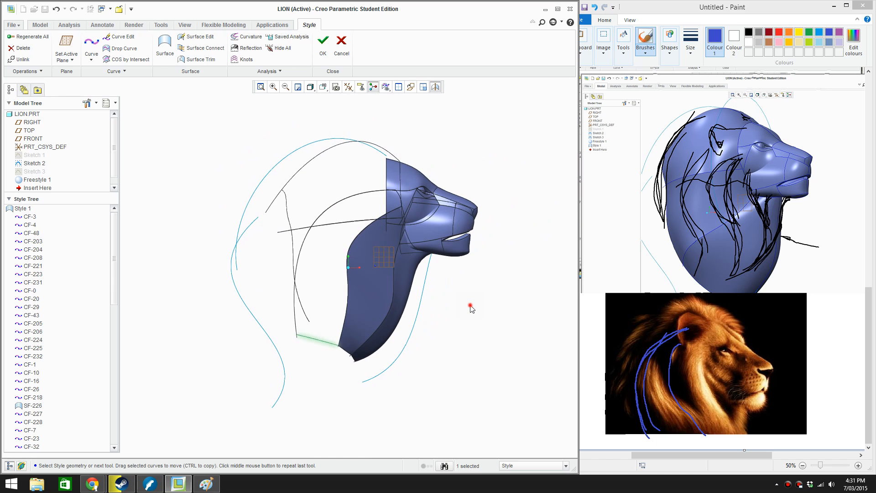
right_click(470, 307)
left_click(505, 324)
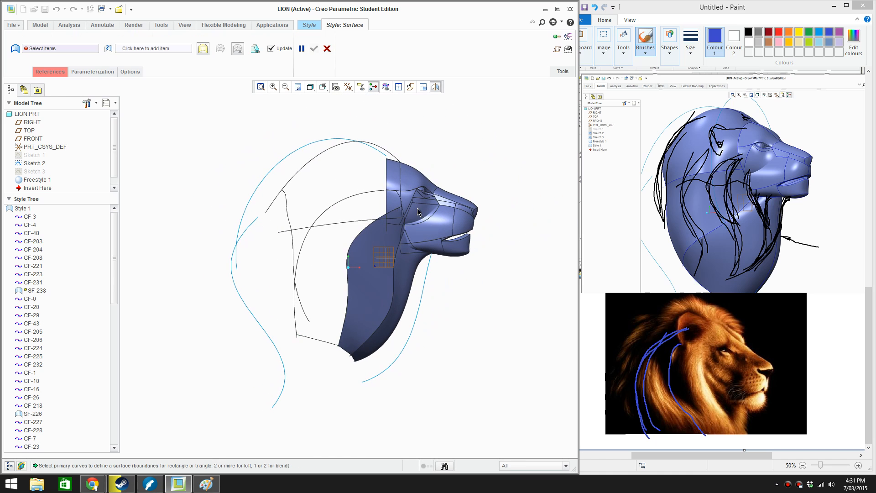
scroll(362, 193, "down", 2)
left_click(362, 194)
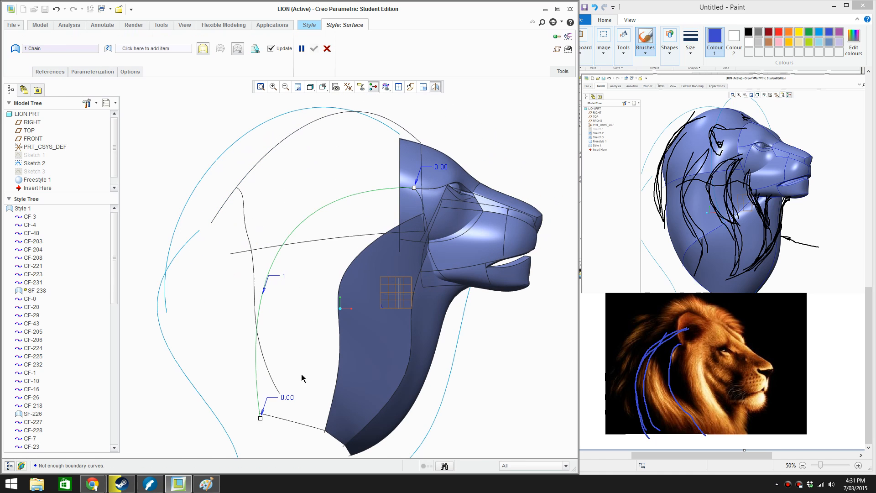
left_click(289, 420)
left_click(333, 390)
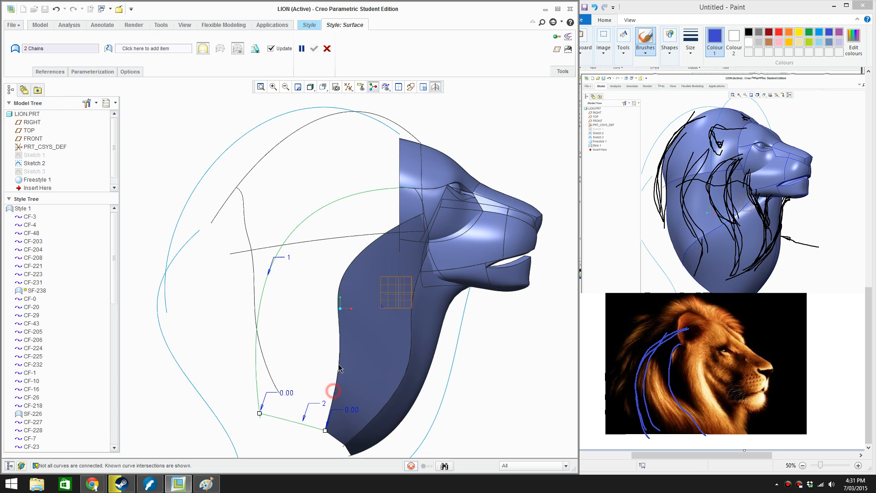
left_click(419, 198)
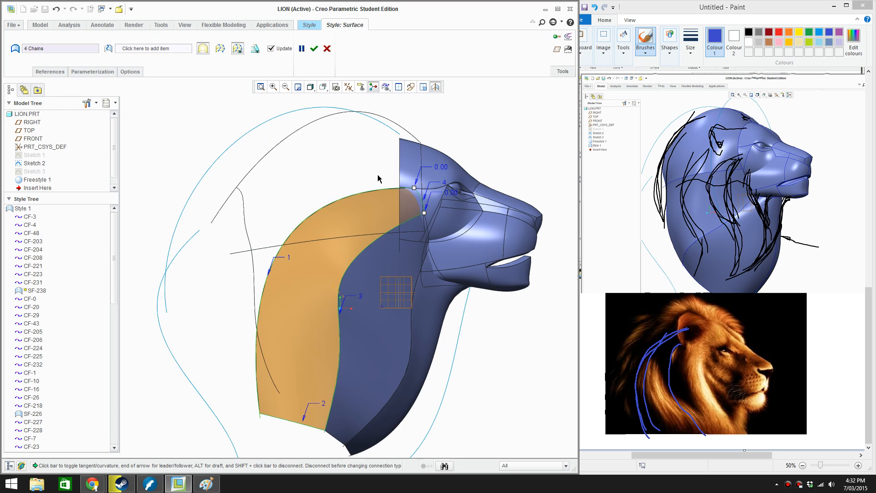
left_click(314, 49)
Examine the rebuilt mane surface from the side and at an angle, checking its shape along the neck and lower edge
middle_click_drag(303, 171, 380, 215)
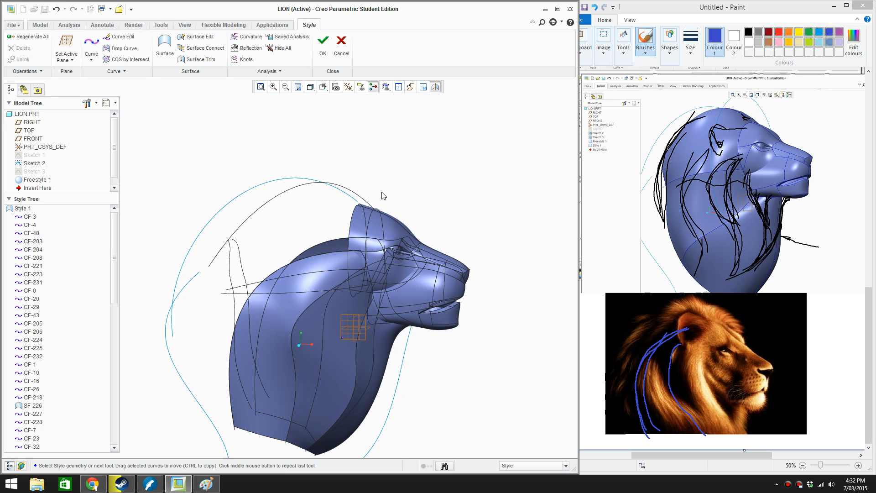
scroll(443, 187, "up", 2)
scroll(378, 242, "down", 3)
scroll(378, 242, "up", 1)
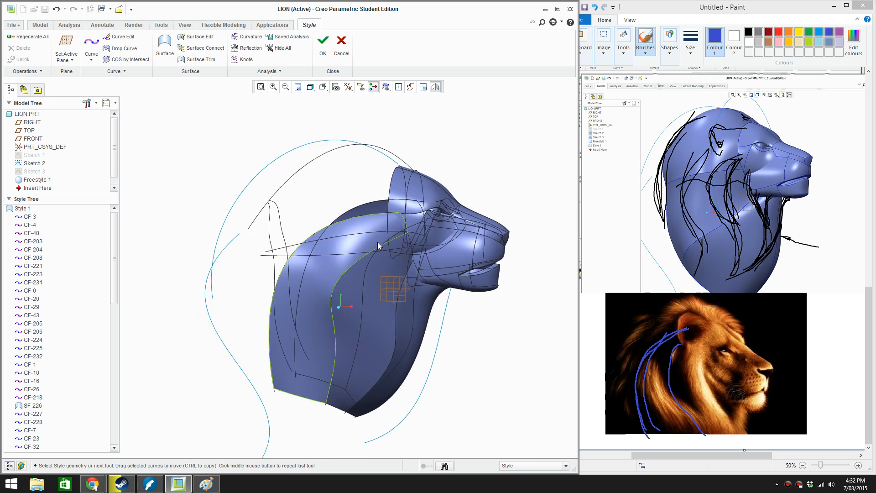
mouse_move(377, 241)
middle_mouse_down()
mouse_move(314, 244)
mouse_move(363, 234)
middle_mouse_up()
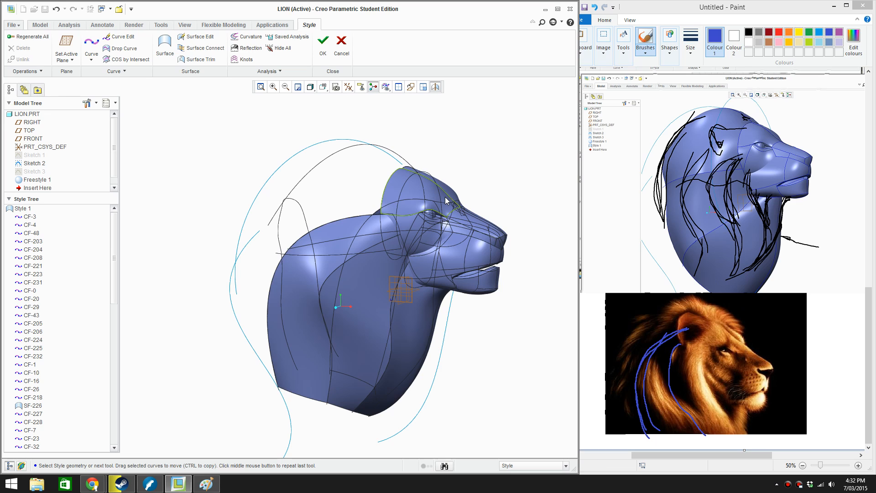
In Paint, draw a blue stroke along the outer back edge of the mane on the lion photo, and return to Creo
left_click(699, 313)
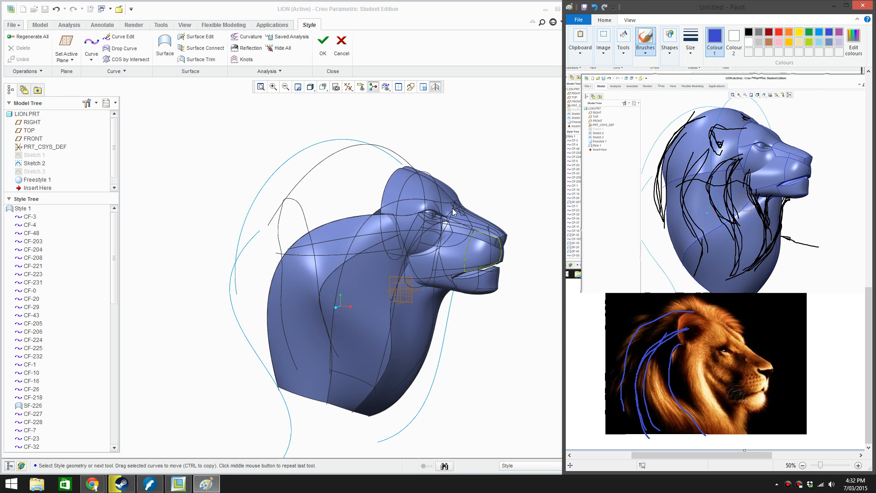
left_click(403, 120)
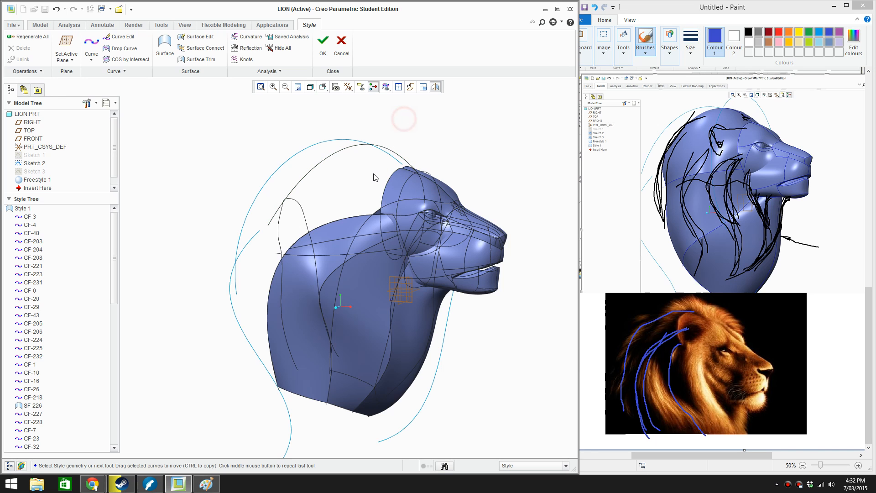
Create a four-point style curve from the top of the forehead, arching over behind the head and down behind the neck
middle_click_drag(404, 120, 391, 182)
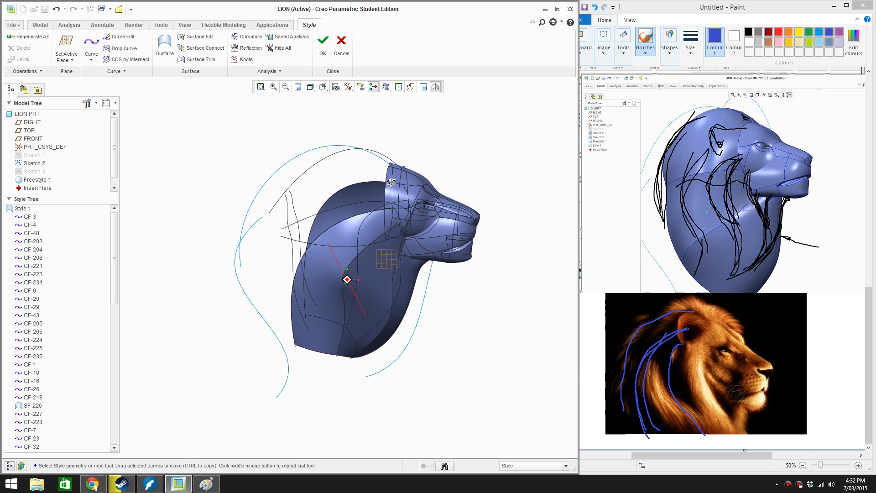
key("f")
right_click(408, 138)
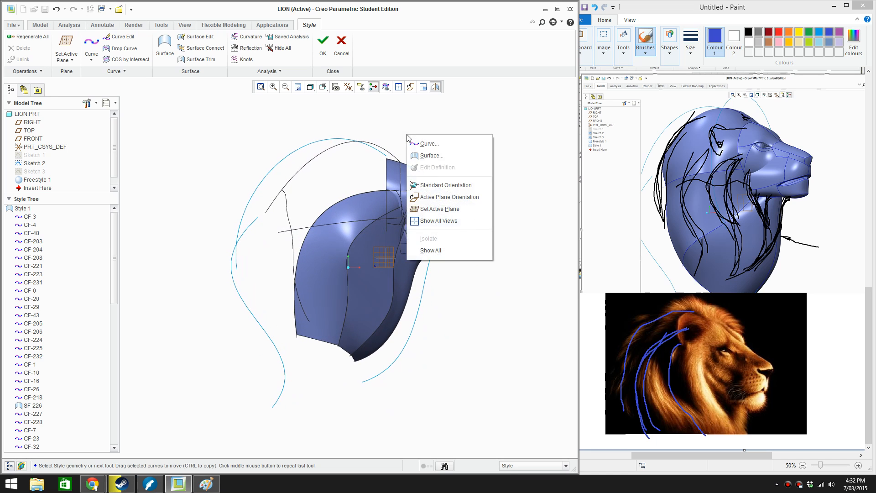
left_click(419, 139)
scroll(392, 160, "down", 5)
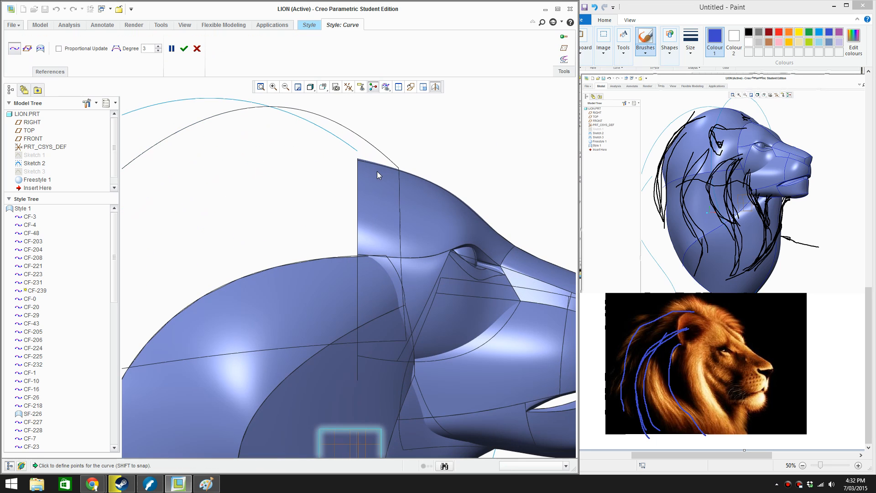
scroll(378, 180, "up", 2)
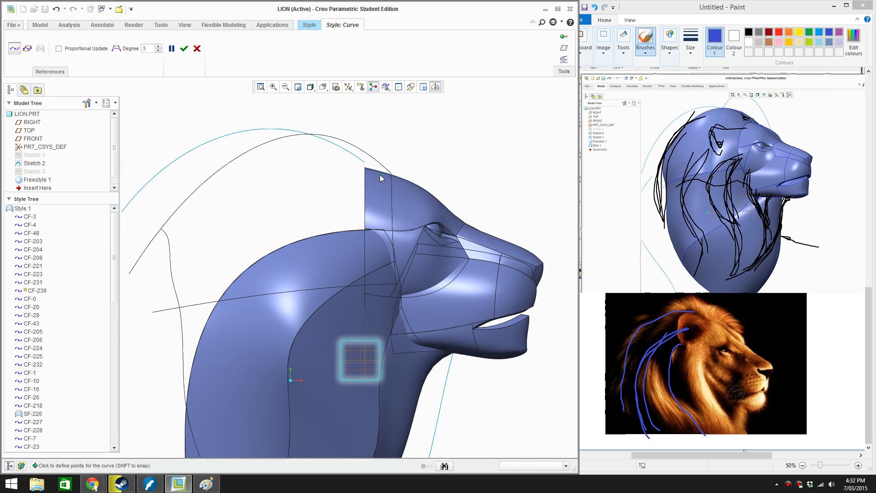
scroll(379, 174, "up", 1)
left_click(380, 174)
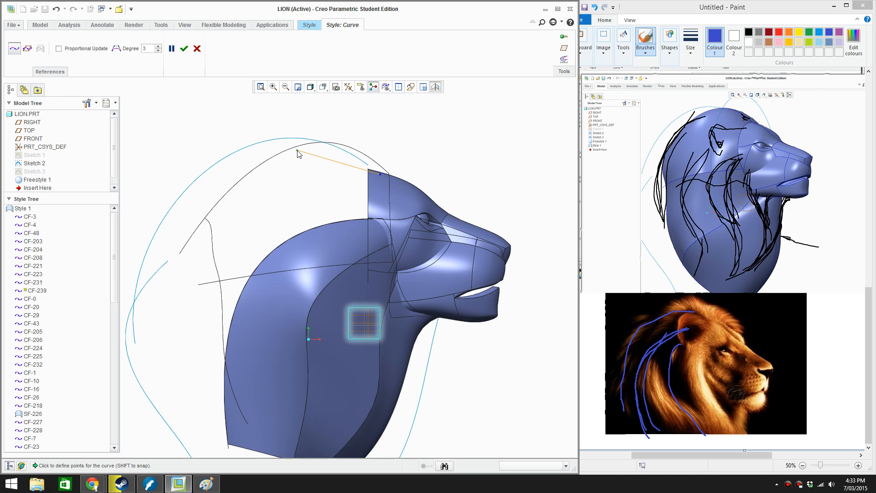
mouse_move(184, 205)
left_mouse_down()
mouse_move(160, 269)
mouse_move(174, 260)
mouse_move(187, 218)
mouse_move(175, 237)
left_mouse_up()
left_click_drag(179, 323, 206, 418)
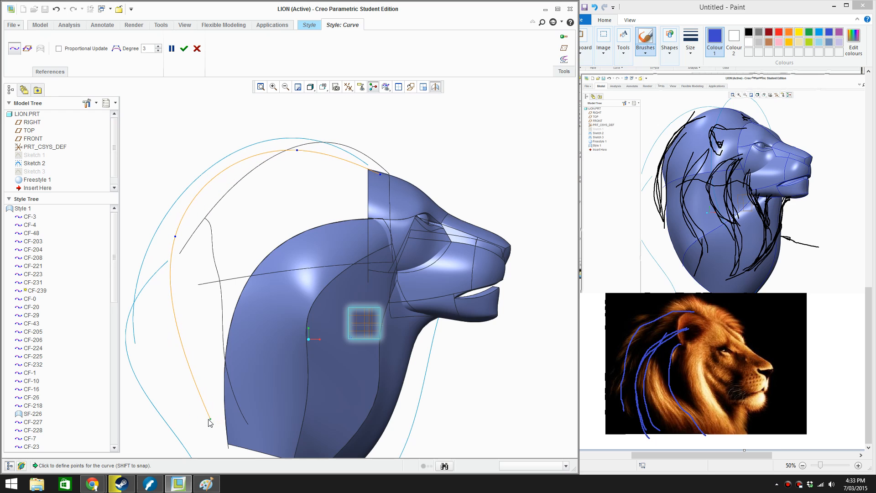
left_click(183, 50)
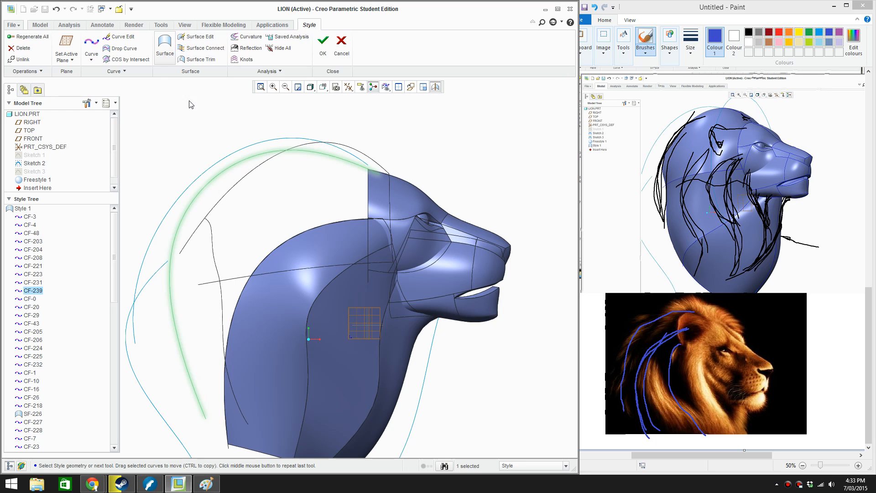
Edit the new arched curve, adding a point on its lower rear stretch and pulling that point outward away from the neck
double_click(248, 160)
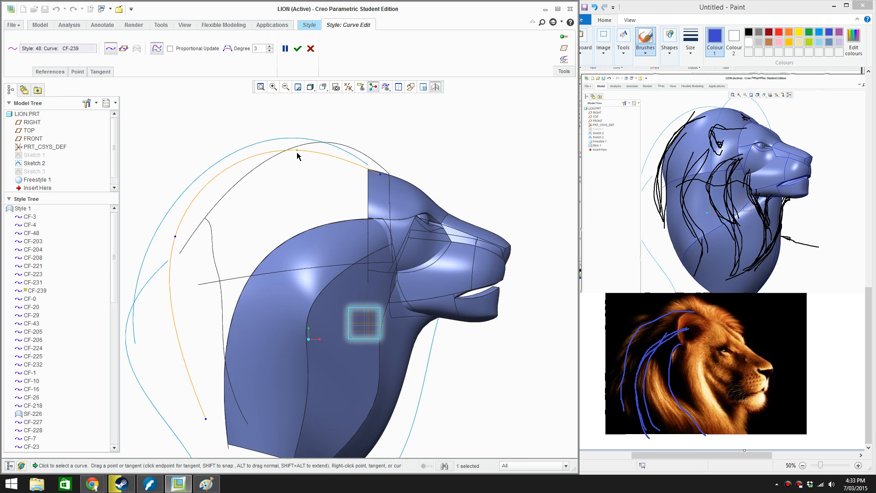
left_click_drag(297, 149, 306, 152)
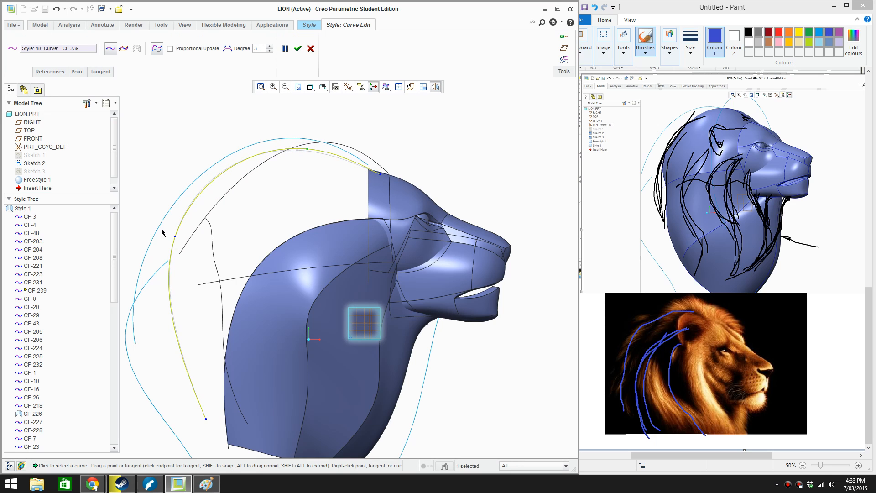
right_click(179, 337)
left_click(203, 377)
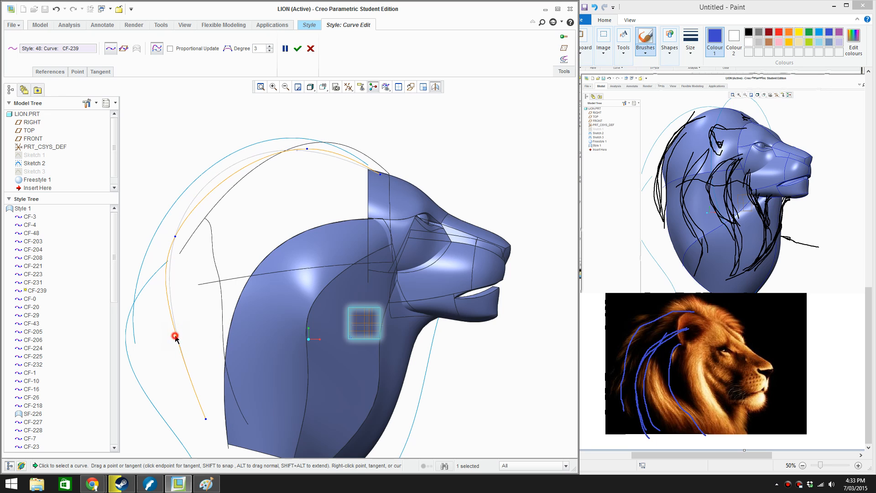
left_click_drag(175, 336, 168, 358)
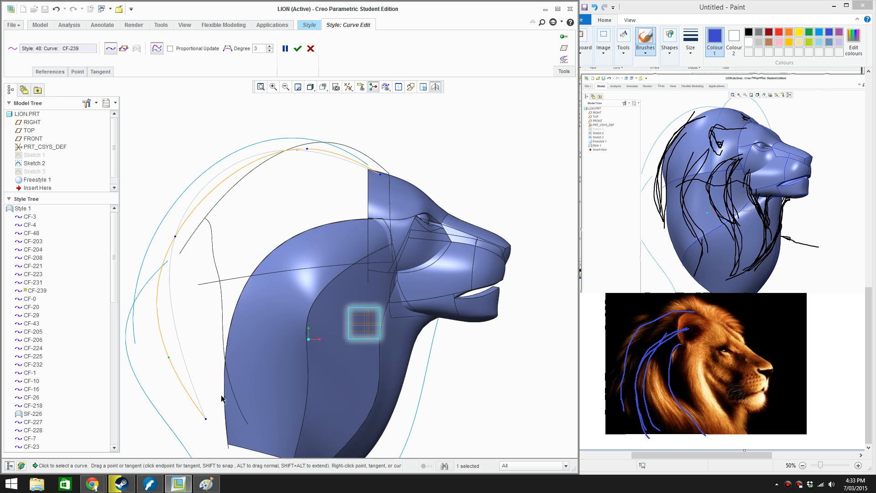
Widen the curve by moving its lower end and rear points outward, its front end forward on the forehead, and its crown point up
left_click_drag(206, 421, 179, 418)
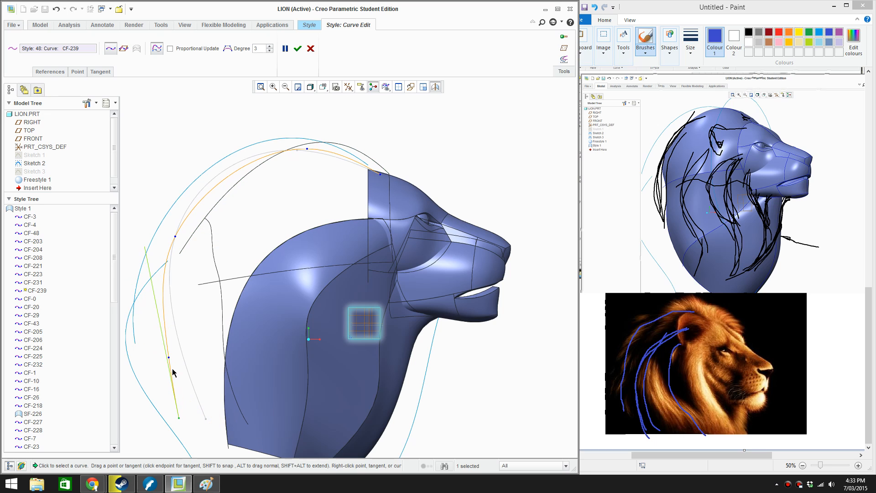
left_click_drag(170, 358, 151, 342)
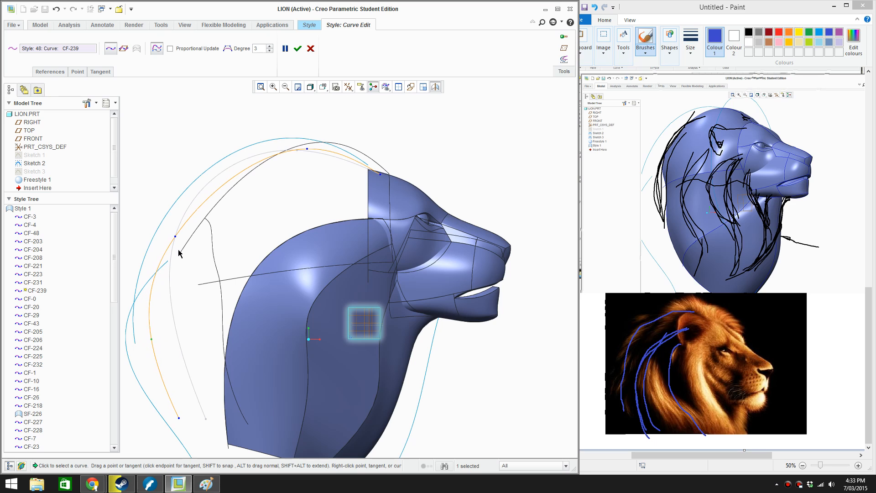
left_click_drag(175, 238, 174, 209)
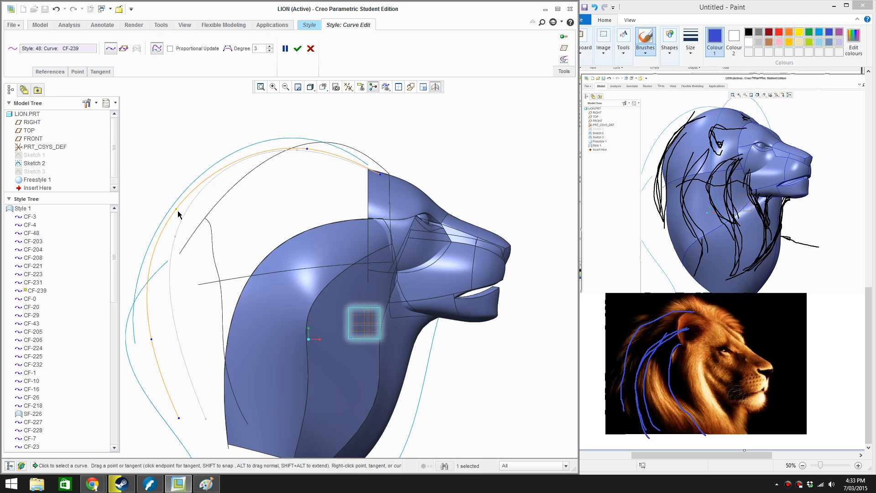
left_click_drag(383, 179, 395, 181)
left_click_drag(310, 152, 329, 135)
left_click(95, 483)
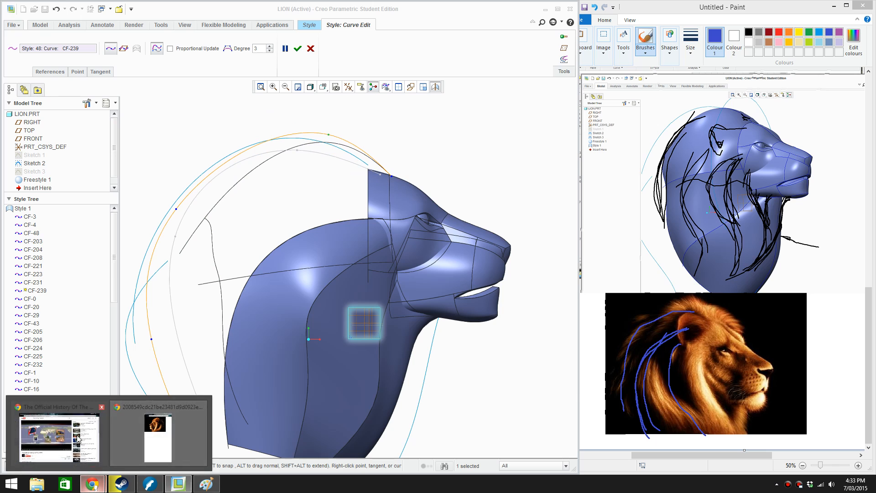
left_click(64, 434)
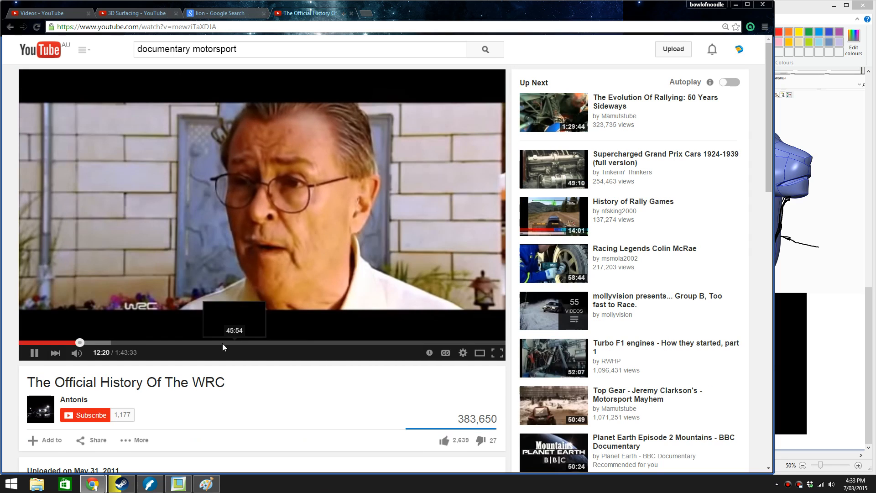
left_click(78, 343)
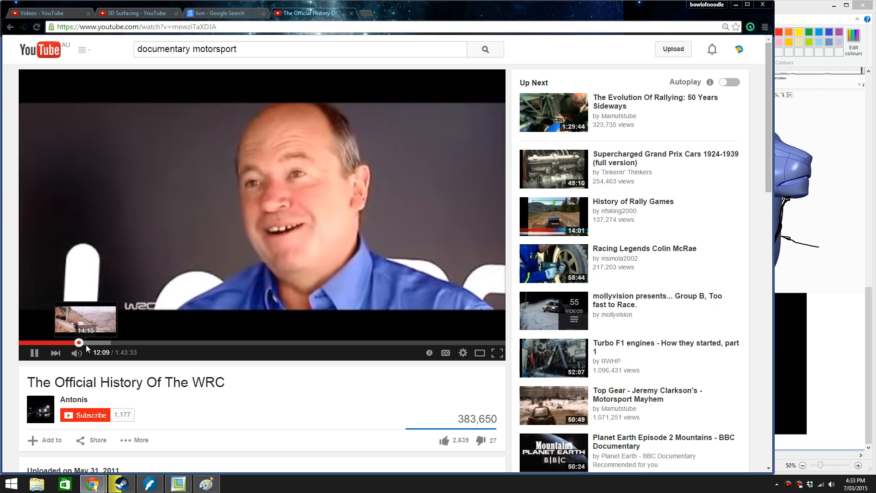
left_click(84, 343)
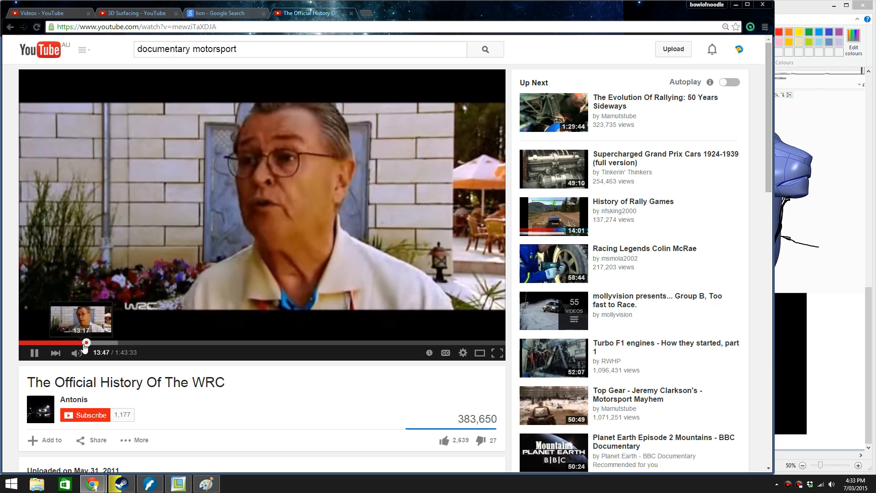
left_click(83, 343)
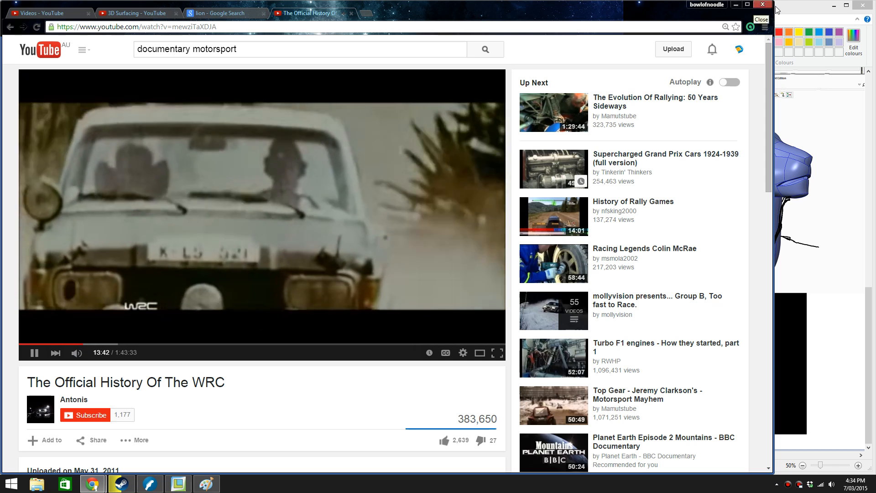
left_click(178, 483)
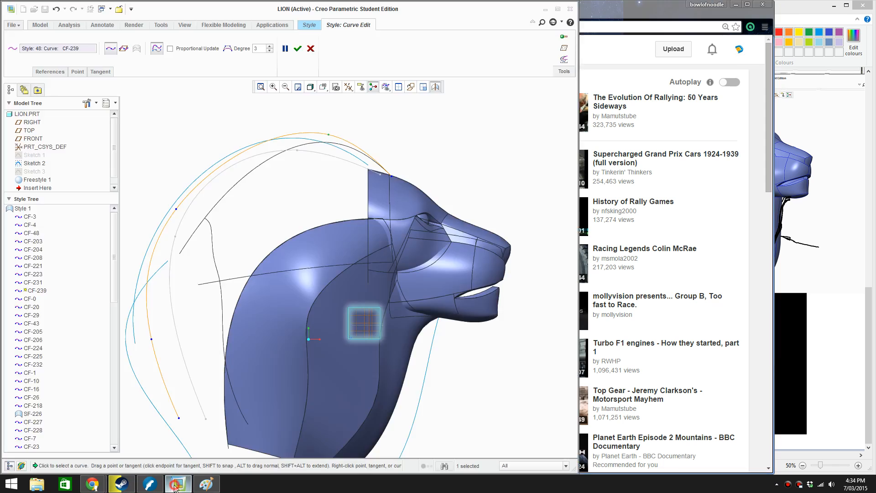
middle_click_drag(324, 246, 397, 135)
scroll(397, 131, "down", 1)
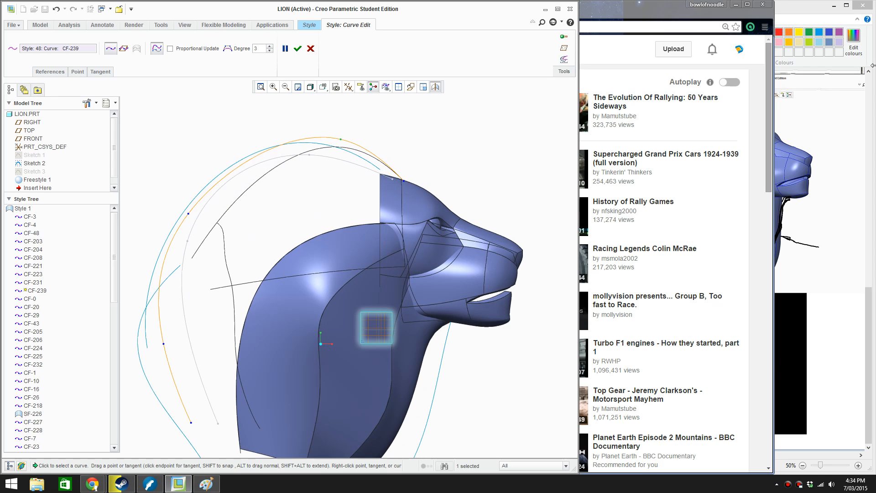
left_click(816, 8)
left_click(326, 12)
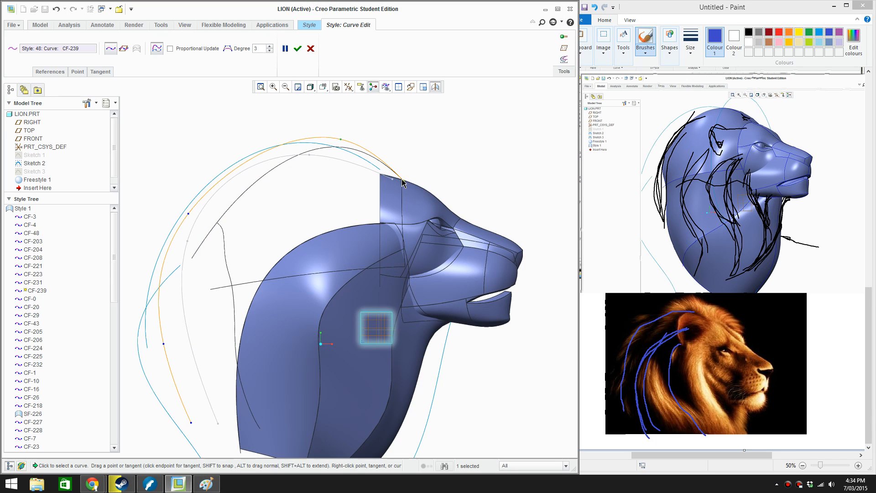
Move the curve's front endpoint farther forward along the forehead profile and shift its crown point slightly back
left_click_drag(404, 186, 432, 201)
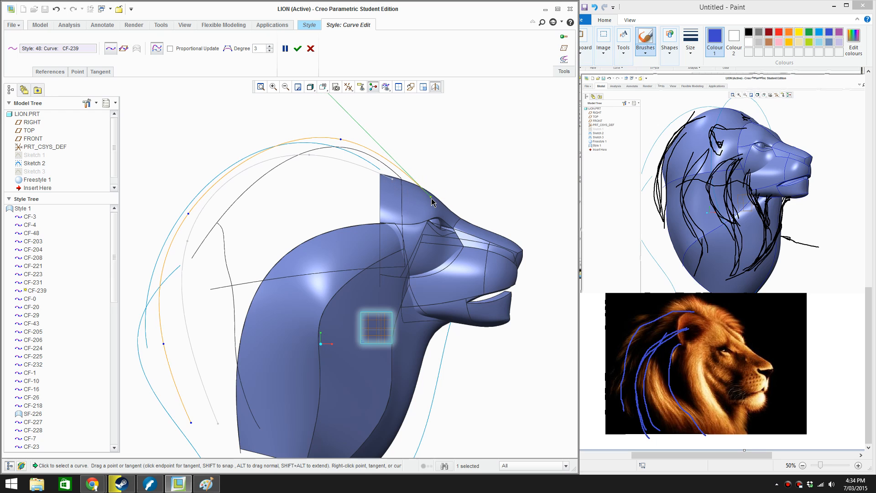
left_click(338, 139)
left_click_drag(338, 140, 326, 139)
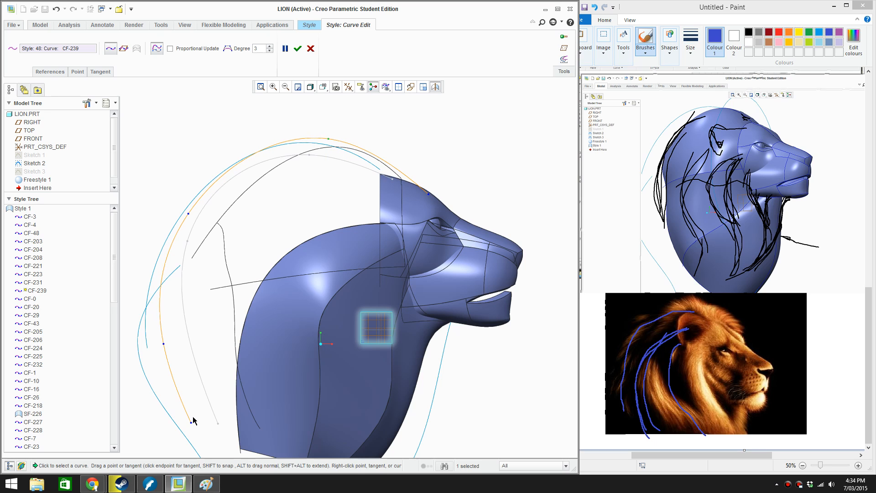
Pull the curve's lower end and rear points outward to match the blue mane outline sketch, and accept the curve edit
left_click_drag(191, 422, 171, 419)
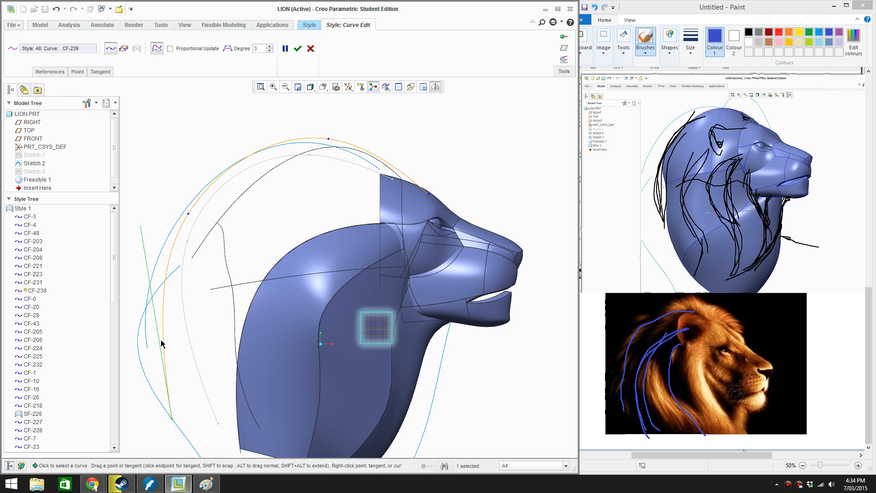
left_click_drag(163, 345, 147, 346)
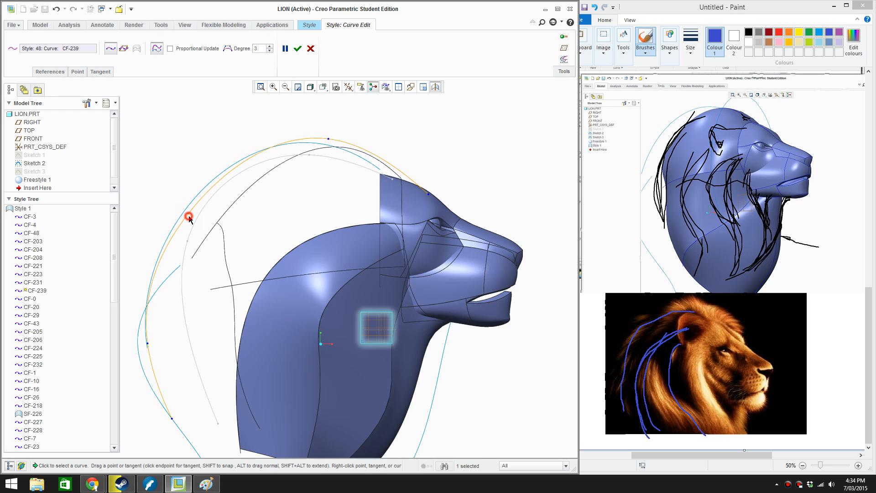
left_click_drag(189, 217, 182, 204)
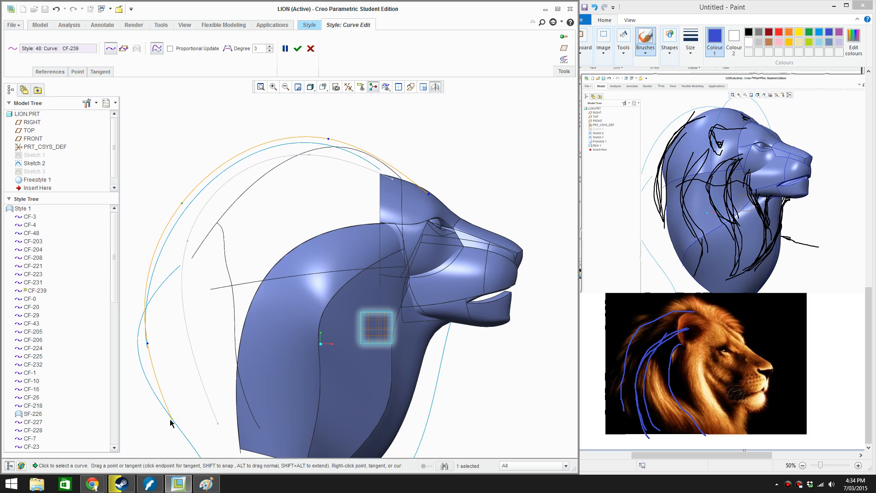
left_click_drag(170, 419, 158, 420)
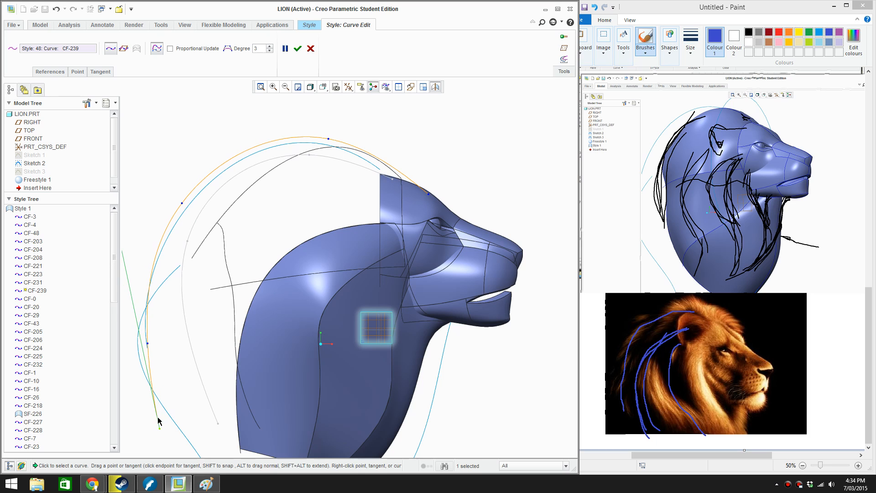
left_click_drag(148, 345, 138, 344)
left_click(300, 50)
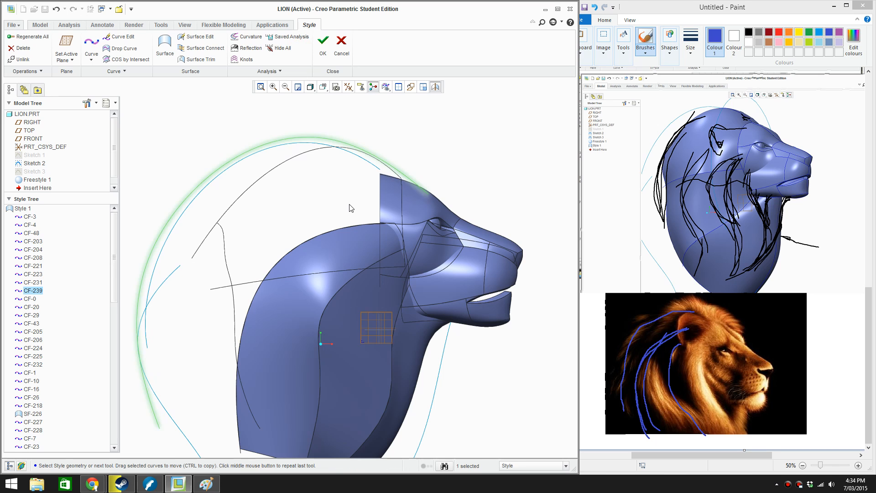
Edit the outer mane curve, pulling its front end, crown, rear and lower points sideways off the head's centre plane
scroll(351, 208, "up", 3)
middle_click_drag(314, 208, 275, 261)
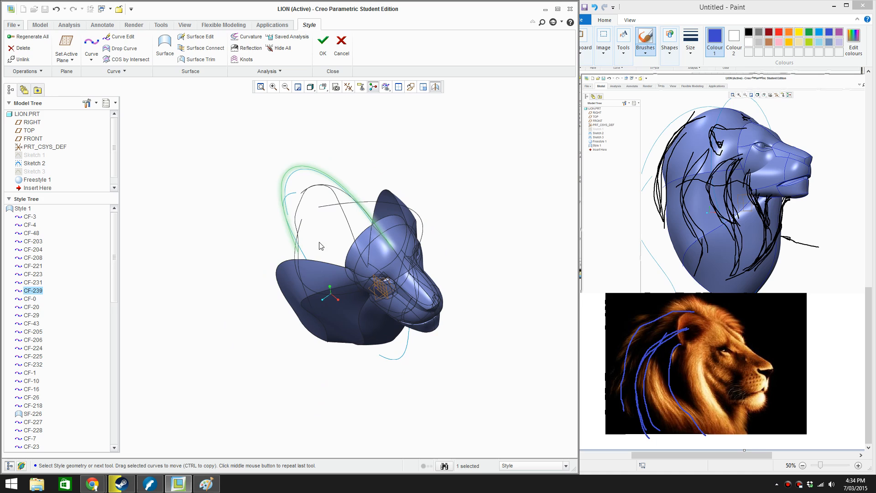
double_click(292, 170)
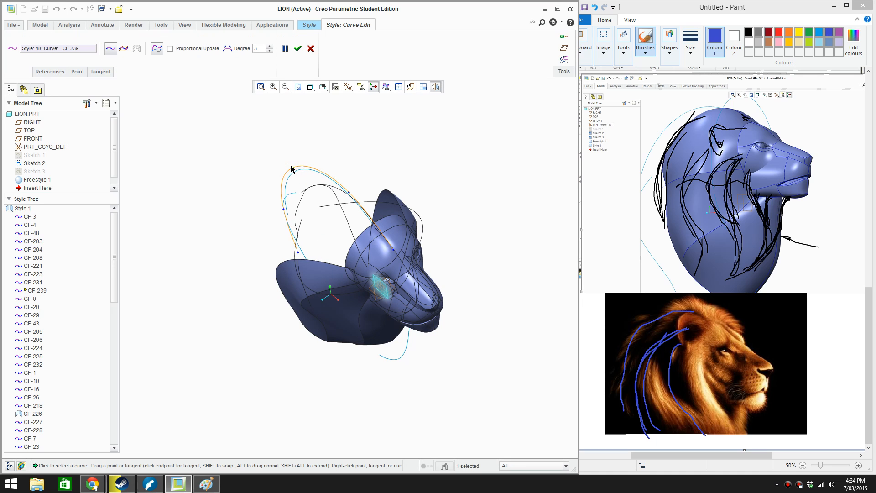
middle_click_drag(292, 170, 402, 273)
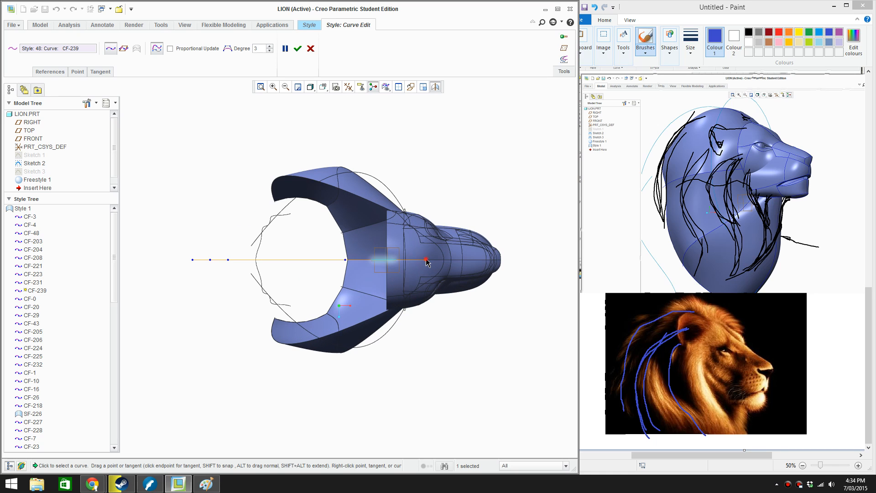
left_click_drag(425, 259, 425, 272)
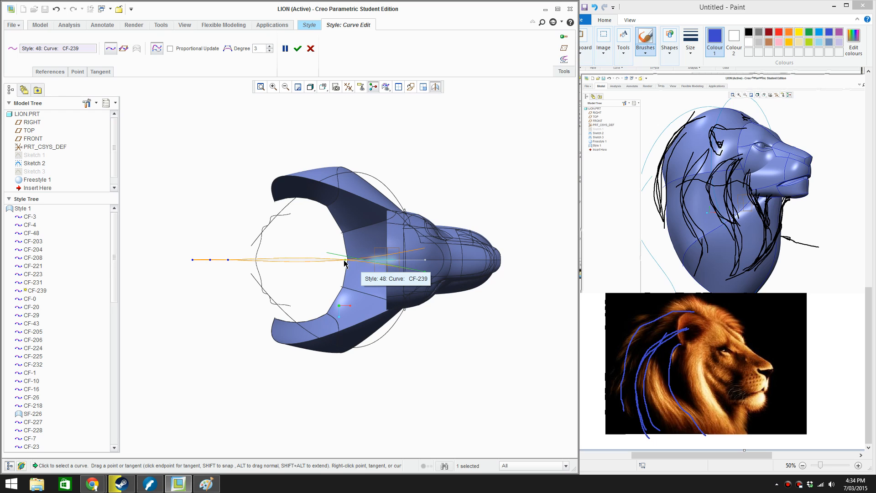
left_click_drag(345, 260, 344, 278)
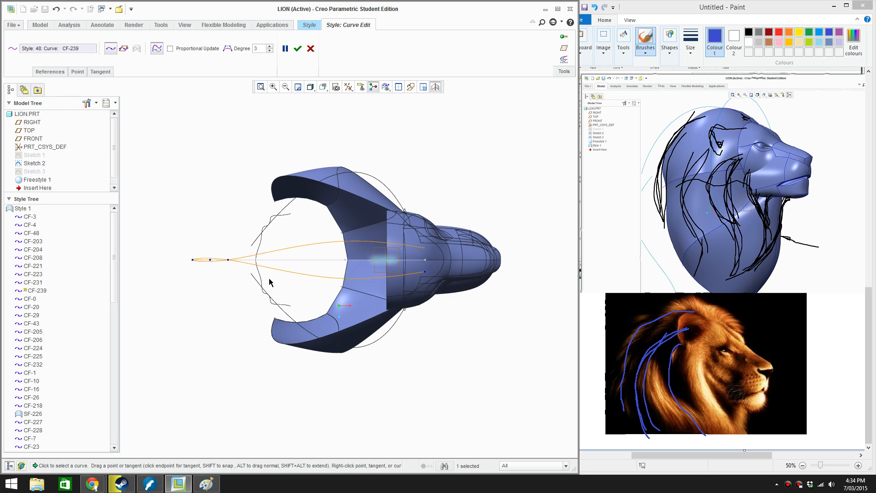
left_click_drag(231, 261, 230, 291)
left_click_drag(193, 261, 198, 307)
left_click_drag(210, 264, 215, 303)
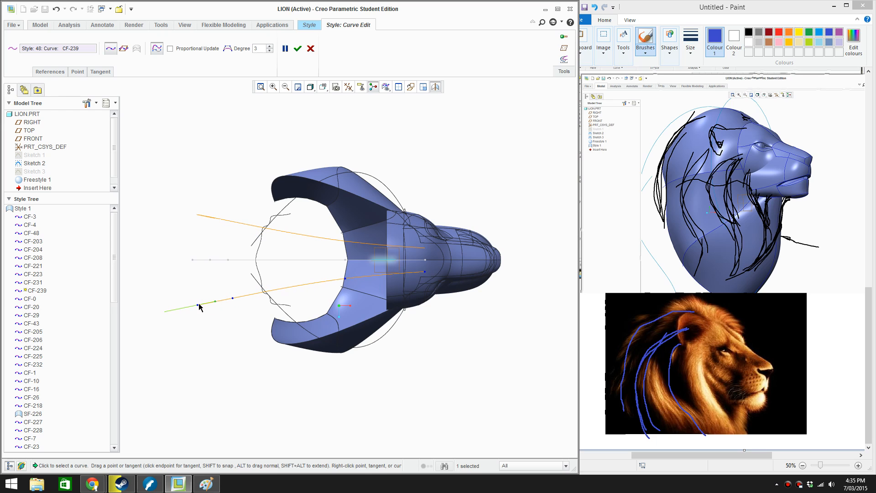
Bow the curve outward in plan by moving its crown and upper rear points away from the centre plane and adjusting its lower end
left_click(198, 306)
middle_click_drag(207, 303, 354, 302)
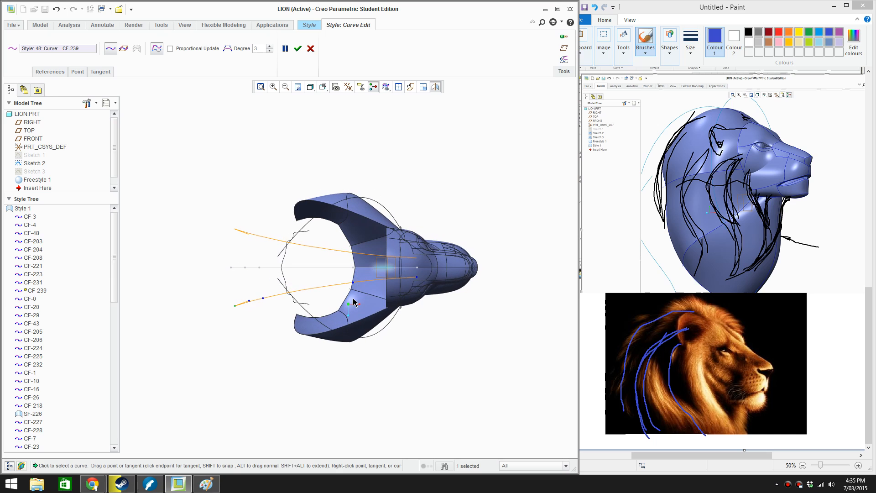
left_click_drag(355, 290, 356, 294)
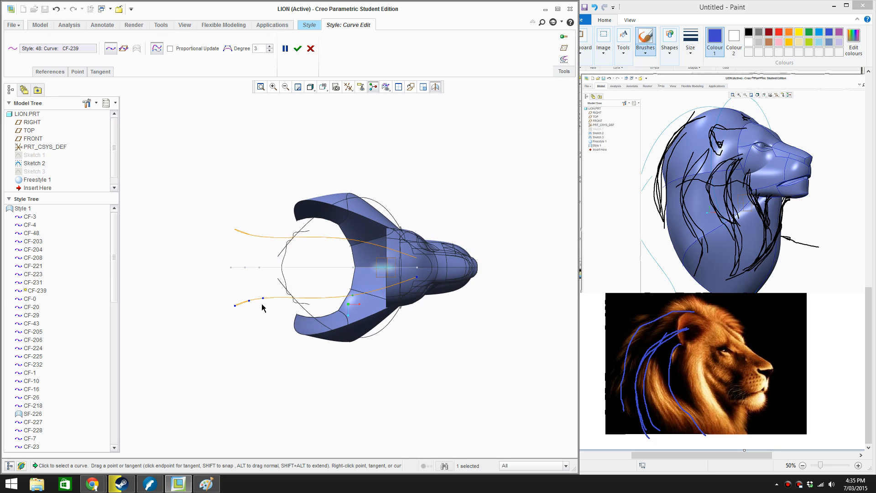
mouse_move(262, 298)
left_mouse_down()
mouse_move(260, 309)
mouse_move(237, 313)
mouse_move(266, 309)
left_mouse_up()
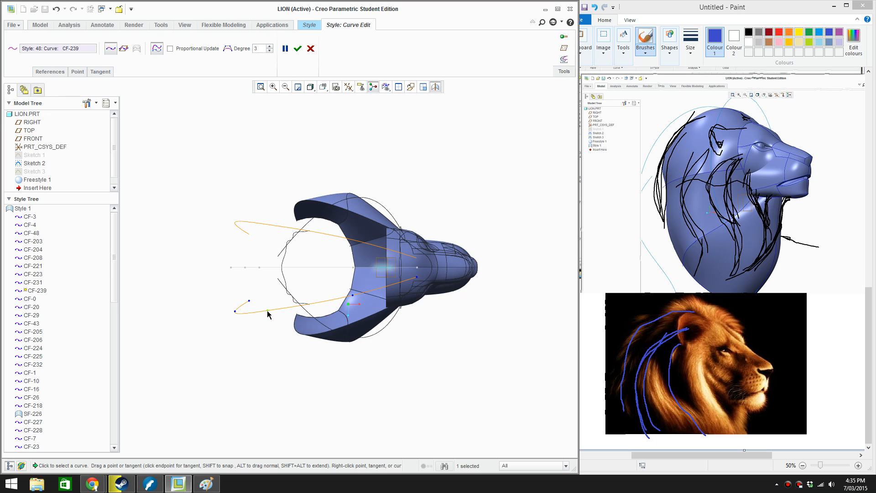
left_click_drag(250, 302, 251, 298)
Move the curve's front endpoint back along the forehead profile in side view and accept the curve edit
middle_click_drag(251, 299, 410, 192)
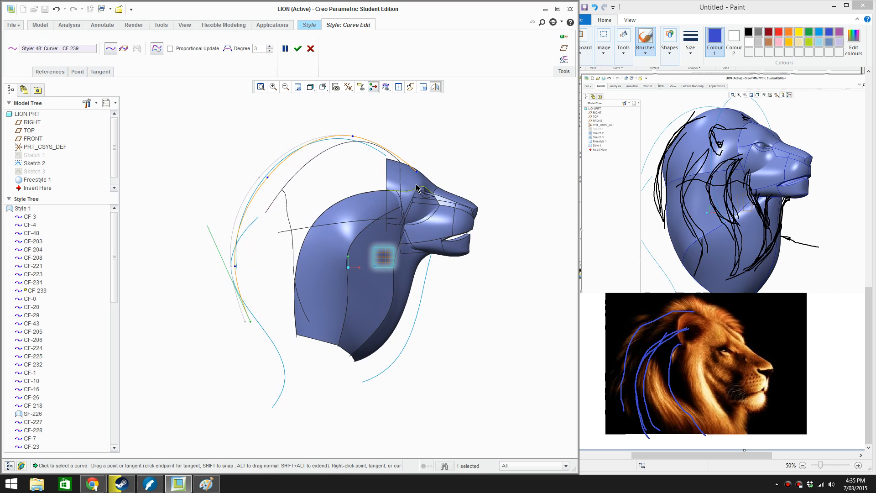
scroll(416, 180, "down", 2)
left_click_drag(418, 173, 404, 165)
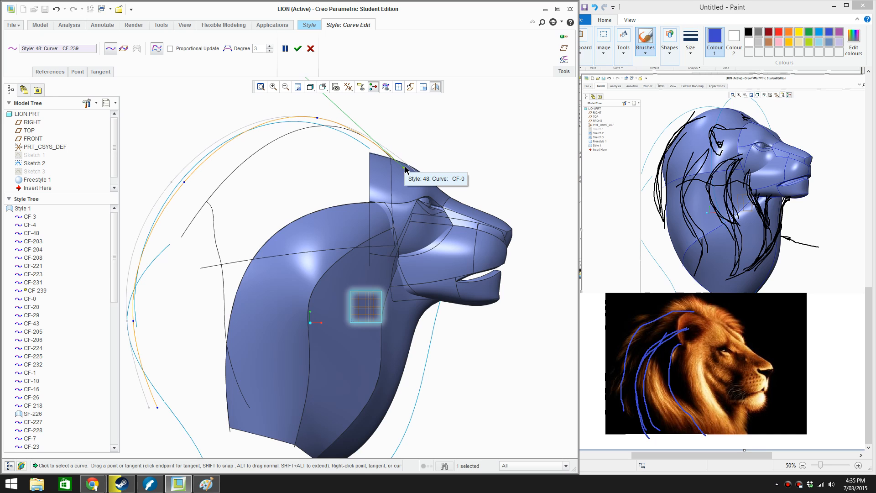
left_click(297, 49)
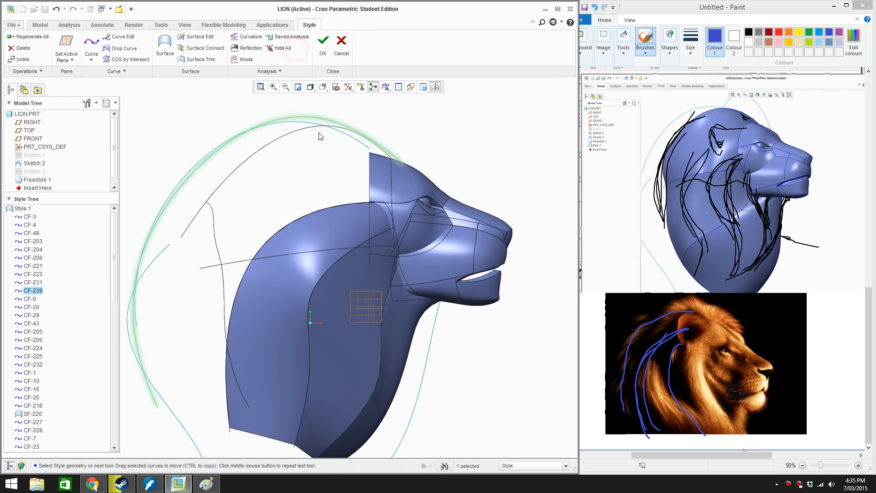
mouse_move(92, 484)
left_click(80, 440)
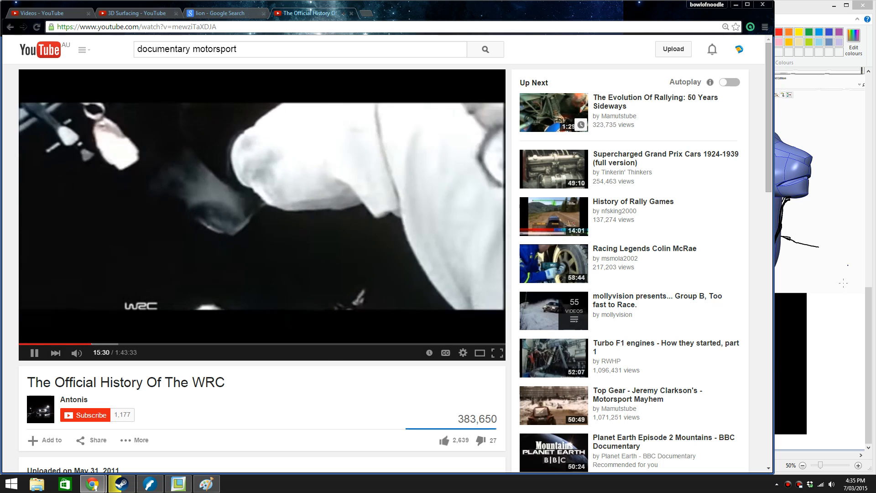
left_click(178, 482)
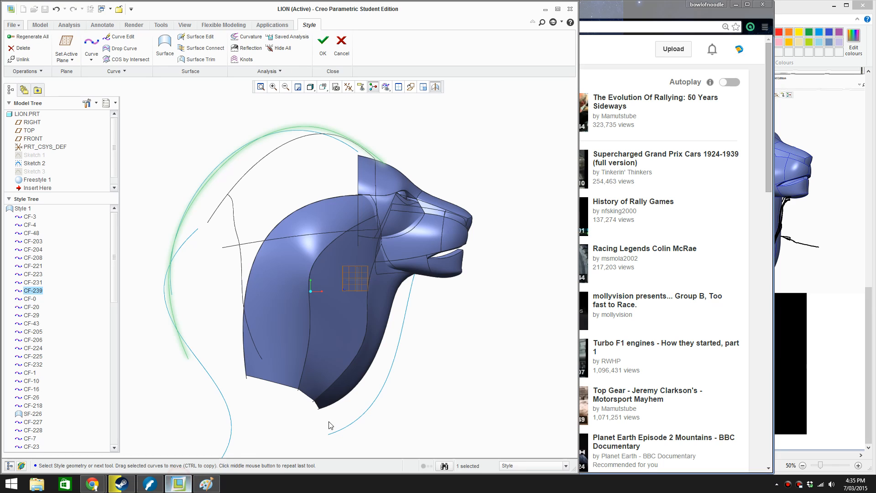
left_click(866, 315)
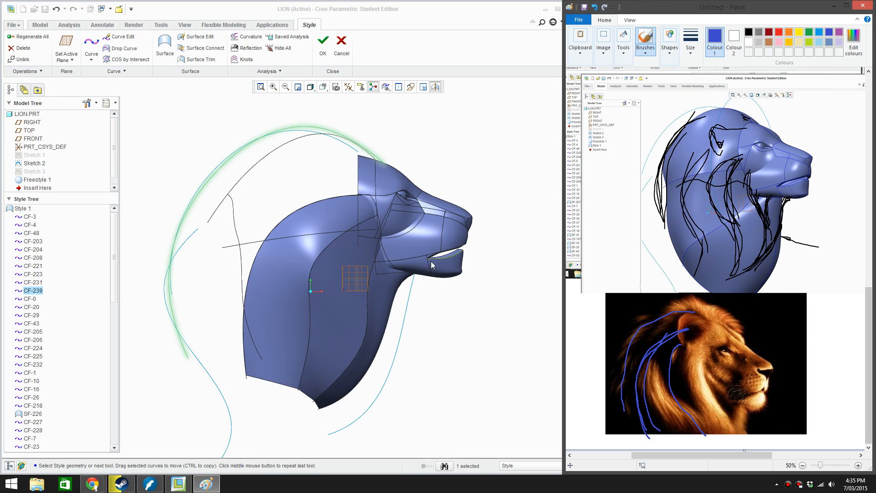
Tighten the mane curve inside the blue outline sketch by pulling its crown, rear and lower points inward, and accept the edit
mouse_move(340, 189)
middle_mouse_down()
mouse_move(349, 187)
mouse_move(332, 142)
middle_mouse_up()
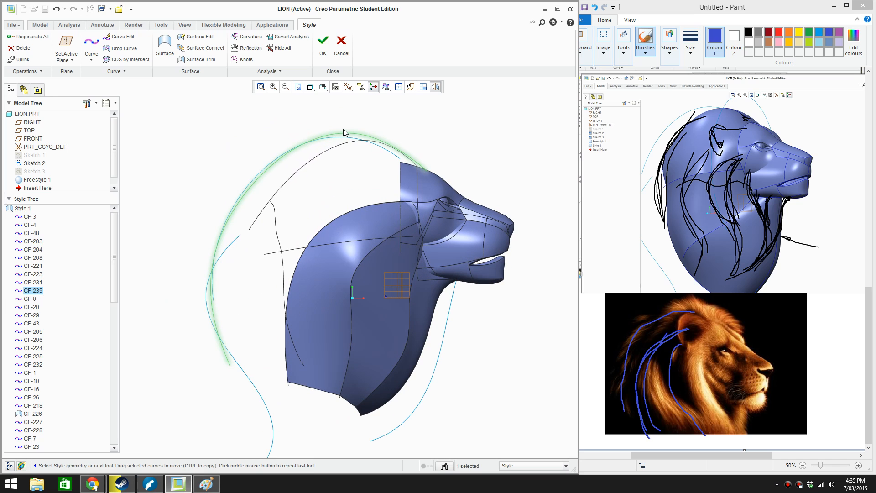
double_click(349, 134)
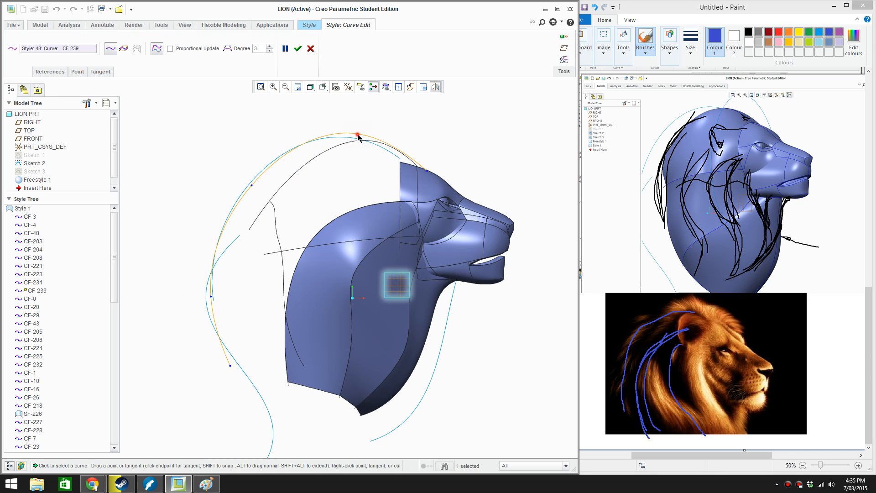
mouse_move(359, 134)
left_mouse_down()
mouse_move(363, 149)
mouse_move(367, 143)
left_mouse_up()
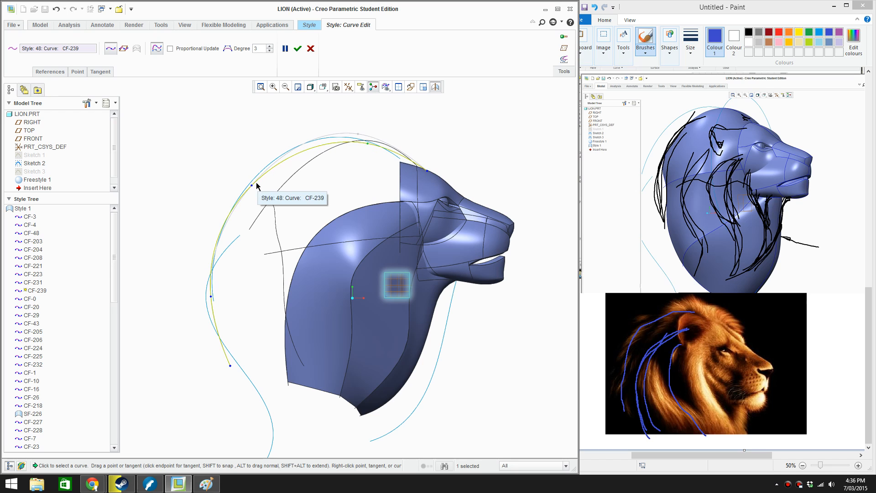
left_click_drag(251, 185, 270, 190)
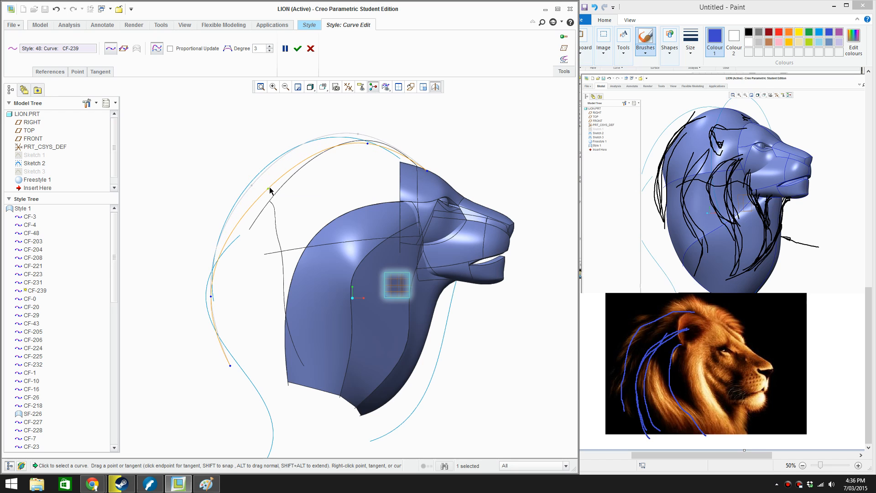
left_click_drag(215, 295, 222, 290)
left_click_drag(243, 362, 245, 366)
left_click_drag(271, 190, 272, 184)
left_click(298, 49)
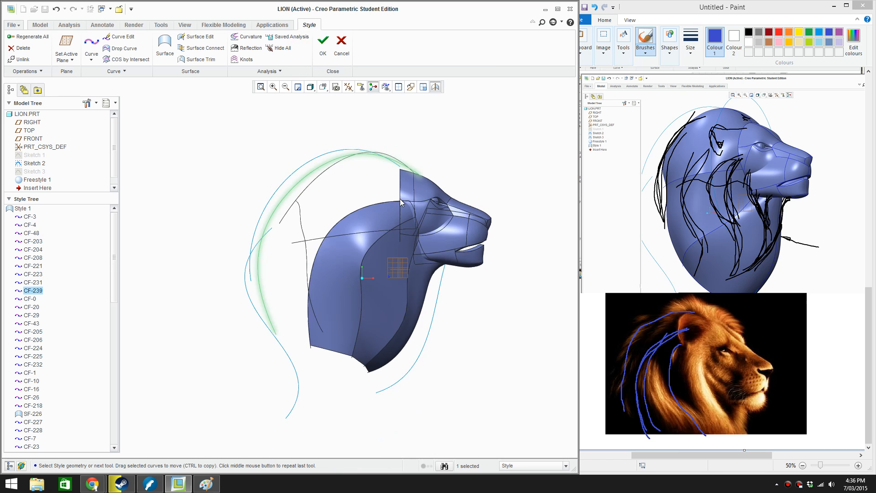
Shift the mane curve's front endpoint back on the forehead toward the neighbouring curve's end and accept the edit
middle_click_drag(399, 198, 377, 205)
scroll(400, 201, "down", 3)
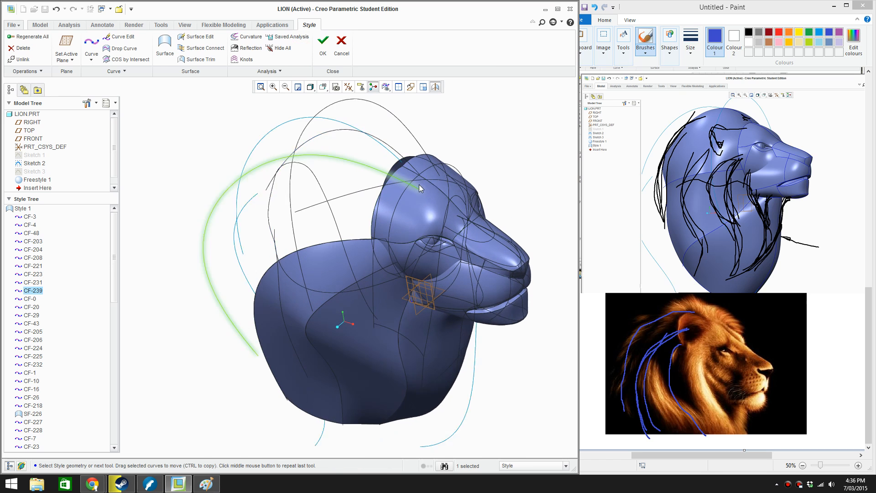
key("f")
scroll(377, 190, "down", 3)
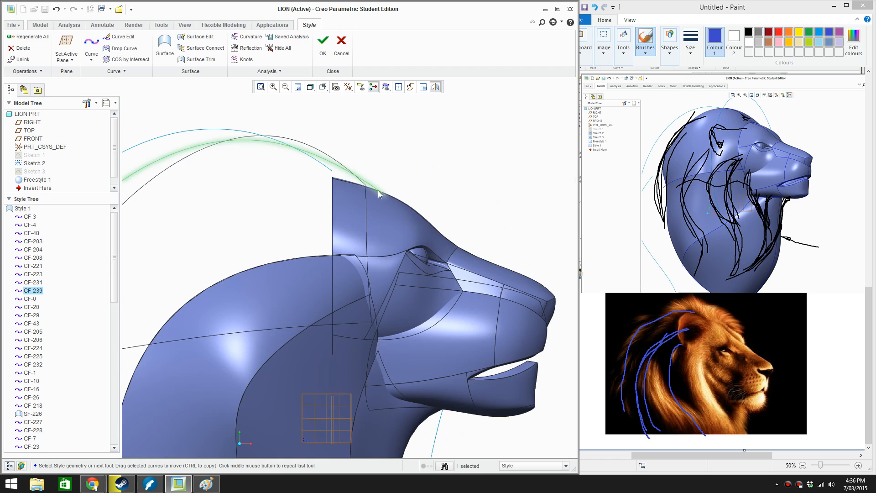
double_click(369, 183)
left_click_drag(385, 196, 374, 195)
left_click(298, 52)
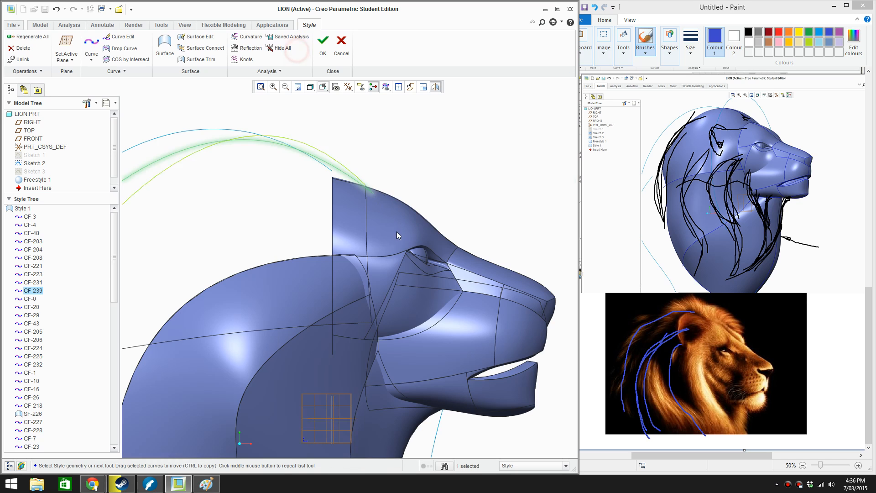
Create a two-point style curve from the top of the forehead down to the neck curve behind the eye
scroll(395, 234, "up", 2)
middle_click_drag(384, 232, 318, 246)
left_click(92, 44)
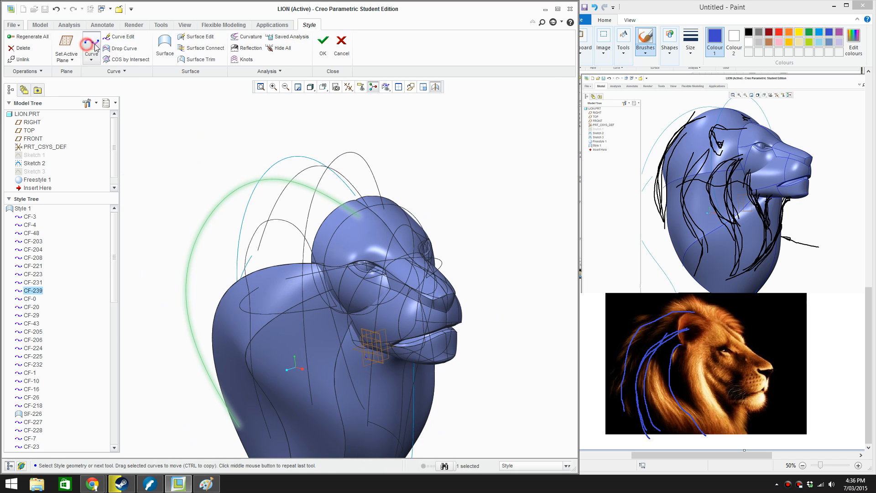
left_click(332, 198)
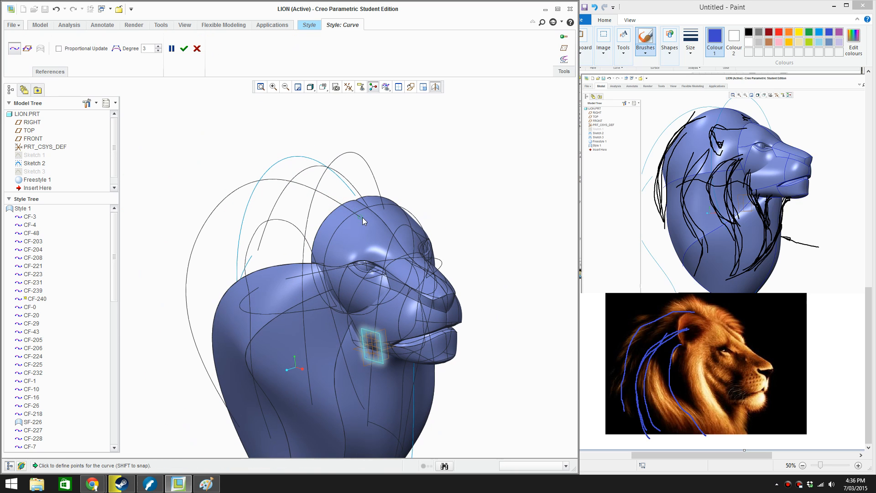
scroll(301, 260, "down", 2)
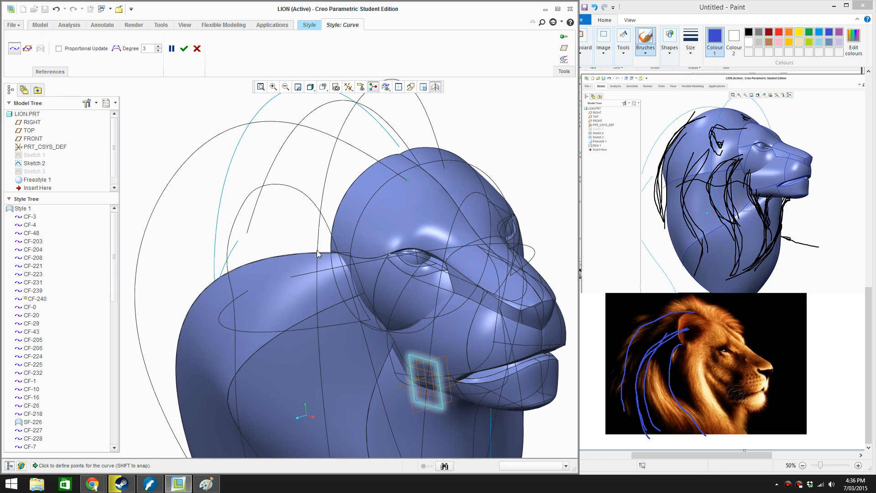
middle_click_drag(316, 249, 338, 253)
scroll(351, 269, "down", 4)
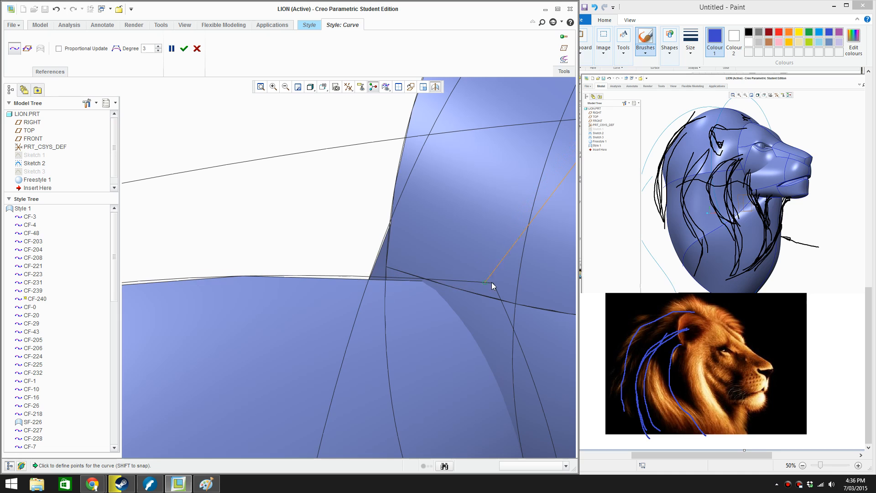
left_click(186, 48)
Edit the new short curve, moving its lower endpoint to the corner of the neck curve, and accept the edit
left_click(241, 235)
left_click(300, 275)
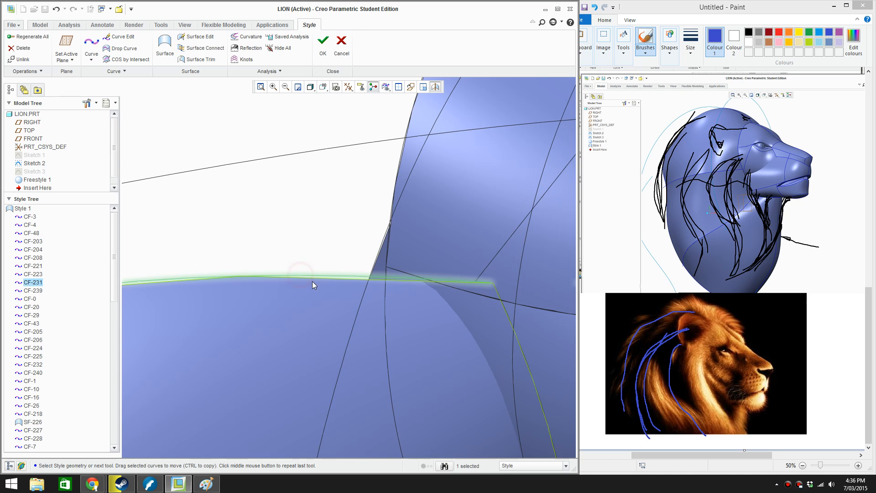
left_click(305, 252)
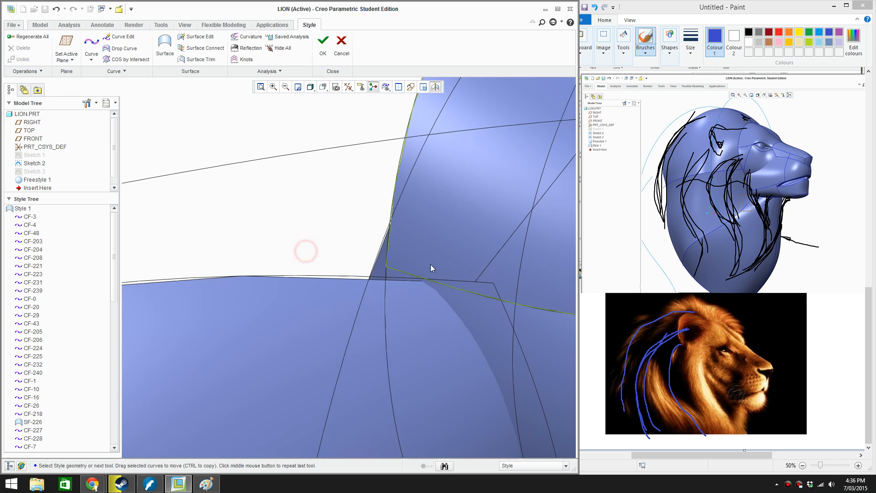
double_click(487, 273)
left_click_drag(475, 281, 495, 288)
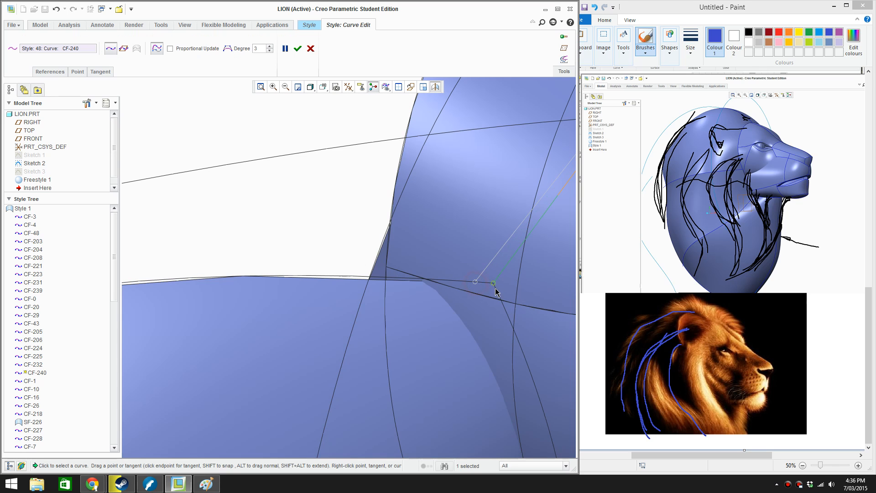
left_click(298, 48)
Reopen the short forehead-to-neck curve for editing and add a point near its middle
scroll(408, 165, "down", 10)
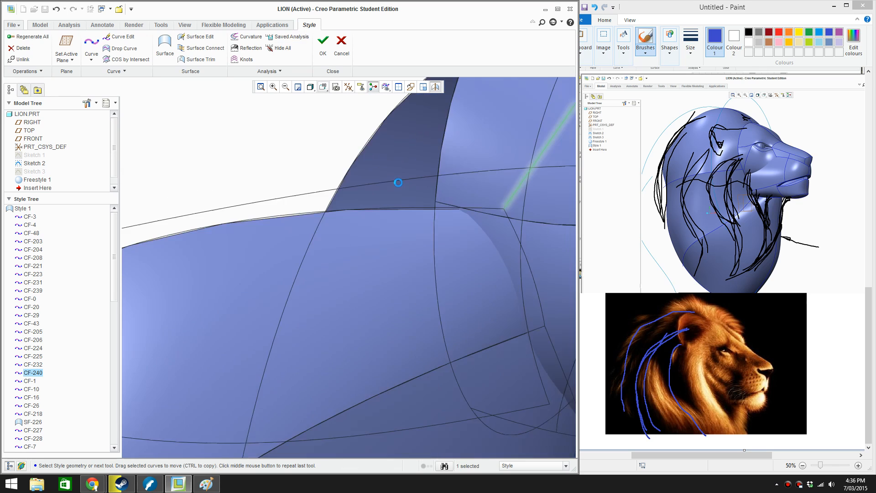
scroll(408, 165, "up", 5)
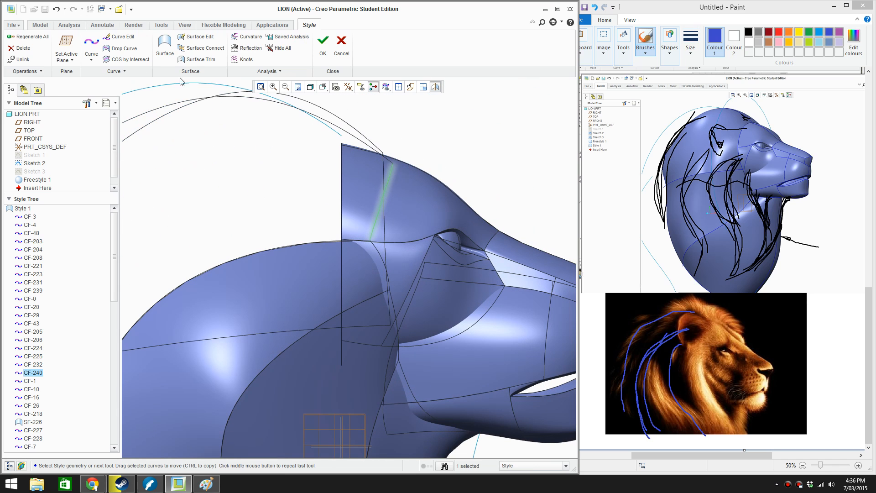
left_click(120, 36)
left_click(385, 184)
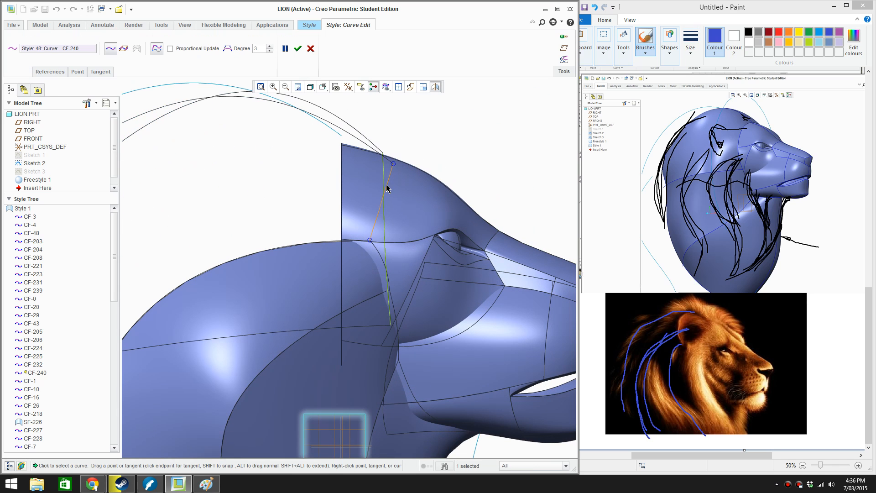
left_click(382, 205)
right_click(382, 206)
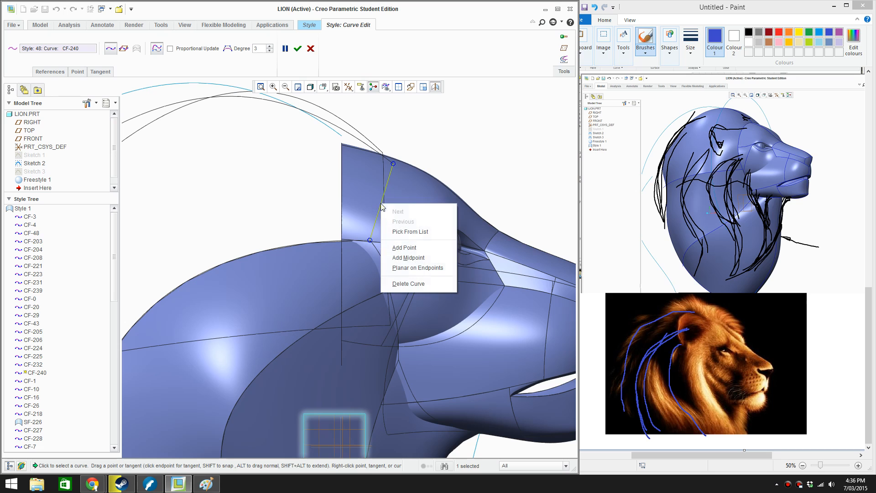
left_click(408, 251)
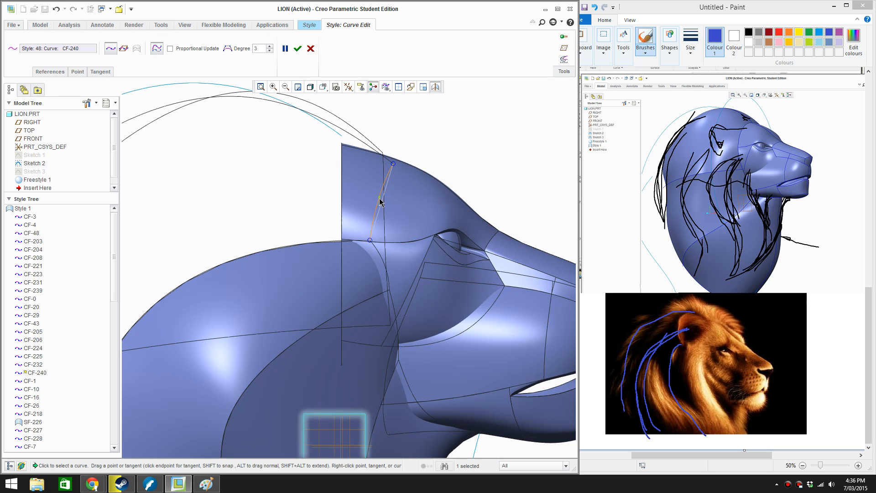
Bow the short forehead-to-neck curve outward over the brow by moving its middle point, shift that point slightly forward, and accept the edit
key("ctrl+d")
scroll(333, 179, "down", 6)
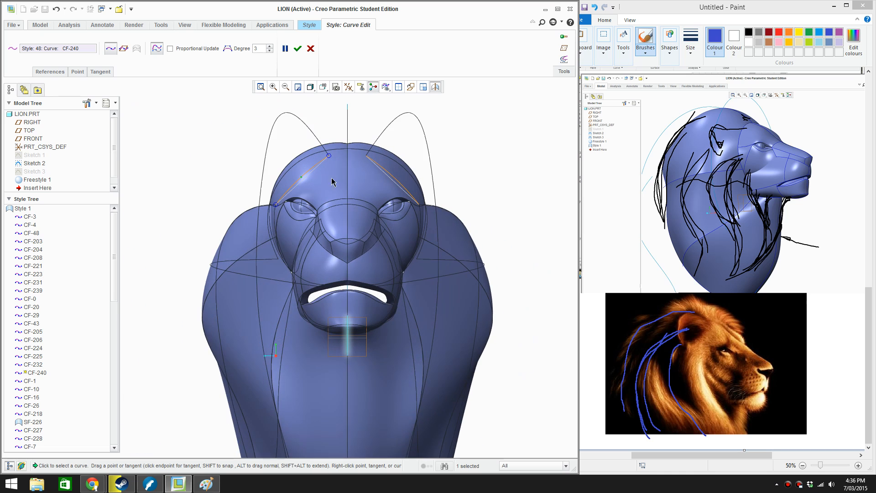
left_click_drag(286, 177, 281, 167)
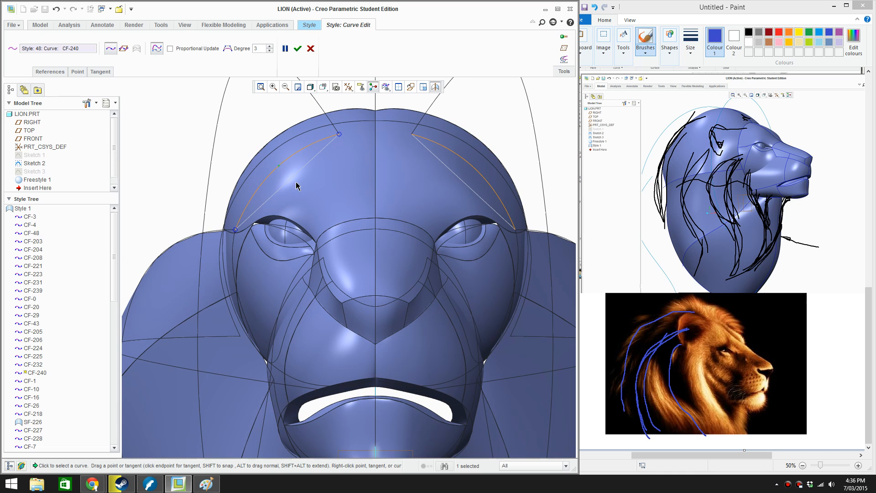
scroll(298, 184, "up", 5)
middle_click_drag(299, 185, 409, 306)
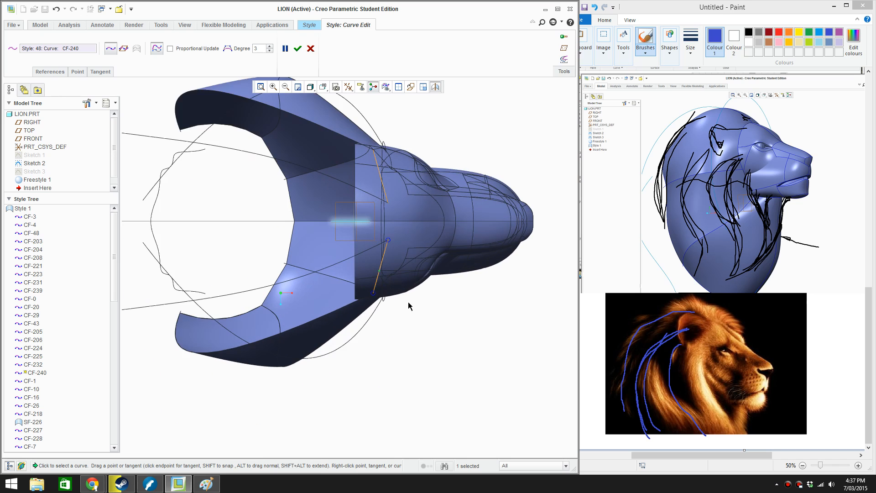
scroll(392, 284, "down", 2)
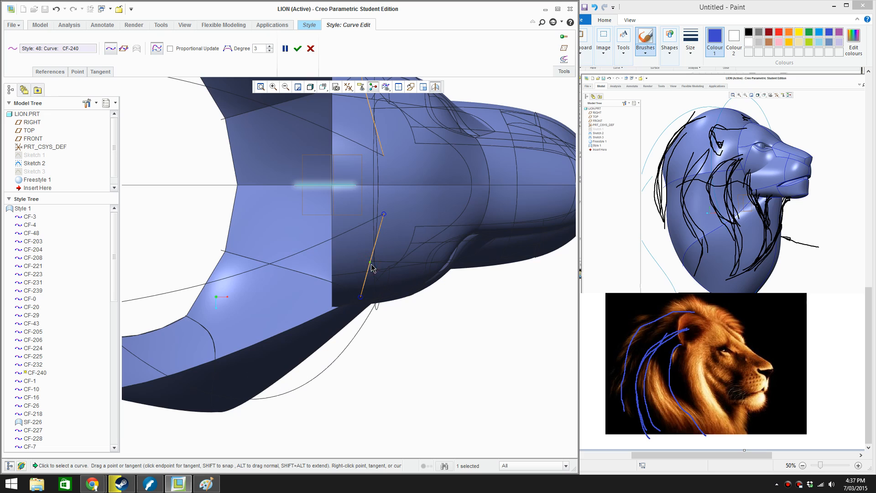
left_click_drag(370, 263, 374, 267)
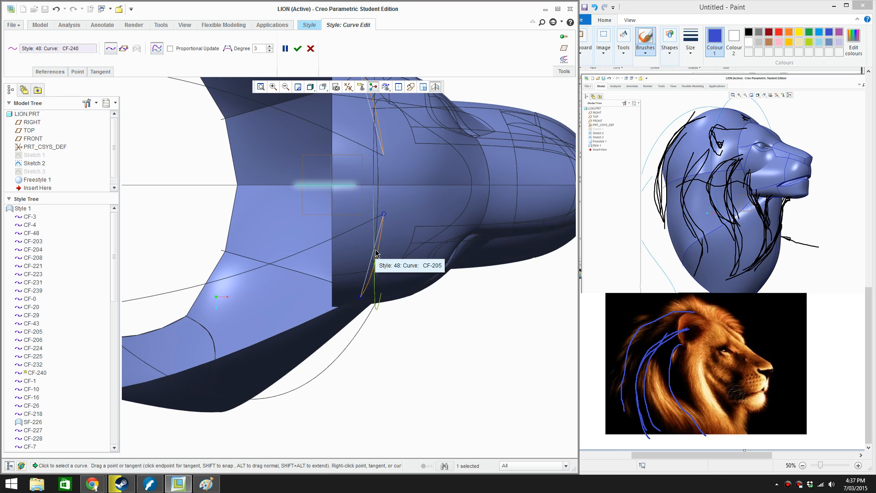
scroll(376, 255, "up", 6)
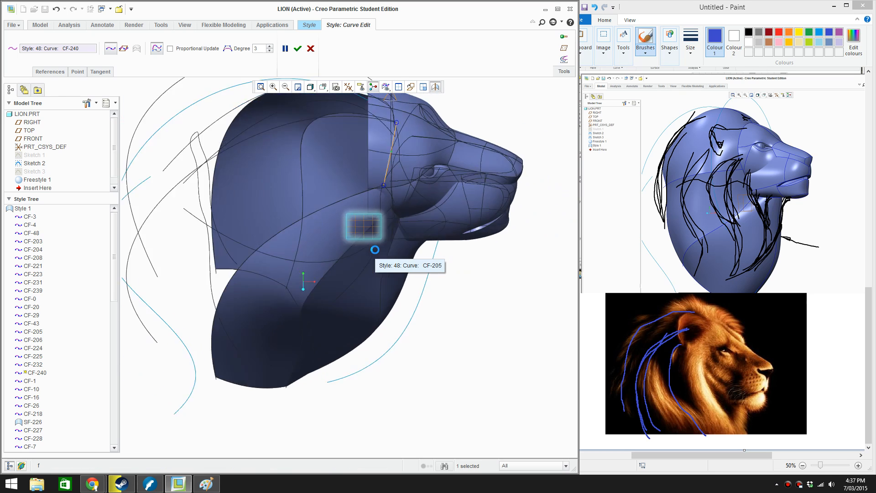
left_click(298, 49)
Create a two-point style curve from the mane curve's lower end to the lower back corner of the neck surface
left_click(91, 42)
middle_click_drag(270, 405, 258, 313)
left_click(258, 312)
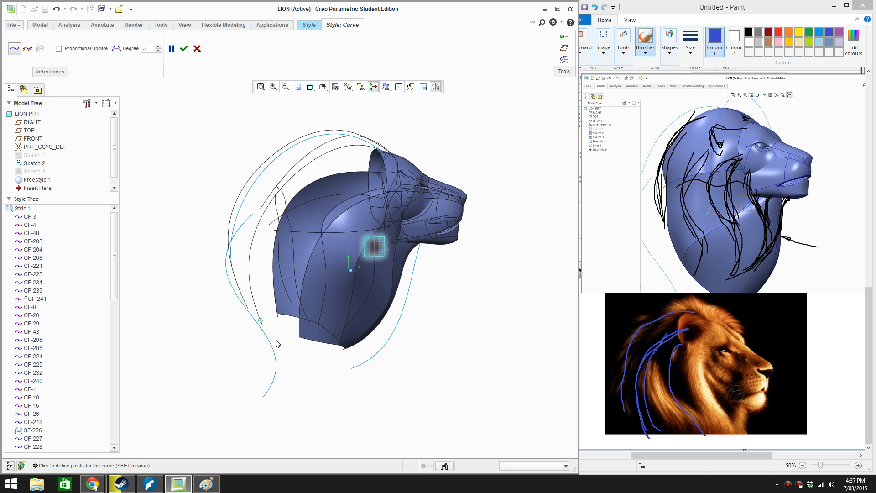
scroll(276, 343, "down", 7)
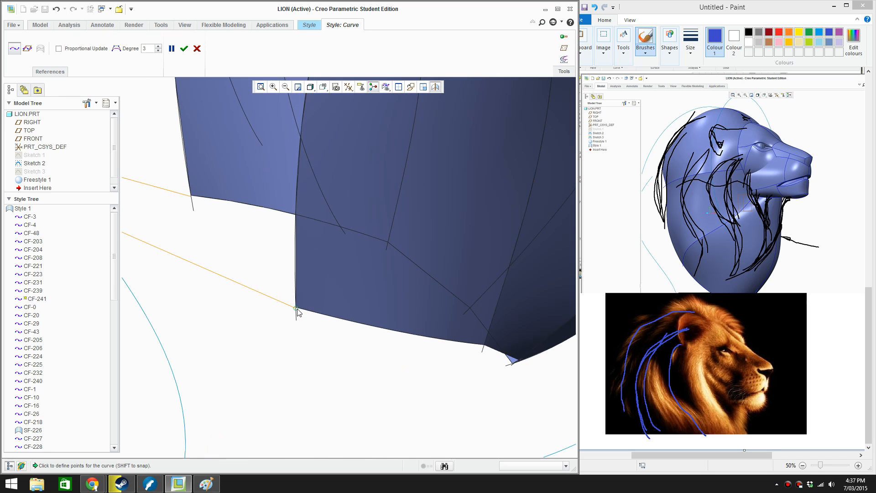
scroll(297, 311, "up", 3)
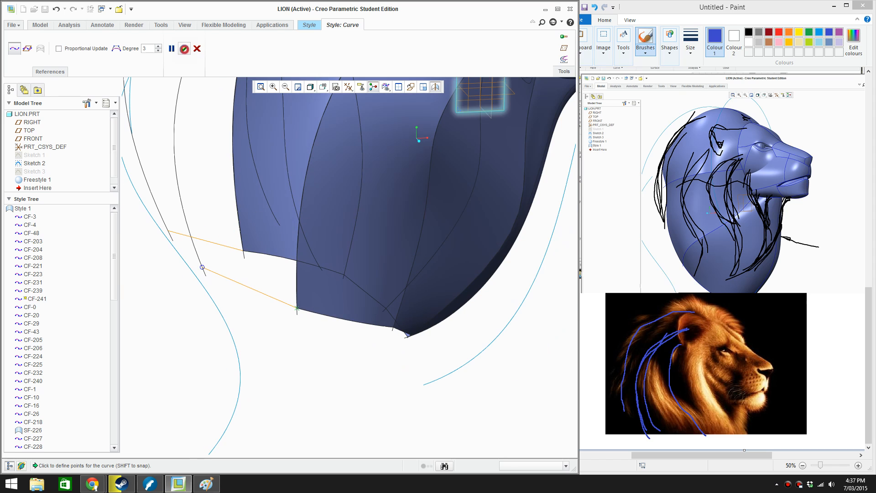
middle_click(296, 308)
scroll(297, 319, "up", 6)
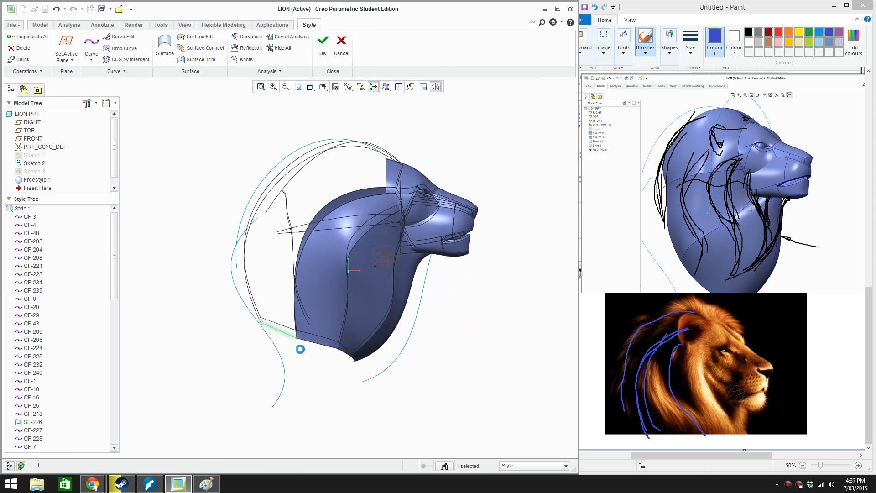
Add a midpoint to the new lower connecting curve, bow it outward, and accept the edit
scroll(297, 335, "down", 1)
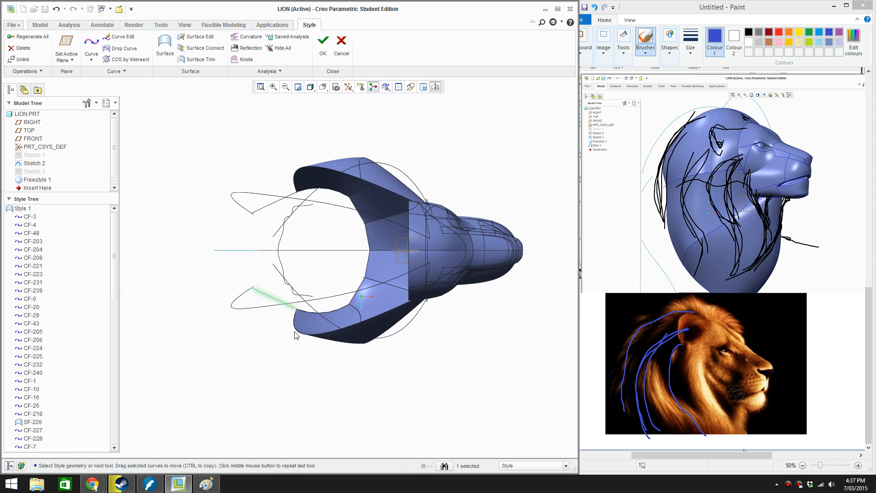
double_click(271, 298)
right_click(272, 297)
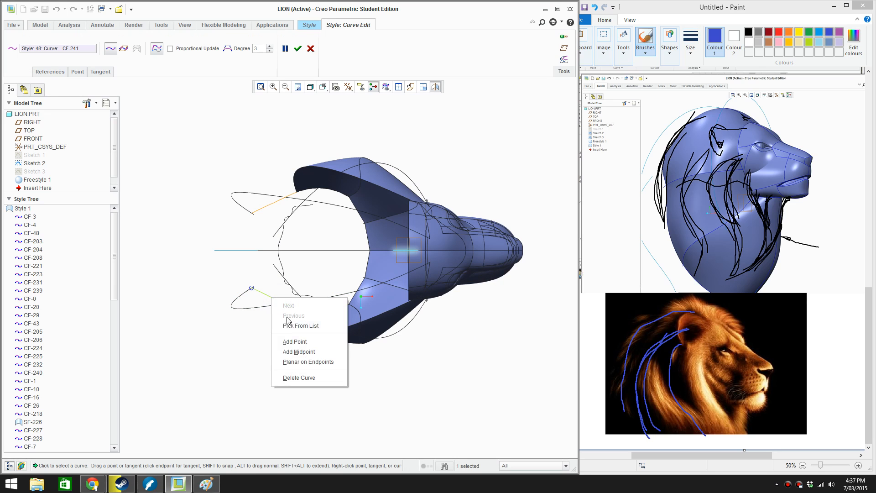
left_click(302, 351)
left_click_drag(274, 299, 272, 303)
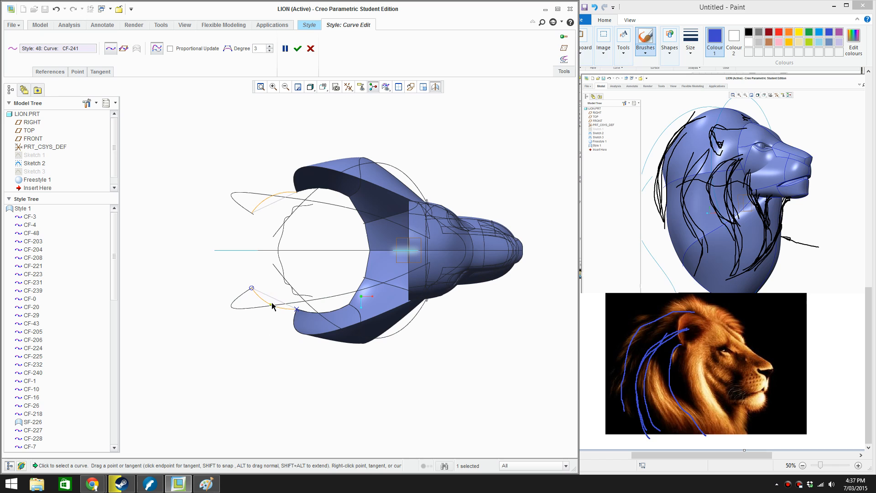
left_click(298, 49)
Create a style surface bounded by the outer mane curve, the lower connecting curve, the neck curve and the short forehead curve
middle_click_drag(301, 114, 196, 157)
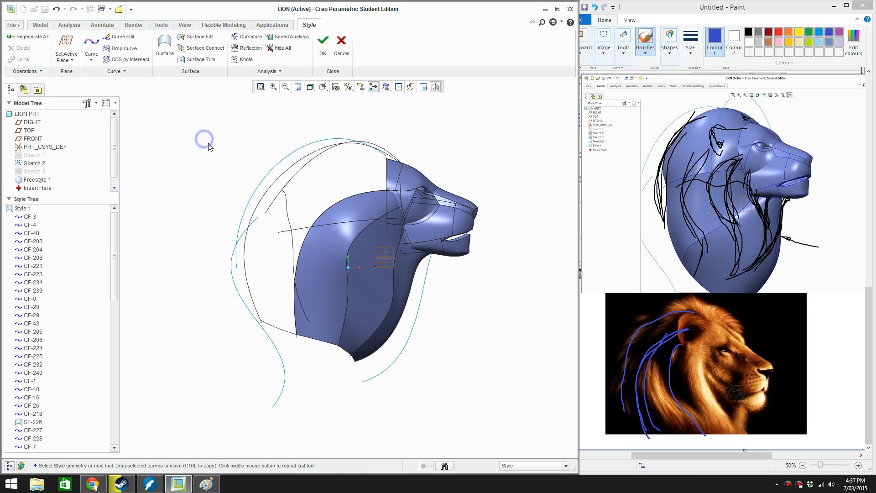
right_click(209, 146)
left_click(228, 158)
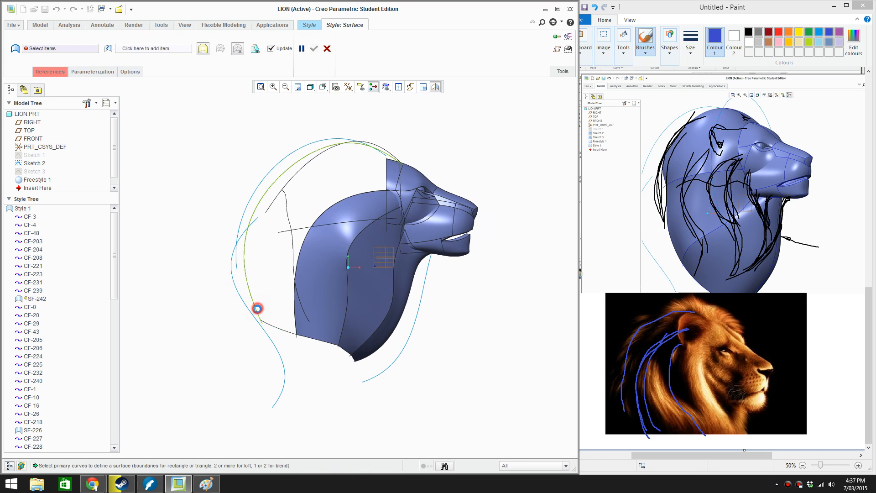
left_click(257, 308)
left_click(271, 327, "ctrl")
left_click(293, 317, "ctrl")
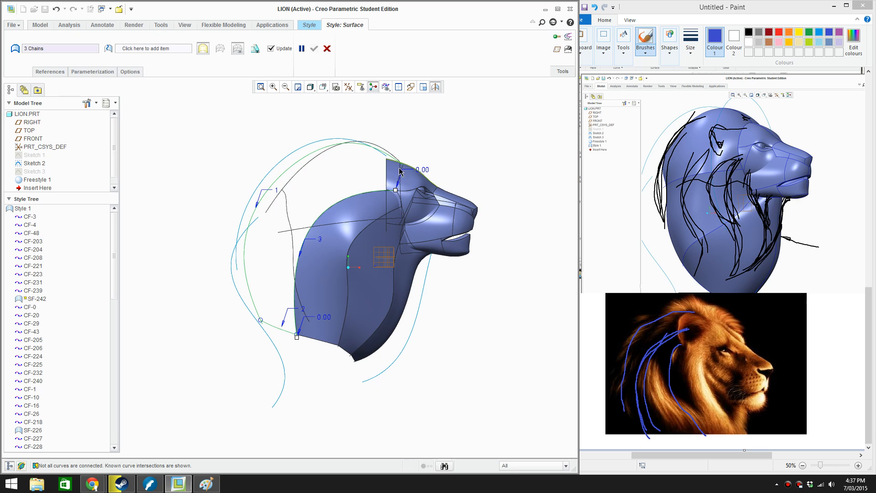
scroll(410, 177, "up", 5)
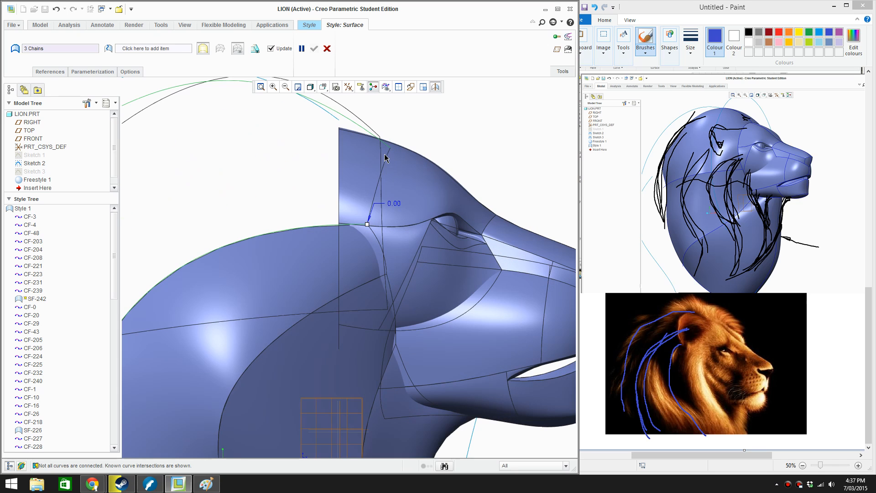
left_click(390, 159, "ctrl")
scroll(376, 190, "down", 4)
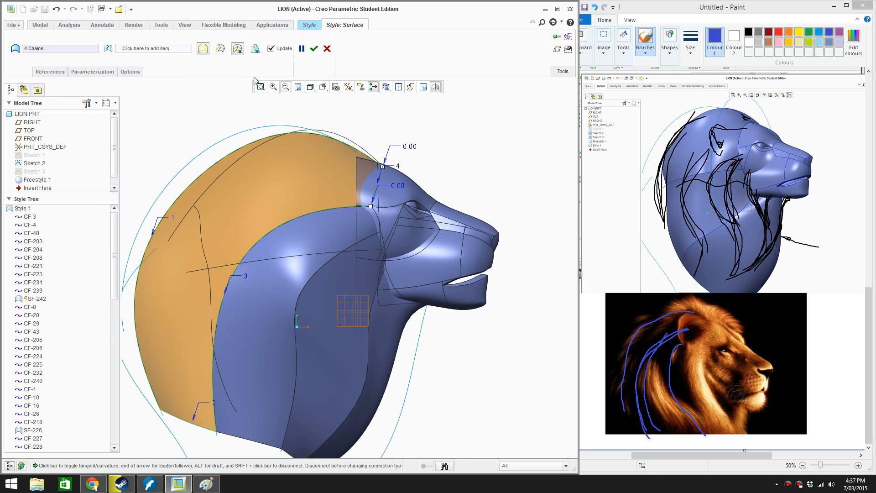
left_click(313, 48)
scroll(463, 172, "down", 2)
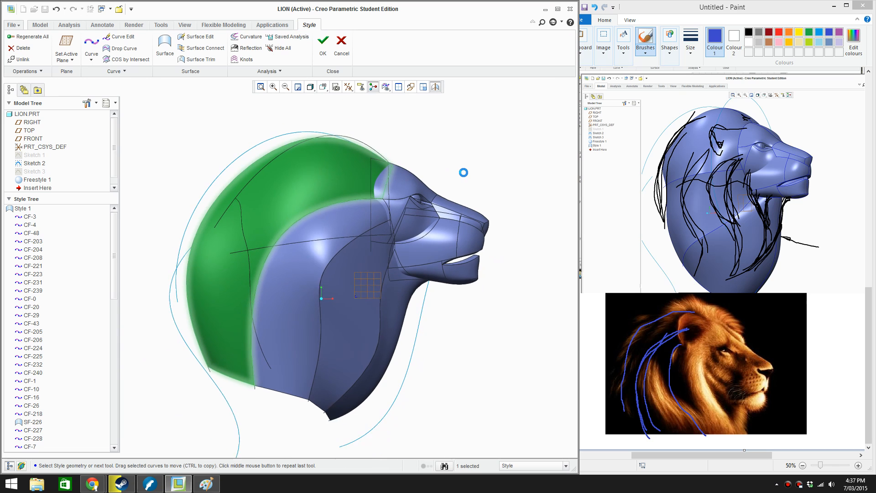
Edit the outer mane curve, pulling its crown, upper-back and rear points in toward the head and shifting its lower endpoint slightly forward
left_click(463, 172)
middle_click_drag(463, 172, 409, 325)
scroll(428, 243, "up", 4)
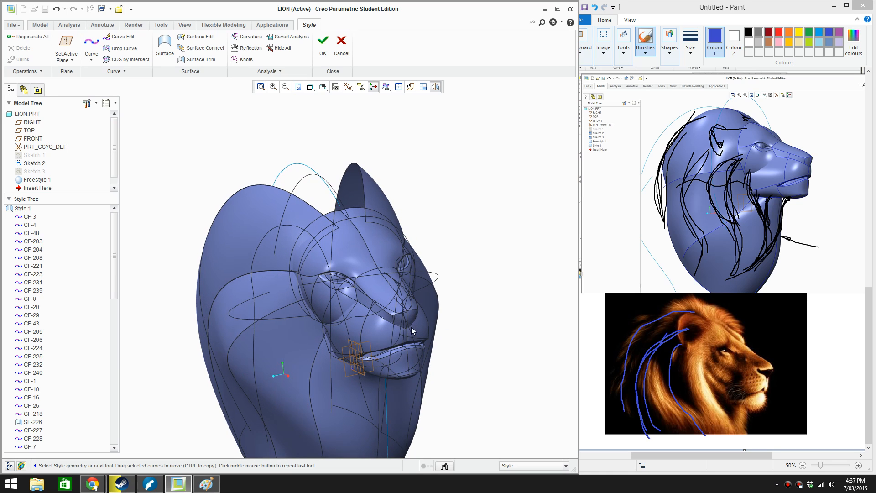
double_click(307, 203)
key("f")
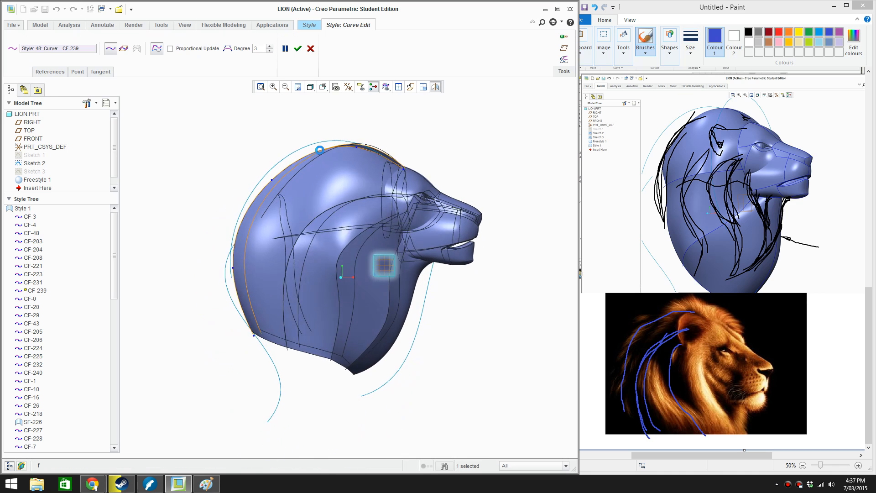
scroll(376, 155, "down", 3)
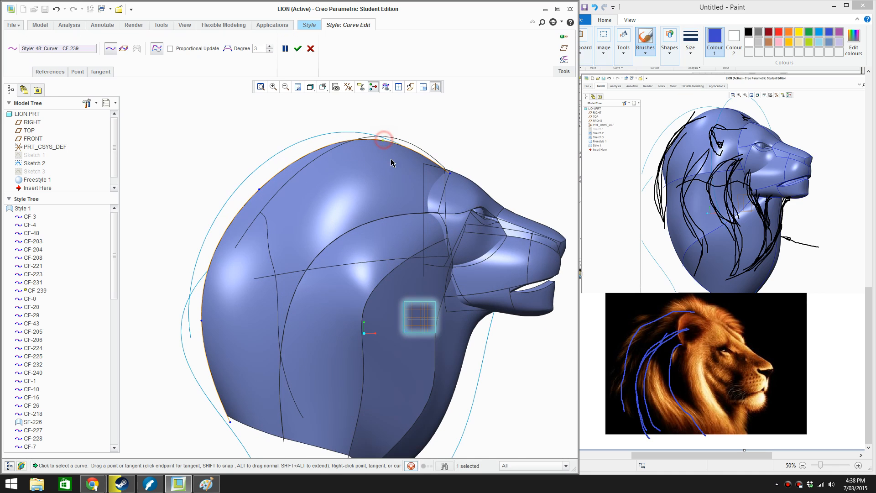
left_click_drag(382, 140, 390, 164)
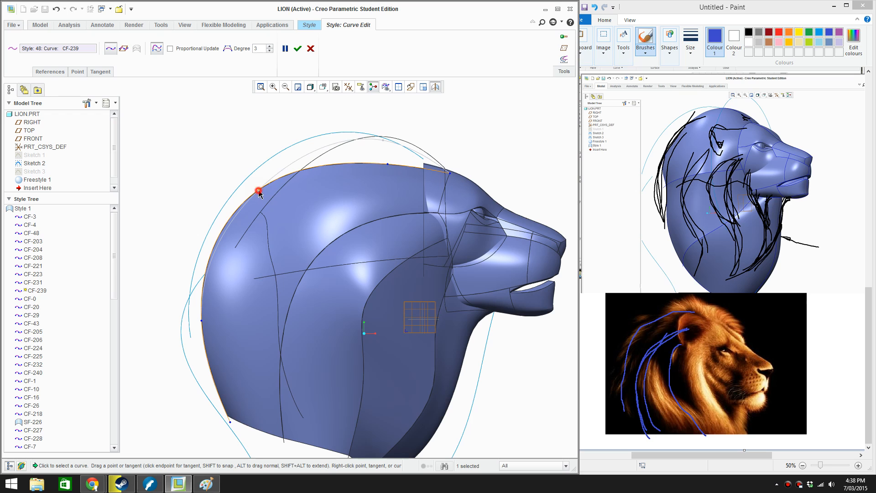
left_click_drag(258, 192, 284, 200)
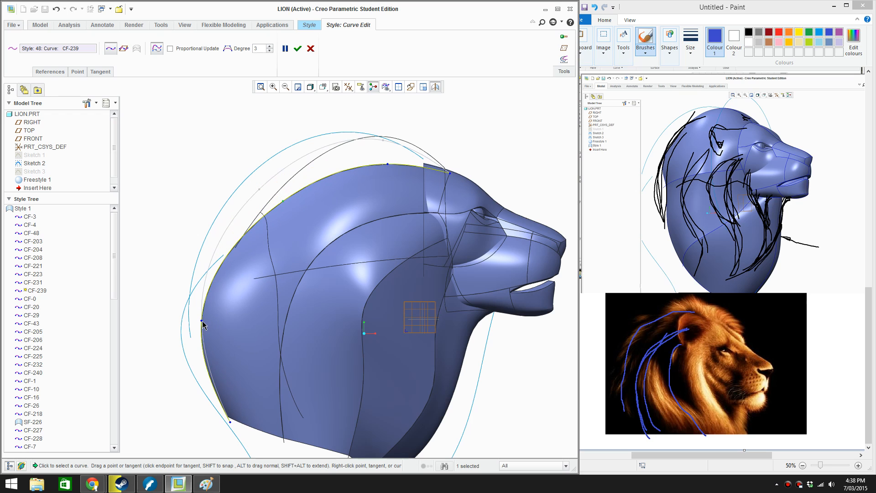
left_click_drag(202, 321, 231, 323)
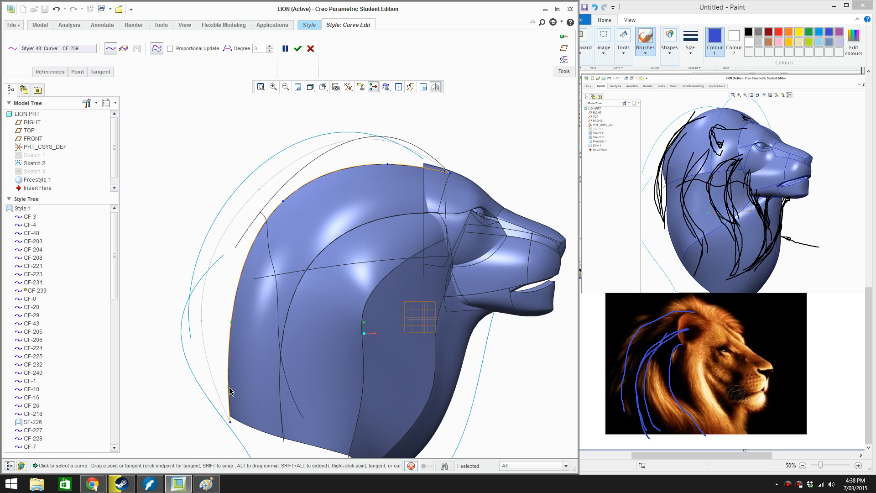
left_click_drag(233, 420, 239, 420)
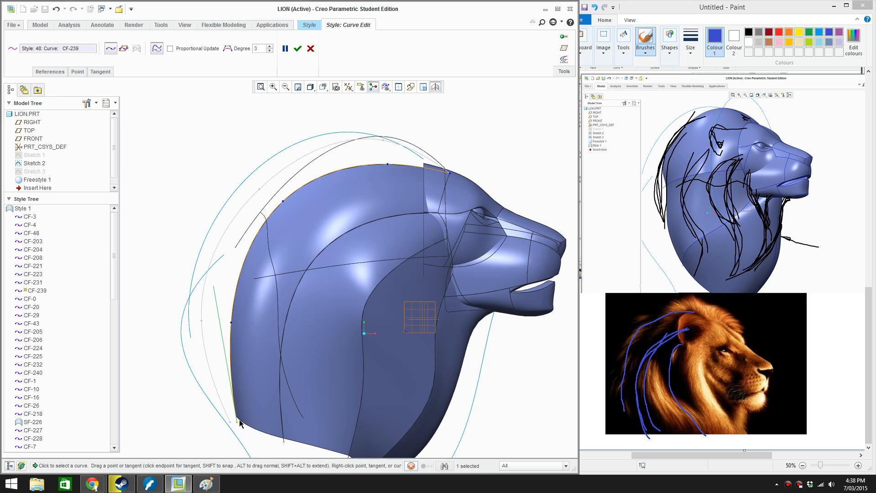
Move the mane curve's upper-back point further inward to smooth the back of the head, and accept the edit
middle_click_drag(274, 334, 321, 324)
scroll(326, 324, "down", 3)
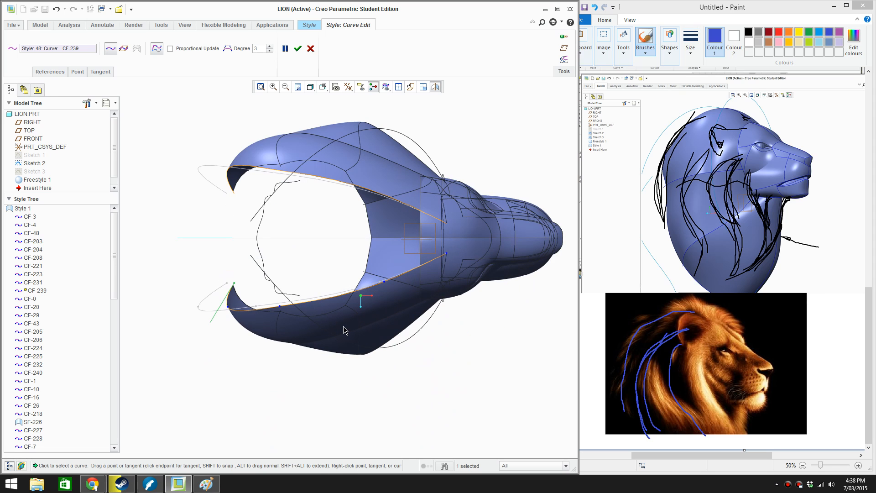
middle_click_drag(382, 293, 416, 238)
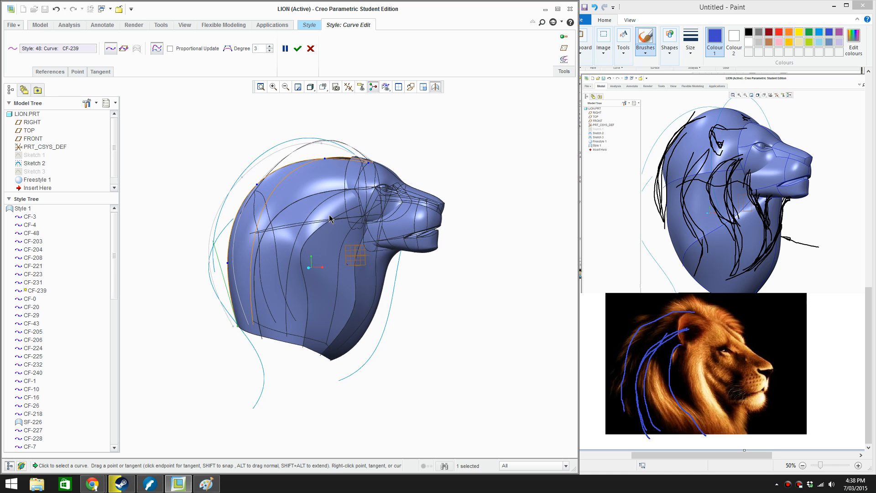
scroll(278, 199, "down", 3)
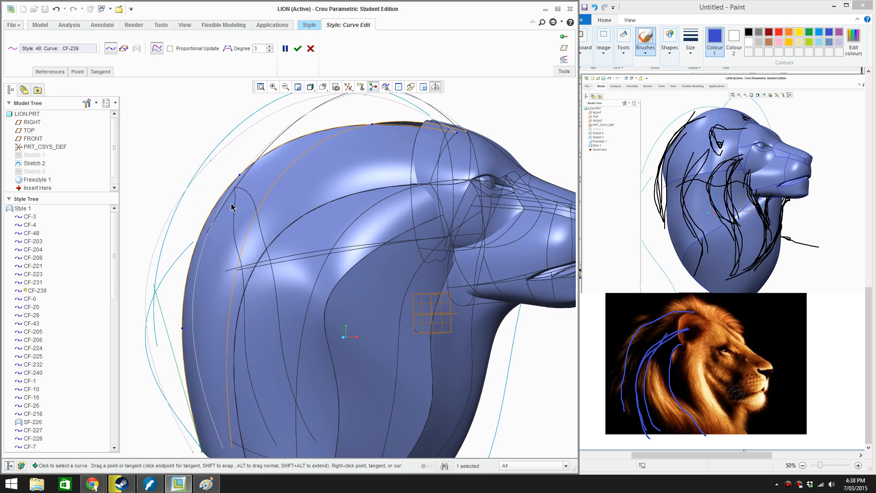
left_click_drag(239, 179, 255, 190)
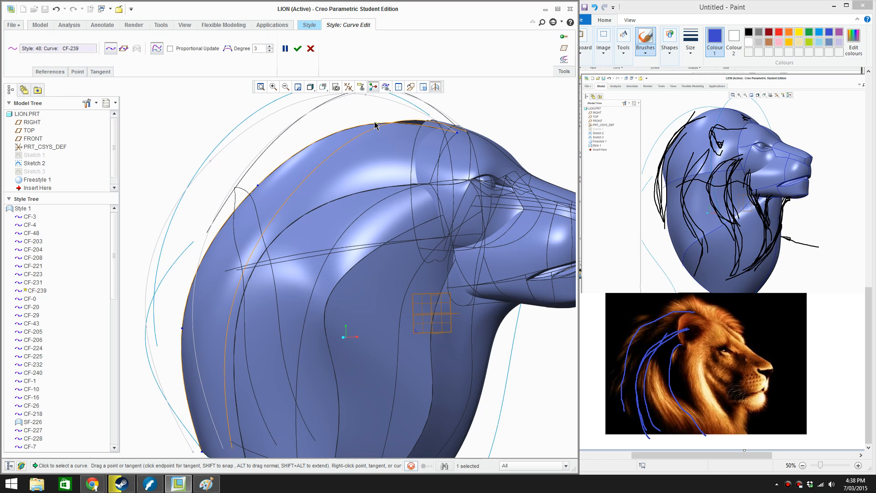
left_click(300, 48)
scroll(316, 180, "up", 3)
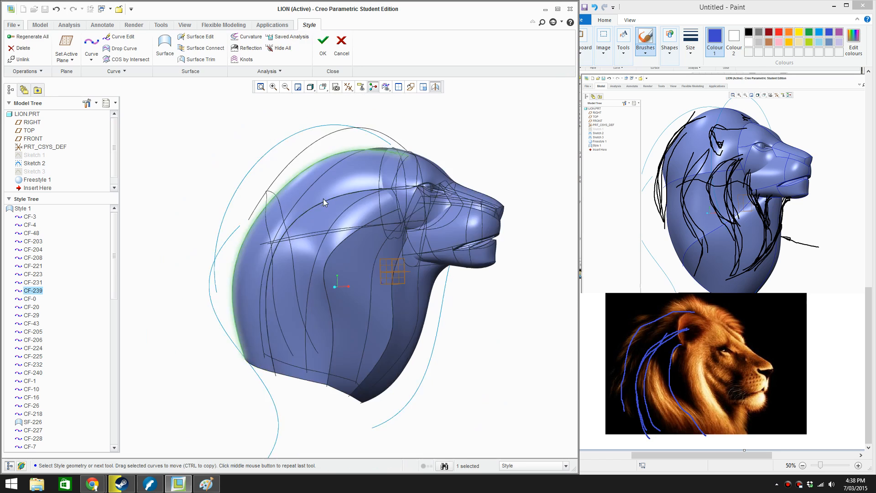
Move the outer mane curve's forehead endpoint slightly back and outward in the top view, and accept the edit
left_click(257, 144)
middle_click_drag(286, 173, 249, 191)
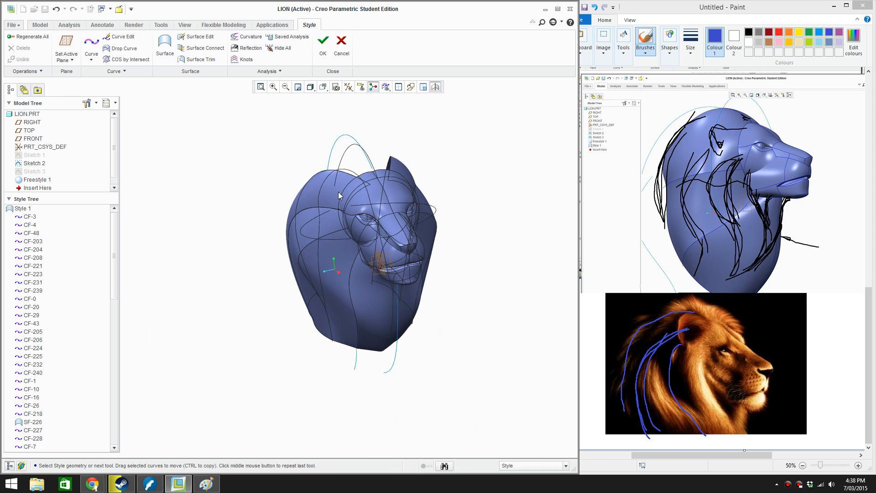
middle_click_drag(338, 192, 381, 256)
scroll(383, 259, "down", 3)
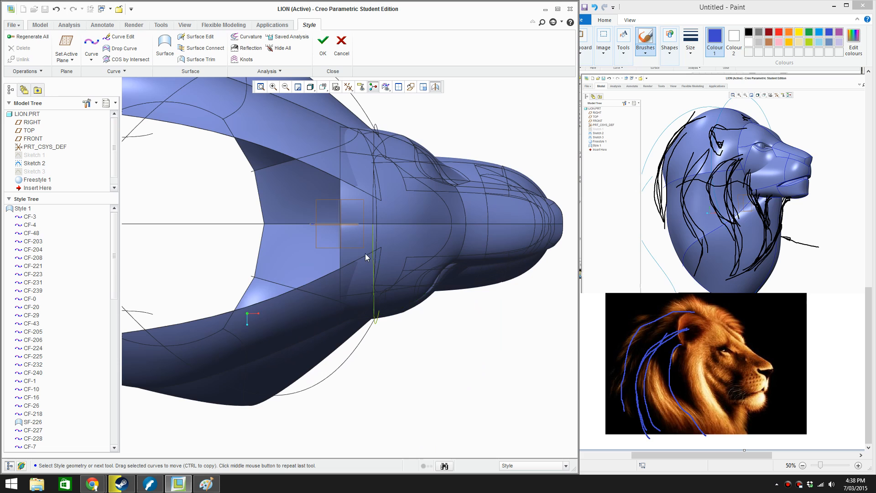
left_click(365, 254)
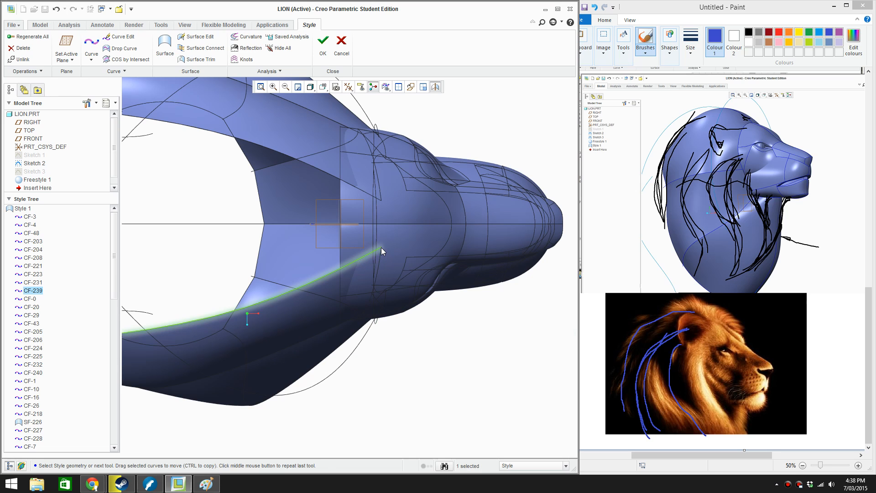
double_click(381, 247)
left_click_drag(380, 250, 375, 256)
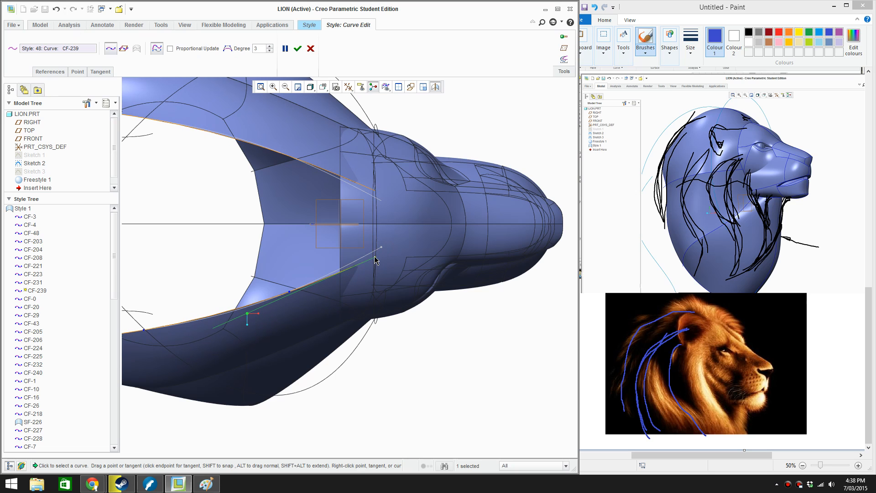
scroll(378, 257, "down", 3)
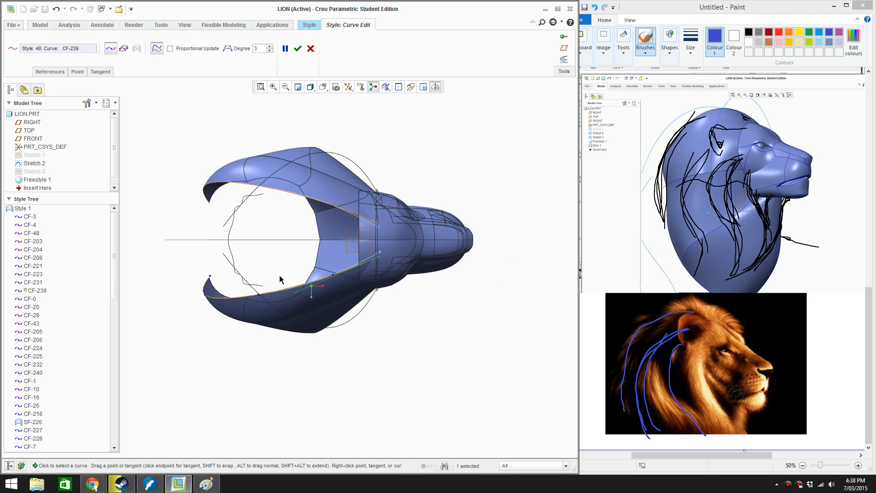
left_click(296, 49)
left_click(475, 123)
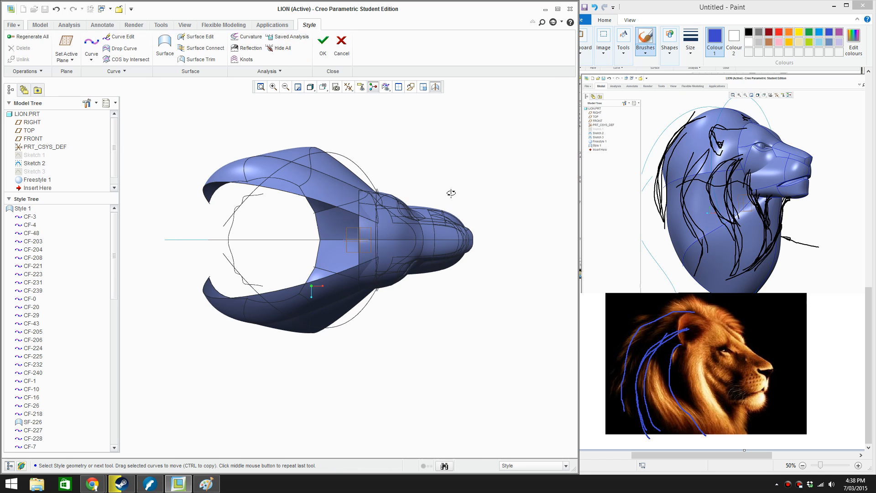
Create a free curve from the forehead over the crown and down the back of the head, between the head surface and the sketched outline
middle_click_drag(452, 192, 400, 138)
scroll(416, 156, "up", 2)
scroll(400, 138, "down", 3)
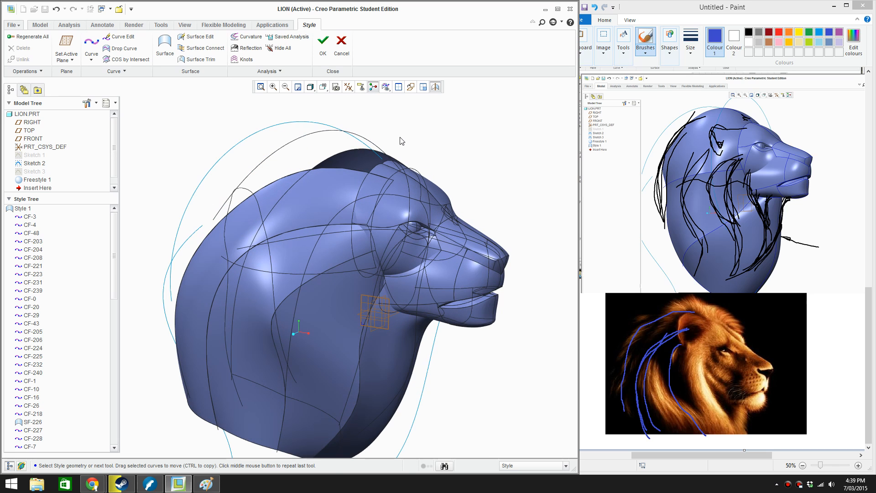
middle_click_drag(396, 142, 417, 152)
scroll(416, 153, "up", 1)
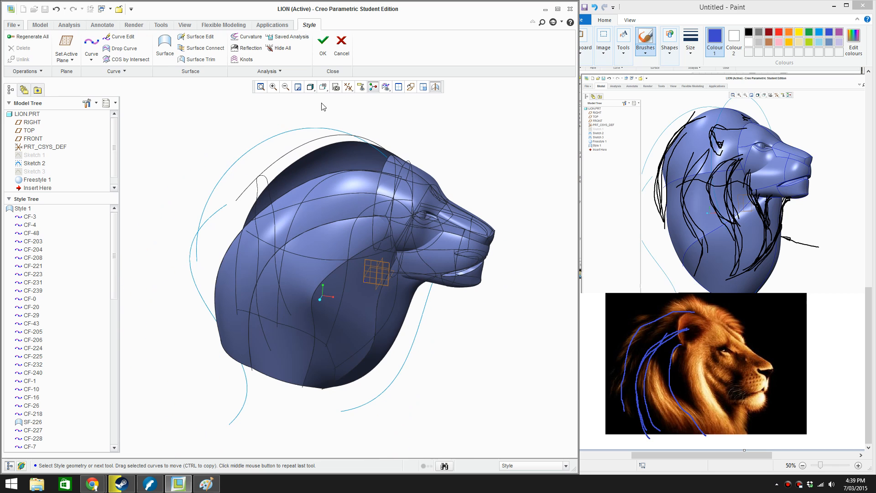
left_click(91, 46)
scroll(351, 124, "down", 2)
scroll(408, 167, "down", 2)
left_click(410, 86)
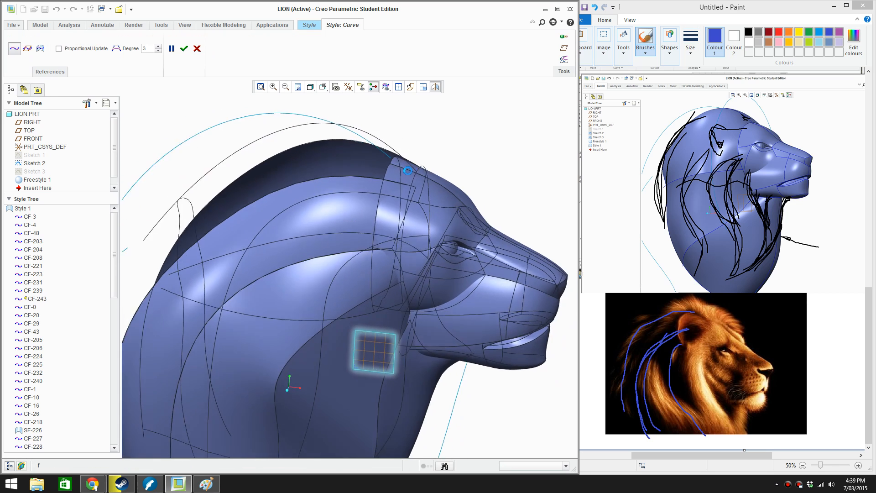
scroll(416, 135, "down", 2)
scroll(407, 147, "down", 2)
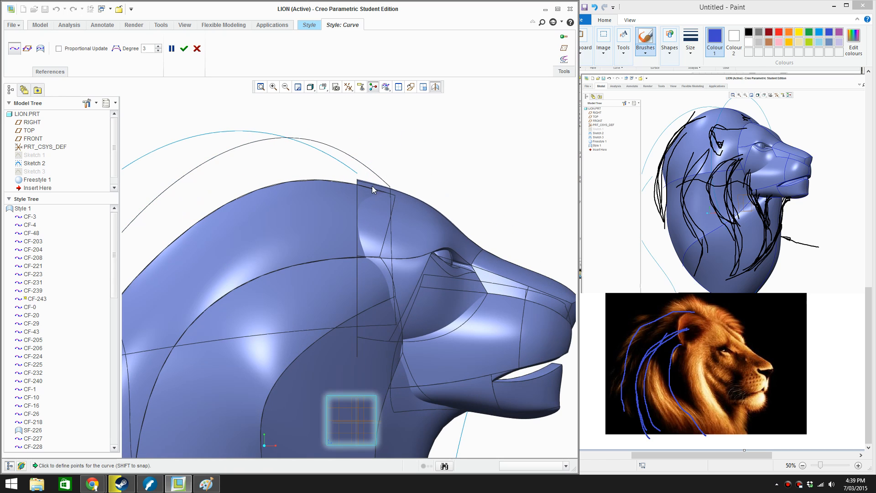
left_click(387, 192)
scroll(387, 193, "up", 2)
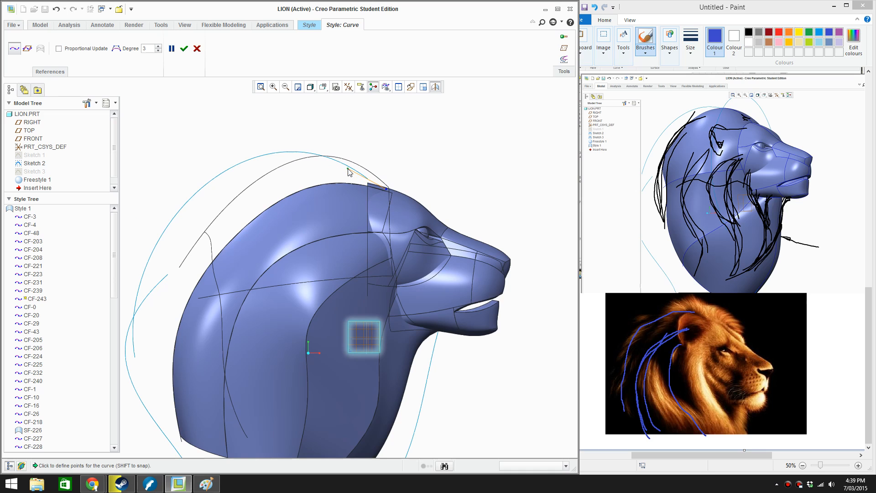
left_click(344, 169)
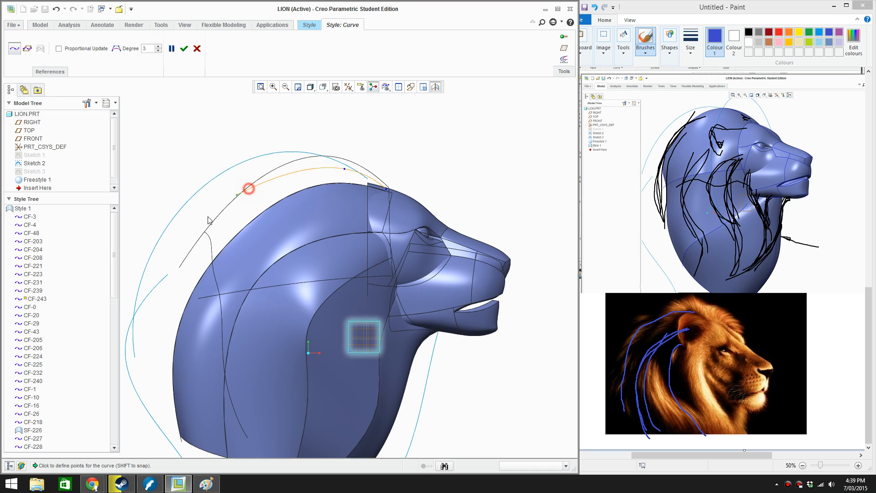
left_click(156, 359)
left_click(163, 422)
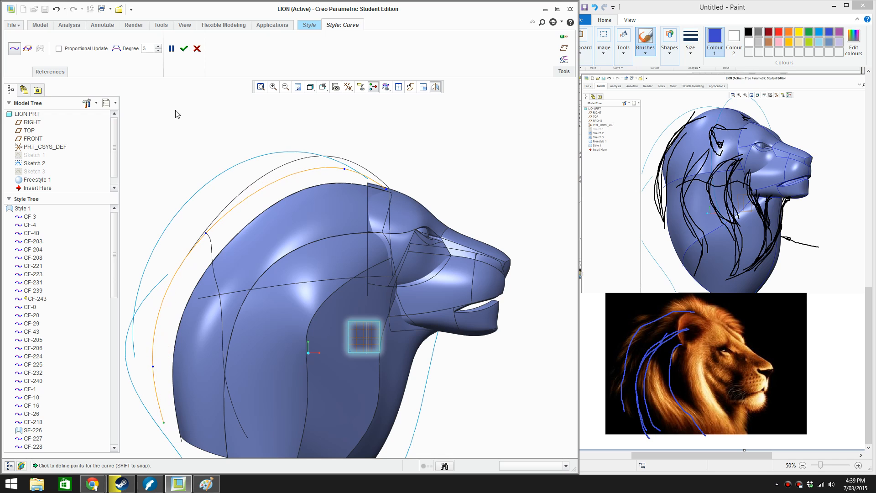
left_click(184, 48)
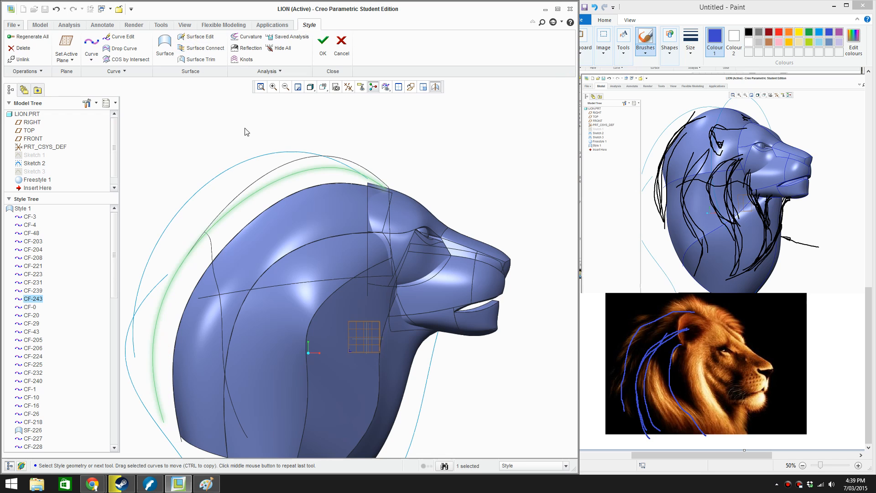
Edit the new crown curve, lowering its crown point slightly and shifting its upper-back point rearward, and accept the edit
double_click(306, 172)
left_click_drag(344, 171, 346, 174)
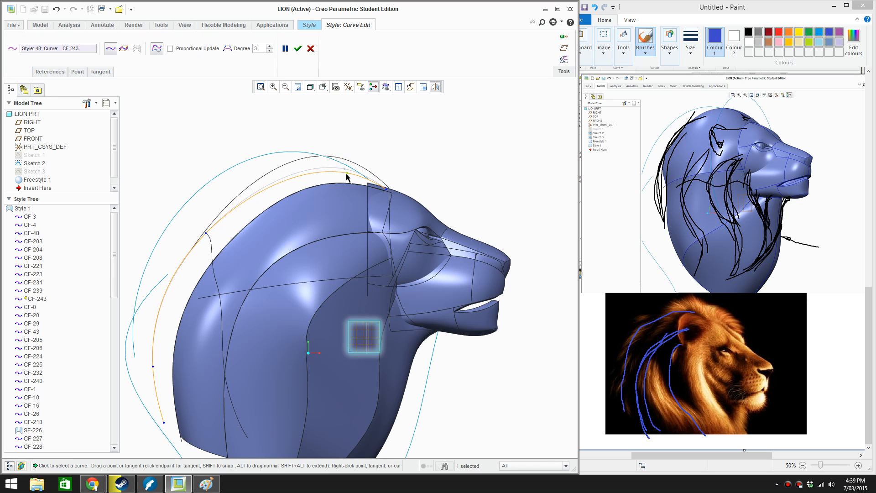
middle_click_drag(346, 173, 354, 260)
middle_click_drag(363, 275, 293, 186)
scroll(290, 199, "up", 4)
scroll(270, 193, "up", 1)
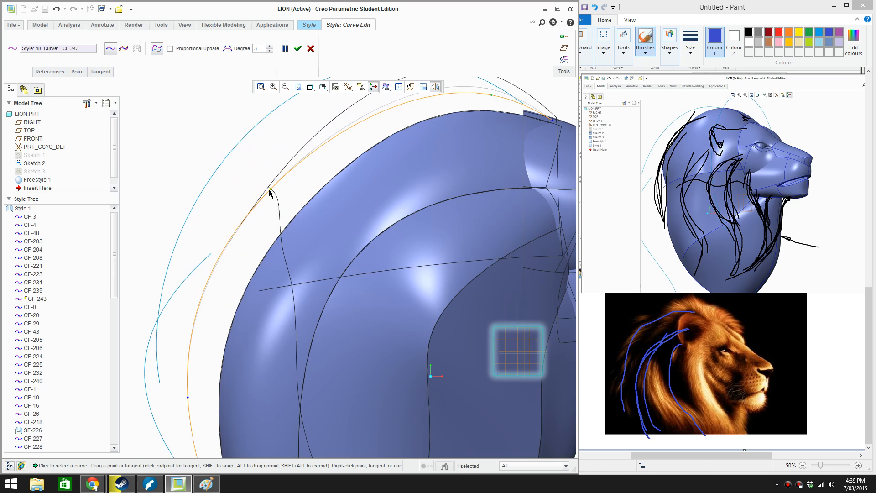
mouse_move(269, 191)
left_mouse_down()
mouse_move(253, 185)
mouse_move(259, 191)
left_mouse_up()
scroll(283, 199, "down", 2)
middle_click_drag(386, 201, 330, 219)
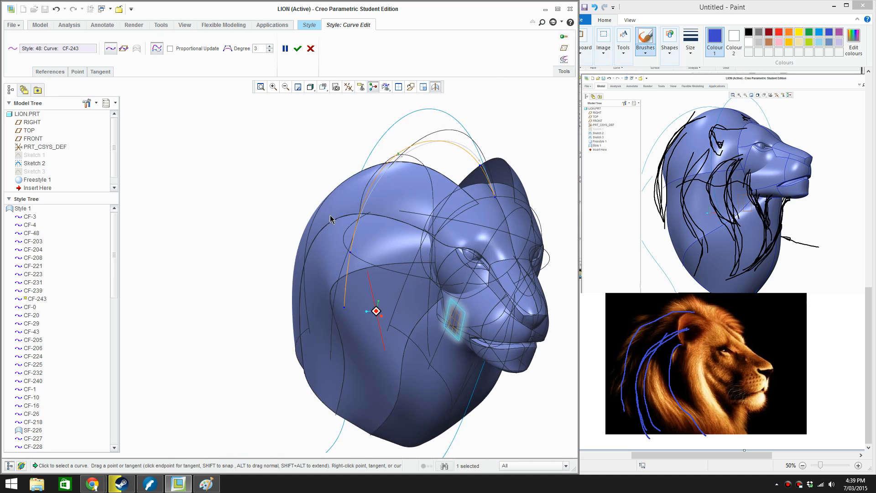
left_click(297, 49)
right_click(526, 132)
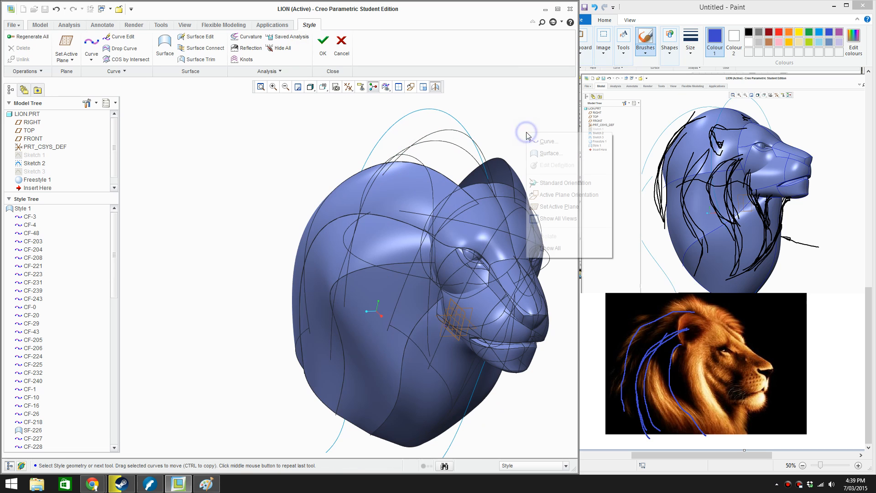
left_click(545, 141)
scroll(536, 142, "up", 3)
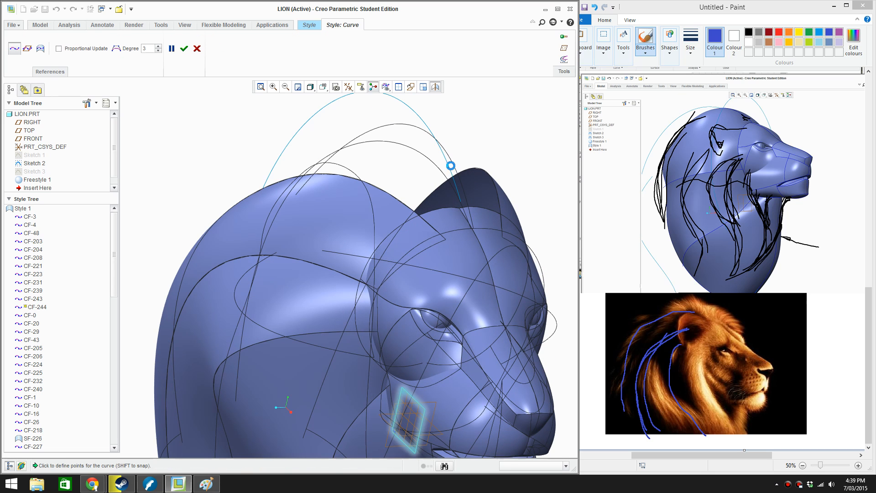
middle_click(450, 165)
Delete the old arc curve above the crown, unlinking its dependent curves
middle_click_drag(450, 165, 421, 140)
left_click(330, 137)
key("Delete")
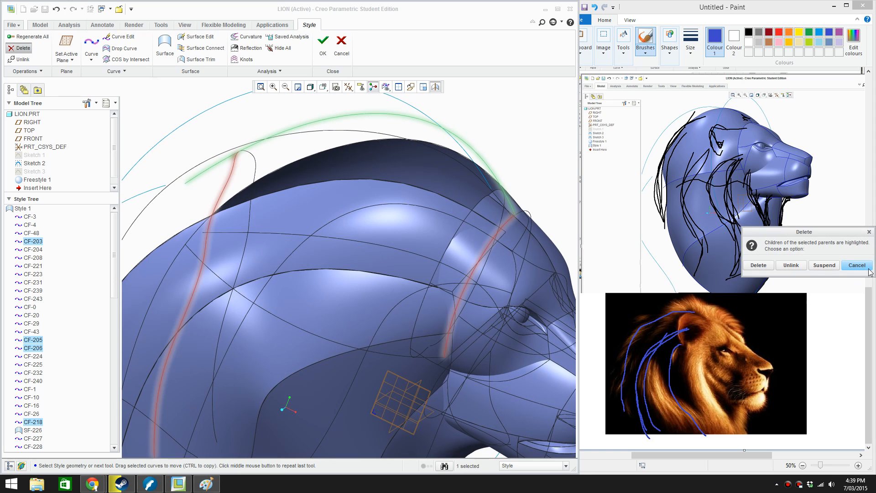
left_click(786, 268)
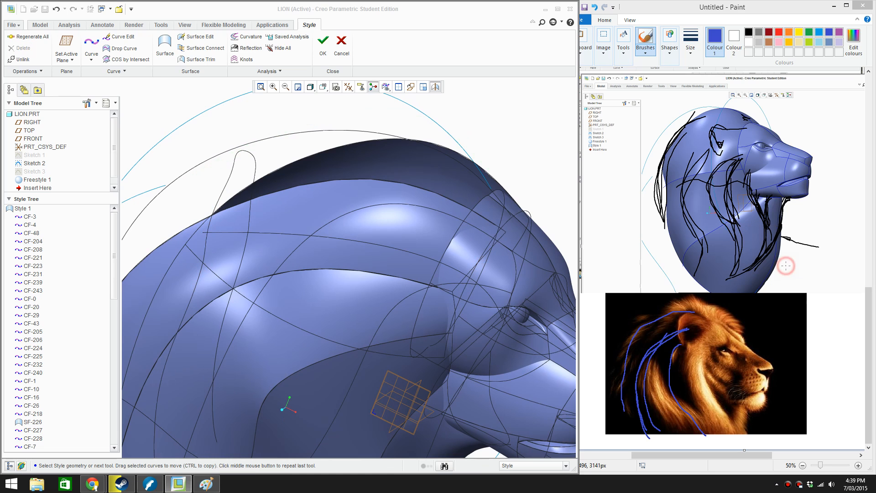
scroll(460, 211, "down", 4)
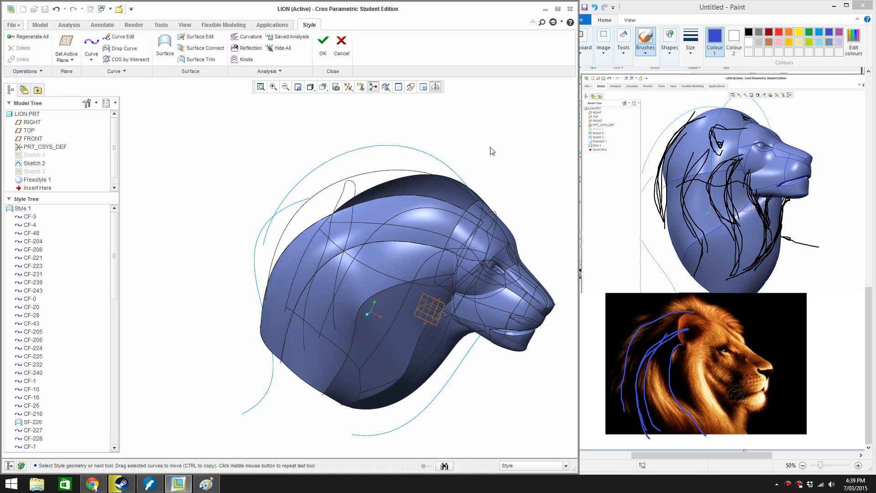
Delete the leftover cross curve descending from the upper back, unlink its child curve, and delete that child curve too
mouse_move(491, 151)
middle_mouse_down()
mouse_move(460, 153)
mouse_move(475, 162)
middle_mouse_up()
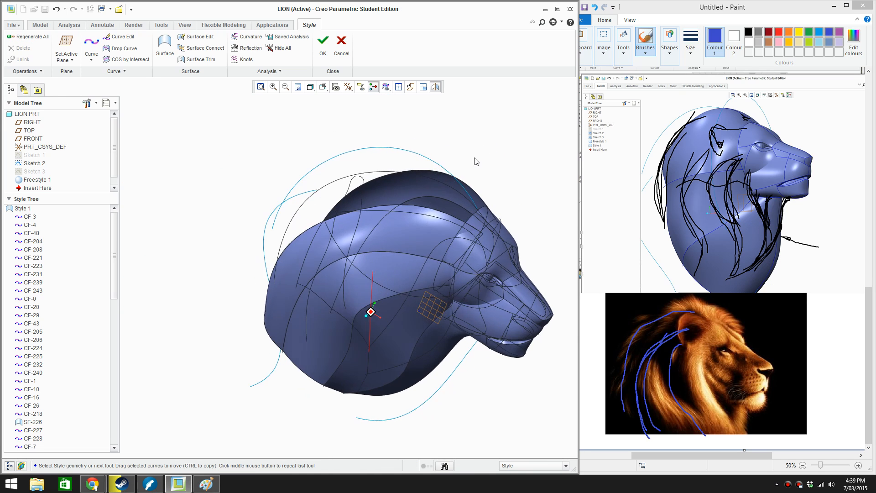
left_click(350, 193)
key("Delete")
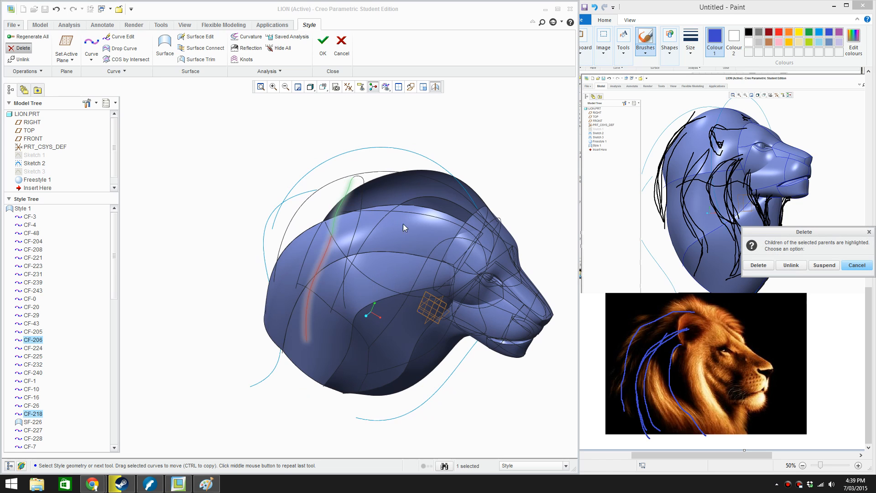
left_click(790, 269)
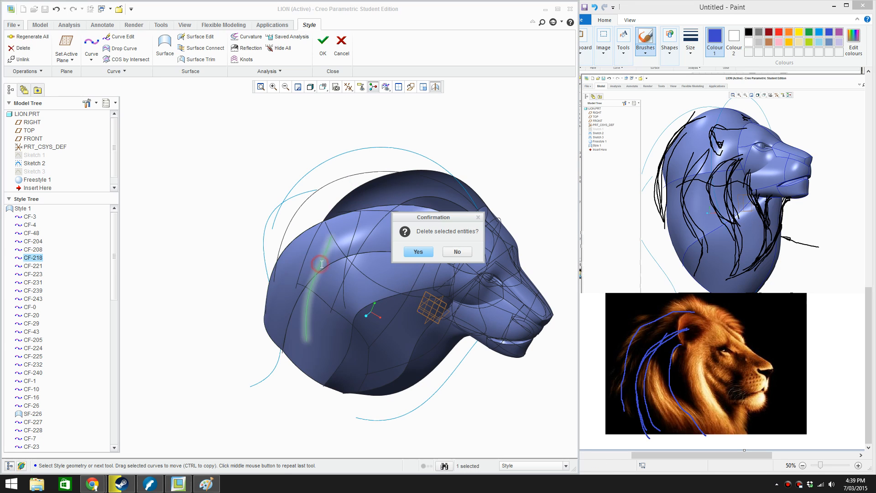
left_click(423, 253)
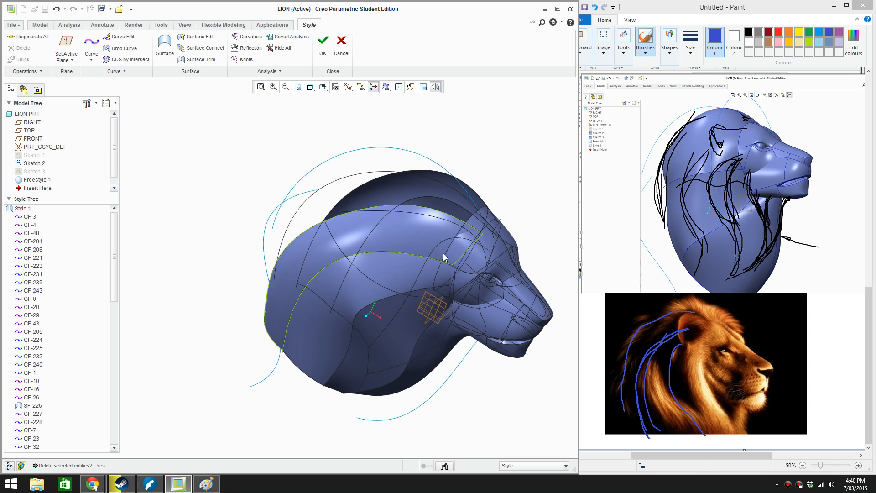
Create a short curve across the forehead from the crown curve's front end to the outer mane curve's forehead endpoint
middle_click_drag(443, 253, 384, 211)
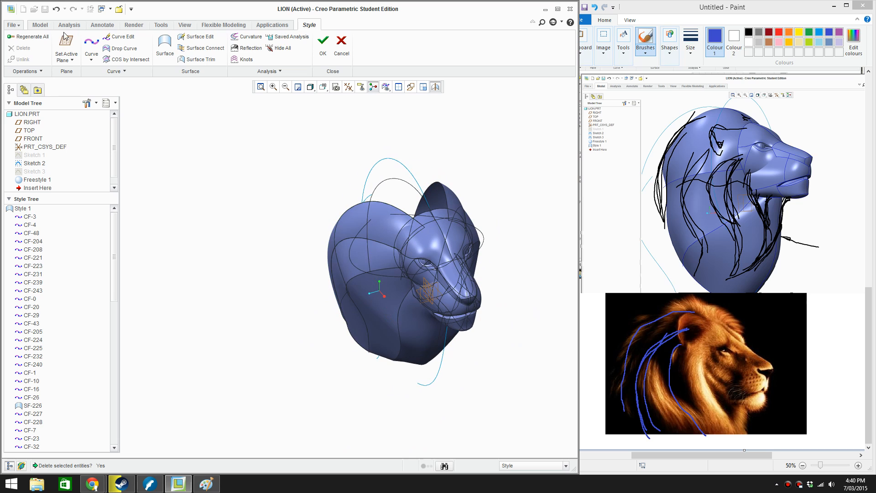
left_click(93, 46)
scroll(405, 198, "down", 5)
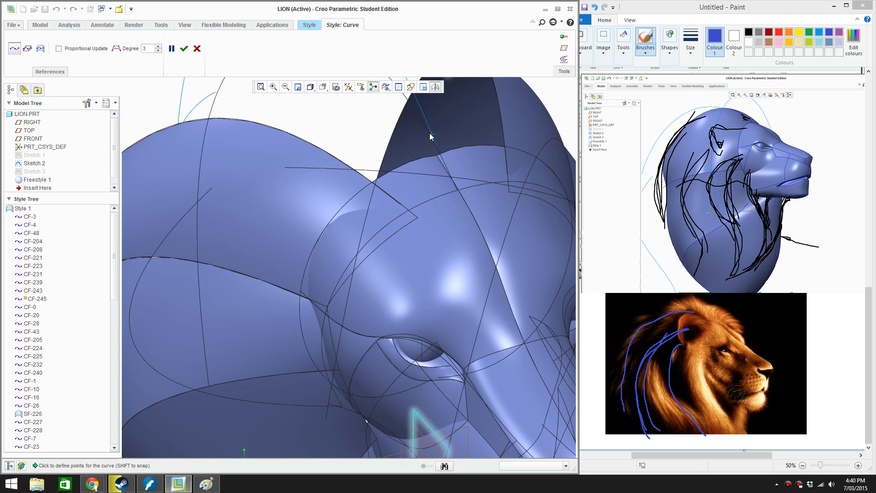
left_click(456, 189, "shift")
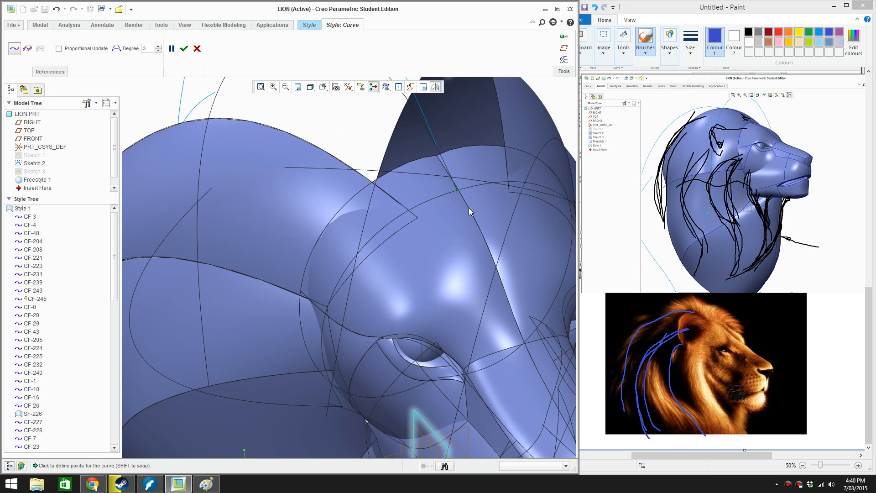
left_click(417, 218, "shift")
left_click(182, 48)
Add a midpoint to the short forehead curve, bow it slightly upward in the front view, and accept the edit
right_click(439, 207)
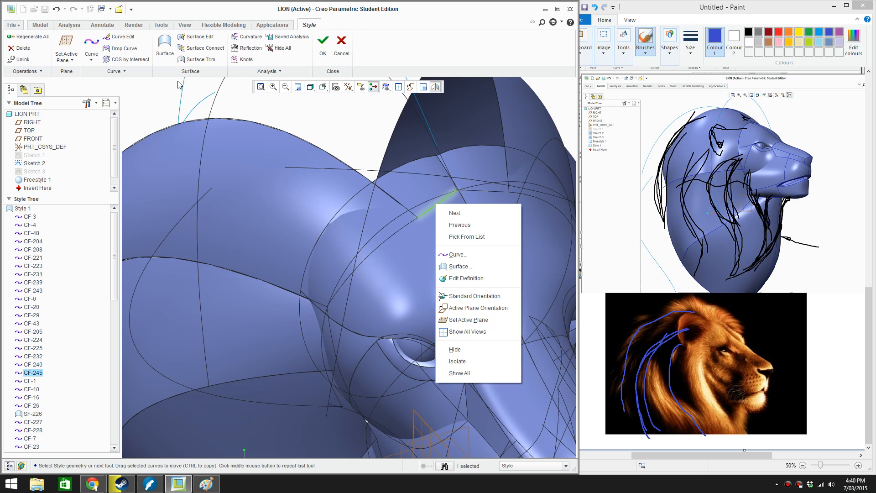
left_click(364, 138)
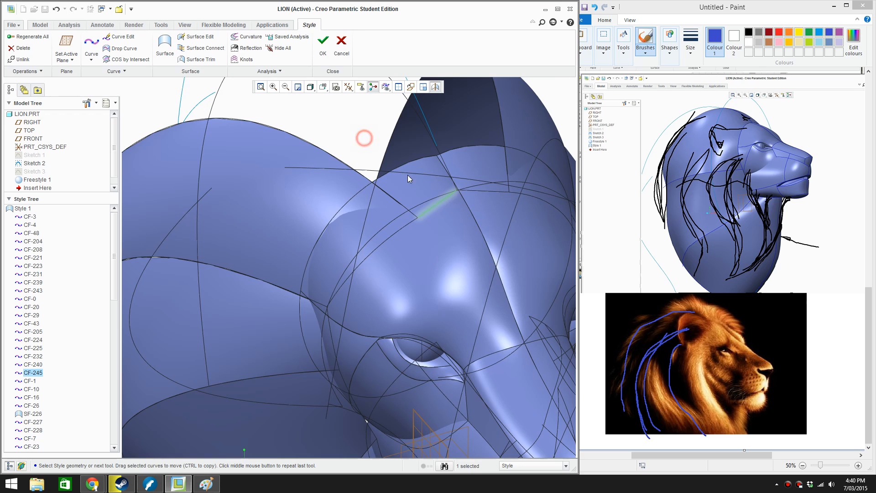
left_click(437, 204)
double_click(437, 204)
right_click(438, 203)
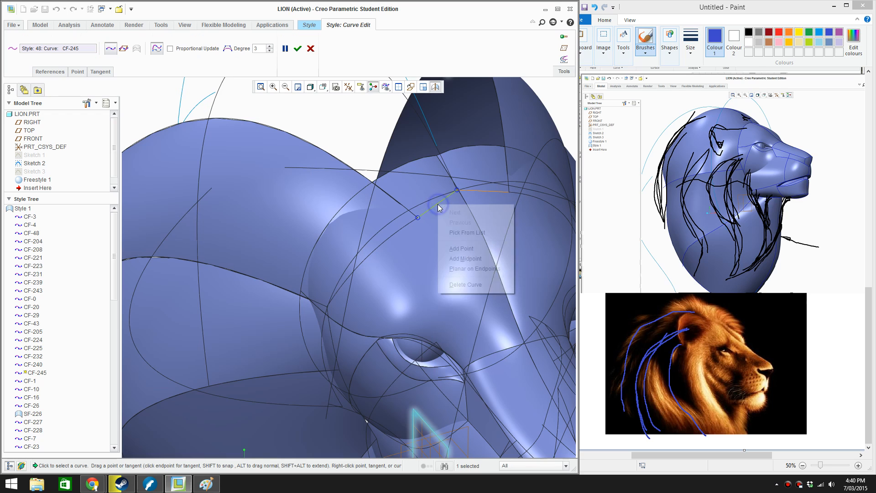
left_click(468, 255)
key("ctrl+d")
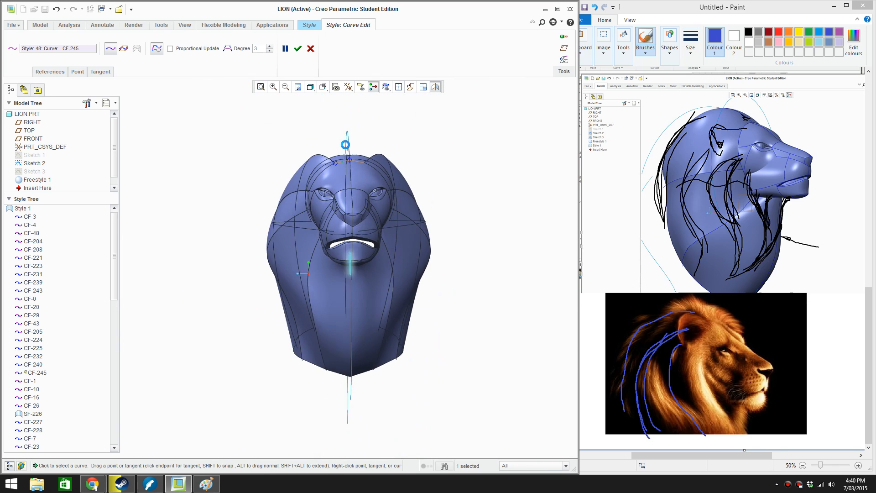
scroll(348, 145, "down", 8)
scroll(321, 190, "down", 2)
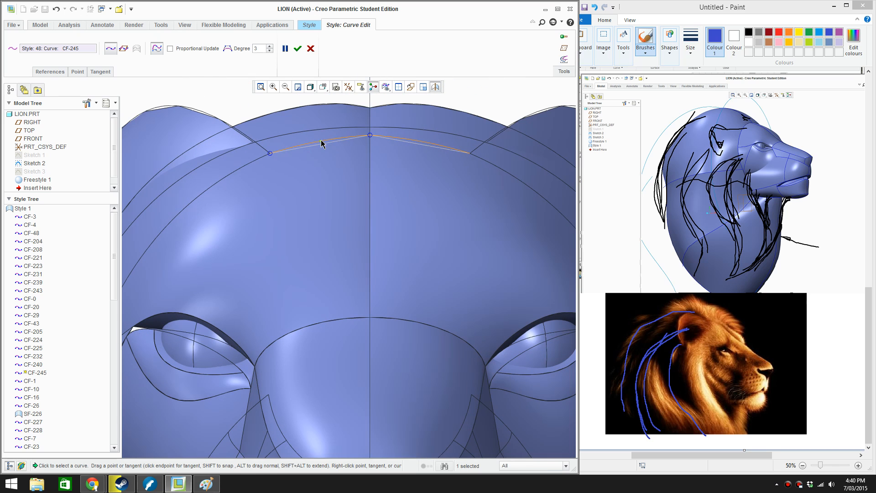
key("ctrl+d")
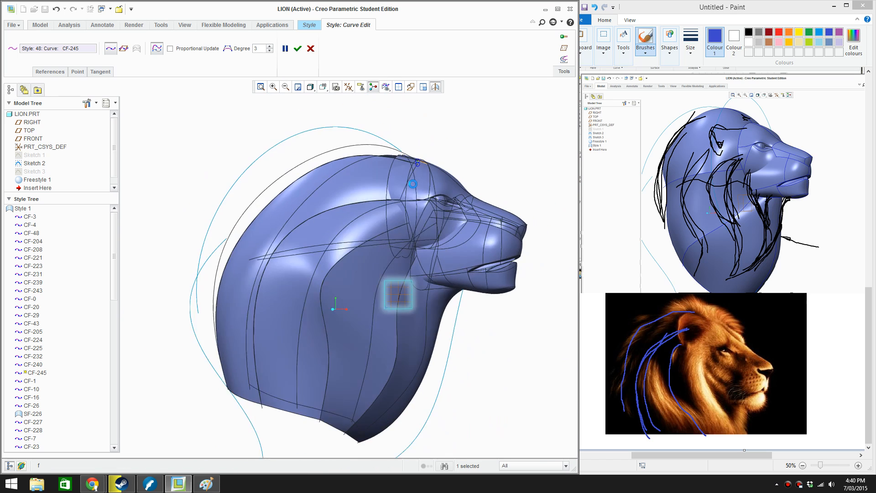
left_click(298, 48)
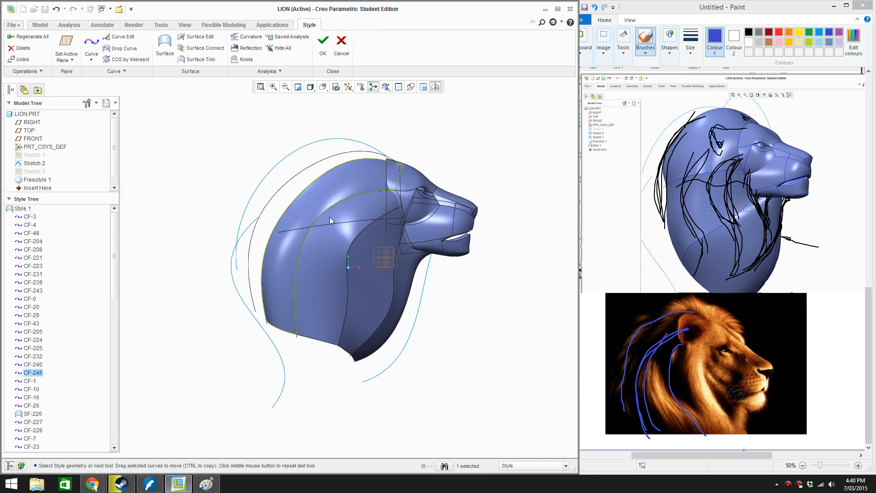
Edit the short forehead curve in the top view, shifting its midpoint slightly forward to give it a gentle bow
middle_click_drag(361, 274, 406, 276)
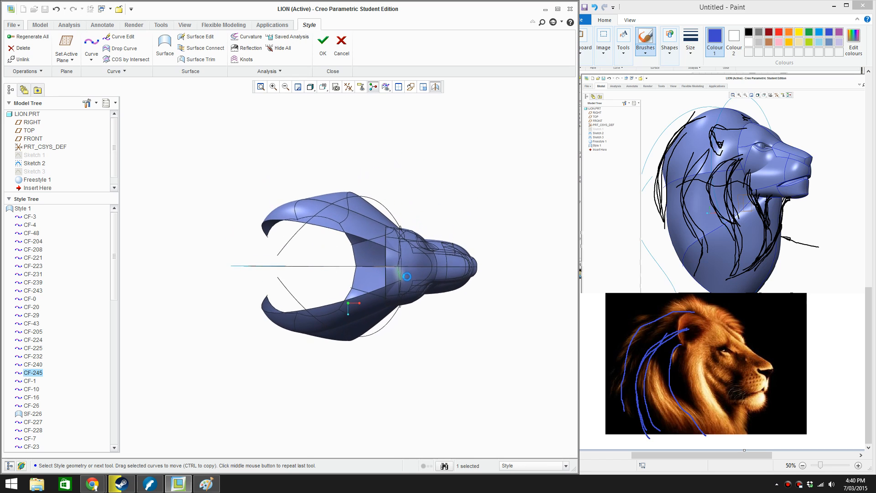
scroll(406, 277, "down", 7)
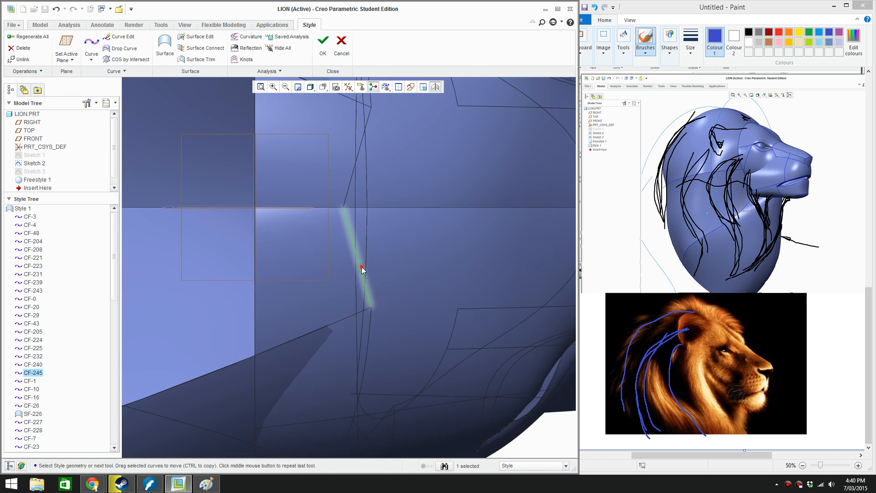
double_click(361, 267)
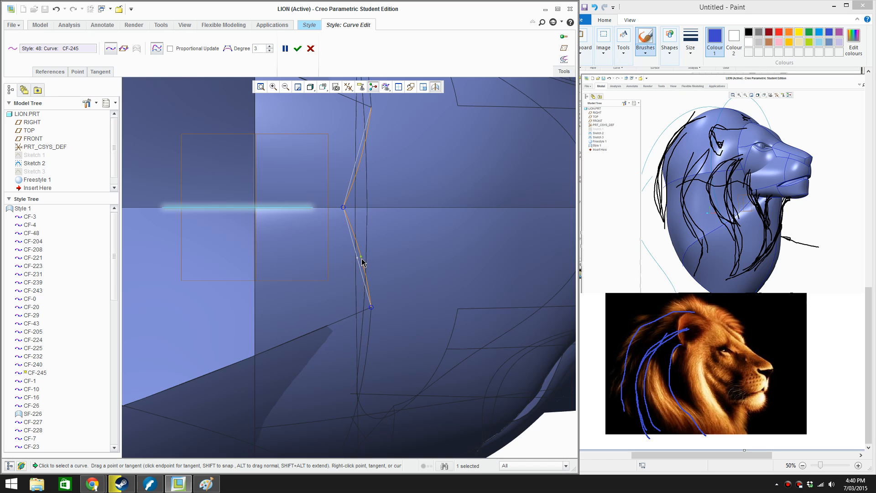
scroll(423, 253, "up", 5)
scroll(352, 238, "down", 2)
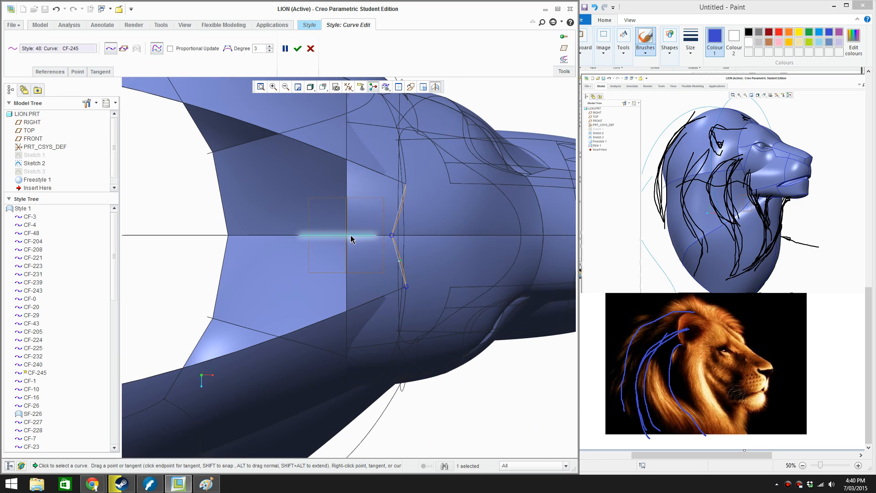
Move the crown curve's front endpoint slightly forward, push the forehead curve's midpoint forward to match, and accept the edits
left_click(390, 236)
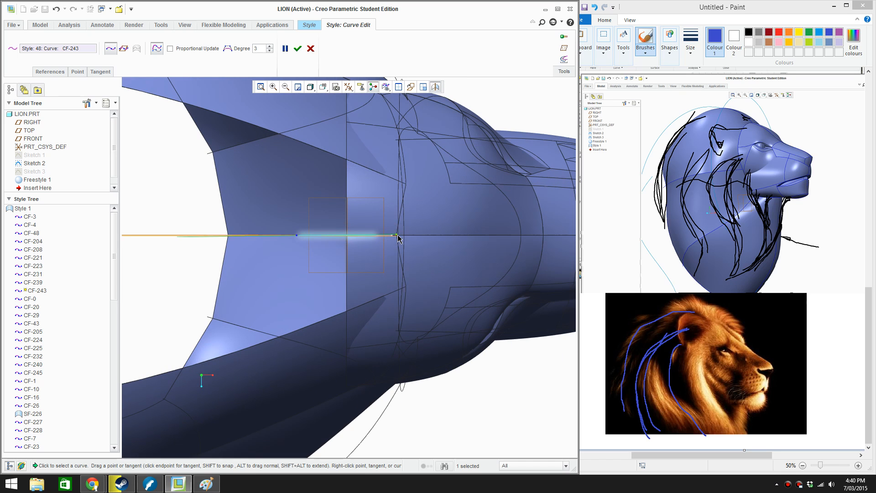
scroll(404, 244, "up", 2)
scroll(418, 261, "down", 3)
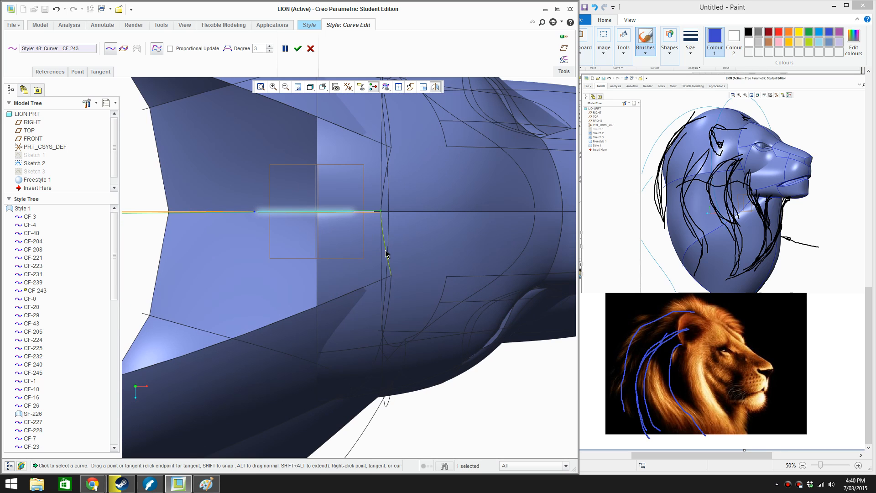
left_click(385, 250)
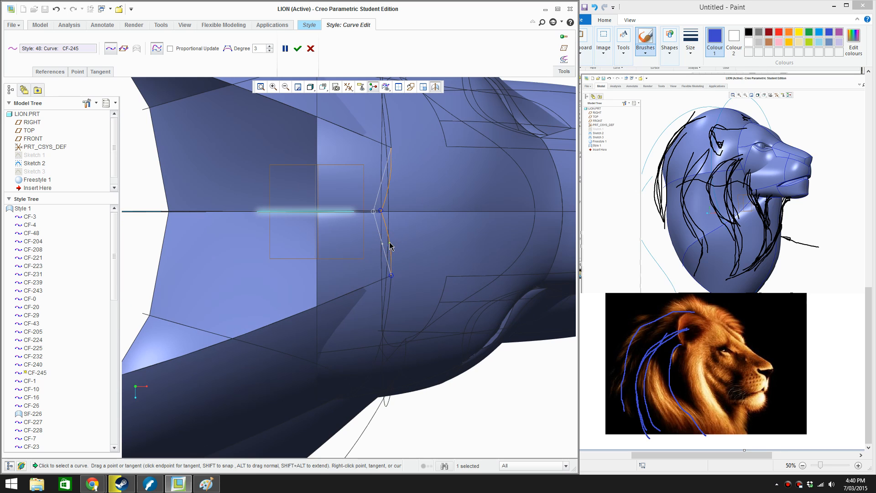
scroll(390, 246, "up", 1)
middle_click(476, 346)
scroll(475, 346, "up", 1)
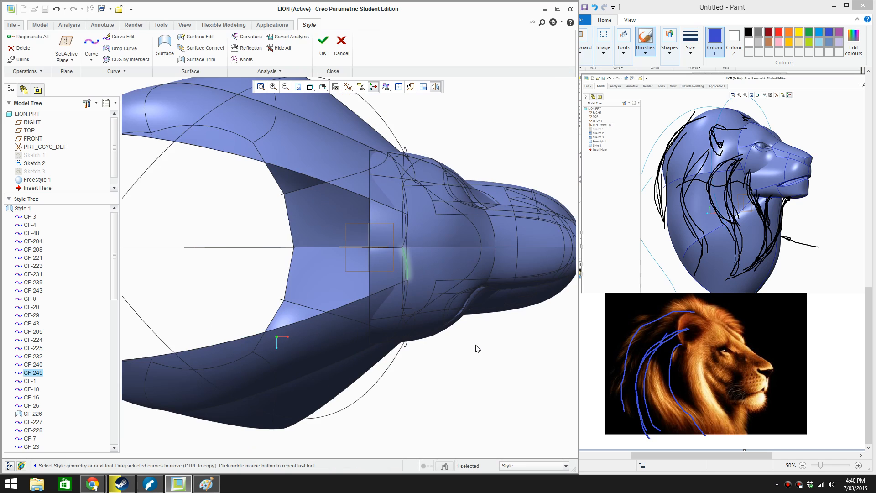
Create a short curve at the lower back of the mane, joining the crown curve's lower end to the adjacent mane curve's lower end
scroll(472, 366, "up", 2)
middle_click_drag(463, 357, 473, 297)
left_click(510, 398)
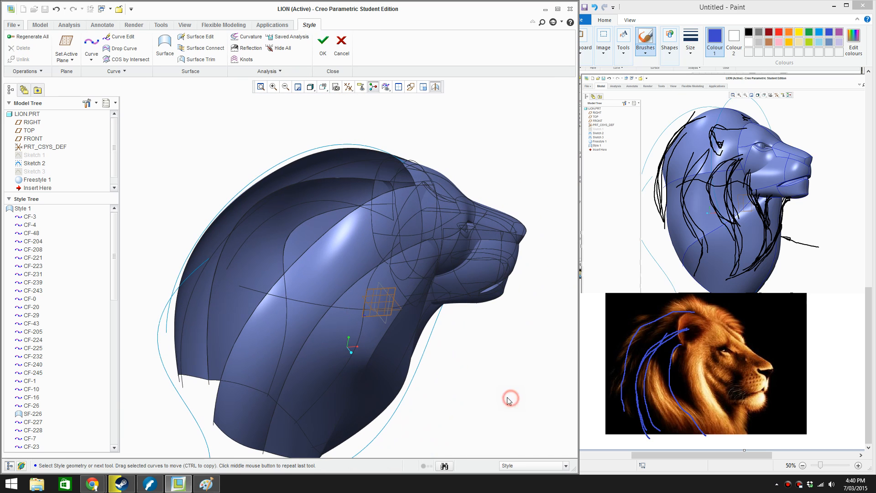
right_click(486, 393)
left_click(512, 278)
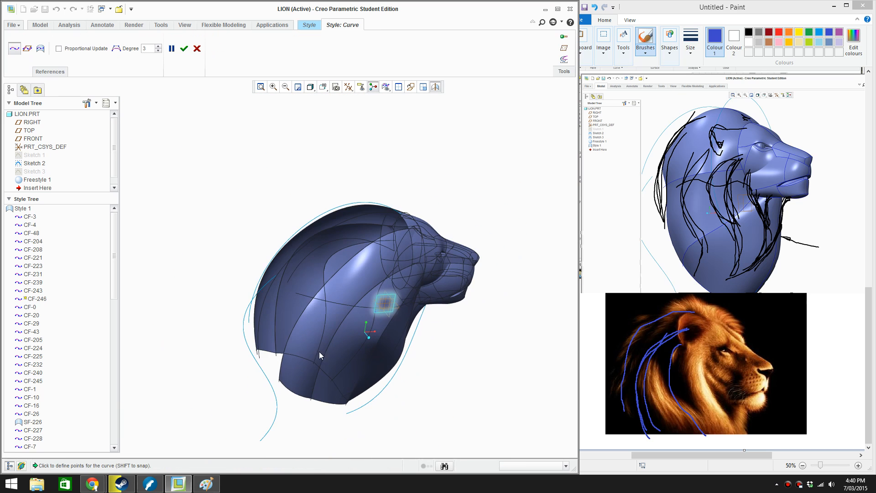
scroll(319, 351, "down", 4)
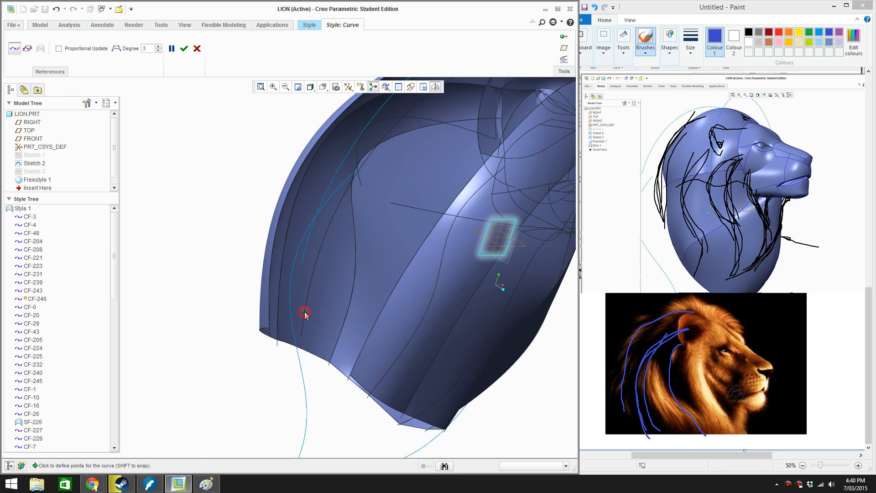
left_click(352, 370)
left_click(184, 48)
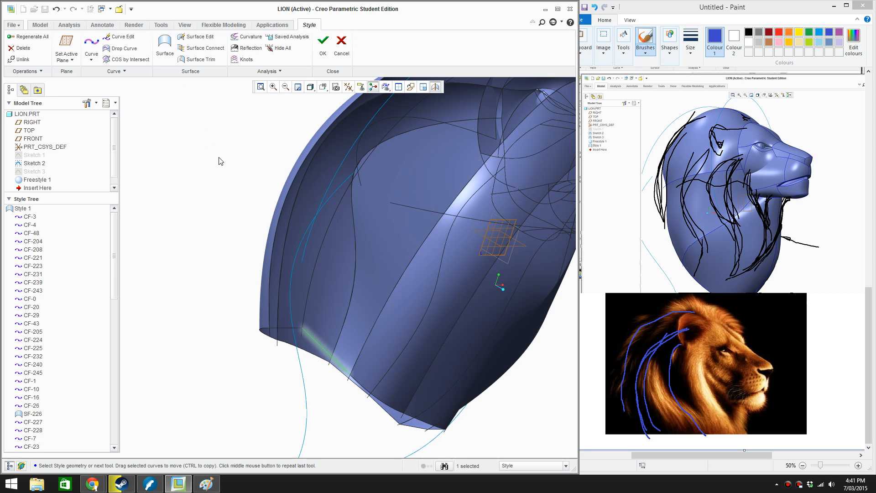
Add a midpoint to the short lower-back curve and bow it outward toward the rear in the top view
scroll(263, 323, "up", 5)
scroll(256, 315, "down", 5)
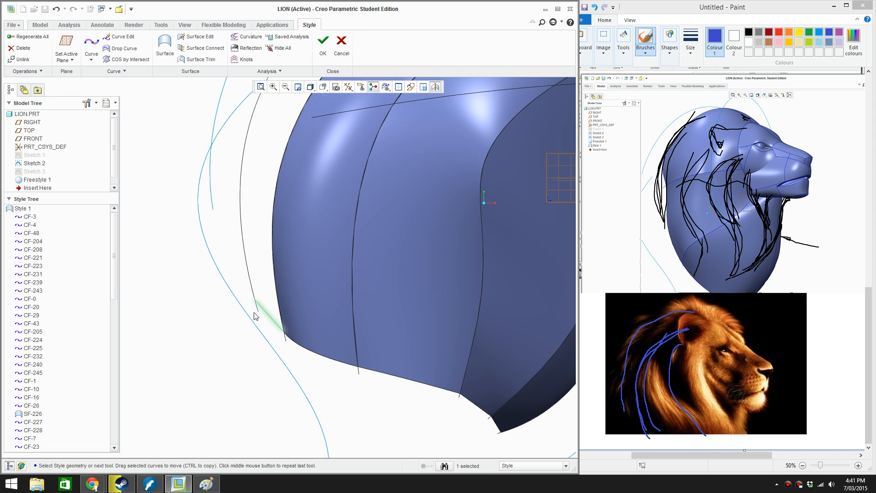
key("t")
scroll(254, 293, "down", 4)
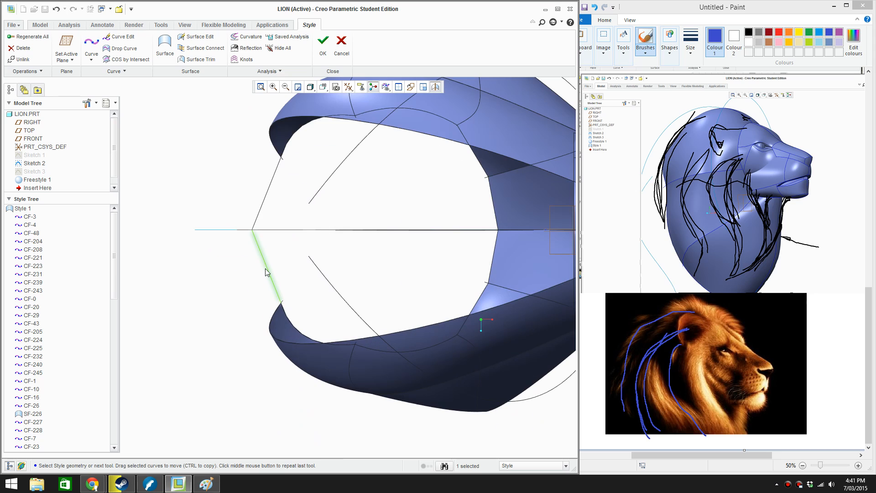
left_click(268, 269)
left_click(268, 268)
right_click(269, 271)
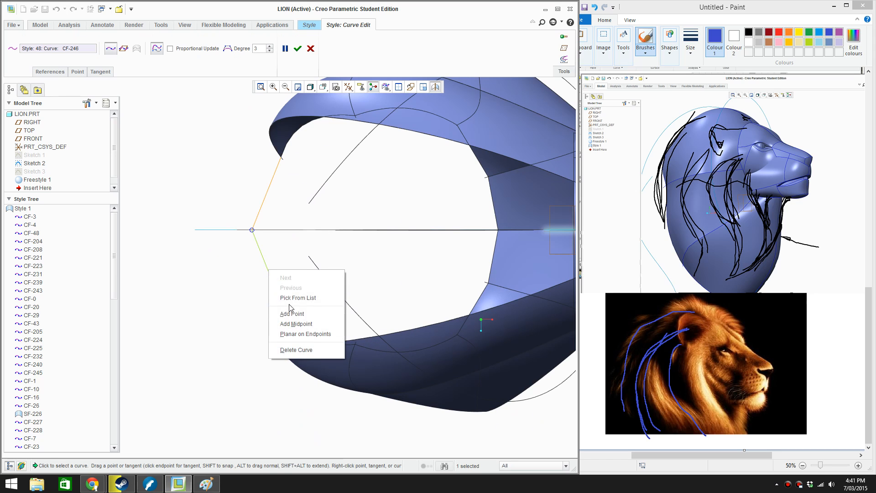
left_click(301, 325)
left_click_drag(269, 270, 264, 270)
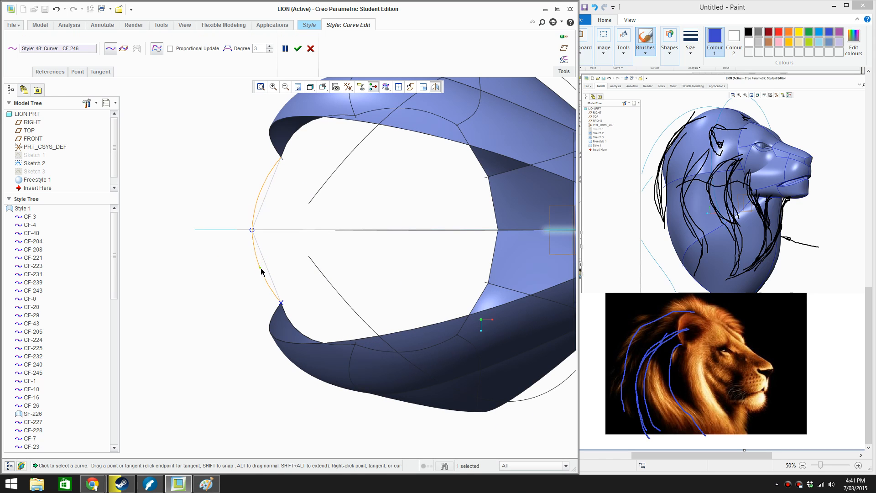
Refine the lower-back curve in the side view, sliding its crown-side end downward along the crown curve, and accept the edit
key("f")
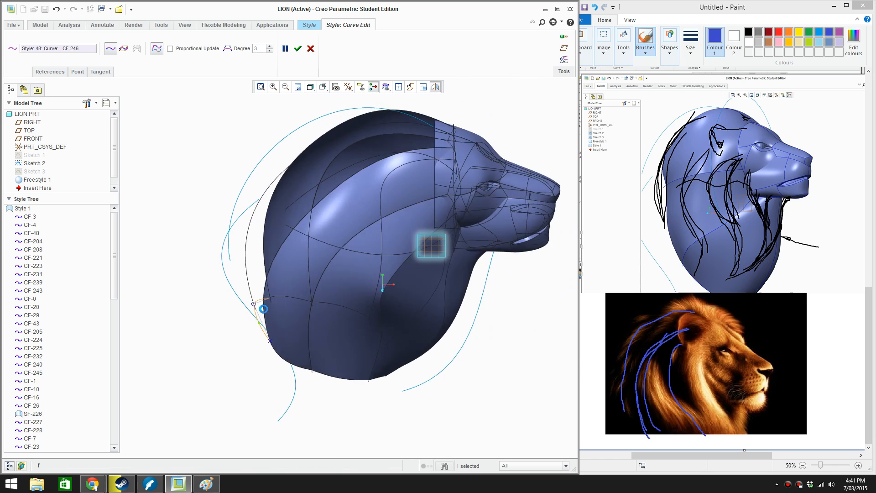
scroll(262, 316, "down", 4)
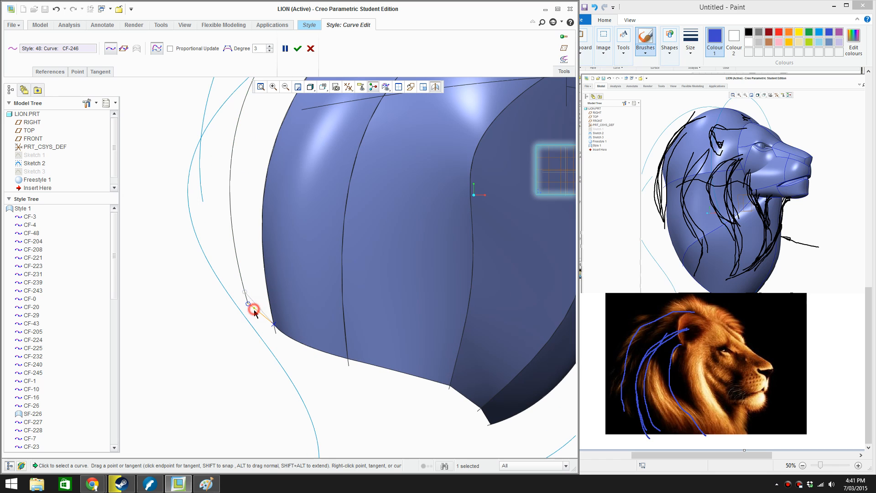
left_click(297, 48)
Create a boundary surface closing the top of the mane from the lower-back, crown, forehead and outer mane curves
key("f")
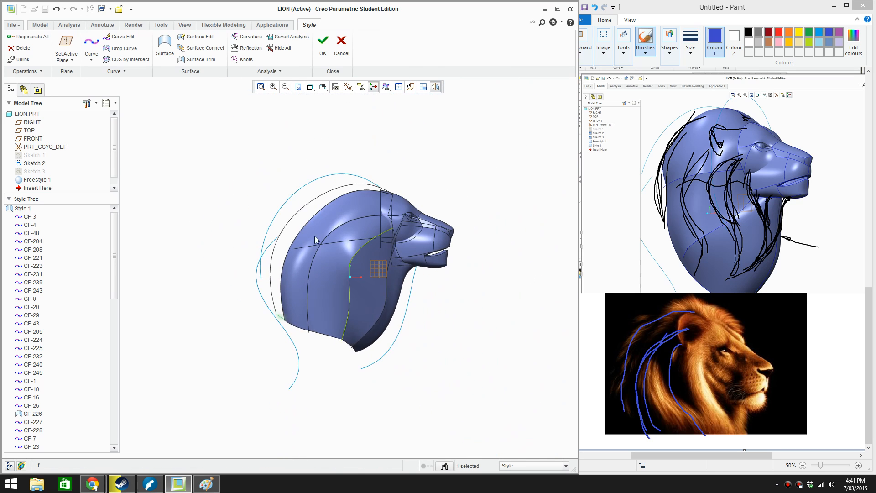
left_click(297, 183)
scroll(296, 179, "down", 1)
middle_click_drag(314, 183, 332, 194)
left_click(295, 189)
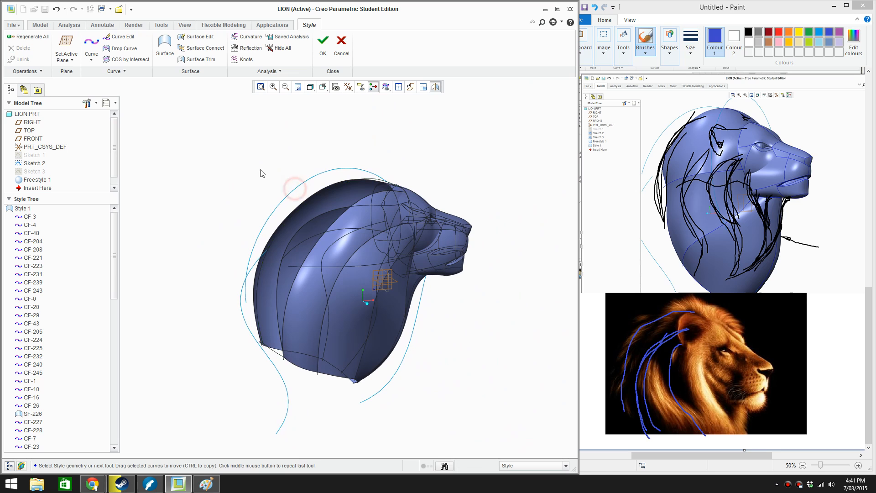
right_click(261, 173)
left_click(276, 190)
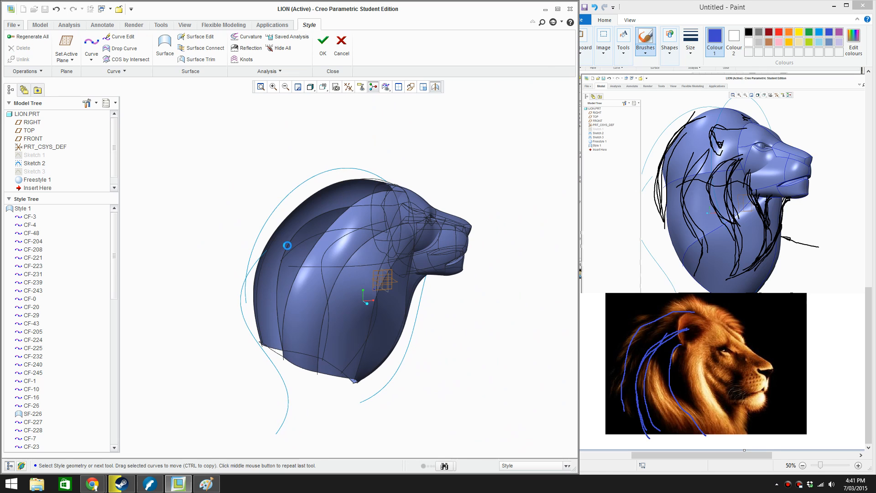
left_click(274, 355)
left_click(264, 333, "ctrl")
scroll(409, 182, "down", 3)
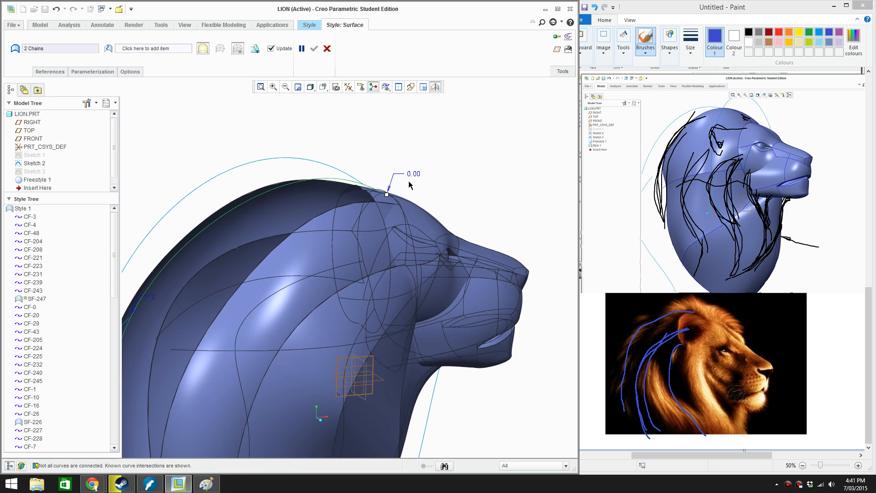
middle_click_drag(396, 219, 401, 210)
scroll(401, 209, "down", 3)
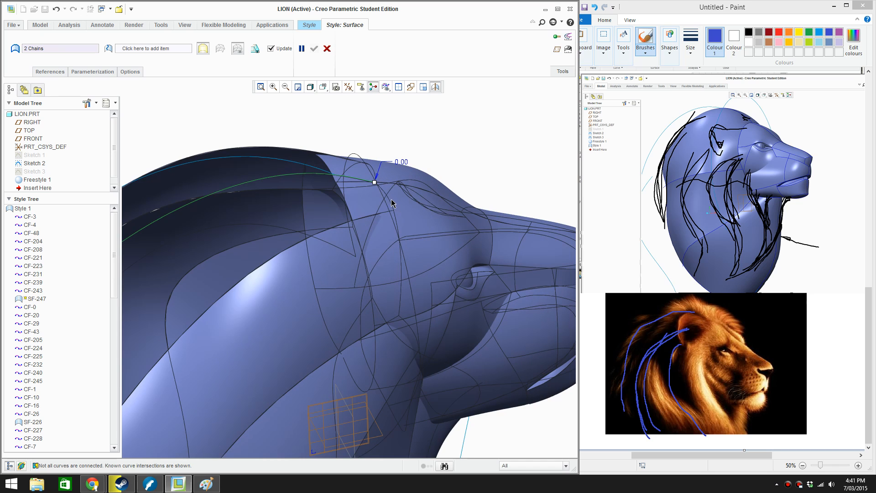
left_click(388, 199, "ctrl")
left_click(373, 216, "ctrl")
scroll(325, 255, "up", 3)
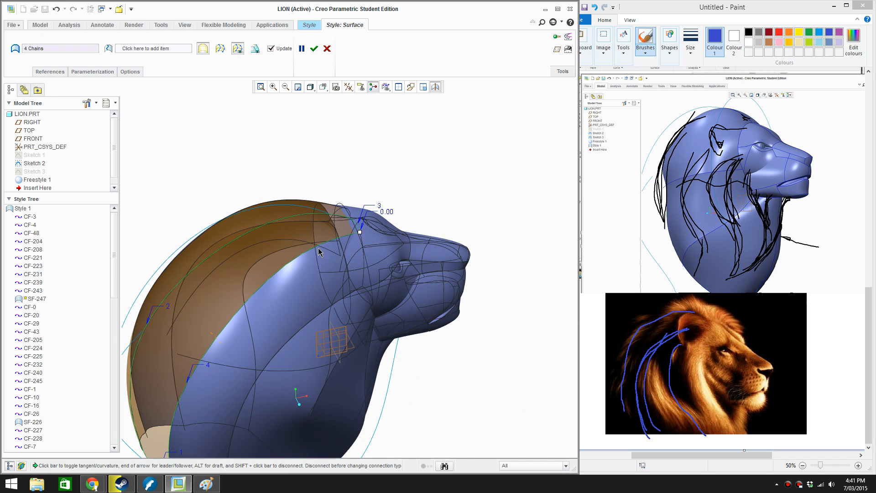
middle_click(383, 152)
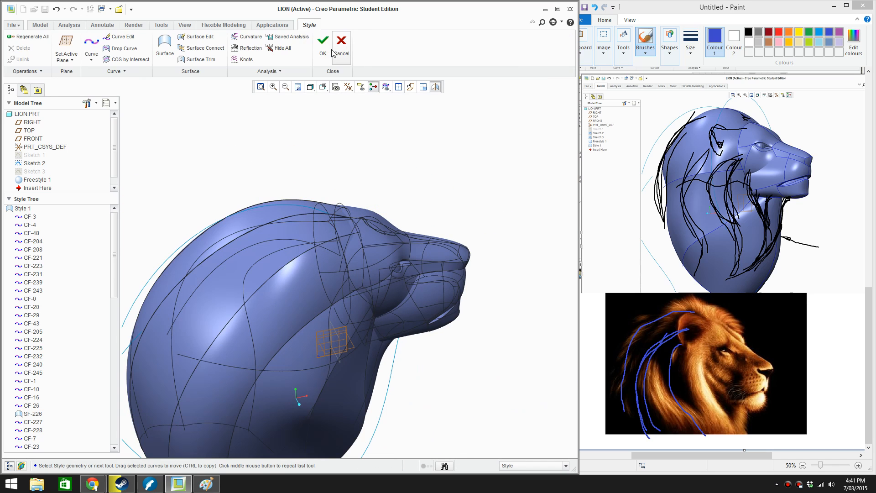
Inspect the closed crown surface from the front, and accept the Style feature to leave the Style environment
left_click(389, 139)
middle_click_drag(390, 228, 324, 221)
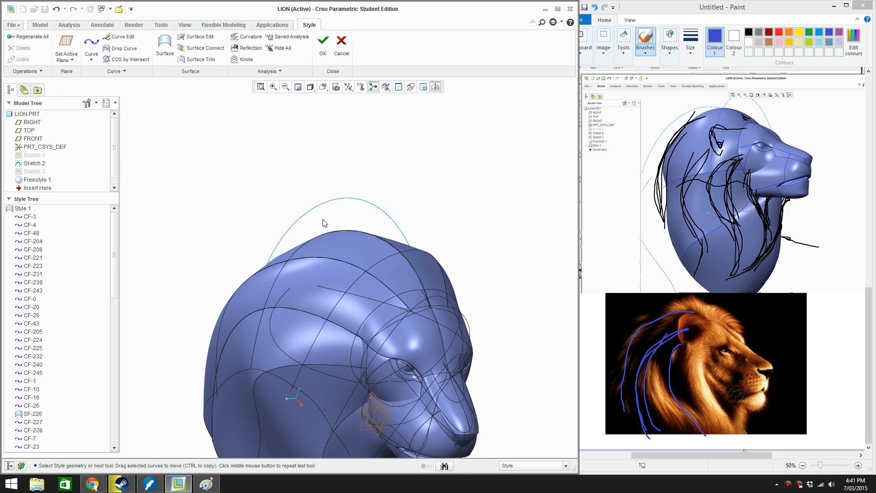
scroll(319, 213, "up", 3)
left_click(323, 47)
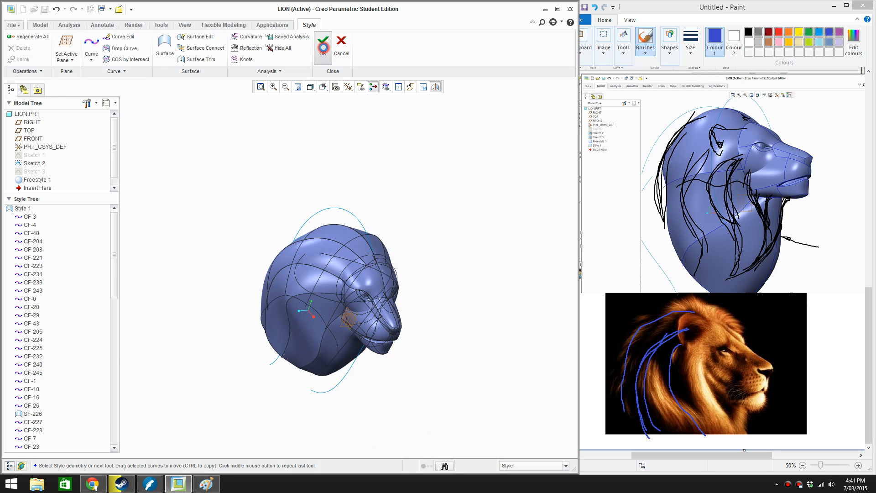
Redefine the Style feature to delete the curve crossing the mane toward the cheek, unlinking its dependent curve, and accept the feature
left_click(383, 181)
middle_click_drag(447, 319, 466, 281)
scroll(283, 319, "down", 3)
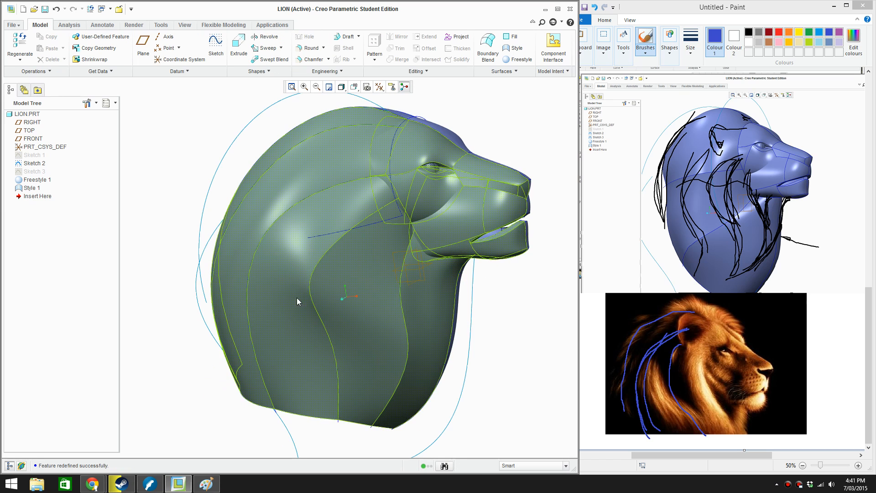
left_click(321, 265)
right_click(322, 265)
left_click(372, 362)
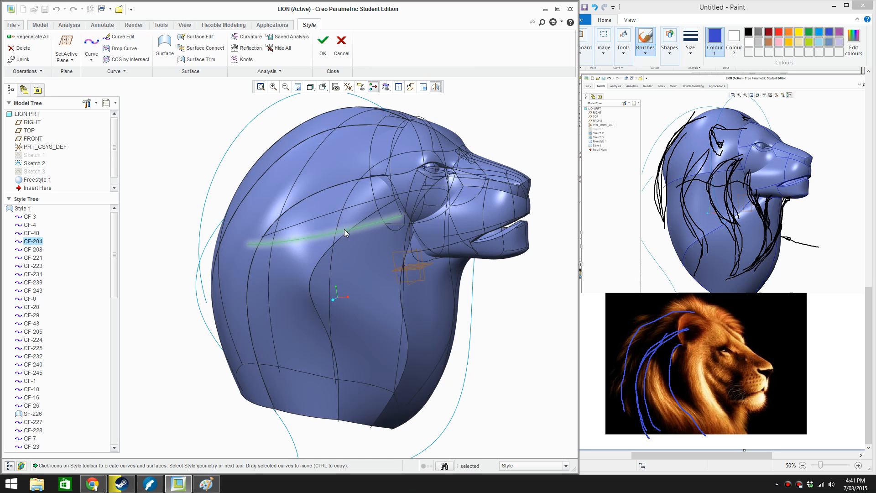
key("Delete")
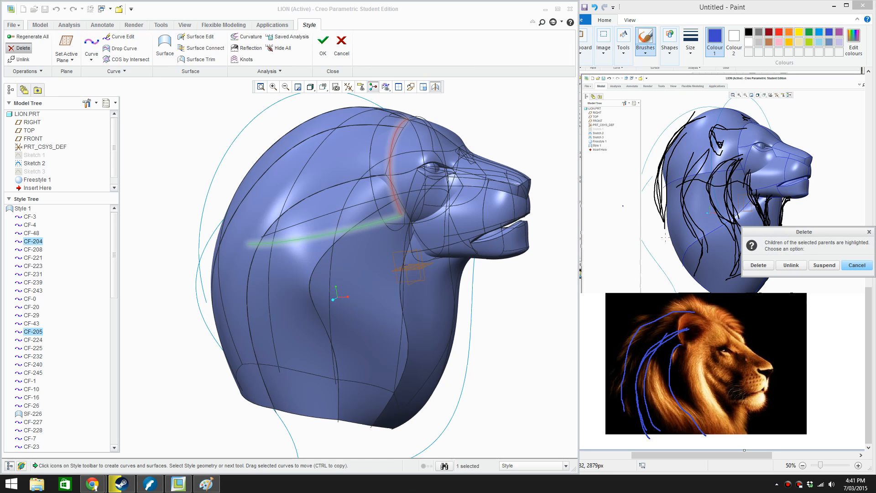
left_click(789, 264)
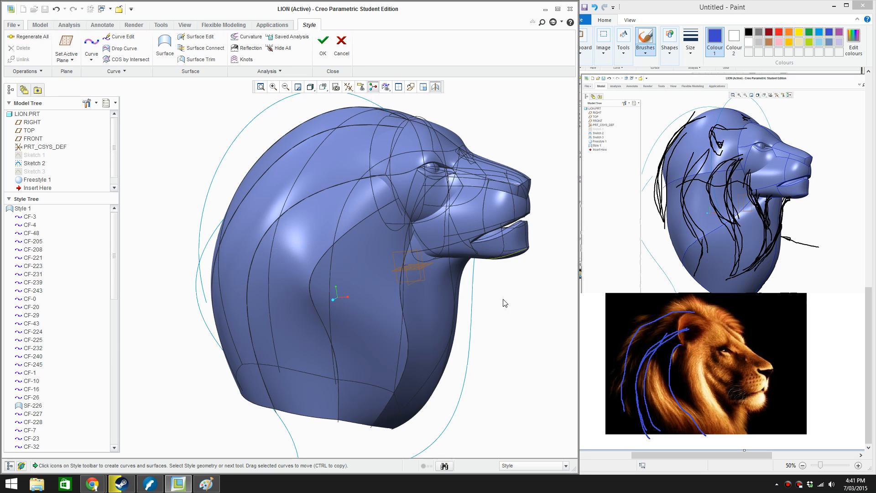
key("ctrl+f")
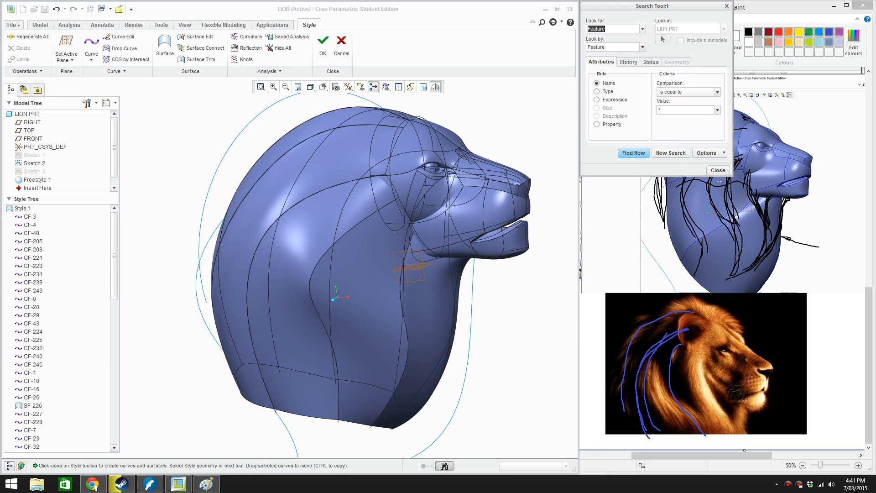
left_click(718, 170)
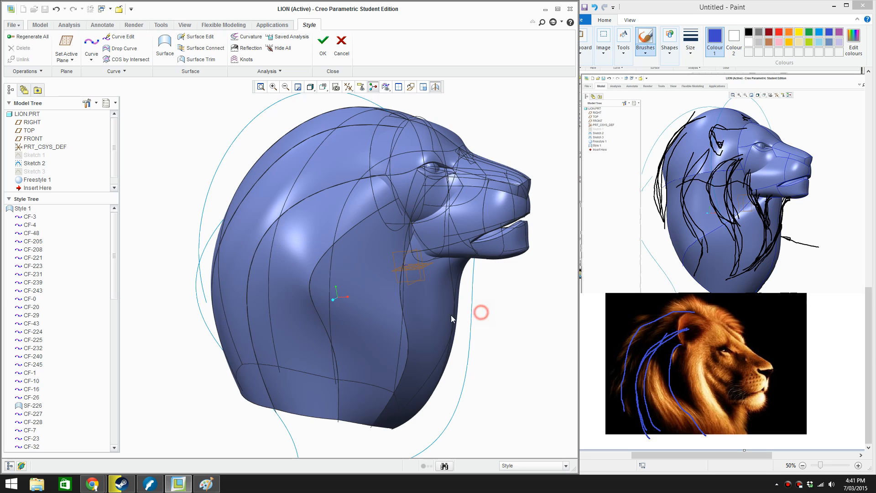
middle_click_drag(452, 318, 413, 334)
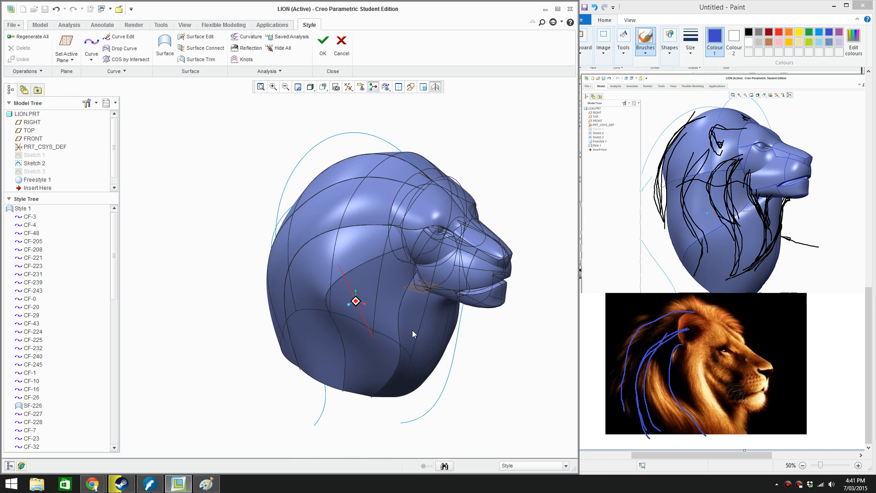
left_click(324, 46)
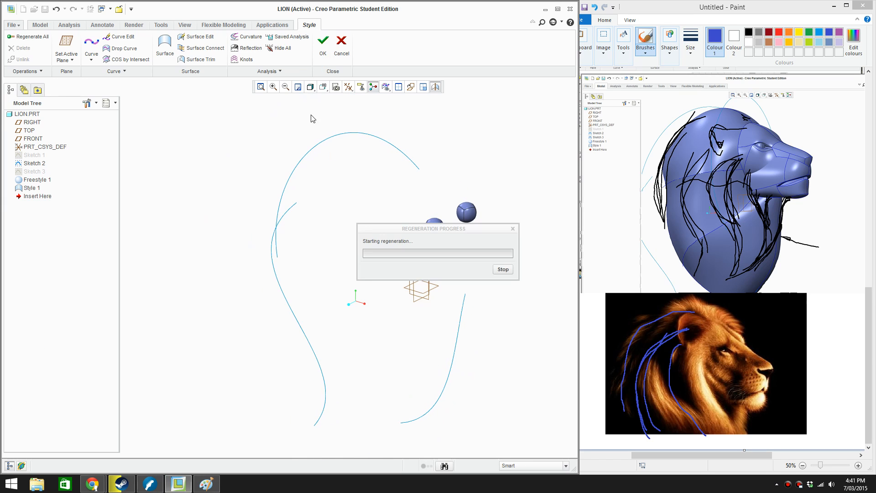
Hide Sketch 2, the construction outline around the mane
left_click(308, 146)
right_click(213, 152)
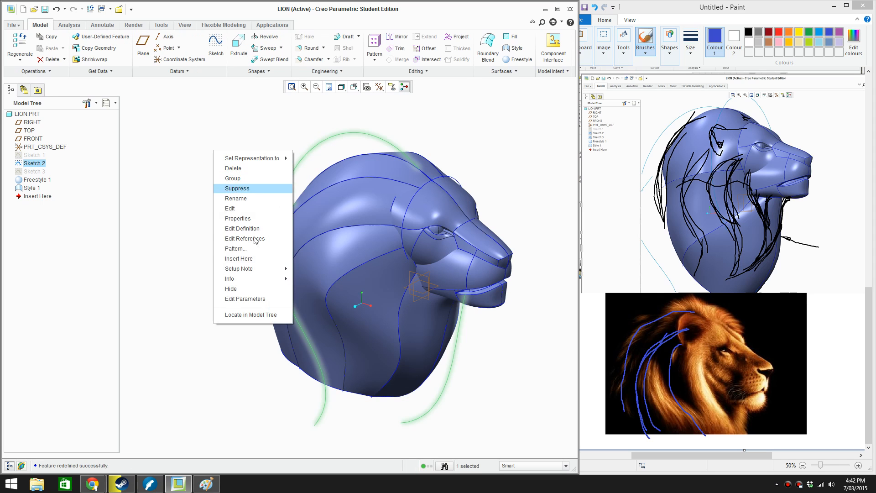
left_click(261, 289)
Redefine the Style feature to hide curve CF-205 behind the eye, and accept the feature
middle_click_drag(365, 301, 414, 306)
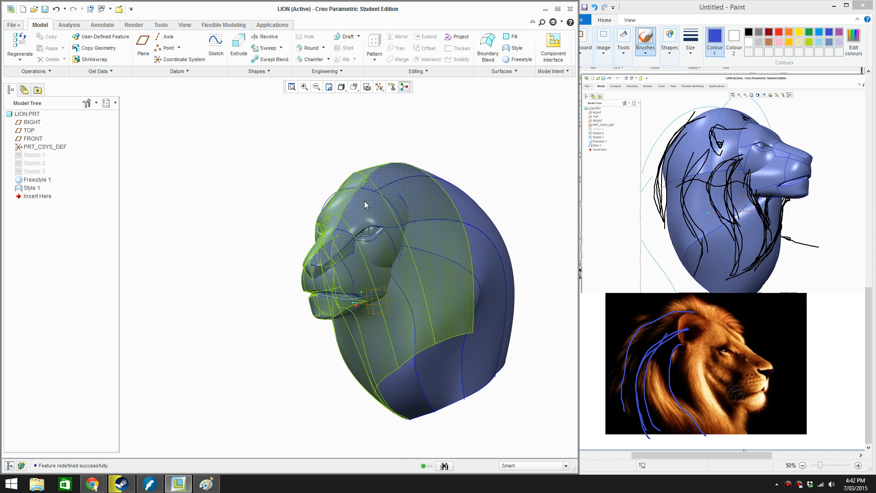
middle_click_drag(365, 204, 475, 215)
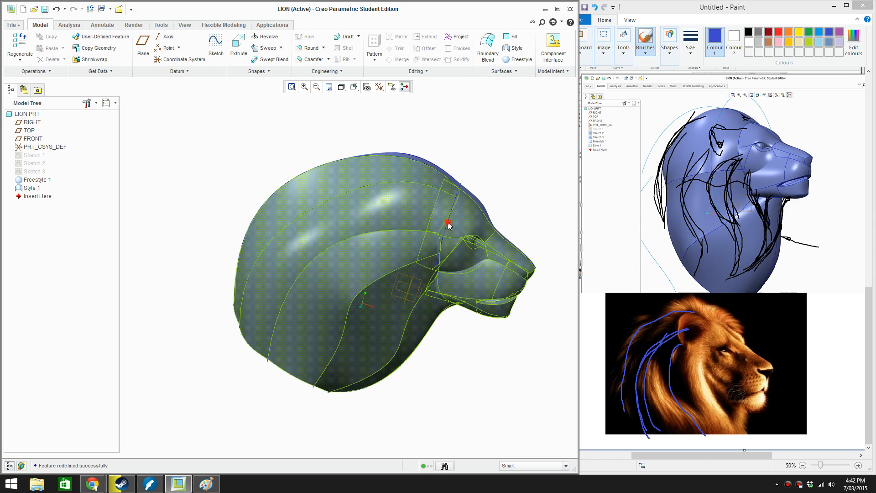
left_click(449, 225)
scroll(437, 215, "down", 8)
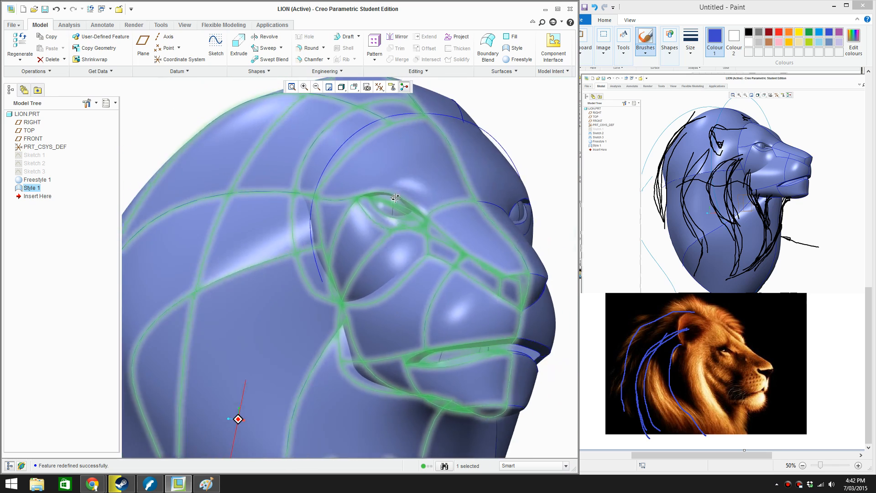
mouse_move(395, 197)
middle_mouse_down()
mouse_move(349, 196)
mouse_move(418, 207)
mouse_move(446, 235)
mouse_move(477, 200)
mouse_move(493, 196)
mouse_move(524, 216)
mouse_move(498, 227)
mouse_move(493, 243)
middle_mouse_up()
scroll(408, 217, "up", 4)
left_click(414, 252)
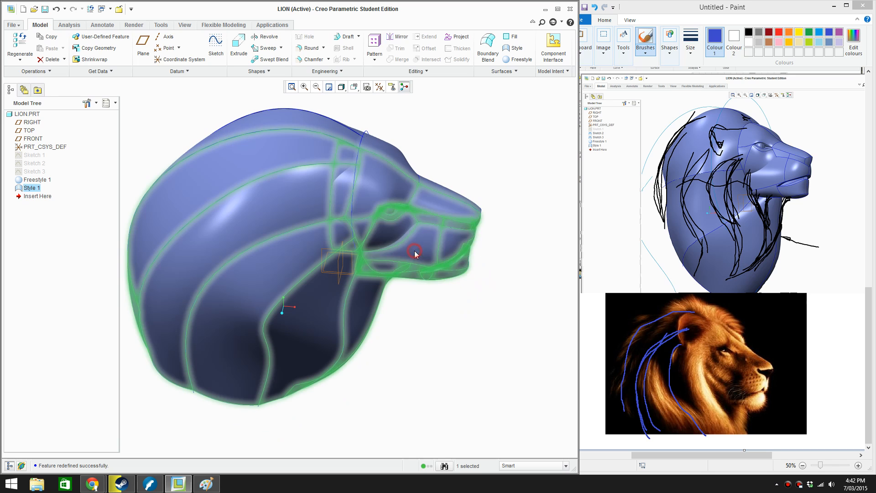
right_click(455, 137)
left_click(479, 201)
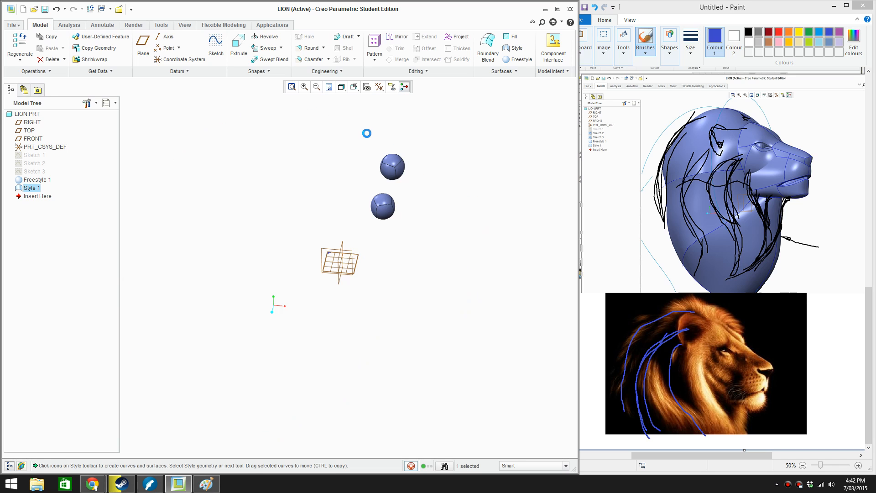
left_click(355, 160)
right_click(396, 130)
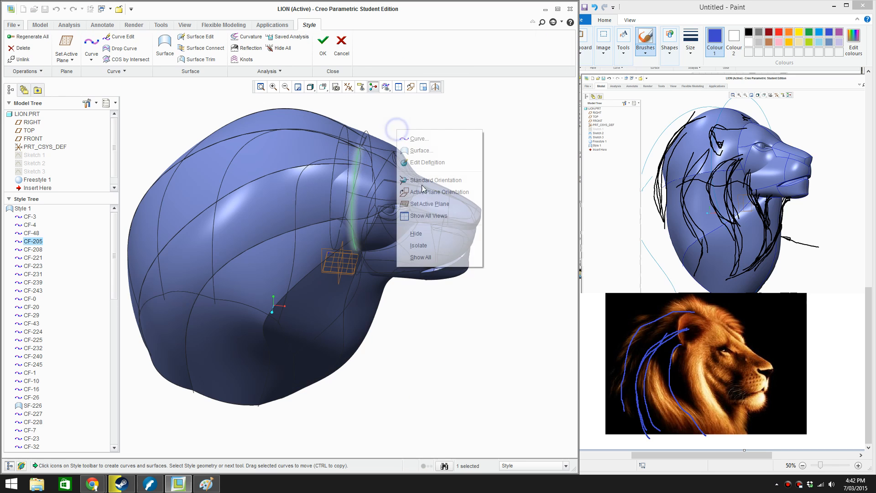
left_click(418, 233)
left_click(323, 46)
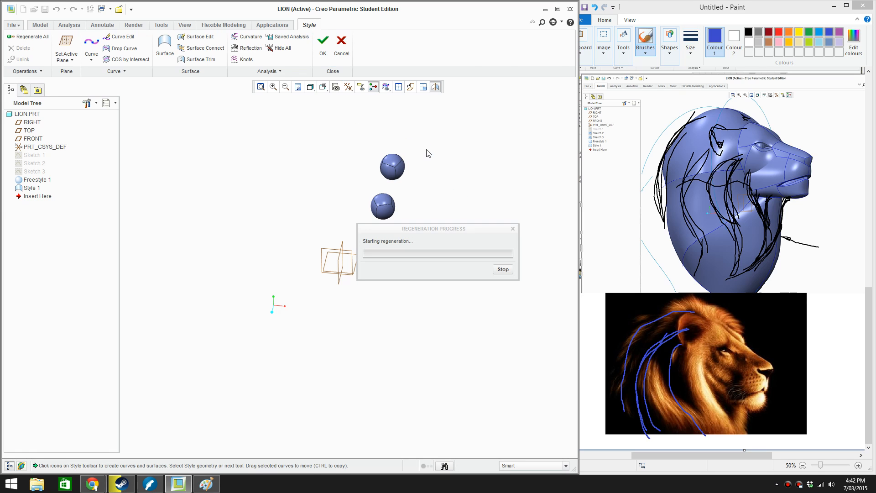
Redefine the Style feature to delete the hidden curve CF-205 behind the eye, and accept the feature
middle_click_drag(455, 369, 441, 347)
left_click(378, 269)
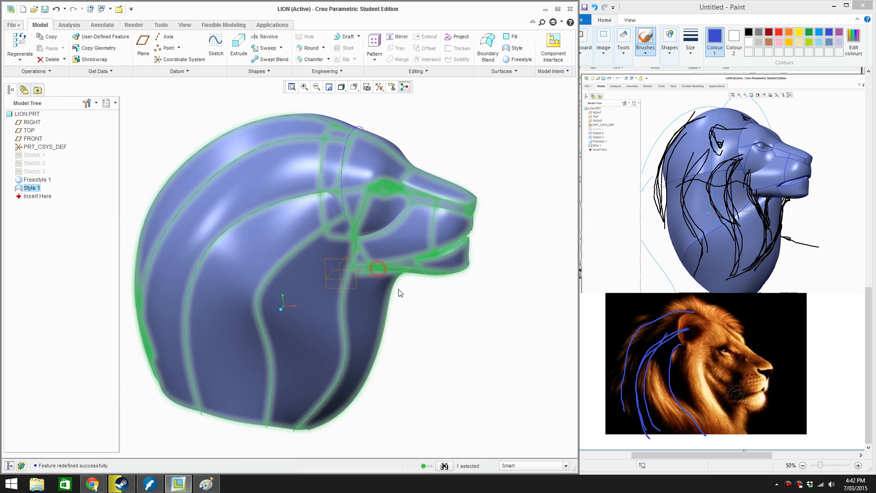
right_click(413, 308)
left_click(456, 375)
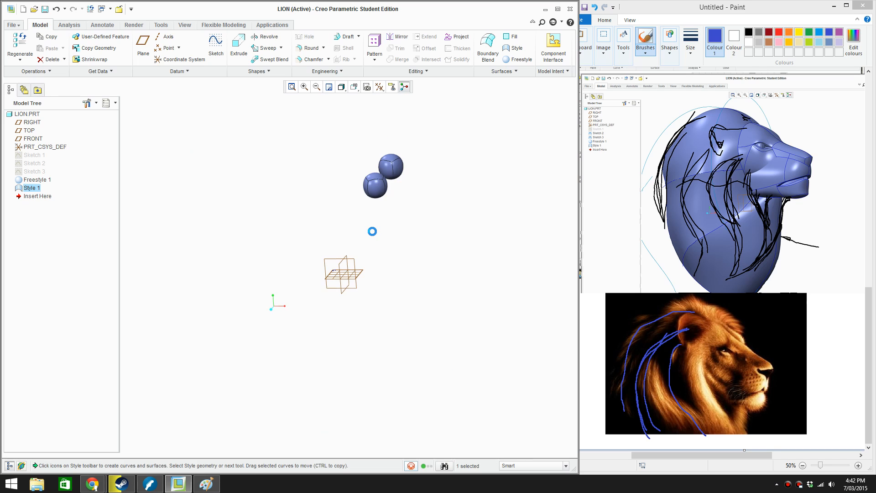
scroll(357, 158, "up", 3)
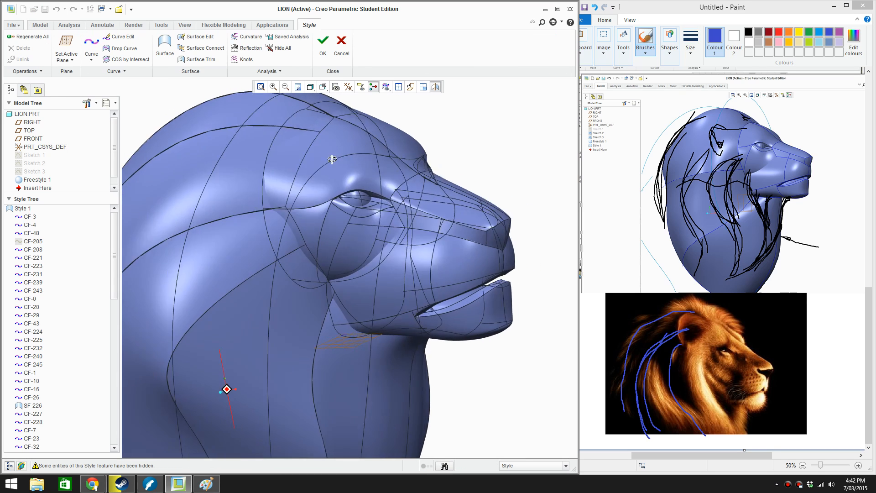
middle_click_drag(332, 159, 361, 181)
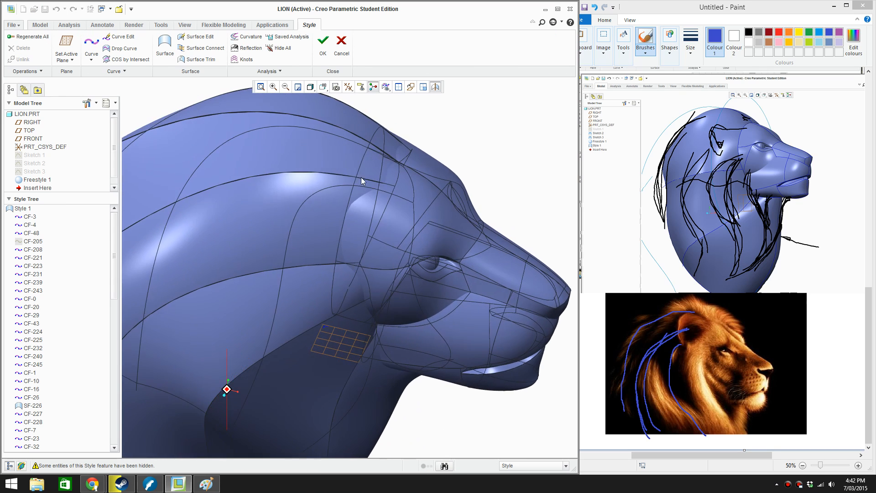
left_click(361, 179)
left_click(30, 242)
right_click(30, 243)
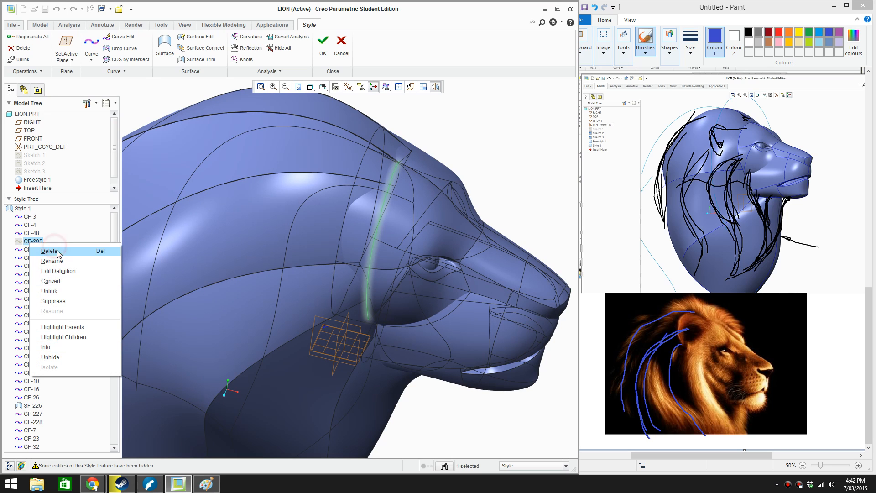
left_click(50, 250)
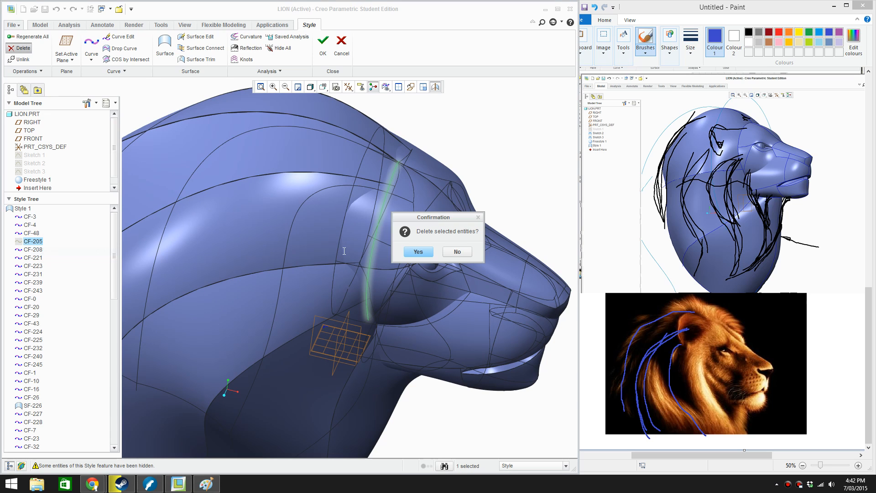
left_click(418, 252)
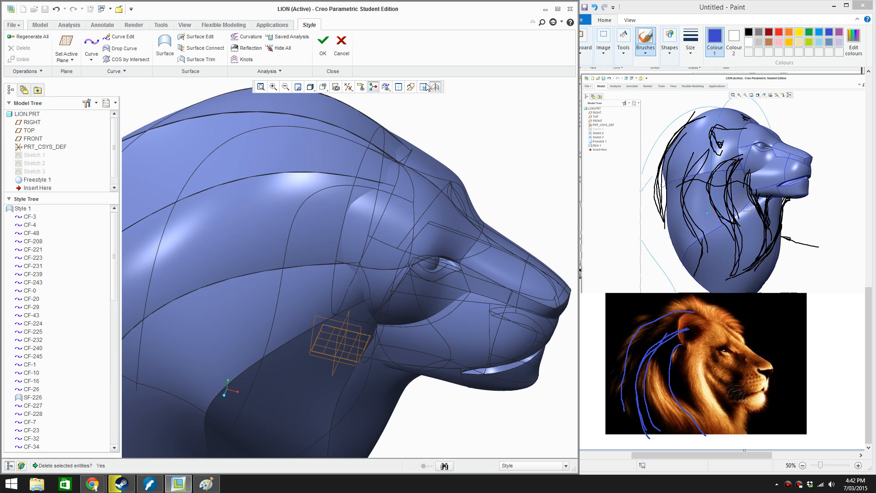
left_click(325, 53)
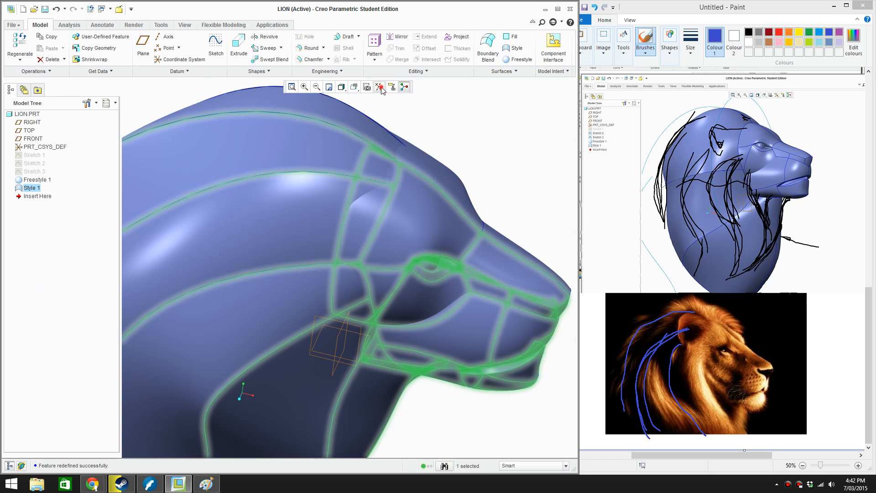
Turn off the display of all datum entities and the spin center, and clear the selection
left_click(381, 87)
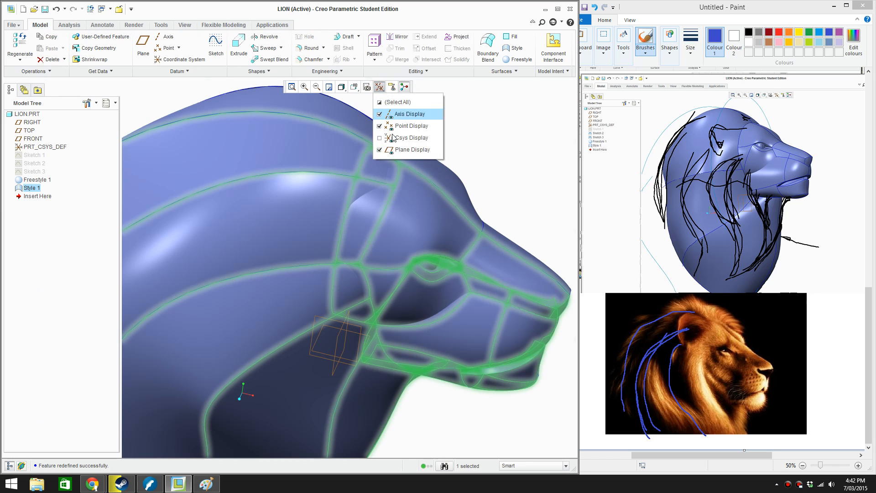
left_click(379, 103)
left_click(467, 163)
scroll(470, 186, "up", 2)
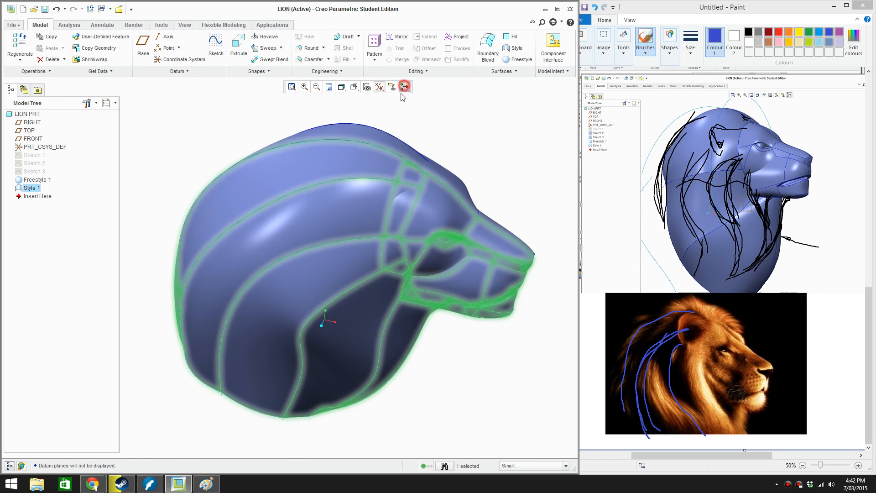
left_click(404, 86)
middle_click_drag(379, 192, 345, 225)
left_click(497, 150)
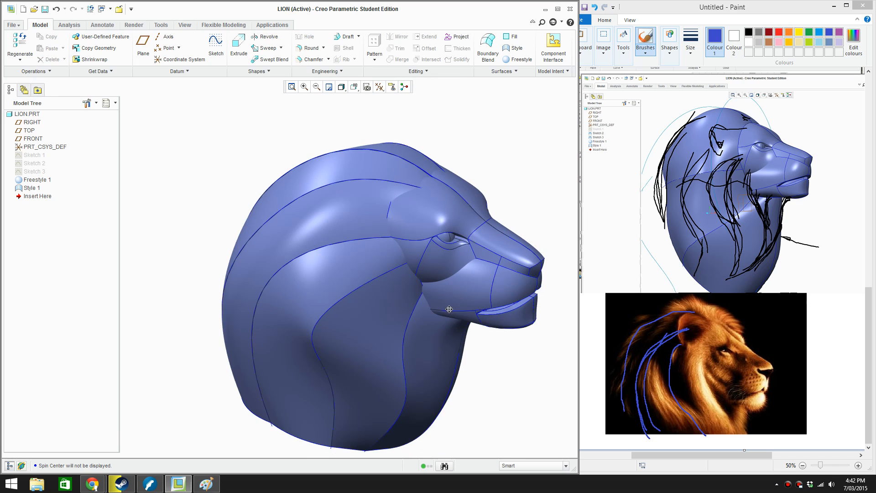
Maximize the modeling window, minimize the ribbon and hide the model tree to give the lion head more room
mouse_move(274, 307)
middle_mouse_down()
mouse_move(239, 293)
mouse_move(187, 291)
mouse_move(199, 311)
mouse_move(171, 304)
middle_mouse_up()
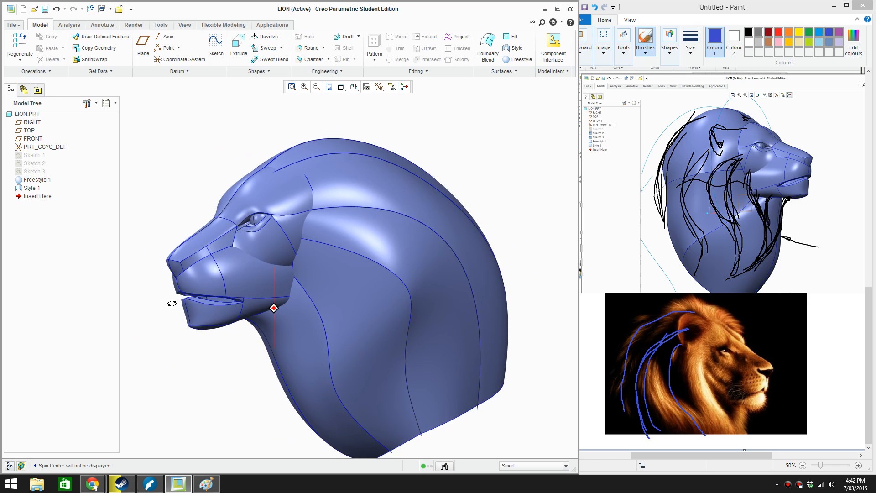
scroll(237, 305, "up", 3)
middle_click_drag(237, 307, 399, 308)
scroll(363, 294, "down", 3)
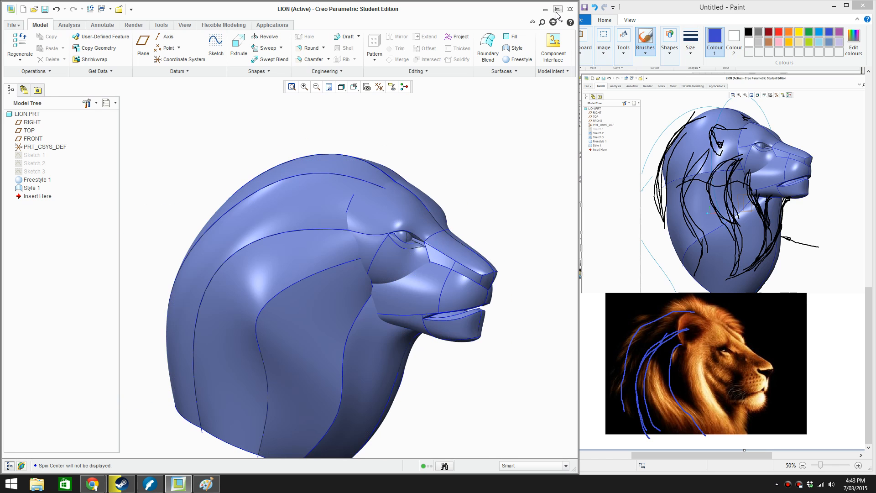
left_click(556, 11)
scroll(487, 294, "down", 3)
middle_click_drag(491, 303, 439, 239, "shift")
scroll(441, 242, "up", 3)
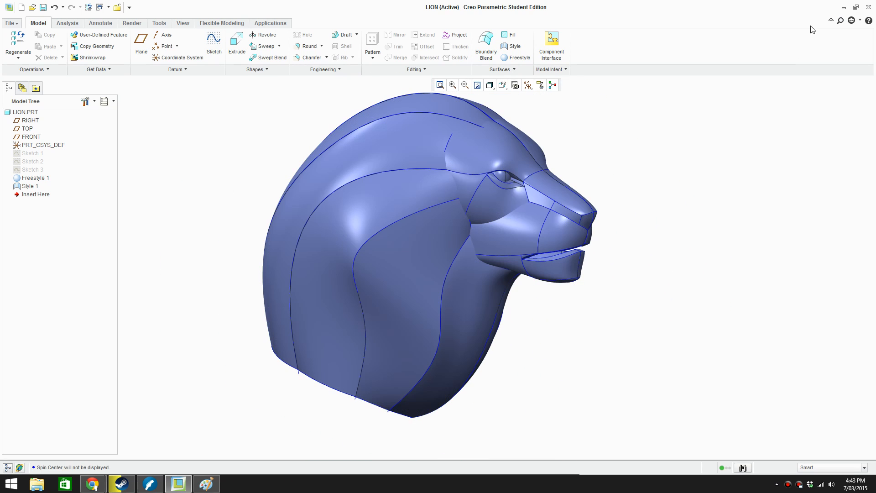
left_click(830, 21)
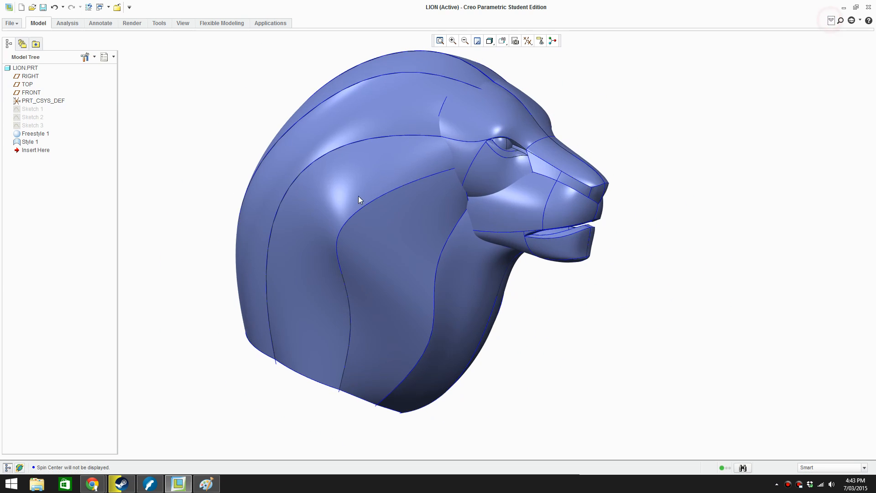
left_click(12, 466)
Inspect the lion head from the front, then restore the tree and switch it to display the part's layers
mouse_move(545, 295)
middle_mouse_down("shift")
mouse_move(574, 331)
mouse_move(566, 343)
mouse_move(498, 327)
mouse_move(456, 332)
middle_mouse_up("shift")
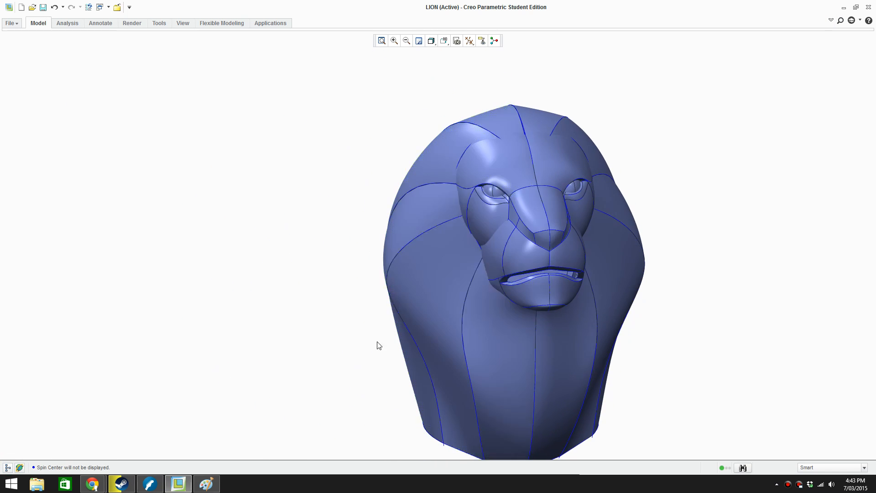
scroll(377, 342, "up", 1)
scroll(725, 364, "down", 2)
scroll(632, 337, "up", 1)
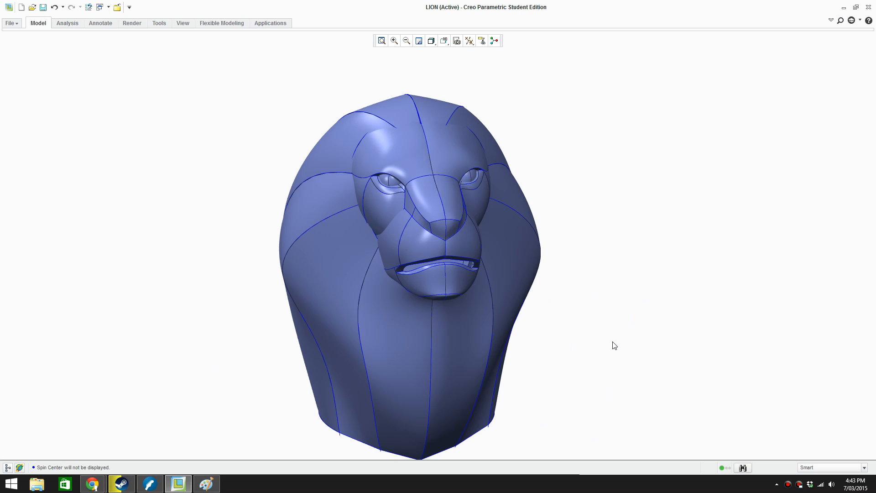
left_click(8, 467)
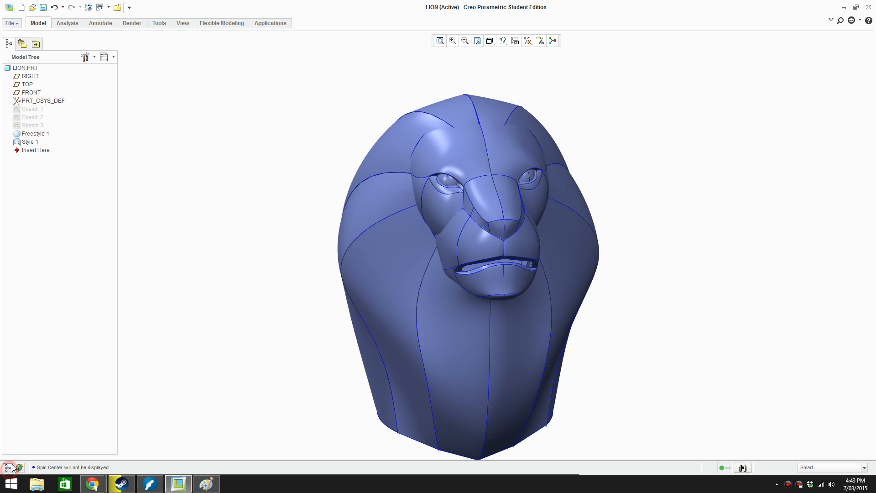
left_click(183, 23)
left_click(12, 42)
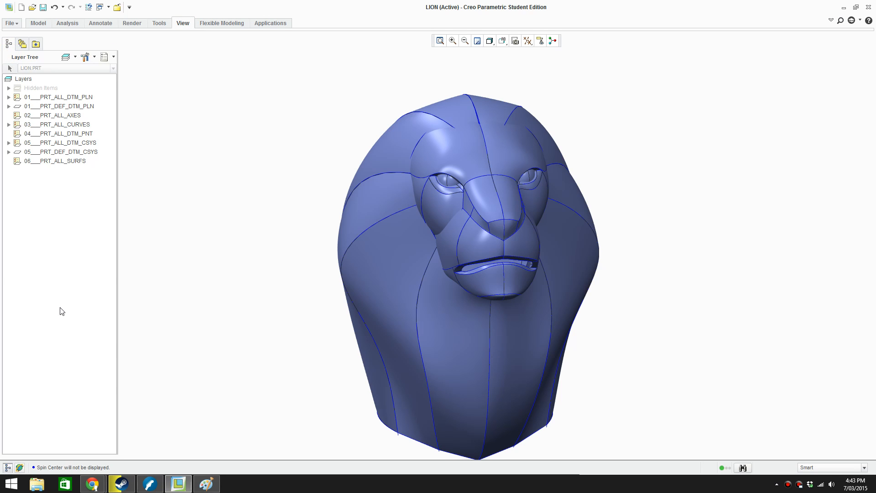
Create a layer named Curves and include all of the lion head's curves in it, using the Curve selection filter
right_click(49, 216)
left_click(81, 272)
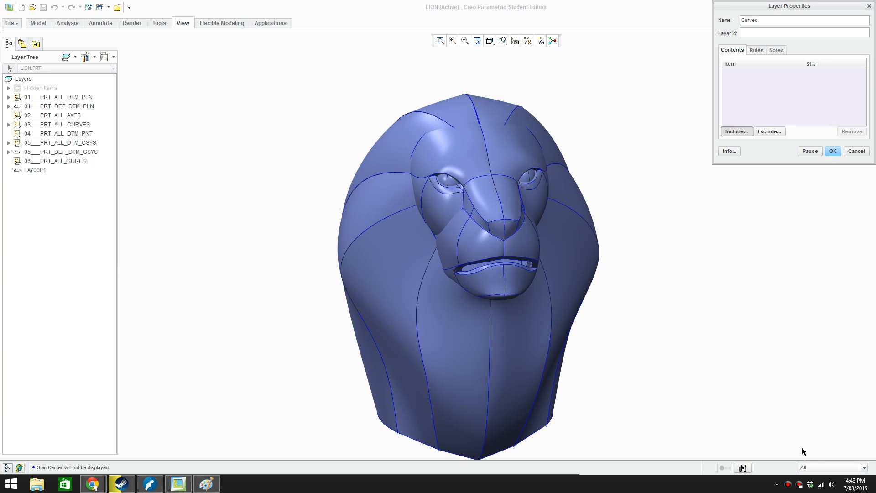
left_click(806, 468)
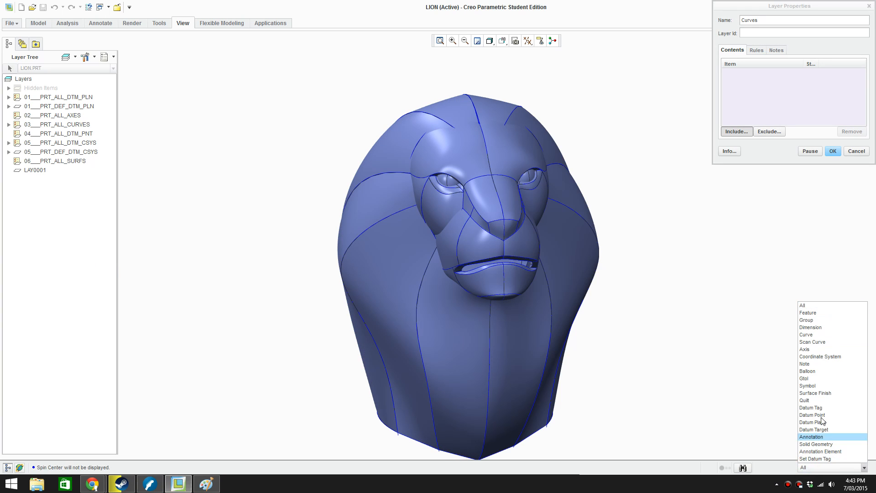
left_click(825, 334)
left_click_drag(249, 67, 650, 458)
scroll(353, 289, "down", 2)
left_click_drag(245, 113, 558, 432)
left_click(832, 151)
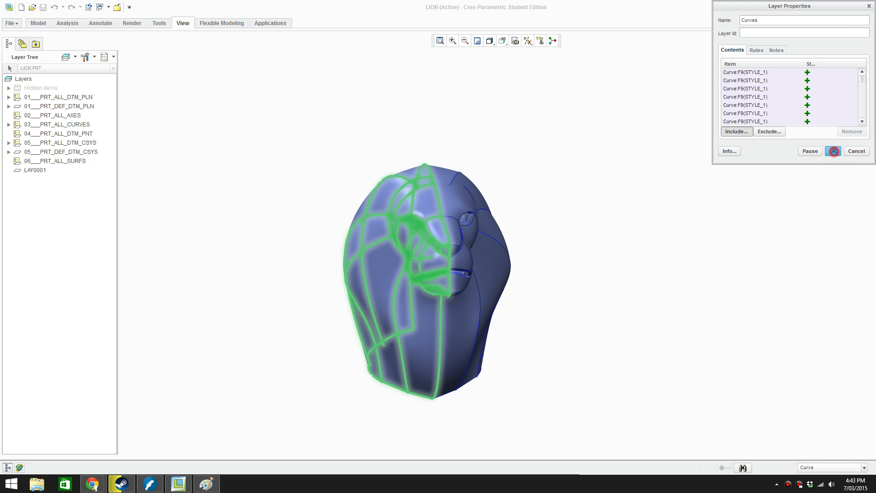
Hide the CURVES layer, check the lion head without its curves, and close the layer tree
right_click(31, 175)
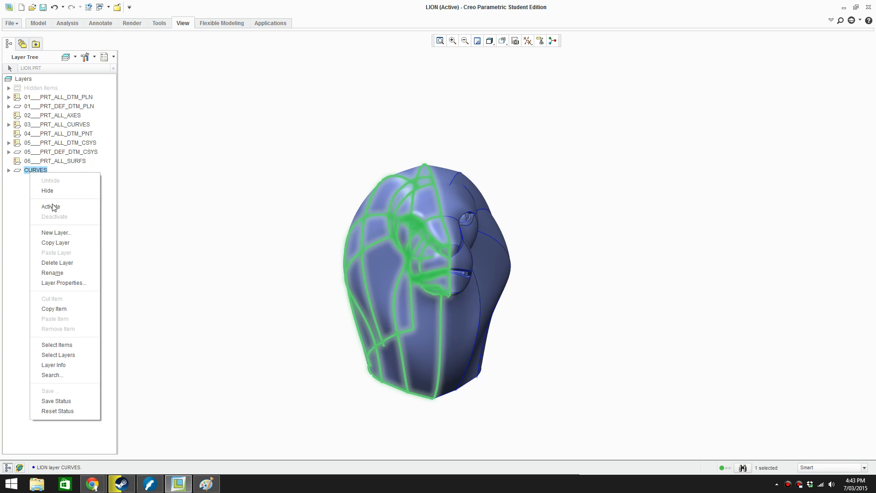
left_click(49, 191)
scroll(515, 291, "down", 2)
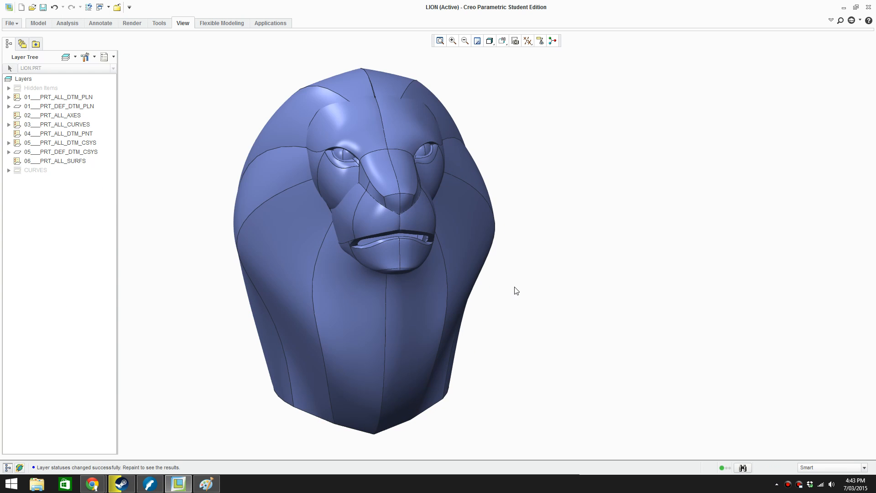
middle_click_drag(514, 289, 363, 392)
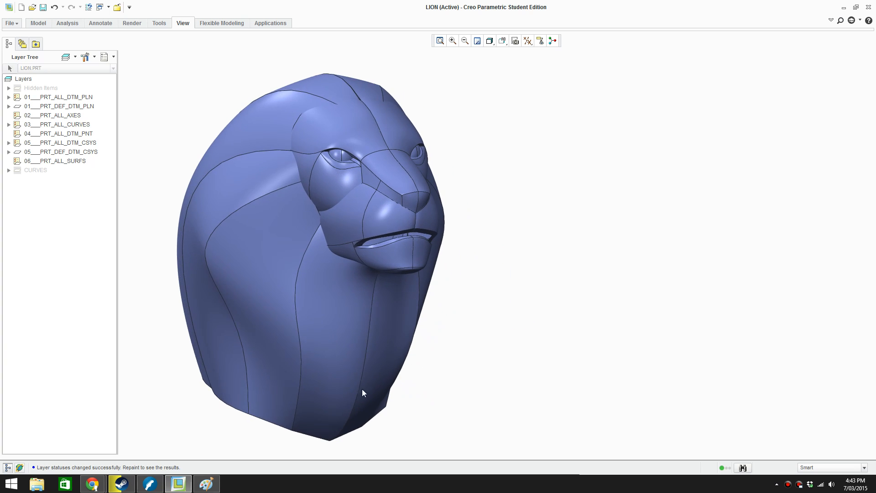
left_click(7, 468)
Set the display style to Shading without edges and view the lion head in side profile
left_click(433, 43)
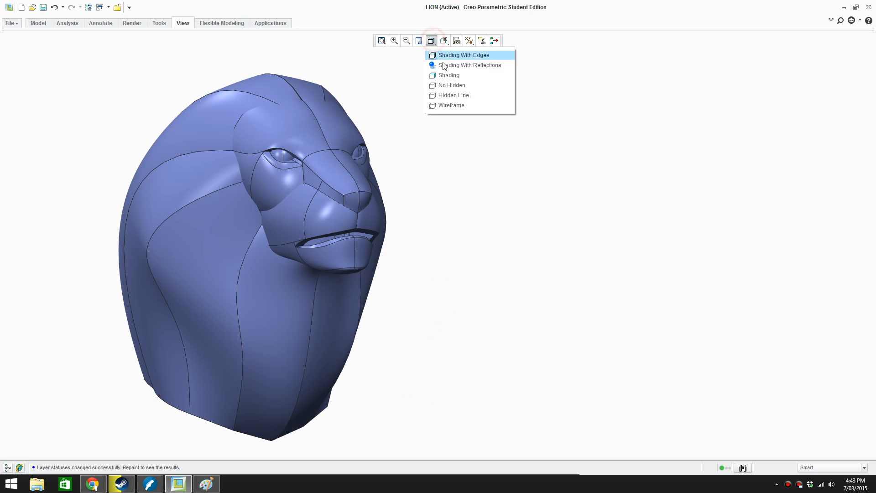
left_click(447, 72)
mouse_move(459, 181)
middle_mouse_down()
mouse_move(467, 187)
mouse_move(429, 198)
mouse_move(587, 244)
mouse_move(651, 234)
middle_mouse_up()
scroll(616, 250, "down", 2)
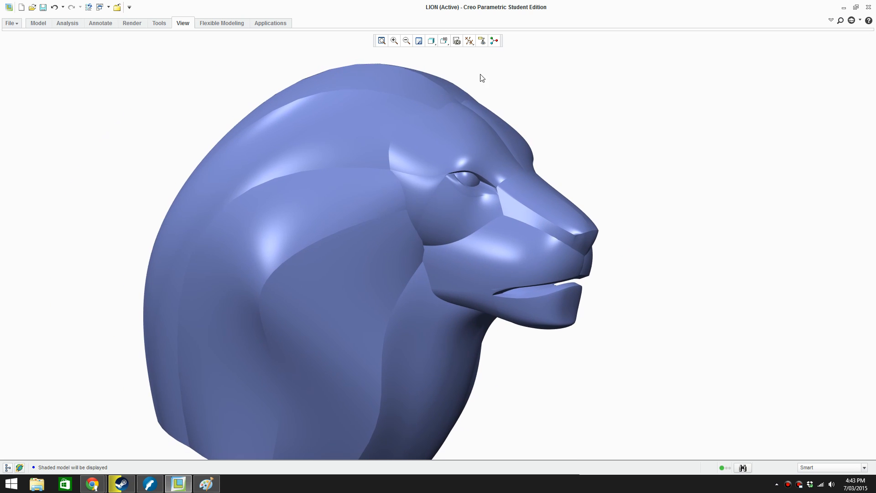
Try the Shading With Reflections display style on the lion head, and return to plain Shading for comparison
left_click(433, 44)
left_click(456, 55)
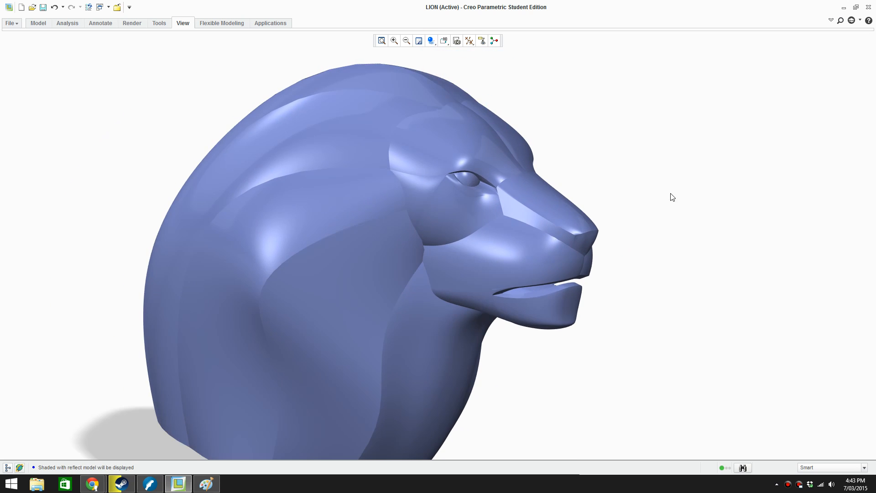
mouse_move(670, 196)
middle_mouse_down()
mouse_move(582, 190)
mouse_move(677, 186)
middle_mouse_up()
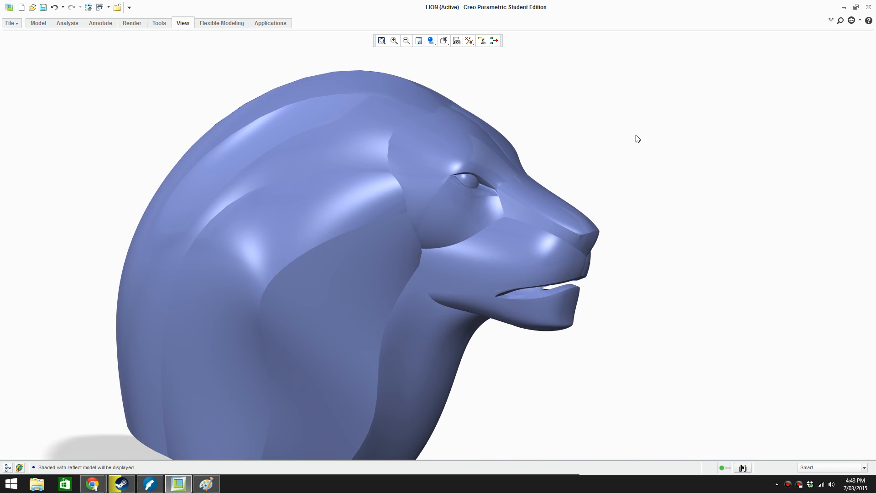
left_click(432, 41)
left_click(447, 74)
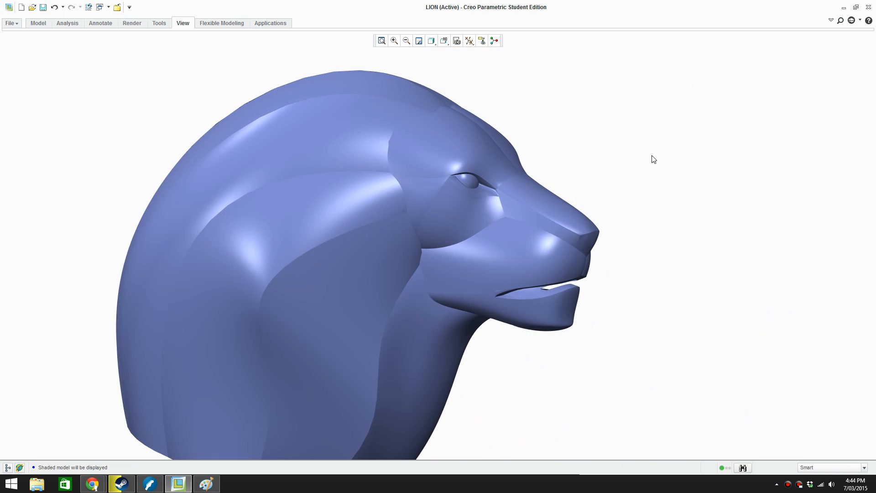
mouse_move(687, 165)
middle_mouse_down()
mouse_move(657, 156)
mouse_move(516, 283)
middle_mouse_up()
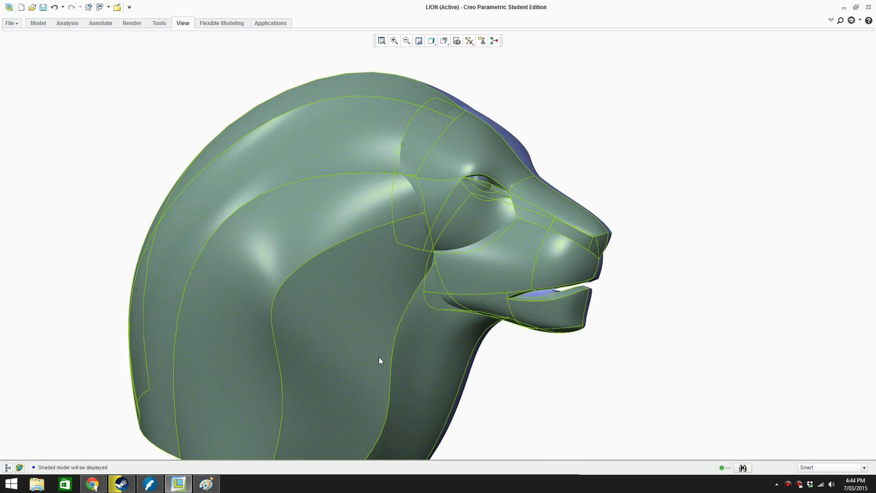
mouse_move(378, 356)
middle_mouse_down()
mouse_move(316, 354)
mouse_move(299, 356)
mouse_move(310, 371)
mouse_move(261, 369)
mouse_move(378, 351)
middle_mouse_up()
Set the display style to Shading With Edges and examine the surface boundaries along the lion head's side
left_click(432, 41)
left_click(434, 55)
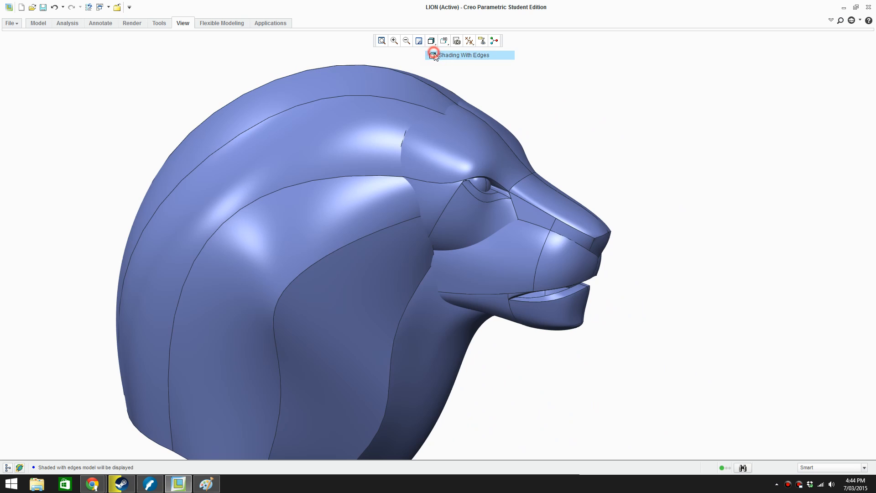
scroll(615, 214, "up", 1)
scroll(583, 356, "down", 1)
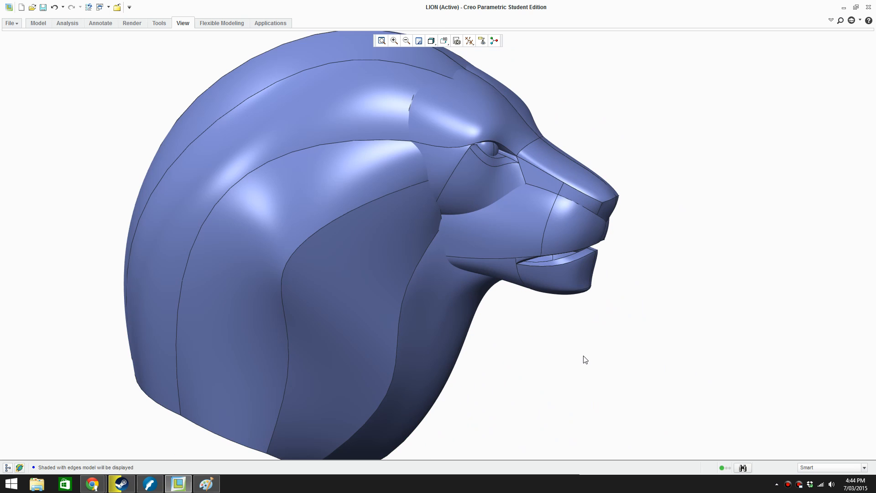
middle_click_drag(585, 360, 580, 376, "shift")
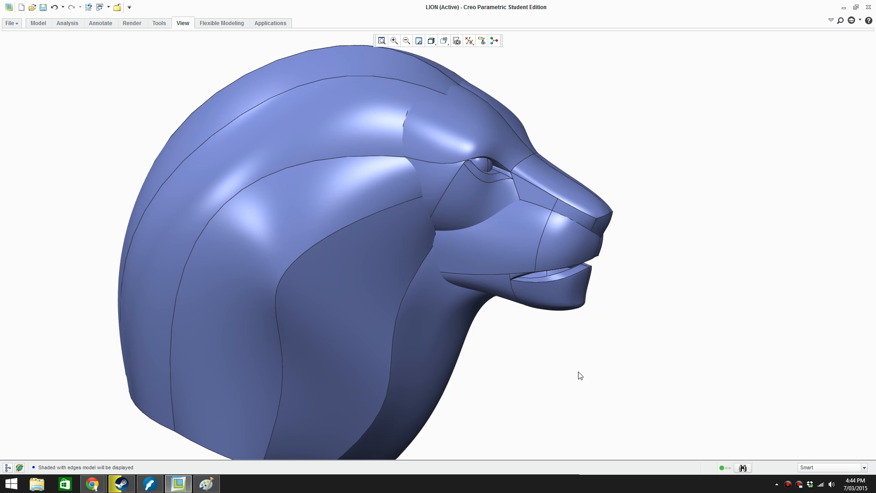
mouse_move(580, 376)
middle_mouse_down()
mouse_move(522, 336)
mouse_move(499, 333)
mouse_move(550, 360)
mouse_move(496, 374)
mouse_move(547, 356)
mouse_move(538, 333)
mouse_move(555, 356)
mouse_move(524, 336)
mouse_move(532, 365)
mouse_move(565, 405)
middle_mouse_up()
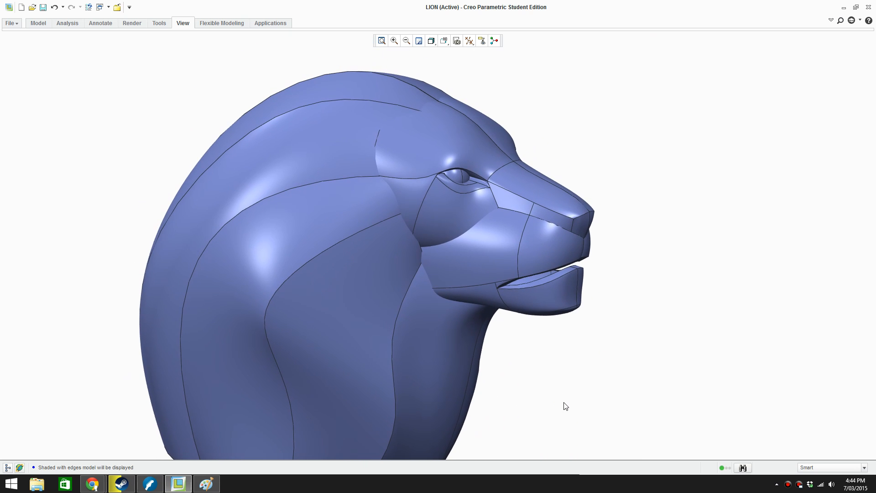
Examine the lion head in the standard back, side and front views, finishing with a close view of the face
key("ctrl+d")
key("f")
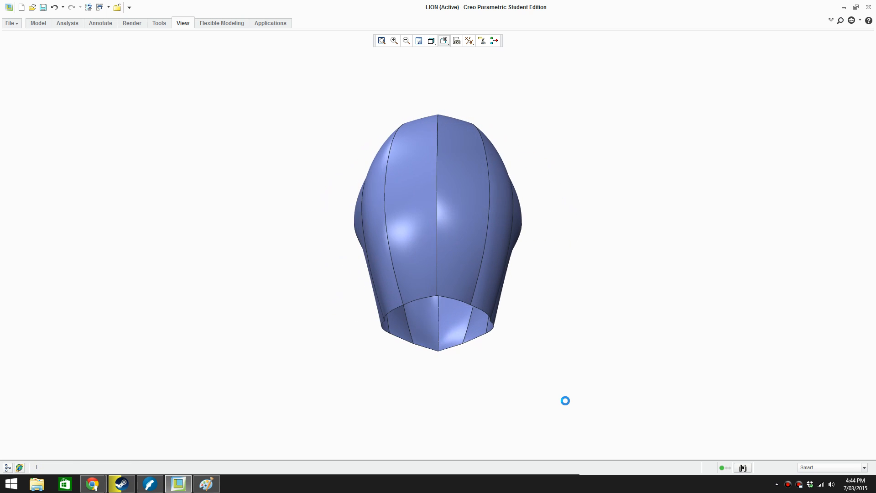
key("f")
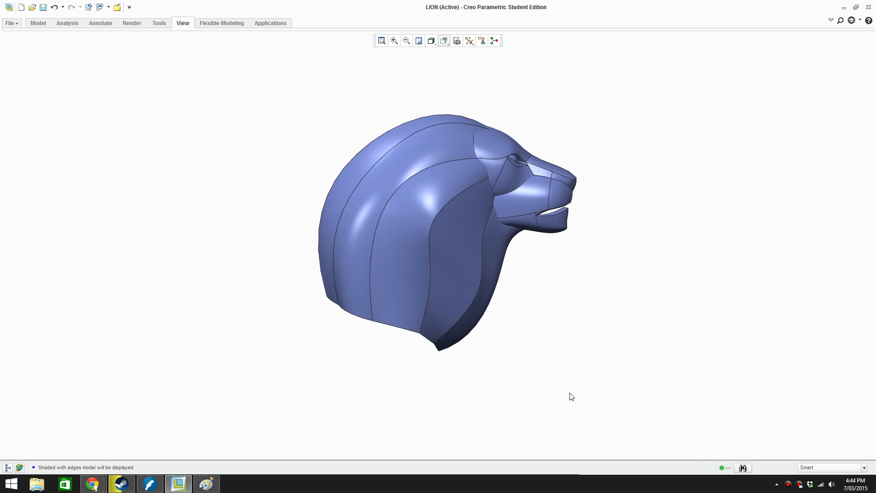
key("r")
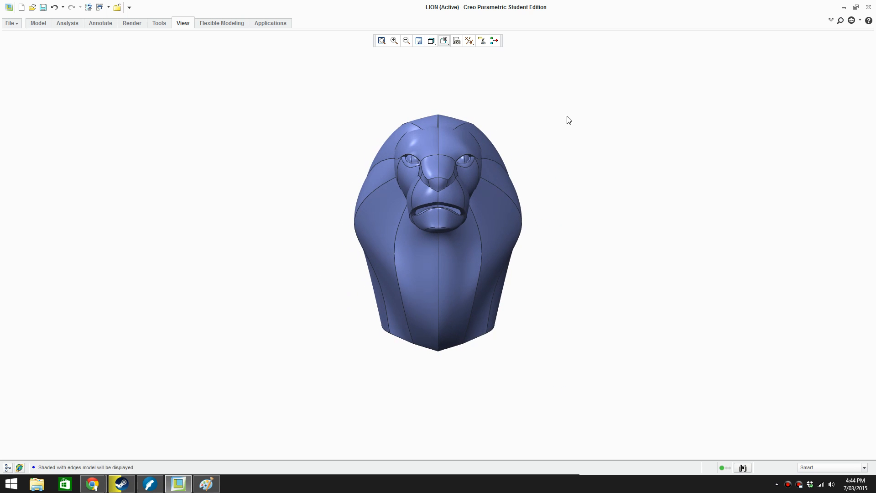
scroll(406, 204, "up", 8)
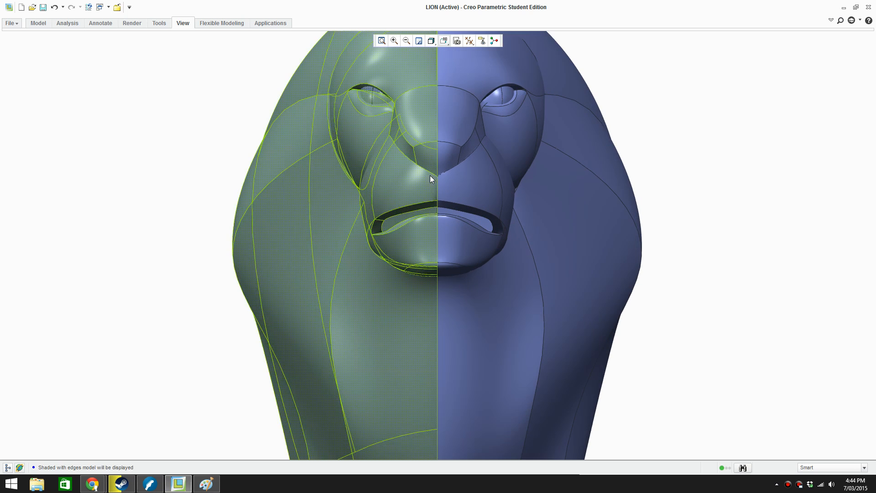
scroll(432, 267, "up", 2)
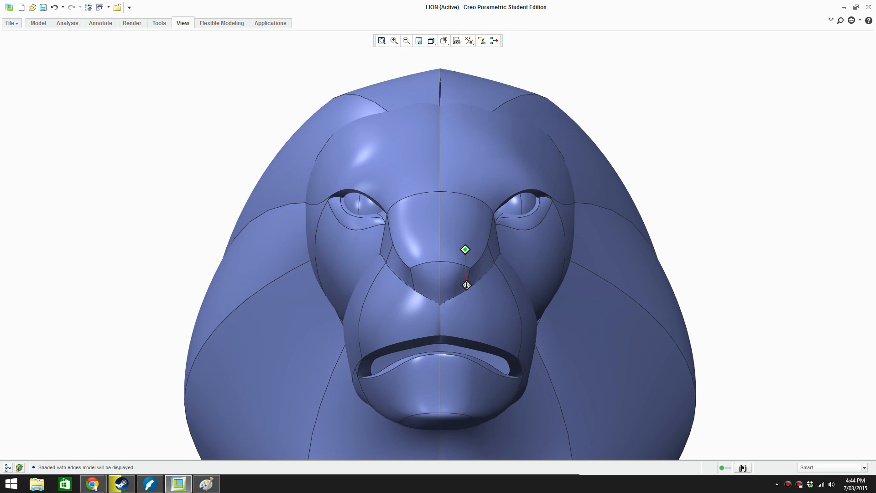